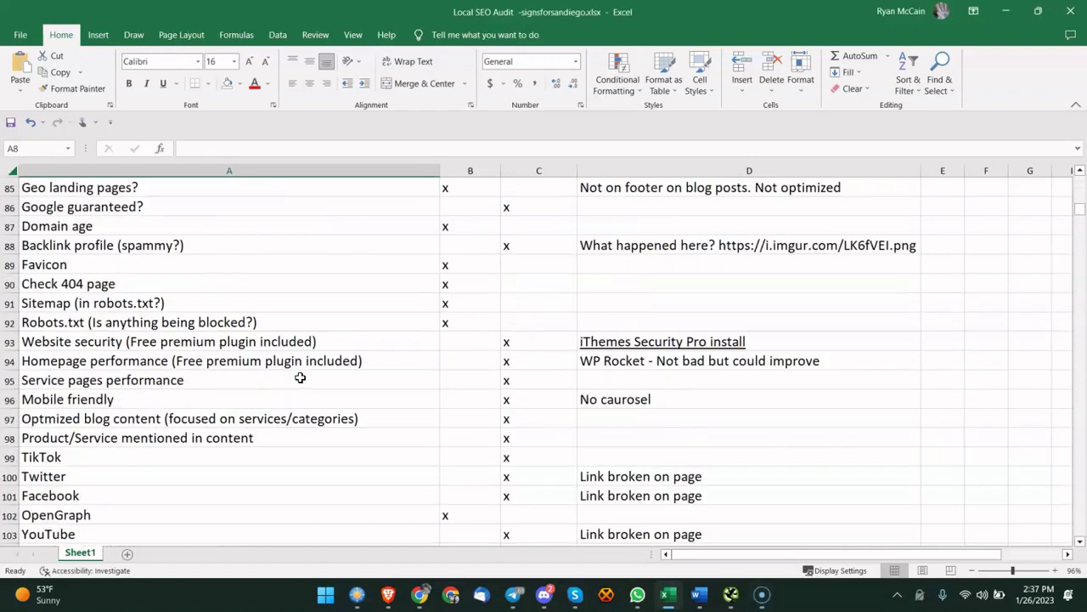
Step: Review the audit sheet's header: the audited site and date, the Proximity, Relevance, Prominence note and the client's email message
scroll(300, 377, up, 5)
scroll(300, 377, up, 20)
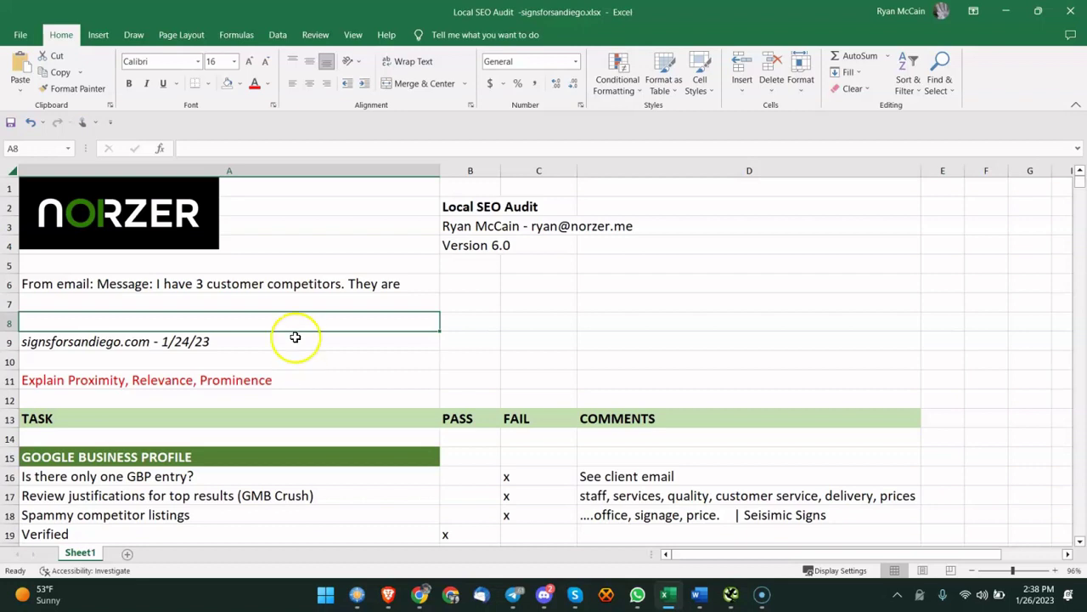
click(279, 377)
click(322, 336)
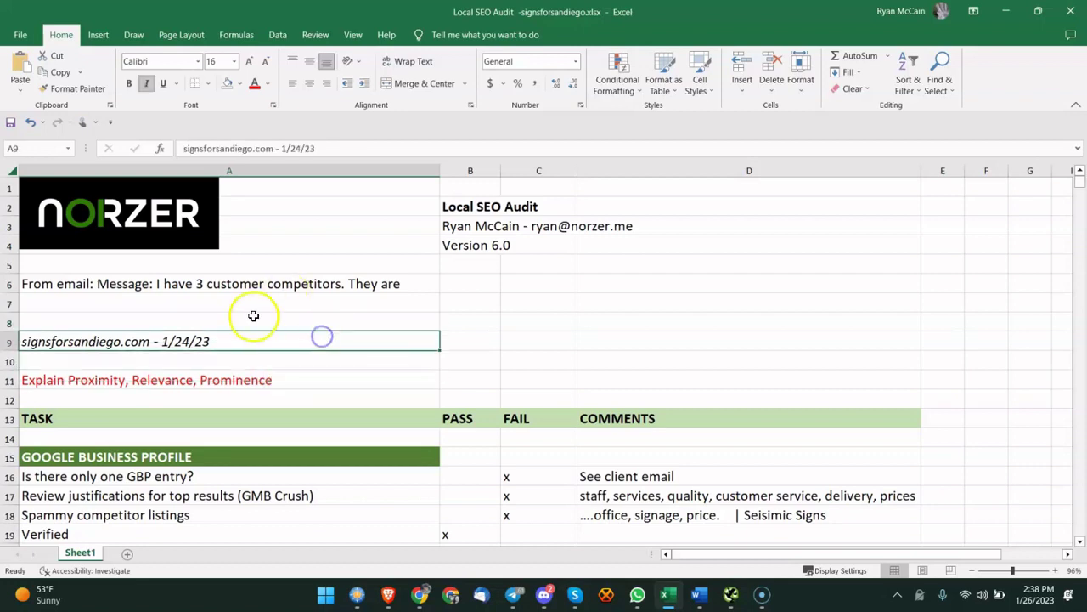
click(88, 384)
click(217, 381)
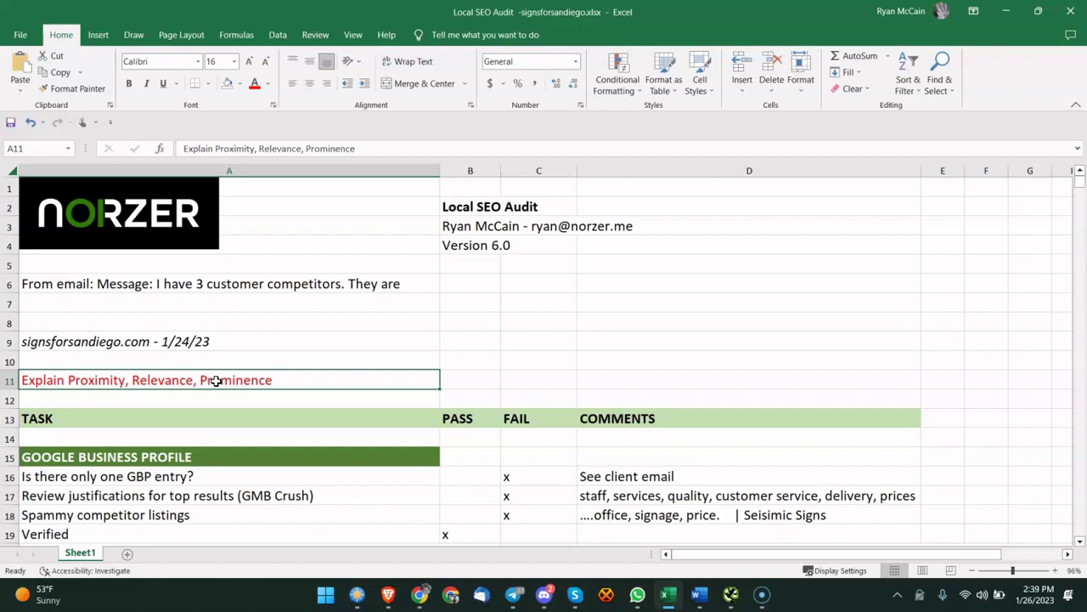
click(330, 367)
click(292, 387)
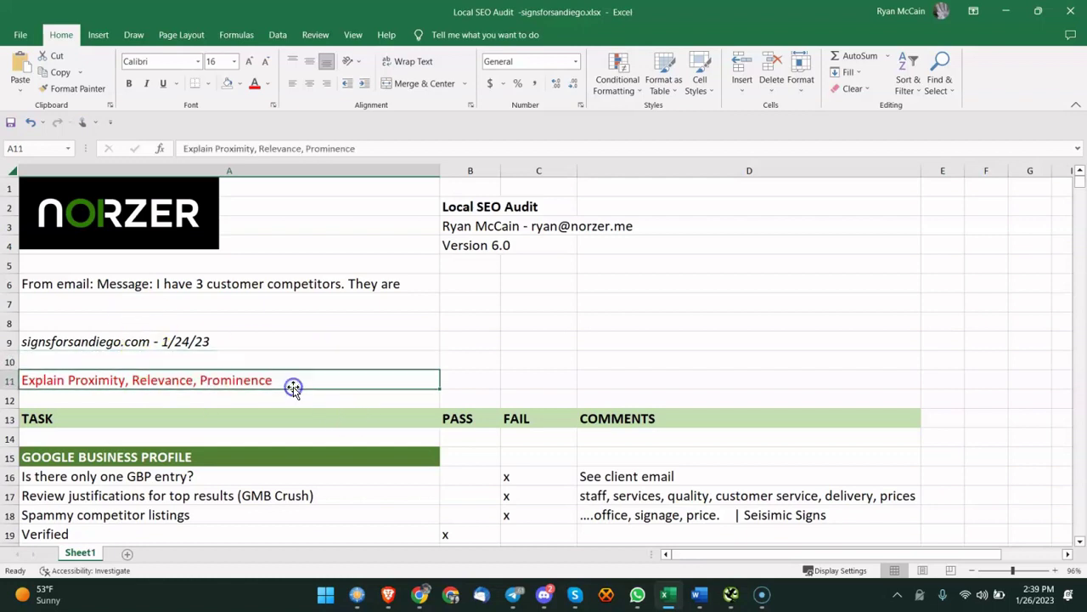
click(311, 283)
Step: Skim the Google Business Profile checklist with its pass, fail and comment entries
scroll(311, 291, down, 3)
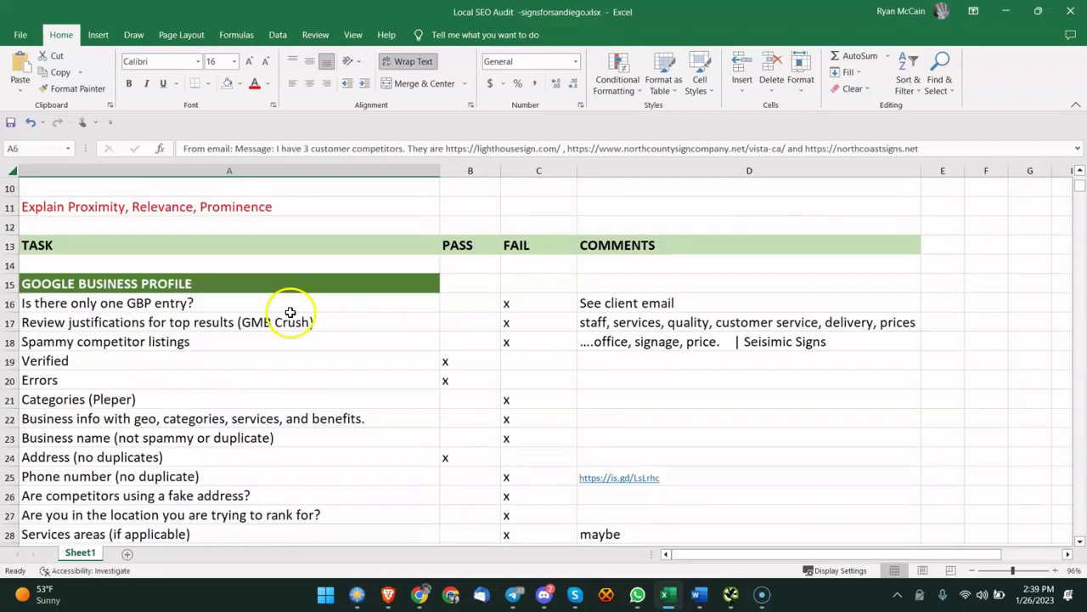
scroll(290, 312, up, 1)
click(58, 352)
scroll(400, 352, down, 2)
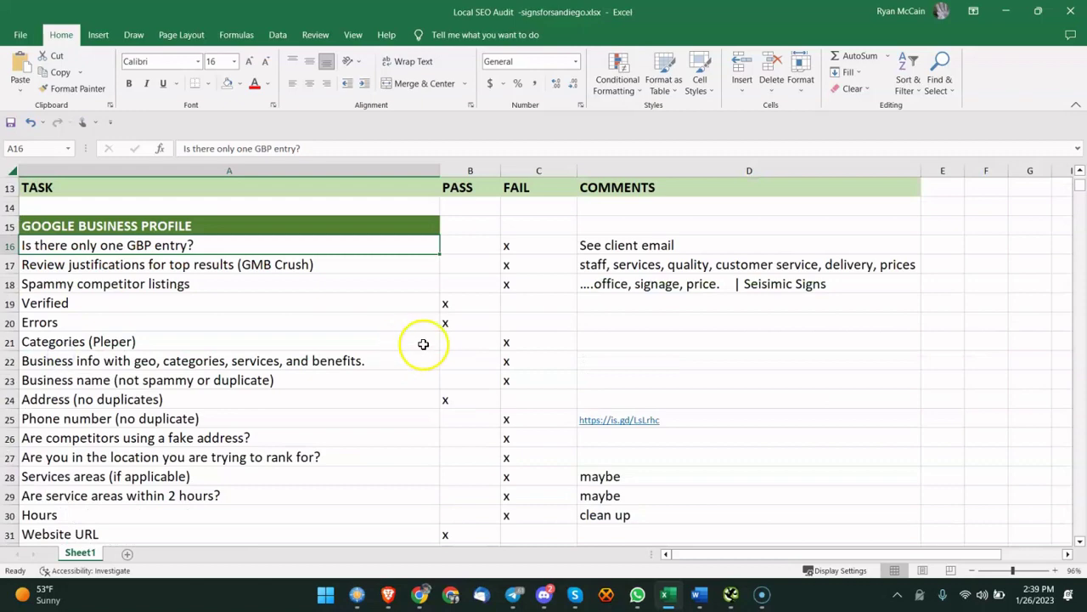
scroll(457, 301, down, 1)
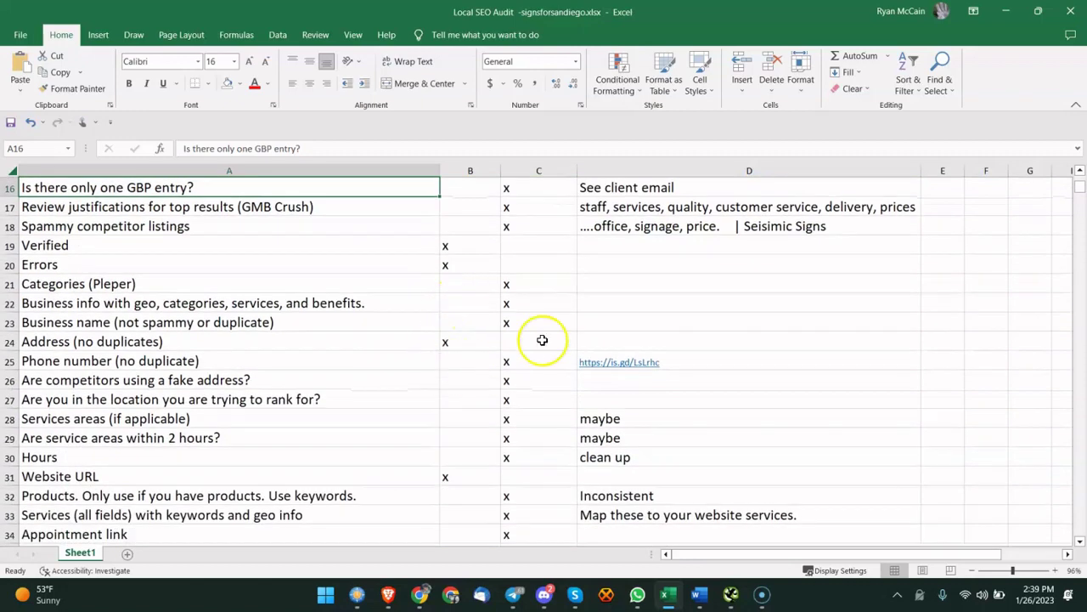
scroll(502, 284, up, 1)
scroll(446, 270, down, 3)
scroll(408, 292, down, 3)
scroll(403, 286, up, 7)
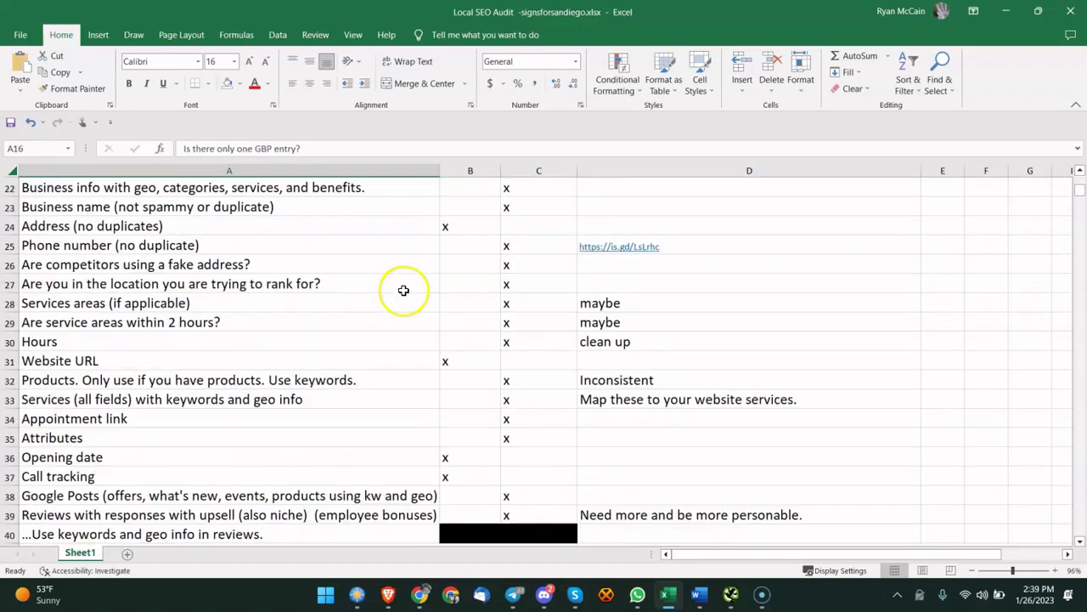
Step: Examine the first three Google Business Profile checks: single GBP entry, review justifications and spammy competitor listings
click(299, 321)
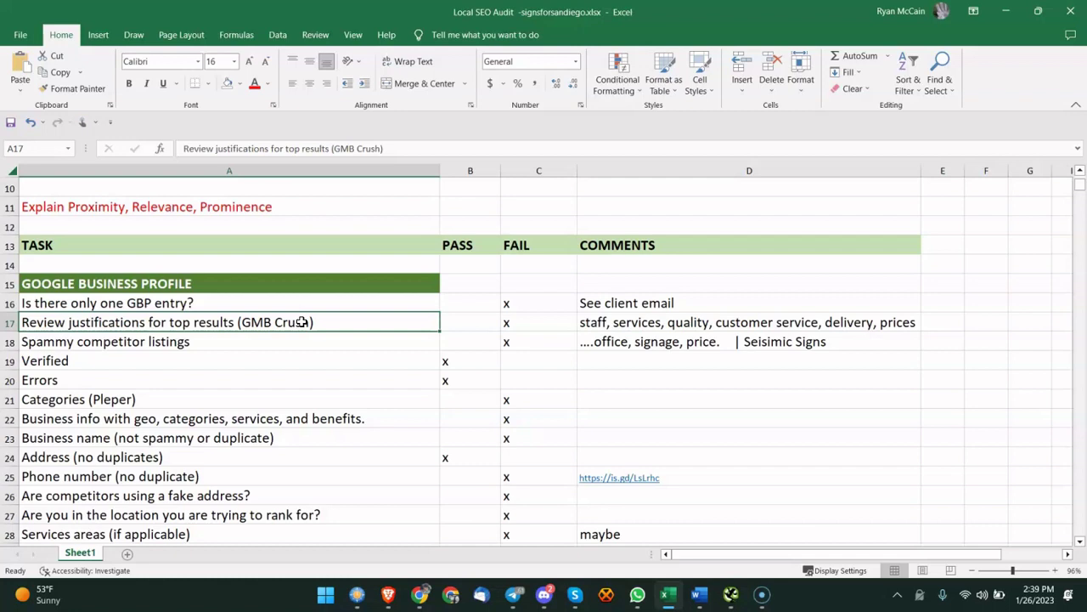
click(231, 341)
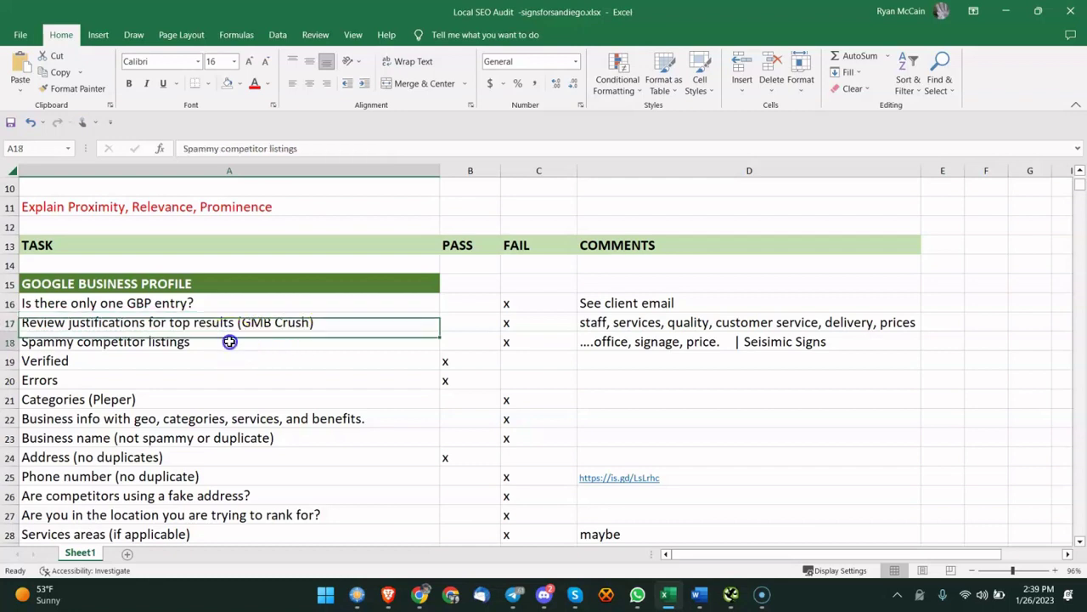
click(316, 304)
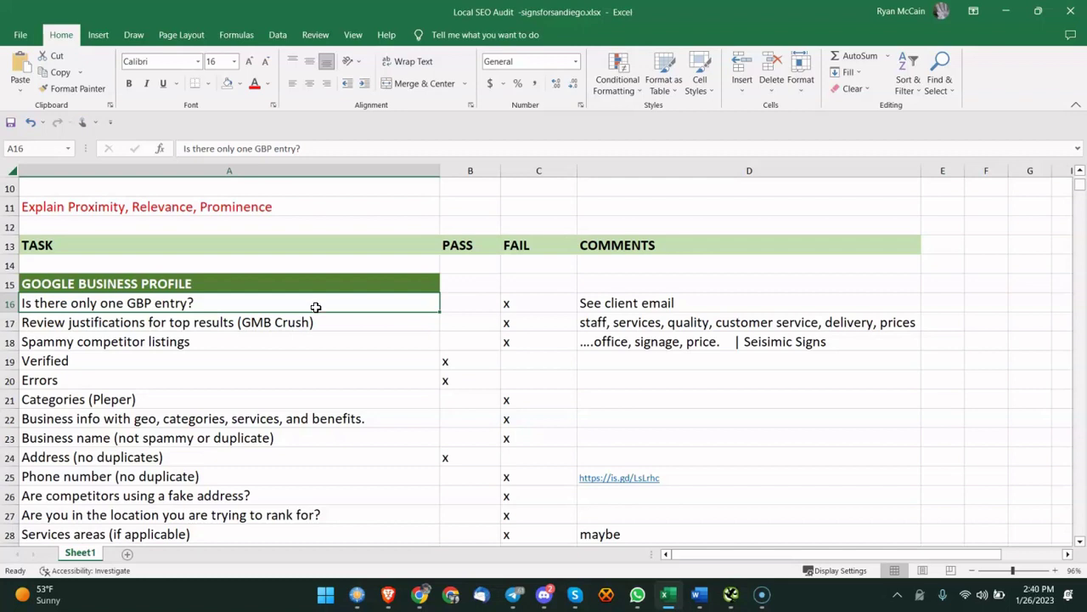
click(324, 338)
click(411, 308)
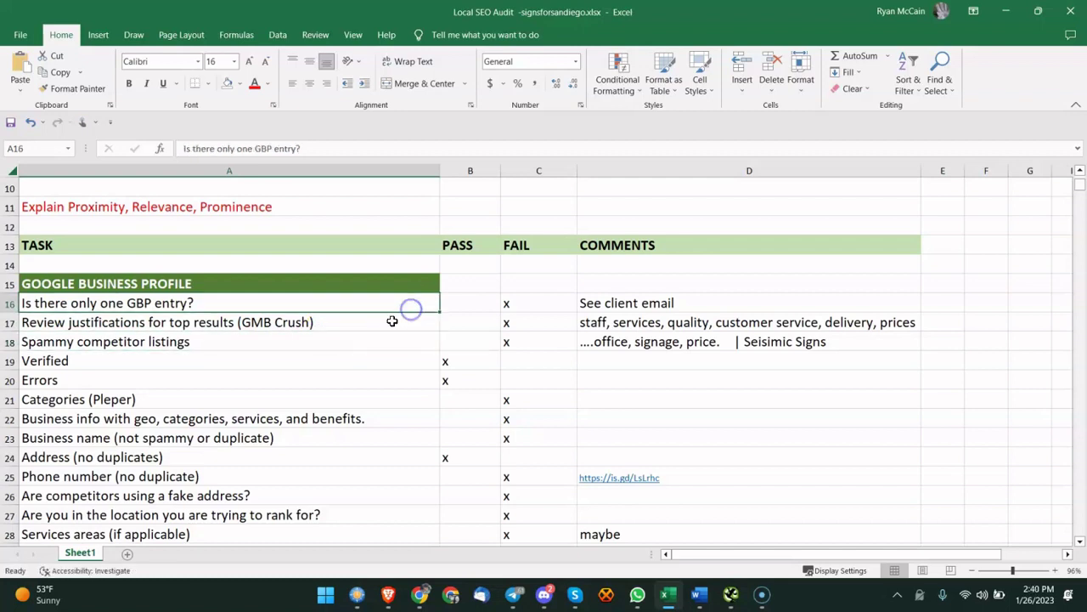
click(374, 333)
click(393, 317)
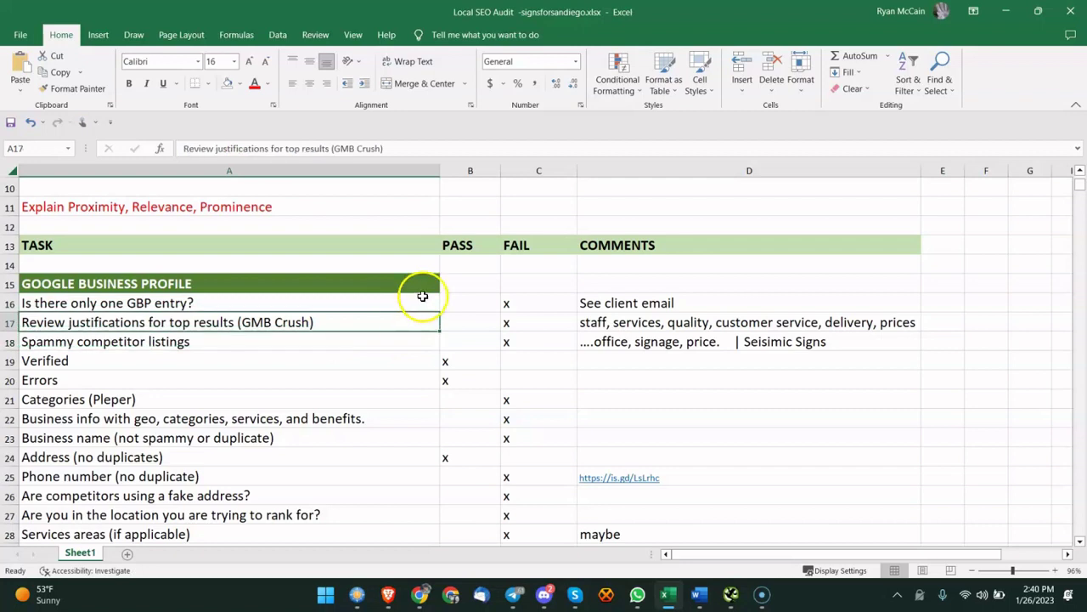
click(417, 300)
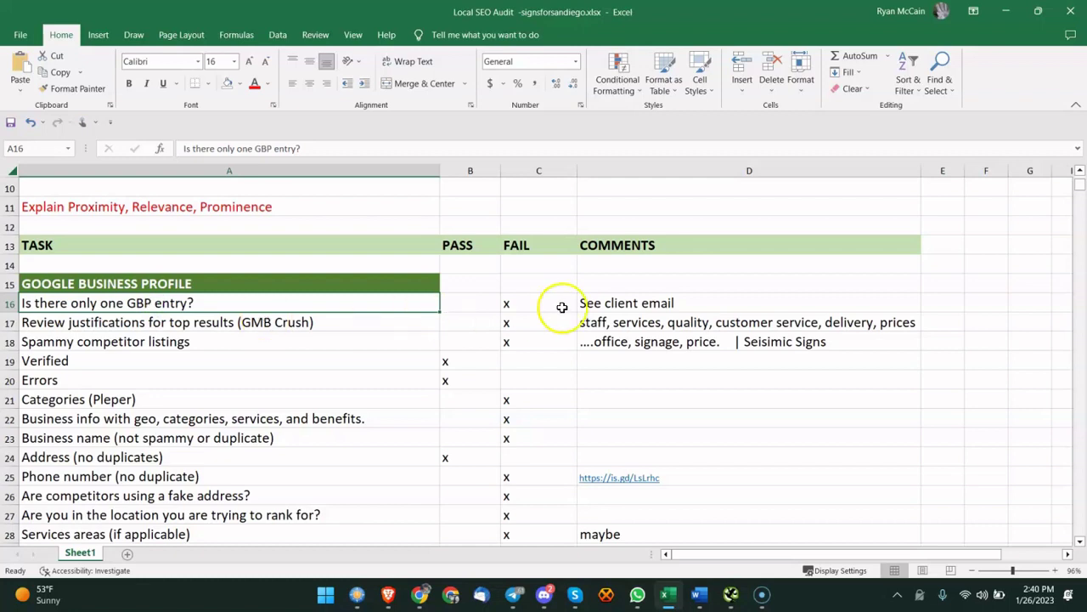
Step: Open the client's email message in cell A6 and read the competitor sites, the client's two websites and the GMB question
scroll(374, 280, up, 3)
double_click(293, 280)
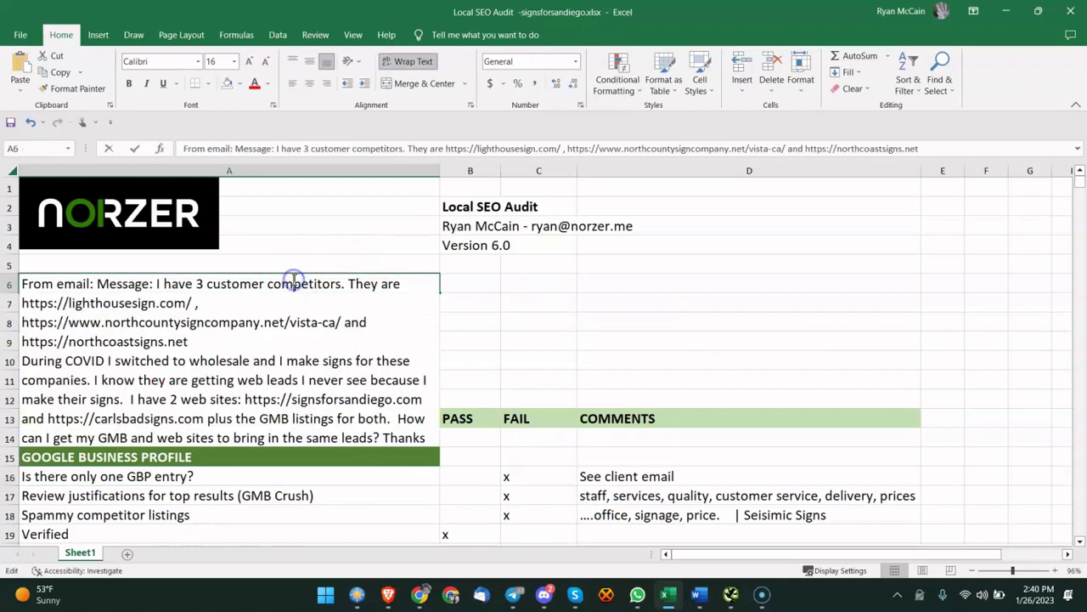
click(235, 350)
scroll(235, 349, down, 1)
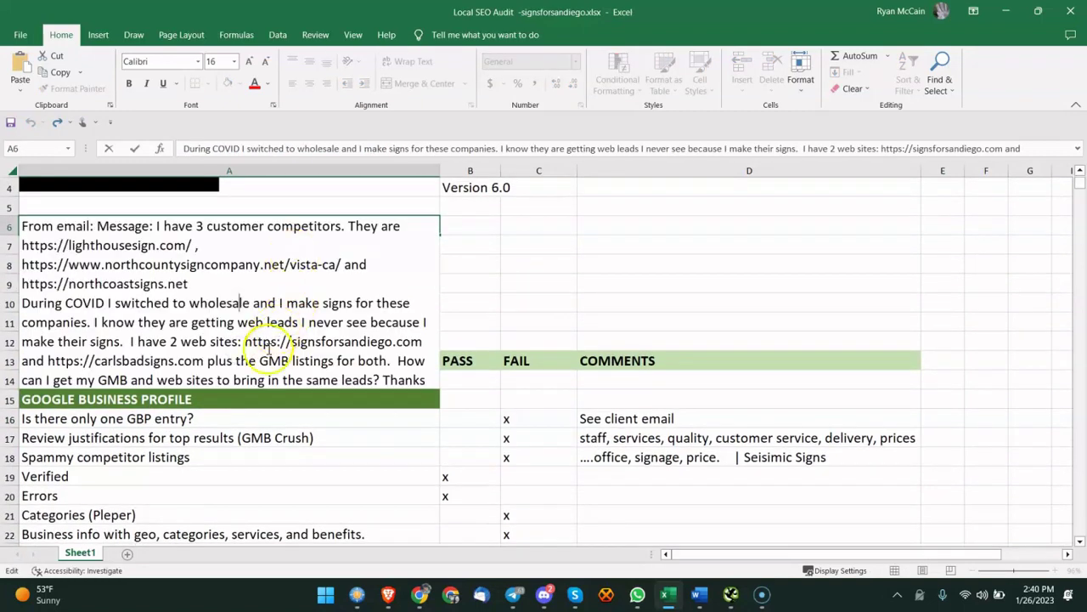
drag(260, 360, 286, 382)
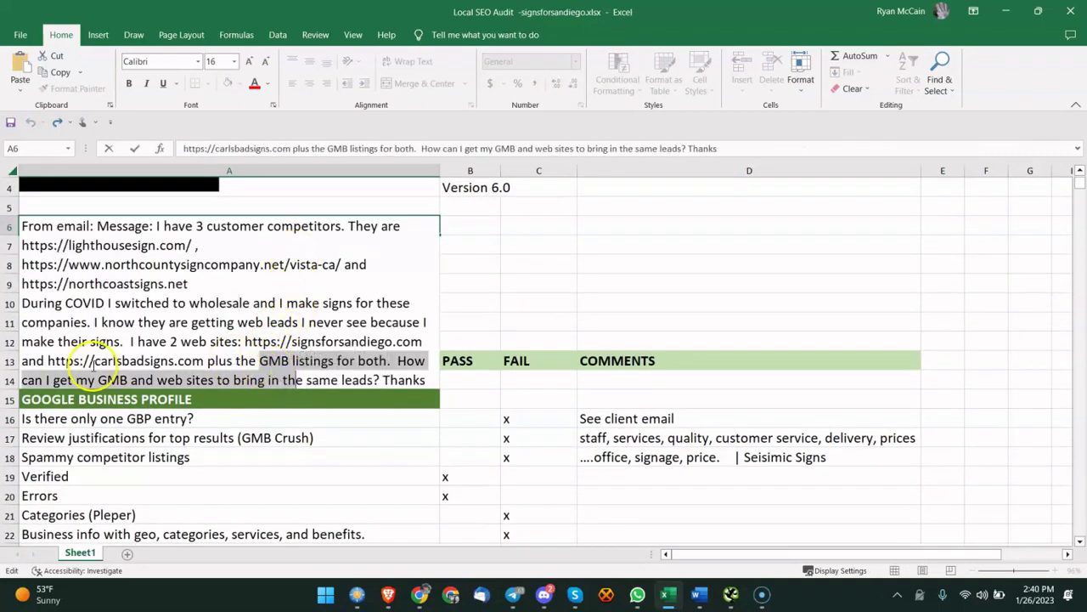
drag(94, 361, 174, 361)
click(189, 361)
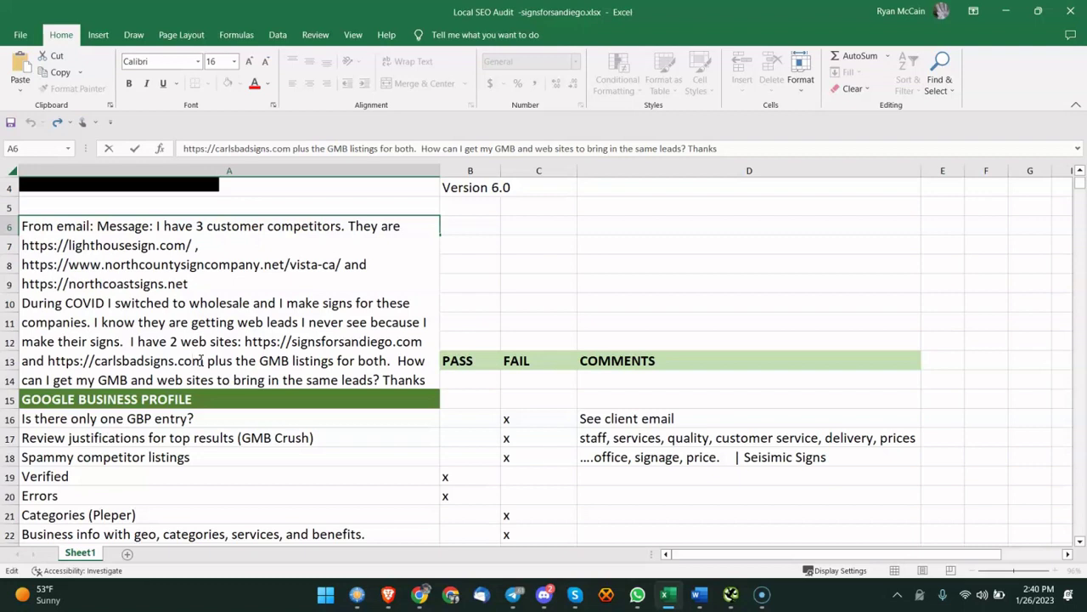
click(314, 473)
click(341, 393)
Step: Examine the "Is there only one GBP entry?" check and its comment, alongside the review justifications row
scroll(340, 392, down, 1)
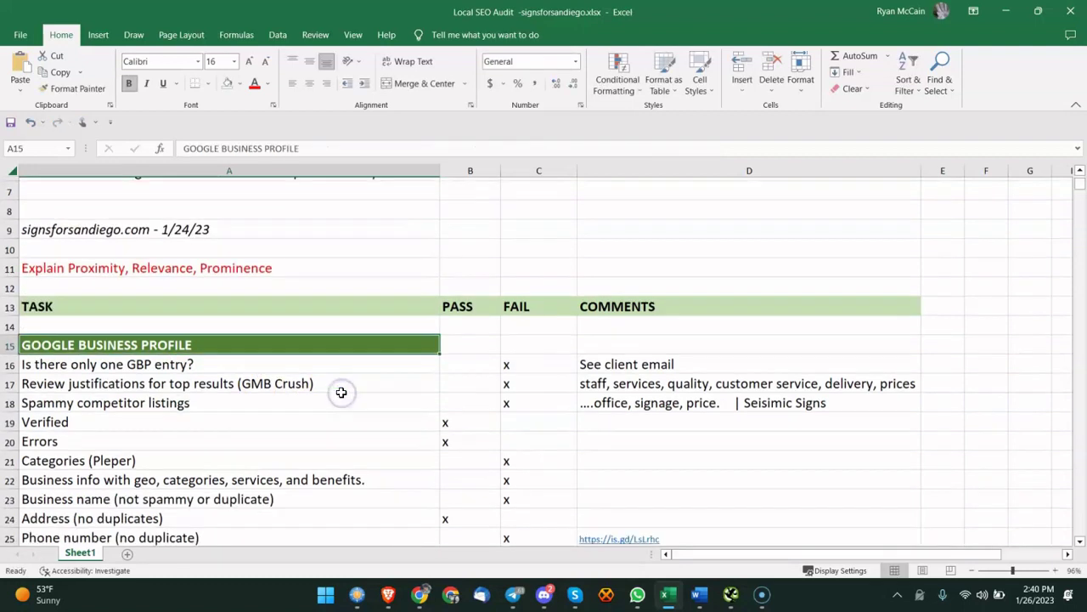
click(262, 393)
click(216, 355)
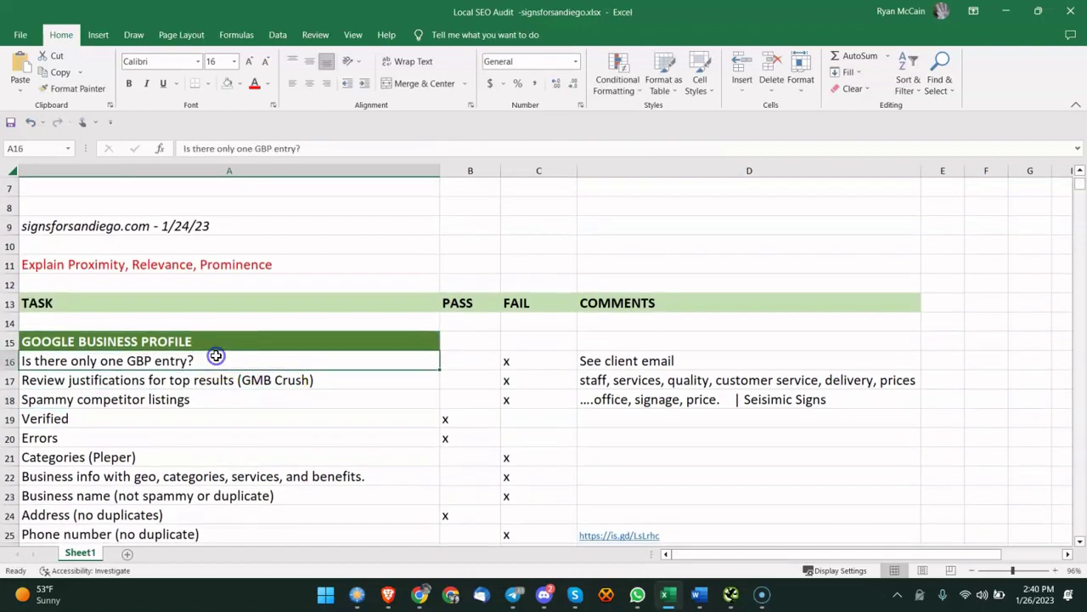
scroll(221, 371, down, 1)
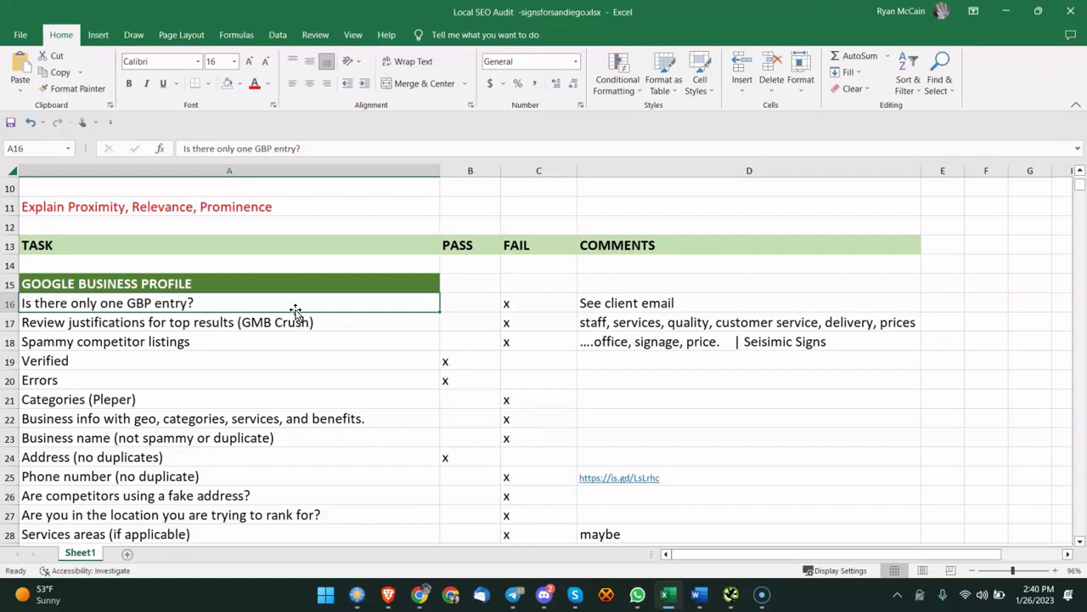
click(283, 322)
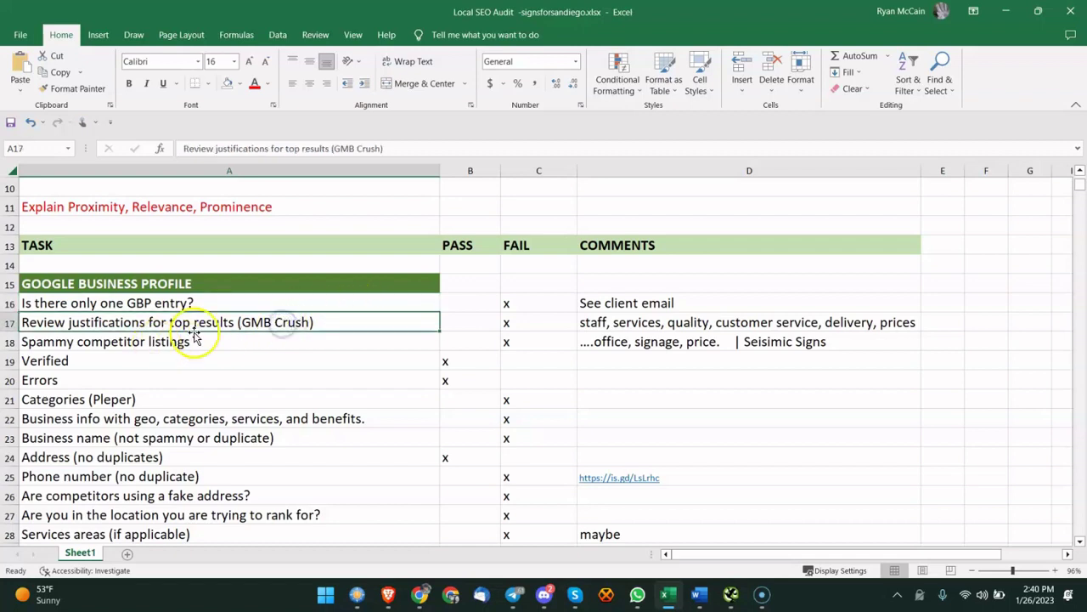
click(626, 323)
key(Up)
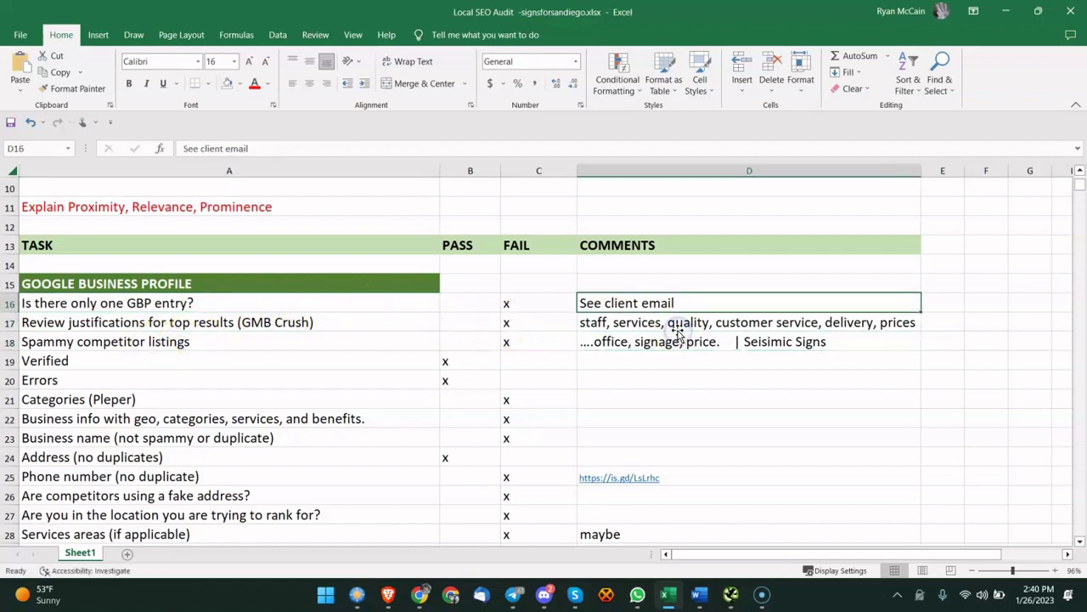
Step: Read the full review-justification comments in cells D17 and D18, then leave them unedited
click(677, 334)
click(634, 323)
double_click(633, 323)
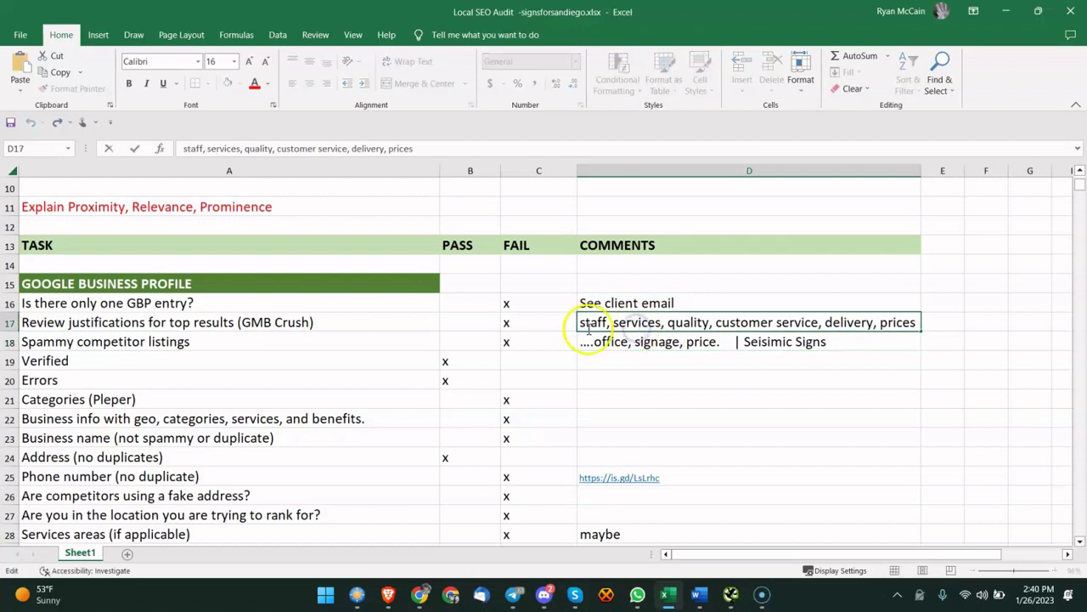
drag(577, 323, 838, 323)
click(838, 322)
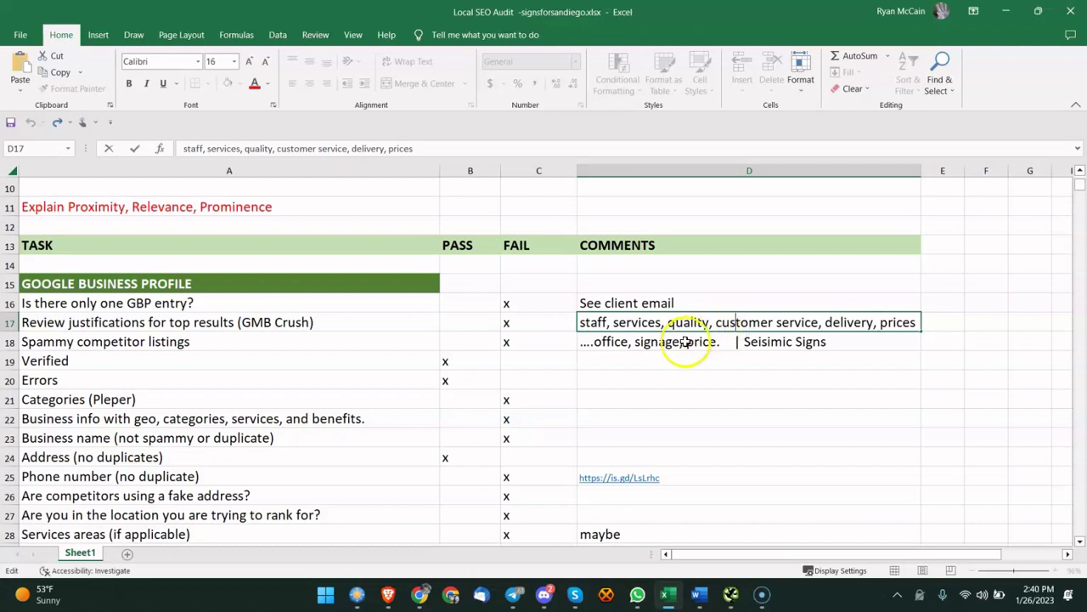
click(633, 351)
double_click(732, 340)
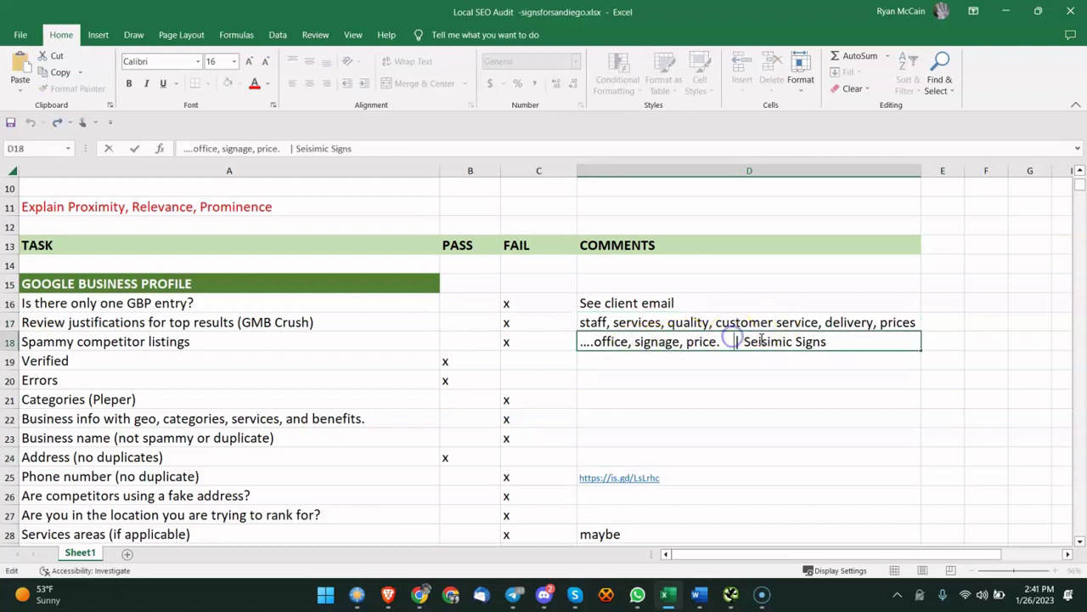
click(231, 353)
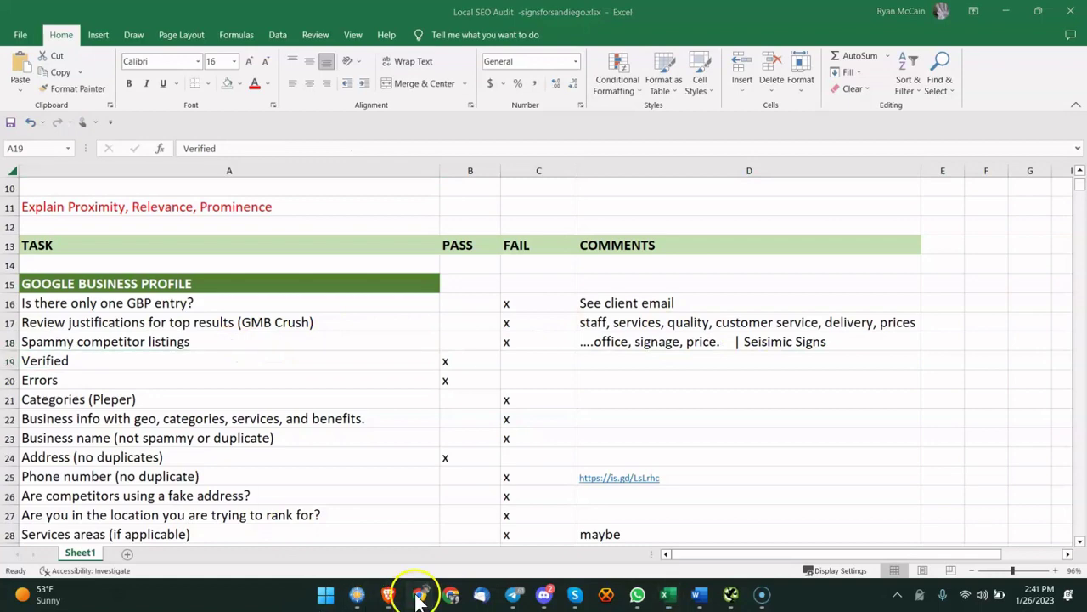
click(326, 534)
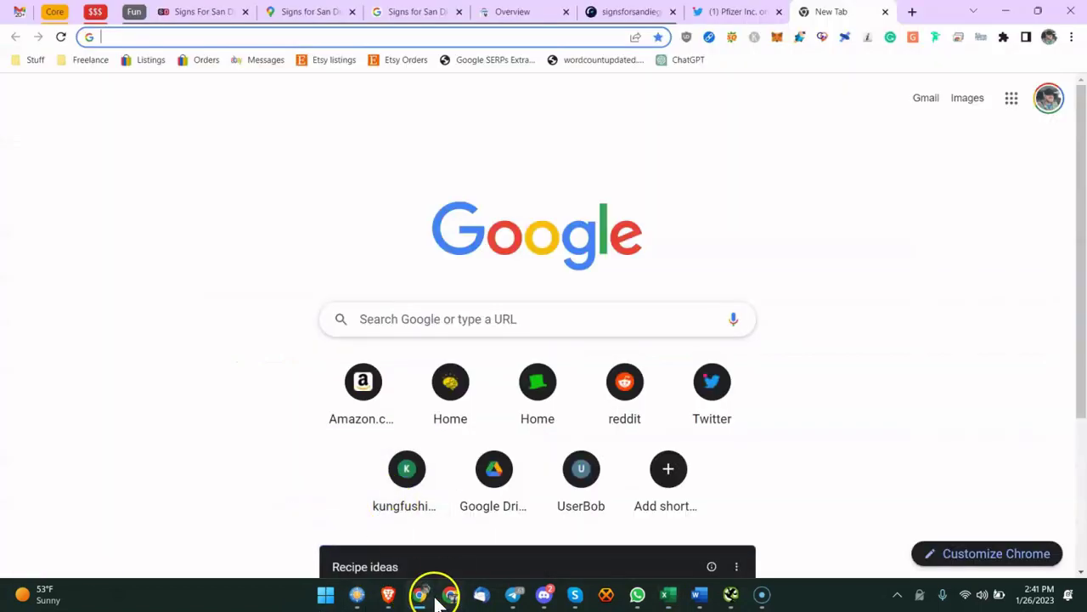
mouse_move(467, 578)
click(480, 523)
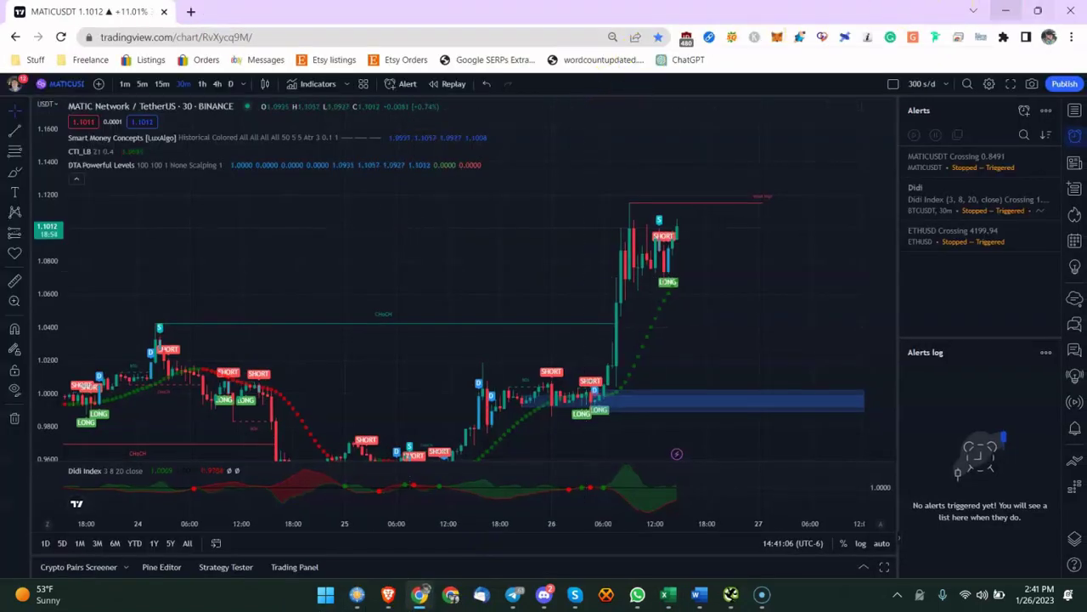
click(1069, 14)
Step: Switch to Chrome and show the Google Maps listing of Signs for San Diego
click(420, 594)
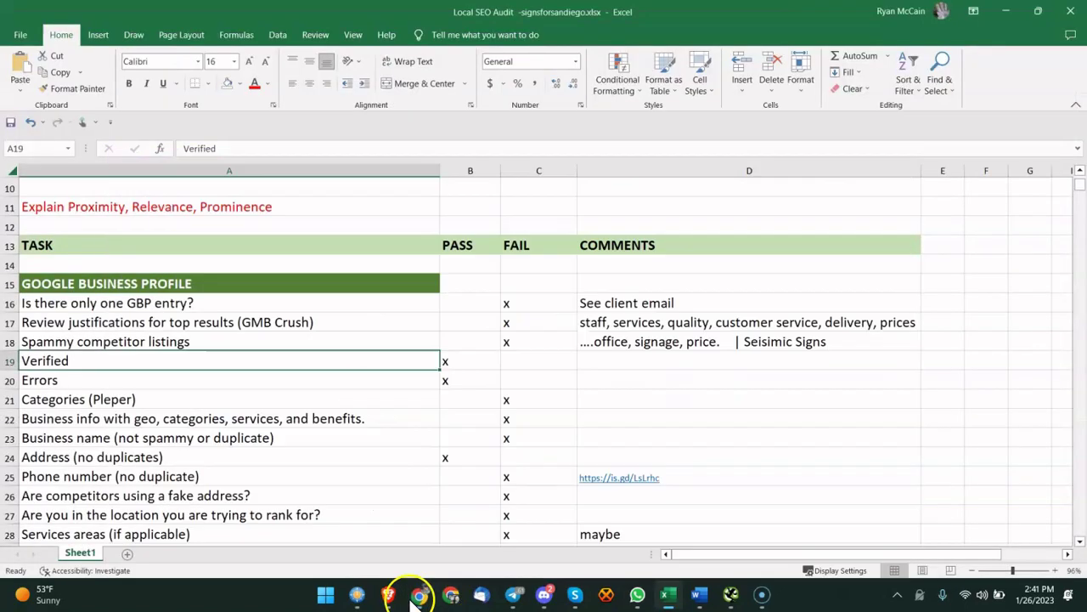
click(414, 599)
click(293, 11)
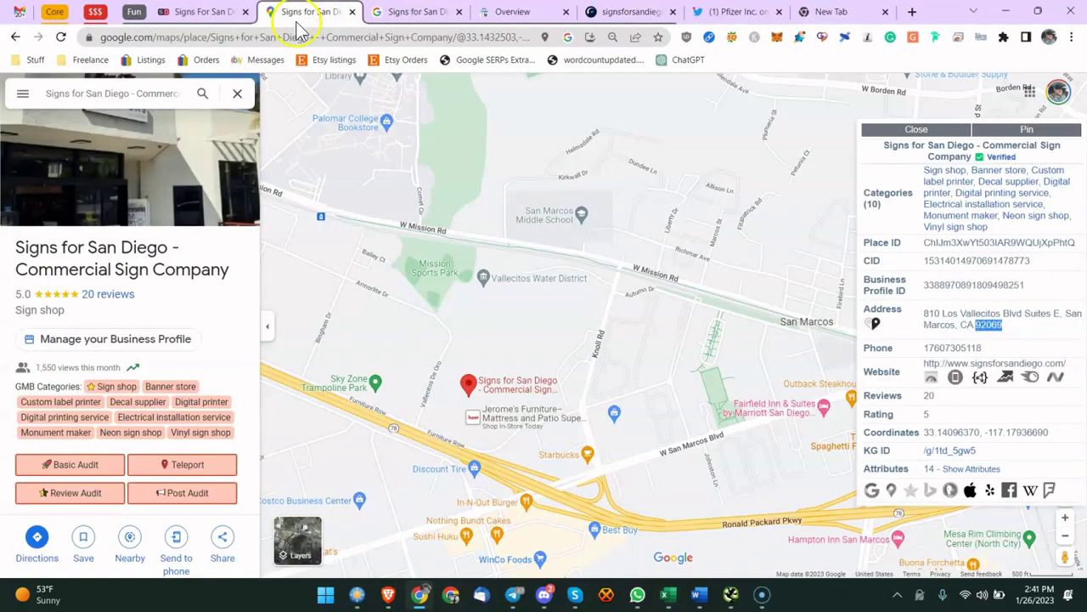
Step: Search Google Maps for "sign shop san diego" and check the top listings
click(102, 95)
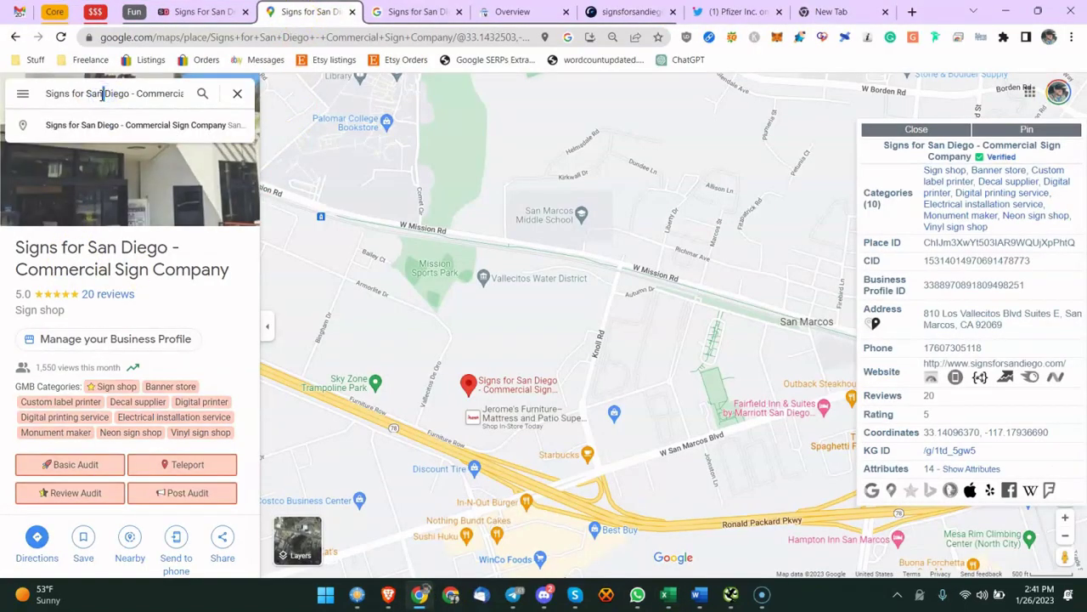
key(ctrl+a)
text(sign shop)
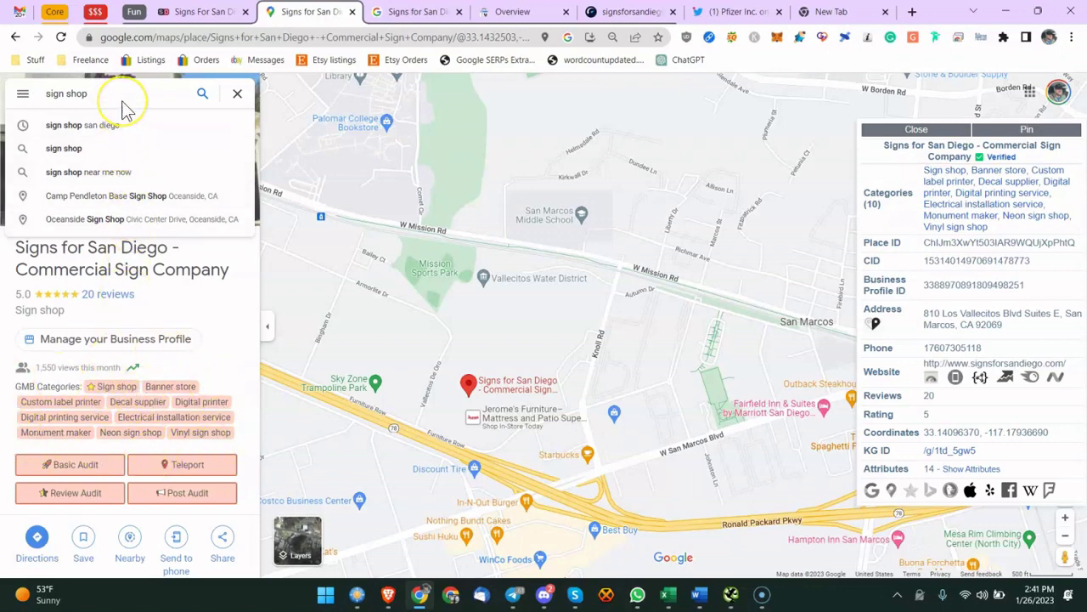
text(san d)
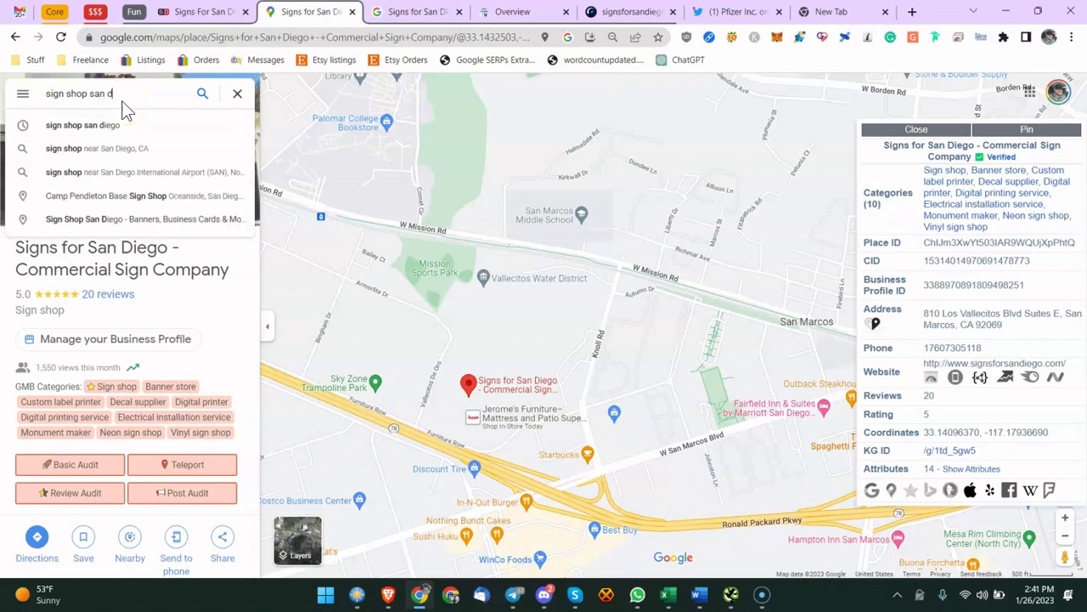
text(ie)
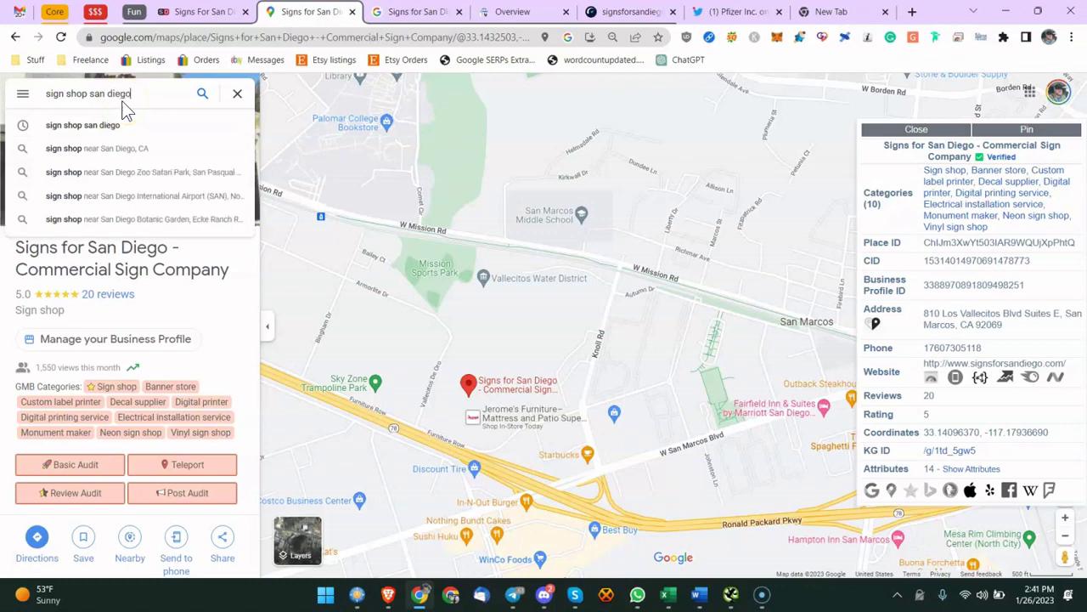
text(go)
key(Return)
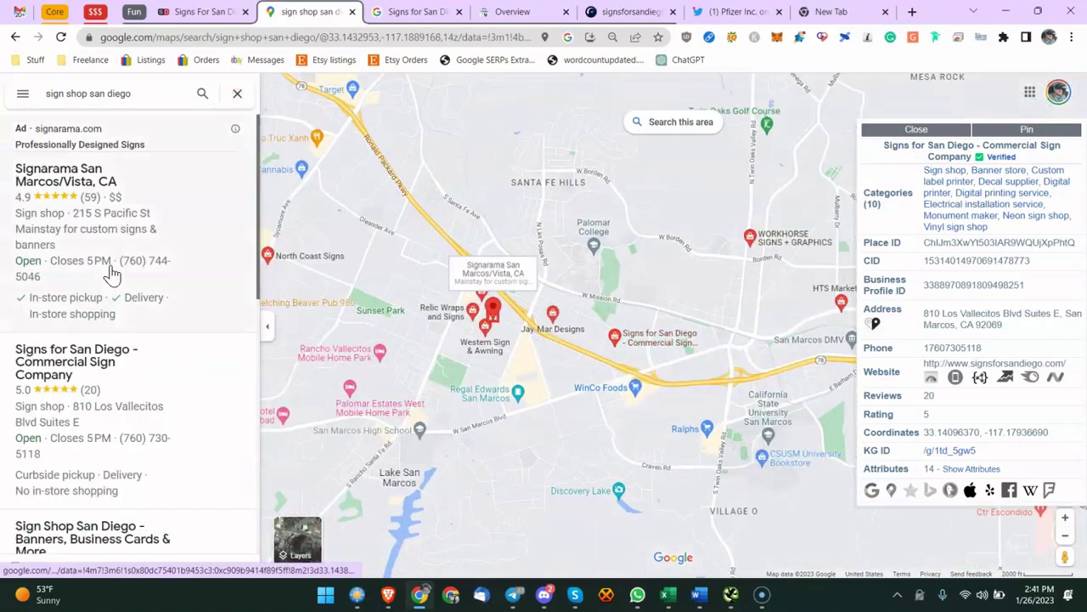
scroll(114, 255, down, 3)
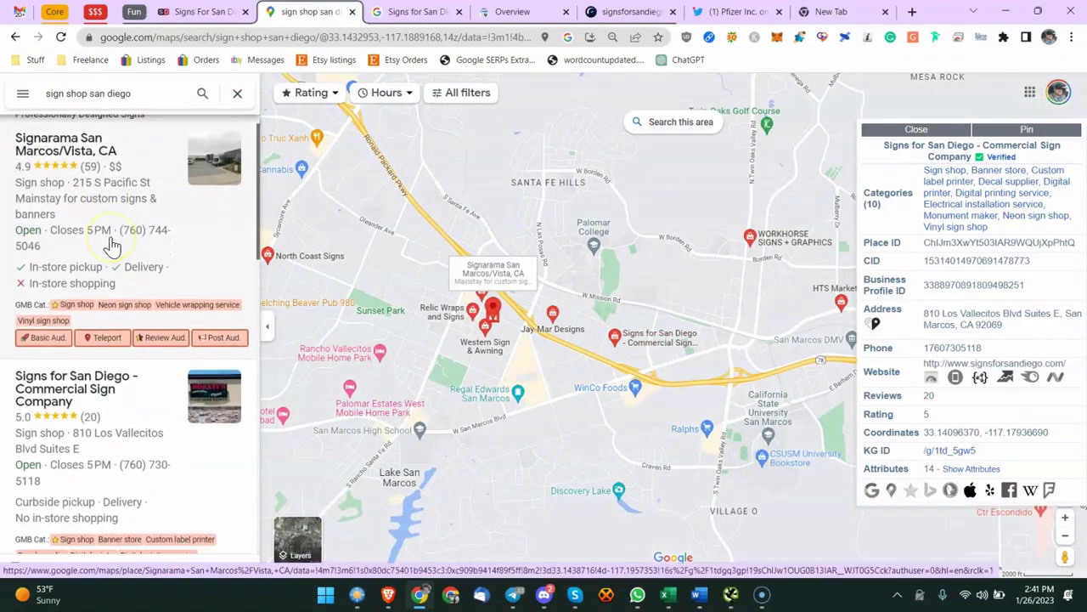
scroll(113, 245, up, 3)
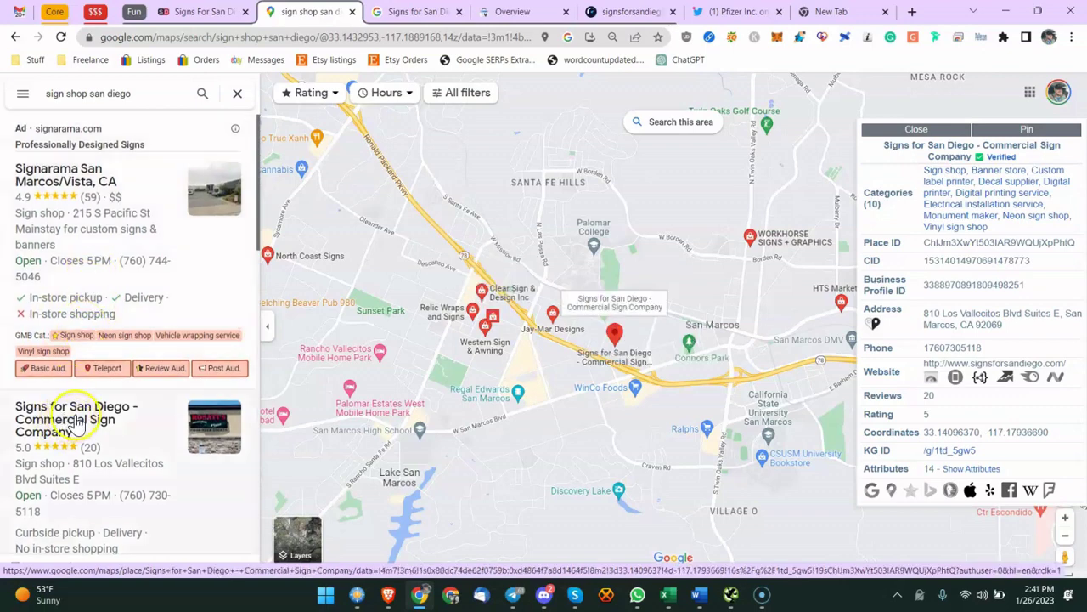
Step: Copy the map search results' URL and open it in a new Incognito window
click(216, 37)
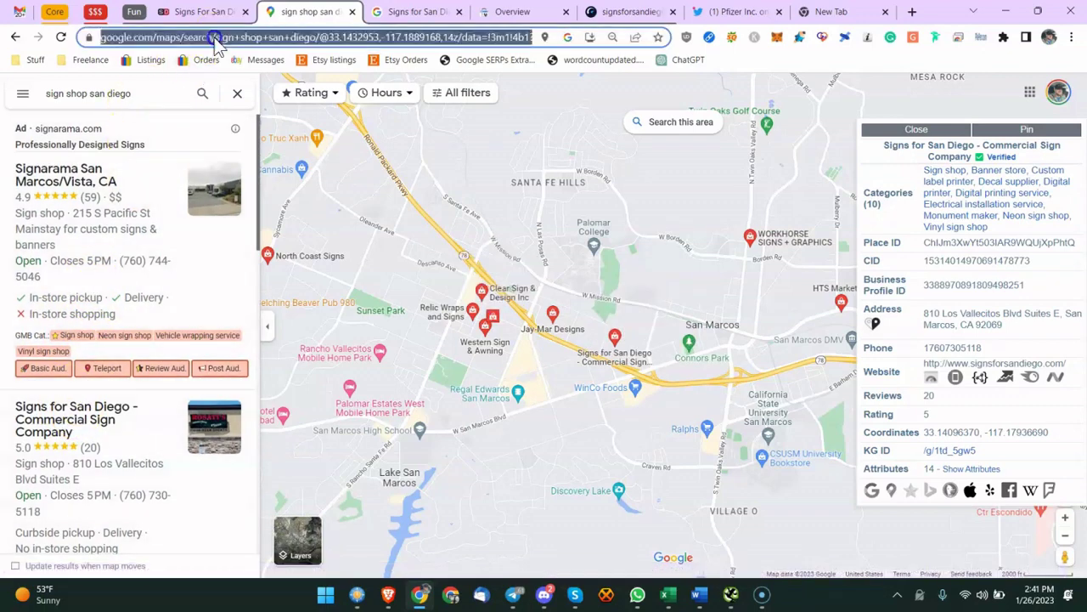
right_click(217, 37)
click(243, 141)
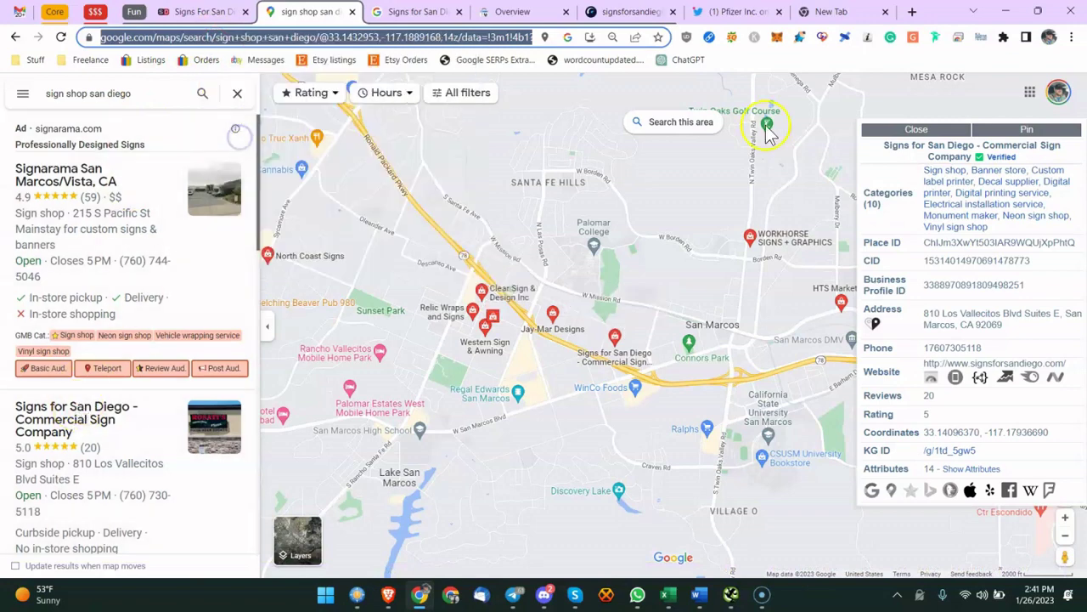
click(1072, 36)
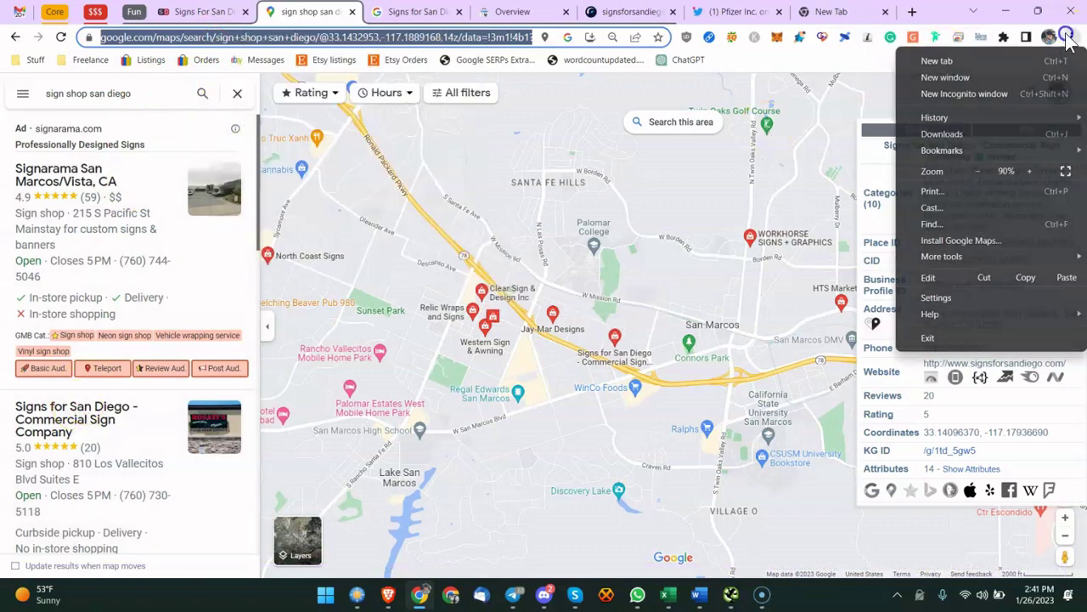
click(1012, 100)
key(ctrl+v)
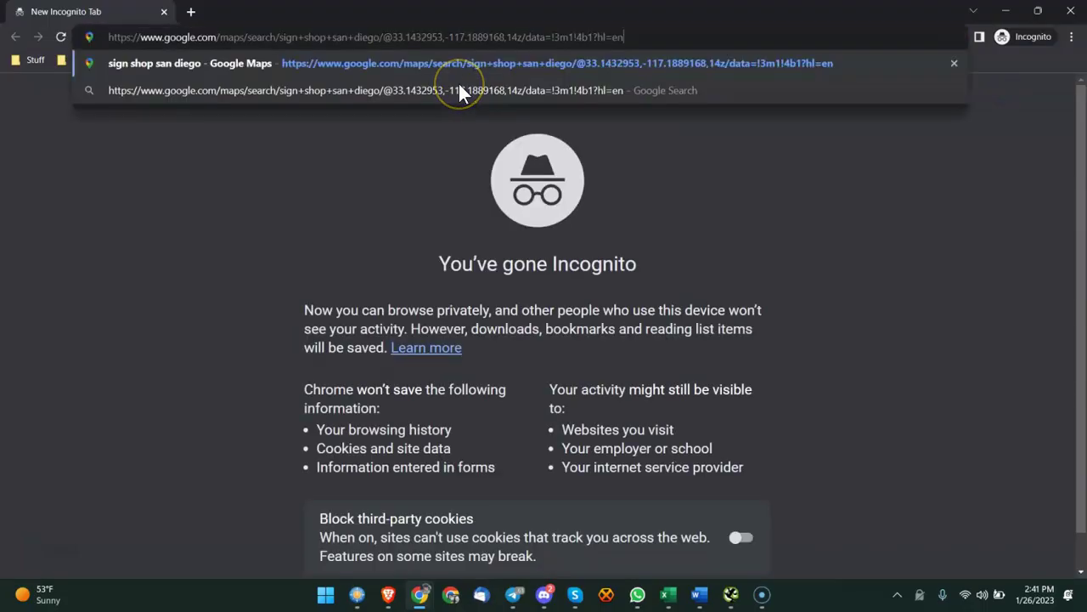
key(Return)
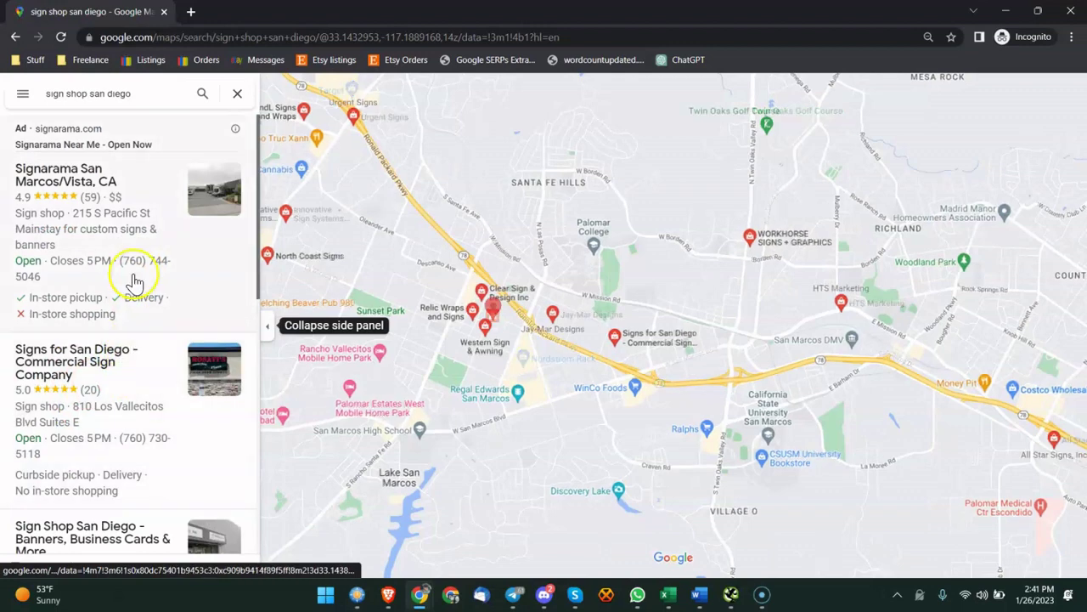
Step: Search the map for "custom sign shop san diego" in the Incognito window
triple_click(130, 92)
text(custom s)
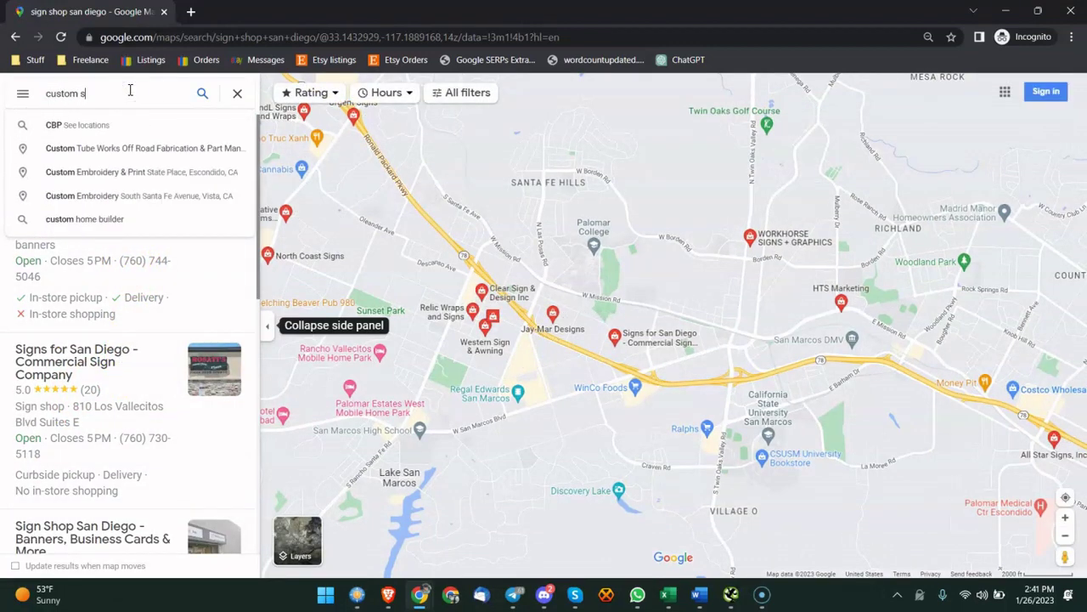
text(ign shop)
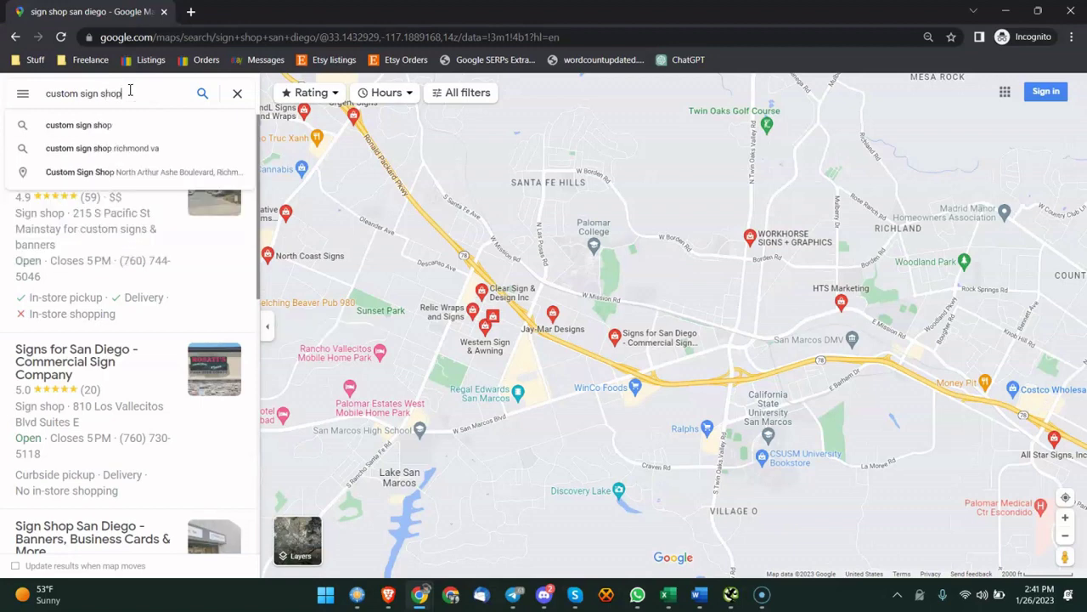
text( san diego)
key(Return)
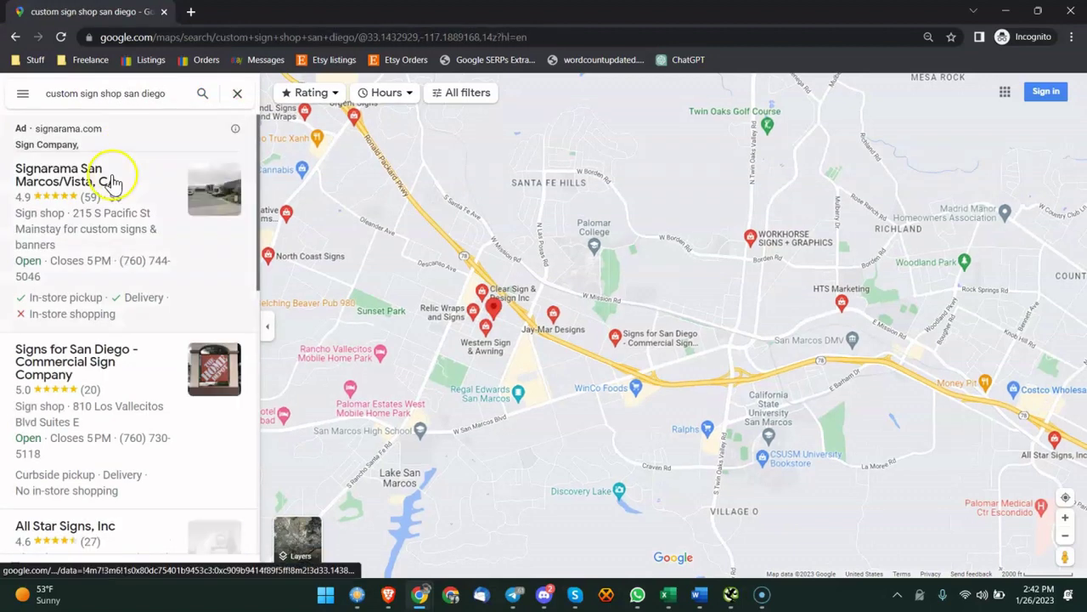
Step: Examine the full list of custom sign shop results, comparing the ranking of Signs for San Diego with its competitors
scroll(97, 238, down, 3)
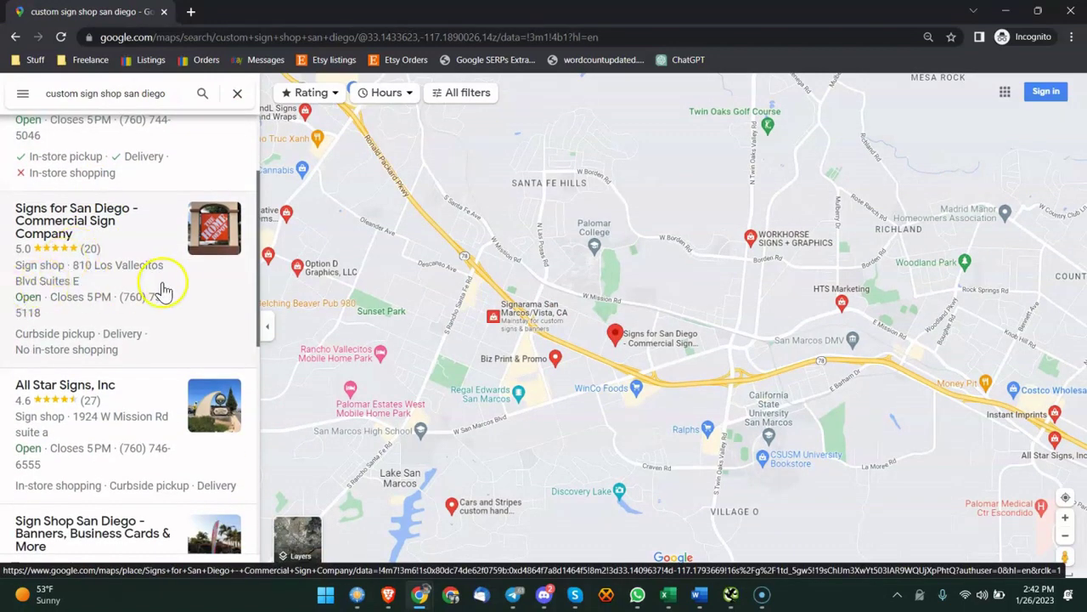
scroll(140, 259, up, 3)
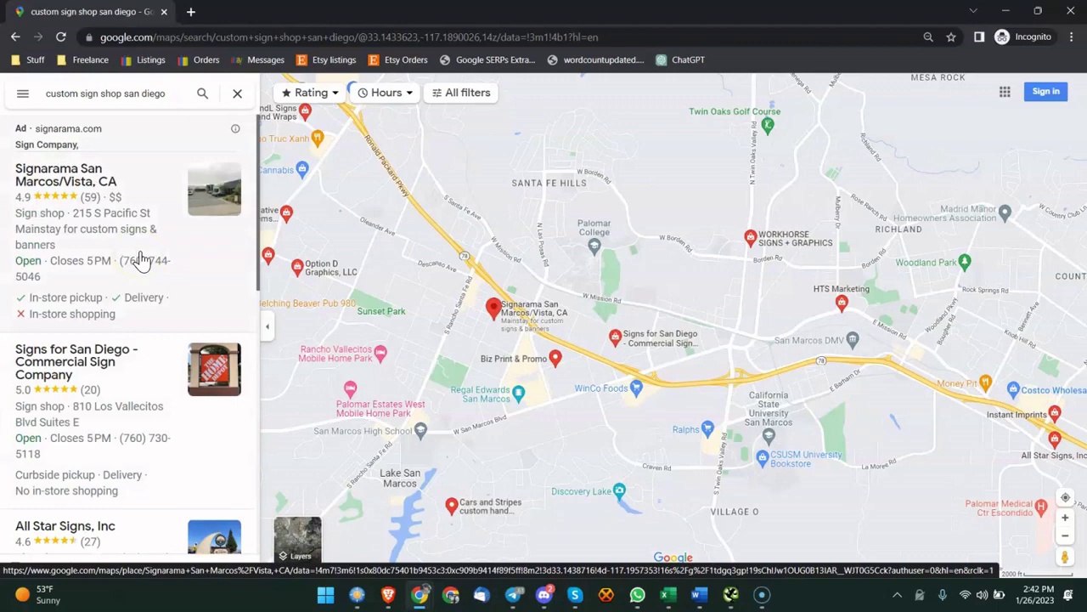
scroll(142, 259, down, 15)
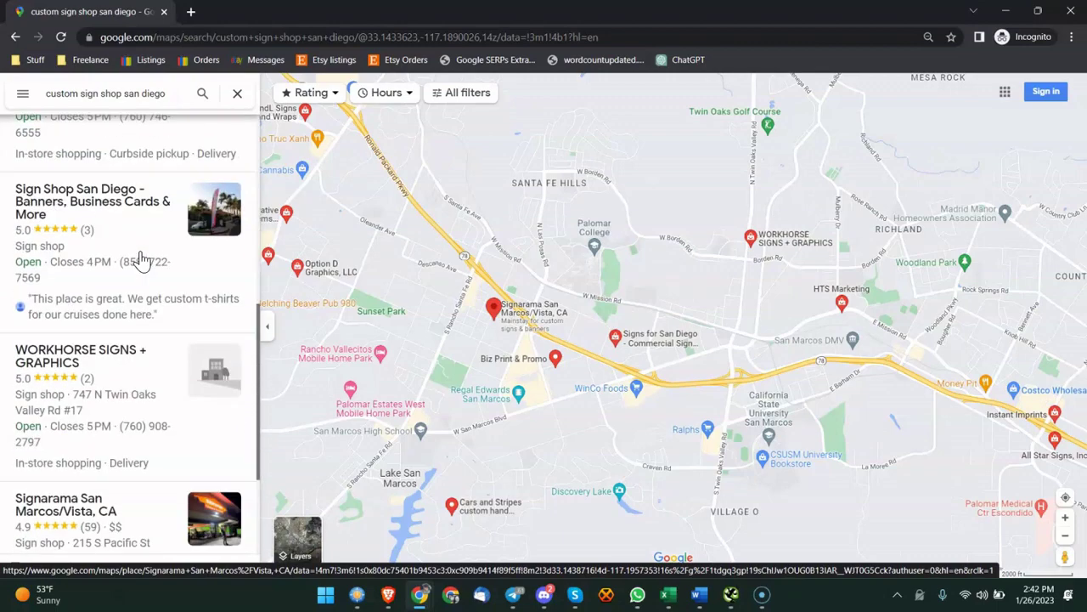
scroll(142, 259, down, 10)
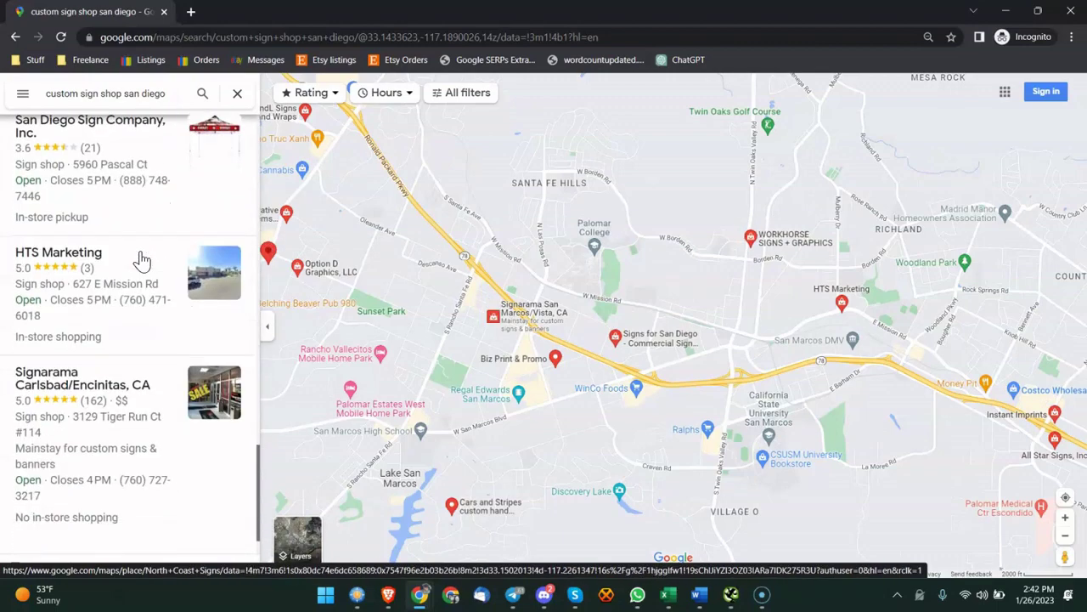
scroll(142, 259, up, 20)
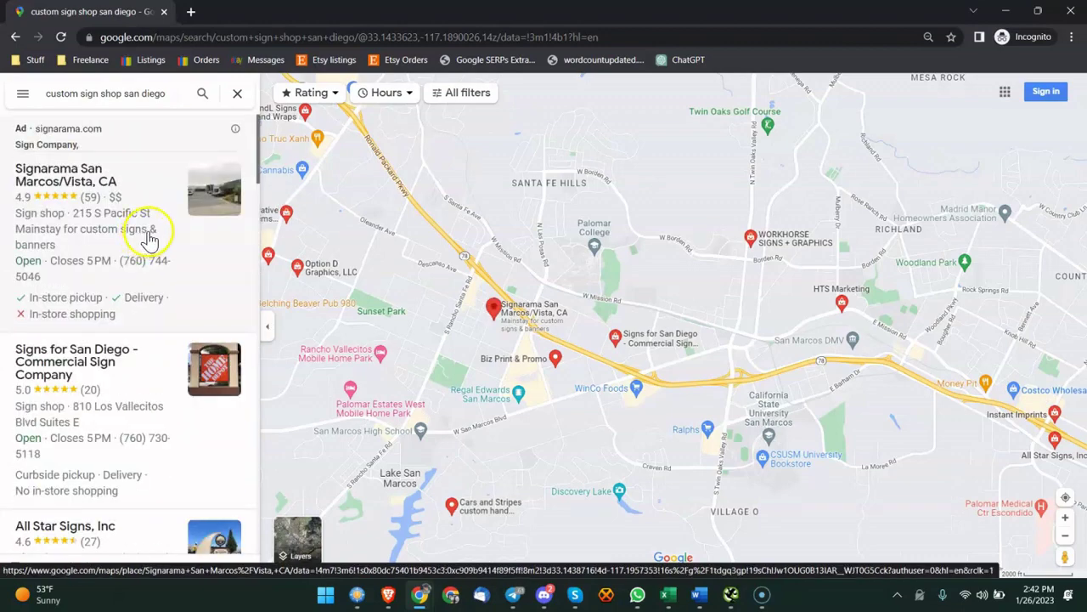
scroll(149, 240, down, 20)
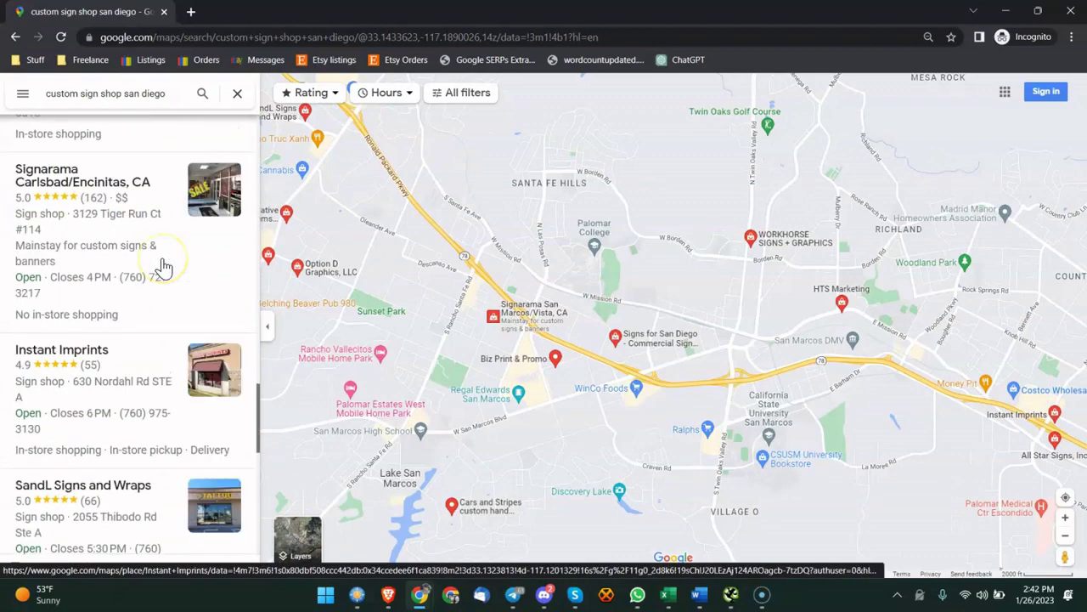
scroll(153, 247, up, 20)
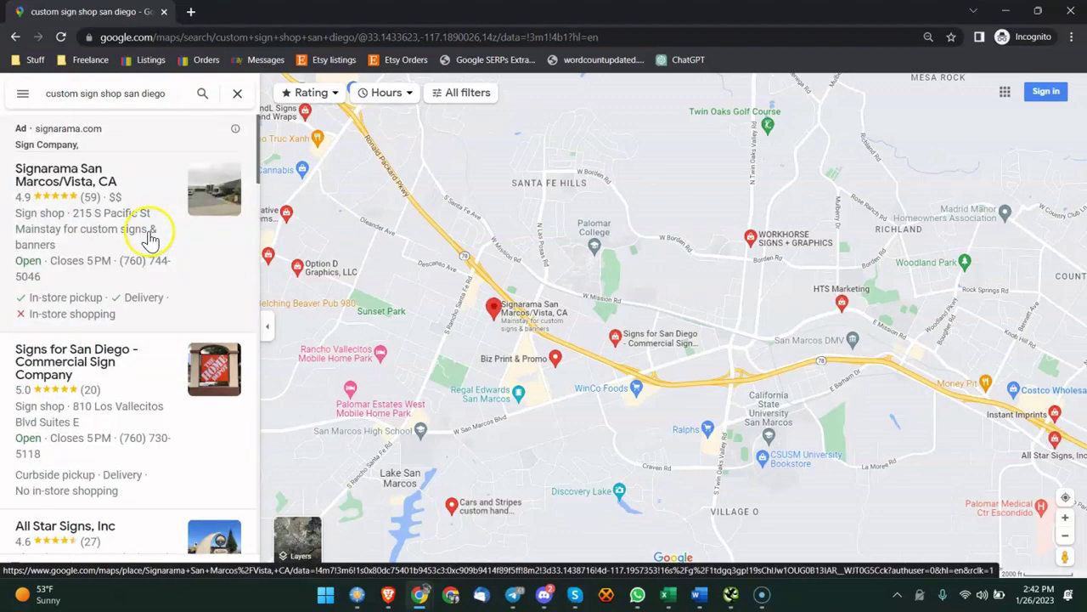
scroll(149, 238, down, 5)
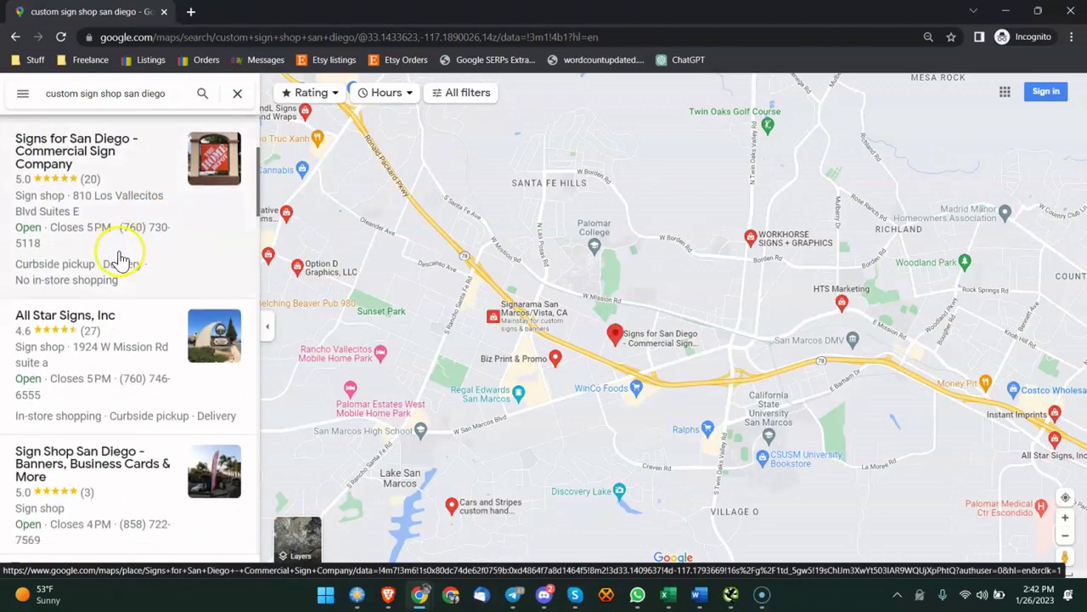
scroll(126, 252, up, 5)
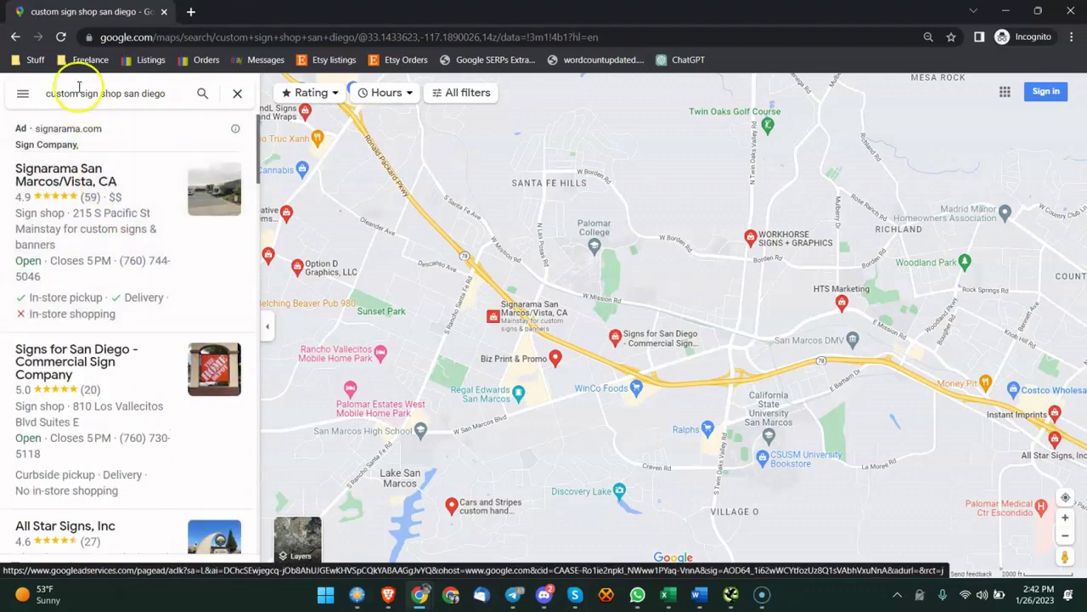
click(78, 94)
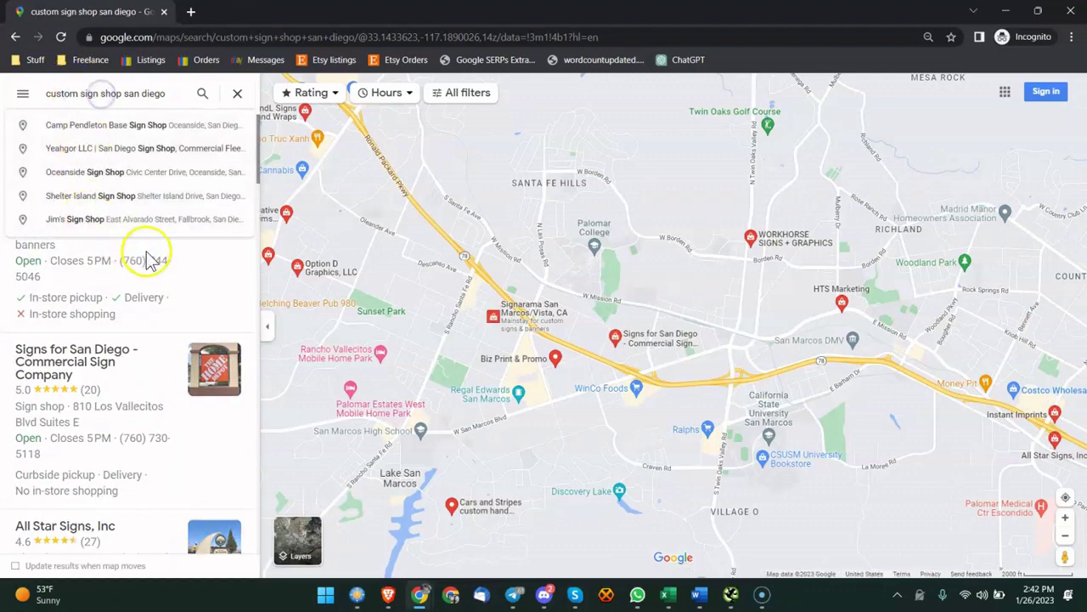
click(210, 259)
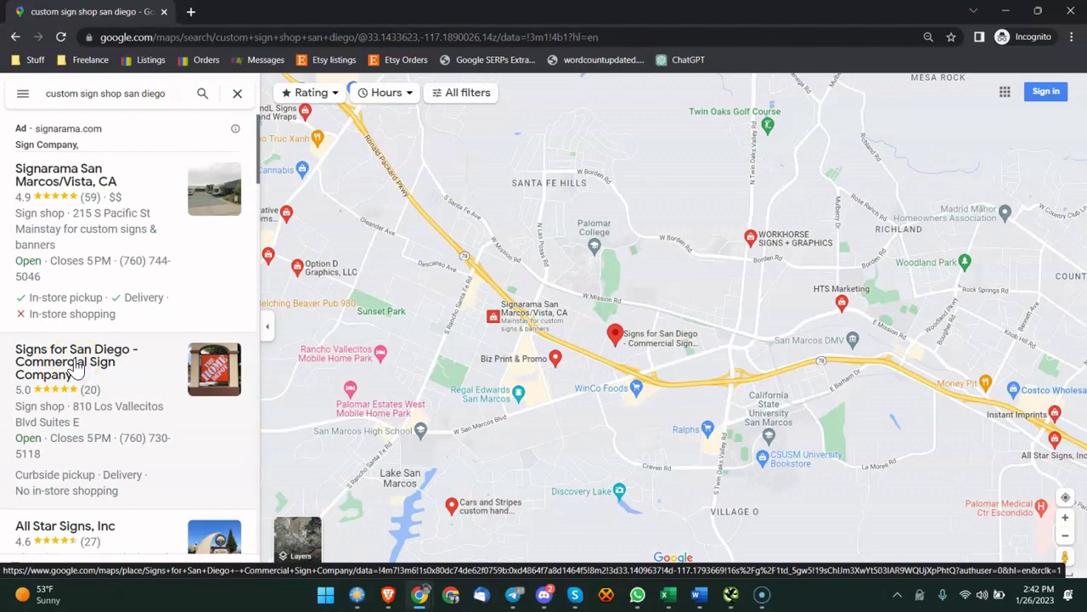
Step: Examine the competitors' business names and review justifications, from All Star Signs, Inc through San Diego Sign Company, Inc
scroll(80, 344, down, 3)
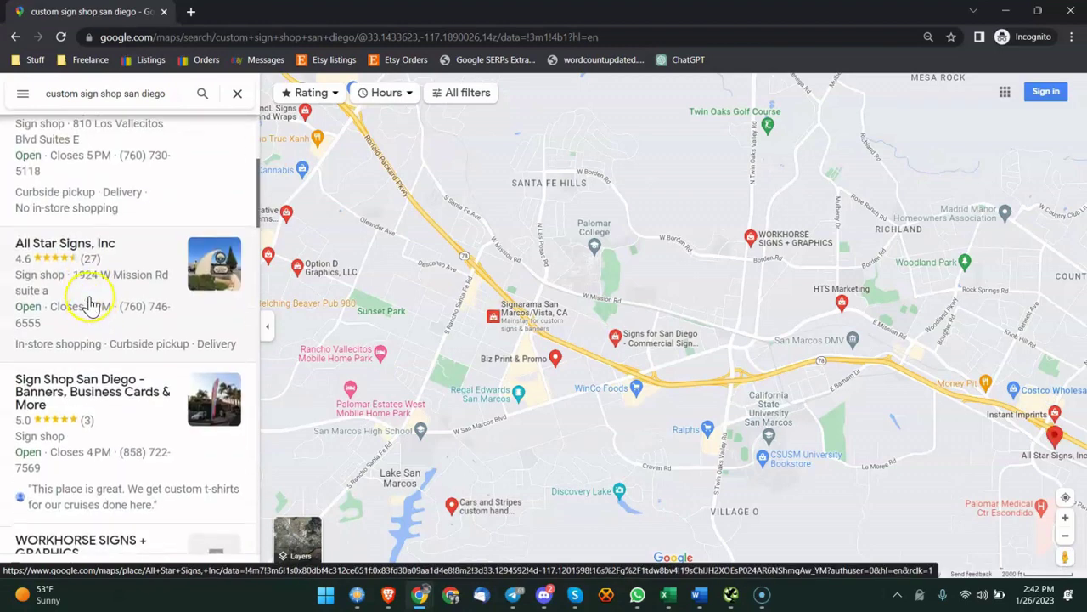
scroll(78, 316, up, 2)
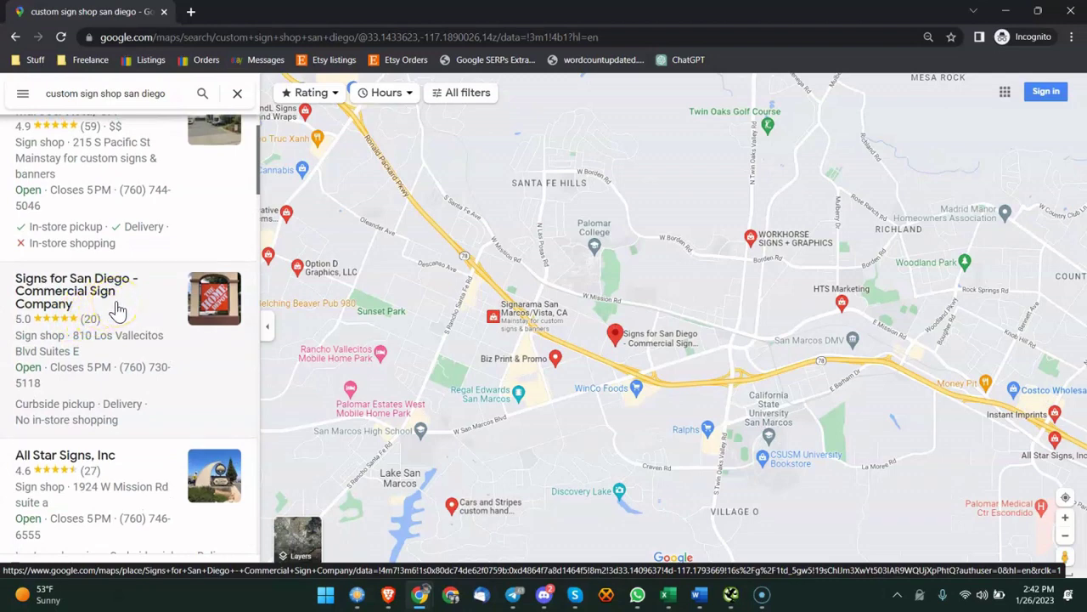
scroll(117, 311, down, 4)
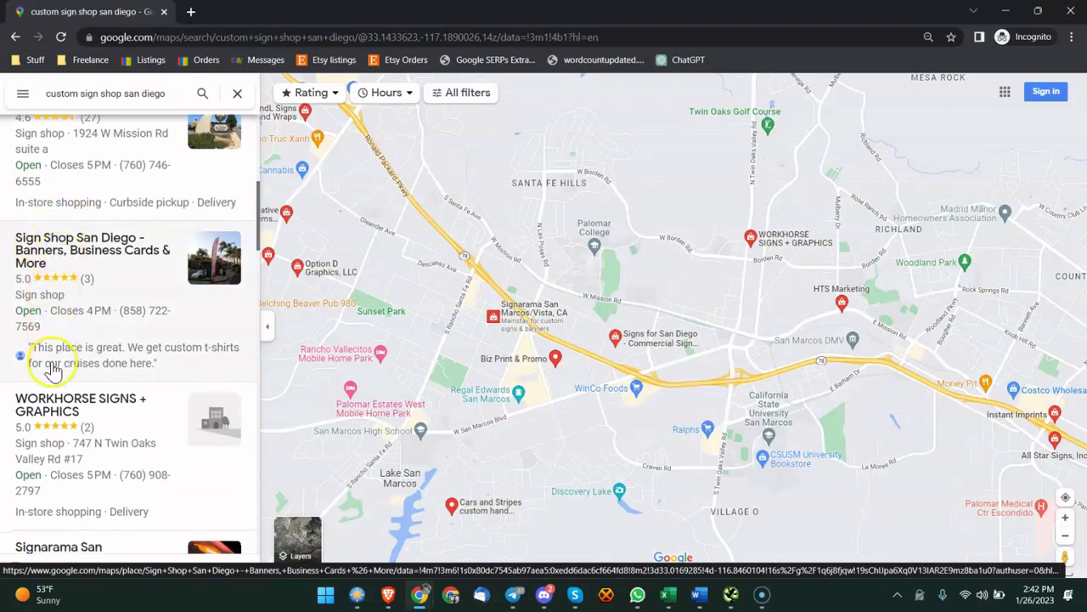
scroll(77, 340, down, 4)
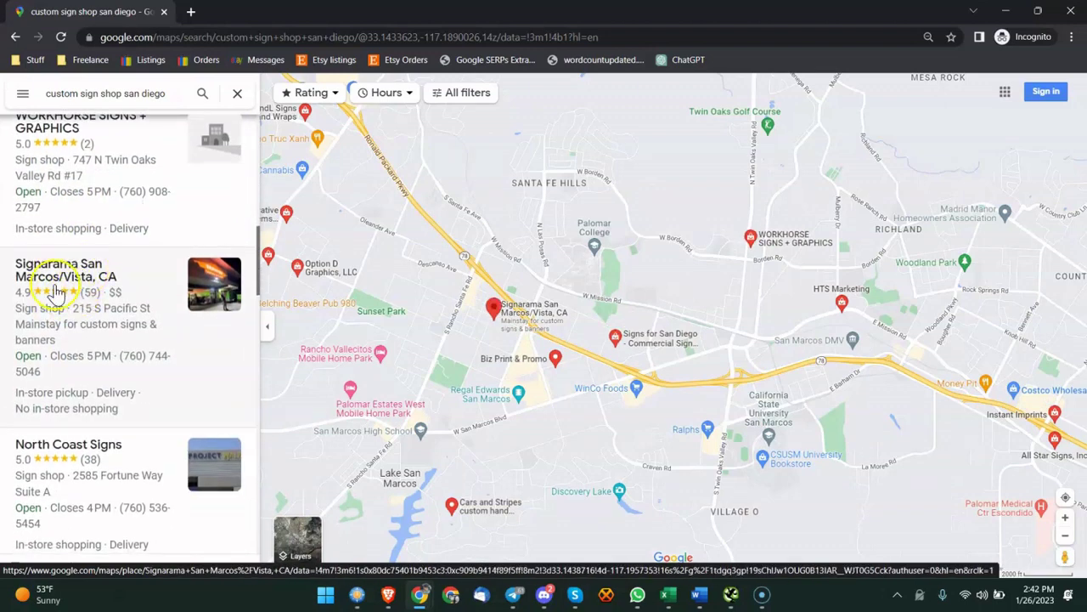
scroll(69, 339, down, 6)
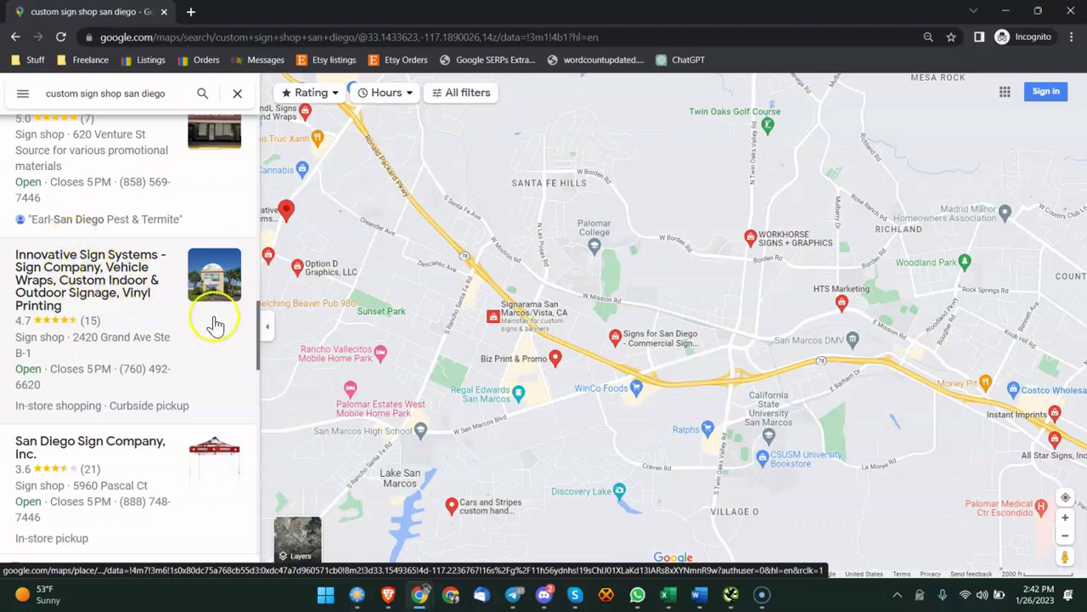
Step: Switch to the Excel audit sheet and review the "Spammy competitor listings", "Verified" and "Errors" checks in rows 18 to 20
click(668, 595)
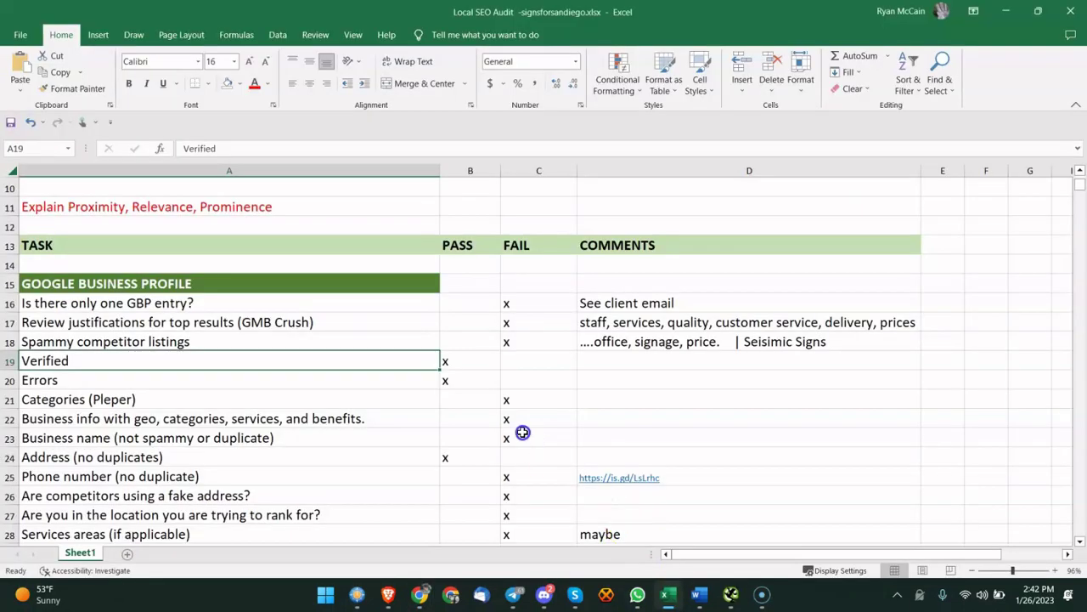
click(444, 400)
click(362, 380)
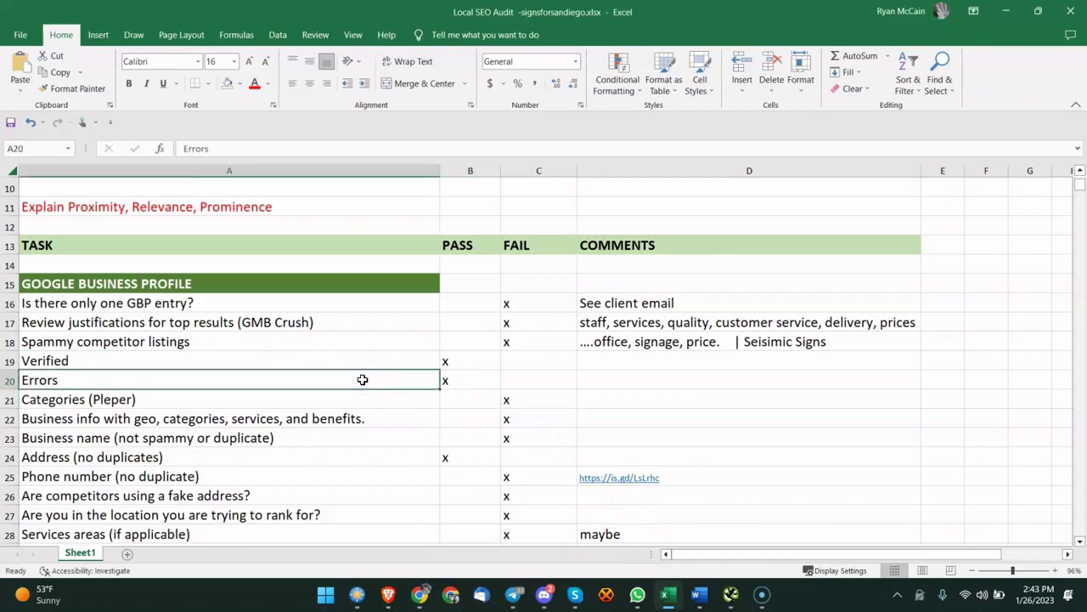
click(412, 342)
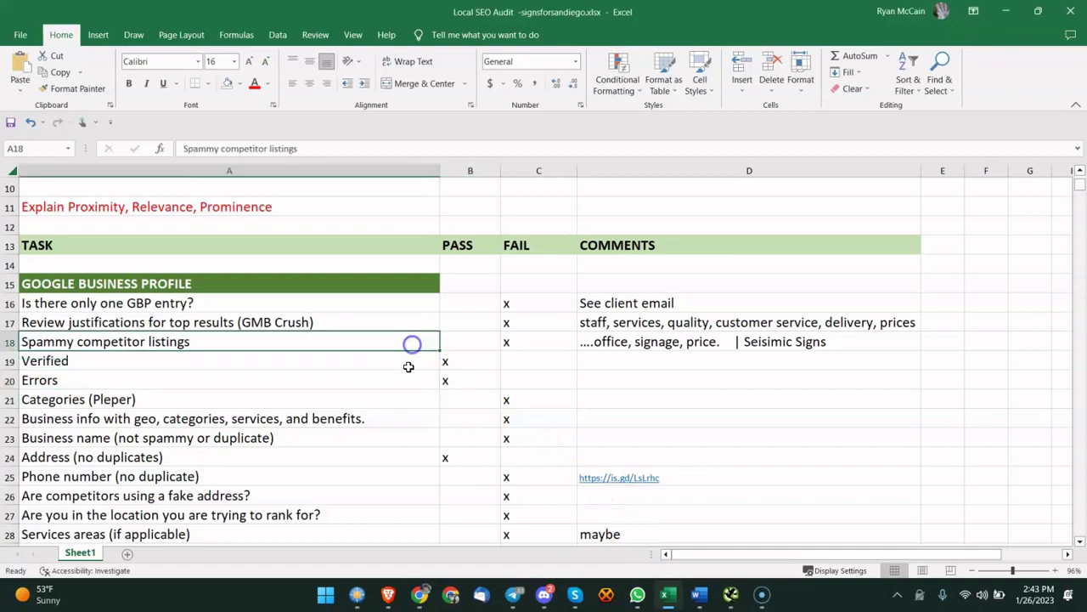
click(432, 364)
click(466, 393)
click(451, 364)
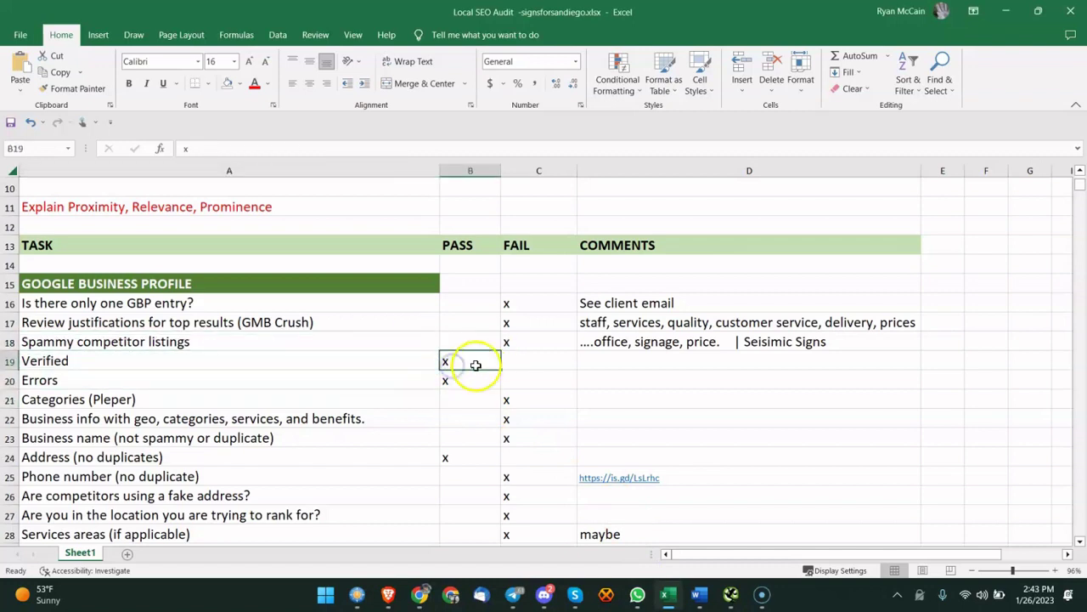
Step: Check the "Categories (Pleper)" row of the audit sheet, return to the "sign shop san diego" map in Chrome and close the Incognito window
scroll(391, 360, down, 1)
click(484, 342)
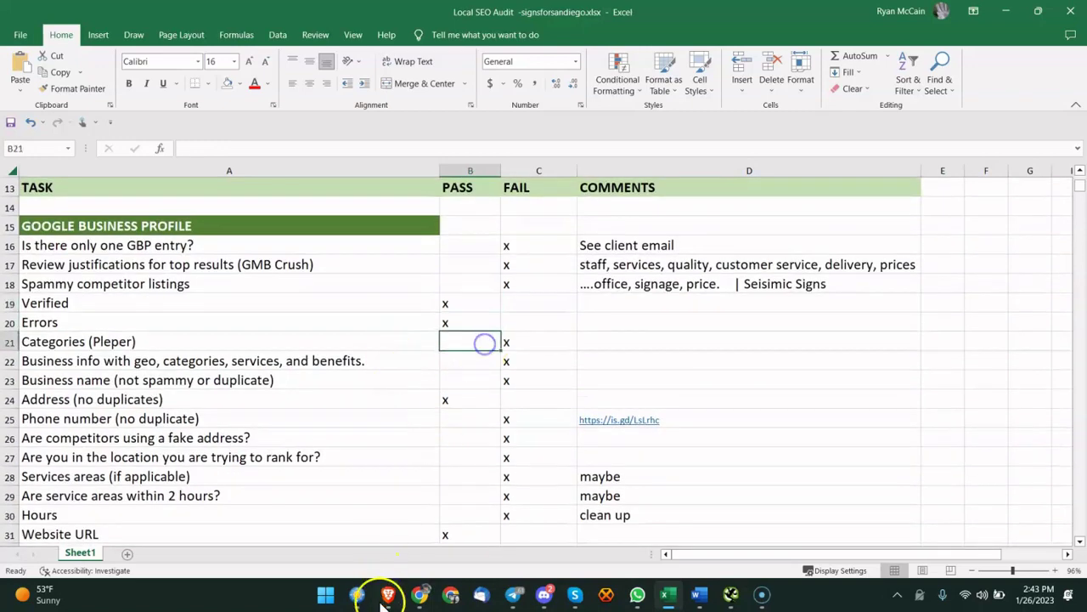
click(419, 594)
click(384, 524)
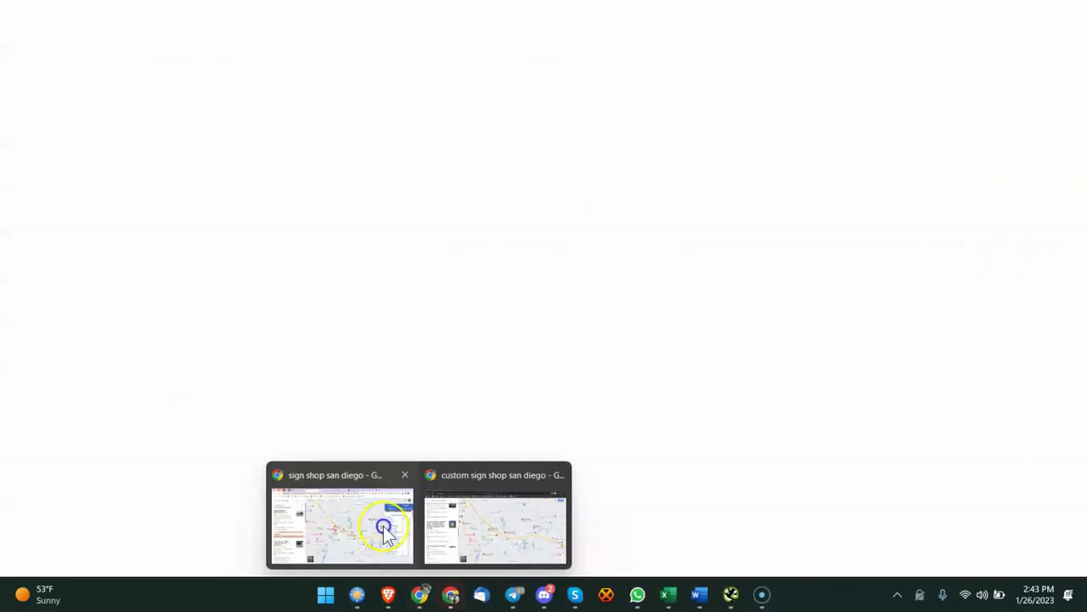
mouse_move(399, 592)
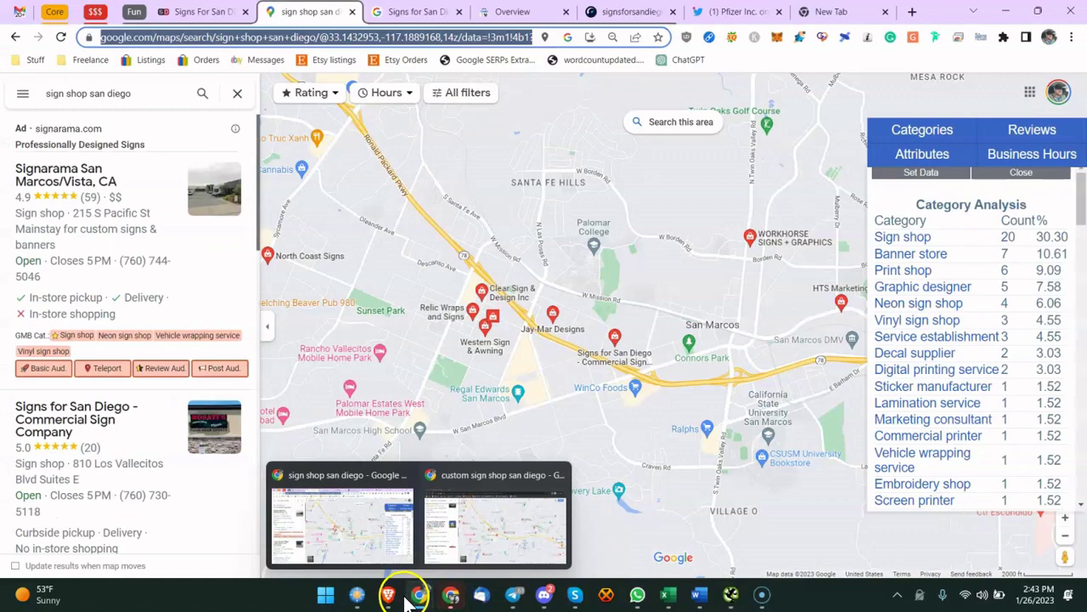
click(459, 533)
click(1069, 14)
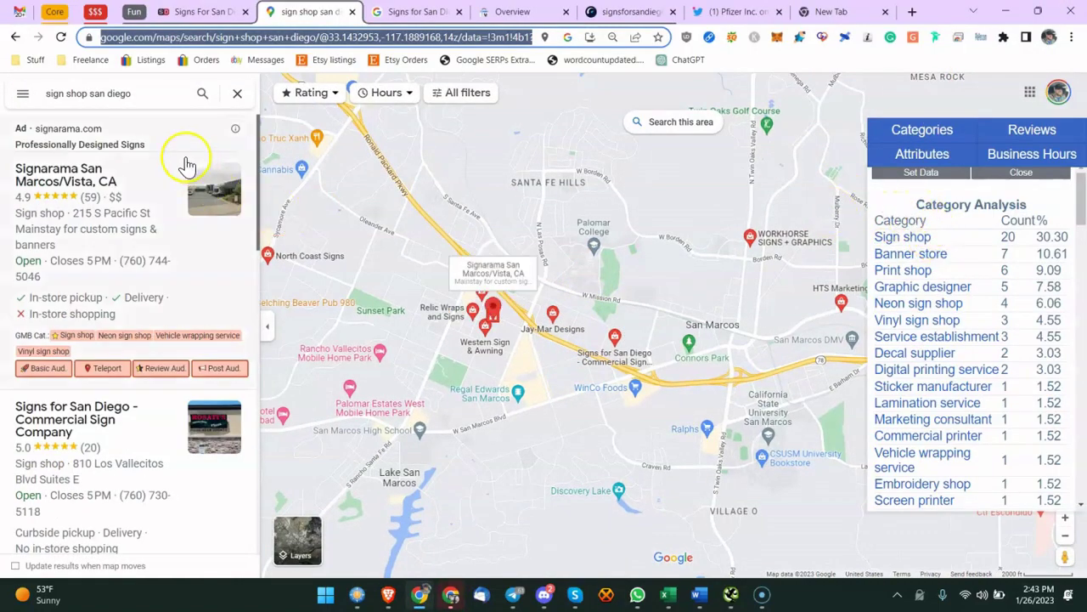
Step: Compare the Category Analysis list for "sign shop san diego" with the GMB categories of Signs for San Diego and its competitors' listings
click(75, 91)
drag(75, 90, 161, 109)
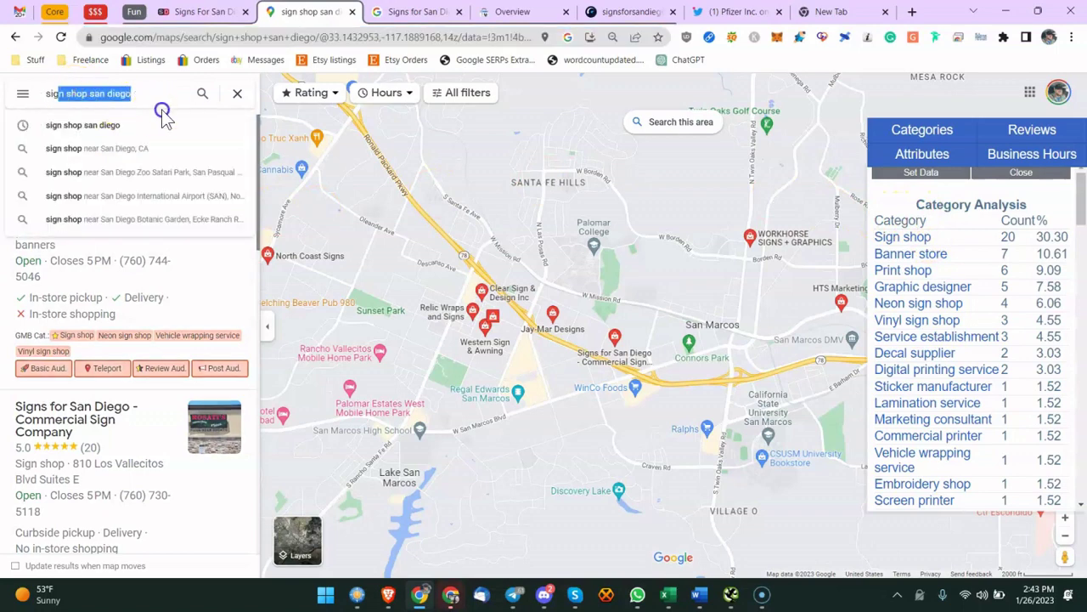
click(110, 92)
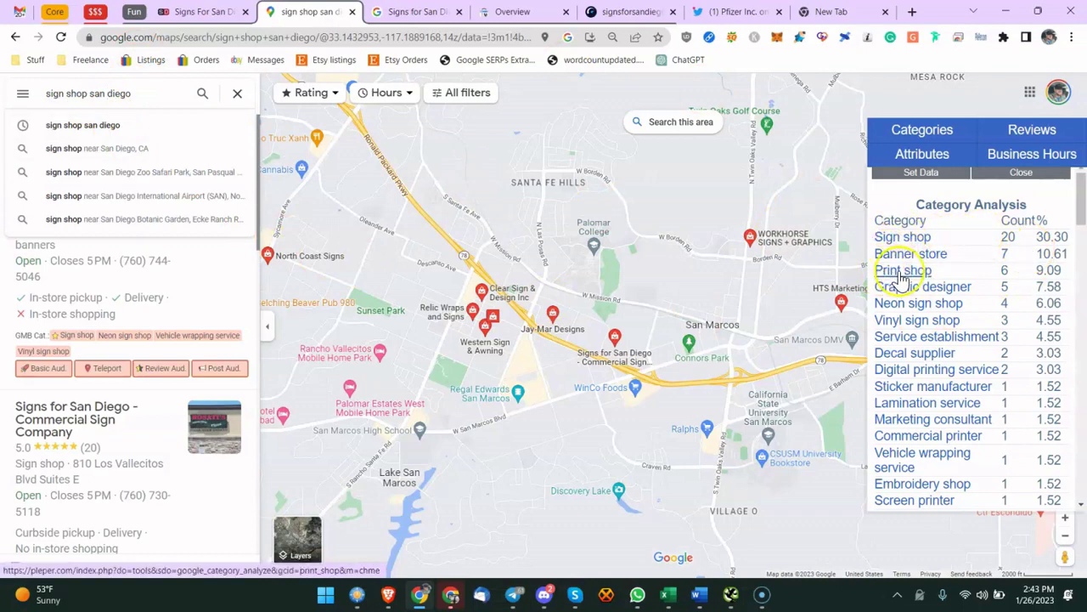
click(224, 280)
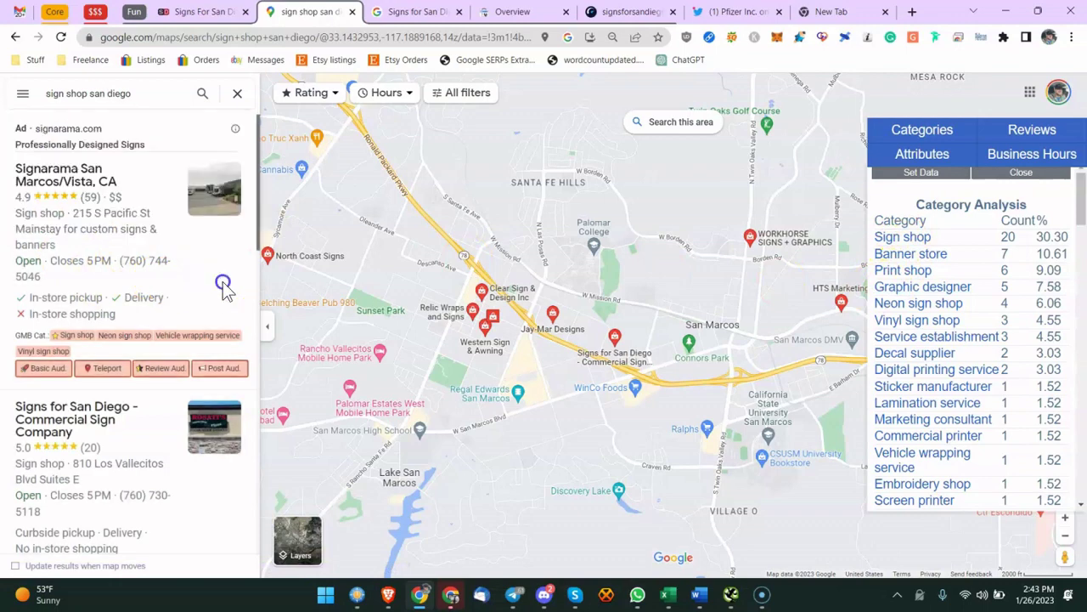
scroll(185, 259, down, 2)
scroll(97, 286, down, 3)
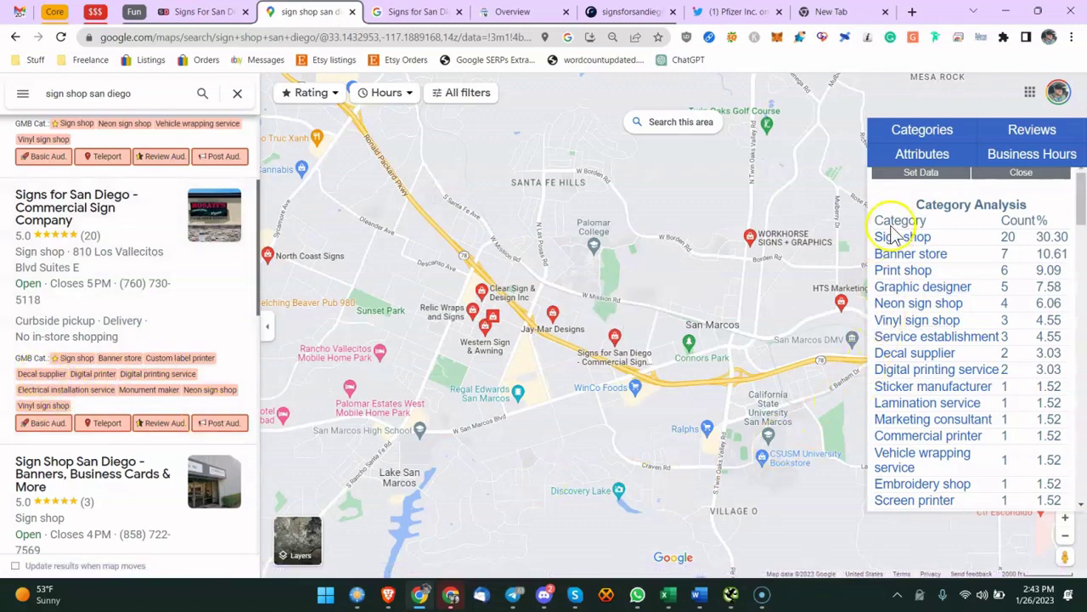
drag(901, 214, 416, 466)
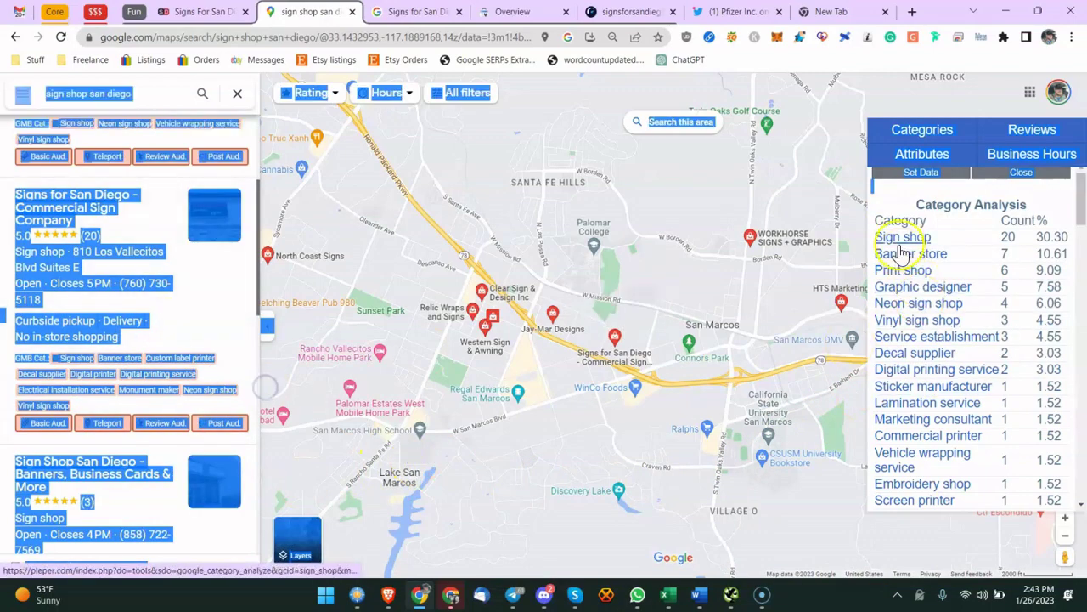
scroll(220, 305, down, 6)
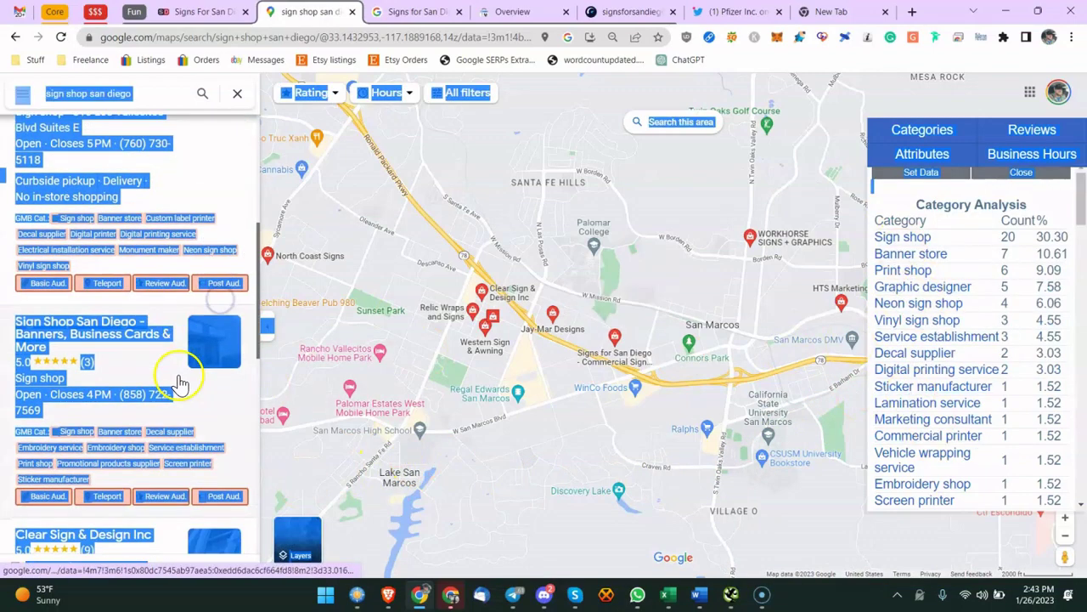
scroll(204, 336, down, 3)
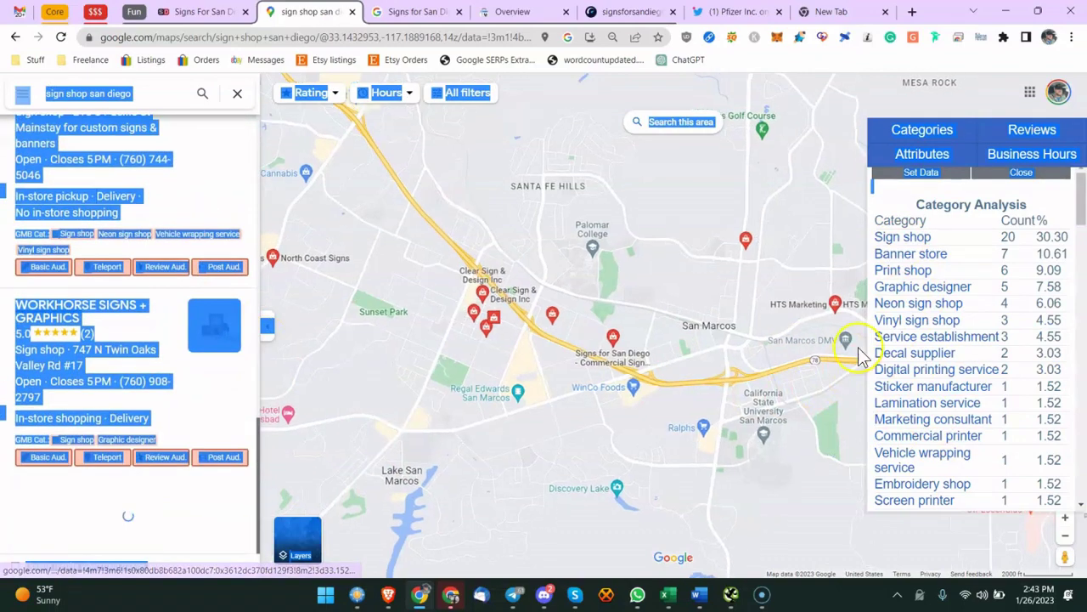
scroll(150, 316, up, 3)
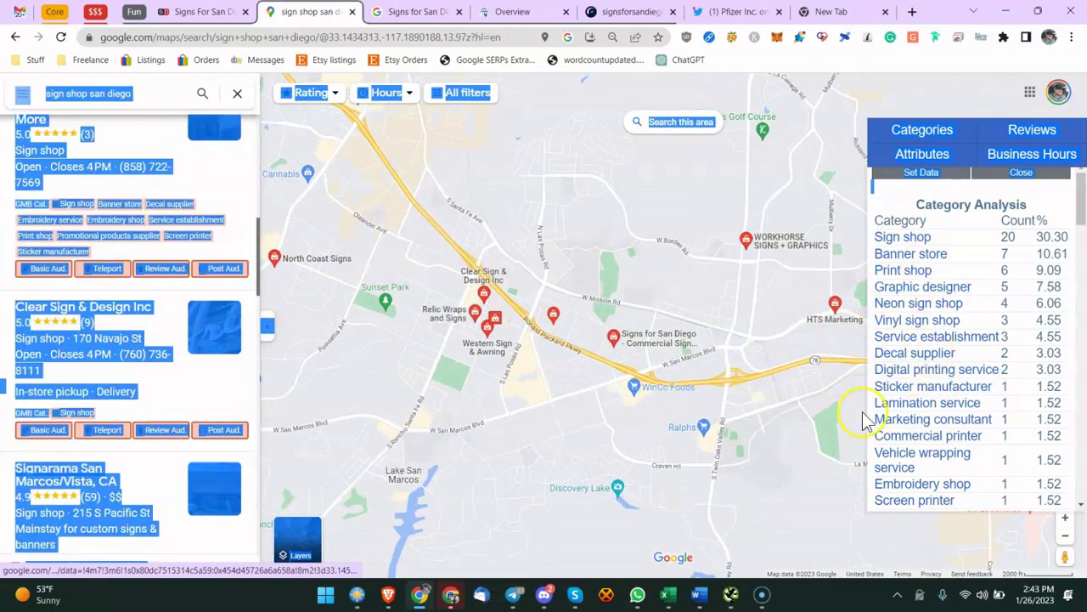
scroll(244, 306, up, 3)
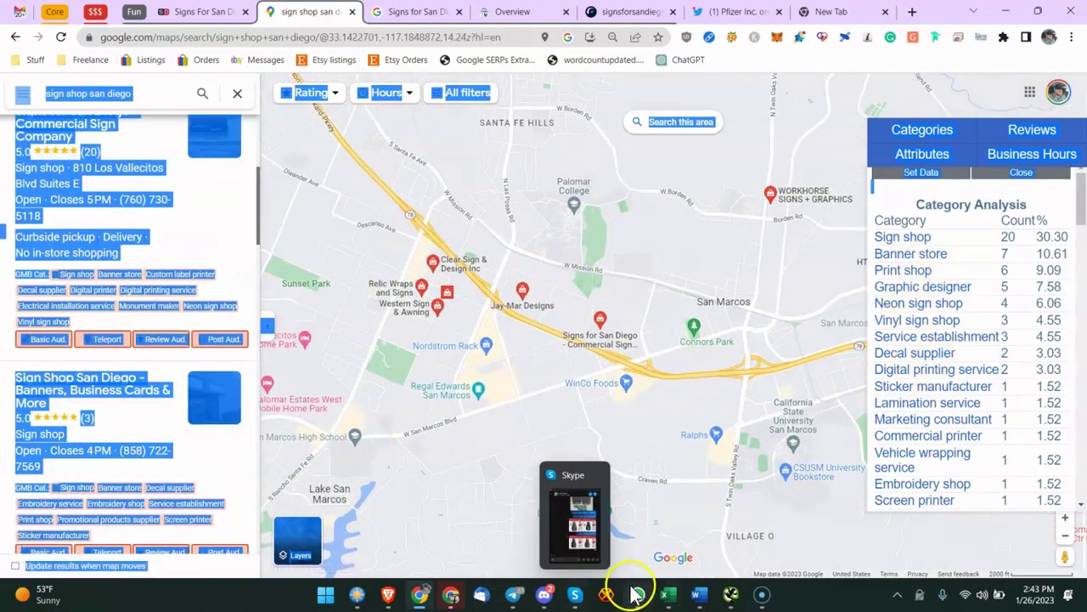
Step: Switch to the Excel audit sheet and review the "Business info with geo, categories, services, and benefits" check in row 22
click(668, 594)
click(421, 455)
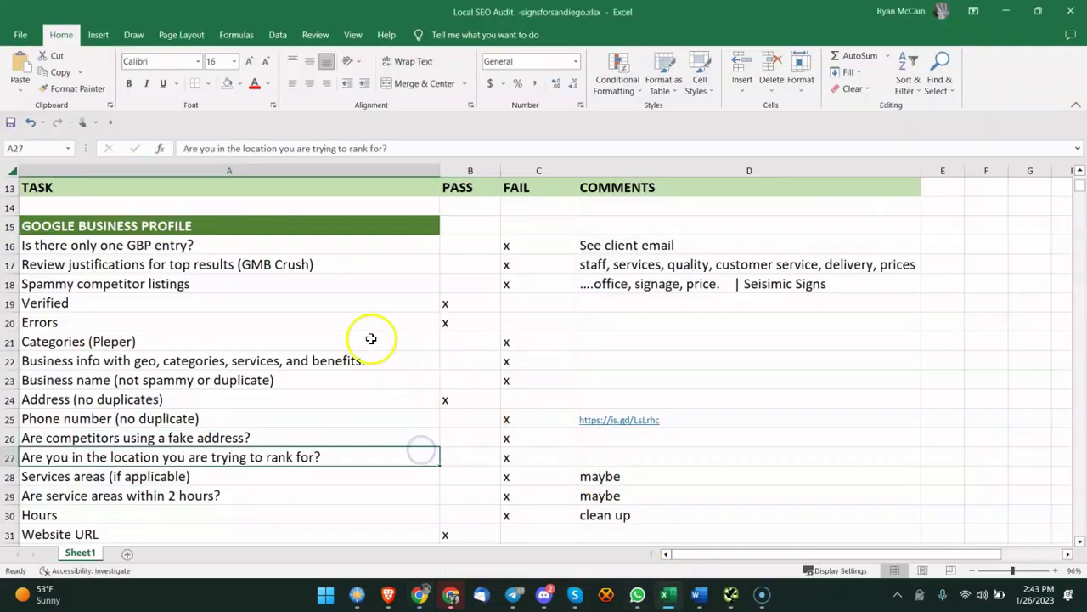
click(285, 360)
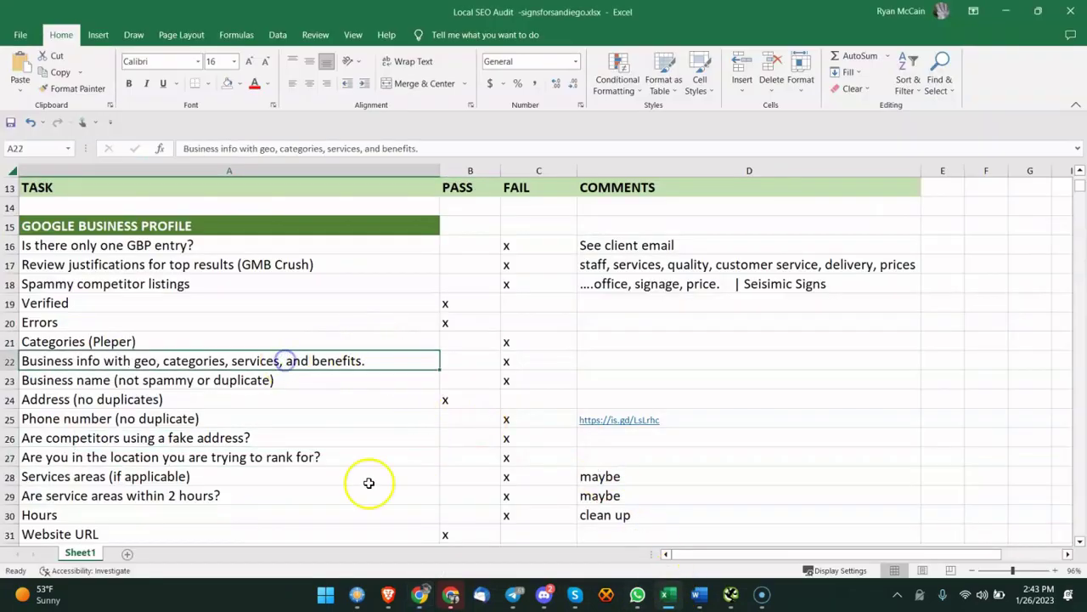
Step: Return to Chrome and open the business information of "Signs for San Diego - Commercial Sign Company" from its Google search results
click(419, 592)
scroll(127, 151, up, 3)
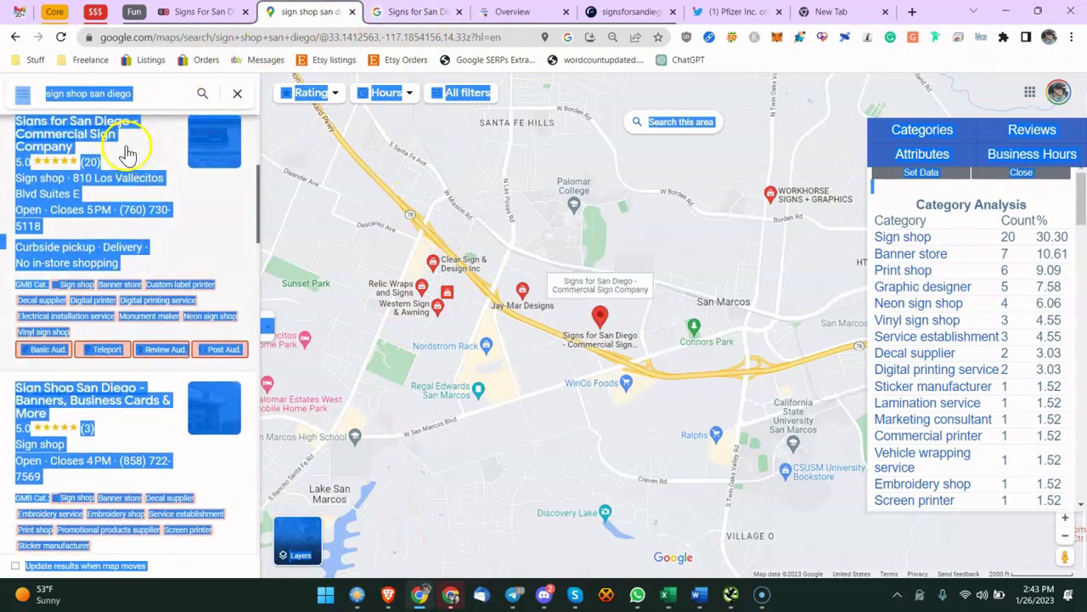
click(260, 43)
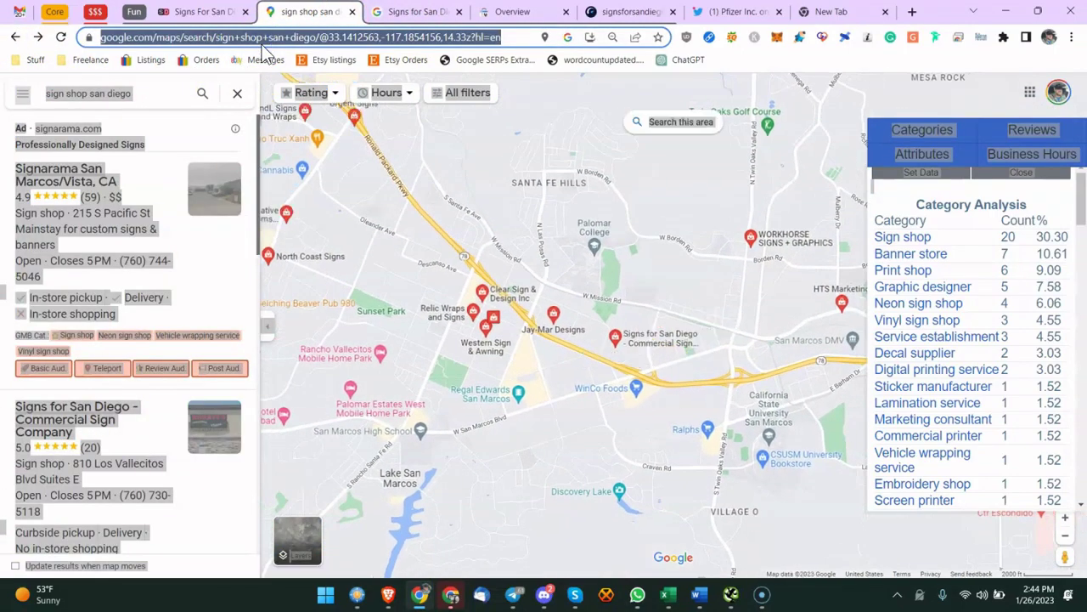
text(signs)
key(ctrl+Tab)
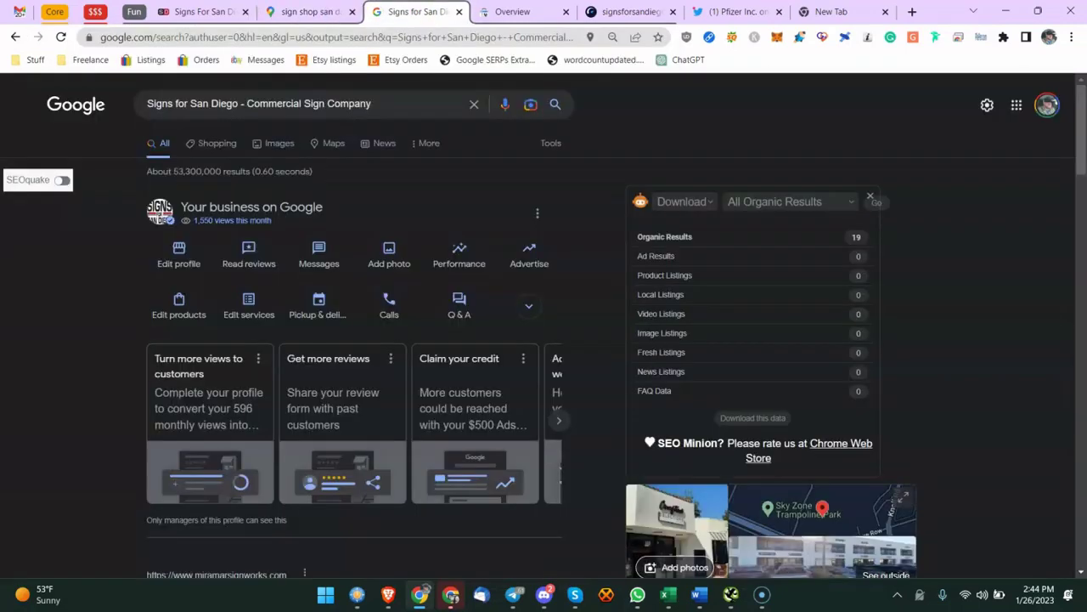
click(209, 255)
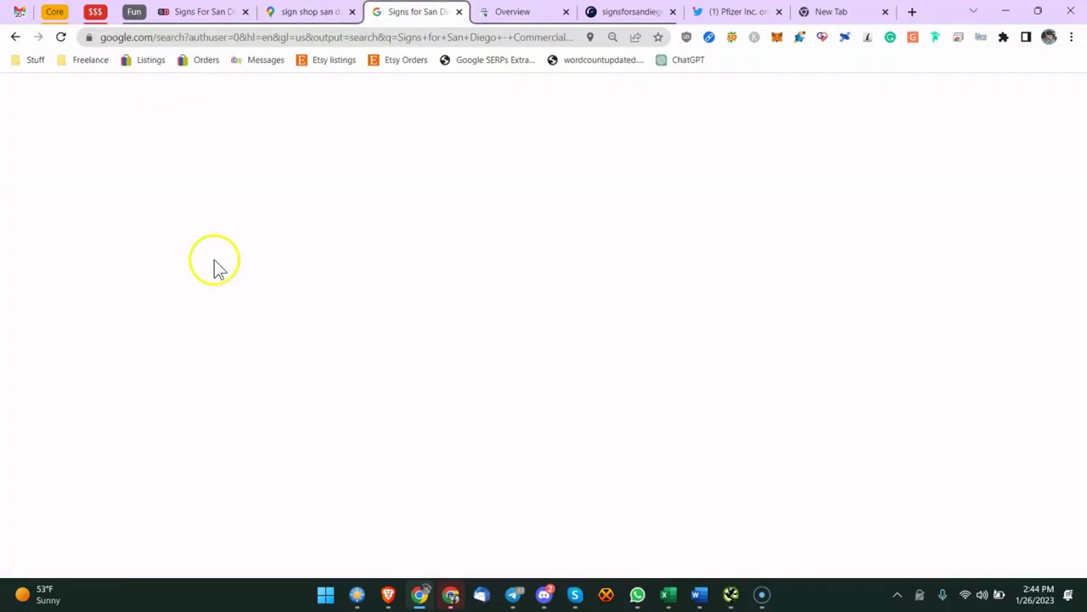
Step: Open the business description for editing and view its full text and character count
scroll(441, 313, down, 5)
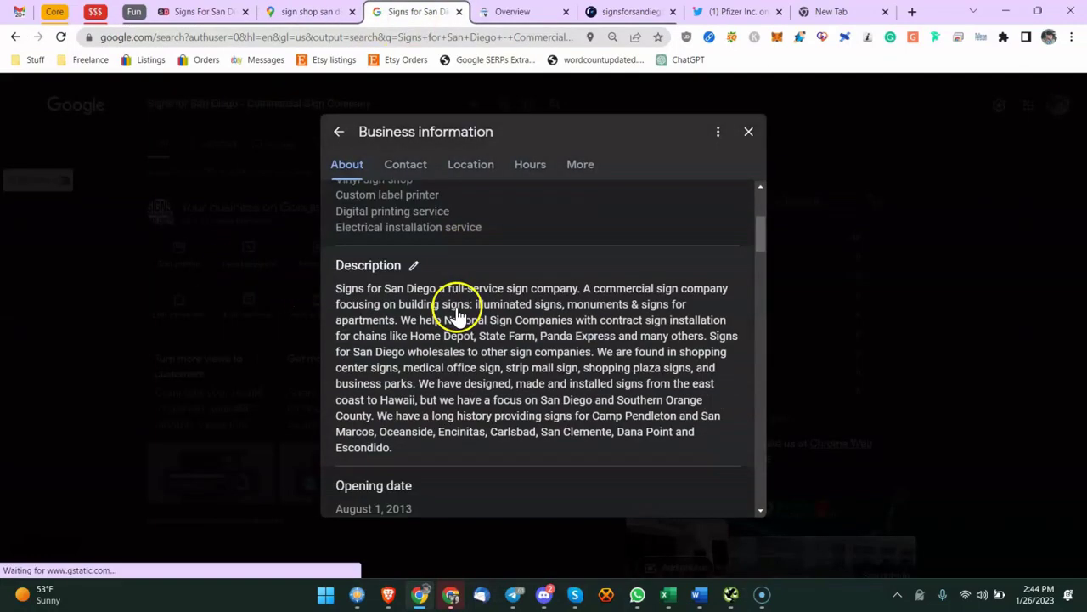
scroll(561, 306, up, 2)
click(587, 331)
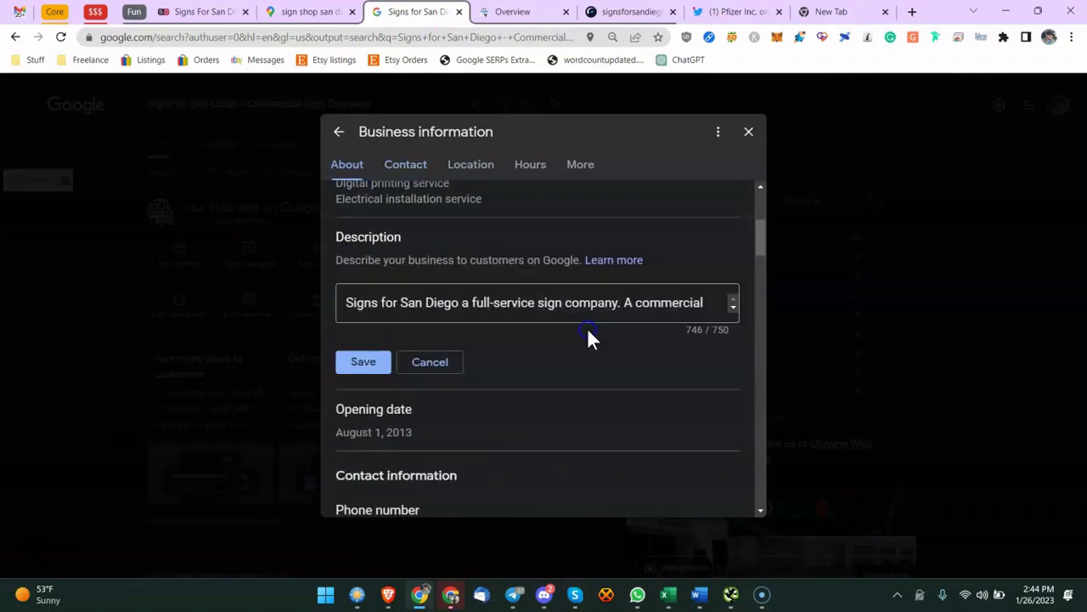
scroll(645, 336, down, 5)
scroll(672, 345, up, 3)
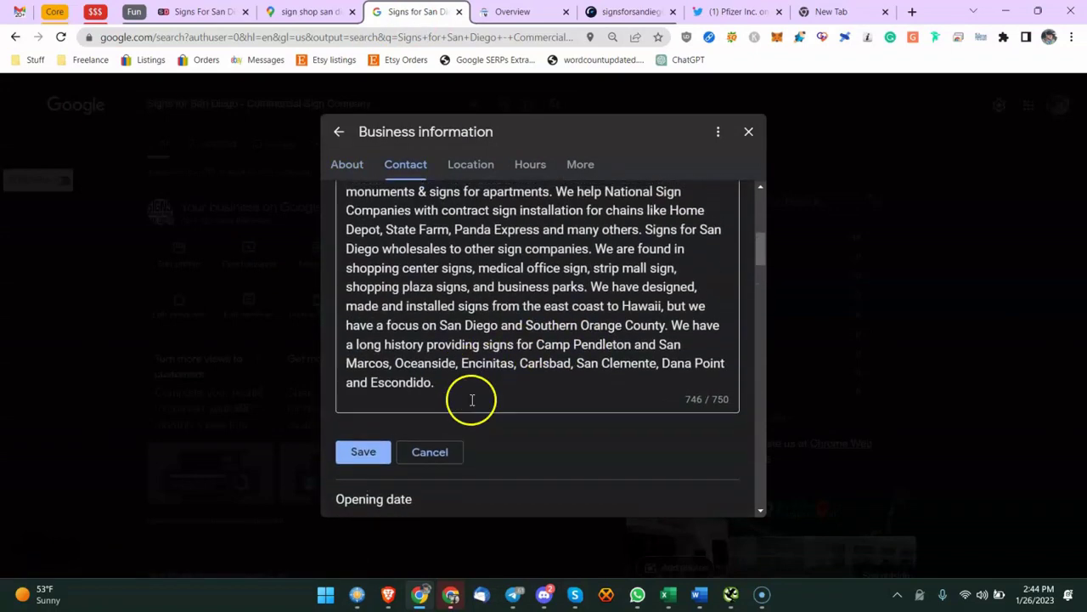
click(662, 389)
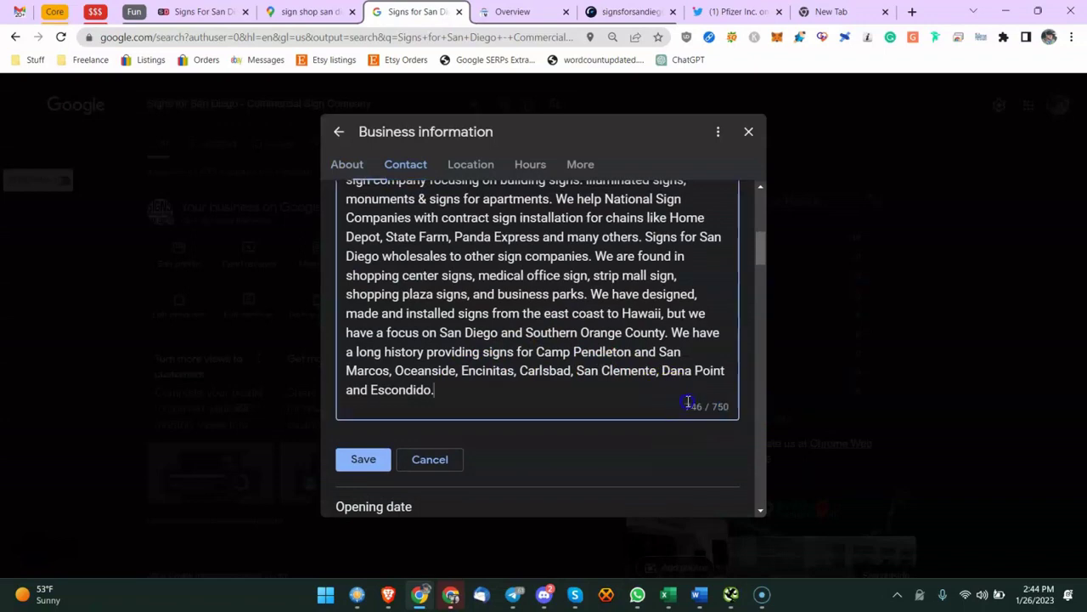
Step: Examine the description's wording from the opening company statement to the long list of served cities
scroll(669, 323, up, 3)
drag(444, 335, 554, 425)
scroll(566, 400, up, 5)
key(Right)
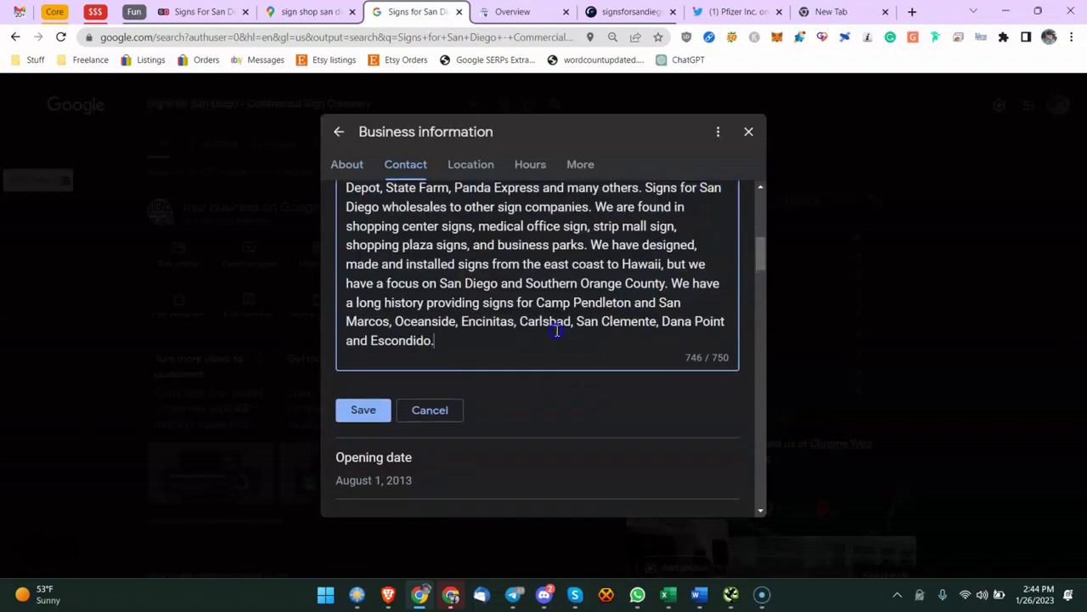
scroll(583, 327, up, 2)
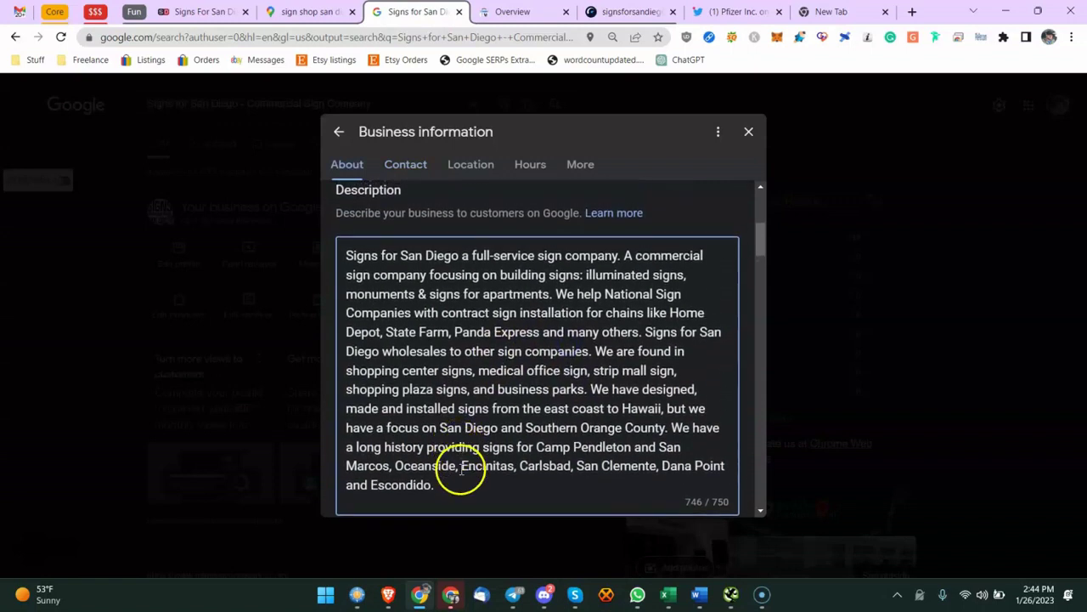
drag(460, 466, 396, 245)
click(422, 280)
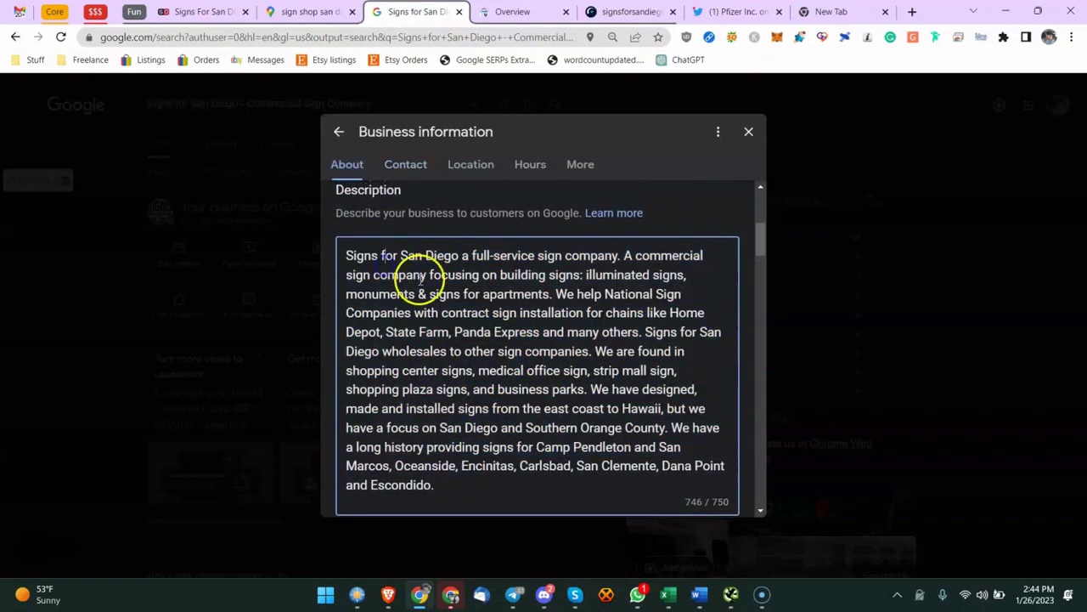
drag(412, 312, 570, 440)
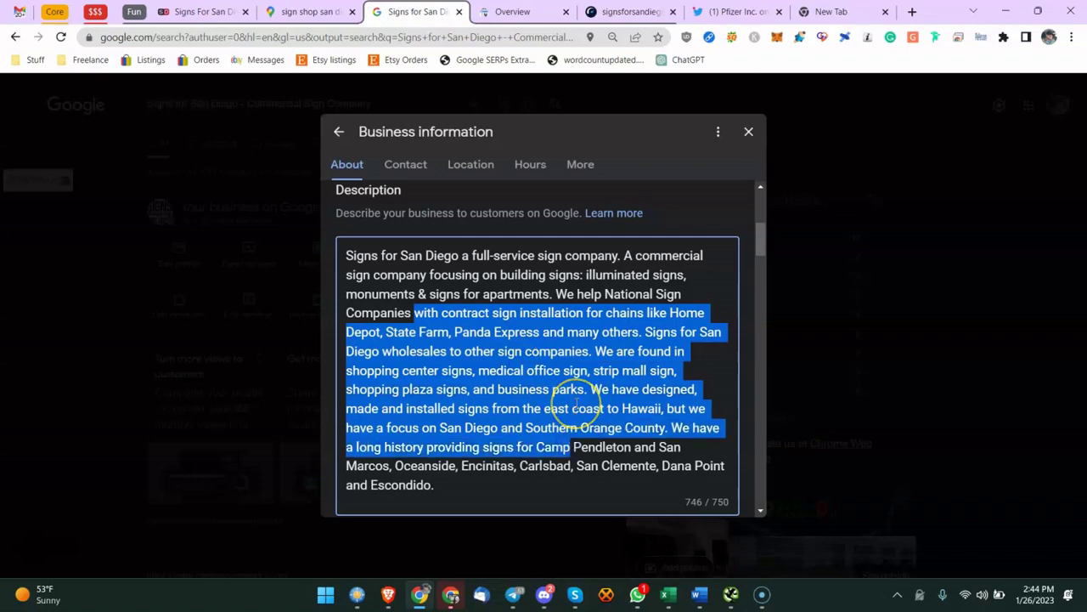
Step: Review the description's mentions of chains like Home Depot and its San Diego focus, and cancel the description edit
scroll(576, 406, down, 1)
scroll(509, 323, up, 1)
click(510, 322)
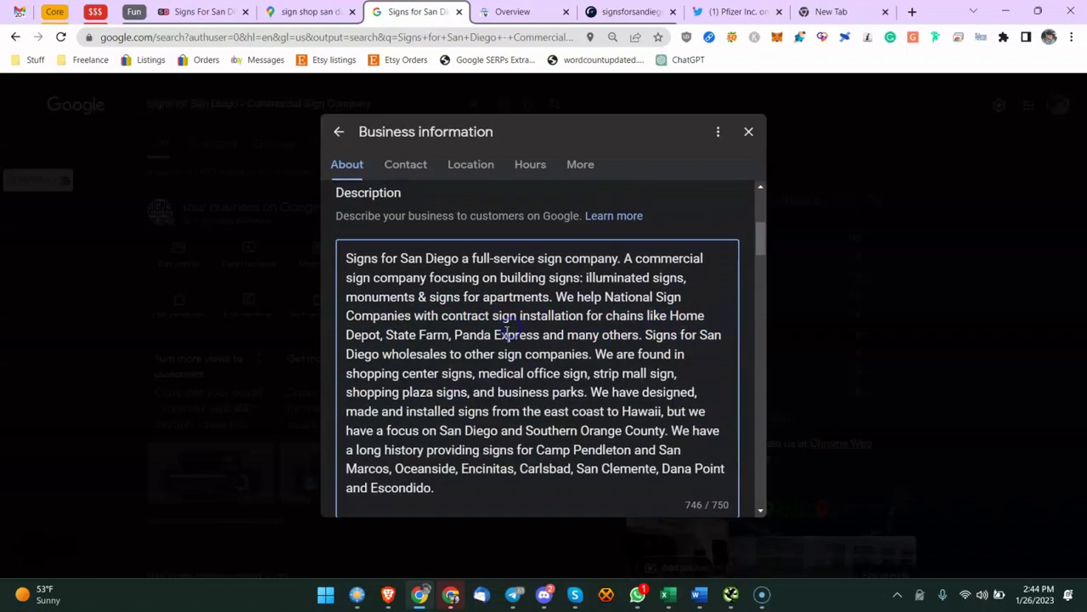
click(400, 335)
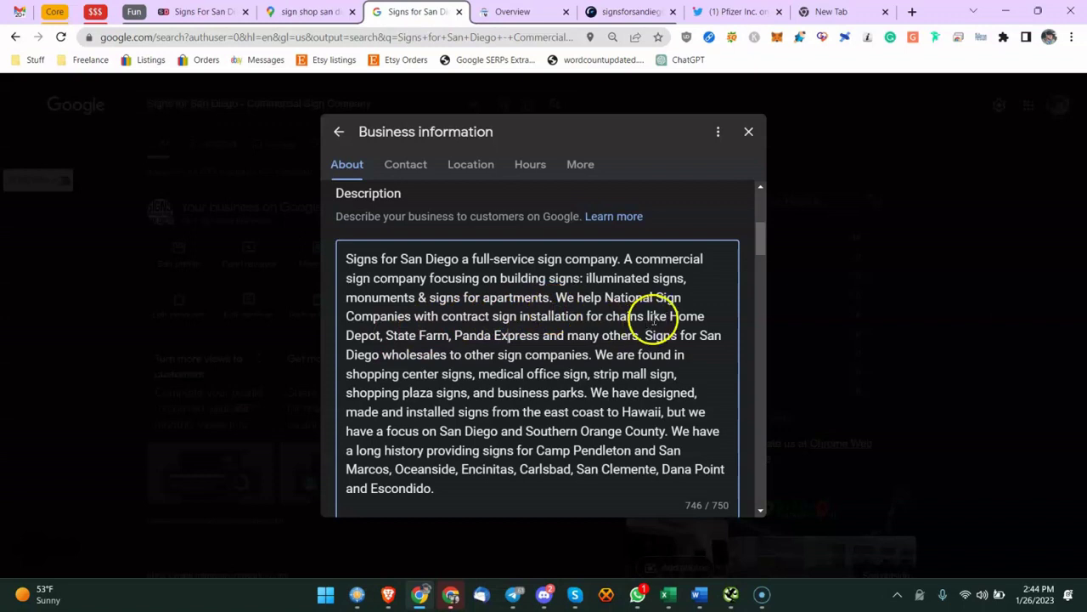
drag(670, 316, 688, 319)
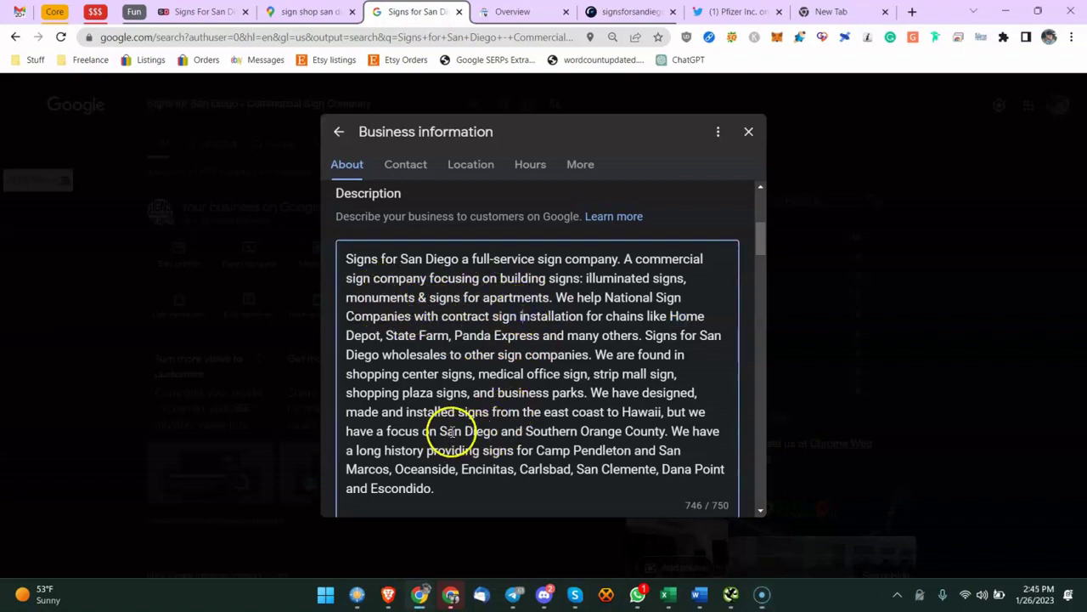
drag(423, 431, 502, 425)
click(501, 426)
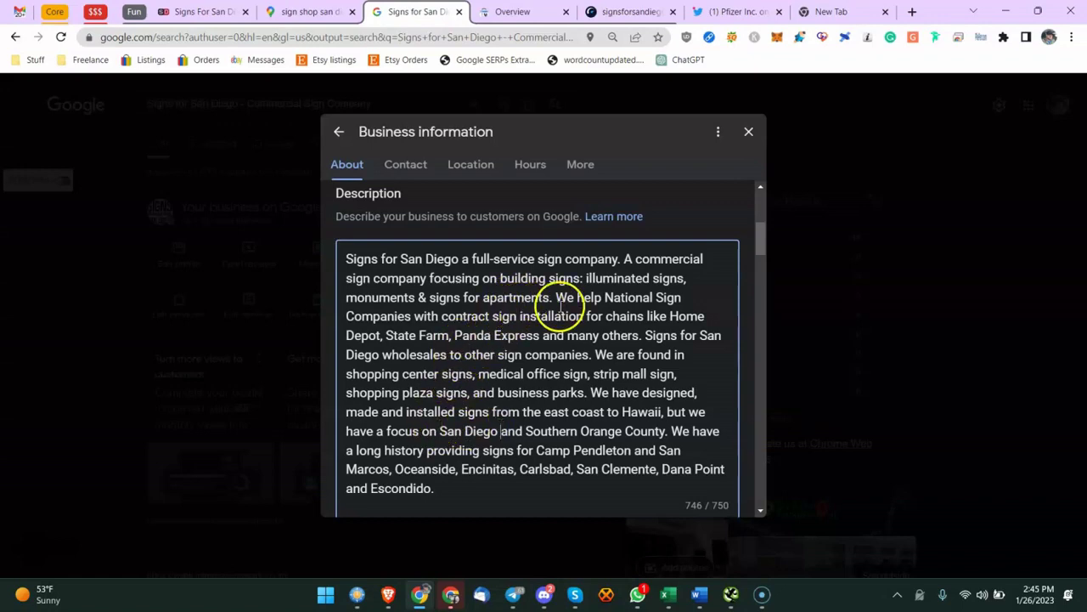
scroll(581, 336, down, 3)
scroll(580, 336, up, 3)
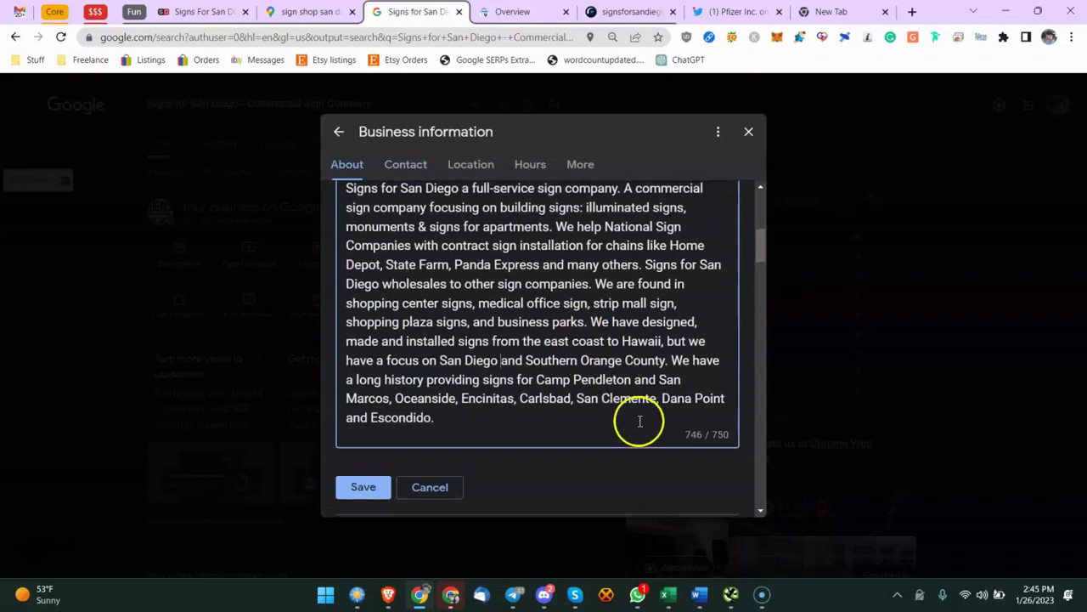
click(452, 487)
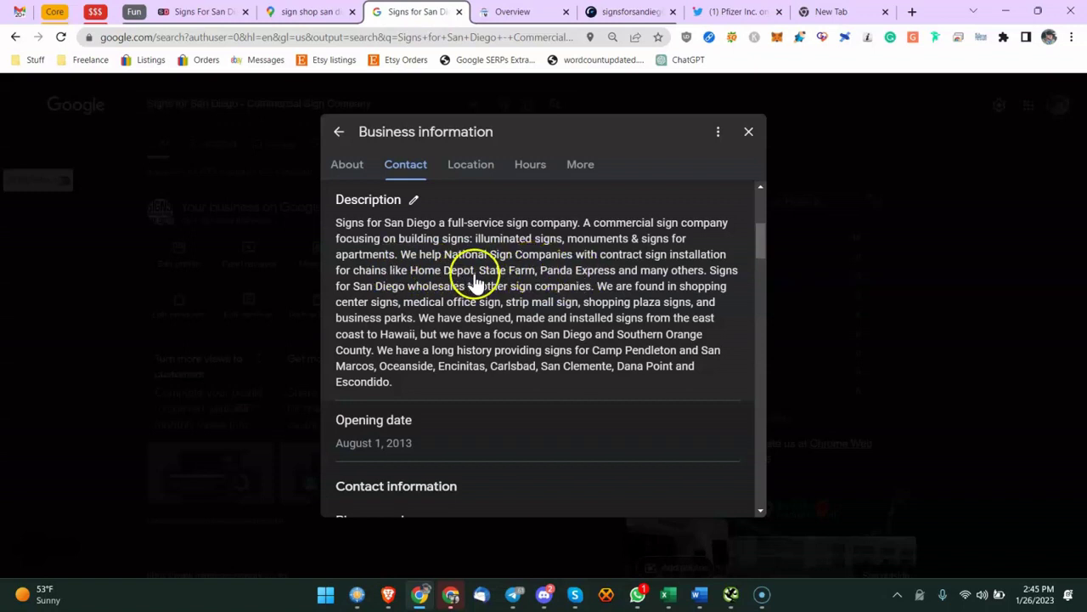
Step: Switch to the Excel audit sheet and review the "Business name" and "Address (no duplicates)" checks in rows 23 and 24
click(668, 594)
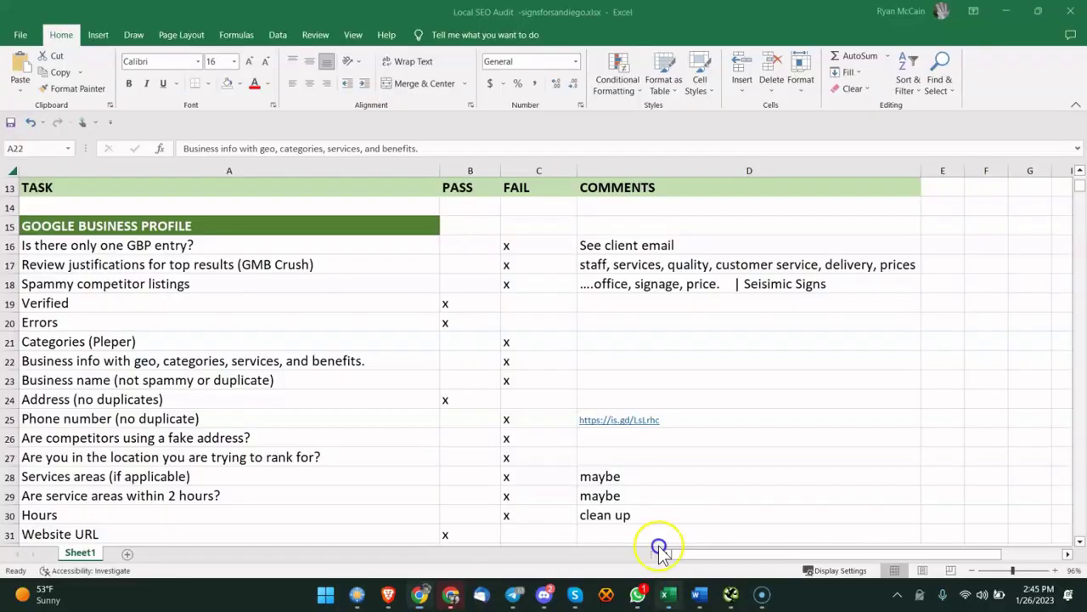
click(219, 382)
click(238, 398)
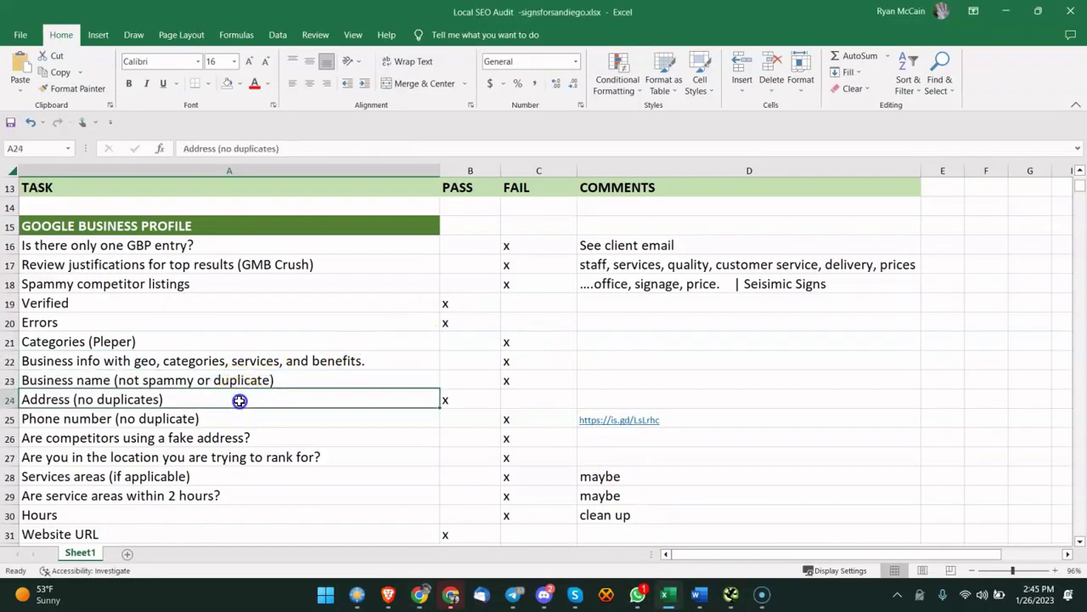
Step: Compare the business name check in row 23 with the address duplicates check and its pass mark in row 24
click(290, 381)
click(195, 398)
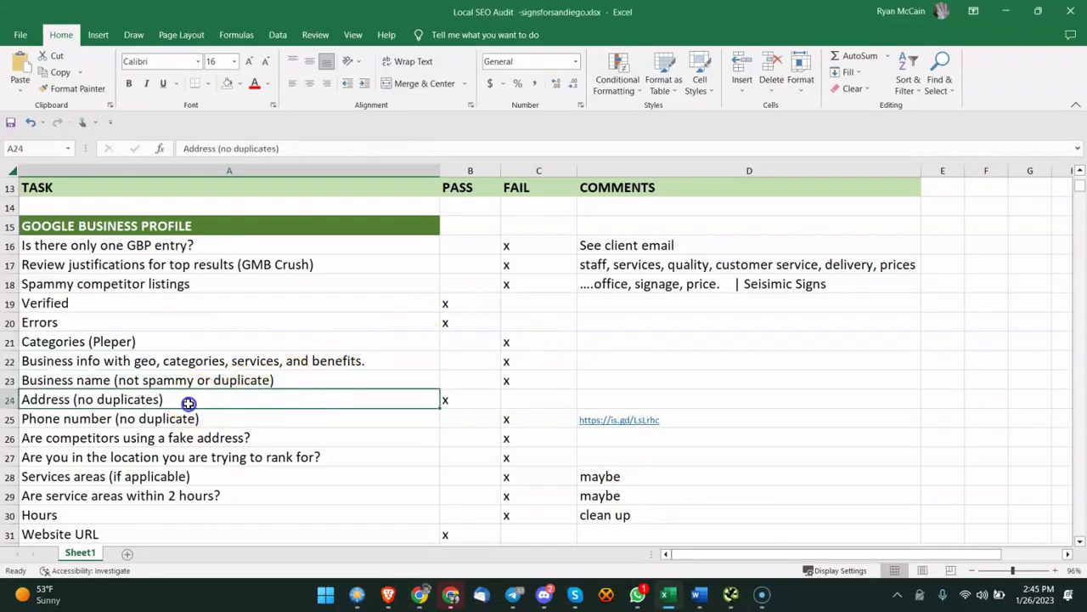
click(470, 405)
click(291, 402)
click(697, 421)
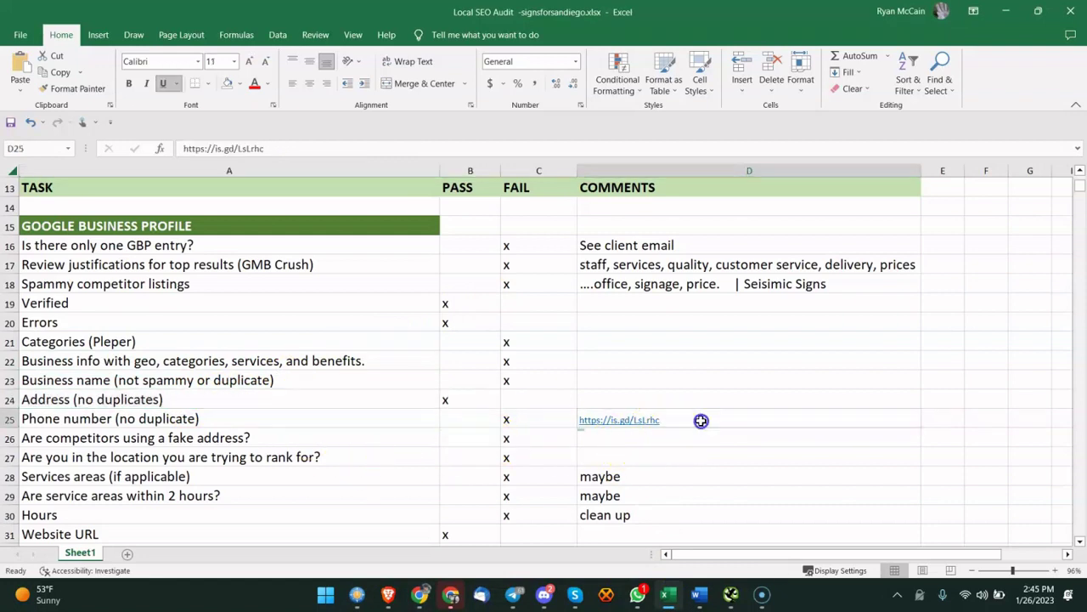
double_click(701, 421)
drag(701, 421, 563, 420)
key(ctrl+c)
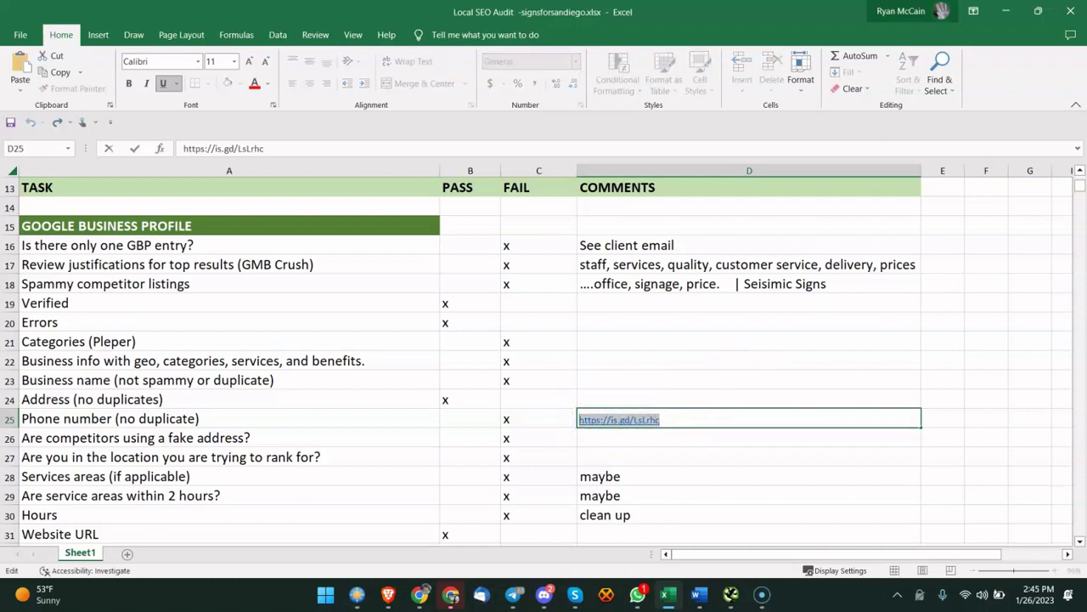
click(1005, 11)
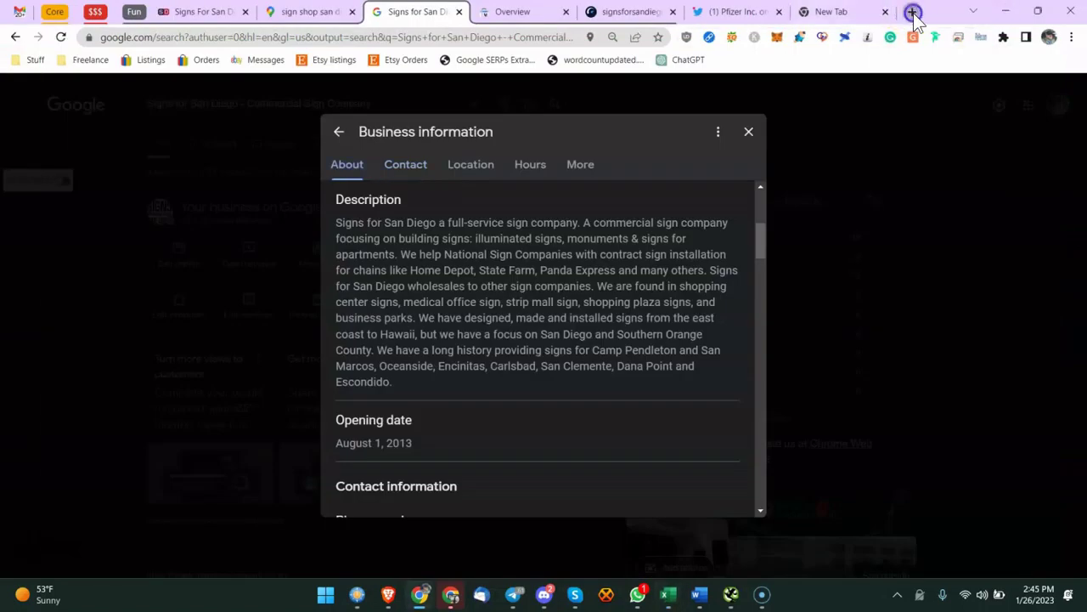
click(912, 12)
key(ctrl+v)
key(Return)
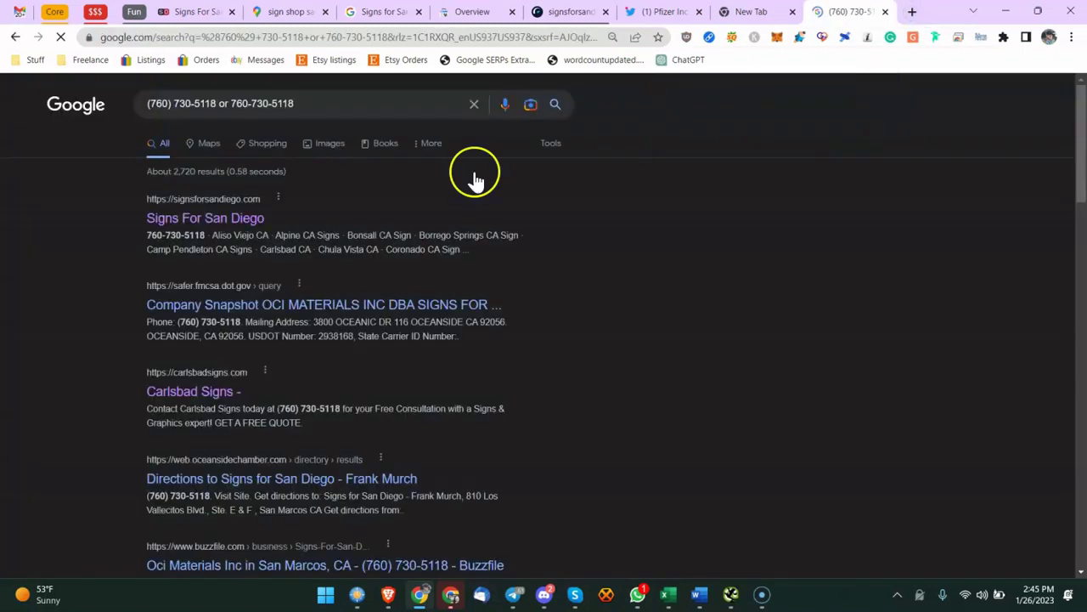
Step: Examine the phone number search results, including the Carlsbad Signs, Buzzfile, Yelp and MapQuest entries, for businesses sharing the number
click(159, 105)
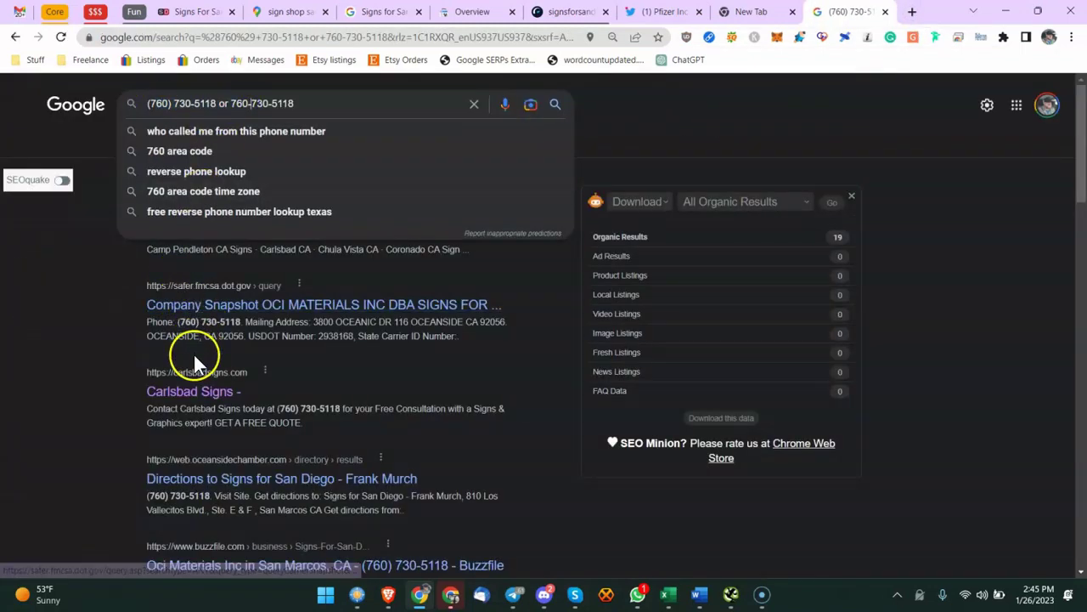
scroll(184, 361, down, 1)
drag(304, 353, 36, 364)
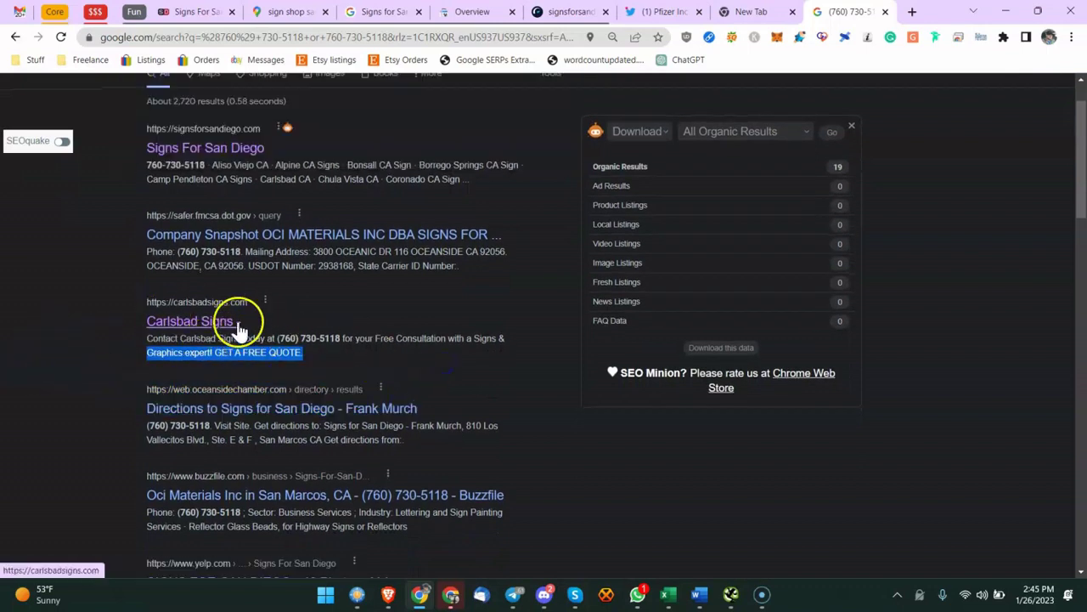
drag(260, 338, 299, 338)
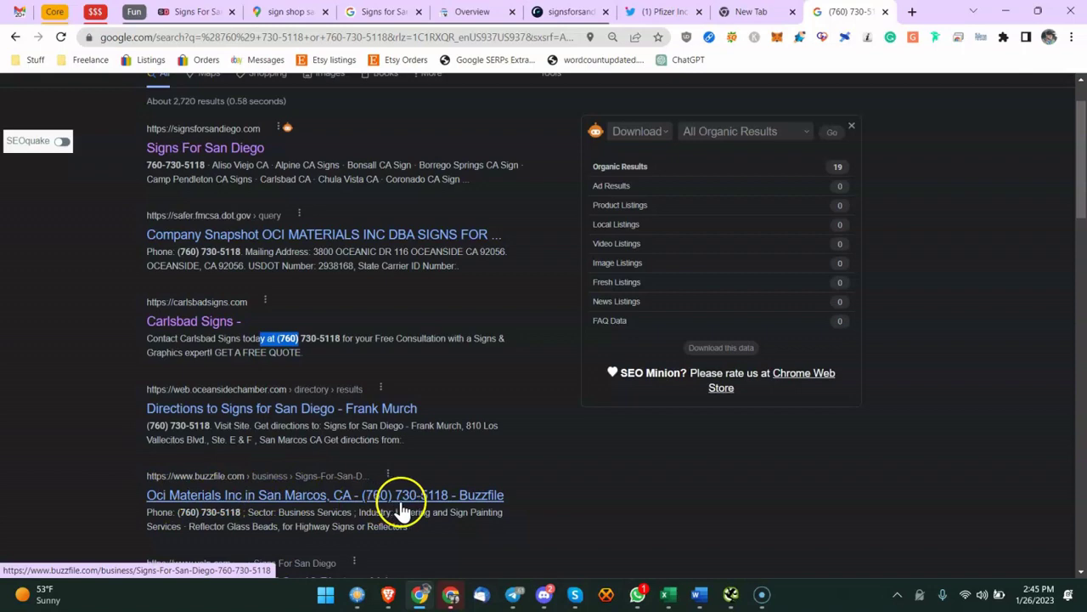
scroll(391, 467, down, 2)
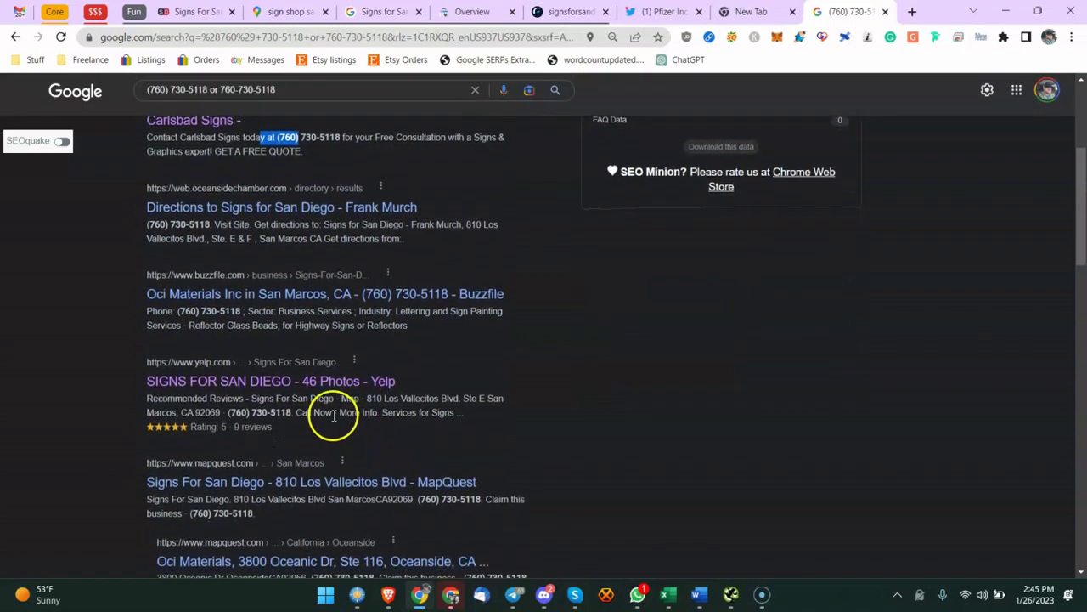
scroll(331, 413, down, 1)
scroll(266, 412, down, 2)
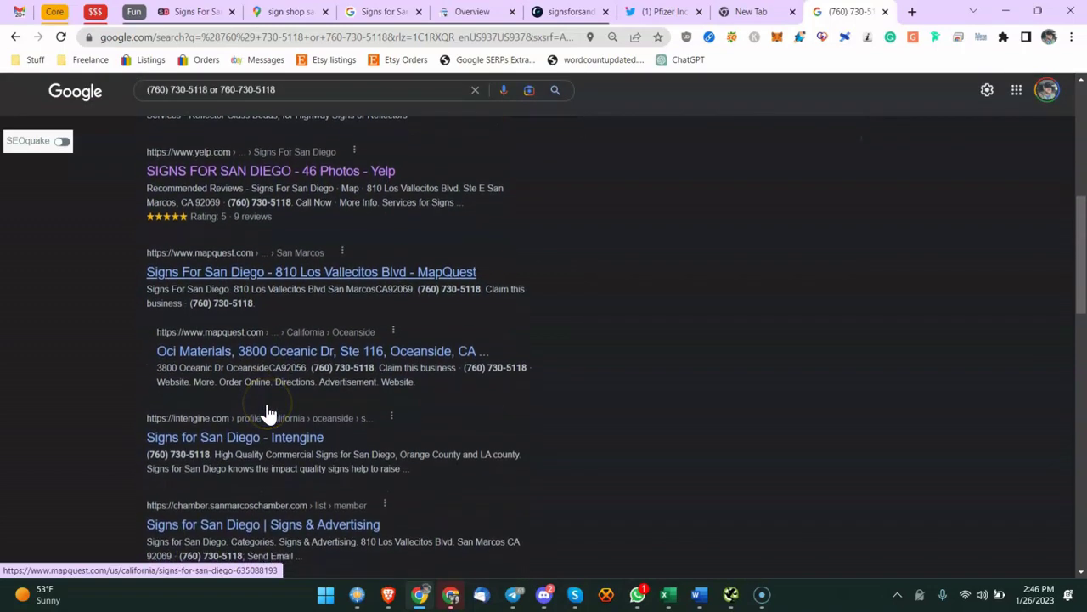
scroll(266, 406, up, 2)
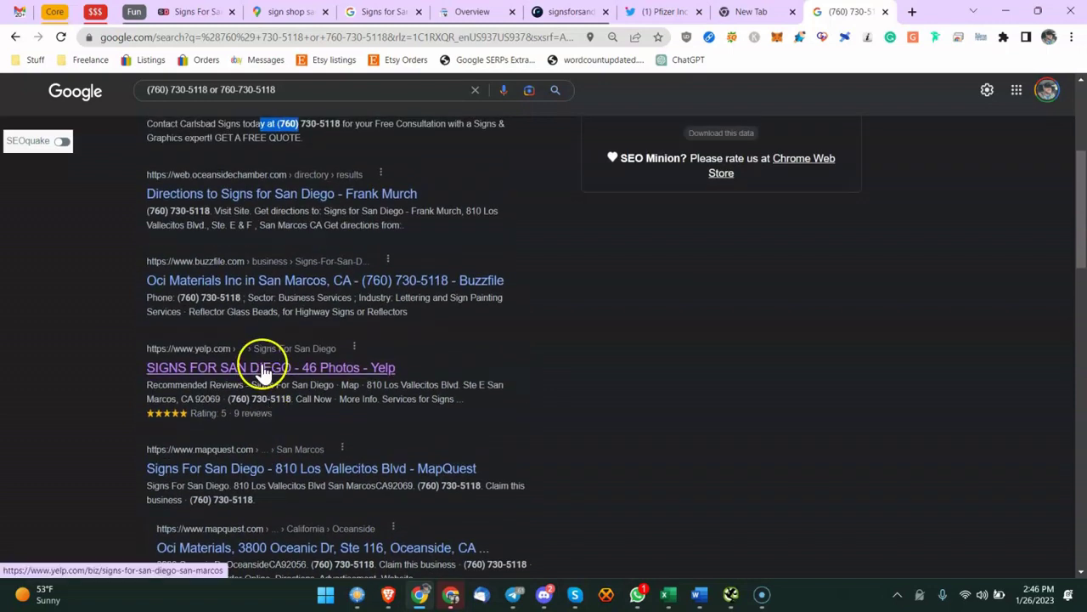
Step: Open the Buzzfile result for Oci Materials Inc and review its contact information, business description and trade names
click(283, 288)
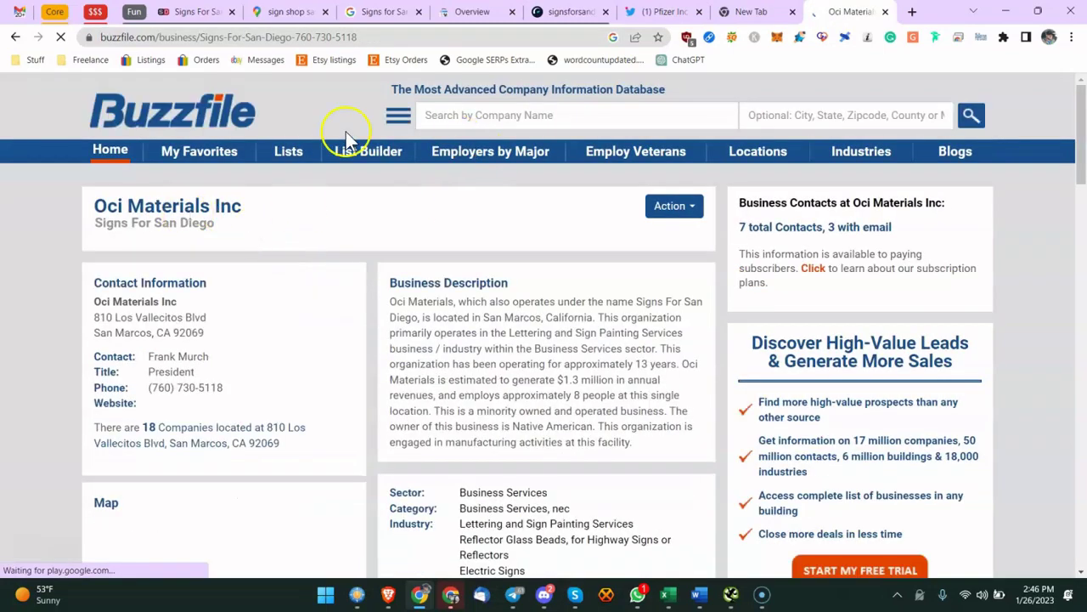
scroll(413, 235, down, 2)
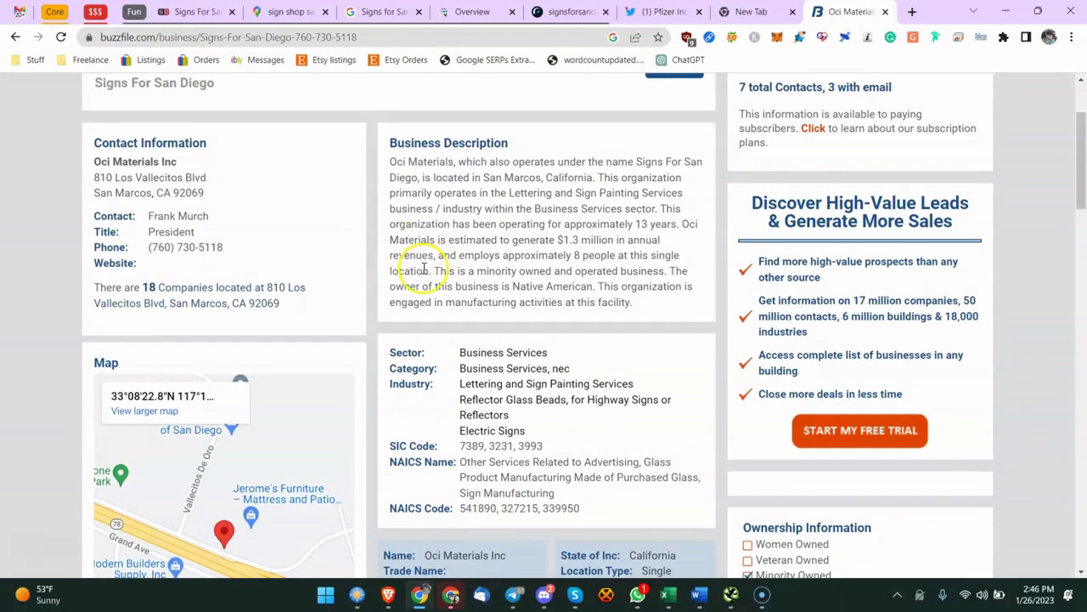
drag(778, 207, 296, 245)
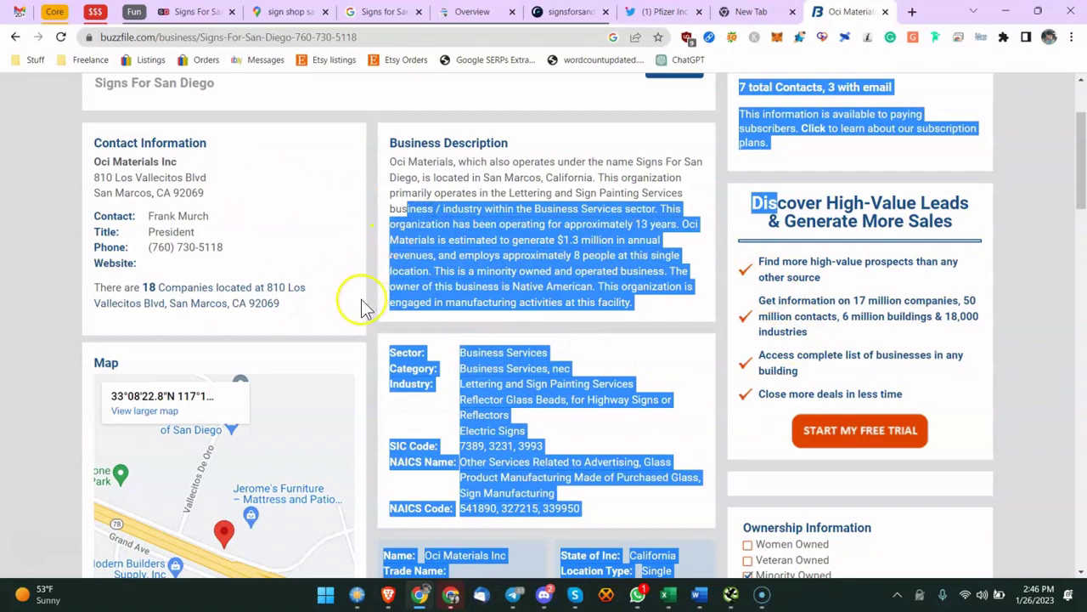
scroll(360, 315, down, 1)
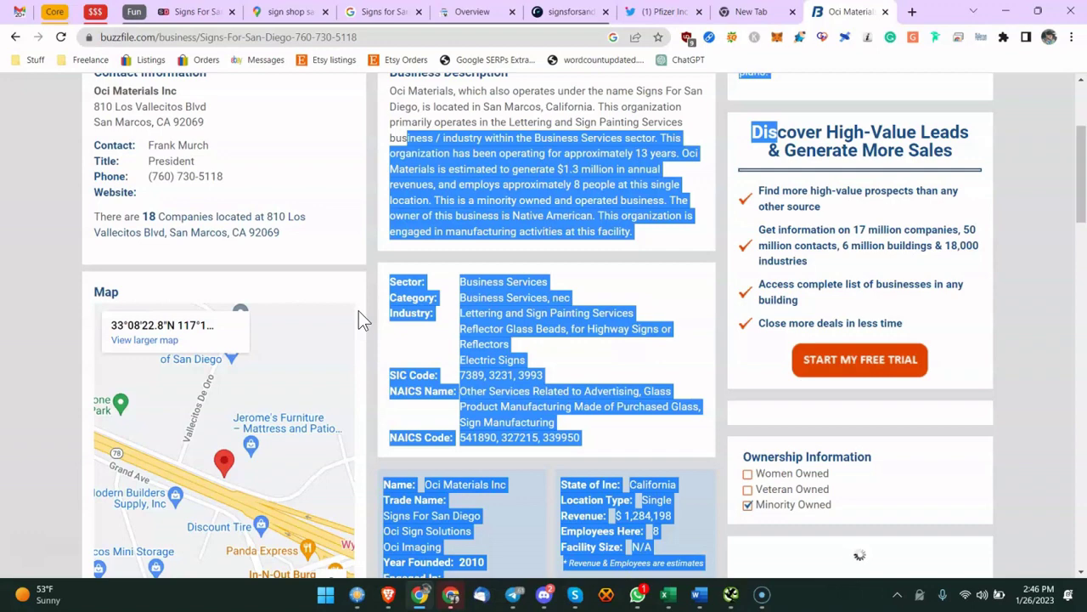
click(615, 517)
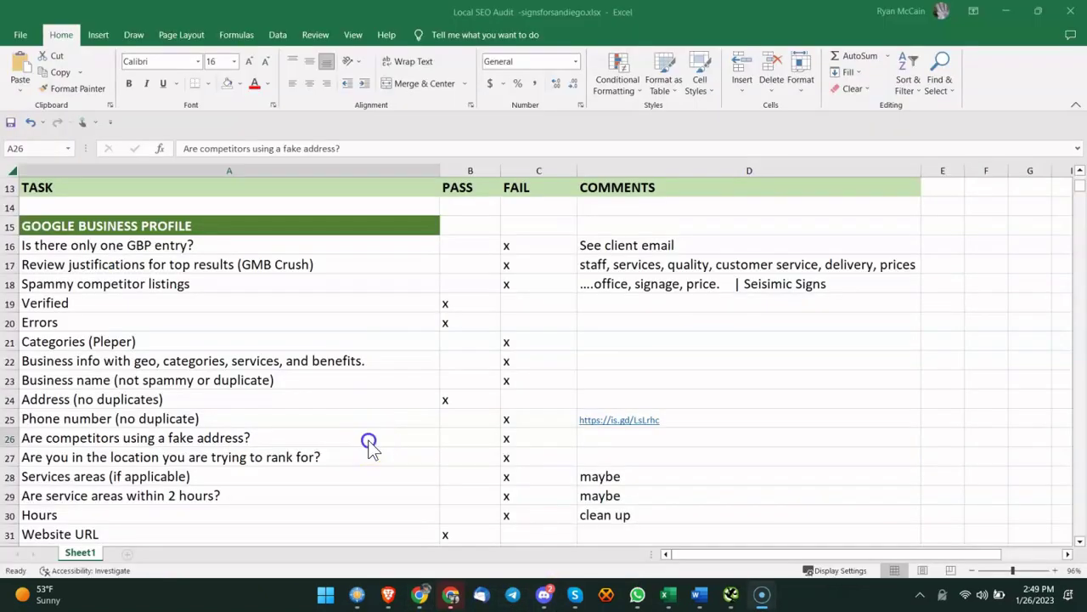
Step: In the Excel audit sheet, review the checks on competitors' fake addresses and on being in the targeted ranking location
click(368, 442)
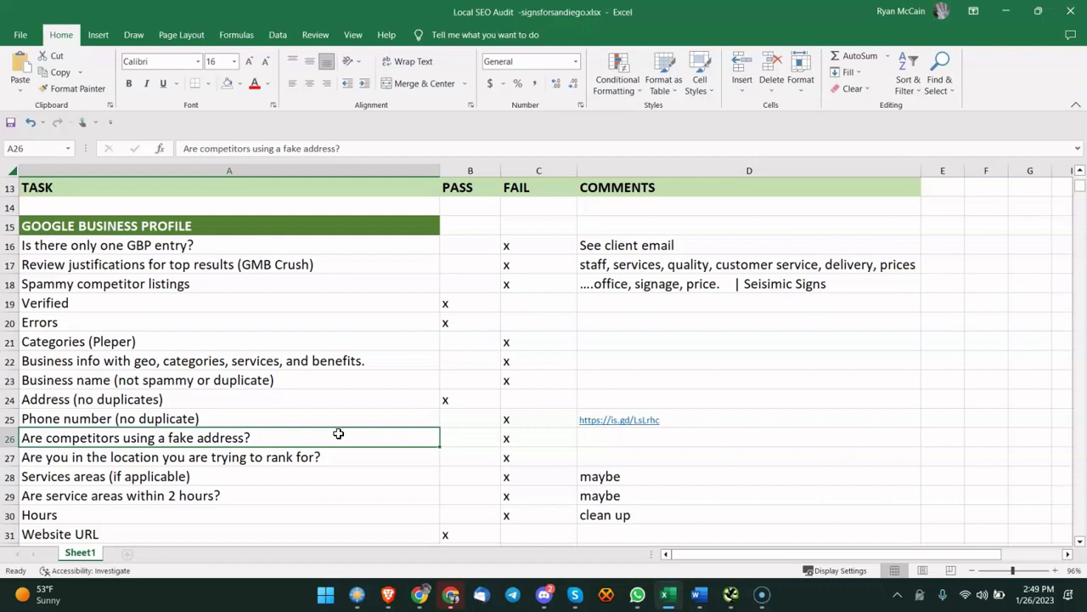
click(294, 401)
click(311, 455)
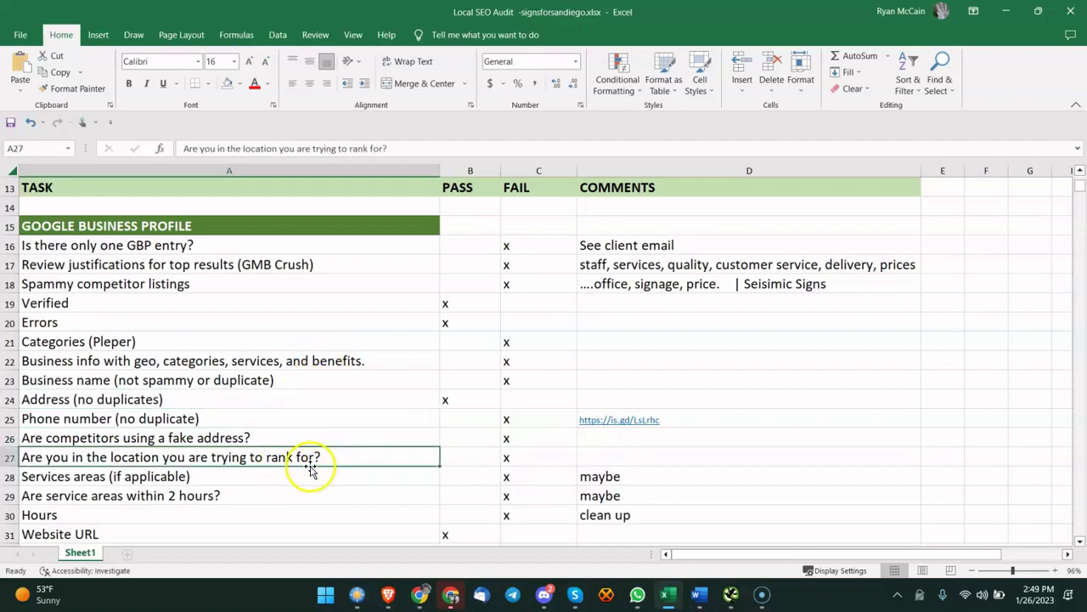
Step: Switch to Chrome, close the business information dialog and highlight the San Marcos location in the business's Google listing
click(389, 595)
click(420, 595)
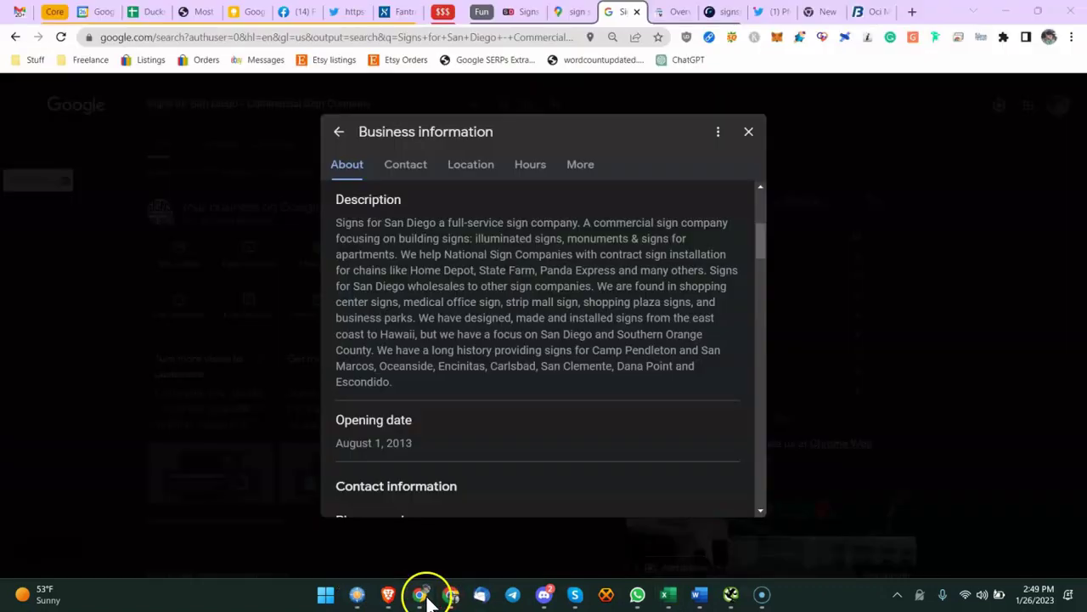
click(237, 236)
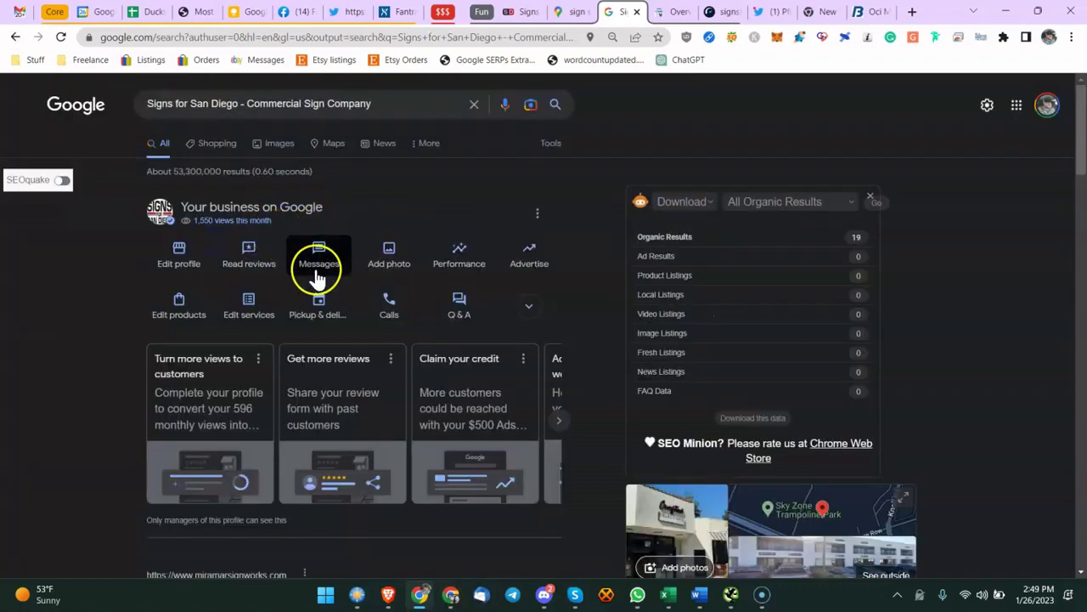
scroll(576, 317, down, 3)
scroll(576, 317, down, 1)
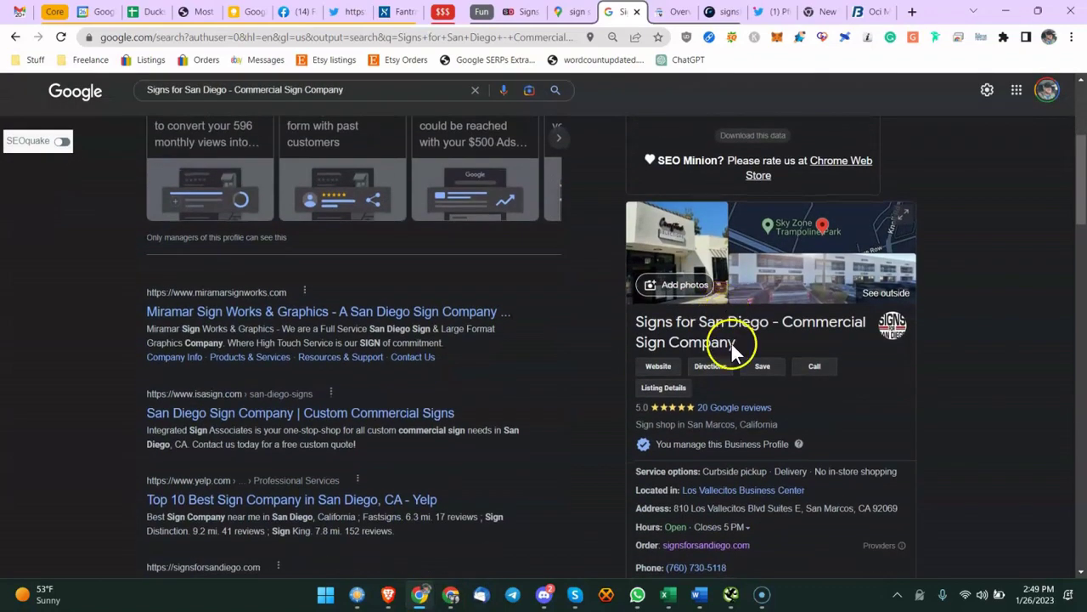
scroll(731, 340, down, 2)
drag(689, 283, 733, 286)
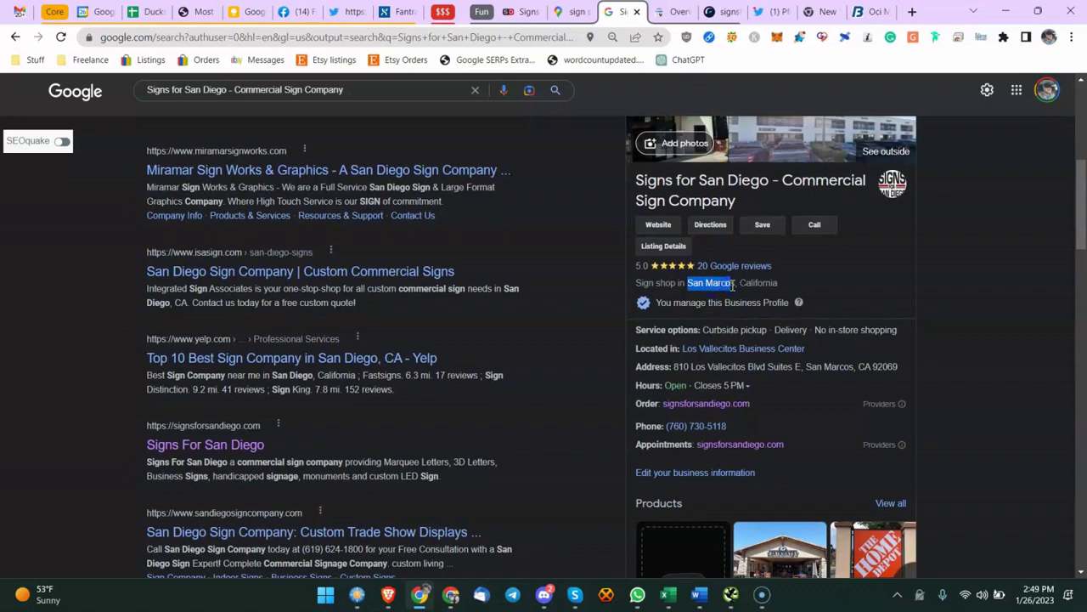
scroll(724, 289, up, 2)
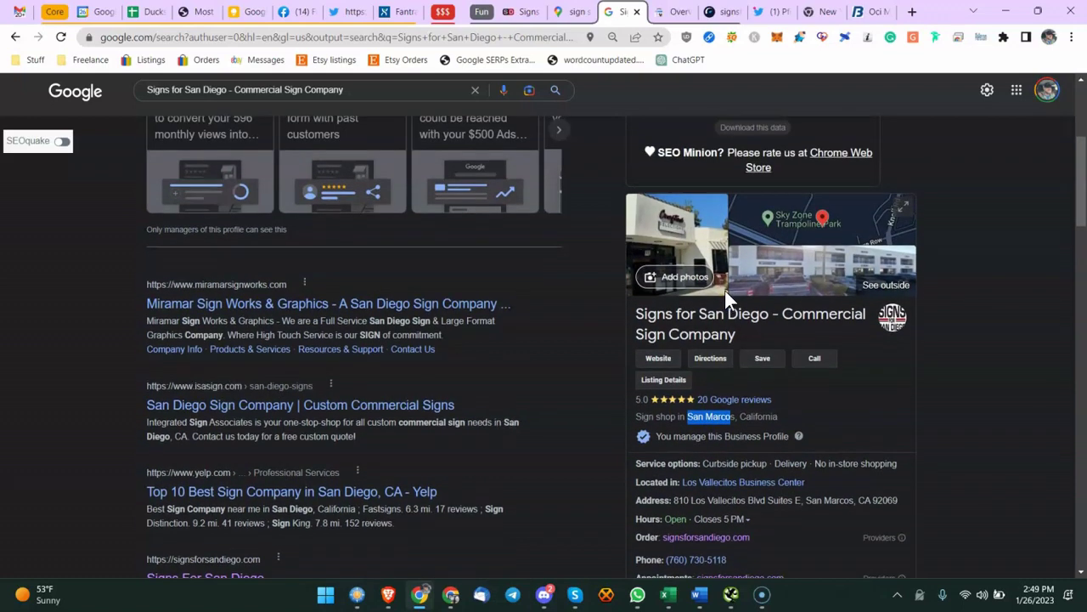
scroll(675, 272, up, 4)
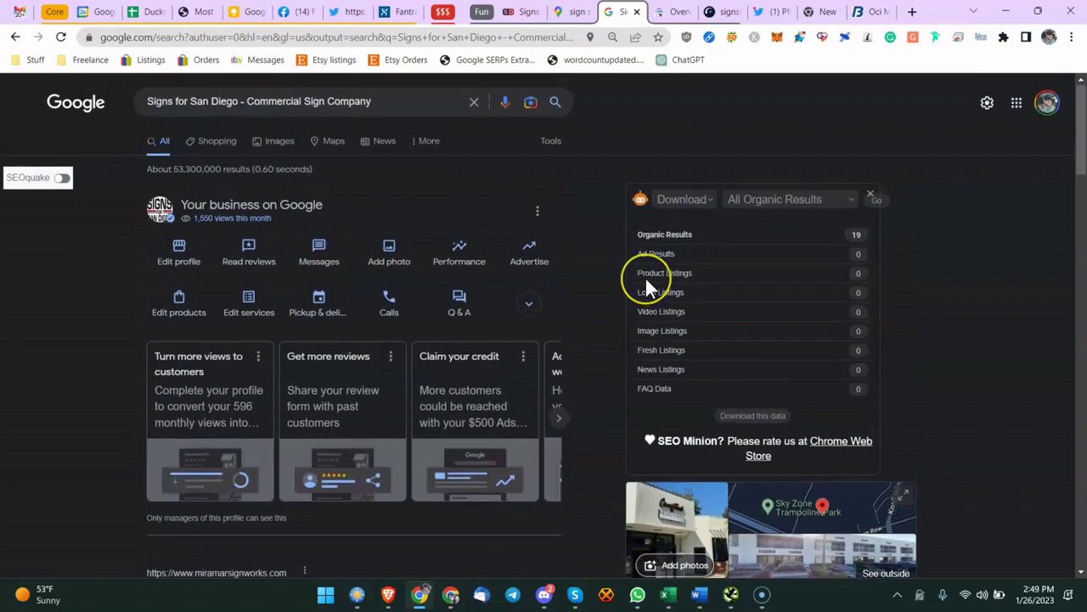
scroll(646, 281, down, 5)
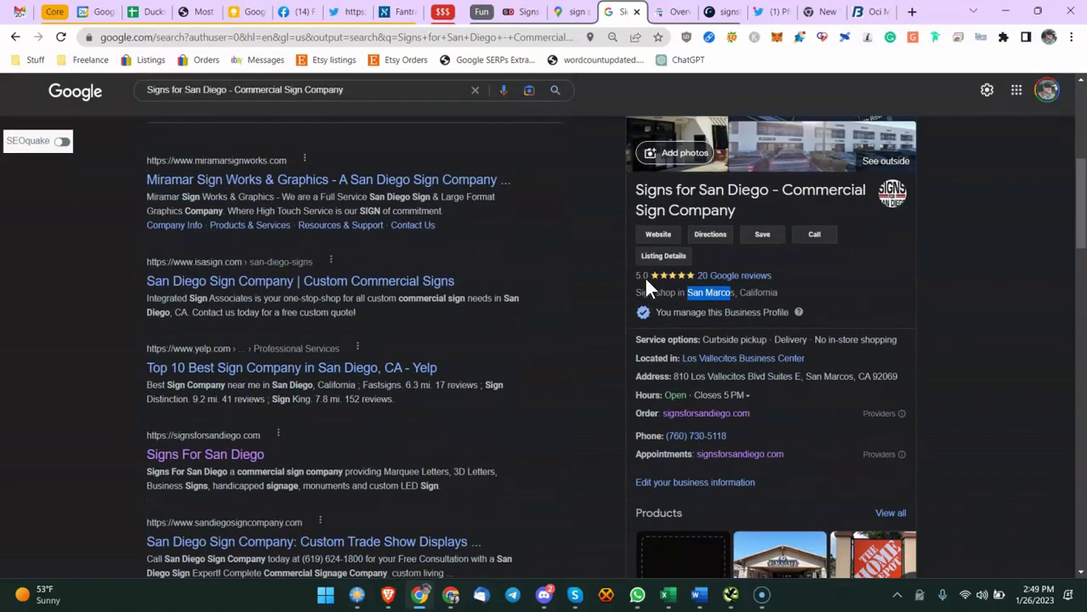
Step: Switch to the Excel audit sheet and highlight the word Proximity in the note in cell A11, leaving the text unedited
click(669, 596)
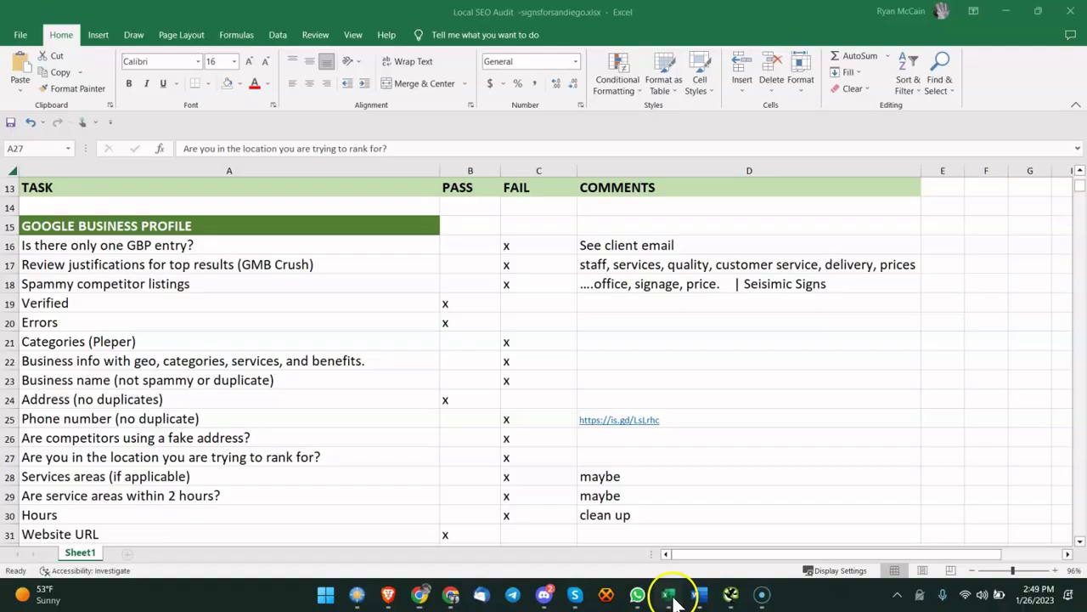
scroll(292, 243, up, 3)
double_click(106, 322)
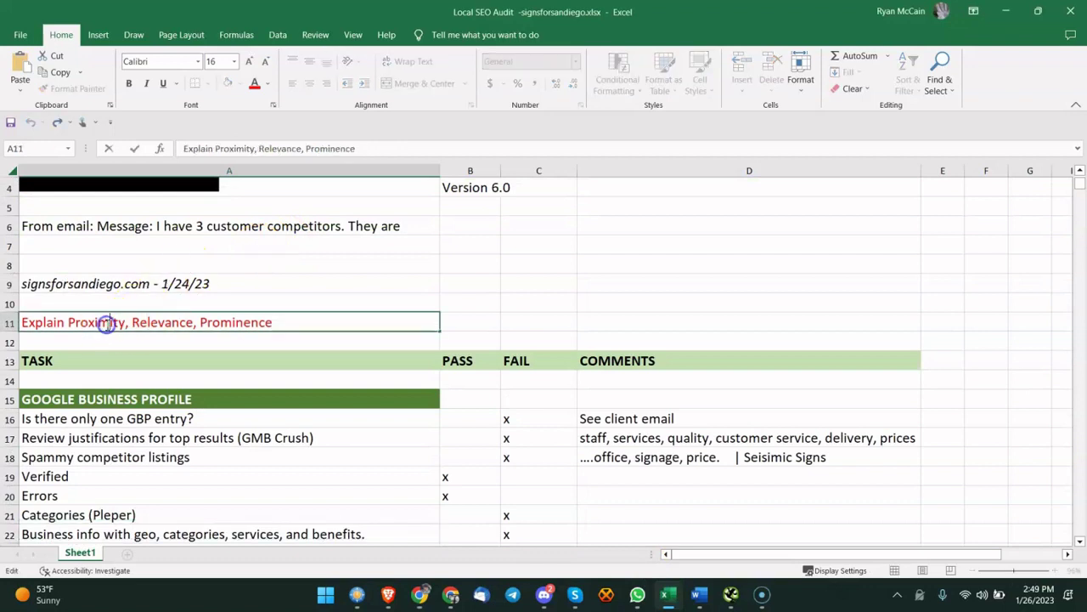
drag(126, 322, 72, 326)
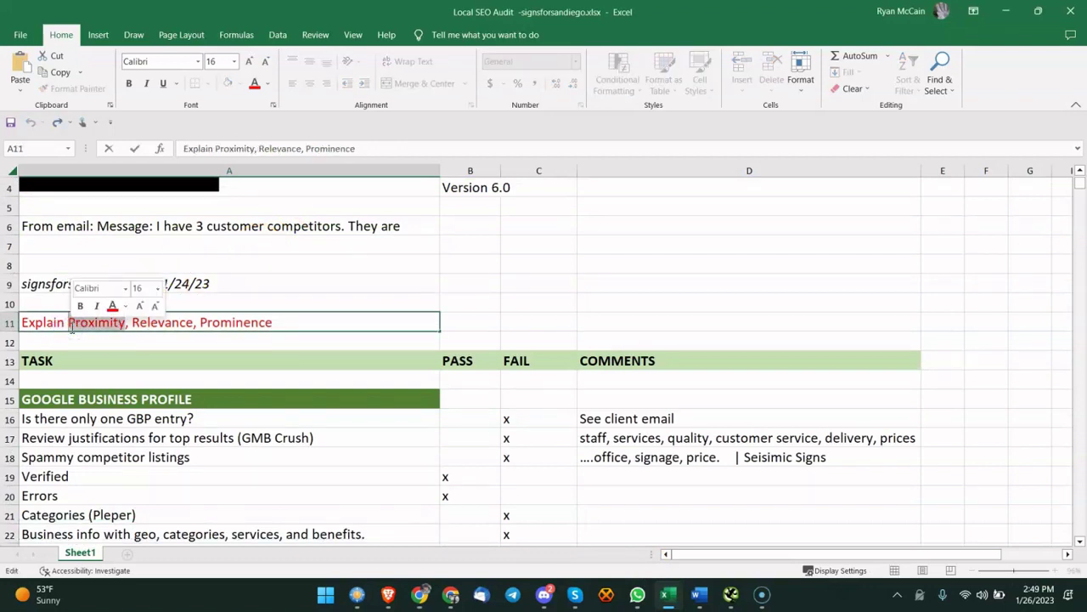
click(150, 439)
Step: Review the remaining Google Business Profile checks, from attributes and services back to the service areas check in row 28
scroll(161, 429, down, 6)
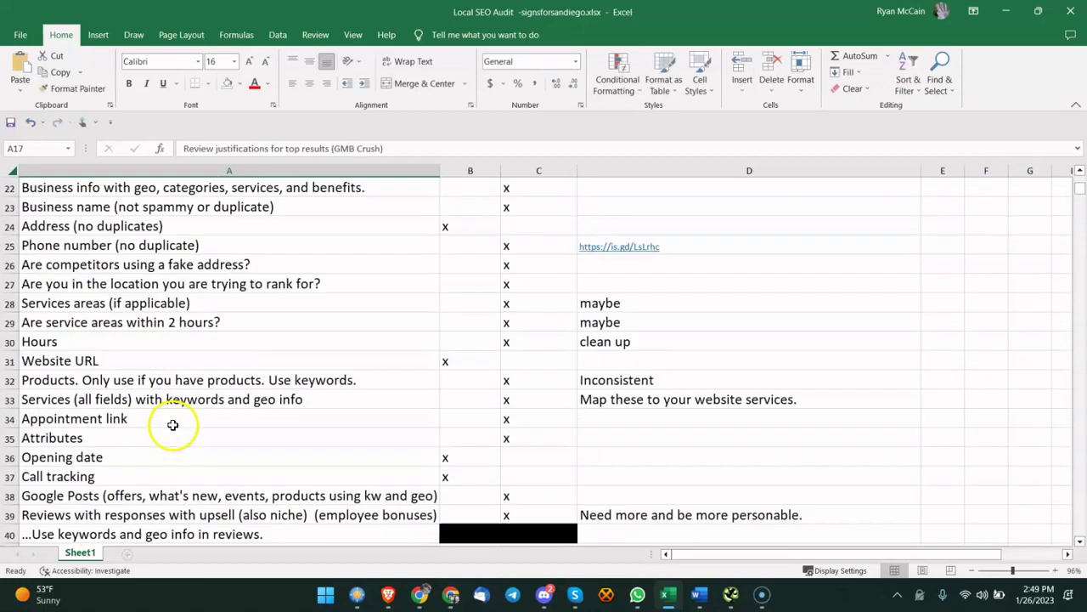
scroll(173, 425, down, 2)
scroll(253, 379, up, 1)
click(253, 380)
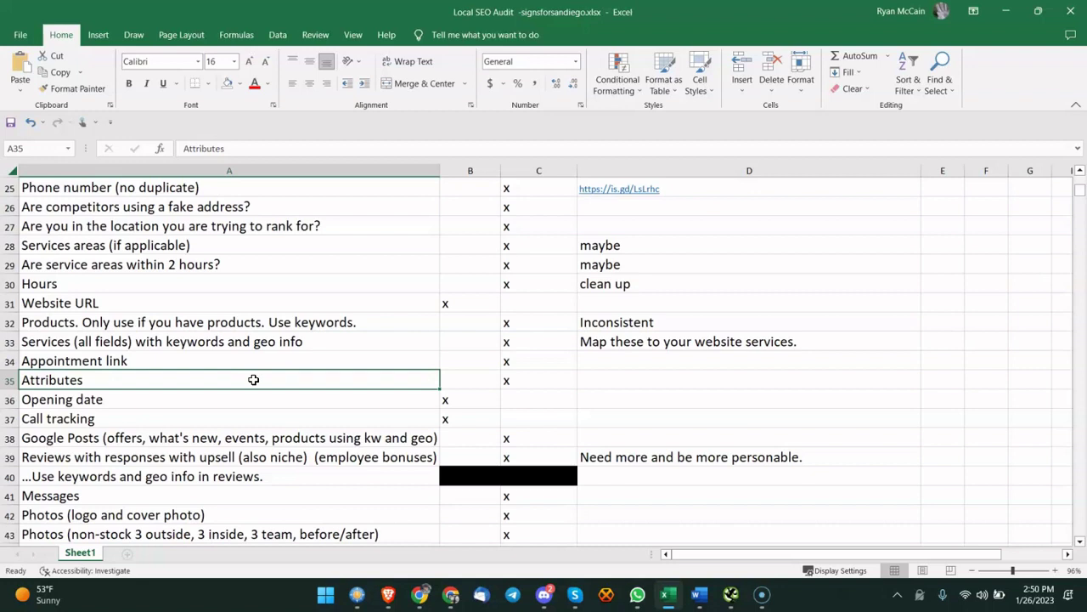
click(286, 337)
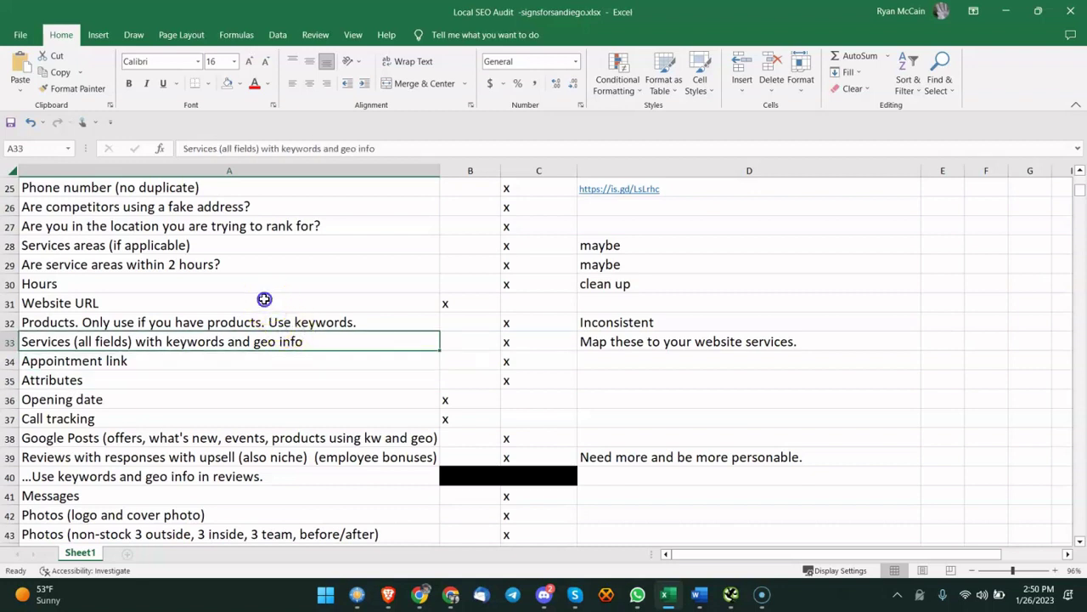
click(264, 299)
click(293, 264)
click(236, 245)
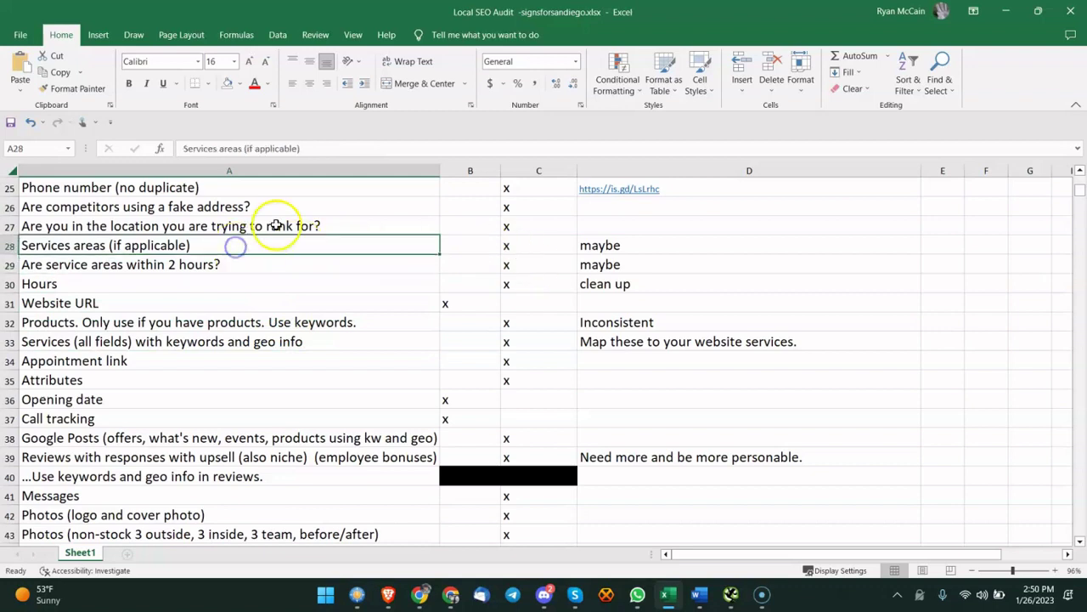
click(276, 225)
click(433, 250)
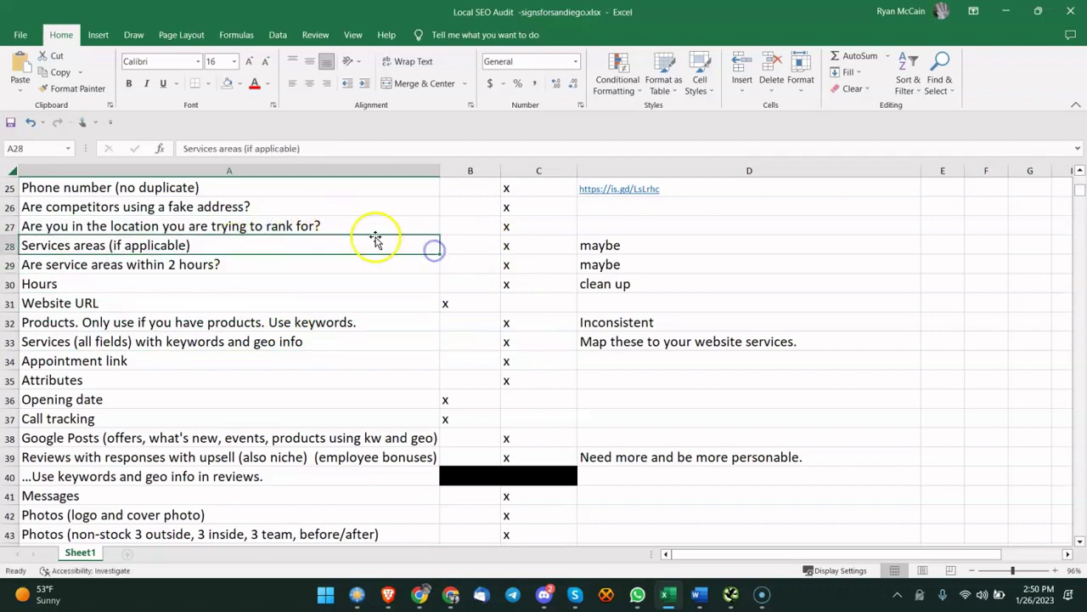
Step: Switch to Chrome, open the business profile's information for editing and review the cities listed under its service area
click(420, 593)
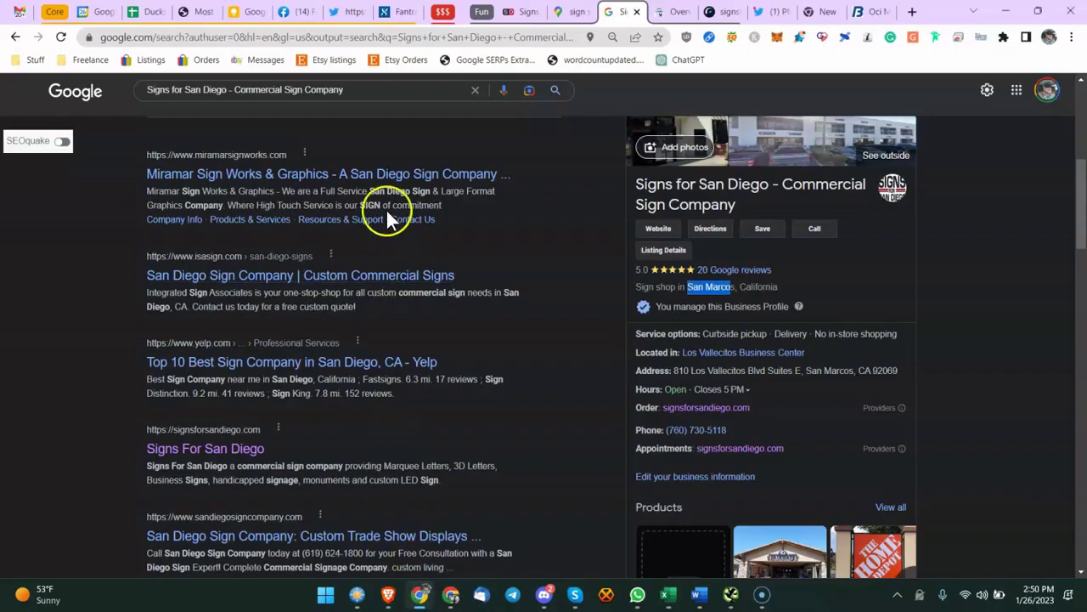
scroll(347, 177, up, 5)
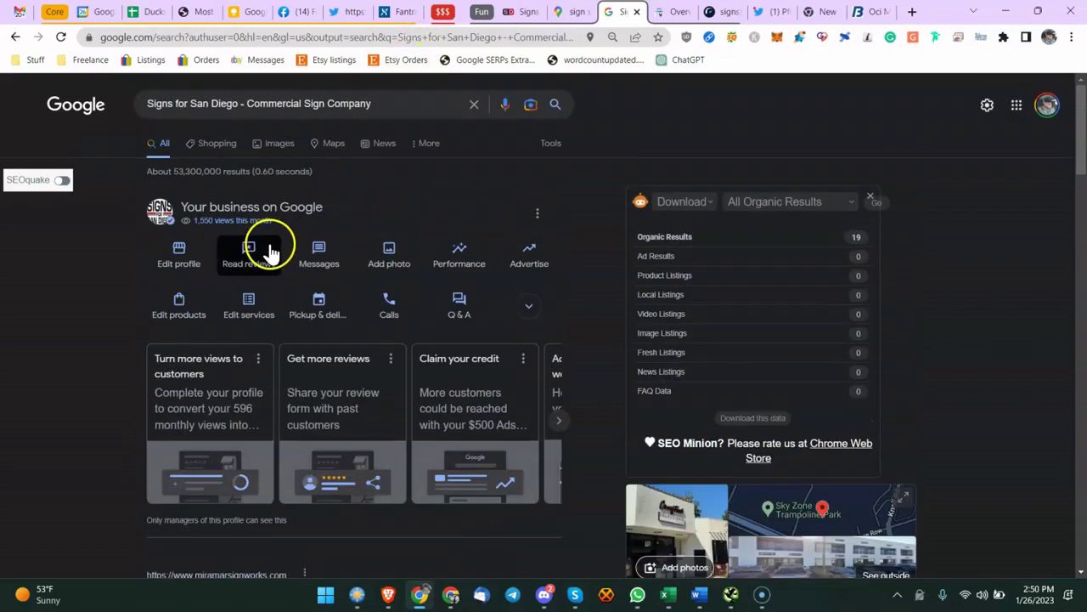
click(201, 254)
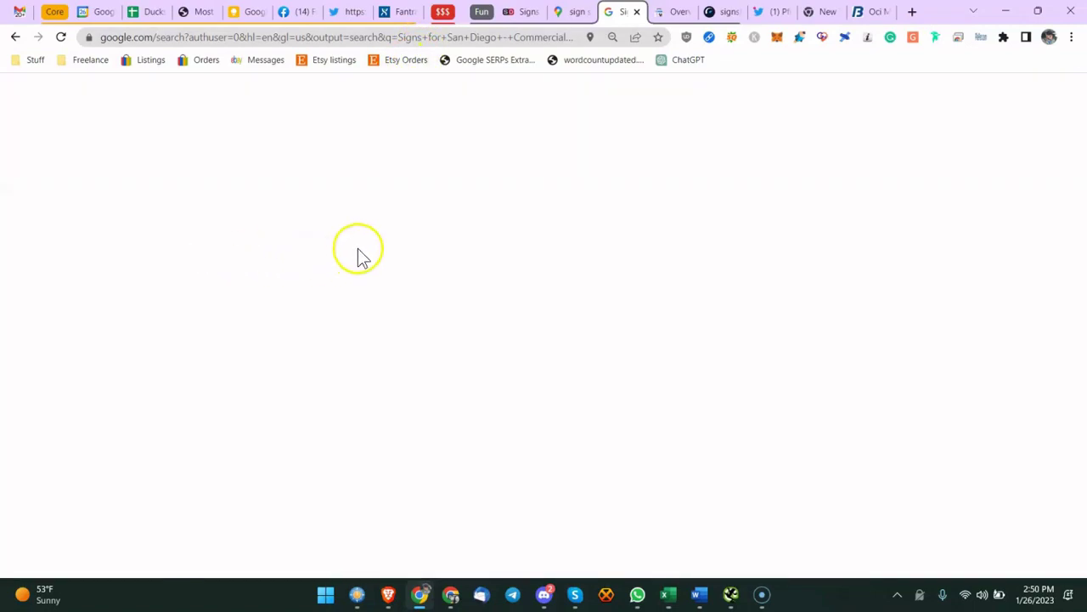
scroll(381, 245, down, 5)
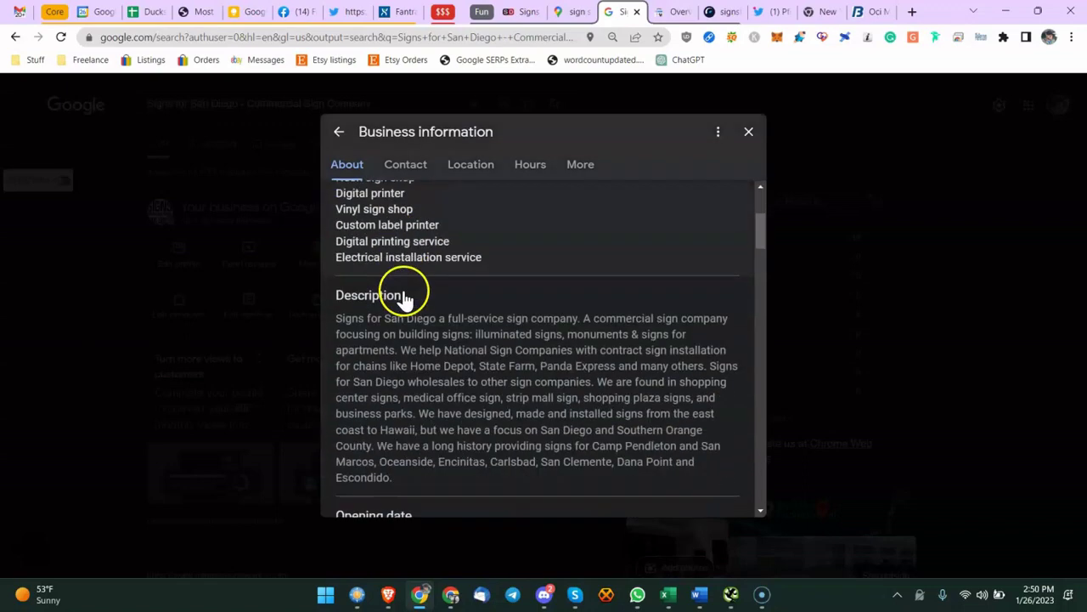
scroll(406, 296, down, 10)
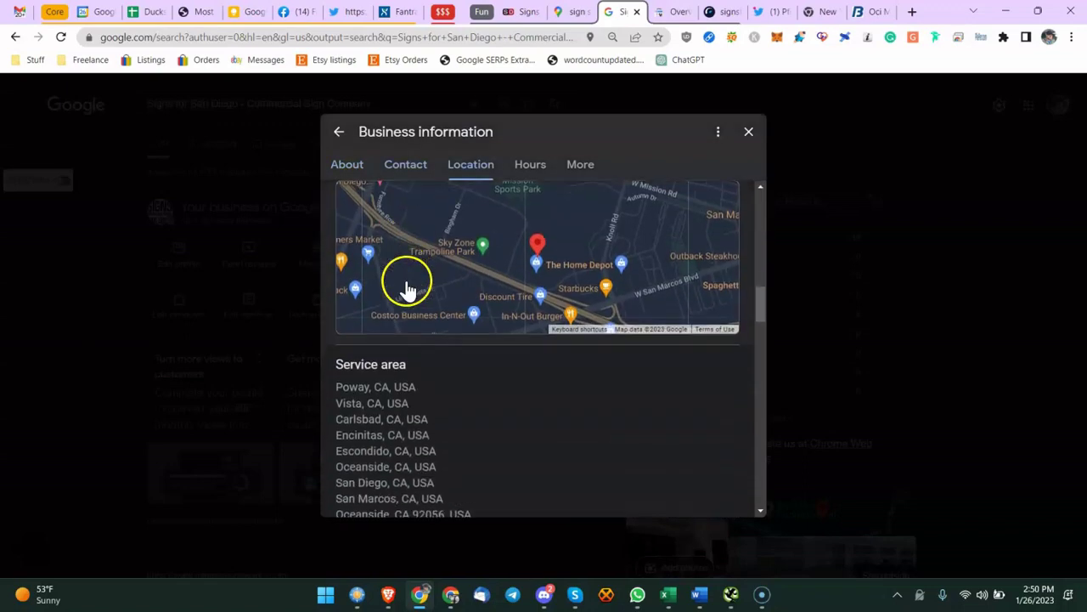
scroll(361, 315, up, 2)
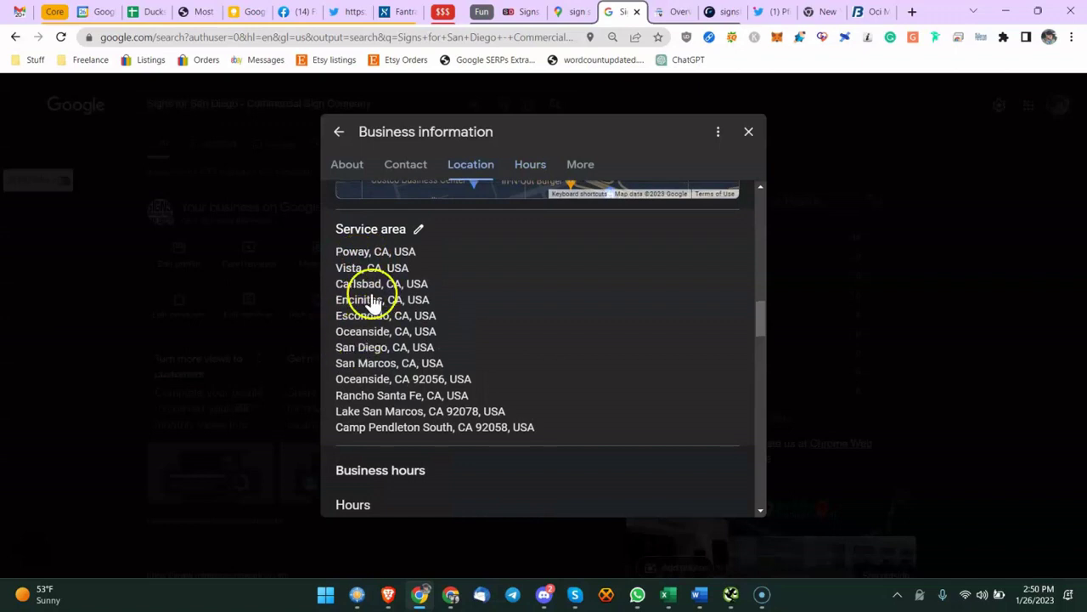
scroll(446, 284, up, 1)
scroll(451, 272, up, 2)
scroll(382, 254, down, 1)
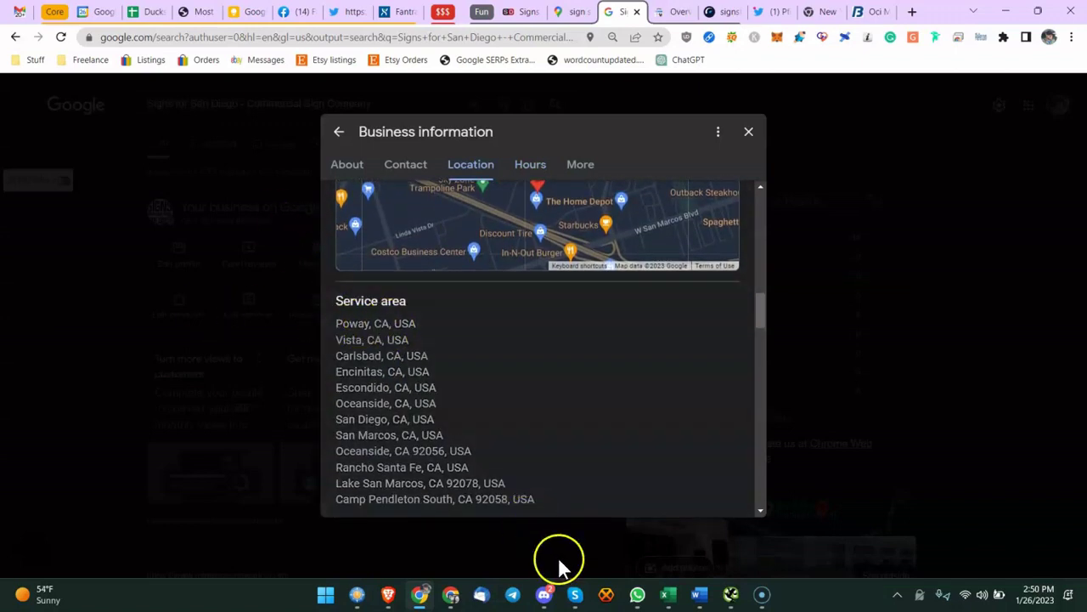
Step: Switch to the Excel audit sheet and review the hours, website URL and products checks in rows 30 to 32
click(669, 595)
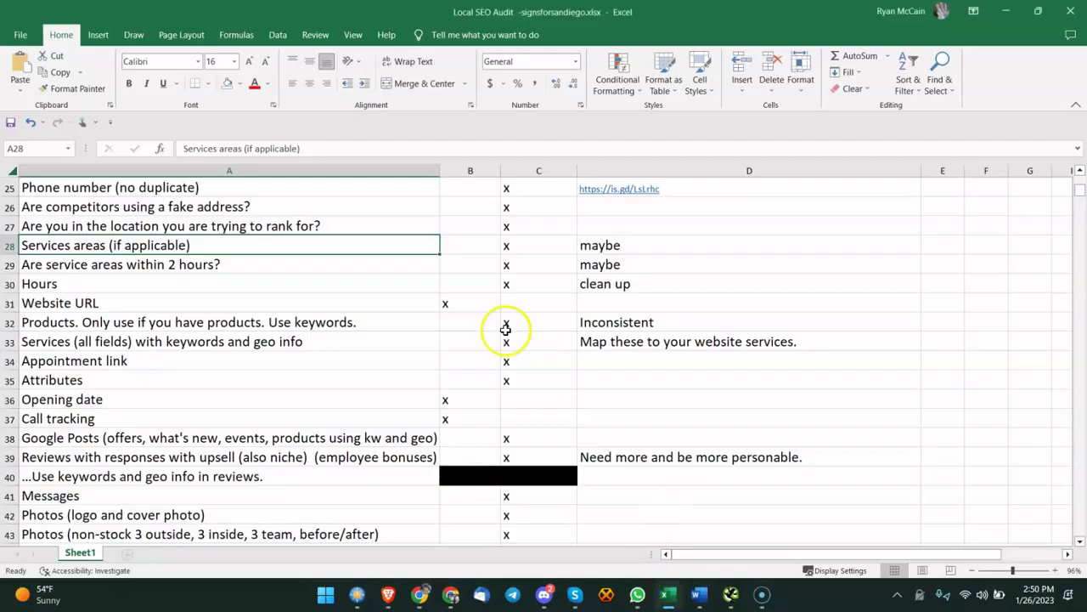
click(491, 281)
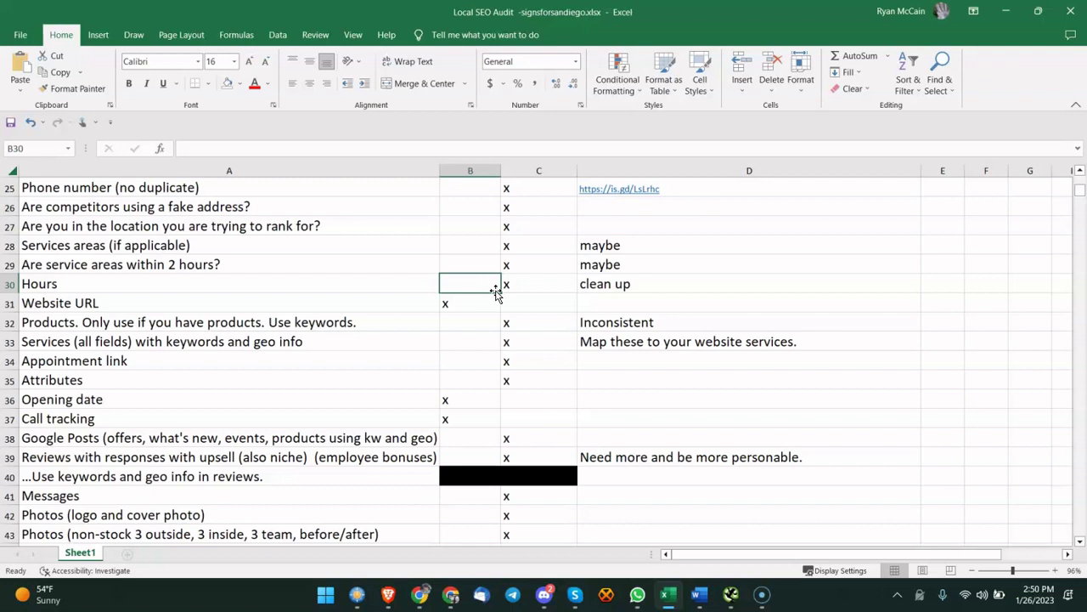
click(475, 300)
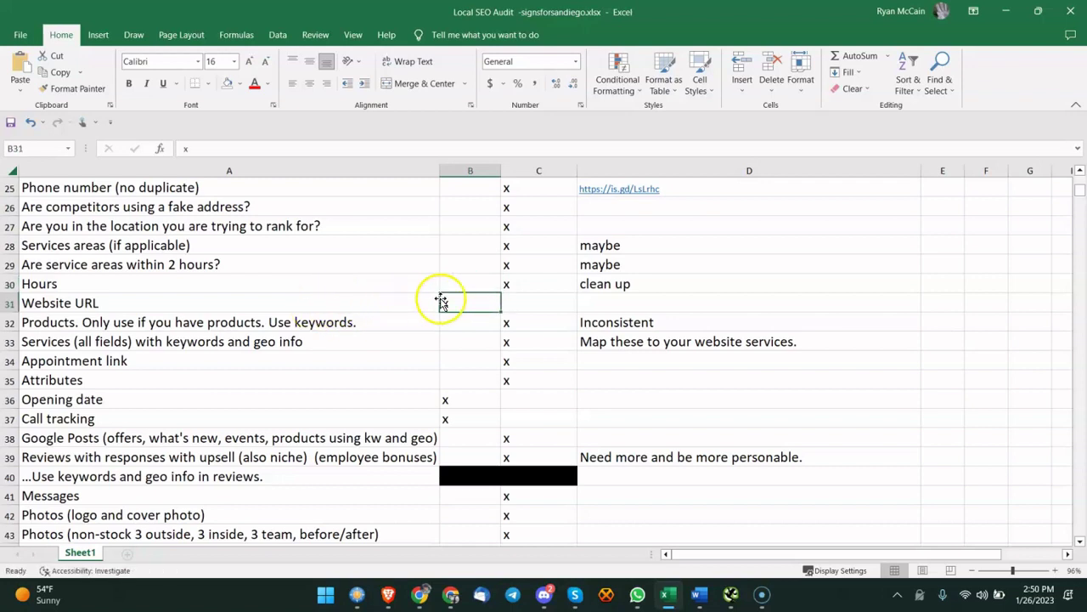
click(396, 310)
click(480, 316)
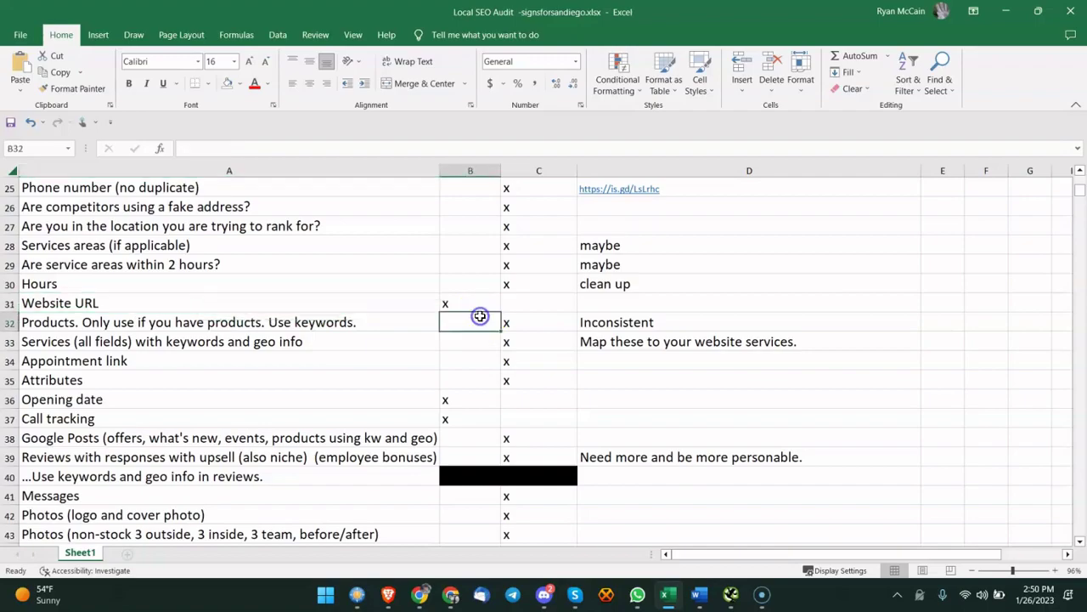
Step: Switch to Chrome, leave the business information and look through the products listed in the business profile
click(422, 595)
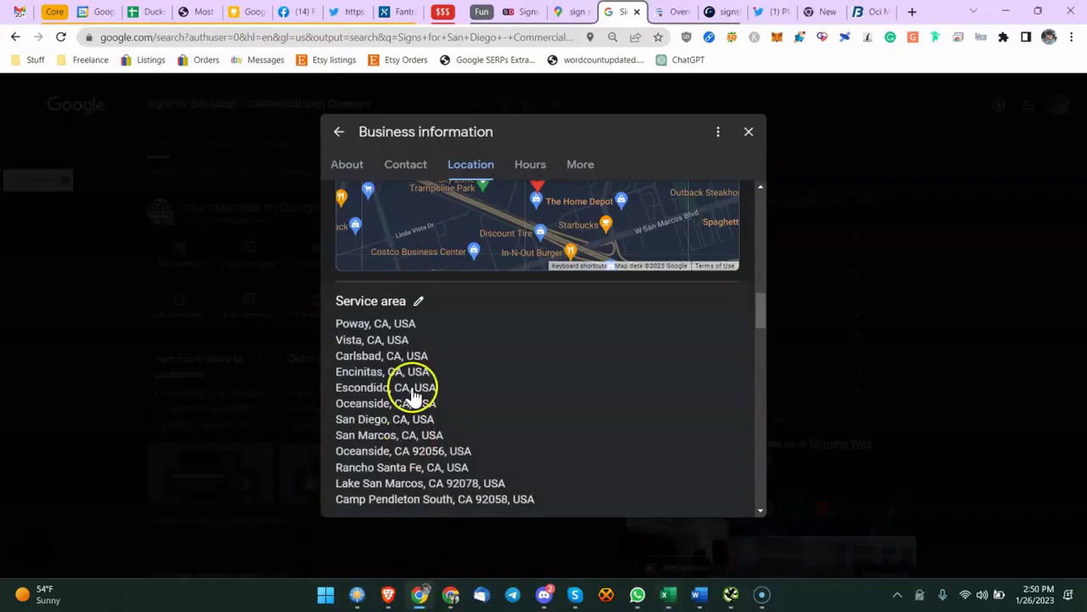
click(340, 135)
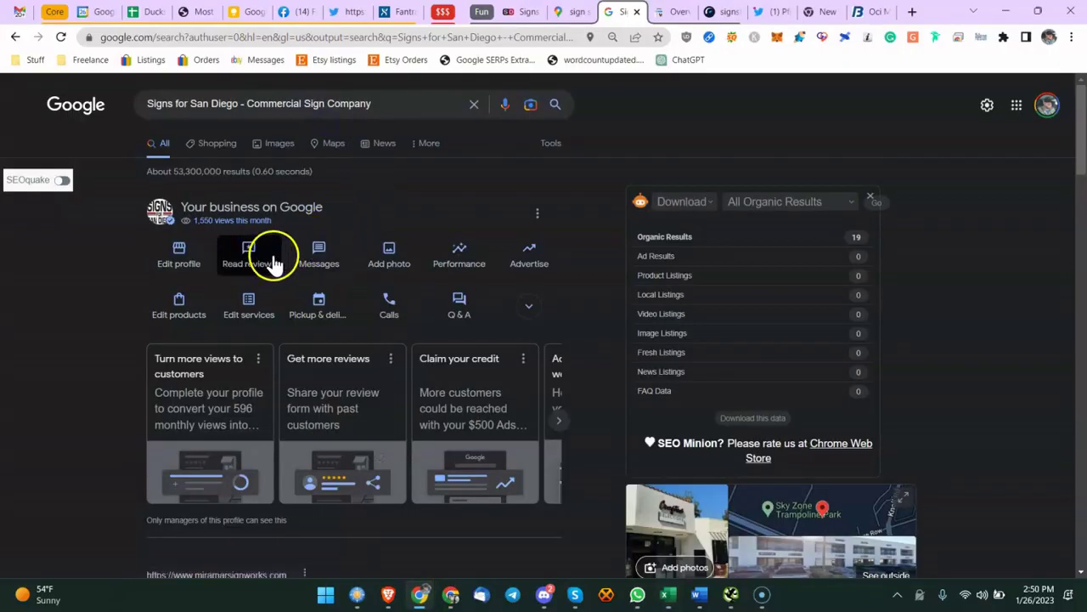
click(157, 327)
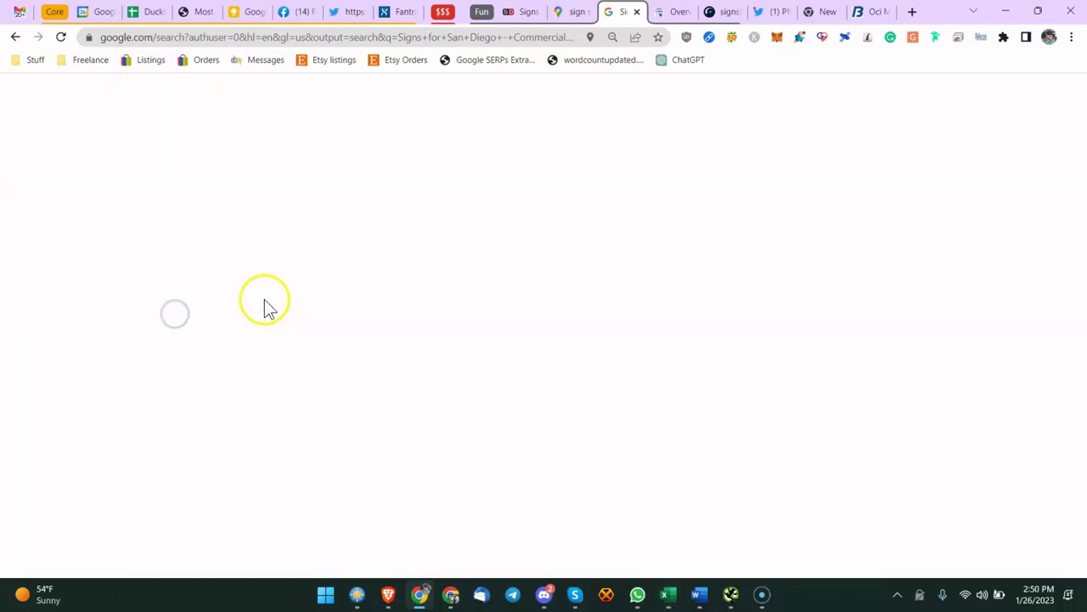
scroll(391, 355, down, 4)
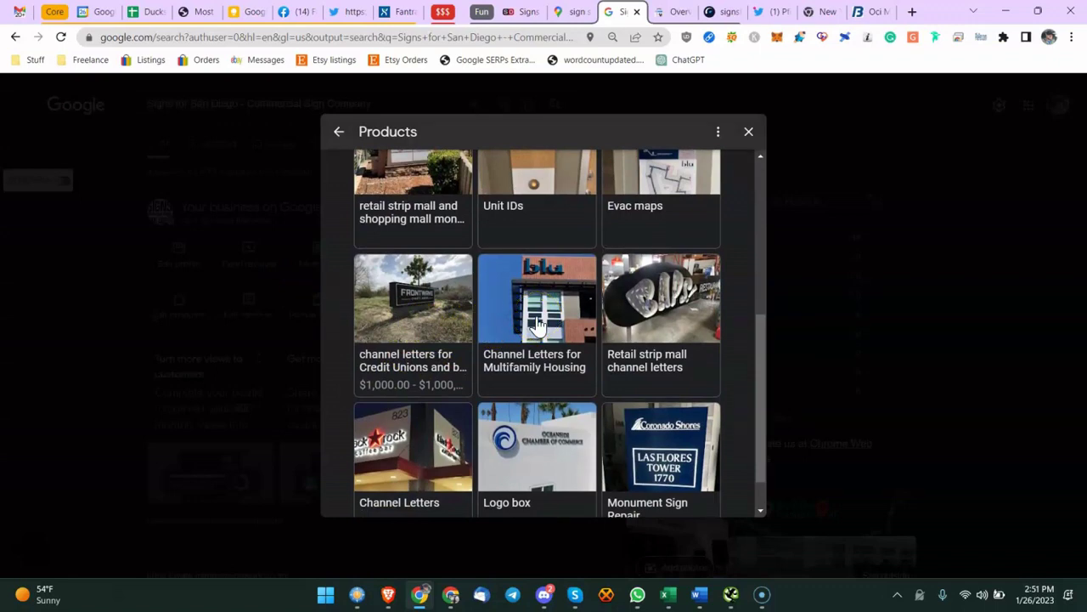
scroll(444, 362, down, 1)
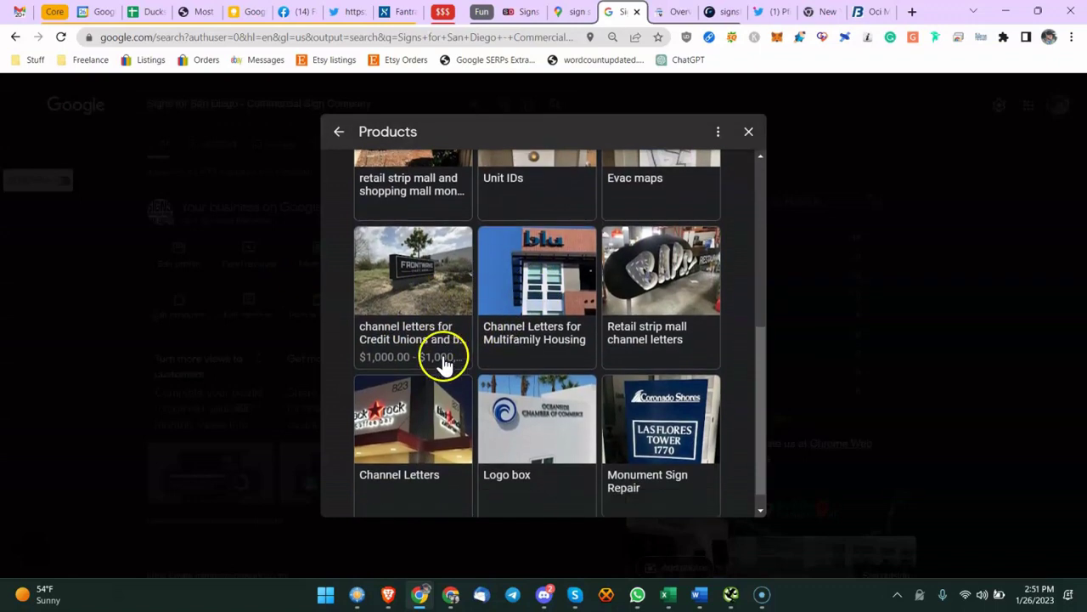
Step: Open the Channel Letters for Multifamily Housing product, read through its description and enlarge the description box
click(478, 304)
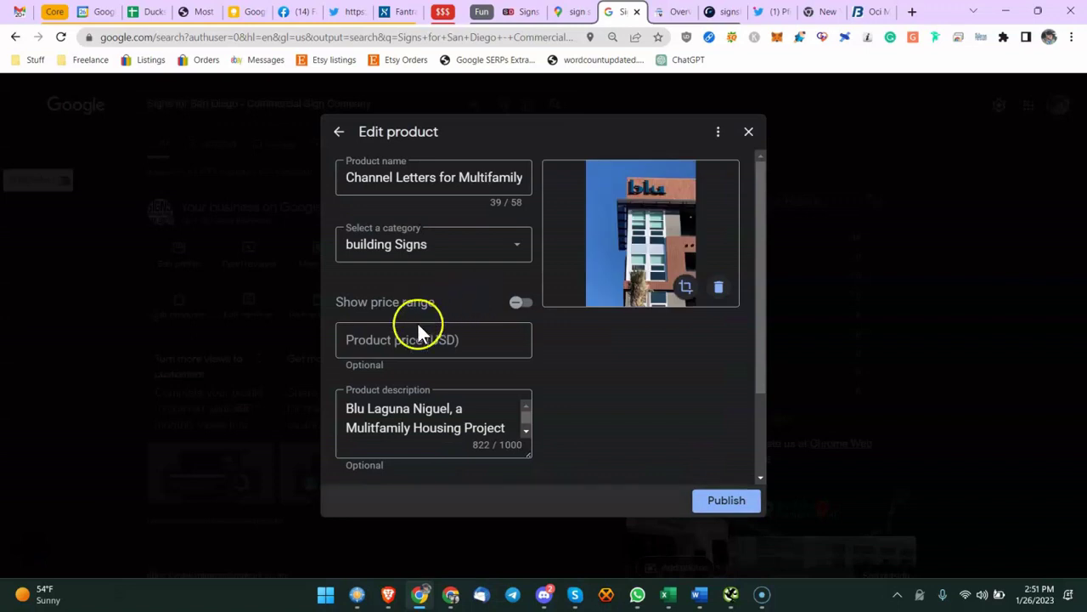
scroll(406, 385, down, 3)
click(527, 317)
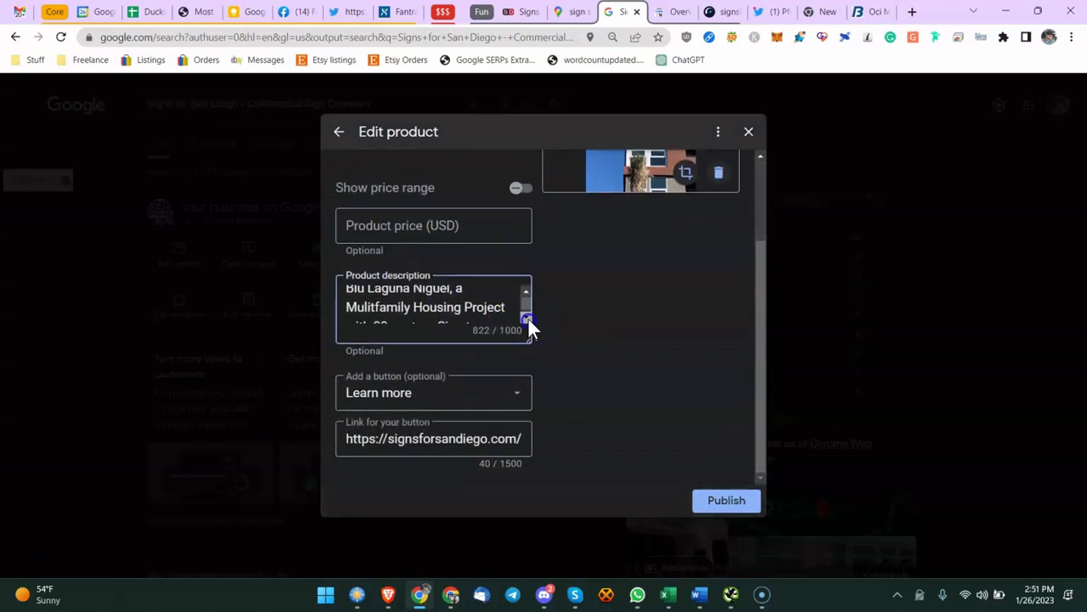
click(528, 317)
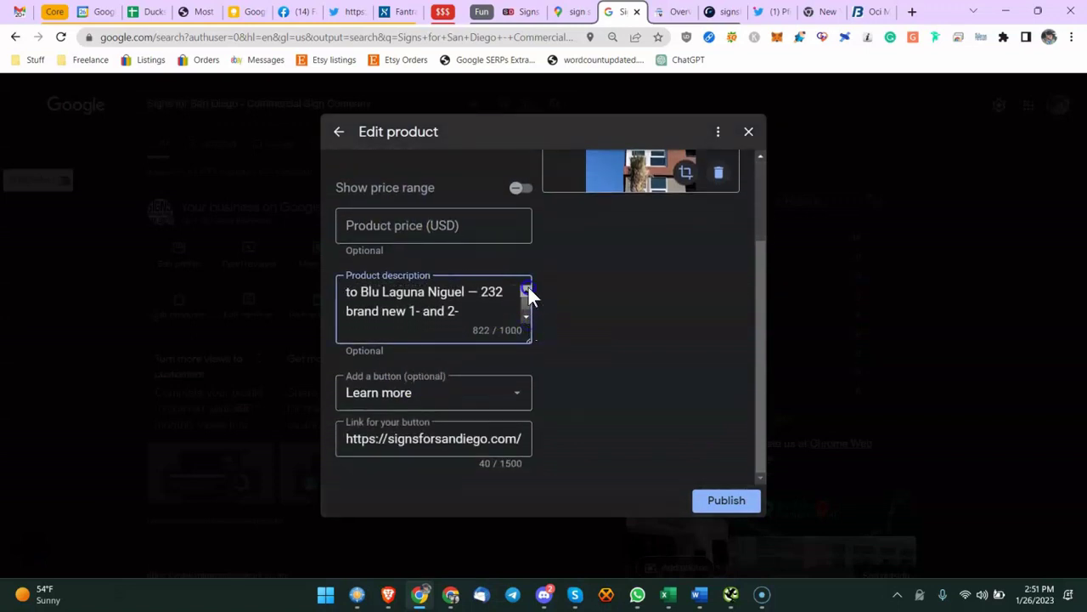
click(529, 287)
click(524, 310)
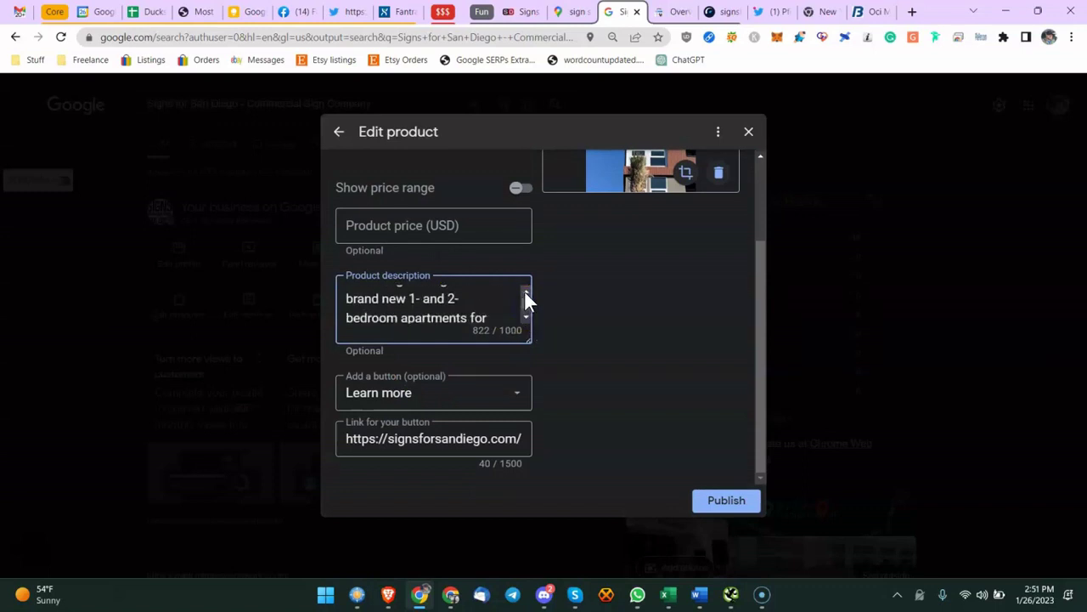
click(525, 292)
click(525, 292)
click(525, 293)
click(525, 292)
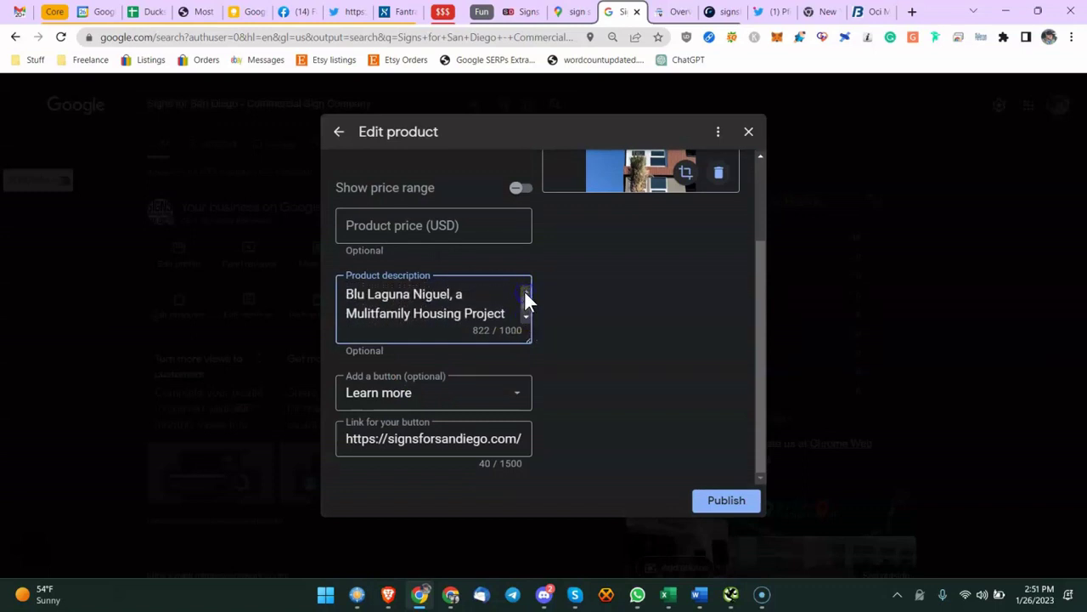
drag(527, 338, 614, 416)
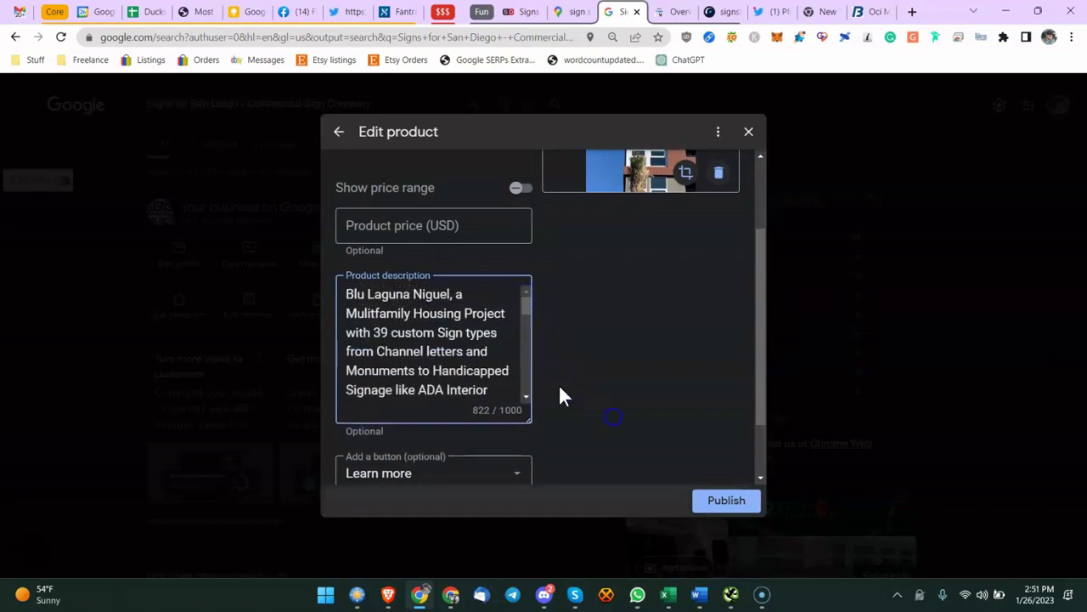
Step: Compare the product's name with its description, highlighting text in the description without editing it
scroll(461, 325, up, 3)
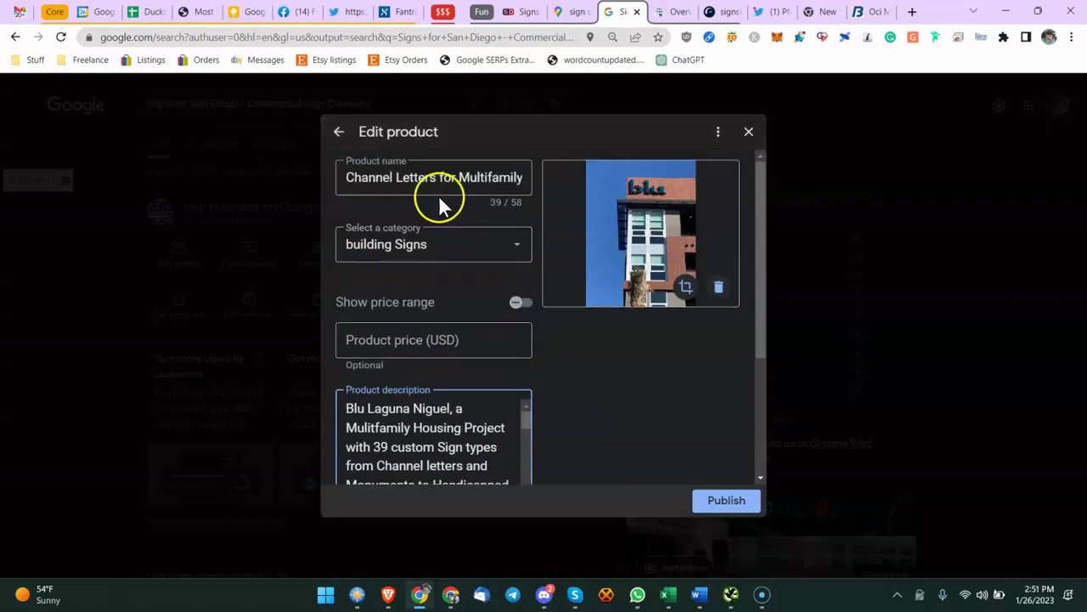
click(439, 178)
drag(472, 180, 418, 437)
click(396, 415)
scroll(402, 422, down, 2)
scroll(402, 423, down, 1)
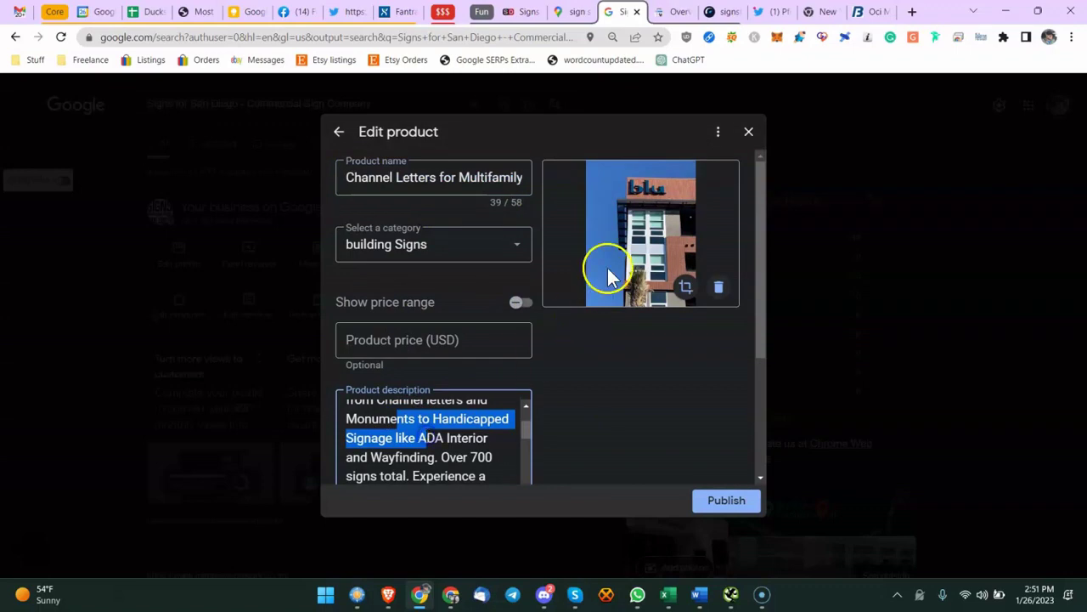
Step: Leave the product editor without publishing, check the profile's services under the Sign shop category and close the services dialog
click(339, 133)
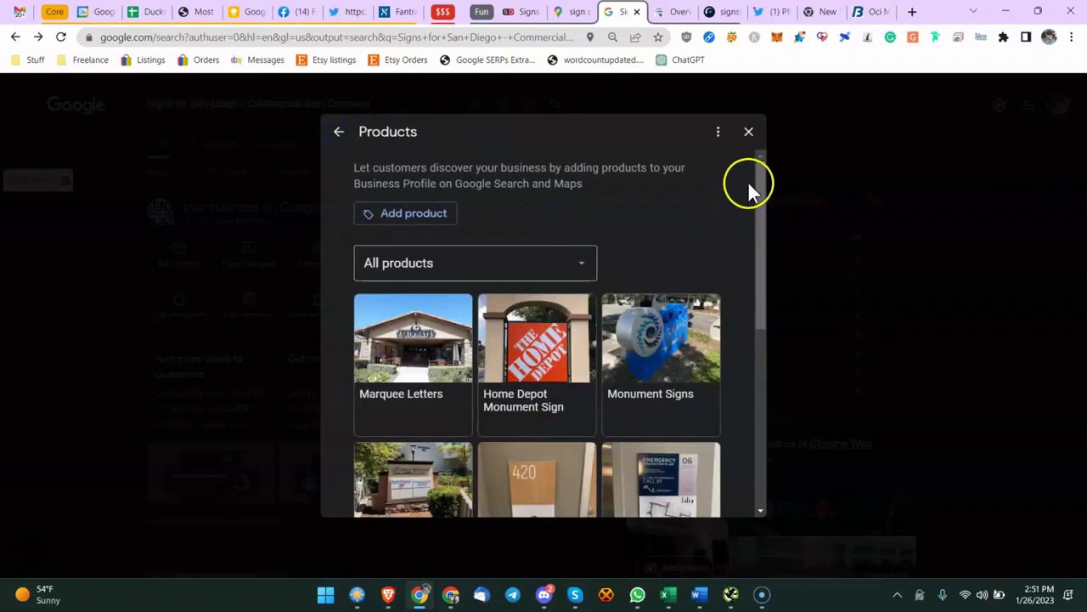
click(749, 132)
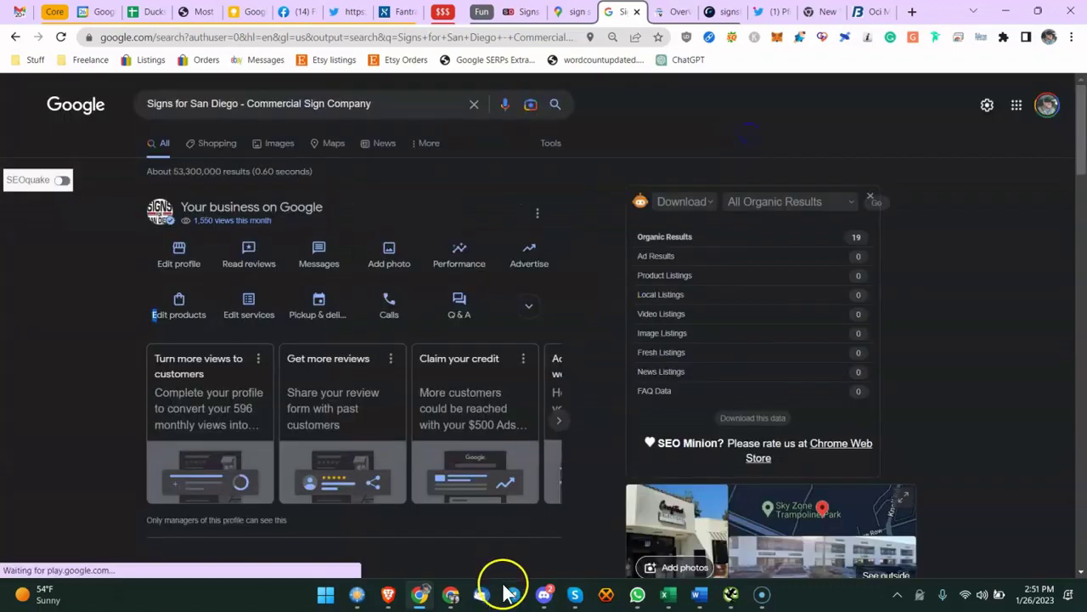
click(245, 306)
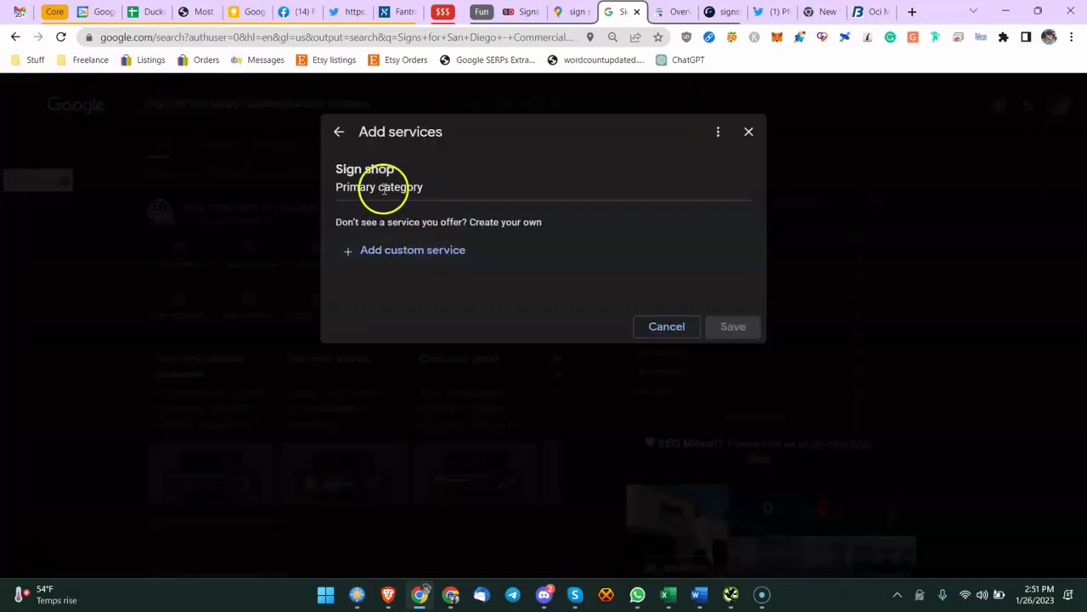
click(743, 136)
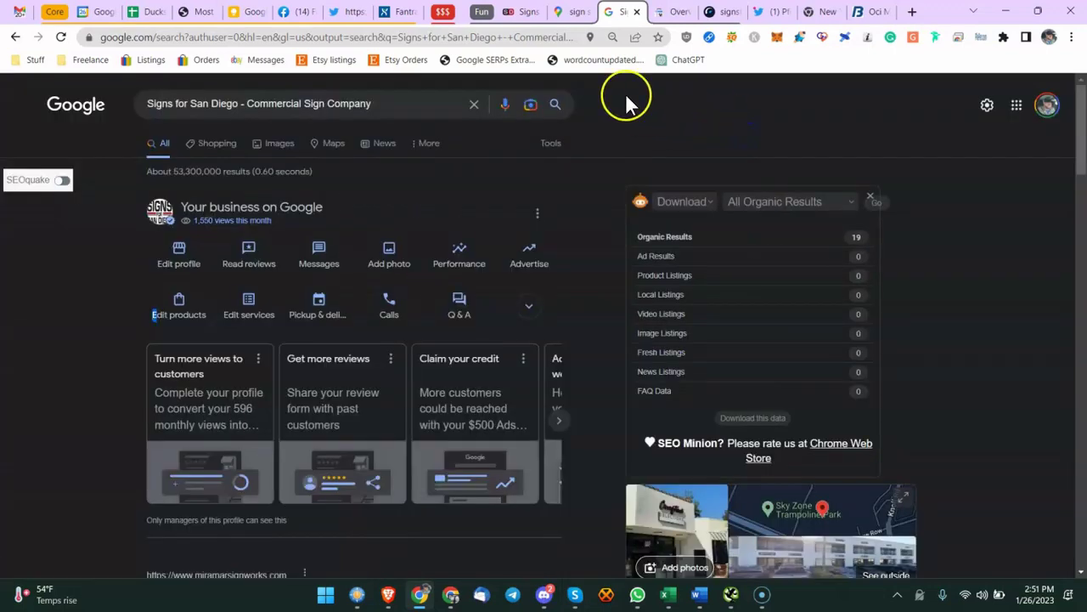
Step: On the signsforsandiego.com website, open the Aerial Installs service page and highlight part of its main heading
click(534, 11)
scroll(419, 120, up, 5)
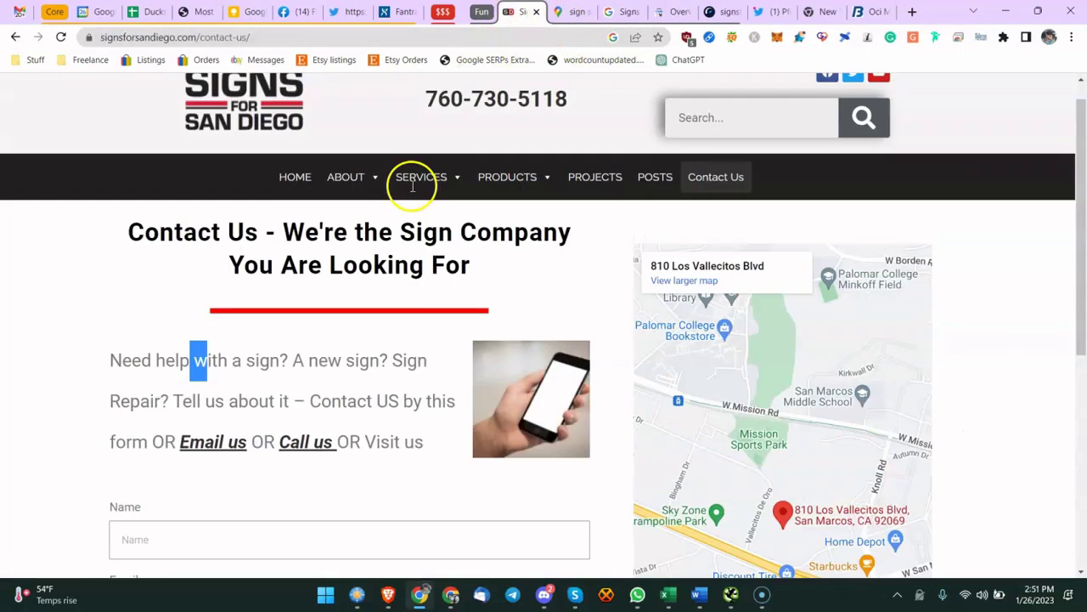
mouse_move(403, 226)
click(347, 272)
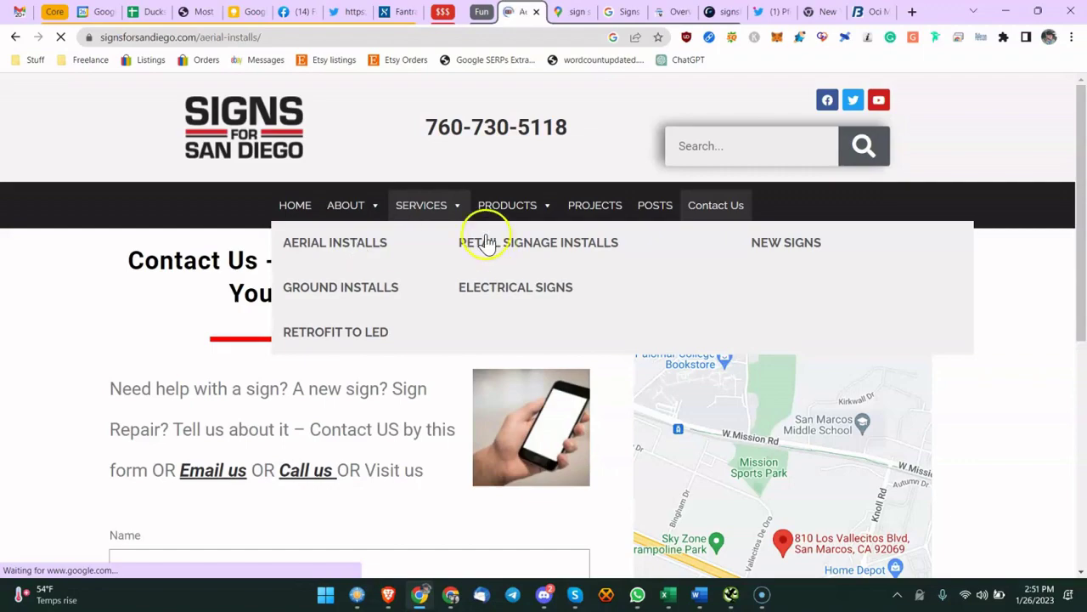
drag(135, 331, 374, 333)
click(395, 334)
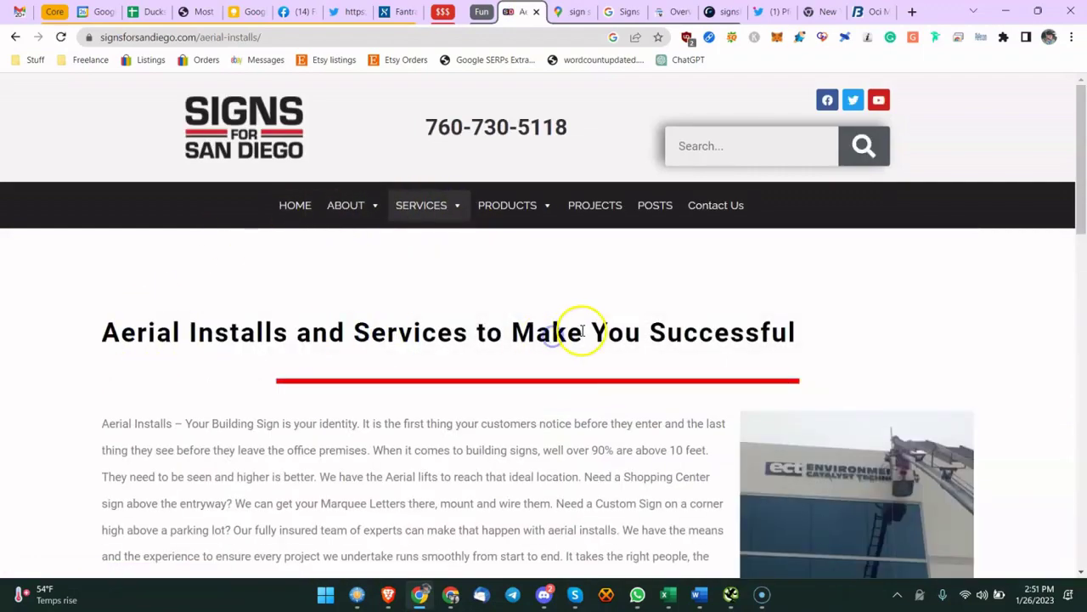
Step: Review the Aerial Installs page's heading and content down to the quote section, and return to its beginning
scroll(582, 331, down, 5)
scroll(517, 297, up, 4)
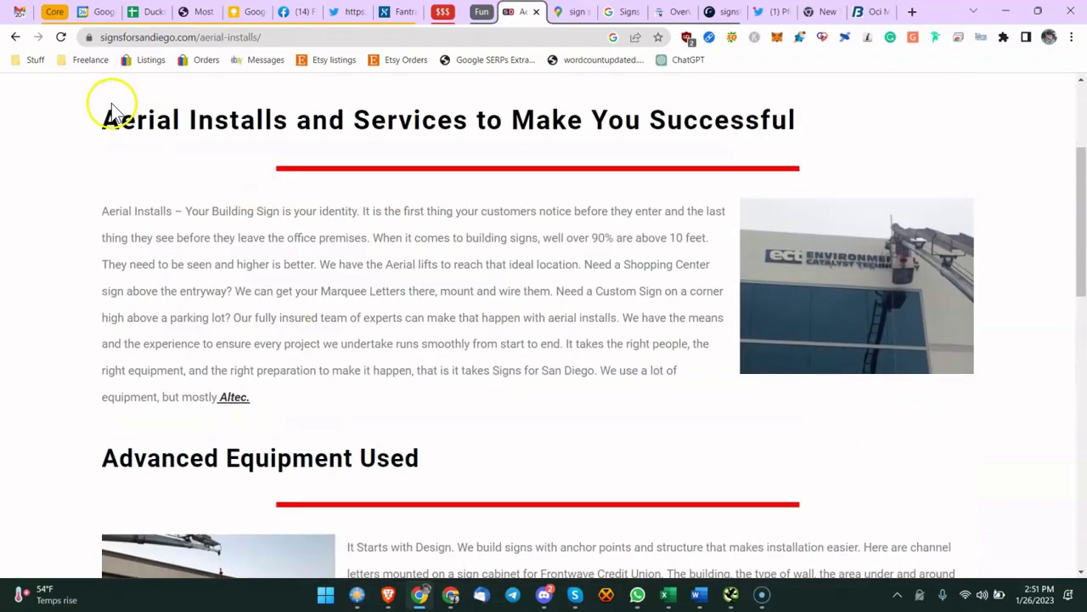
drag(113, 111, 364, 124)
click(363, 126)
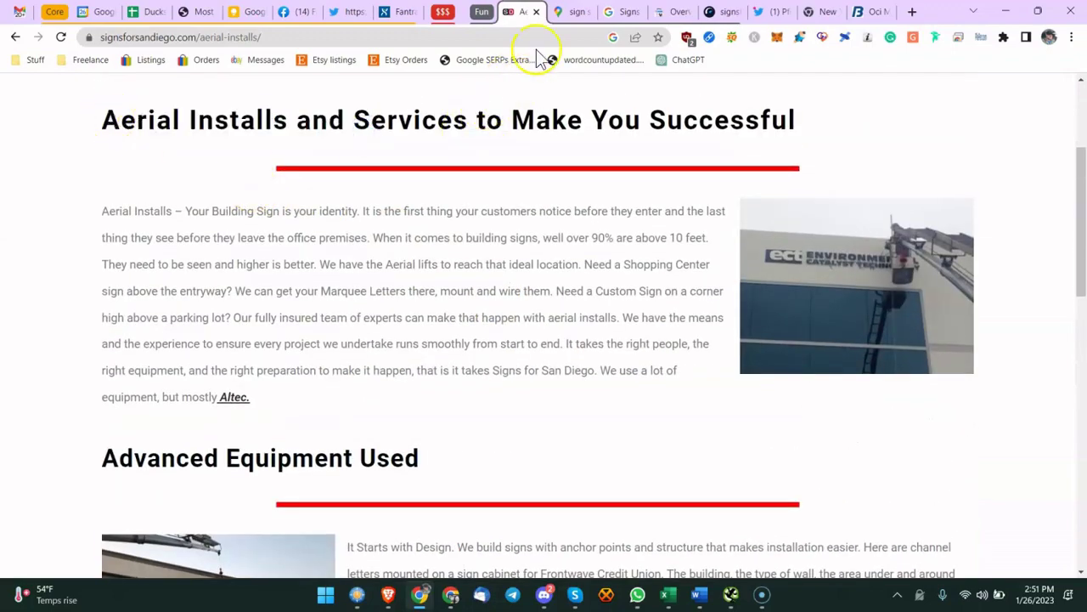
scroll(492, 318, down, 10)
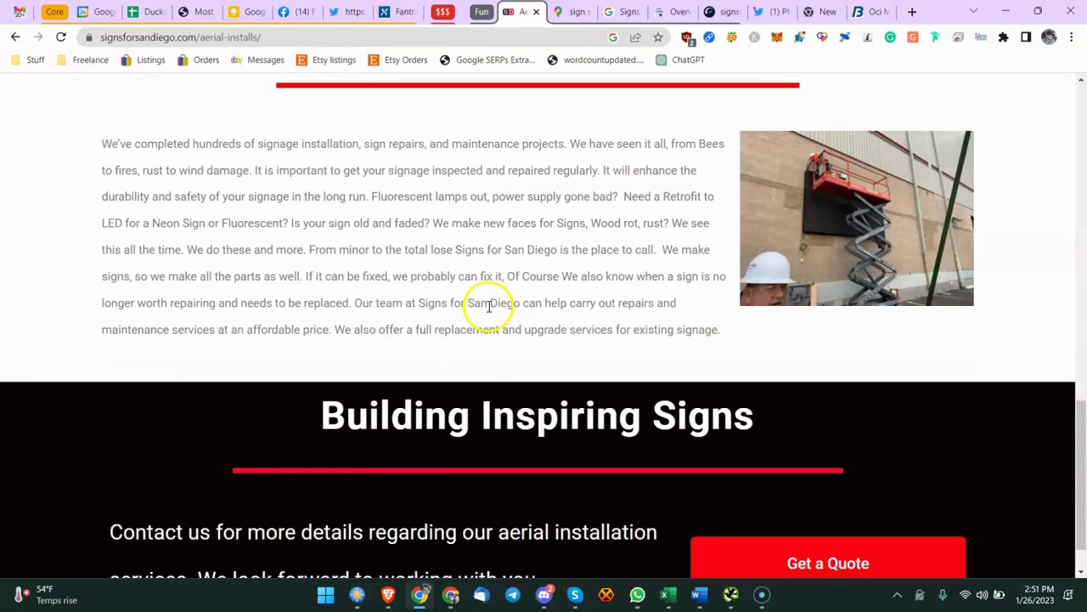
scroll(473, 286, up, 6)
scroll(473, 297, up, 8)
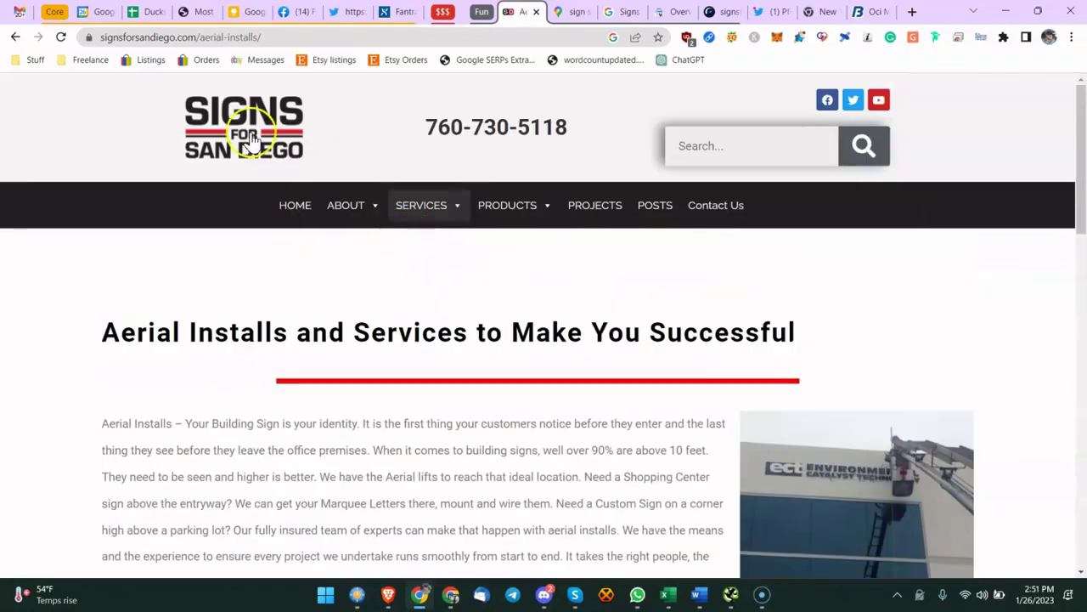
Step: Open the signsforsandiego.com homepage, review its content down to the customer testimonials and recent work section, and return to its beginning
click(238, 128)
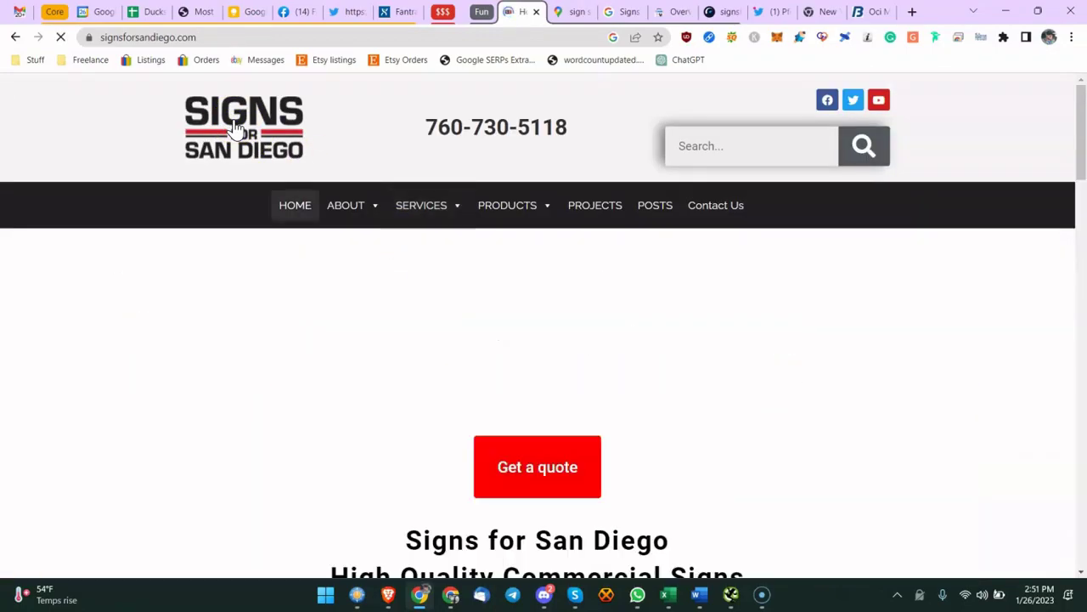
scroll(328, 280, down, 4)
scroll(331, 280, down, 8)
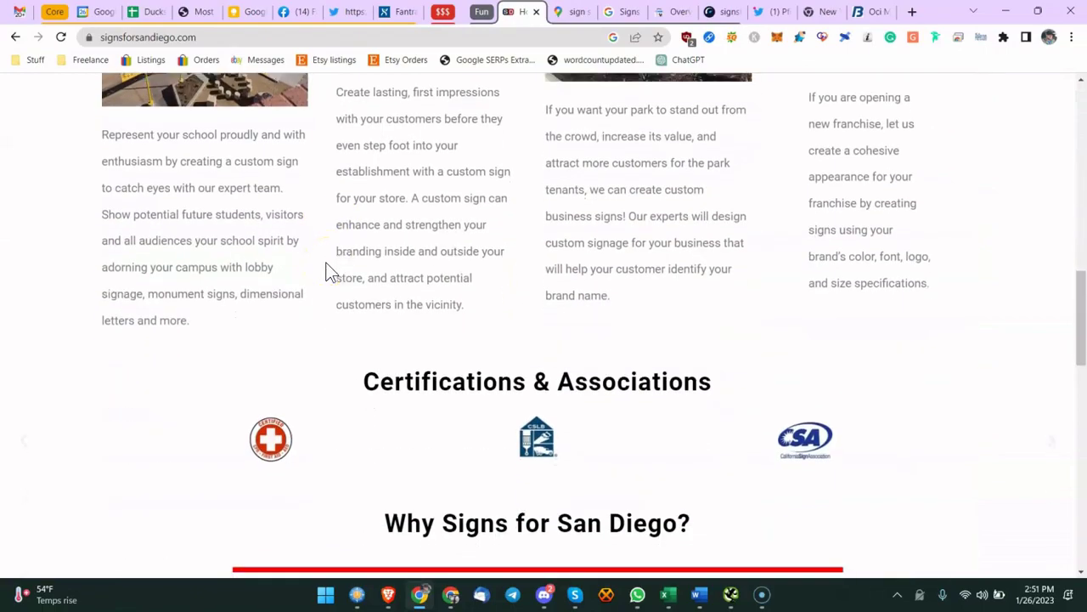
scroll(331, 272, down, 12)
scroll(329, 272, up, 4)
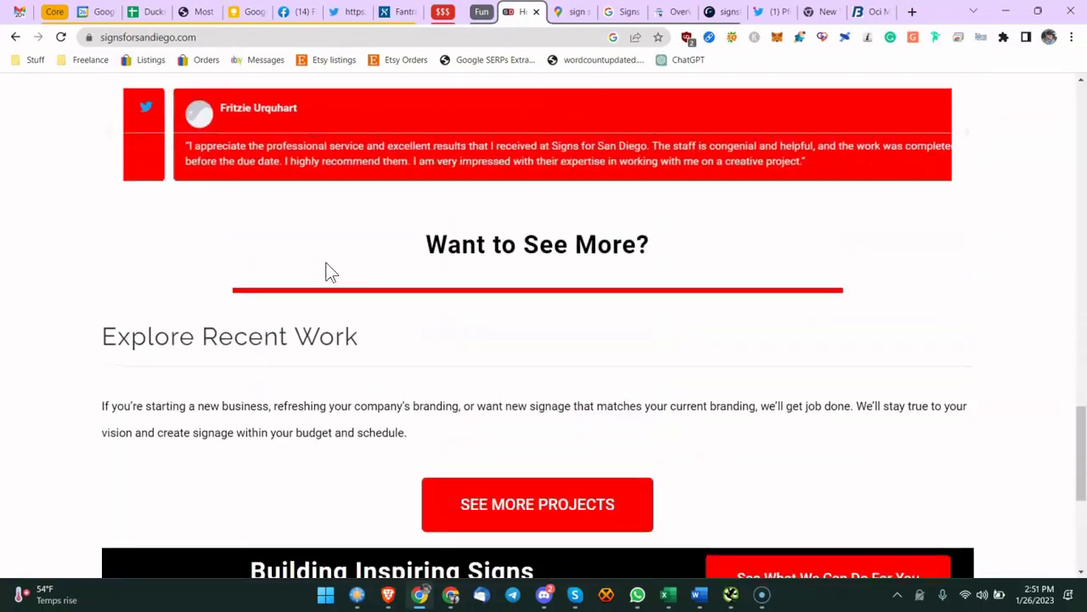
scroll(331, 271, up, 15)
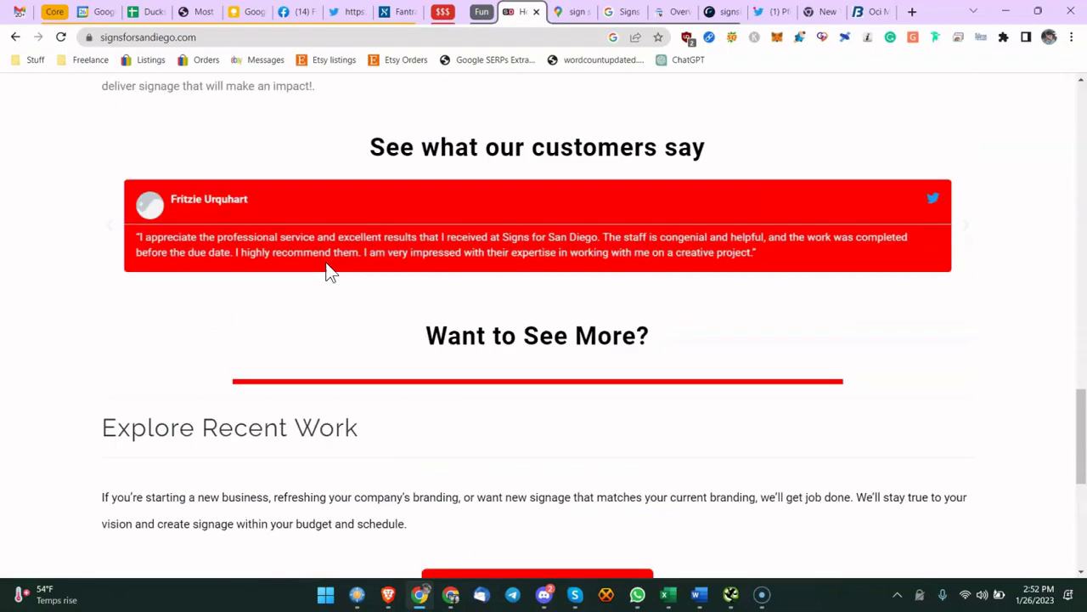
scroll(331, 272, up, 5)
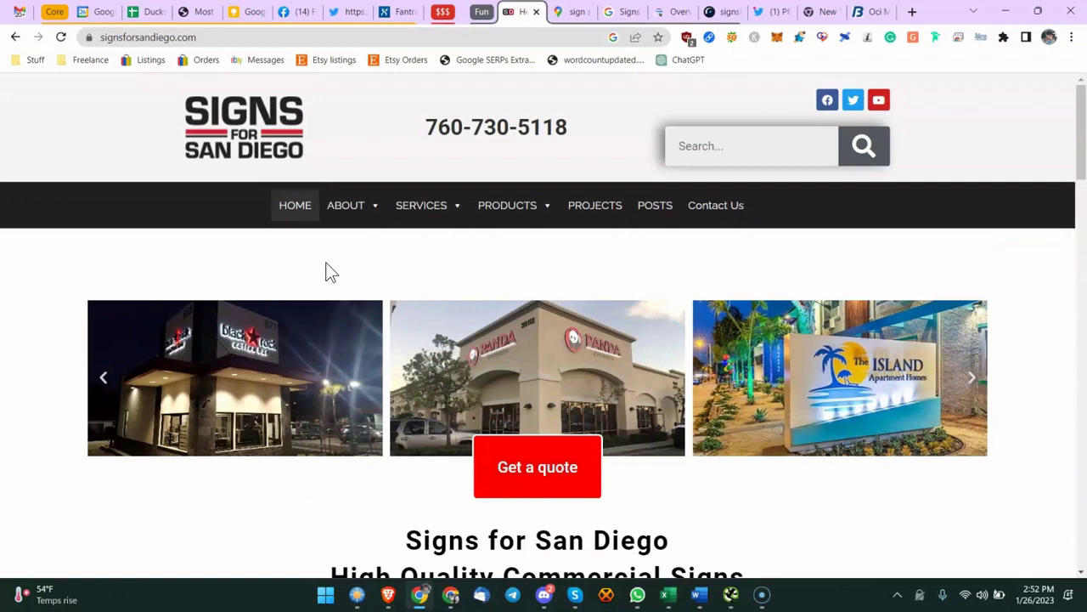
Step: Switch to the Excel audit sheet and go through the Products, Services, Appointment link and Attributes rows
click(667, 593)
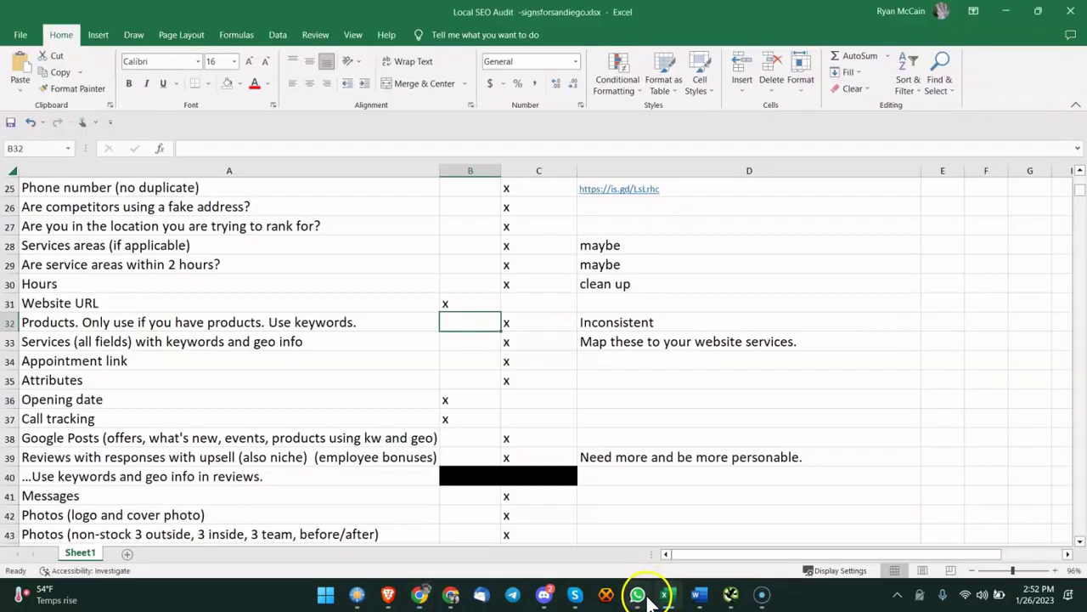
click(406, 367)
click(260, 323)
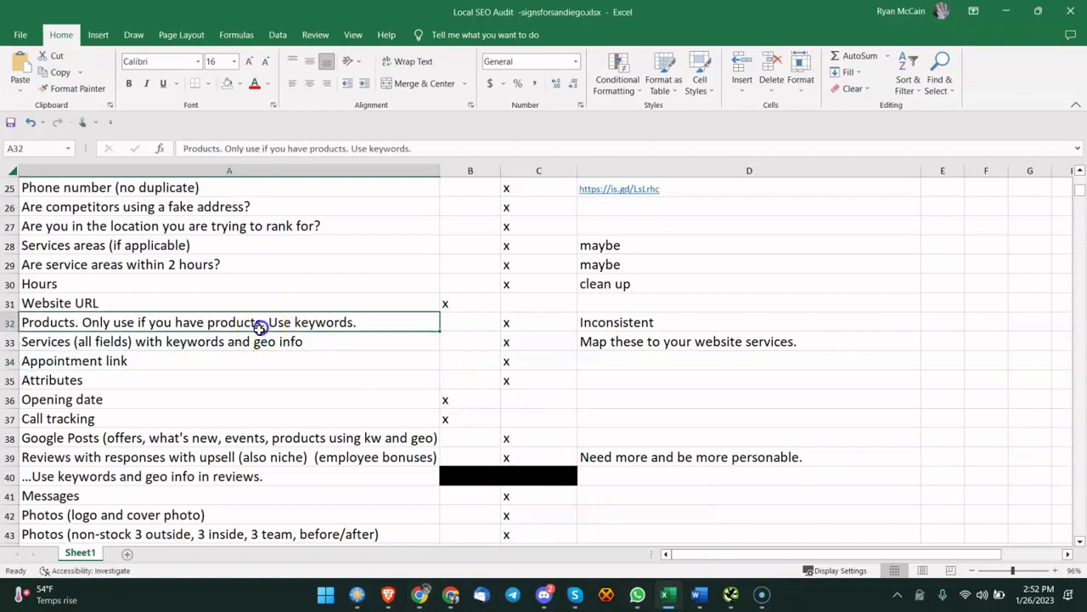
click(239, 344)
click(220, 366)
click(497, 362)
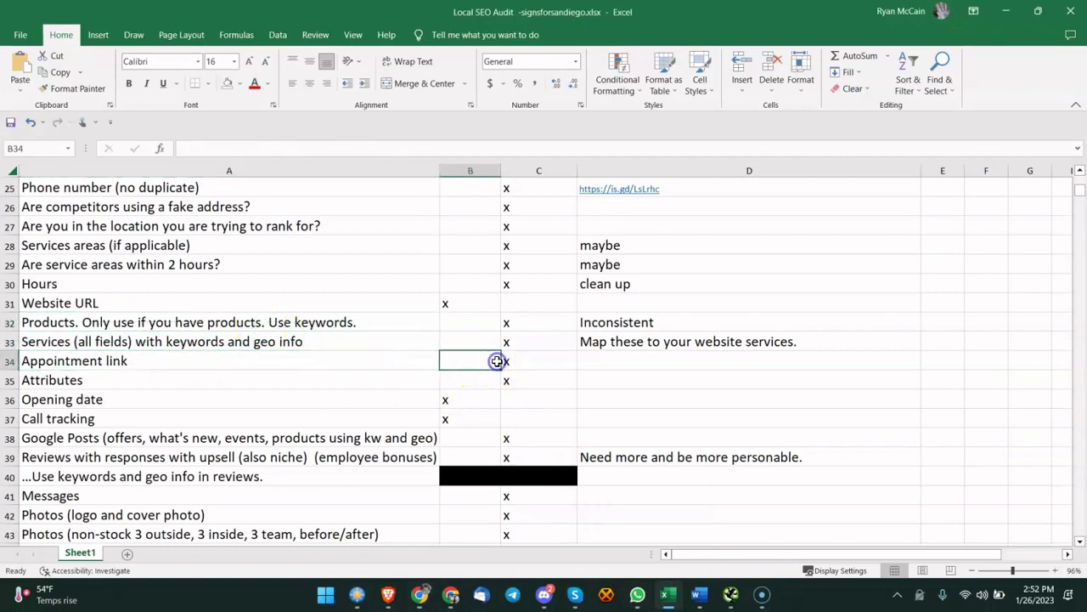
click(225, 389)
Step: Switch back to Chrome, find the Google results for Signs for San Diego and open its business information for editing
click(419, 592)
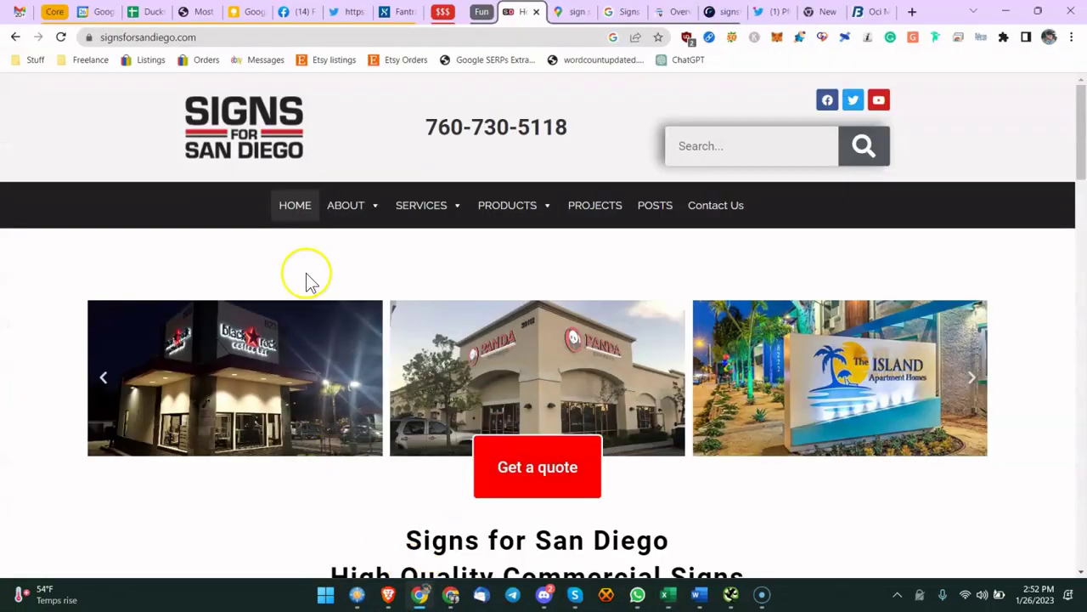
click(438, 14)
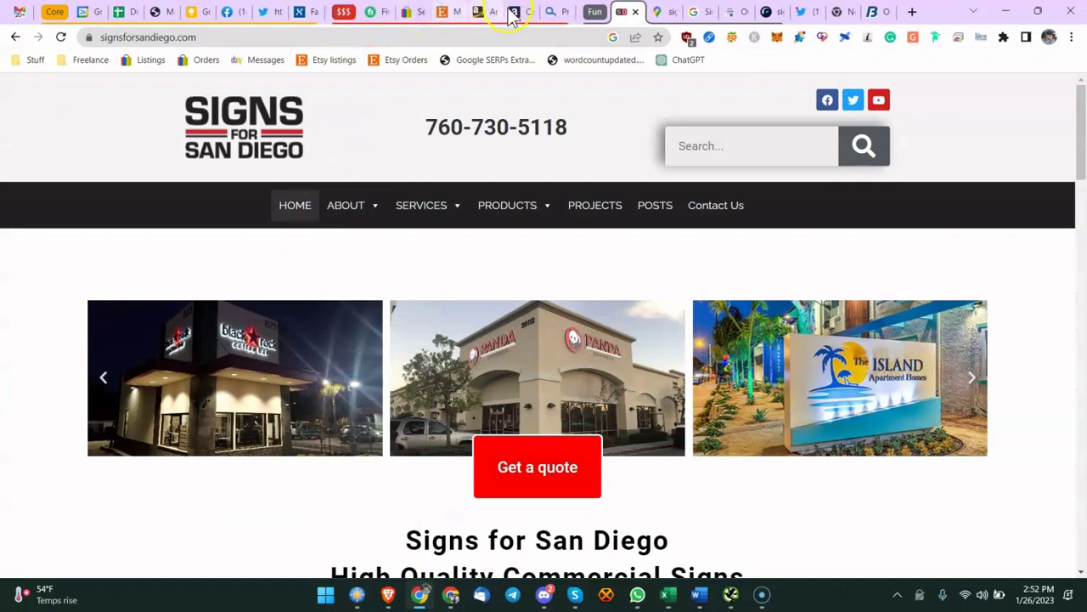
click(345, 12)
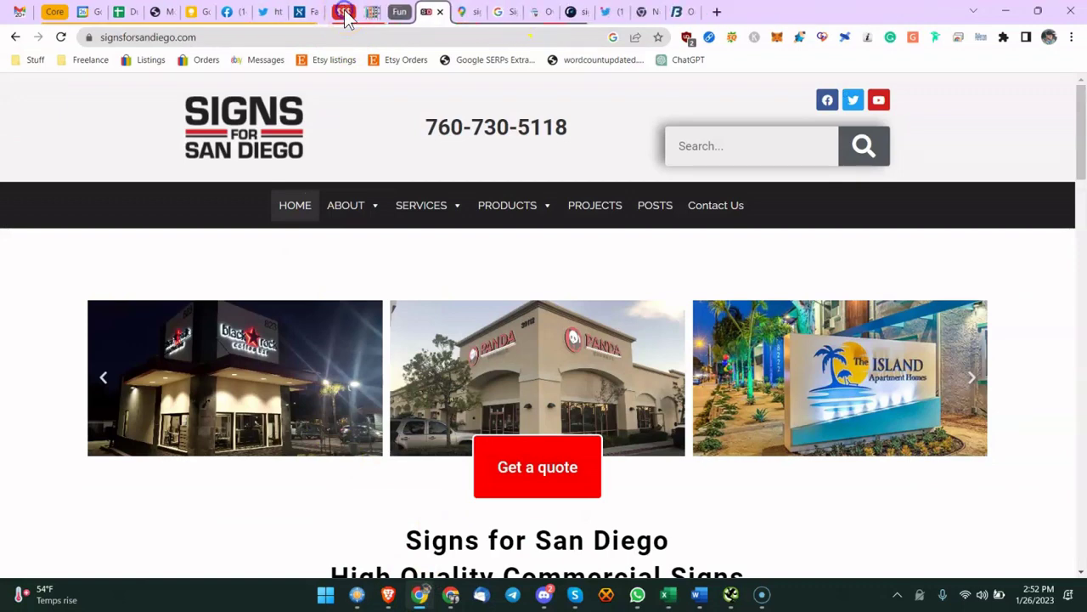
click(440, 13)
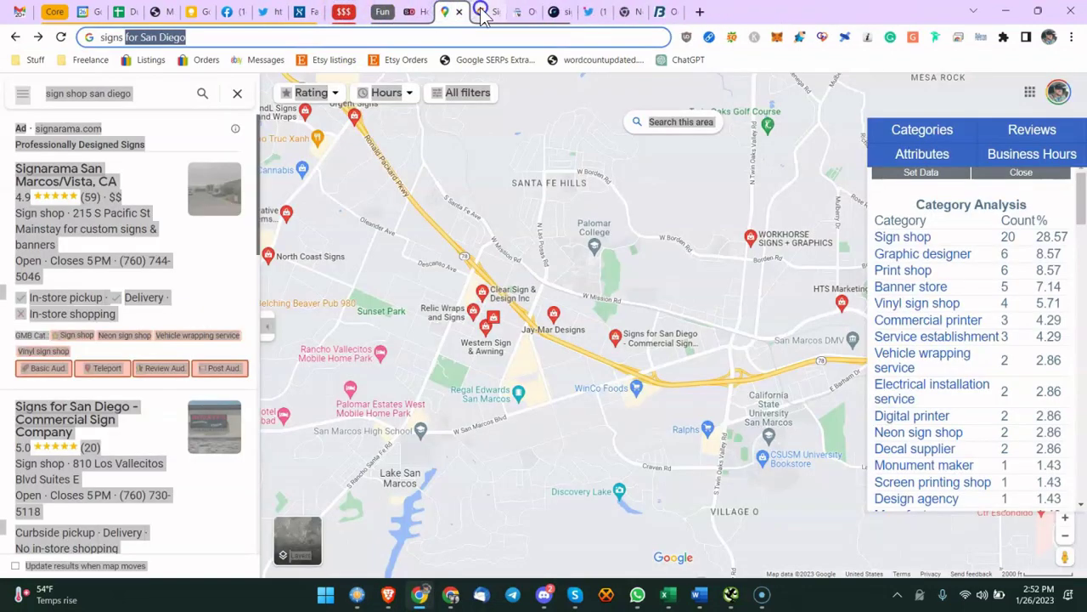
click(481, 14)
click(180, 251)
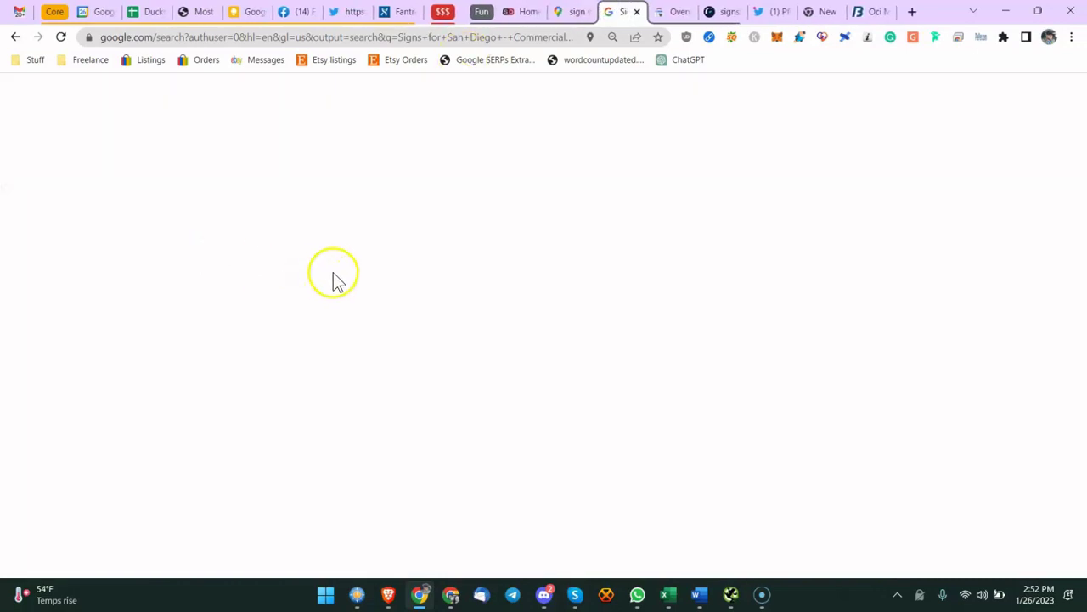
Step: Check the profile's service area, hours and attributes, open the Amenities options, and close the business information without saving
scroll(361, 261, down, 10)
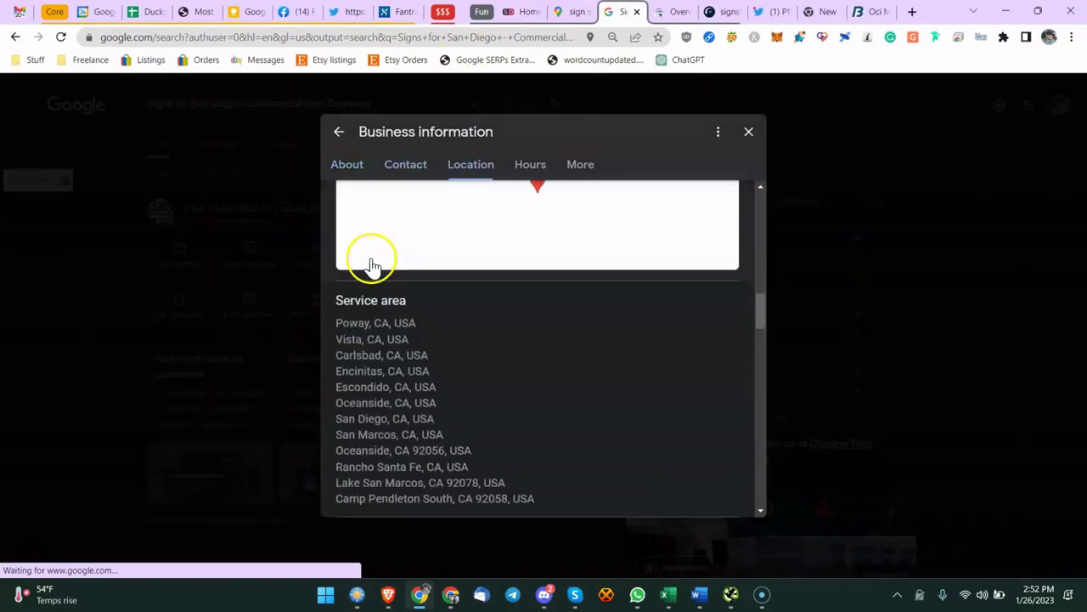
scroll(371, 266, down, 15)
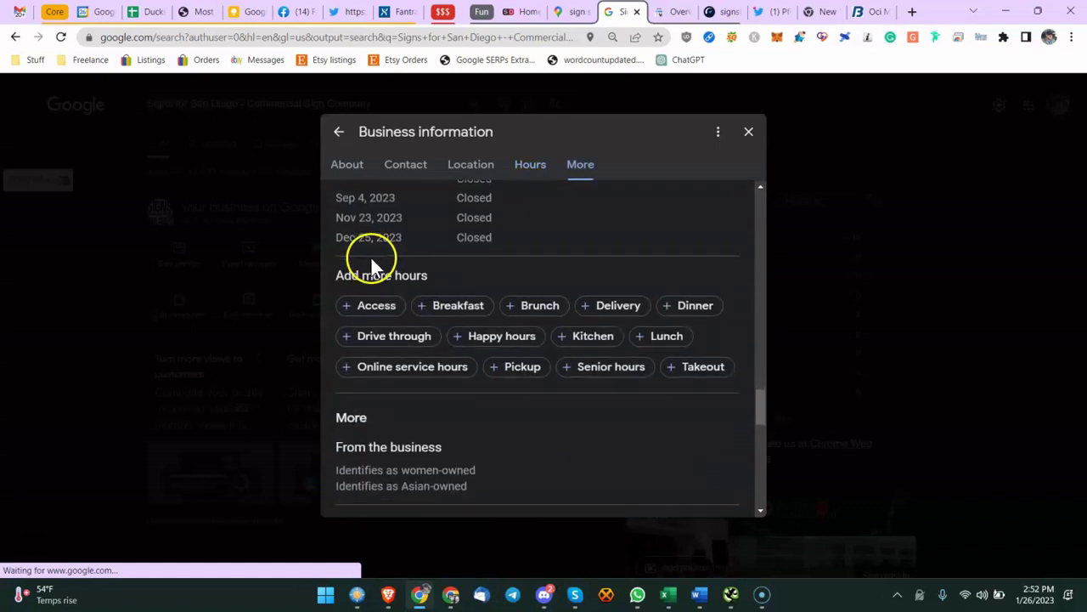
scroll(371, 265, down, 10)
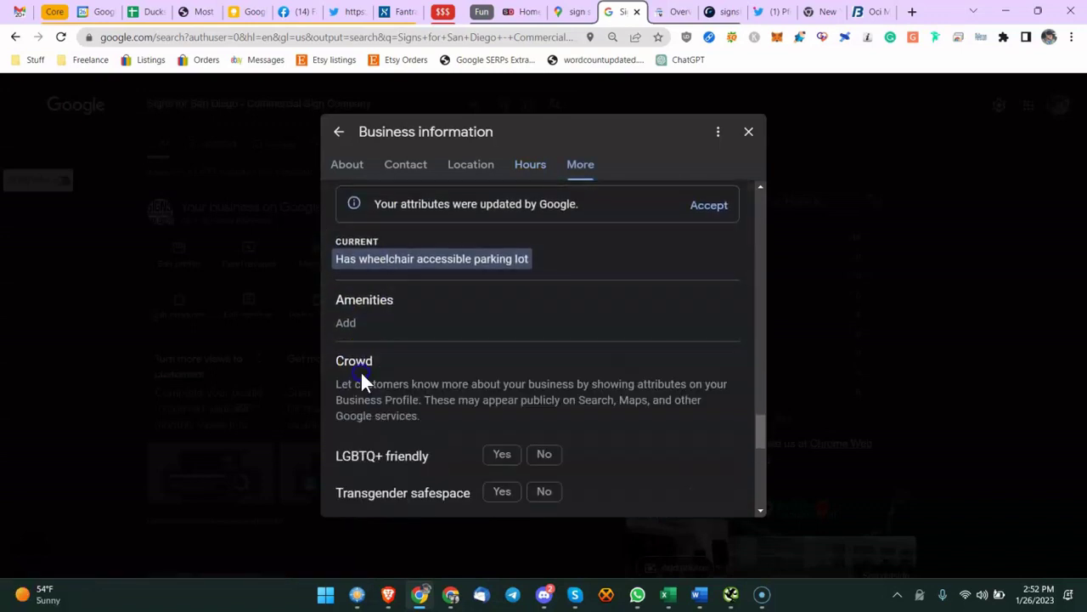
click(381, 327)
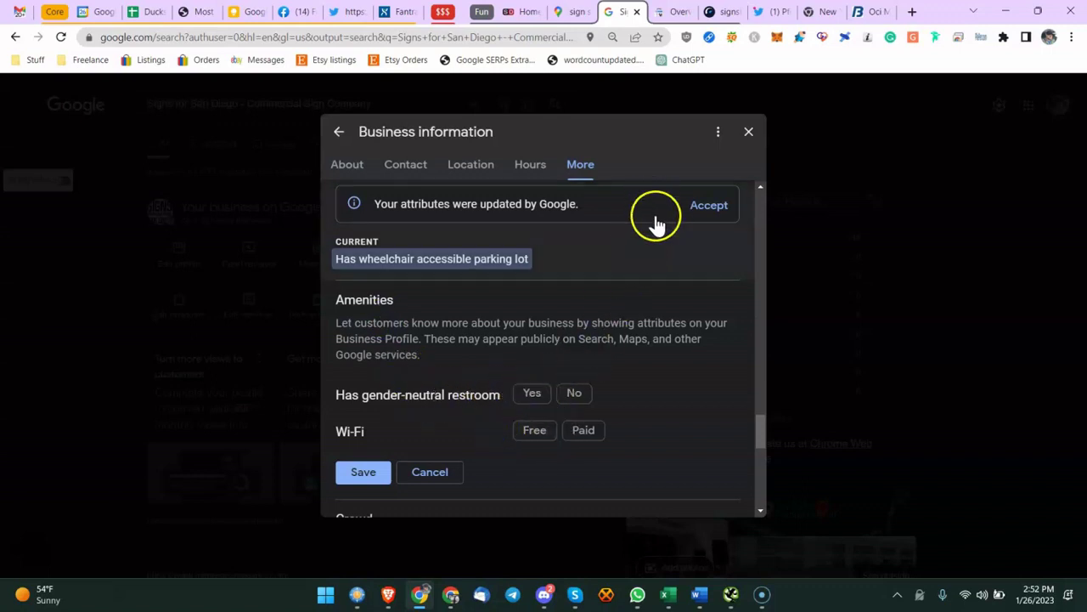
click(748, 133)
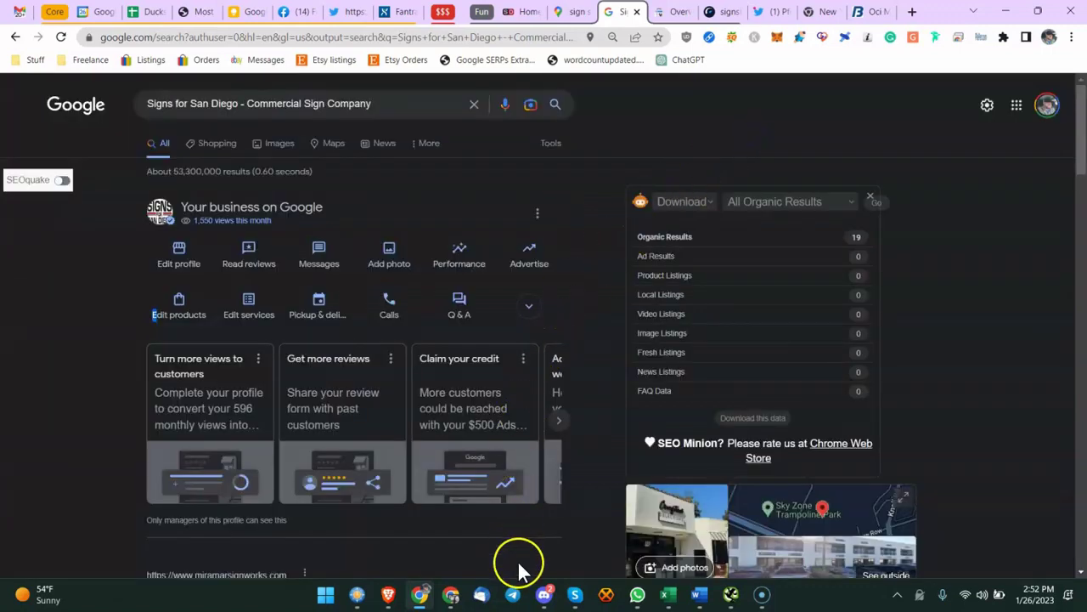
Step: Switch to the Excel audit sheet and go over the rows from Attributes and Call tracking to Reviews with responses
click(668, 594)
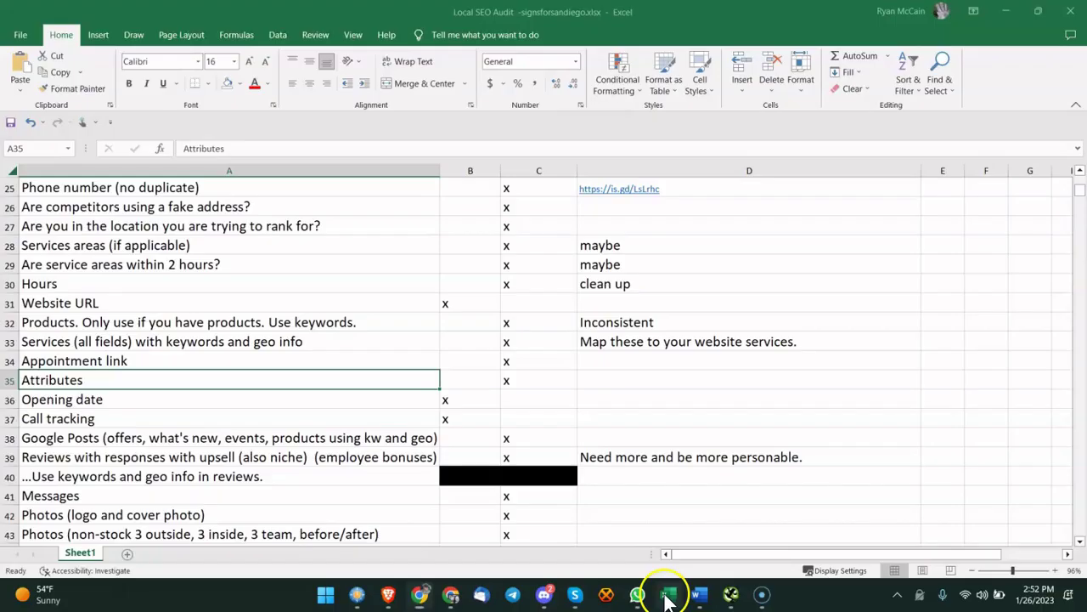
click(134, 416)
click(212, 373)
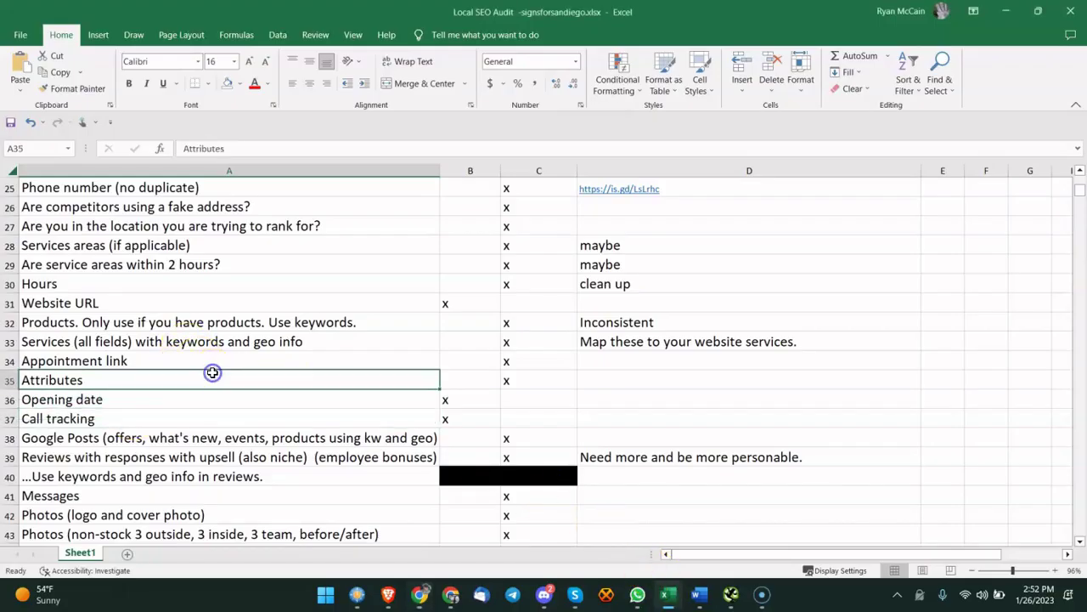
scroll(213, 374, down, 1)
click(242, 356)
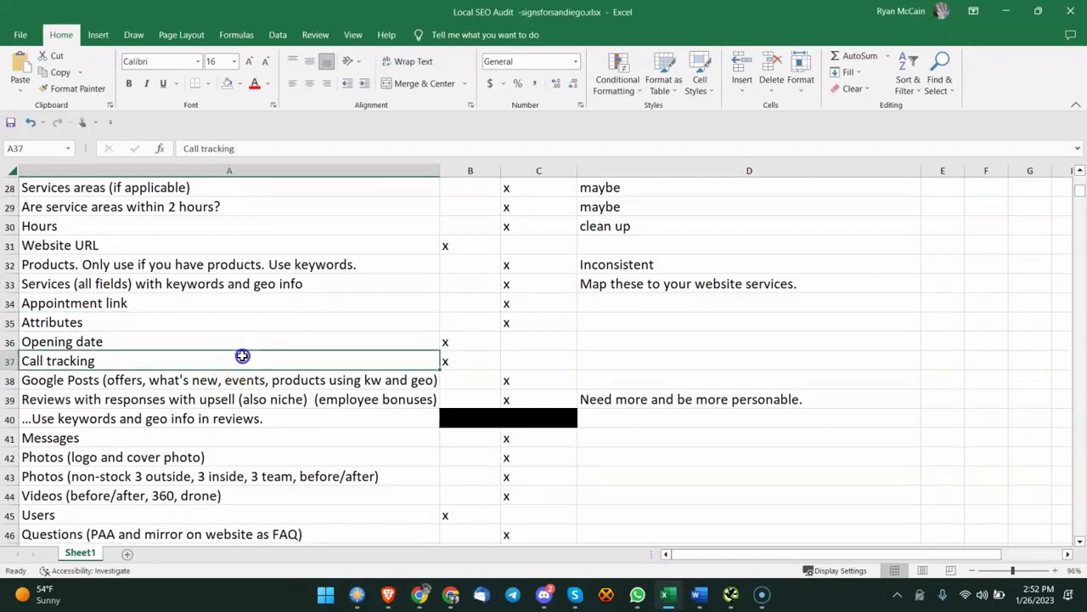
scroll(370, 347, down, 1)
click(364, 343)
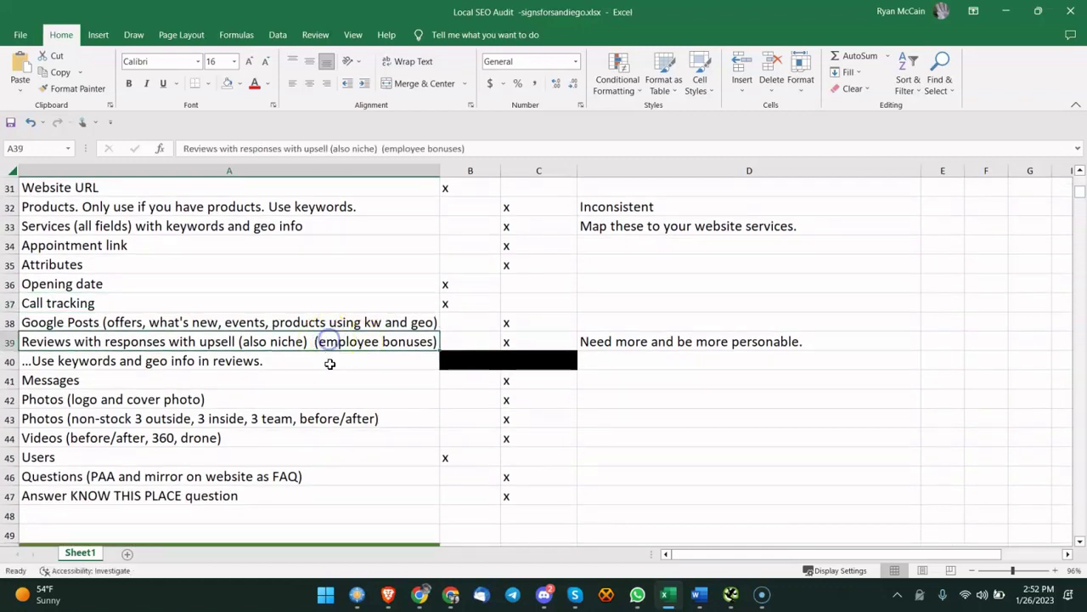
Step: Switch to Chrome, open the business profile's reviews and read through the customer reviews
click(421, 595)
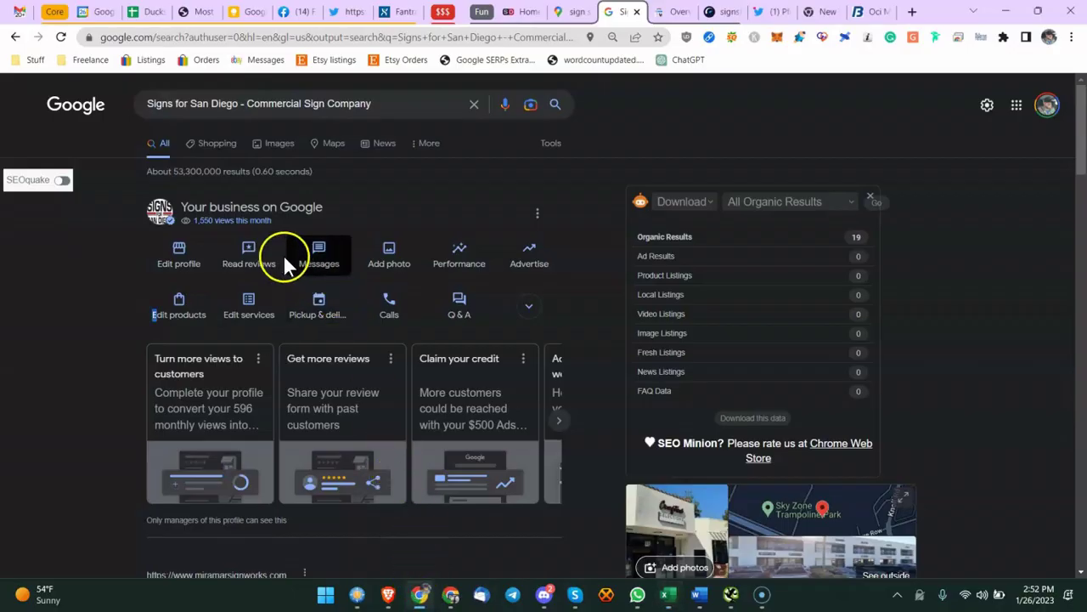
click(250, 255)
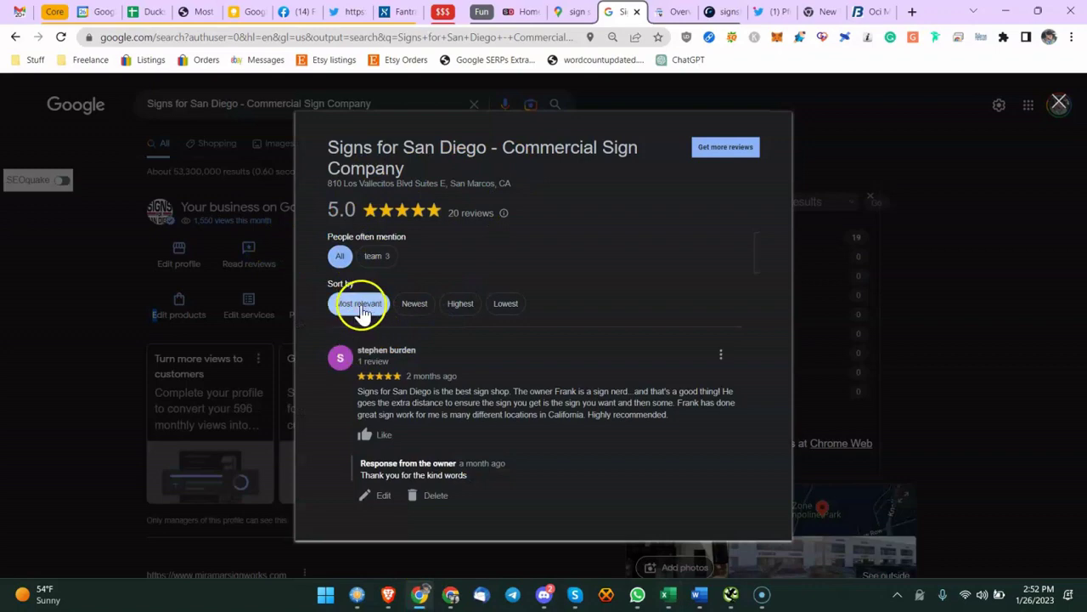
scroll(473, 369, down, 5)
scroll(462, 345, up, 5)
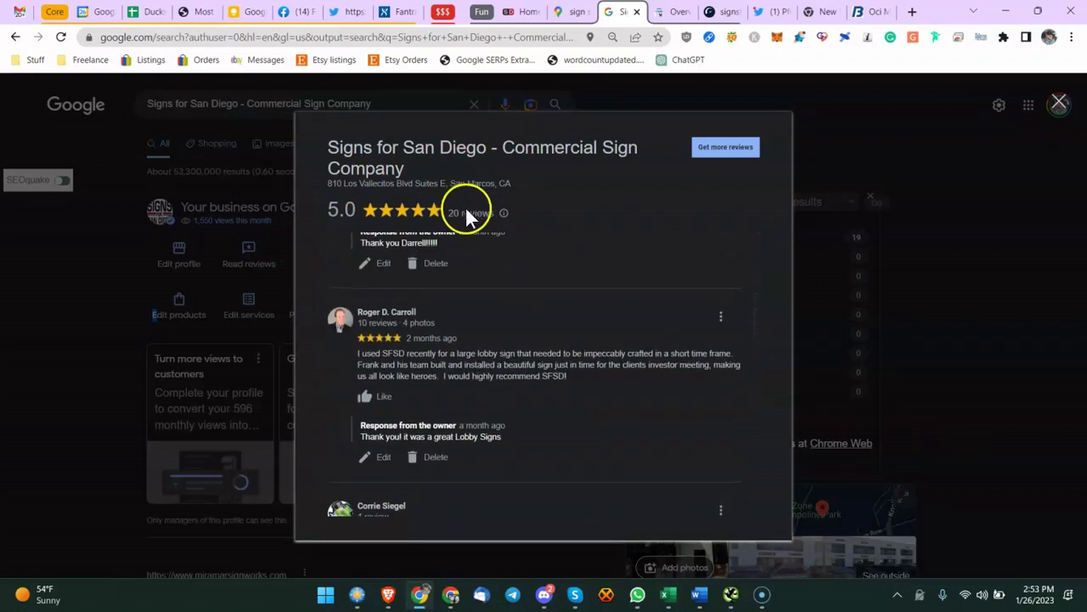
scroll(421, 336, down, 1)
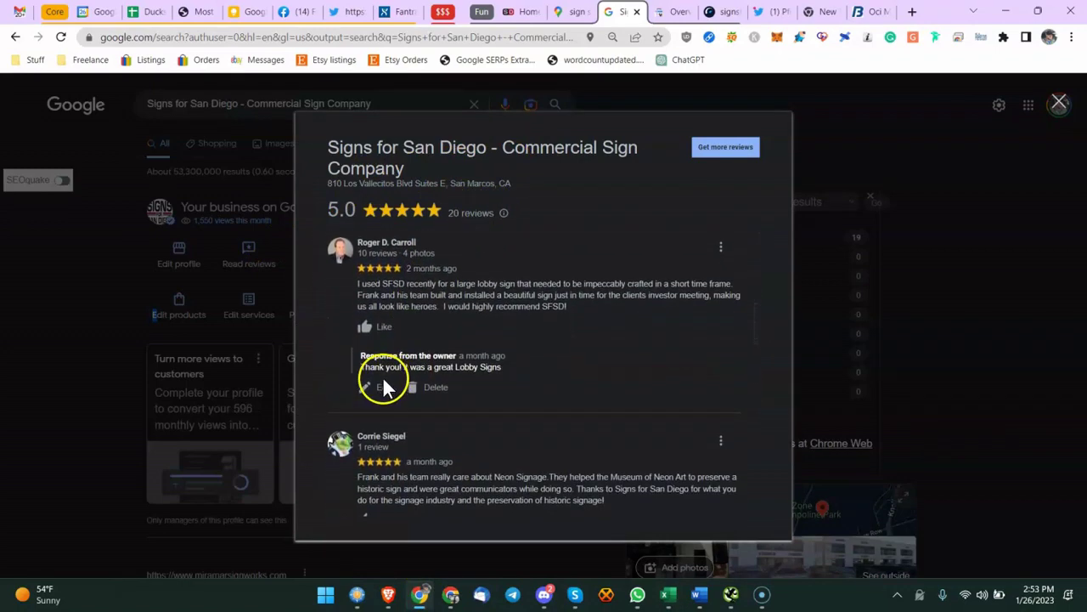
Step: Examine the owner's review responses, highlighting part of the reply about Lobby Signs, and close the reviews
drag(476, 367, 479, 367)
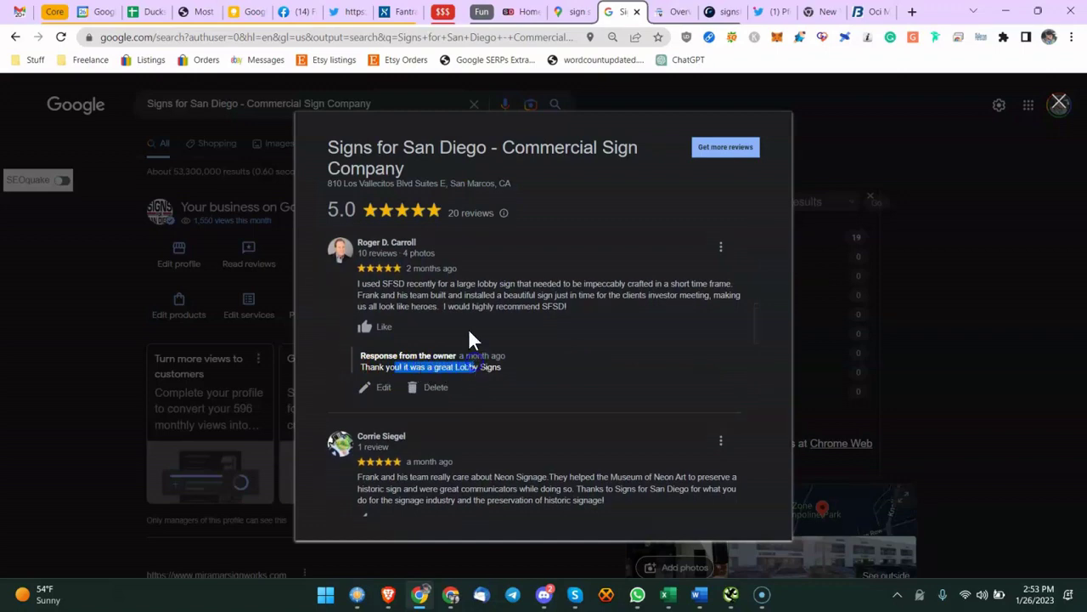
scroll(392, 331, down, 4)
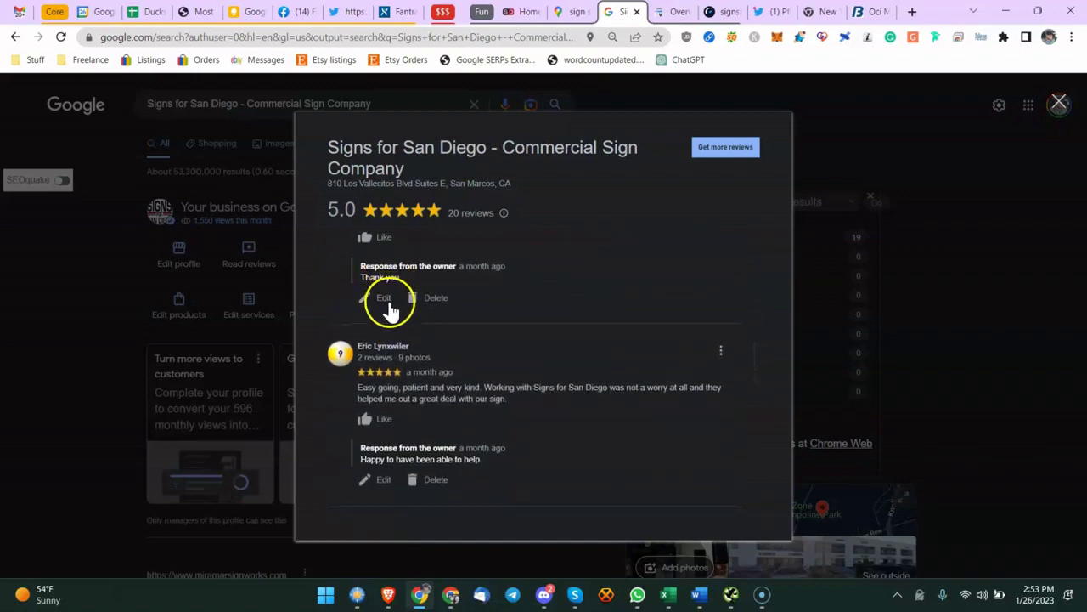
scroll(391, 308, up, 3)
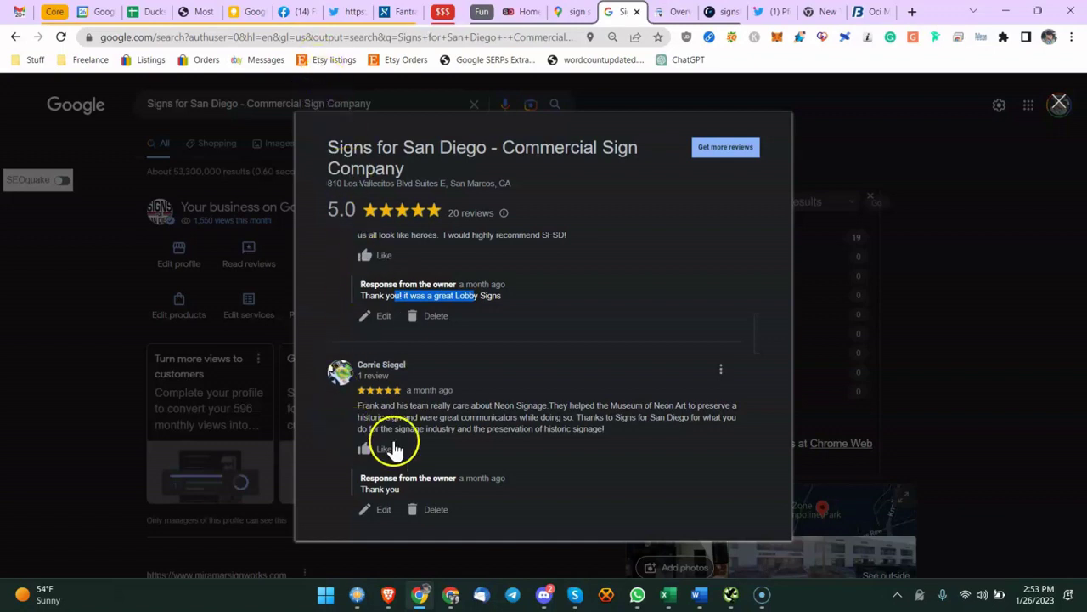
click(427, 292)
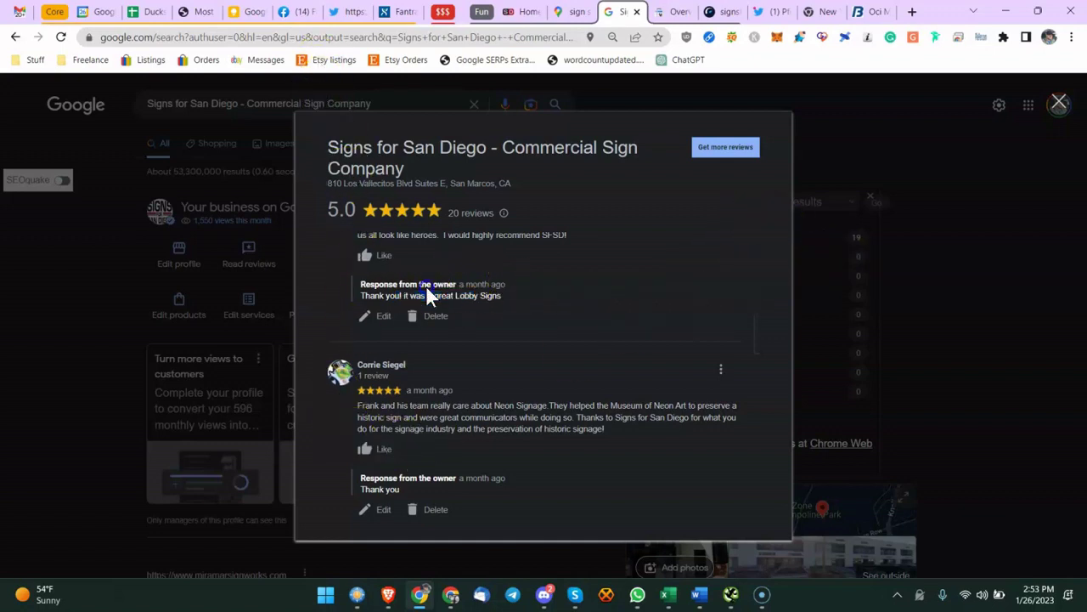
click(881, 389)
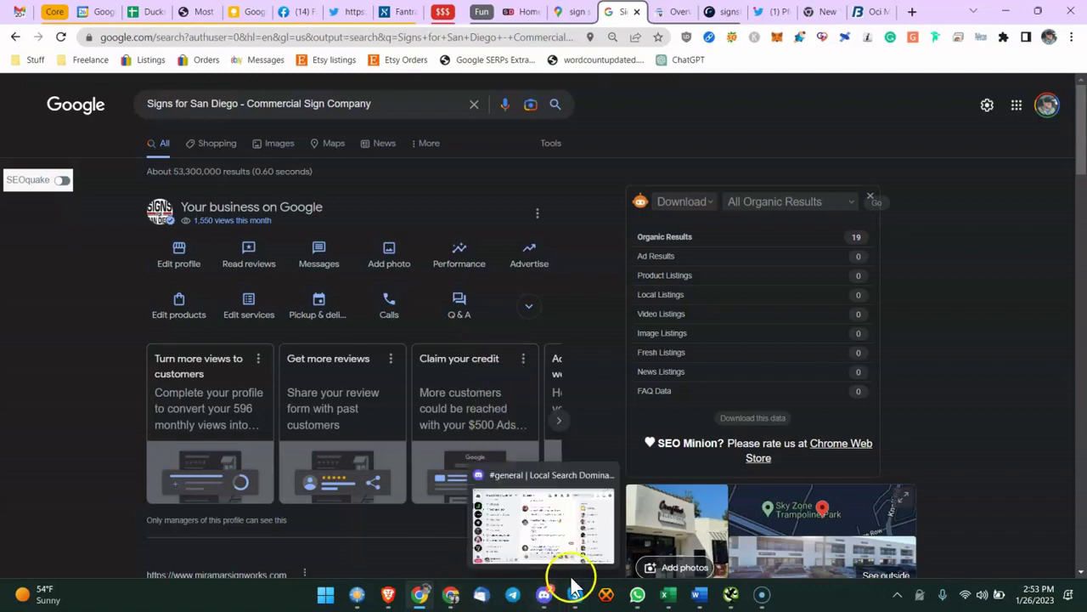
Step: Switch to the Excel audit sheet and go through the Google Posts, Reviews, keyword use, Photos and Messages rows
click(664, 597)
click(282, 325)
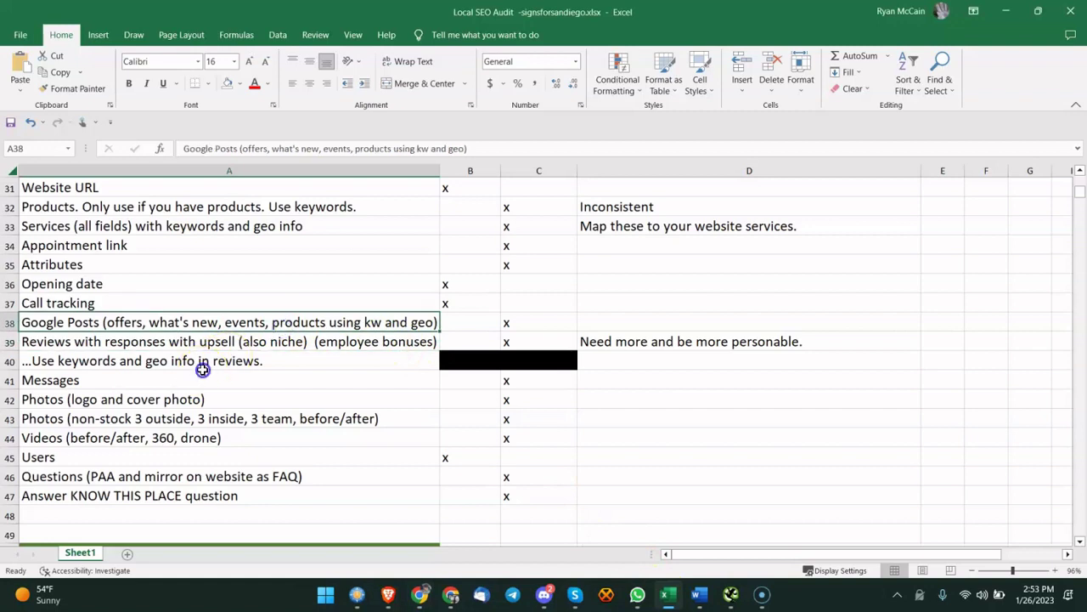
click(204, 372)
click(314, 323)
click(177, 340)
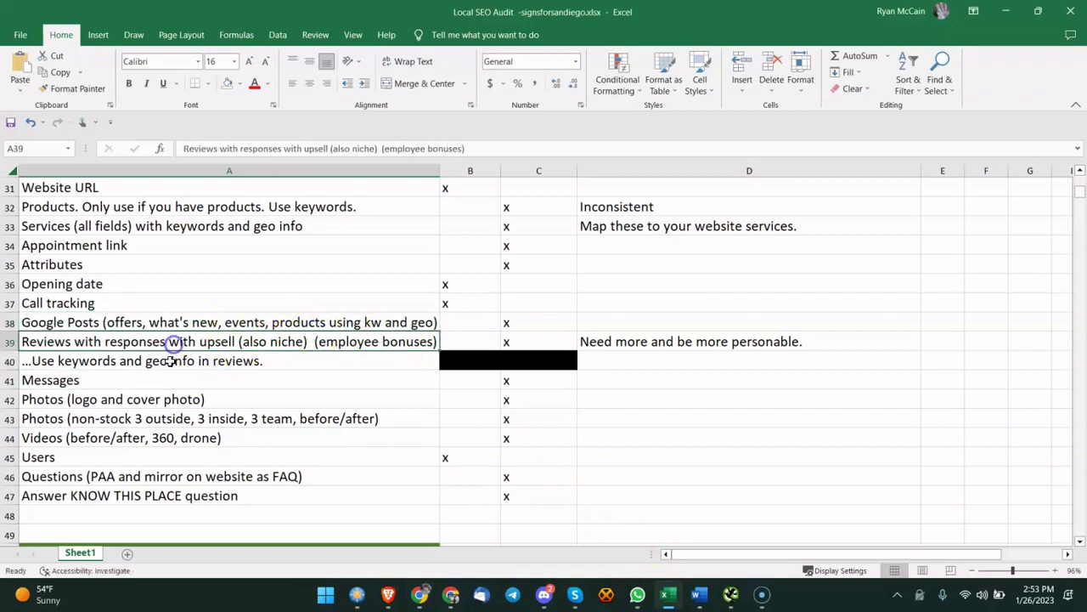
click(170, 361)
click(135, 393)
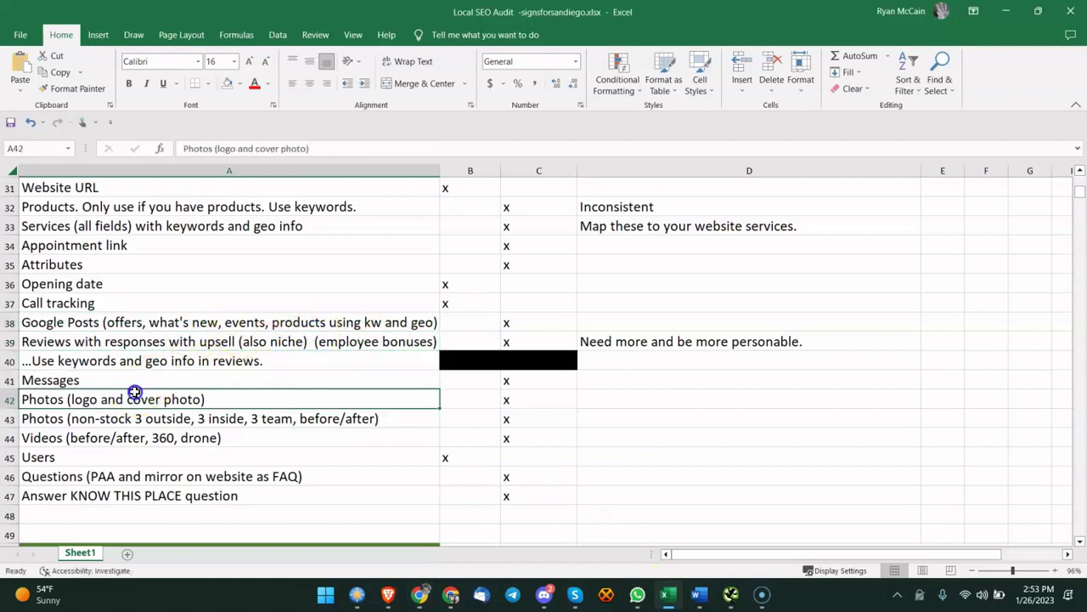
click(205, 379)
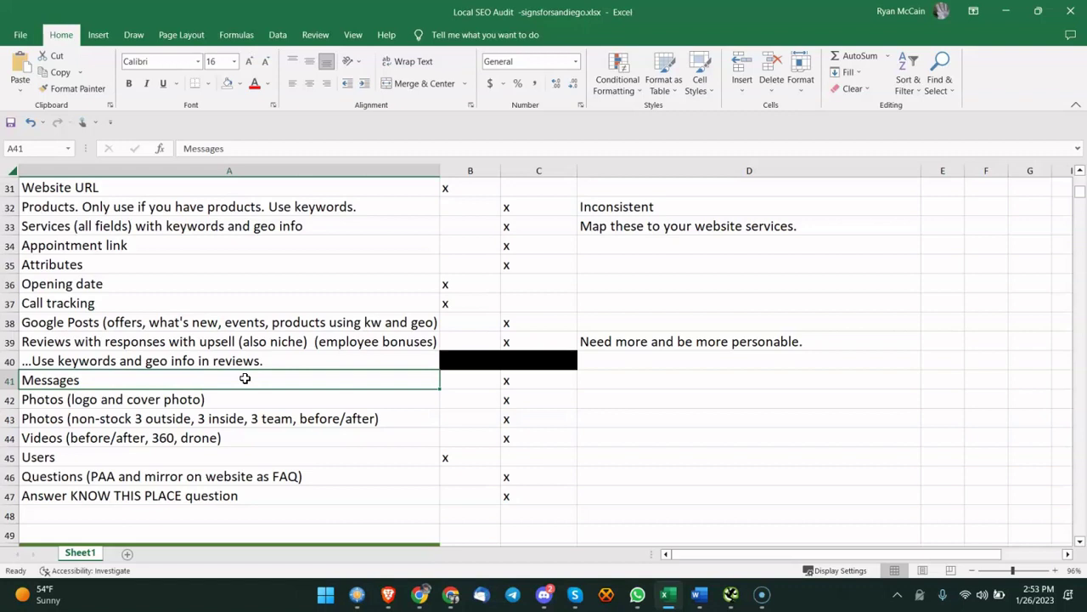
Step: Go over the Messages row and both Photos rows, for logo and cover photo and for non-stock photos, in the audit sheet
click(244, 406)
click(317, 403)
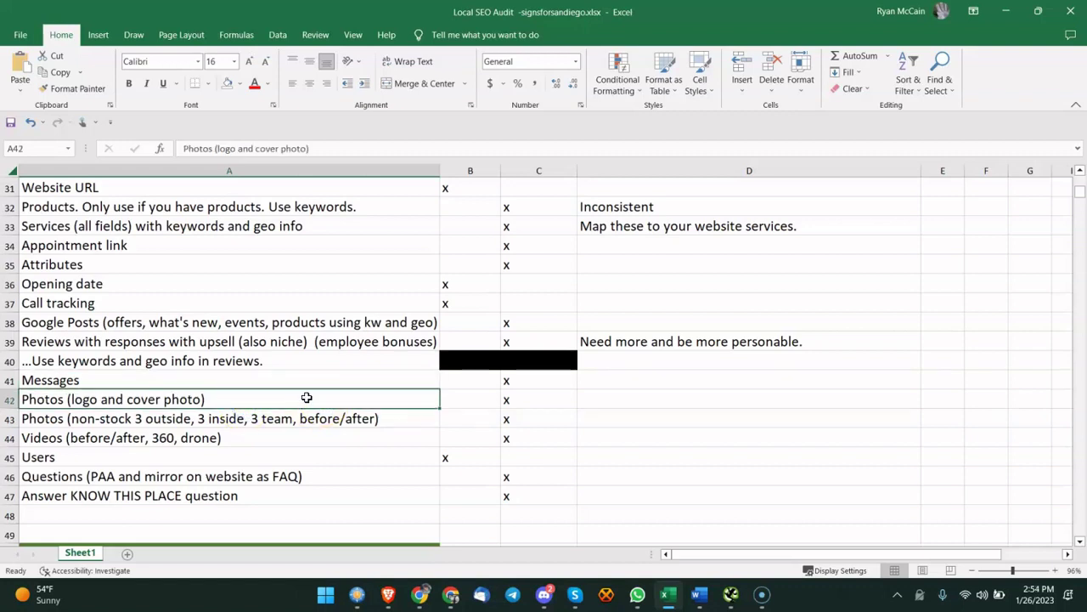
click(304, 382)
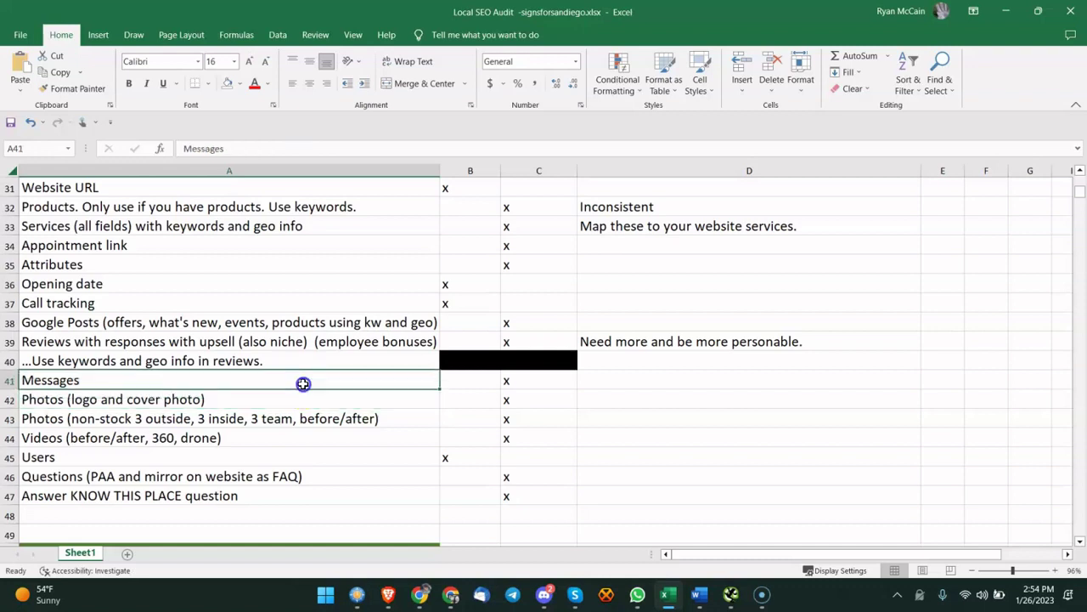
click(289, 398)
click(272, 417)
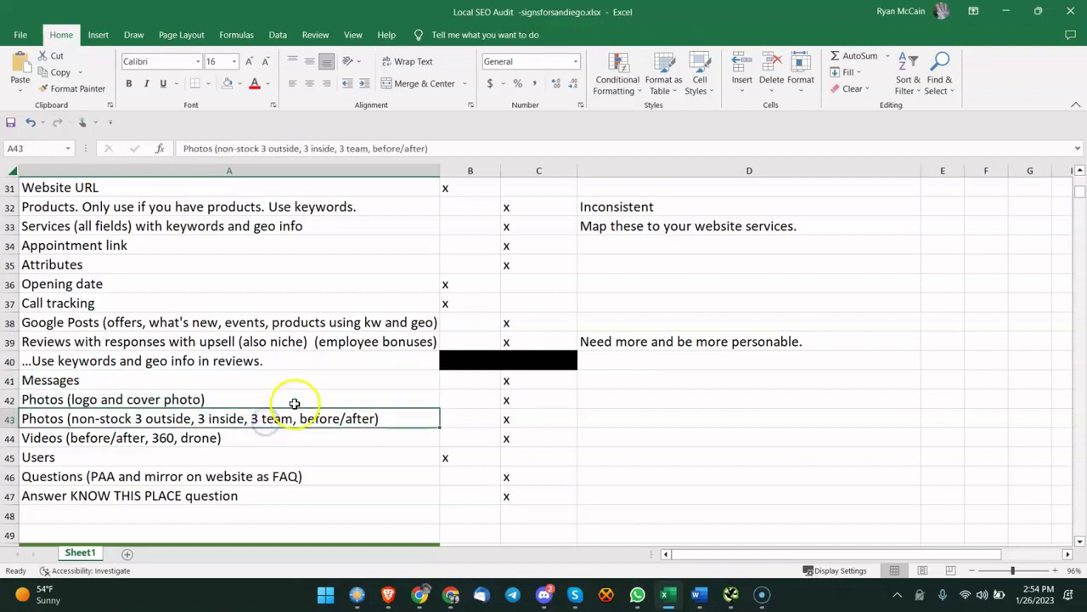
click(294, 398)
click(272, 420)
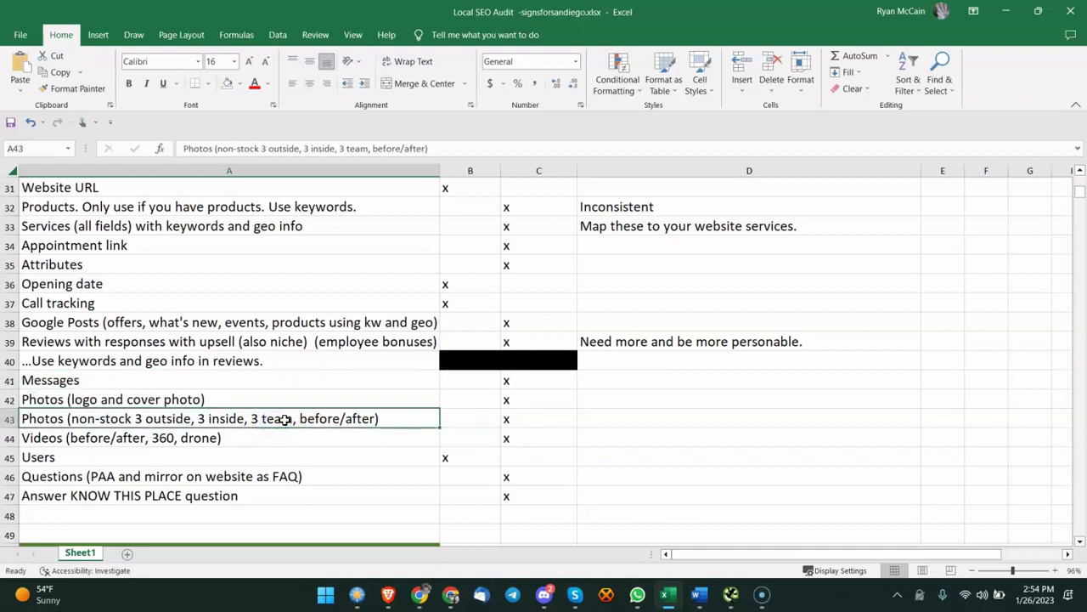
Step: Go over the Videos (before/after, 360, drone) row with its mark and the Users row in the audit sheet
click(286, 445)
click(290, 449)
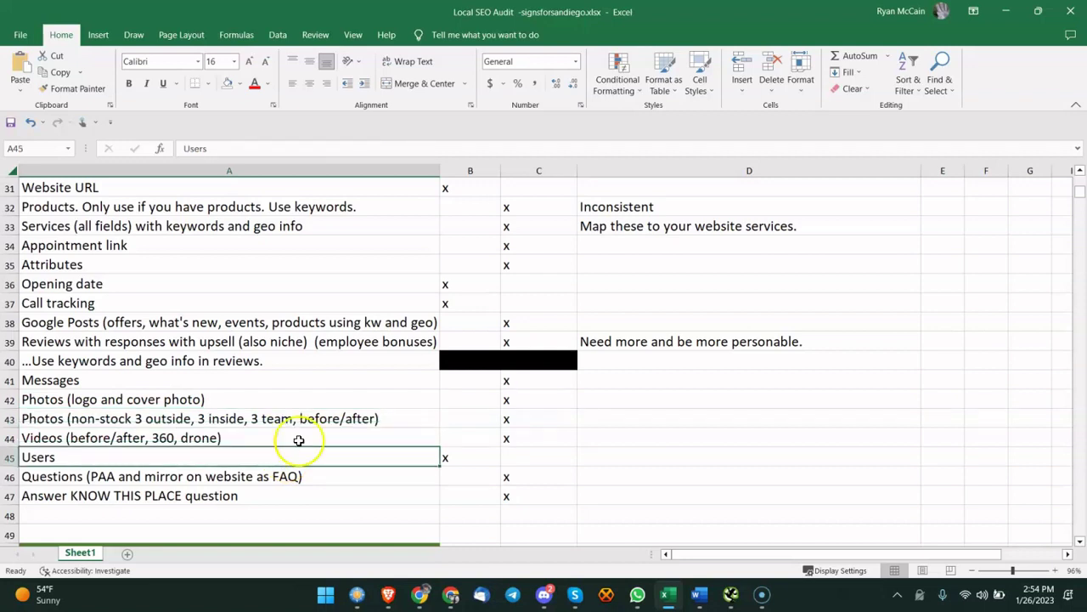
click(331, 395)
click(316, 451)
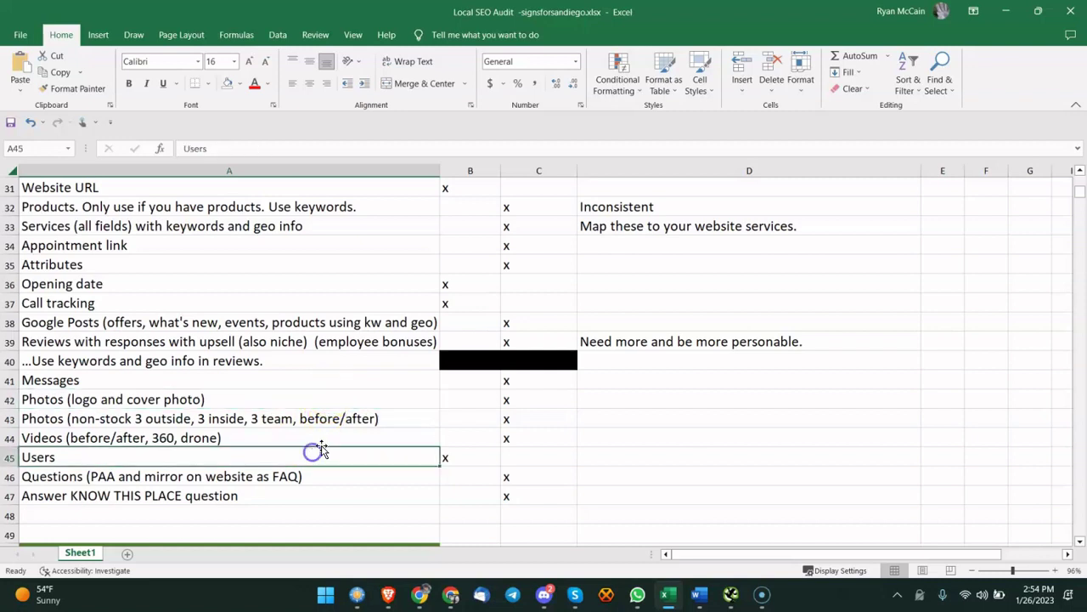
click(363, 420)
click(302, 435)
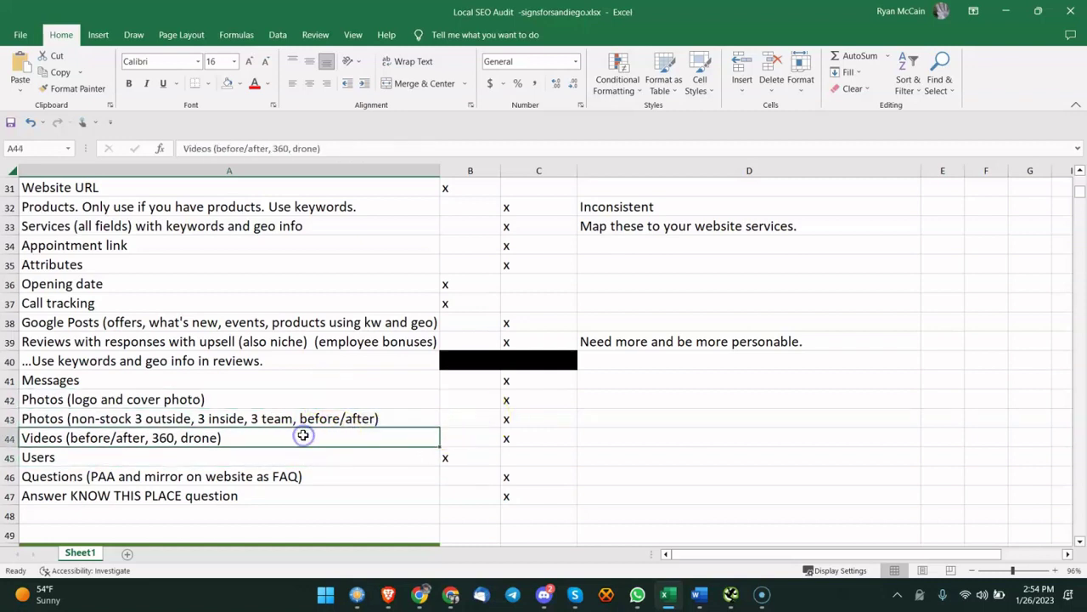
click(527, 449)
click(531, 438)
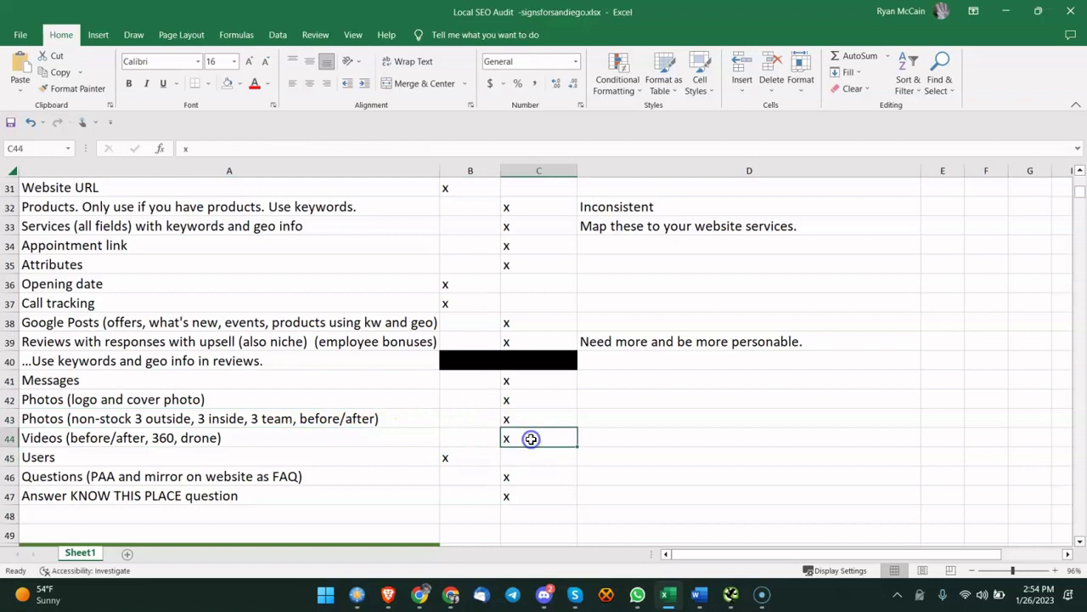
click(417, 434)
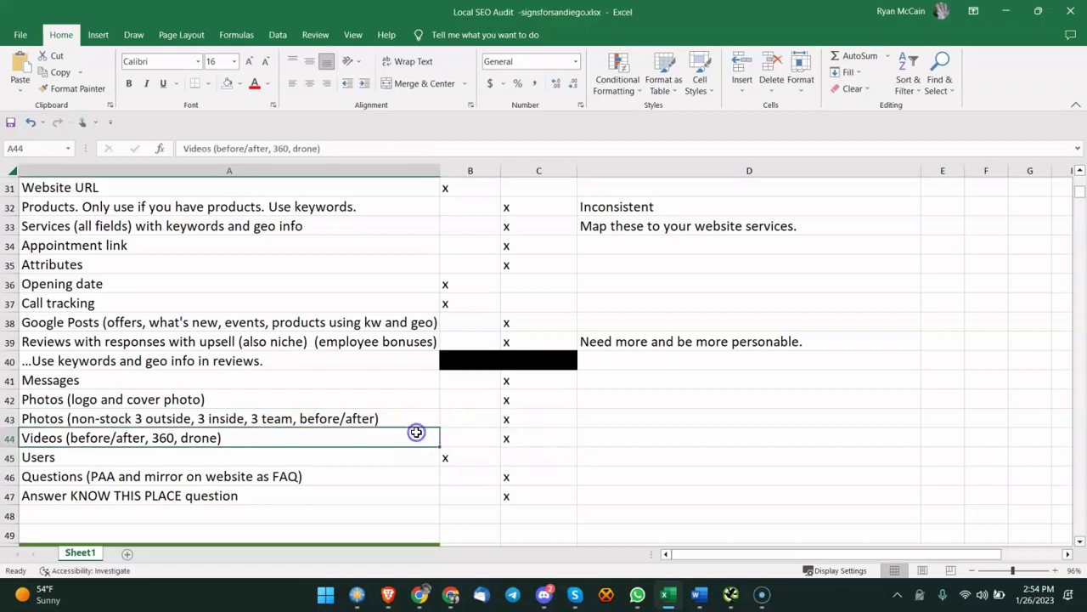
click(364, 456)
Step: Switch to Chrome, view the managers list in the Business Profile settings, and return to the settings overview
click(420, 592)
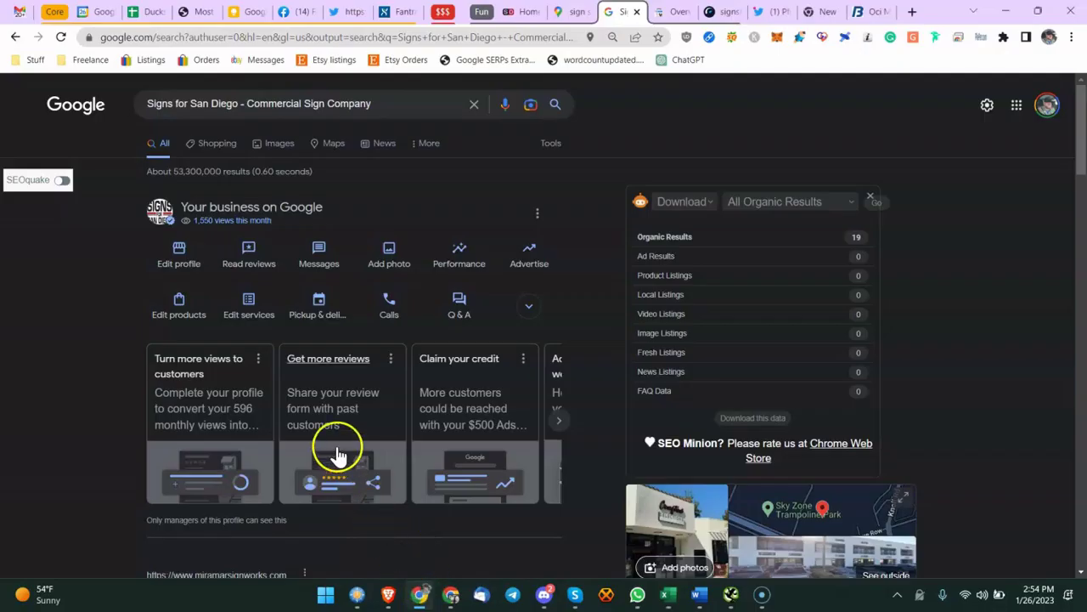
click(537, 214)
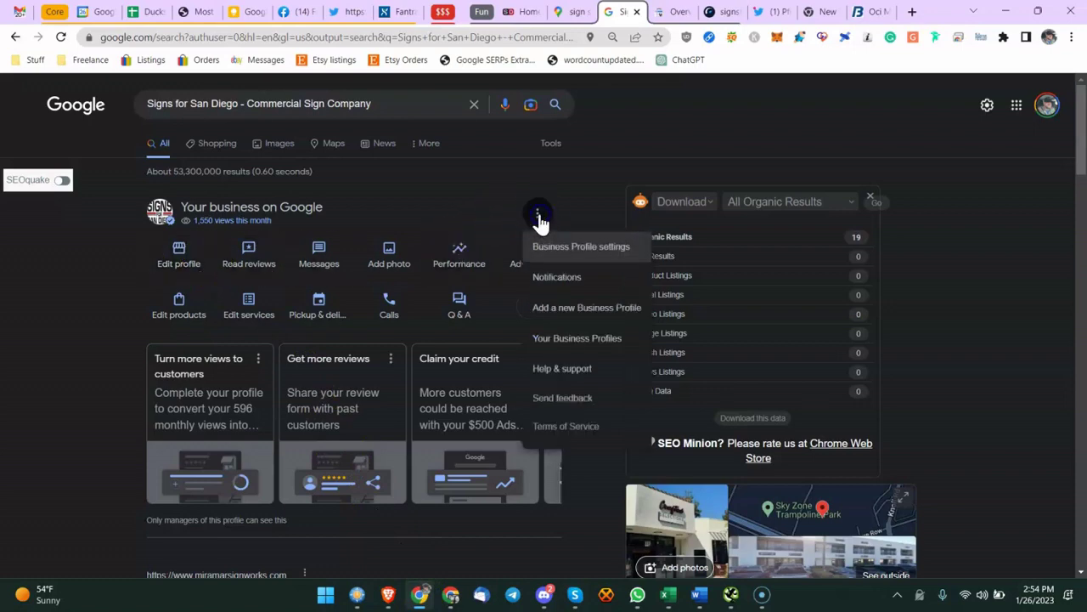
click(557, 248)
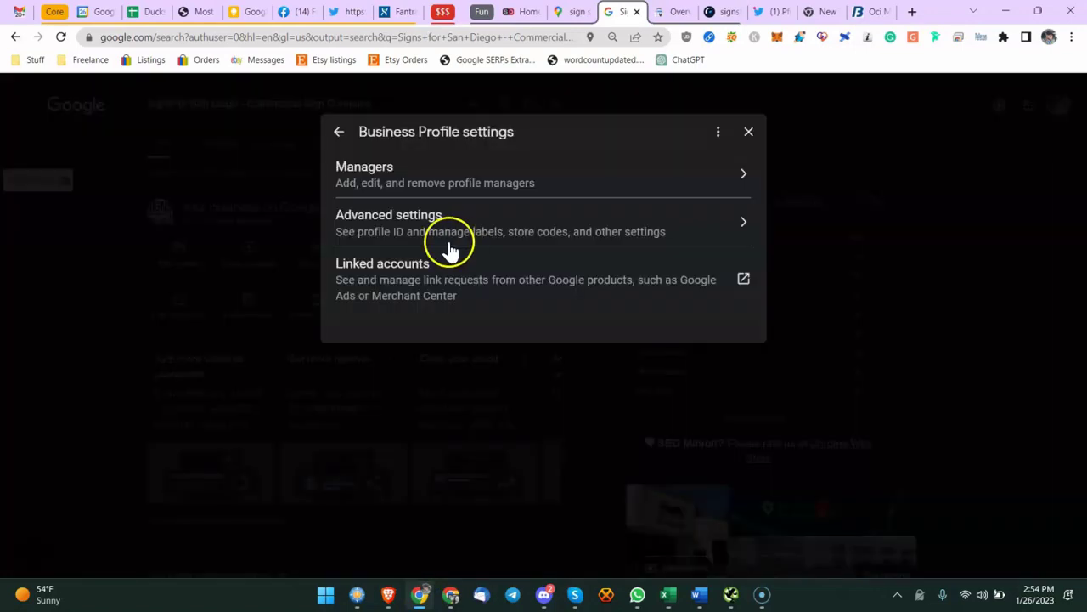
click(408, 178)
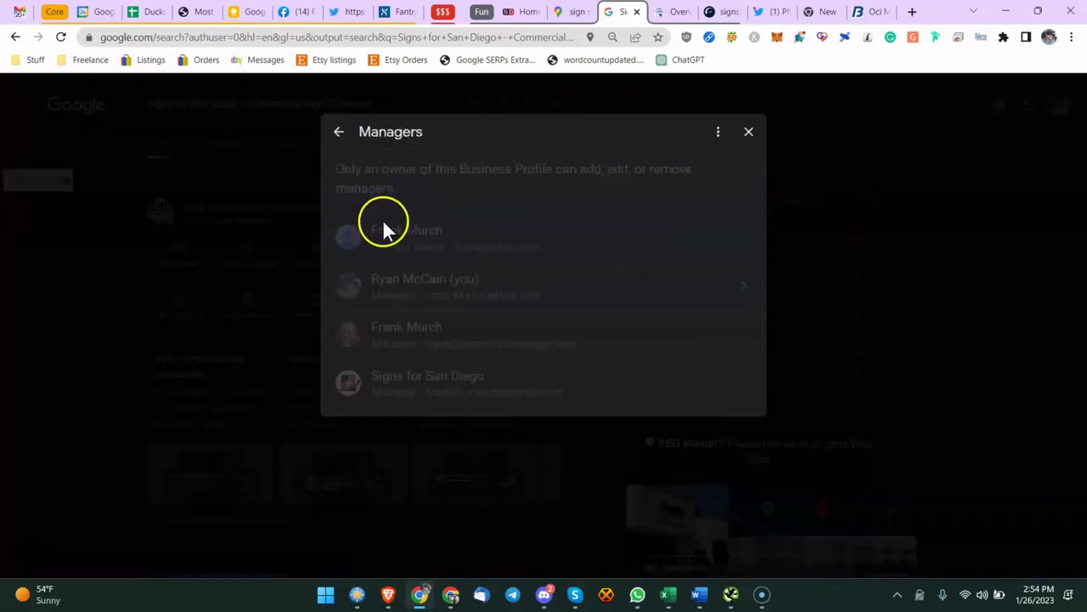
click(337, 134)
Step: Switch to the Excel audit sheet and go over the Messages, Users and Questions (PAA and mirror on website as FAQ) rows
click(668, 594)
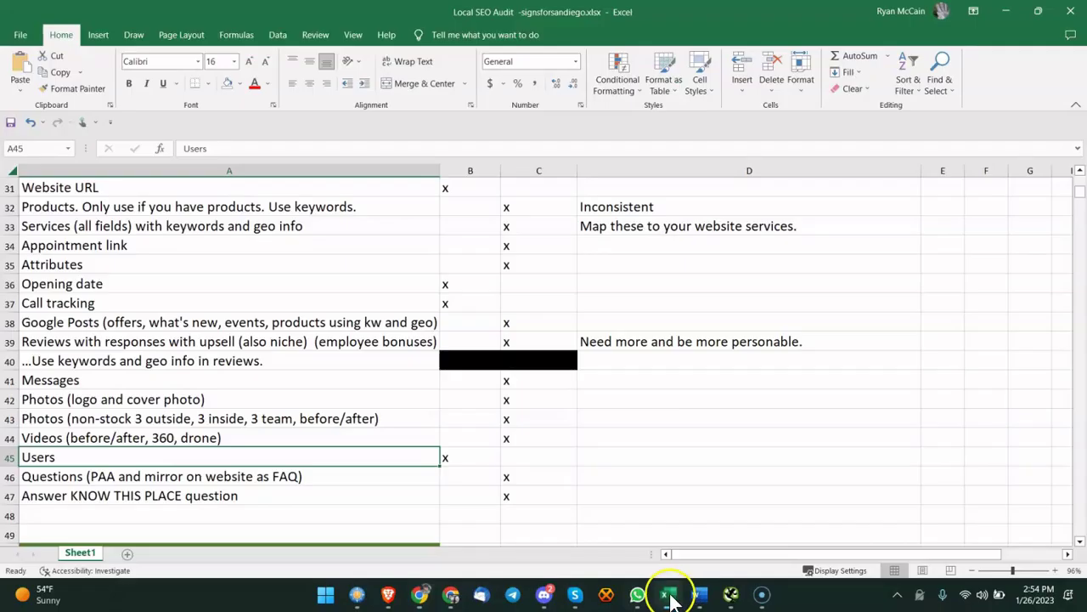
click(288, 373)
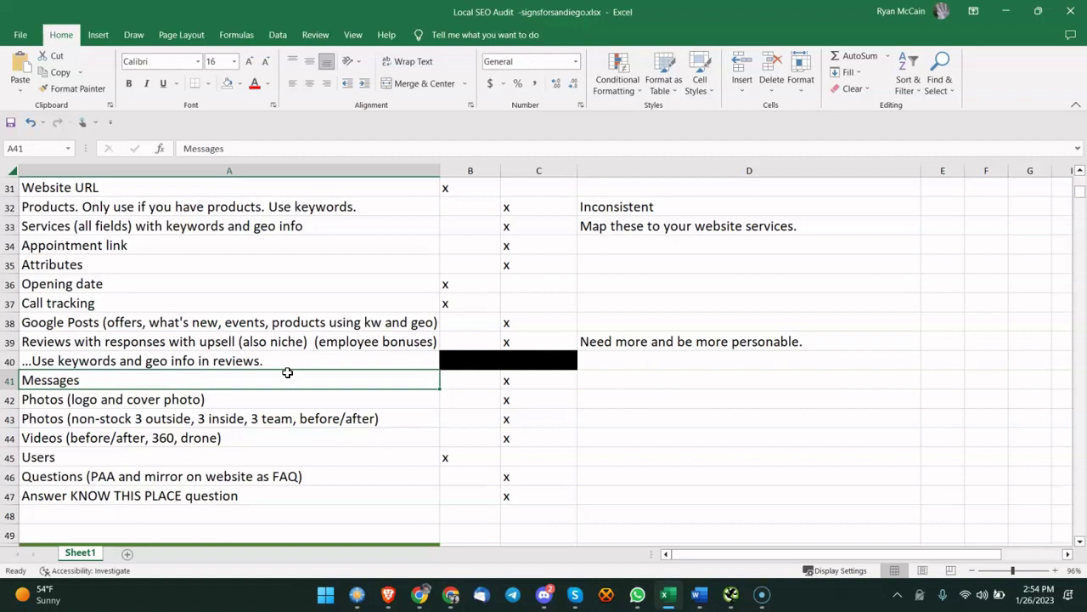
click(284, 451)
scroll(287, 450, down, 1)
click(173, 418)
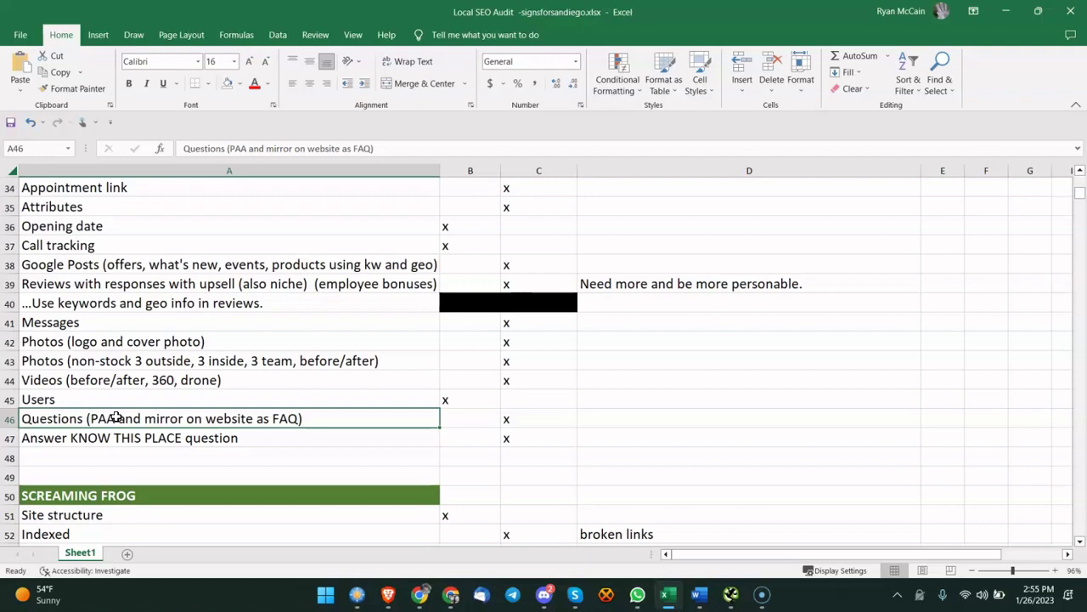
Step: Look back over the business profile rows of the audit sheet and go to Site structure in the SCREAMING FROG section
scroll(255, 357, down, 4)
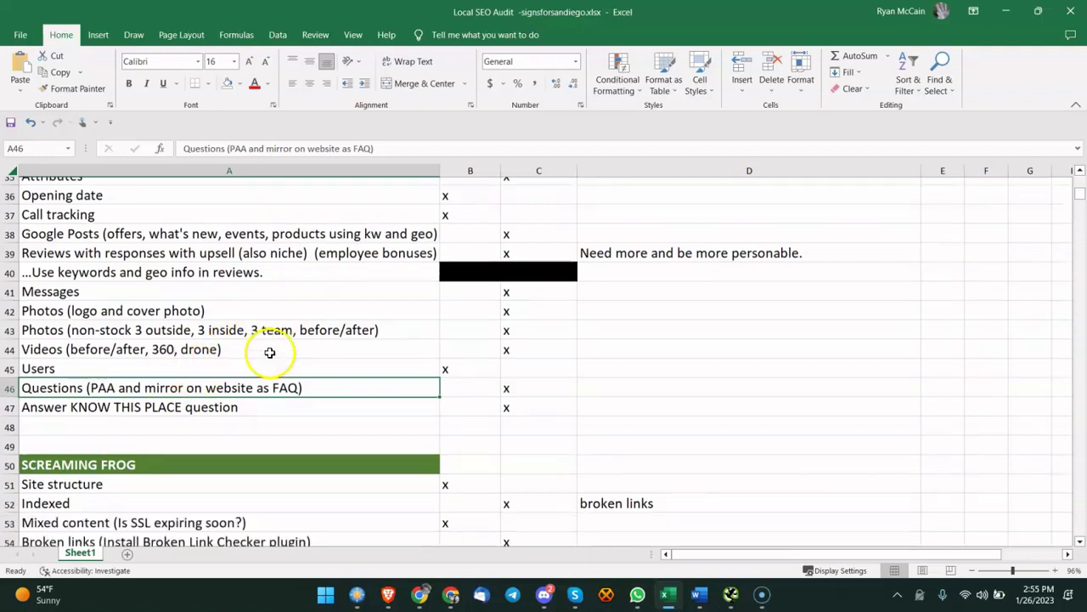
scroll(247, 288, up, 8)
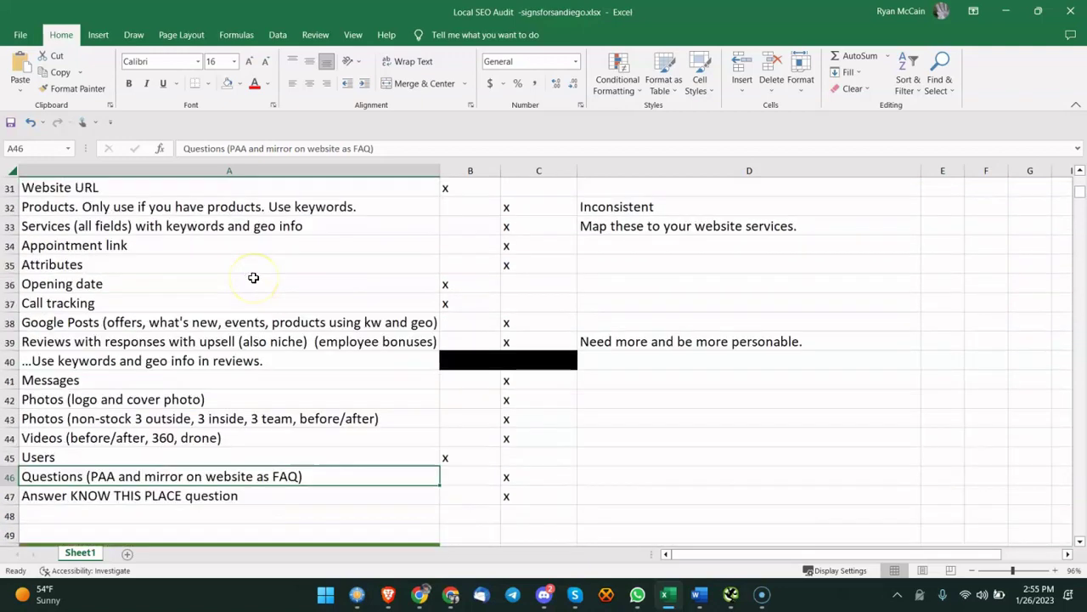
scroll(445, 250, up, 3)
scroll(443, 254, down, 10)
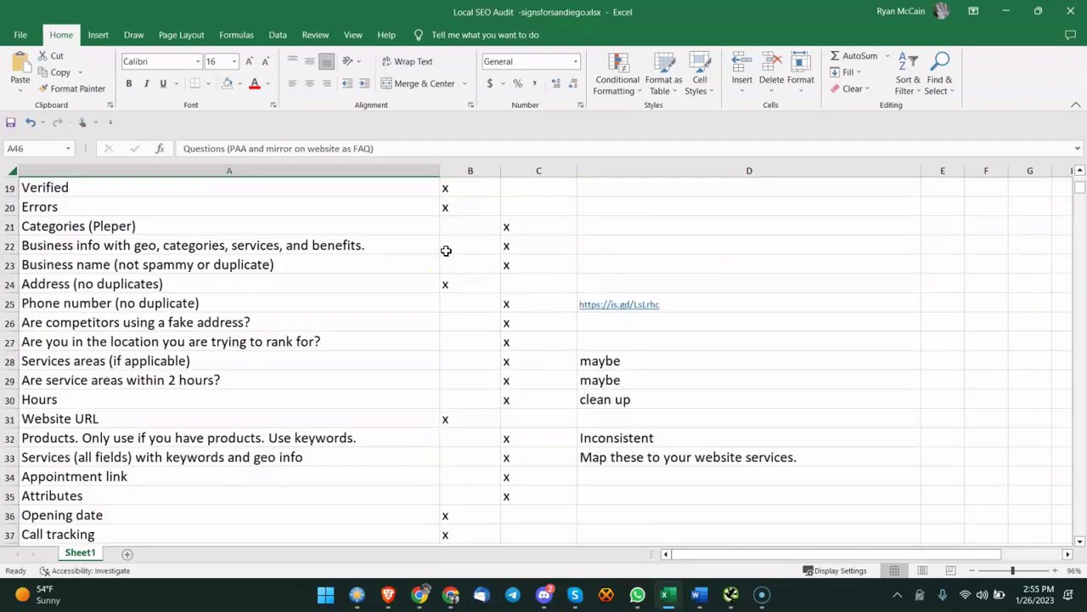
scroll(438, 257, down, 1)
click(238, 283)
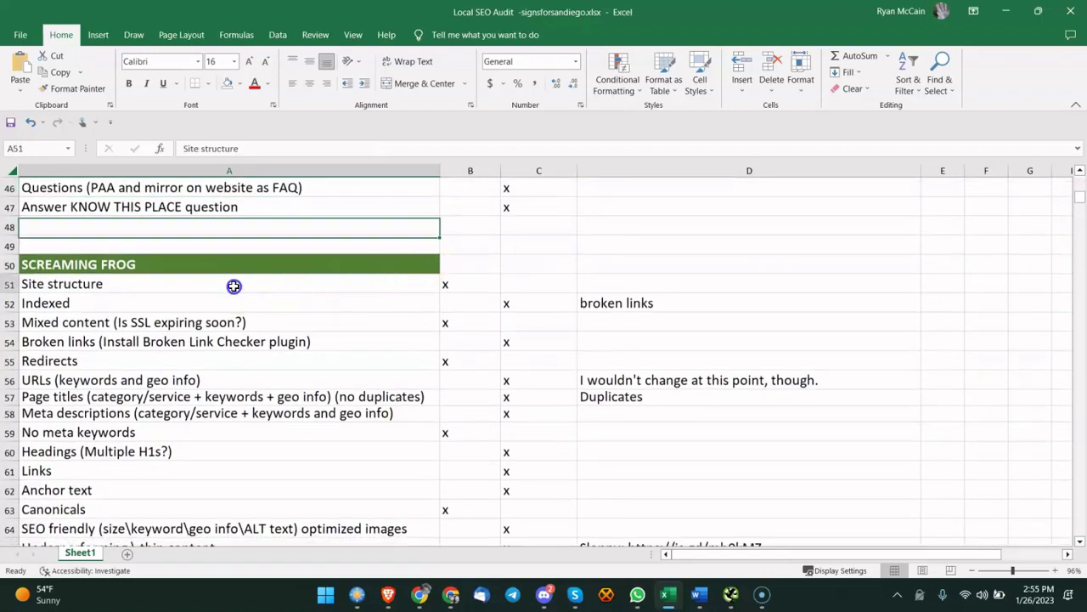
scroll(266, 284, down, 1)
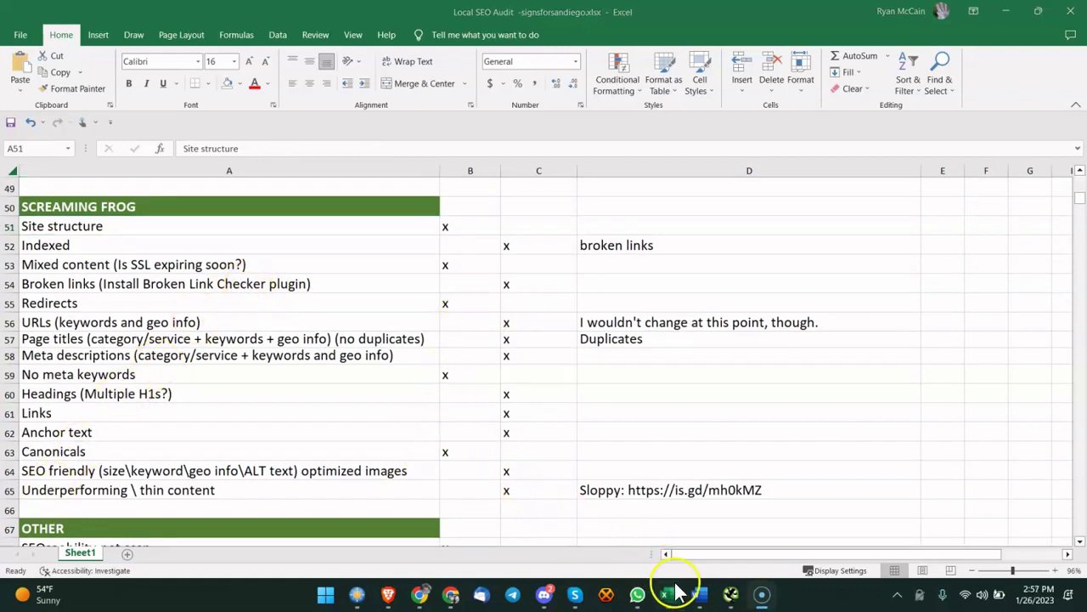
Step: Switch to Screaming Frog, view the crawl's site structure and inspect internal HTML pages such as retrofit-to-led and san-diego-ca-signs
click(731, 593)
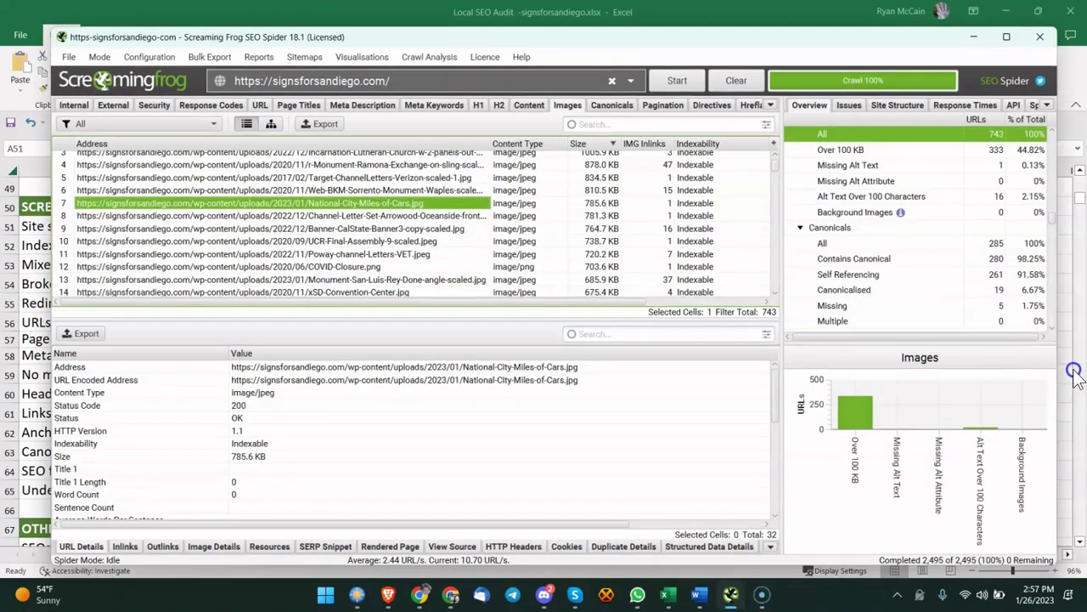
click(897, 105)
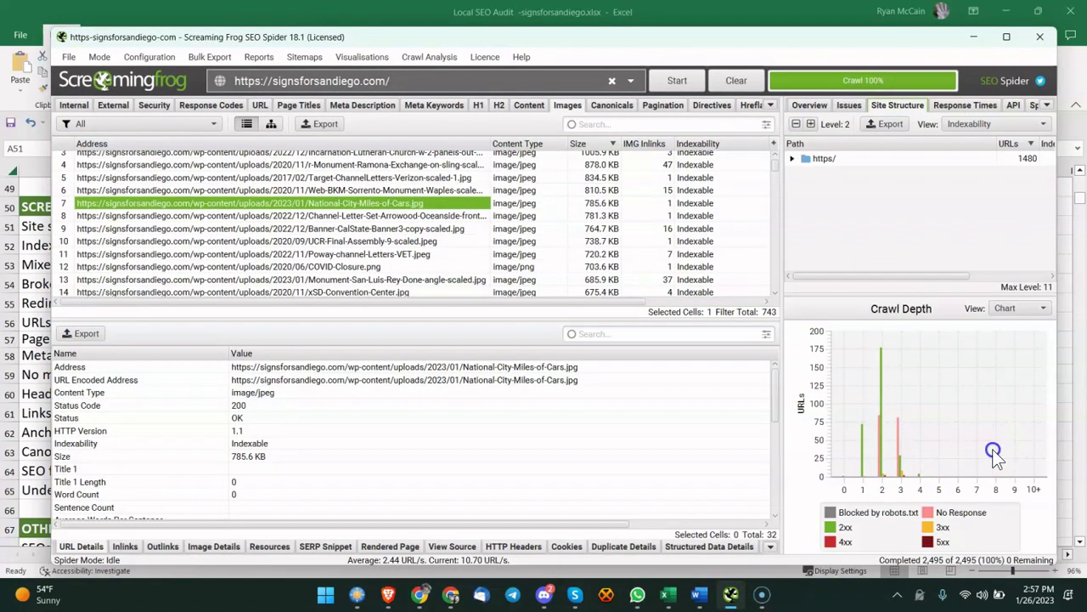
click(74, 105)
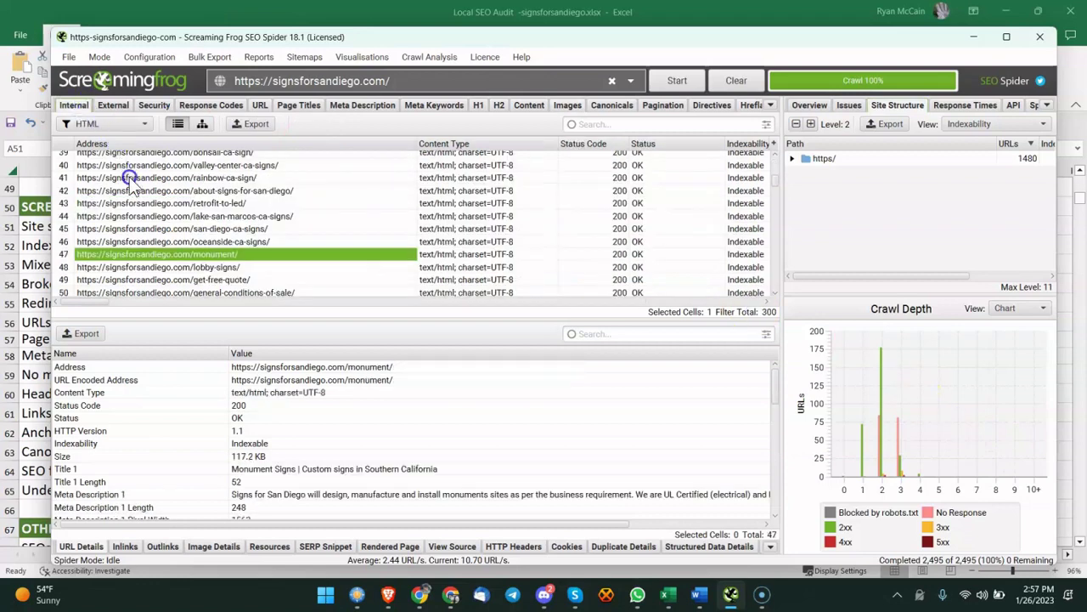
click(191, 180)
click(221, 189)
click(219, 203)
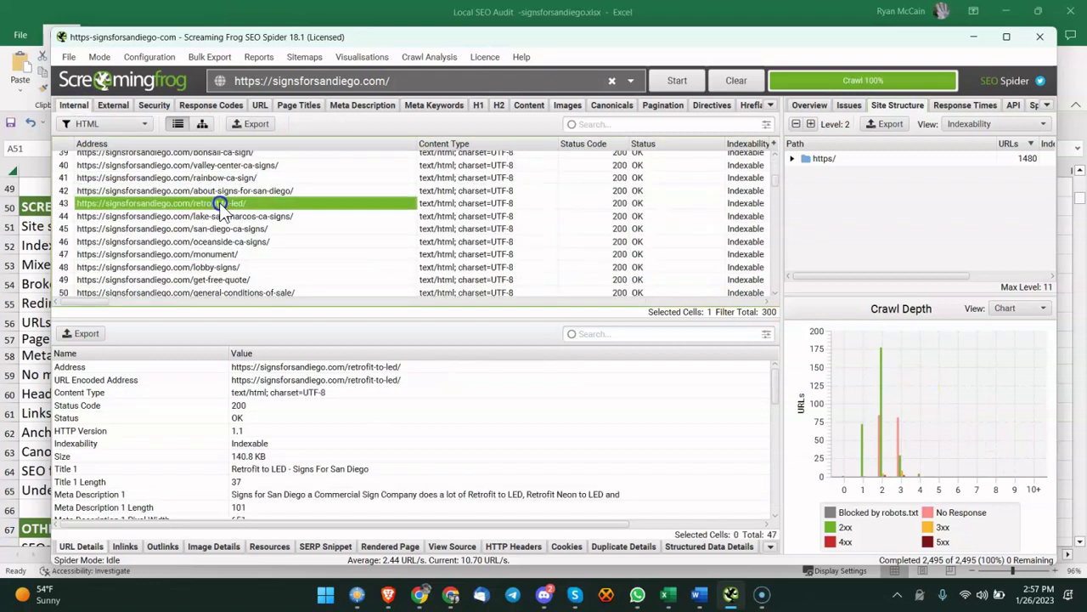
click(211, 229)
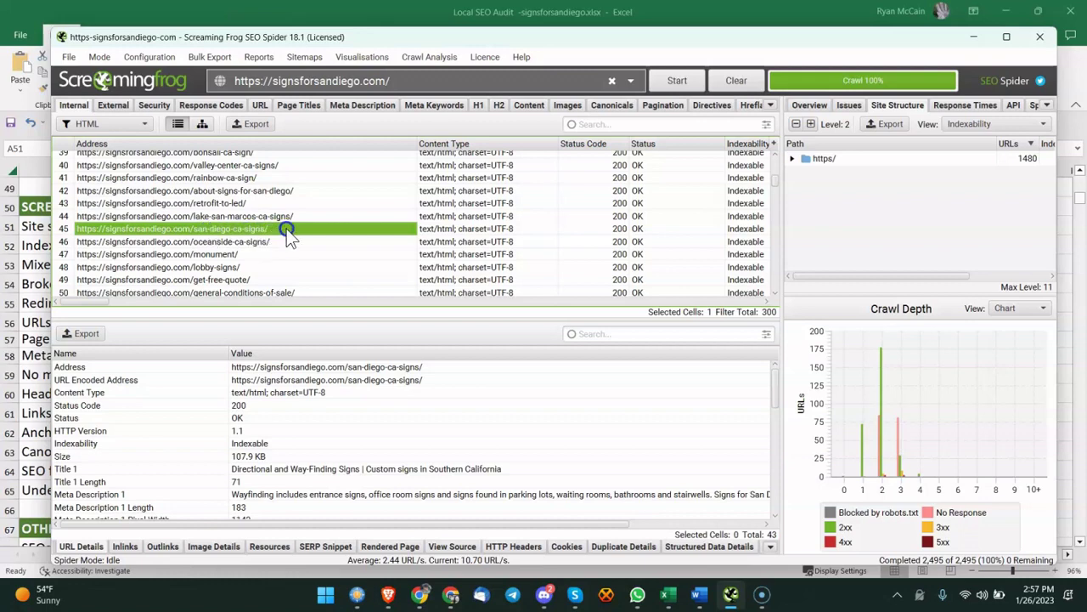
scroll(287, 235, down, 1)
Step: Shift the Screaming Frog window to uncover the audit sheet's row labels and check the indexability of the about-signs-for-san-diego page
drag(343, 37, 659, 50)
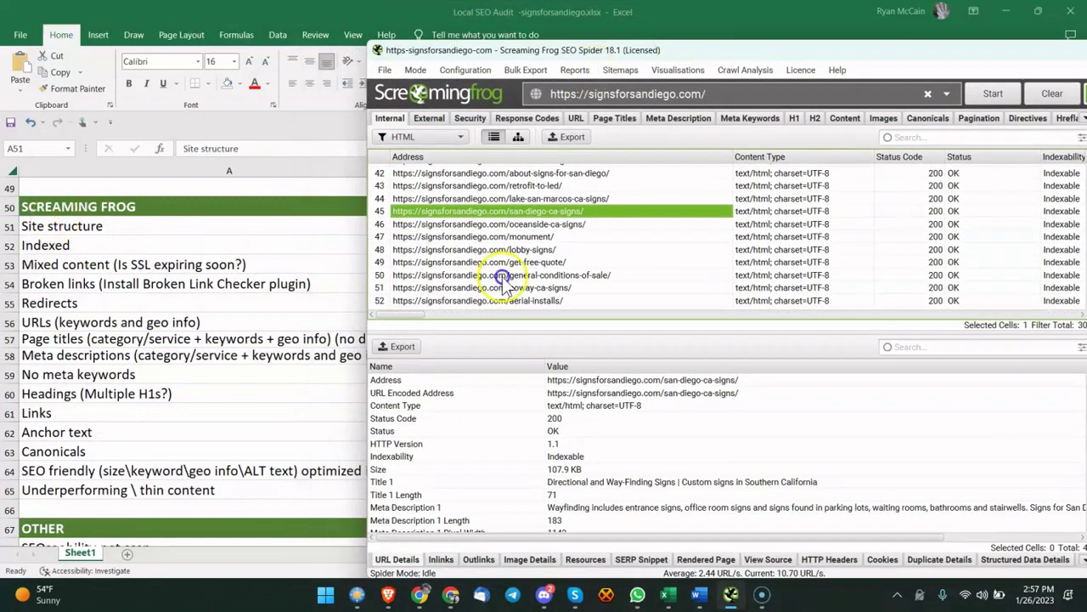
drag(732, 51, 510, 79)
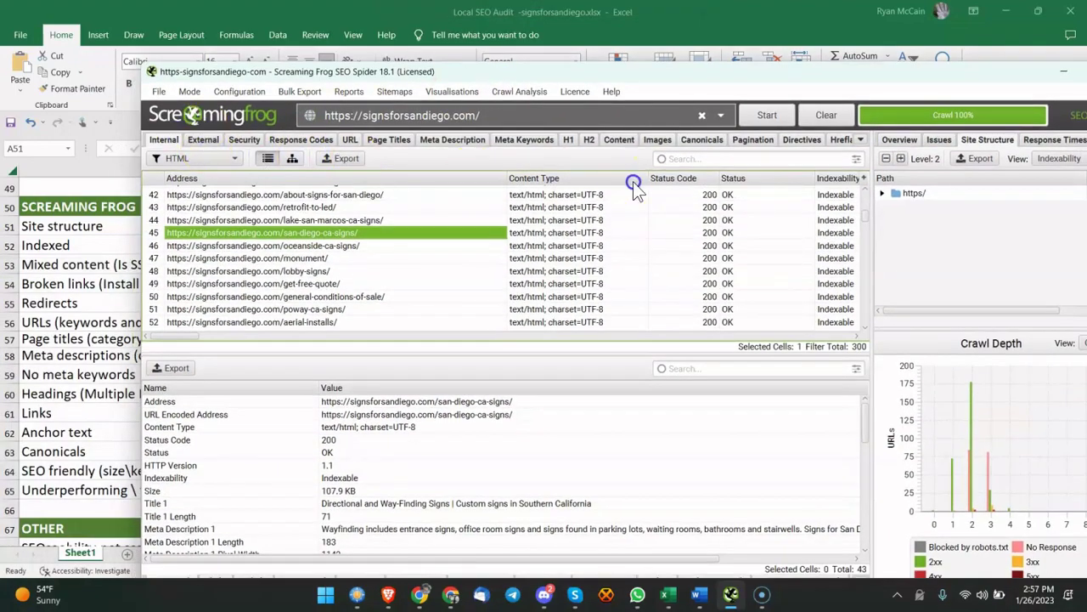
click(835, 196)
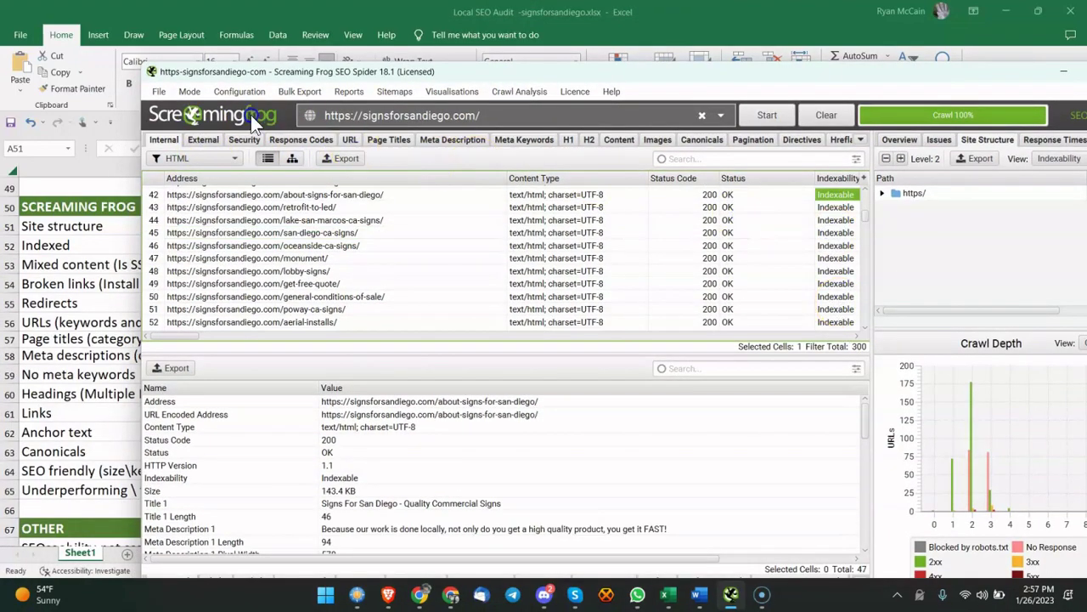
Step: Check the crawl's response codes for Client Error (4xx) URLs and Server Error (5xx) URLs
click(321, 141)
click(208, 158)
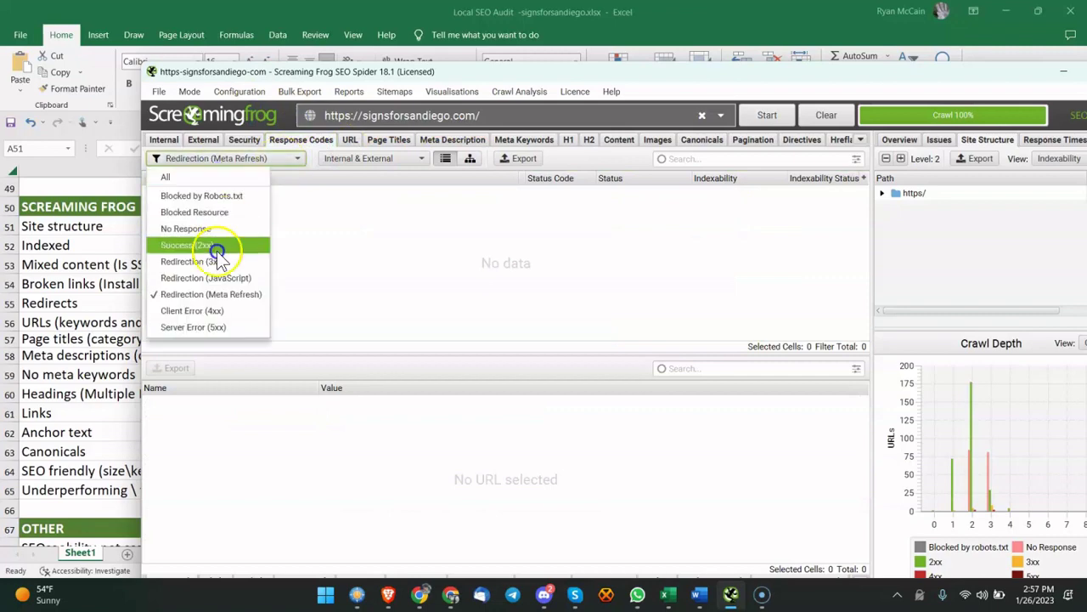
click(205, 312)
drag(291, 209, 293, 244)
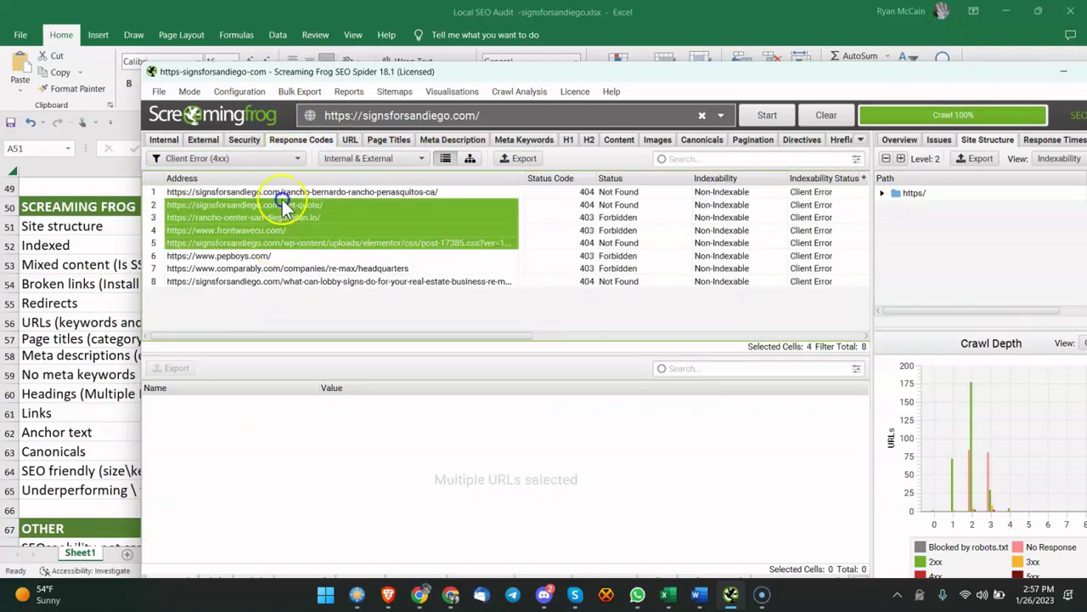
click(259, 159)
click(199, 325)
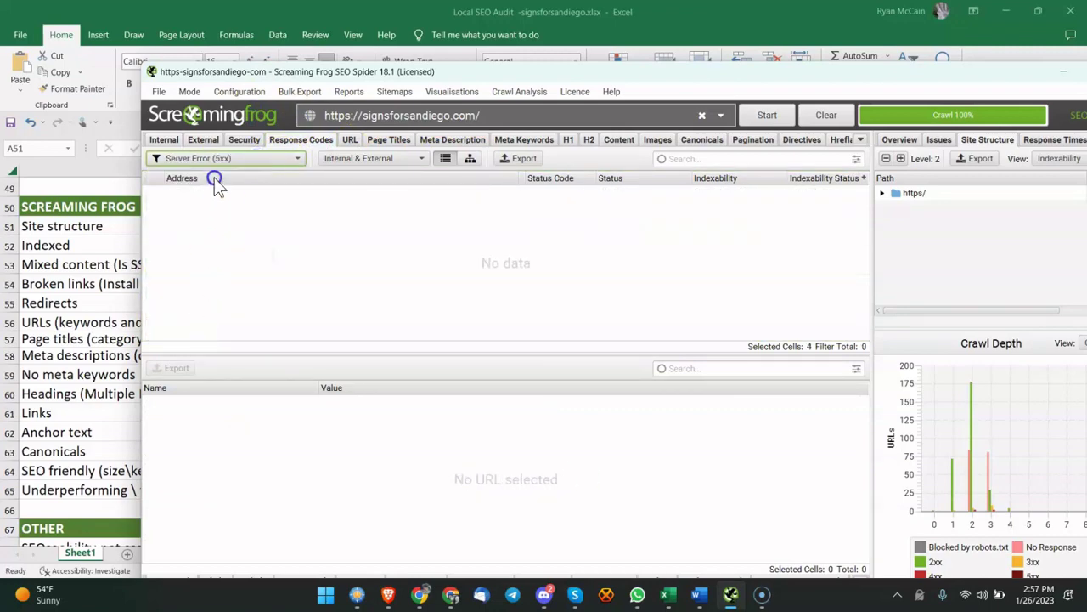
Step: Filter the response codes to Redirection (3xx) and look through the redirected URLs
click(216, 161)
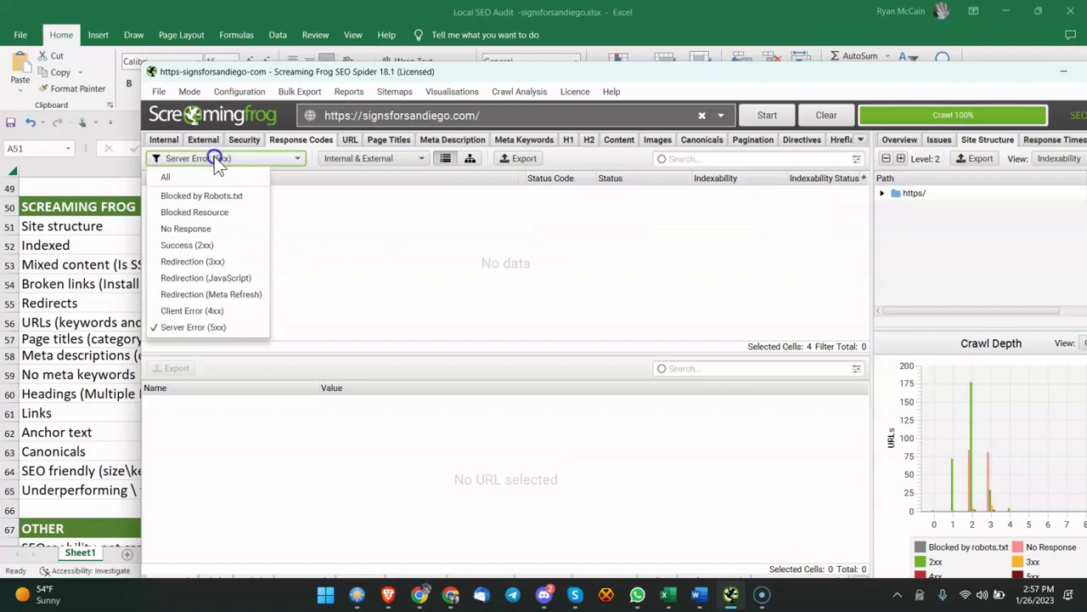
click(196, 263)
click(240, 230)
scroll(246, 235, down, 18)
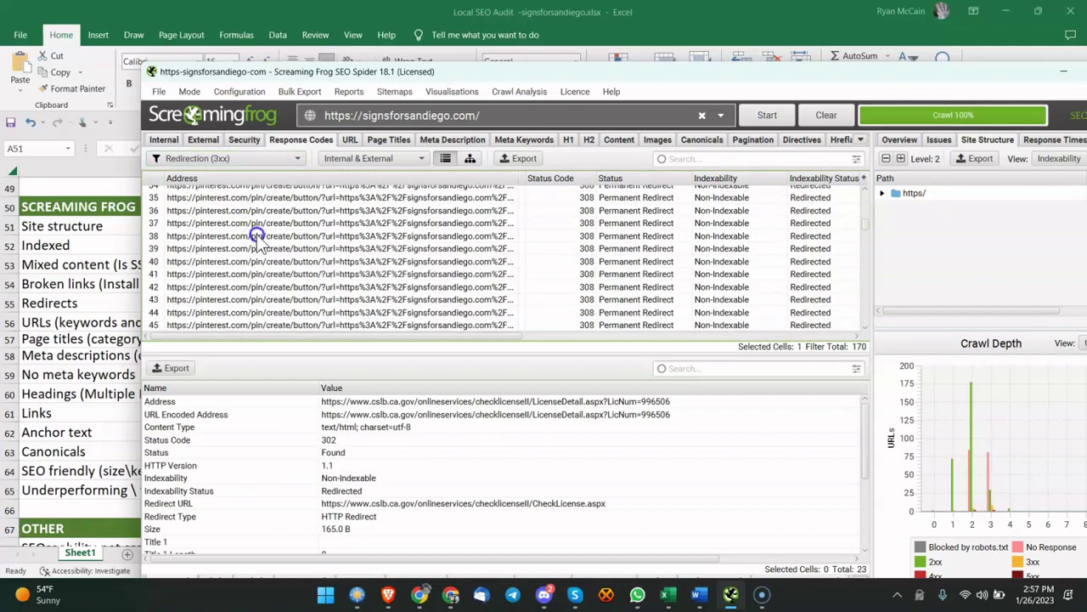
scroll(255, 241, down, 20)
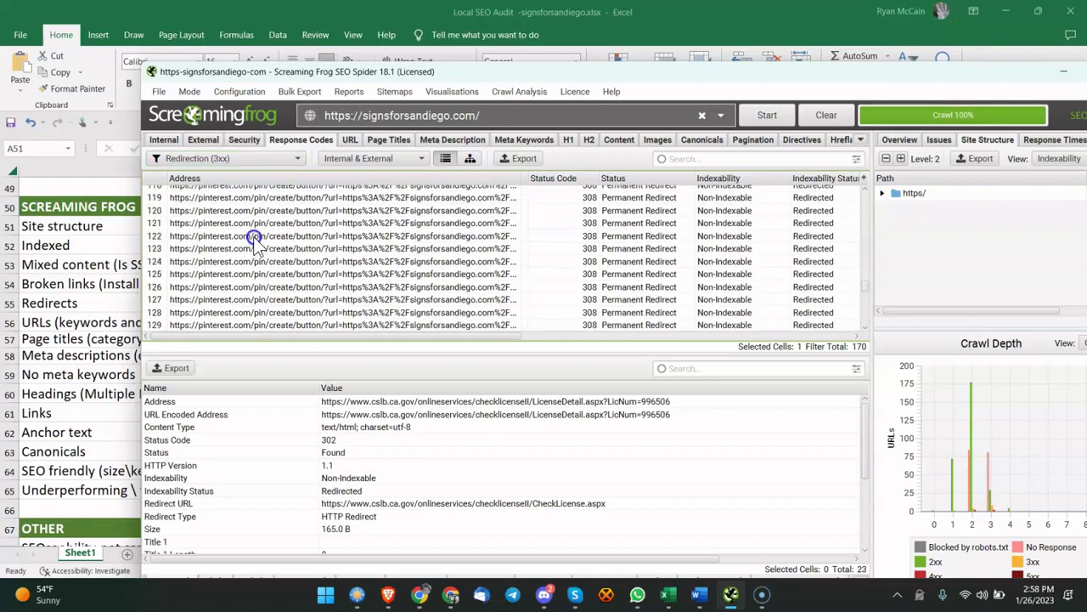
Step: Inspect the Pinterest redirect entries near the end of the Redirection (3xx) list
click(223, 249)
scroll(219, 246, up, 5)
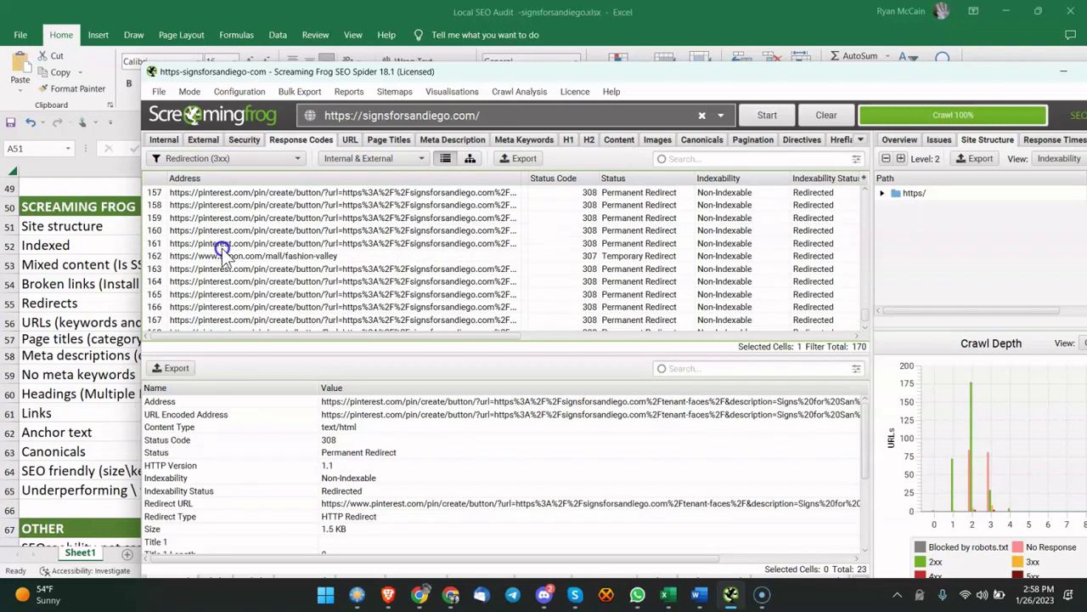
click(218, 248)
Step: Switch to the audit sheet in Excel and move the Redirects row's x mark from column B to column C
click(58, 255)
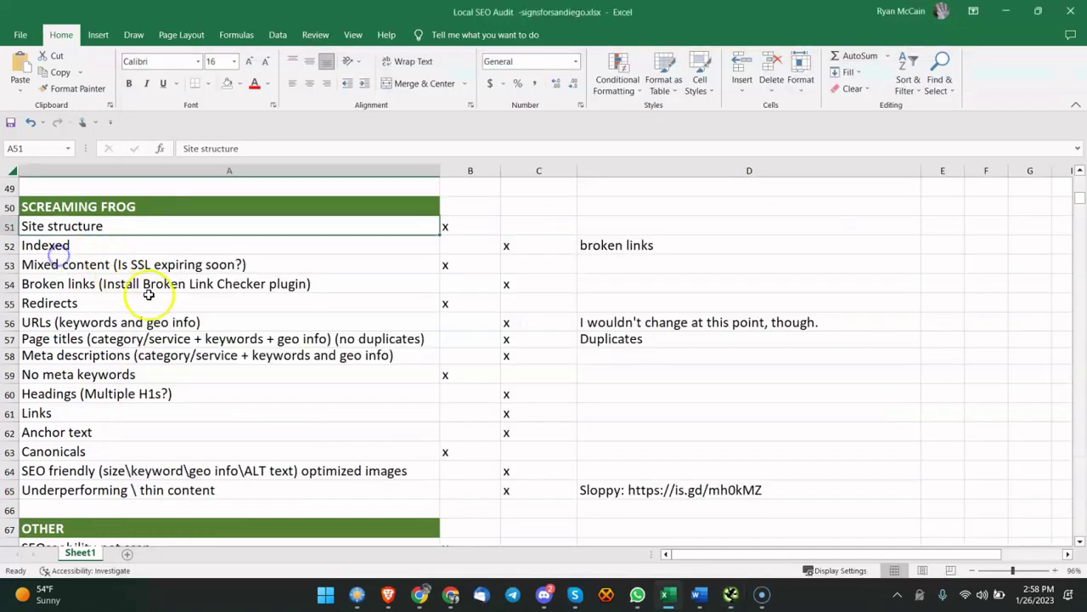
click(497, 304)
click(522, 299)
text(x)
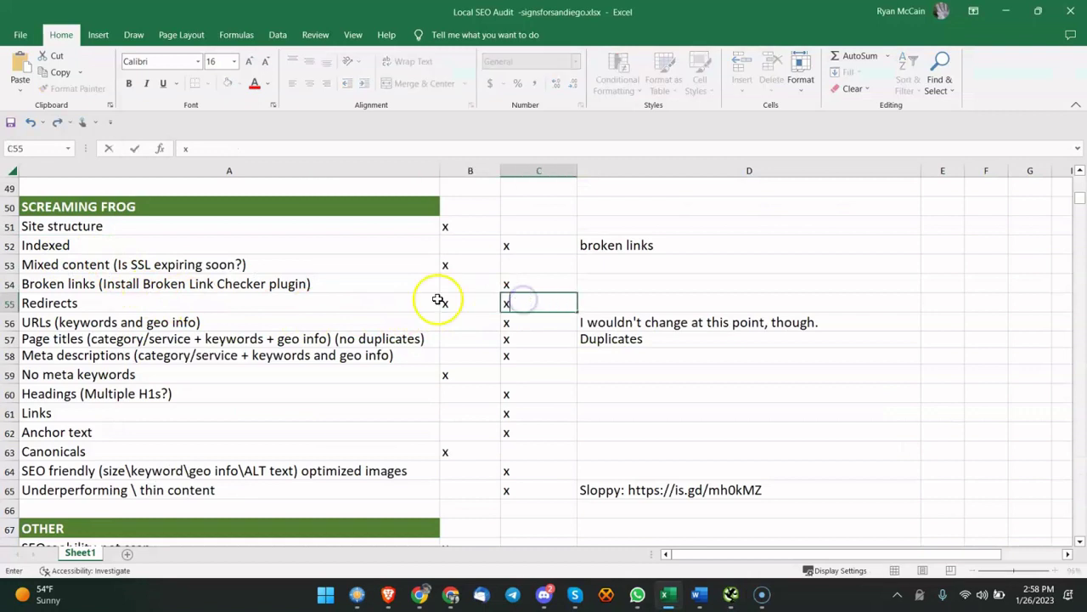
click(438, 301)
click(451, 302)
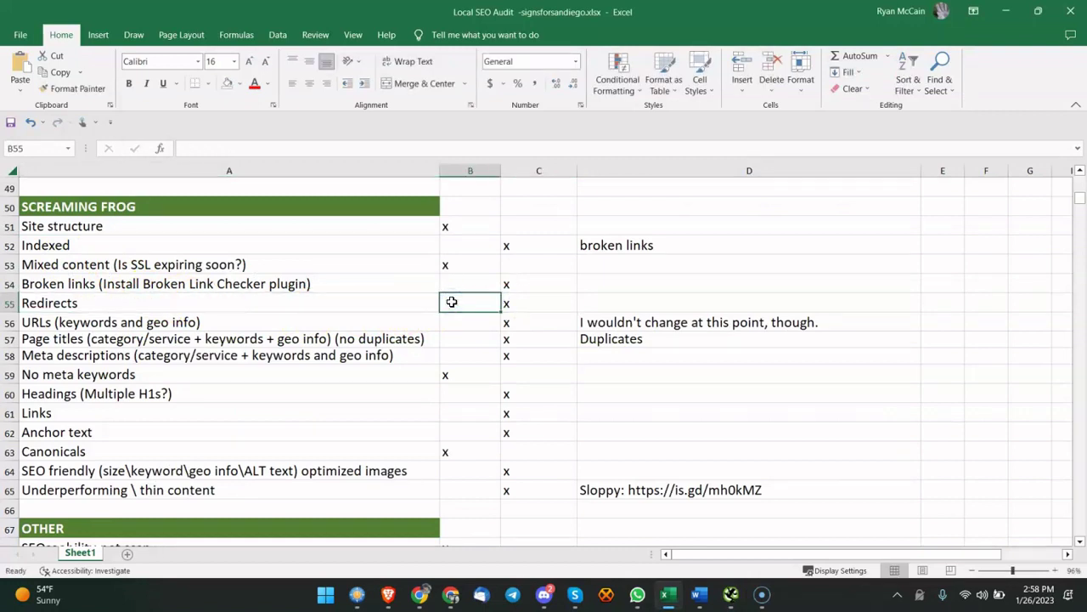
Step: Read the note on the audit sheet's URLs row and switch back to Screaming Frog
click(625, 339)
click(651, 318)
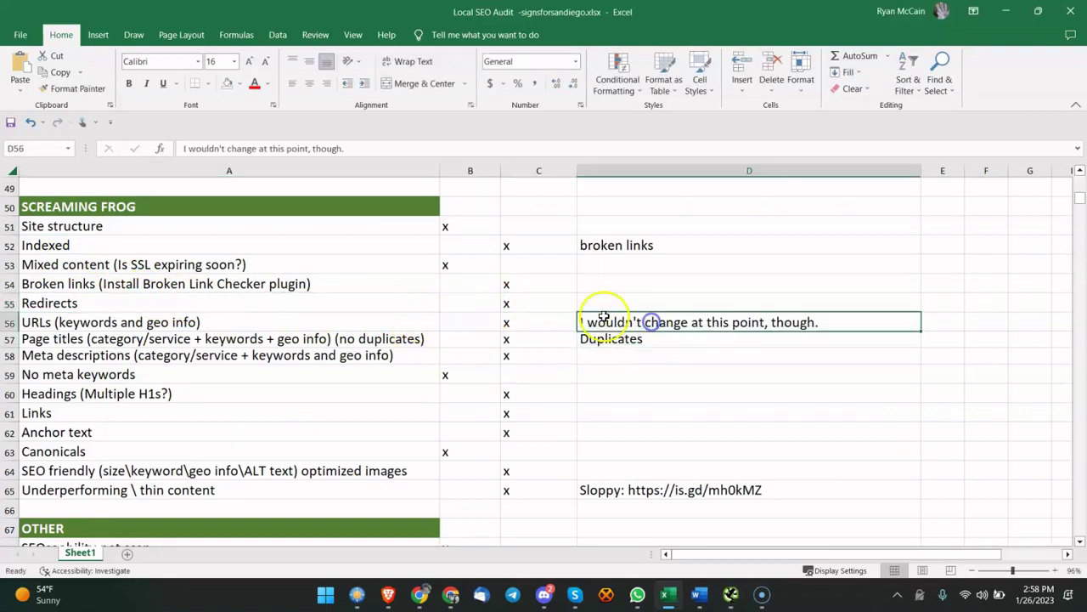
click(447, 594)
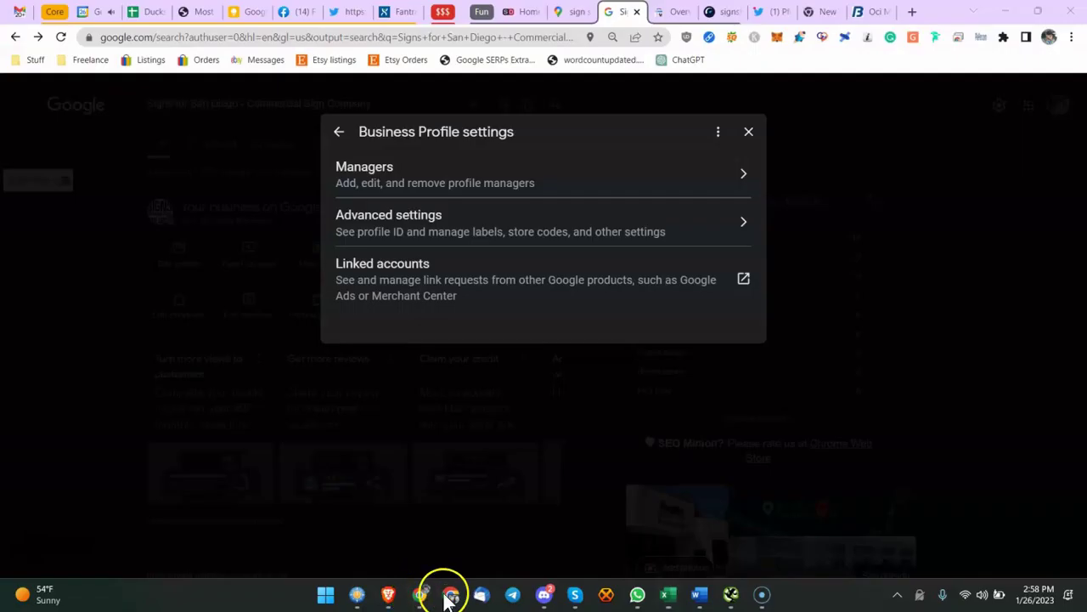
click(730, 595)
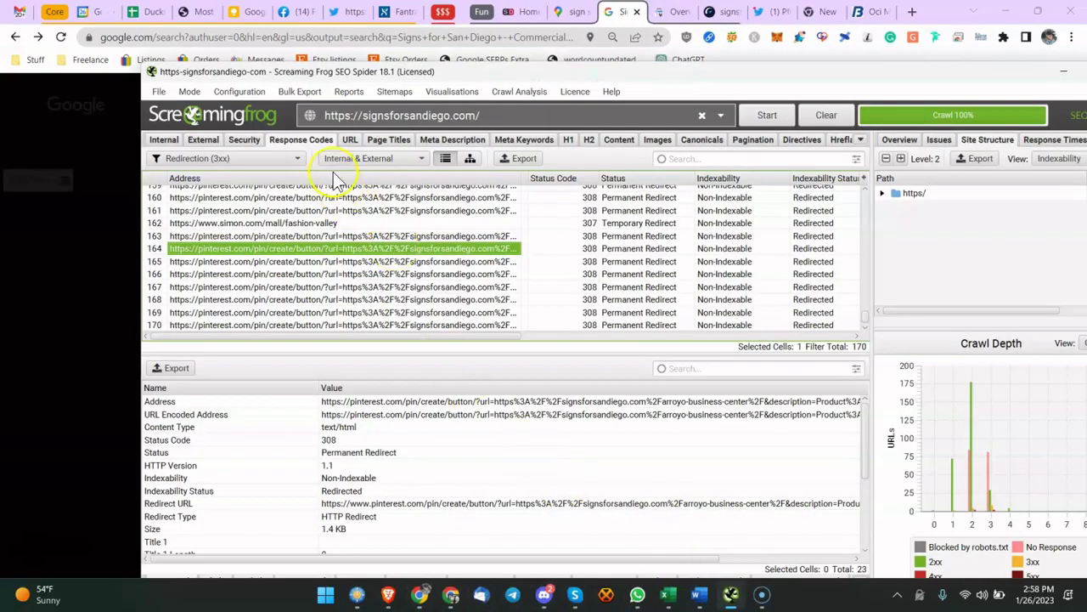
Step: Show the crawl's page titles and filter them to Missing to check which pages lack a title
click(378, 141)
click(241, 141)
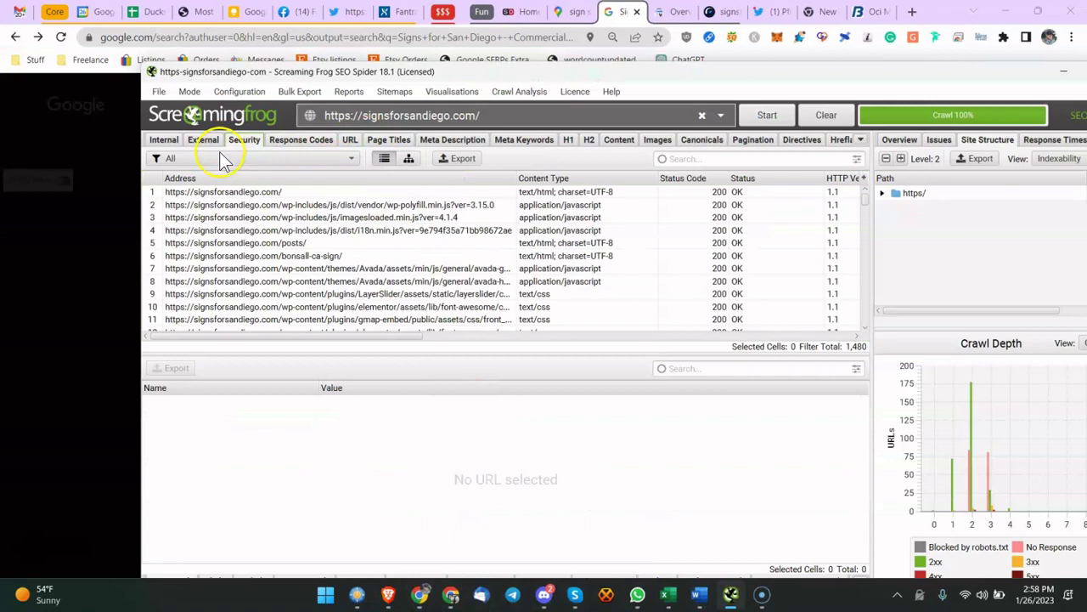
click(388, 141)
click(265, 161)
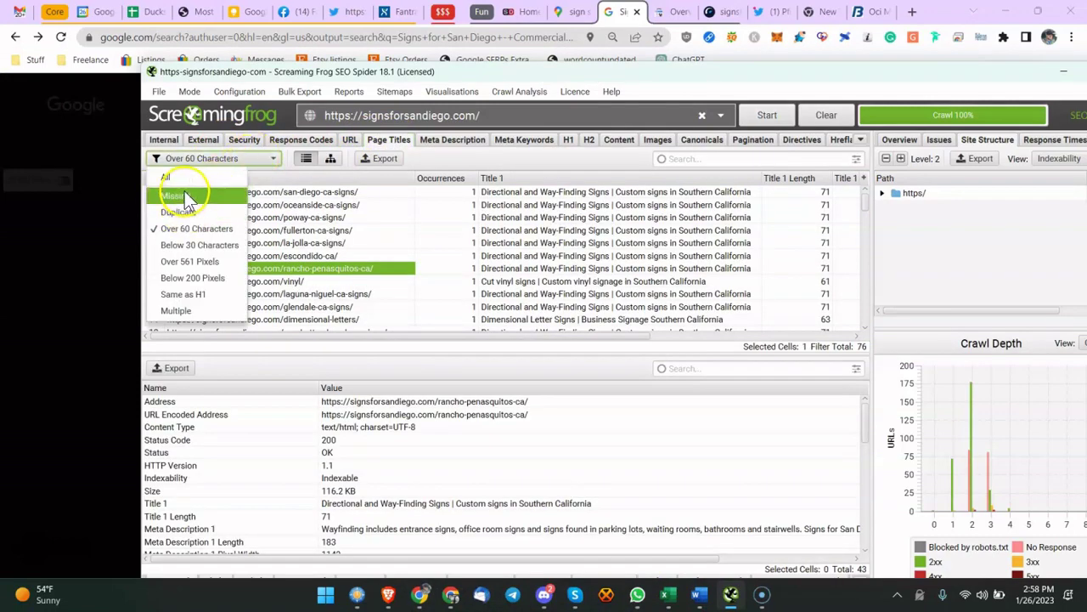
click(176, 196)
click(230, 159)
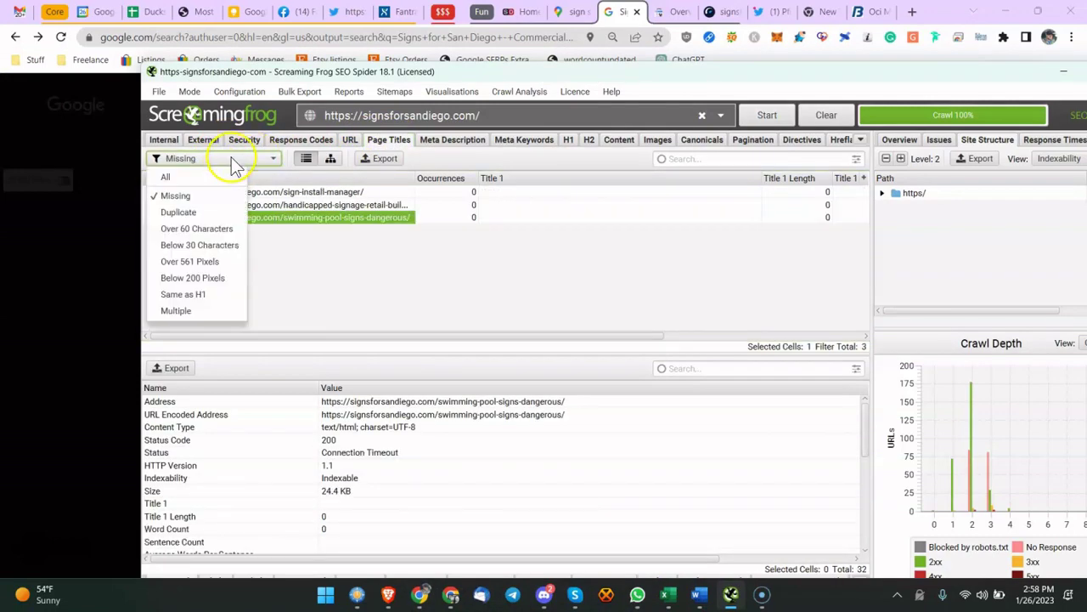
click(382, 246)
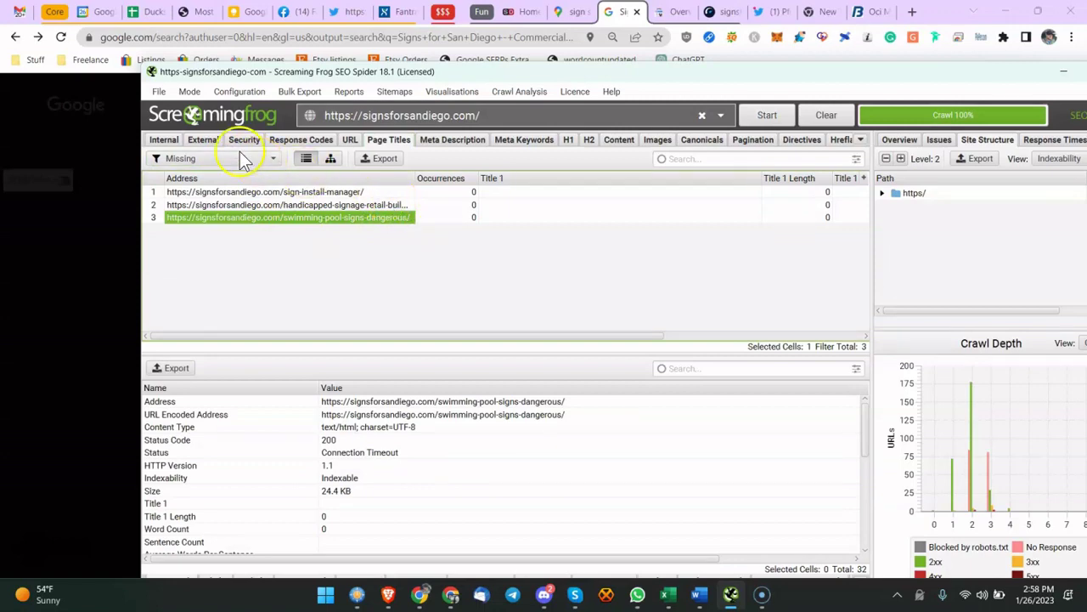
Step: Filter the page titles to Duplicate and compare the titles of pages such as san-diego-ca-signs and oceanside-ca-signs
click(215, 162)
click(182, 212)
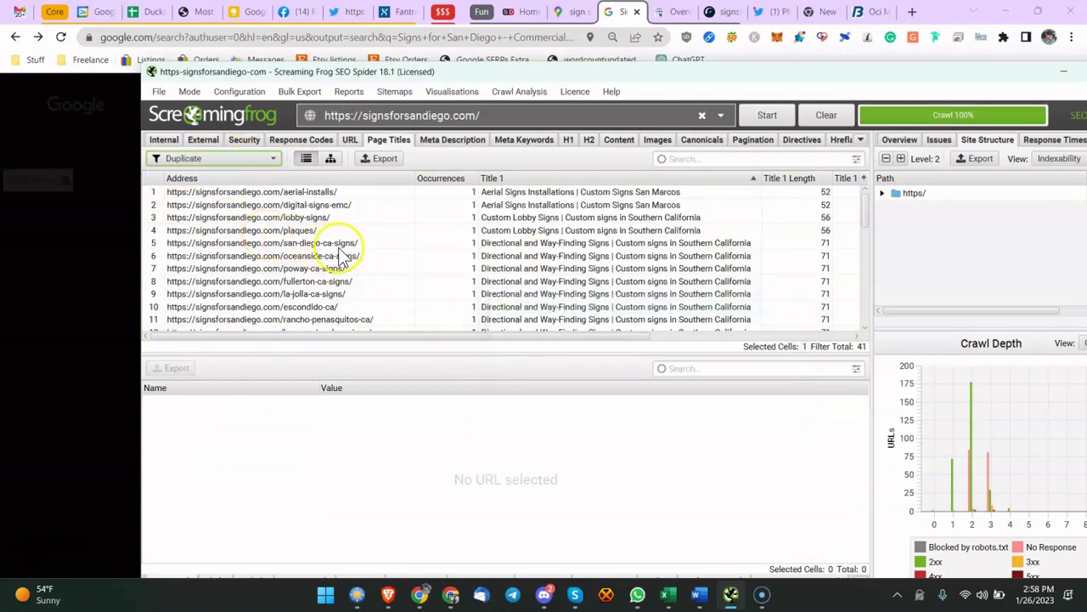
click(308, 256)
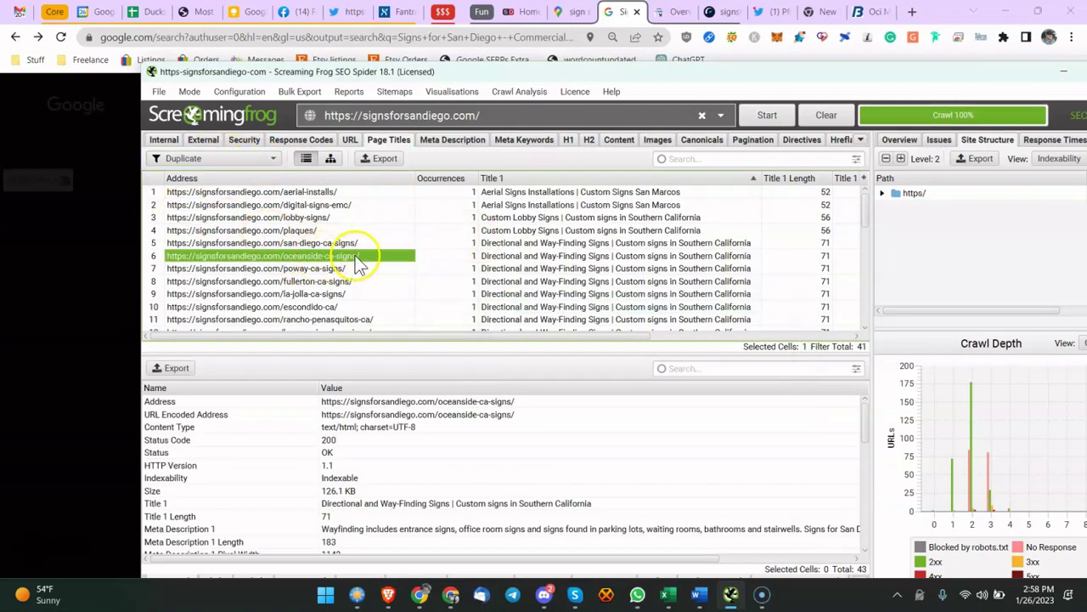
click(531, 243)
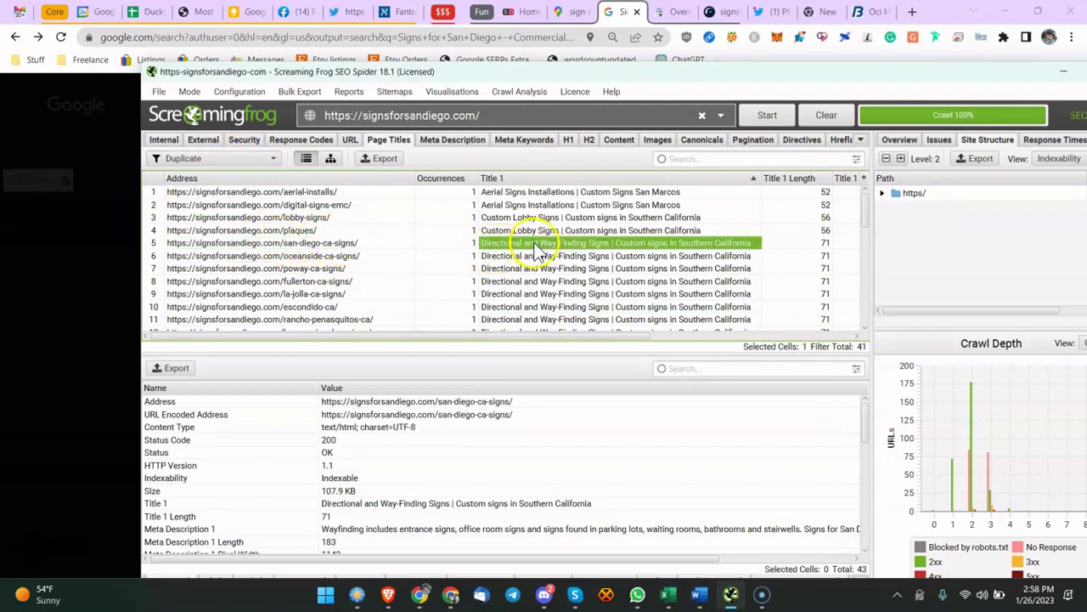
click(537, 256)
click(531, 244)
click(527, 256)
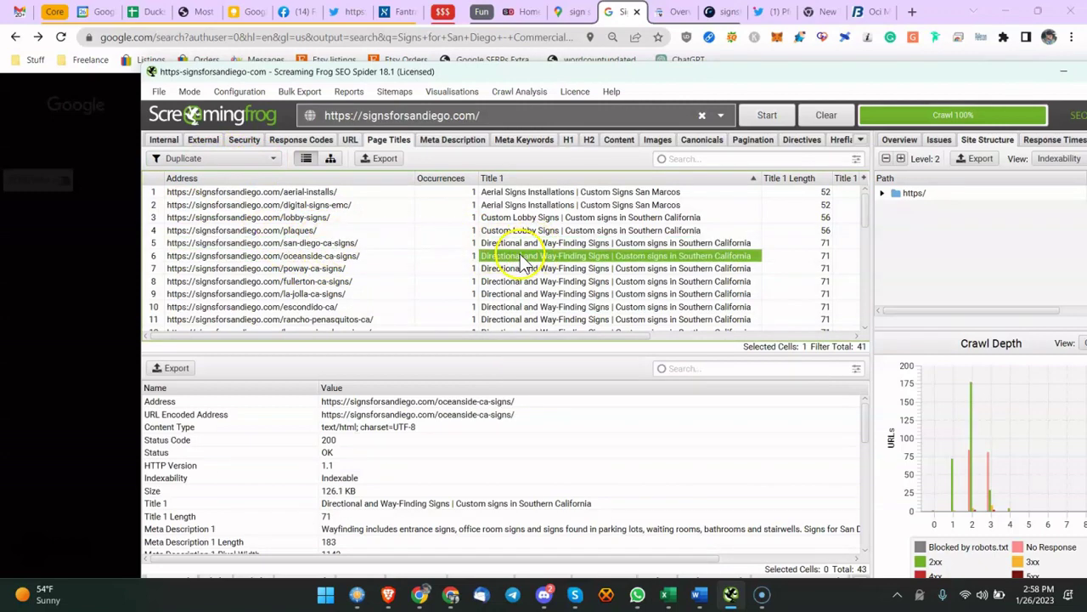
scroll(523, 263, down, 1)
scroll(522, 263, down, 9)
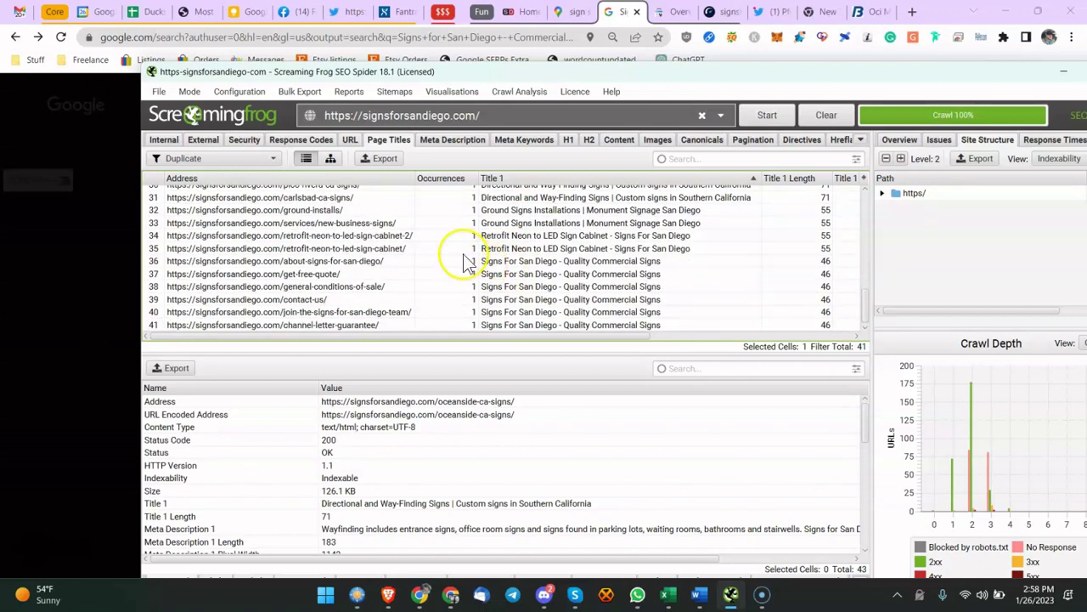
Step: View the crawl's meta descriptions and inspect those of the posts, bonsall-ca-sign and valley-center-ca-signs pages
click(451, 139)
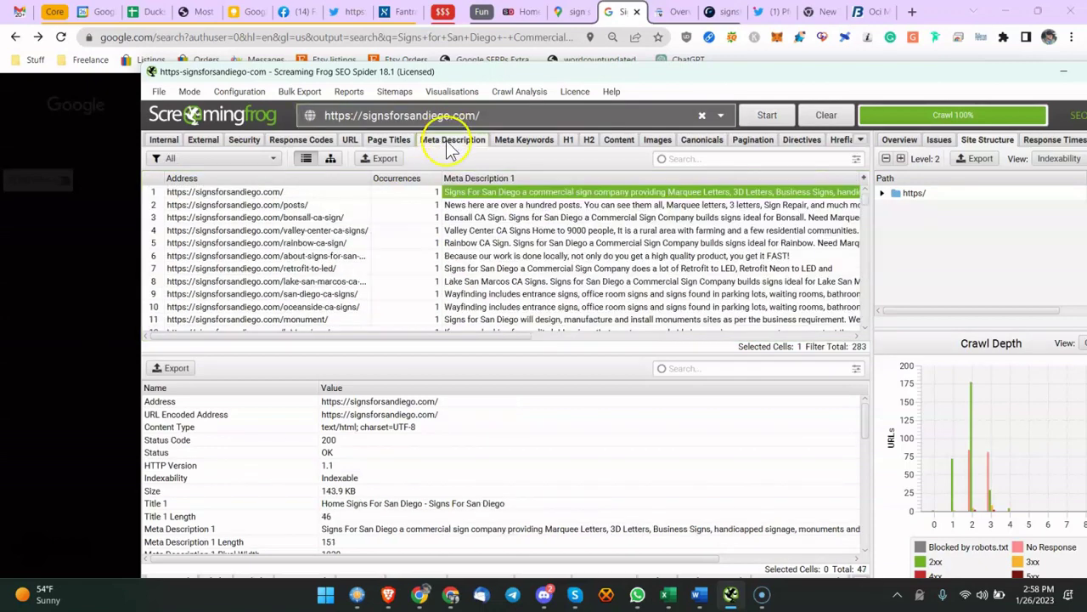
click(469, 218)
click(459, 205)
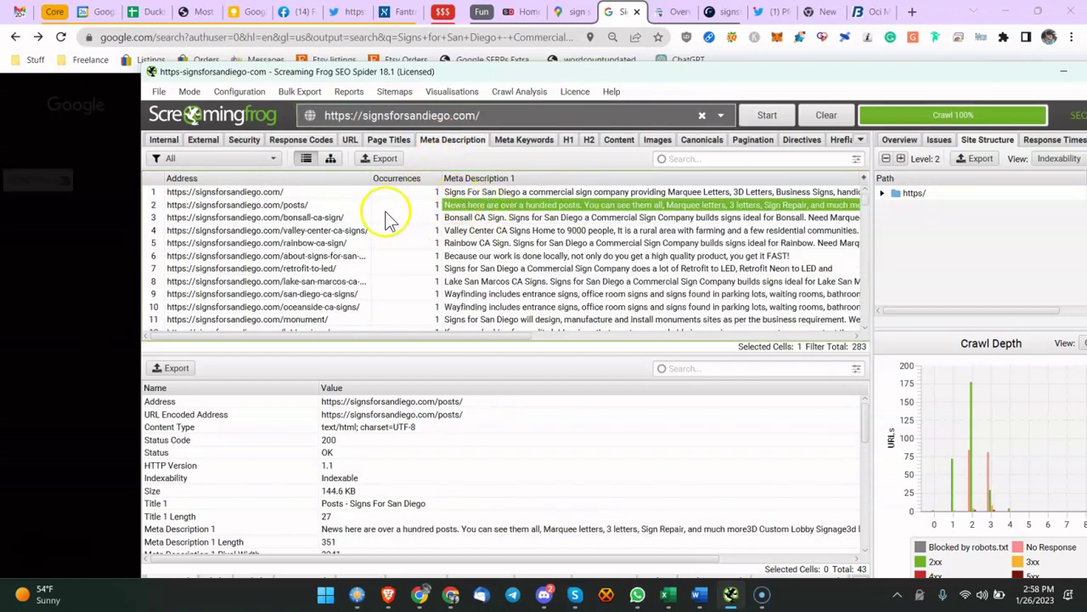
click(347, 219)
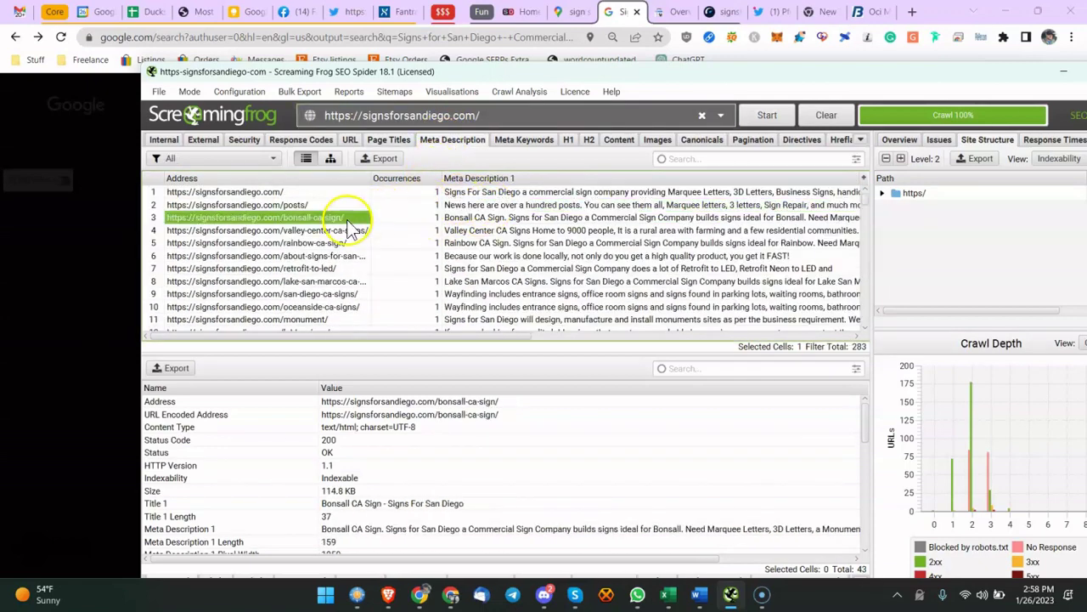
click(559, 221)
click(525, 232)
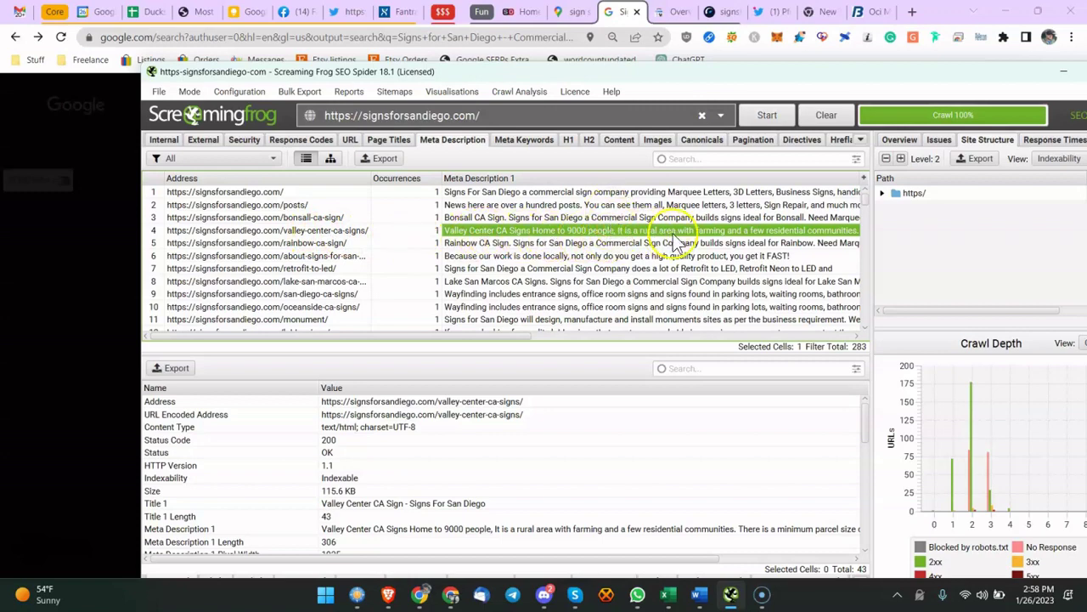
right_click(719, 237)
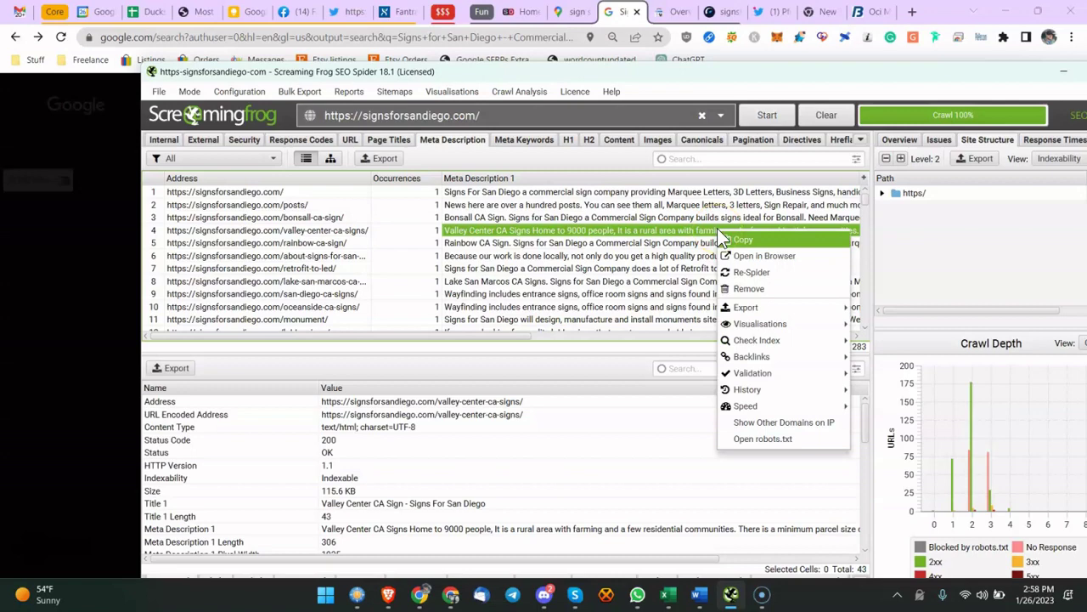
click(695, 238)
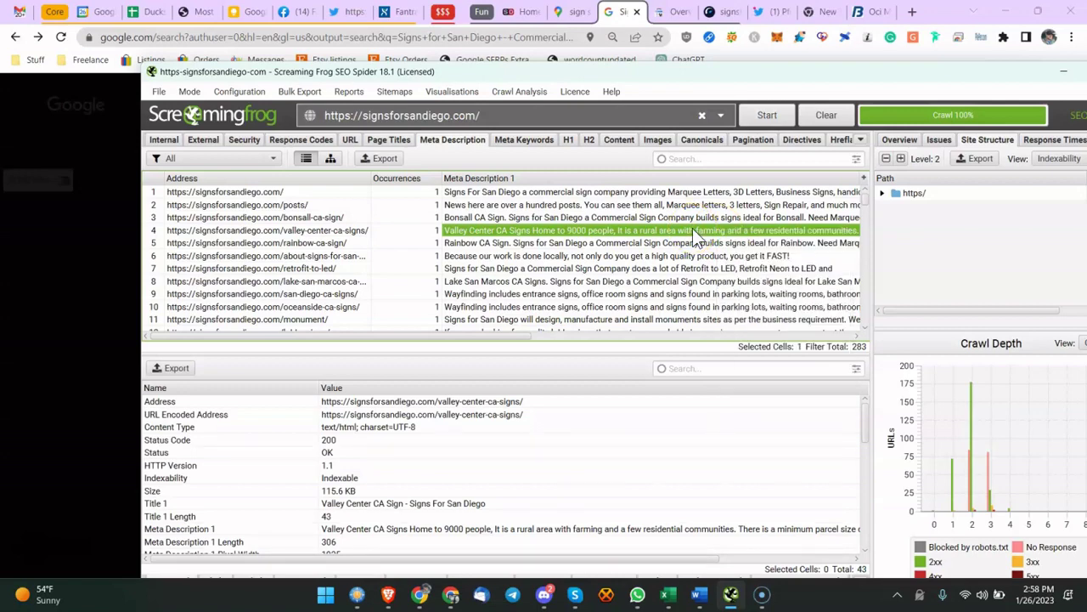
Step: Return to the audit sheet in Excel and review the rows from URLs and page titles to meta keywords and Headings
click(670, 595)
click(472, 412)
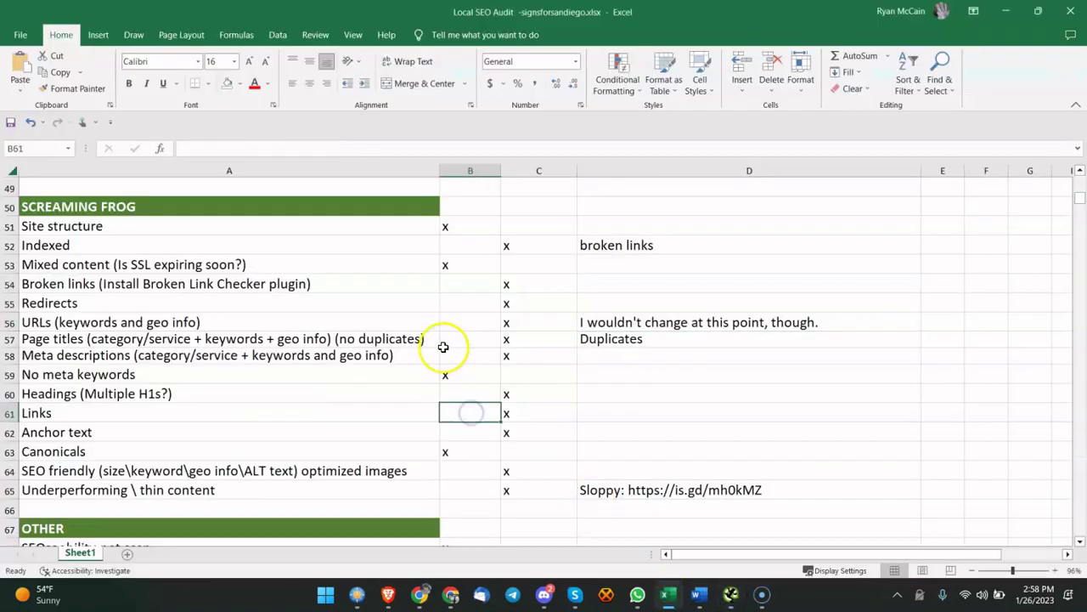
click(420, 319)
click(280, 340)
click(214, 372)
scroll(194, 358, down, 1)
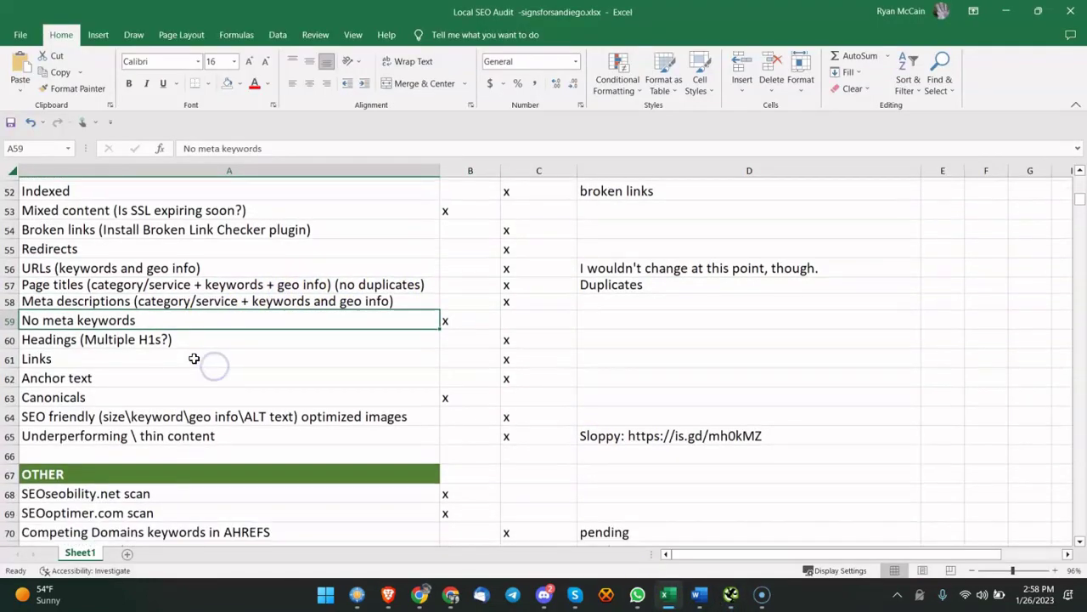
click(170, 337)
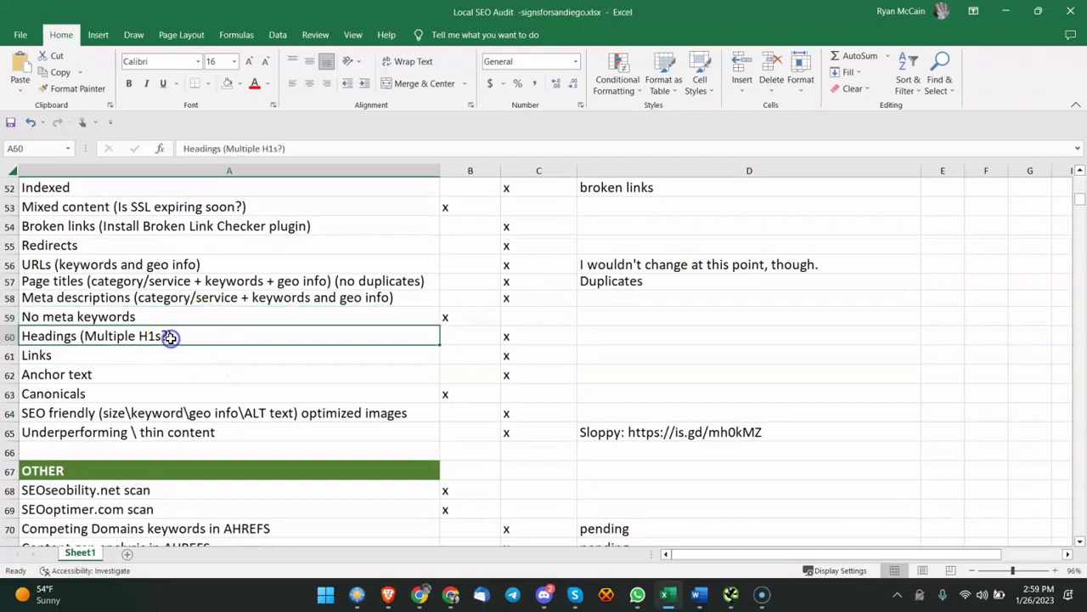
Step: Switch to Chrome, view the signsforsandiego.com home page and highlight the "Signs for San Diego High Quality Commercial Signs" heading
click(420, 595)
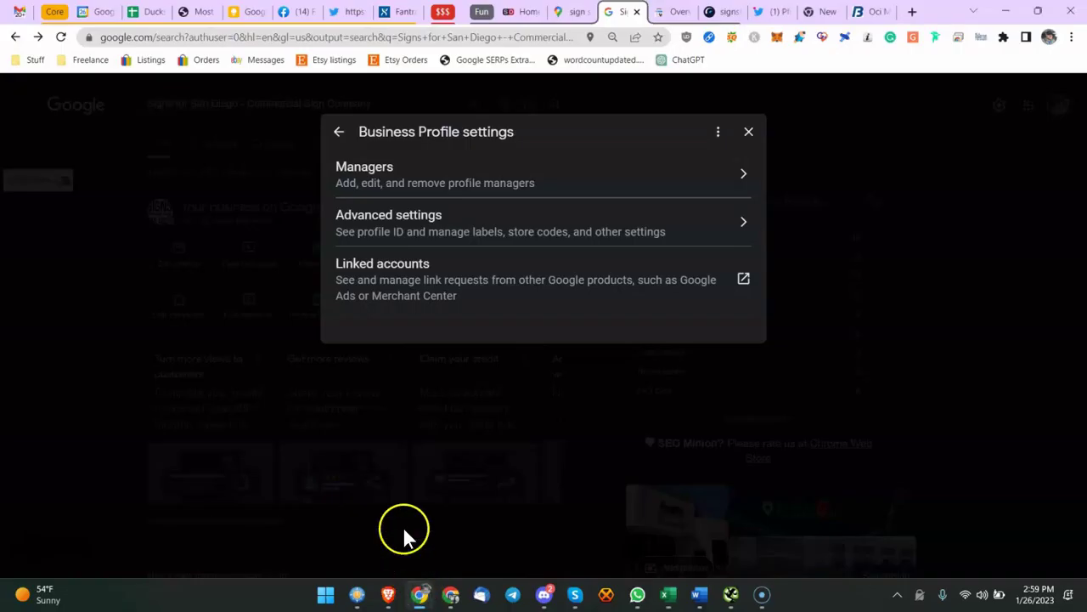
click(524, 16)
scroll(373, 293, down, 2)
scroll(462, 339, up, 2)
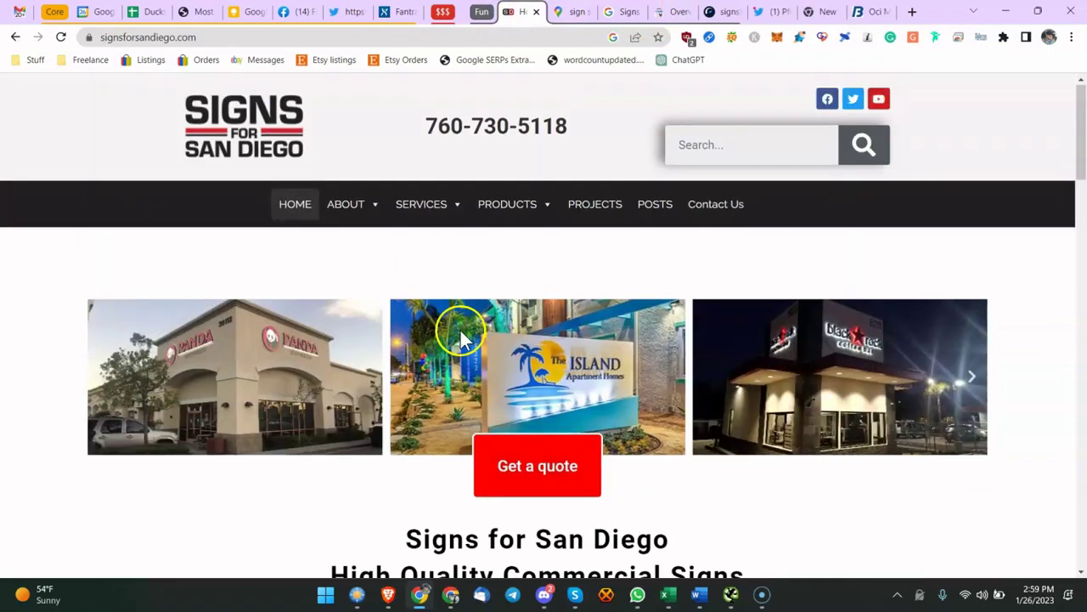
scroll(461, 338, down, 3)
drag(364, 226, 773, 269)
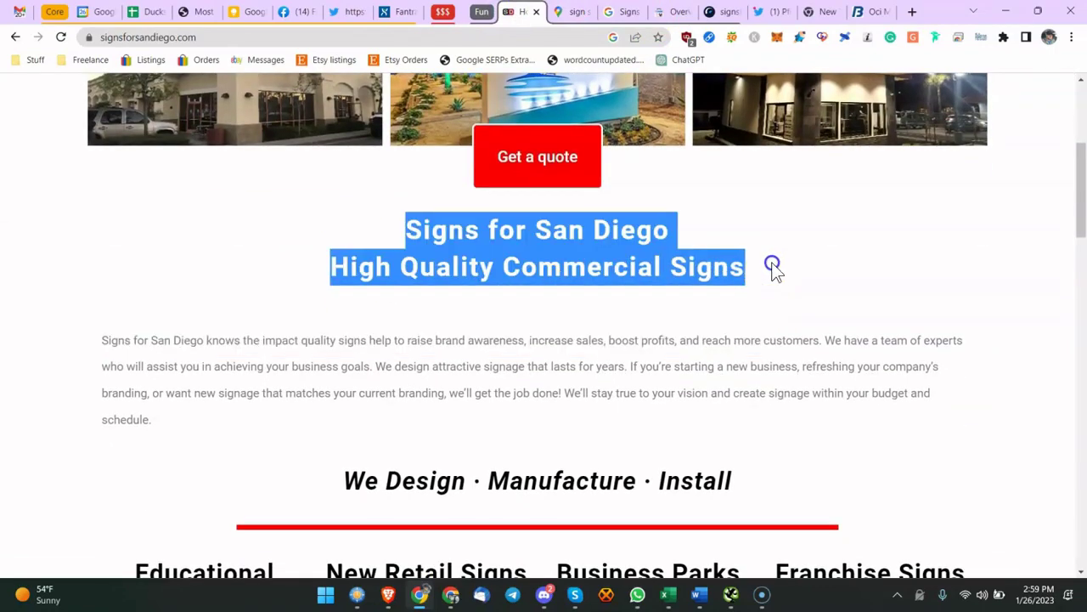
Step: Look through the website's Products navigation entries and briefly check the Screaming Frog crawl
scroll(773, 269, up, 4)
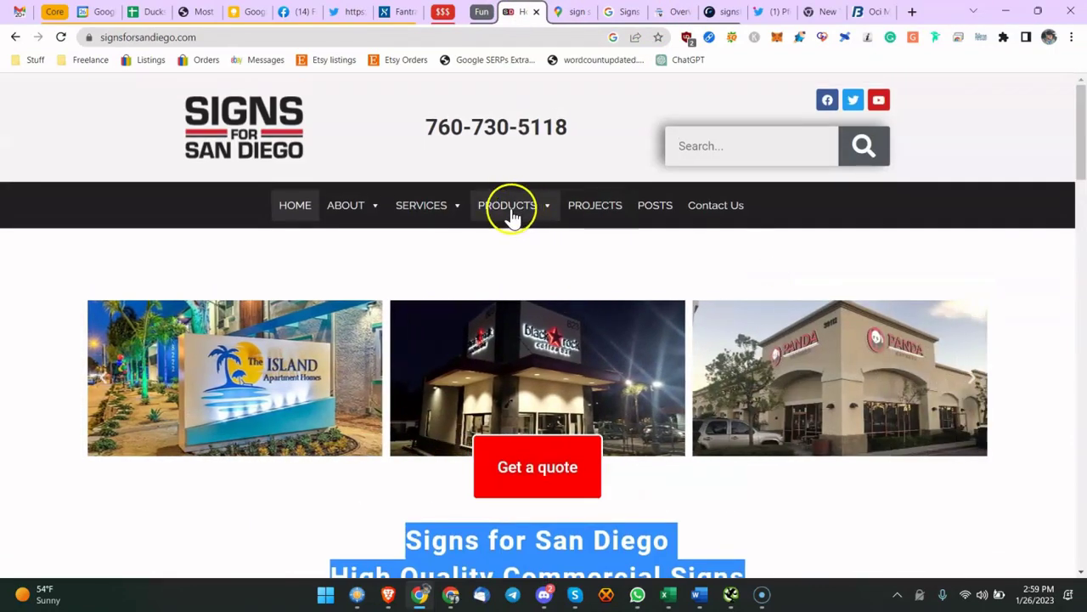
mouse_move(423, 205)
mouse_move(505, 204)
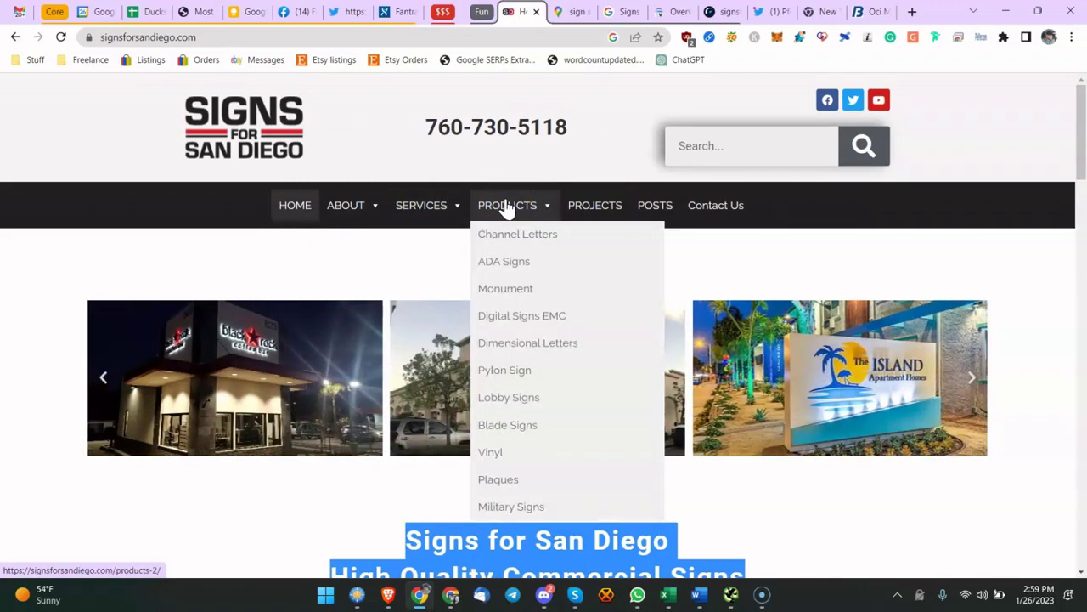
click(729, 595)
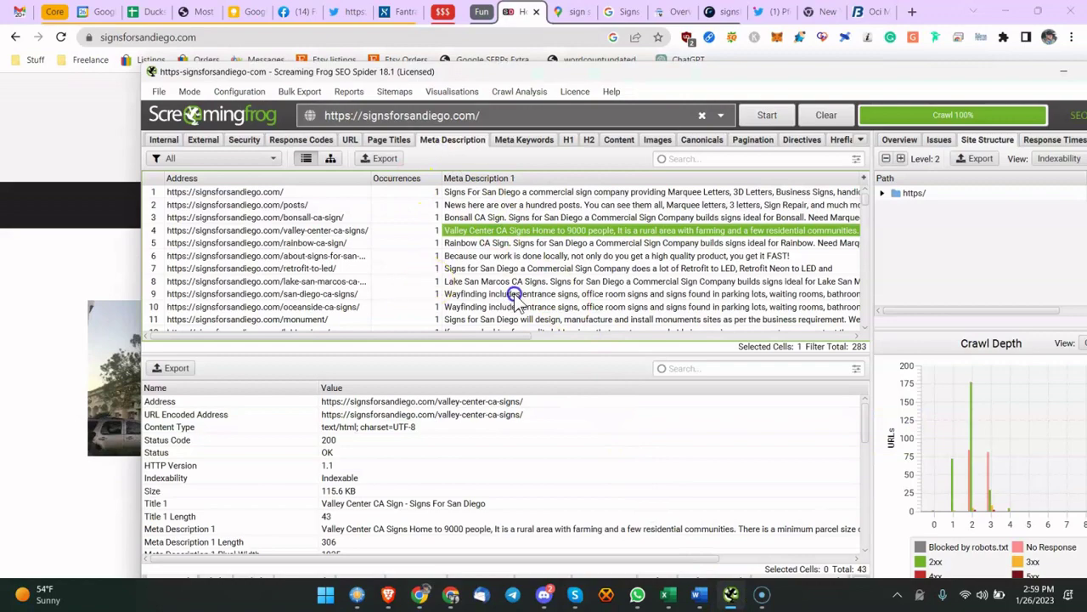
click(728, 595)
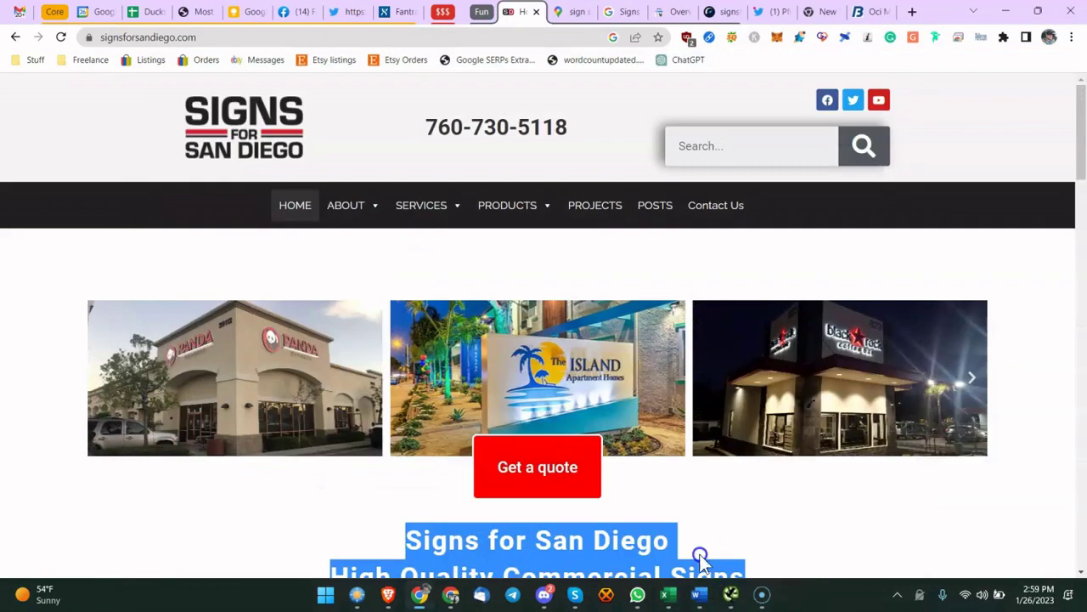
Step: Switch to the audit sheet in Excel and review the Links, Anchor text and Canonicals rows
click(667, 595)
click(270, 350)
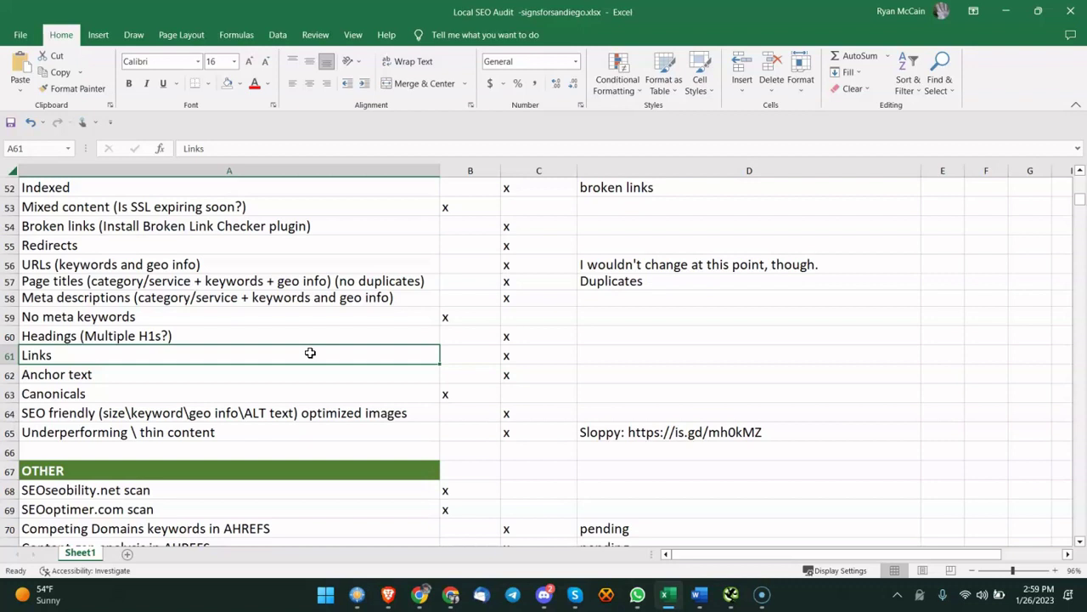
click(278, 392)
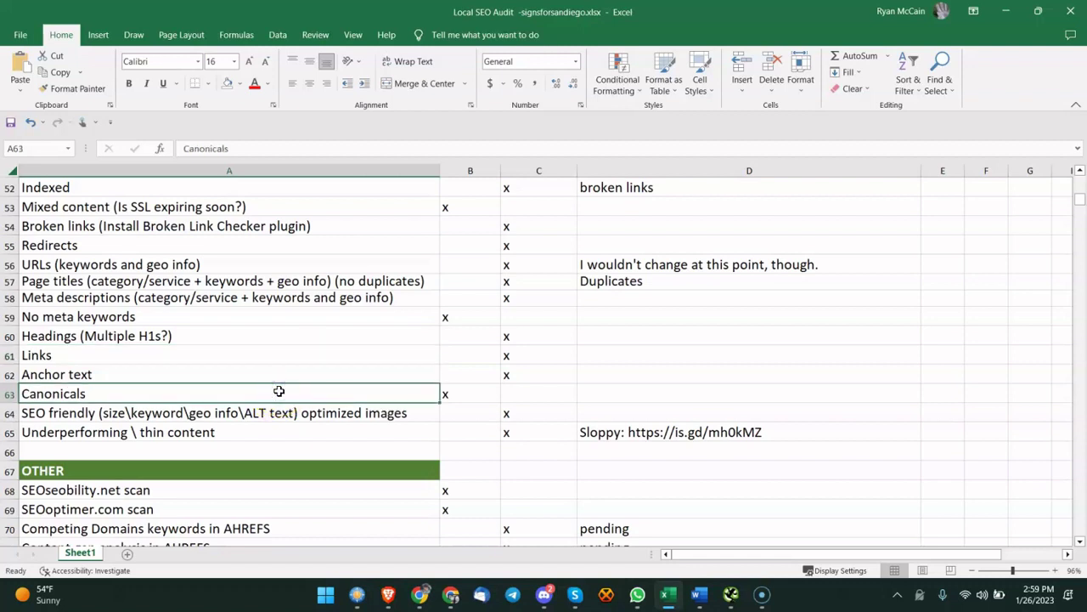
click(281, 373)
click(281, 394)
click(275, 449)
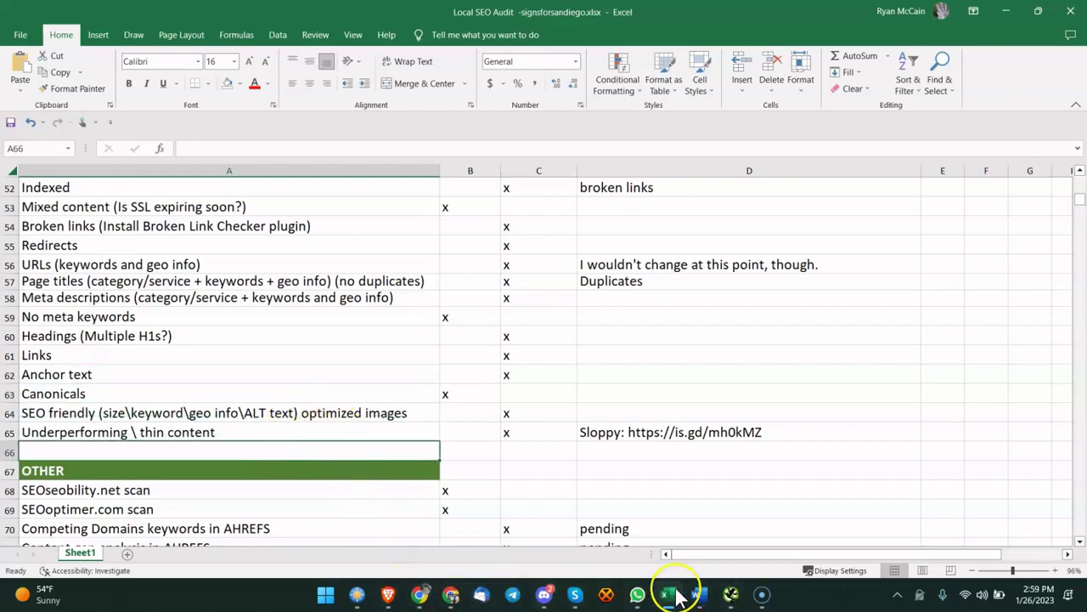
Step: Switch to Screaming Frog, display the crawled images and check the details of the largest file
click(730, 592)
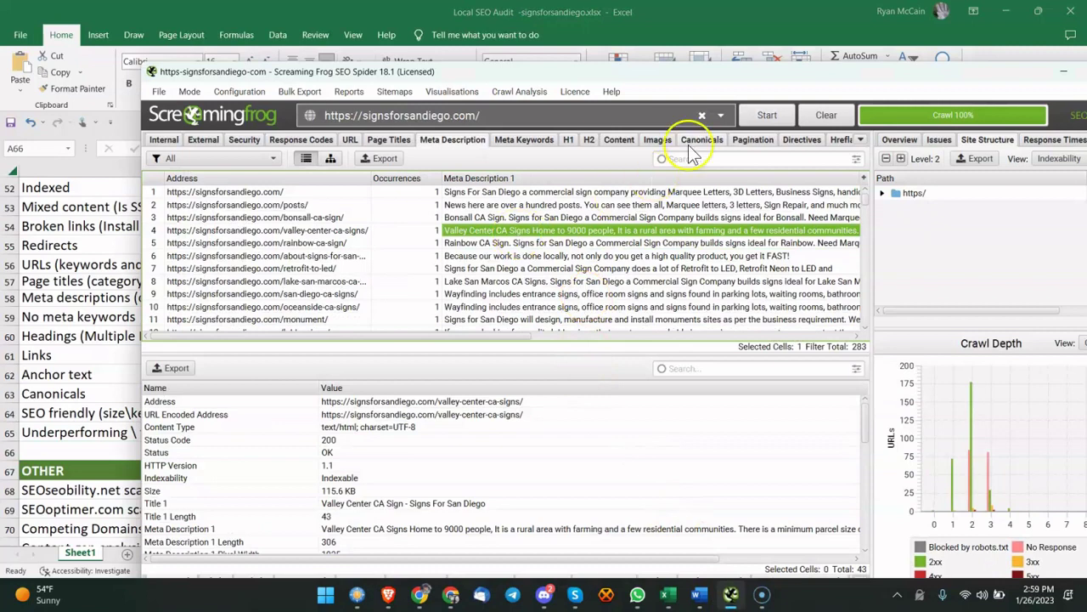
click(657, 139)
click(698, 226)
scroll(698, 226, up, 1)
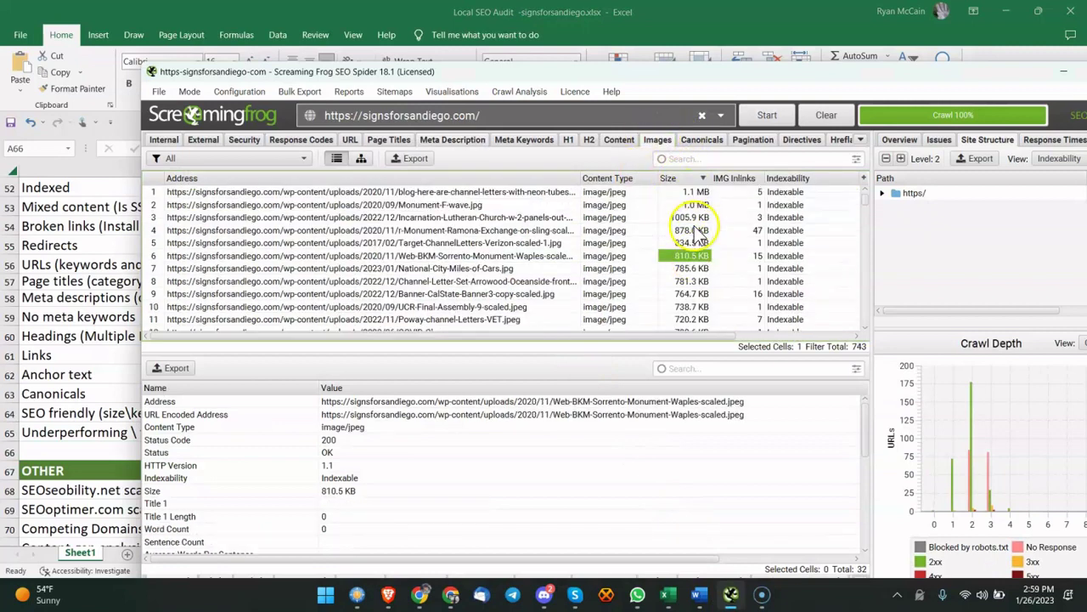
click(694, 192)
right_click(563, 194)
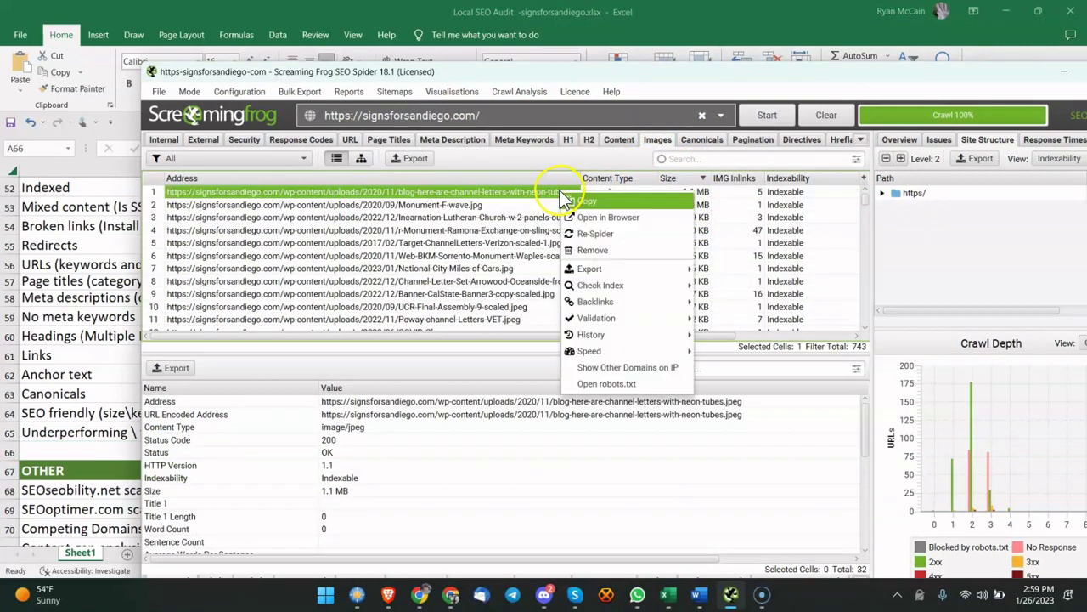
click(463, 218)
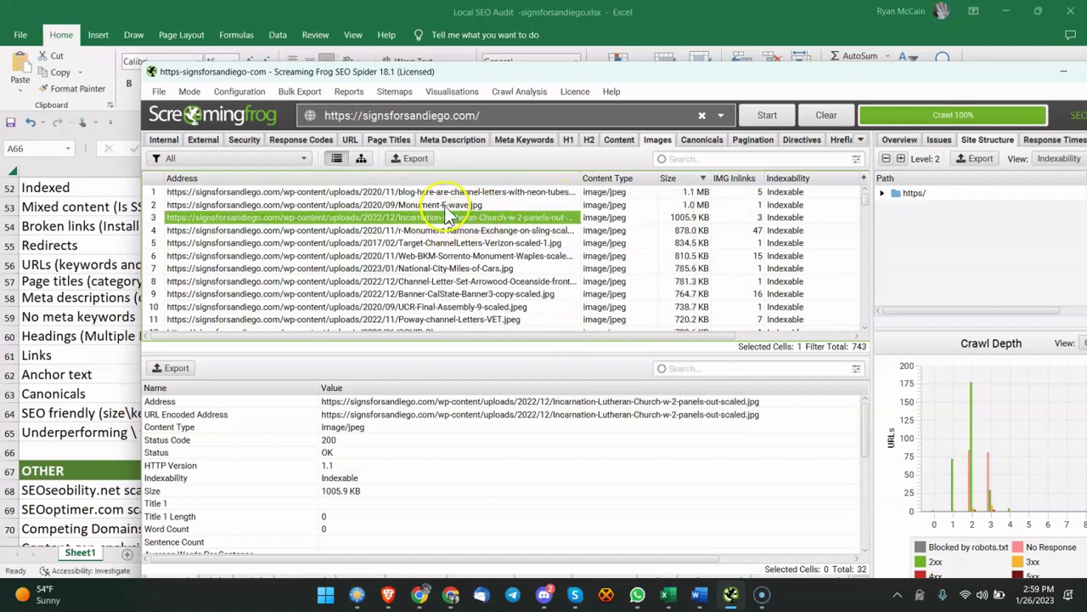
Step: Examine the file names and sizes of the heaviest images in the crawl
click(442, 204)
click(442, 230)
scroll(429, 254, down, 1)
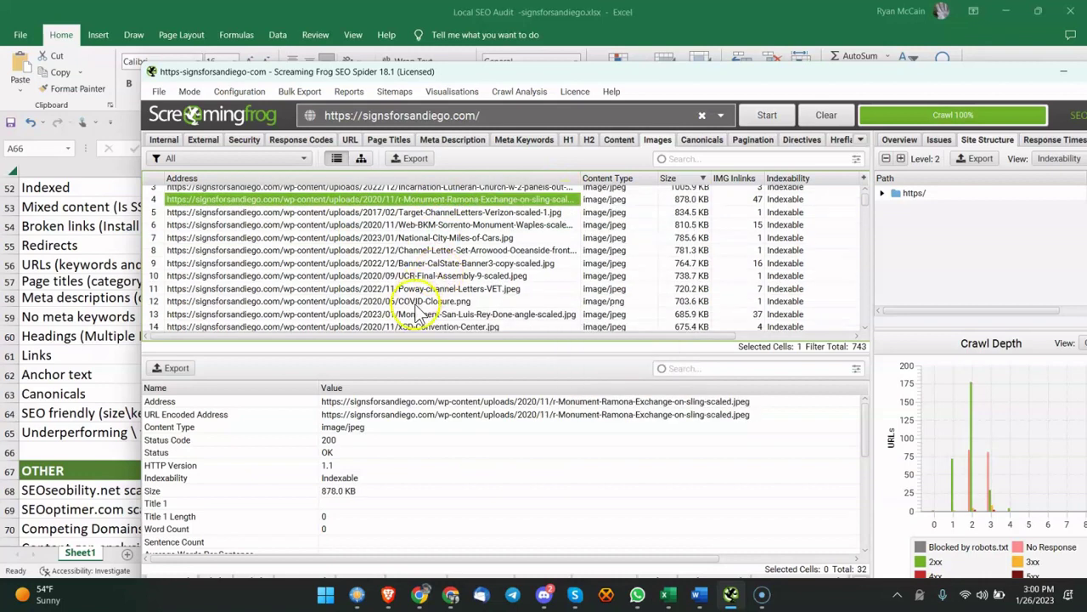
click(435, 301)
scroll(434, 306, up, 2)
click(432, 217)
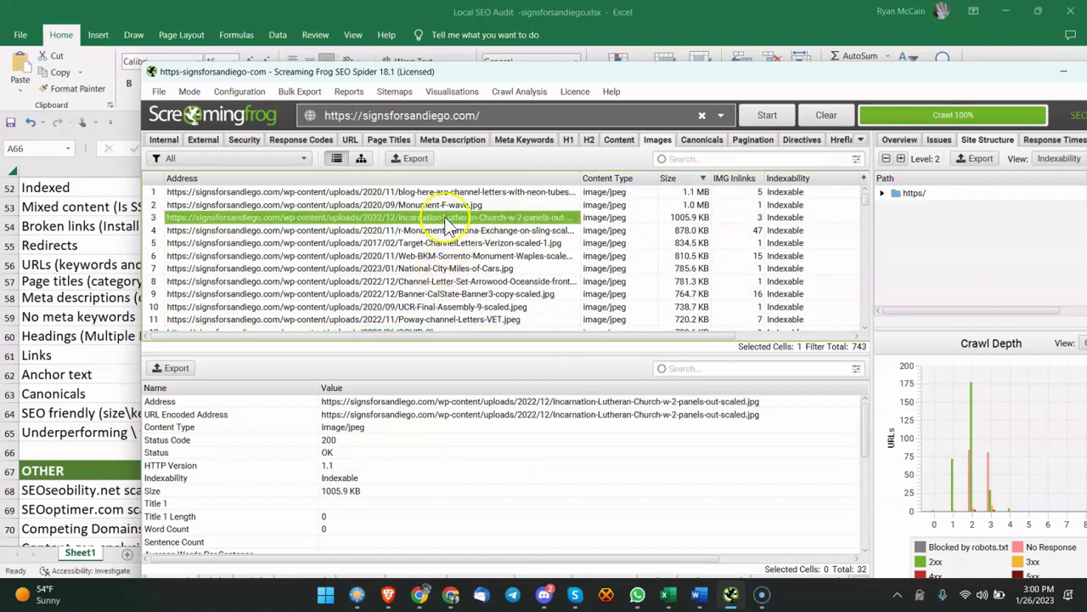
click(418, 270)
scroll(424, 269, down, 15)
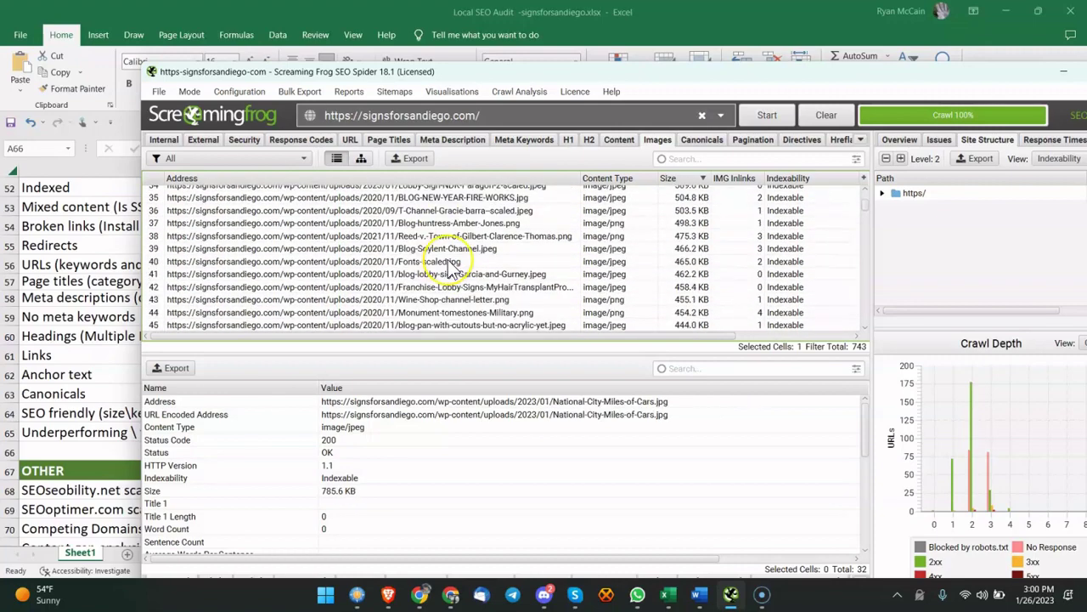
scroll(454, 269, up, 14)
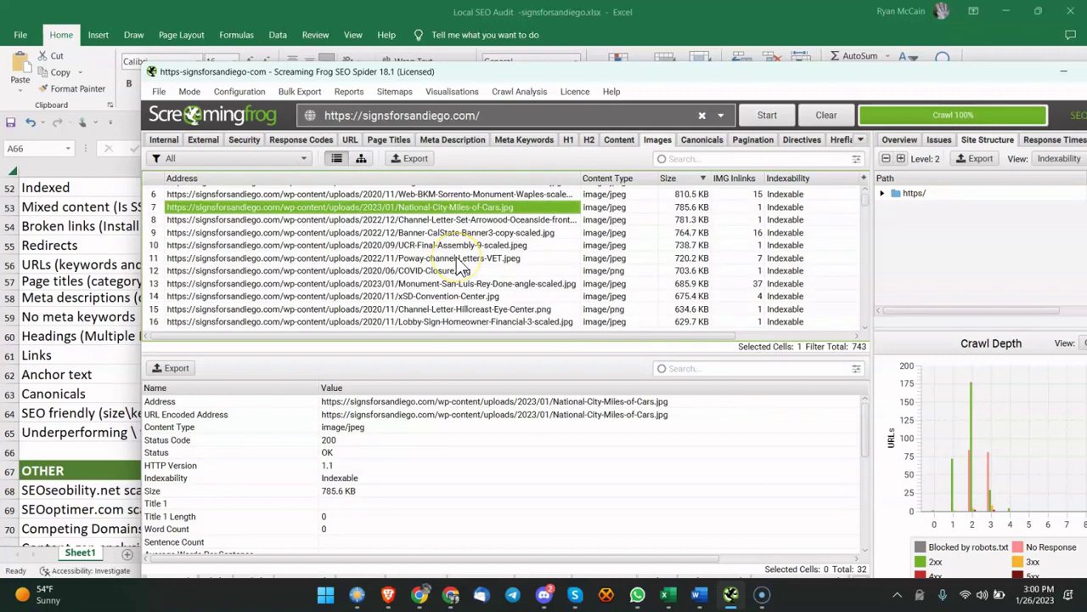
scroll(459, 267, up, 2)
scroll(456, 257, down, 4)
scroll(456, 256, up, 4)
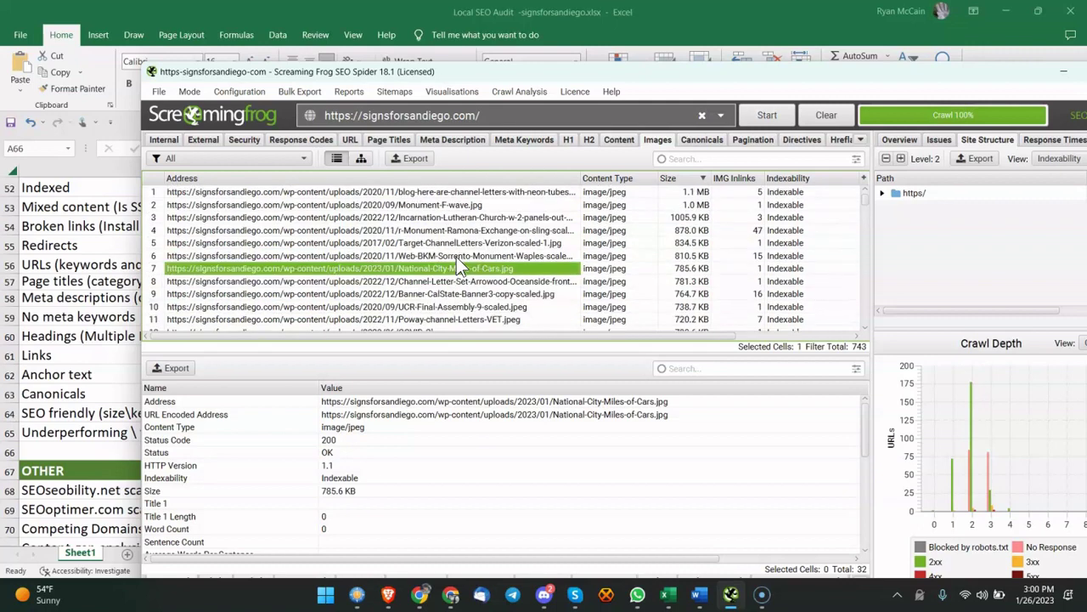
scroll(459, 257, down, 2)
scroll(463, 259, up, 2)
scroll(463, 259, down, 2)
scroll(476, 251, up, 2)
Step: Open the image blog-here-are-channel-letters-with-neon-tubes.jpeg in the browser and inspect it
click(480, 217)
click(486, 192)
right_click(487, 194)
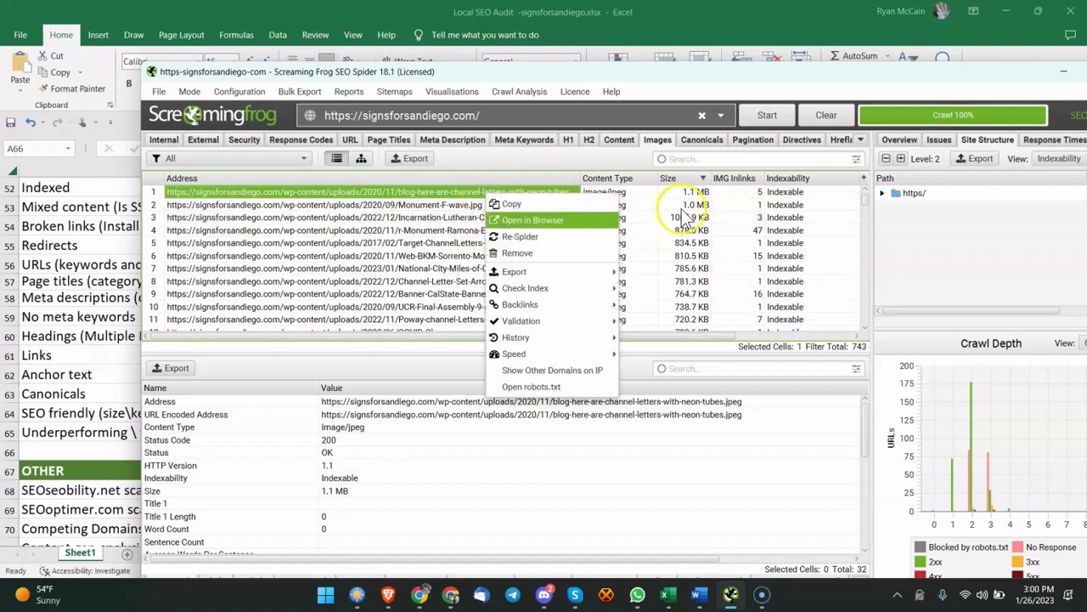
click(695, 194)
click(584, 193)
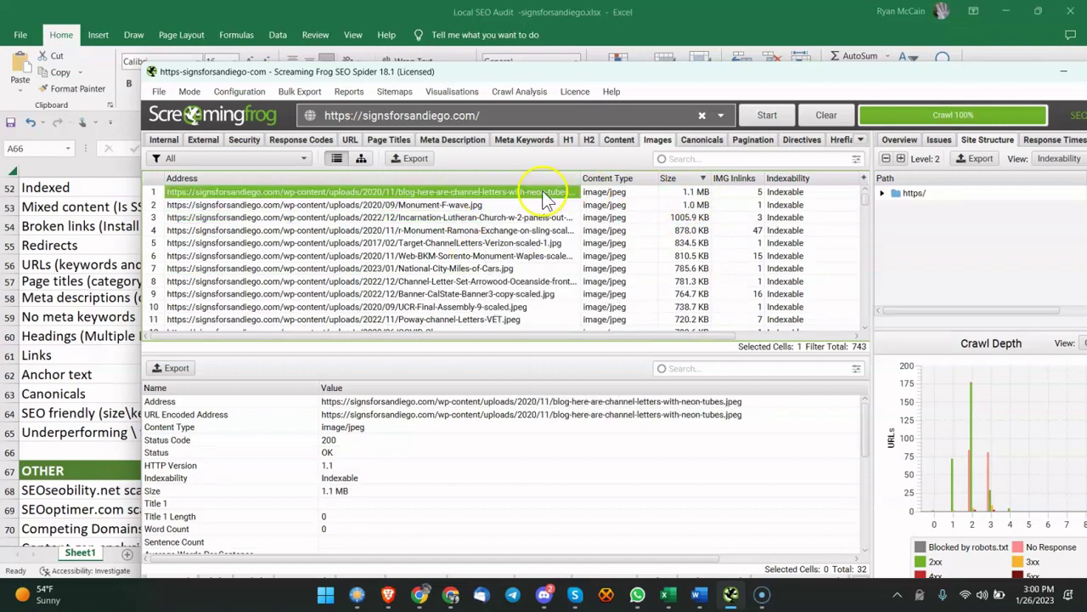
right_click(553, 195)
click(565, 215)
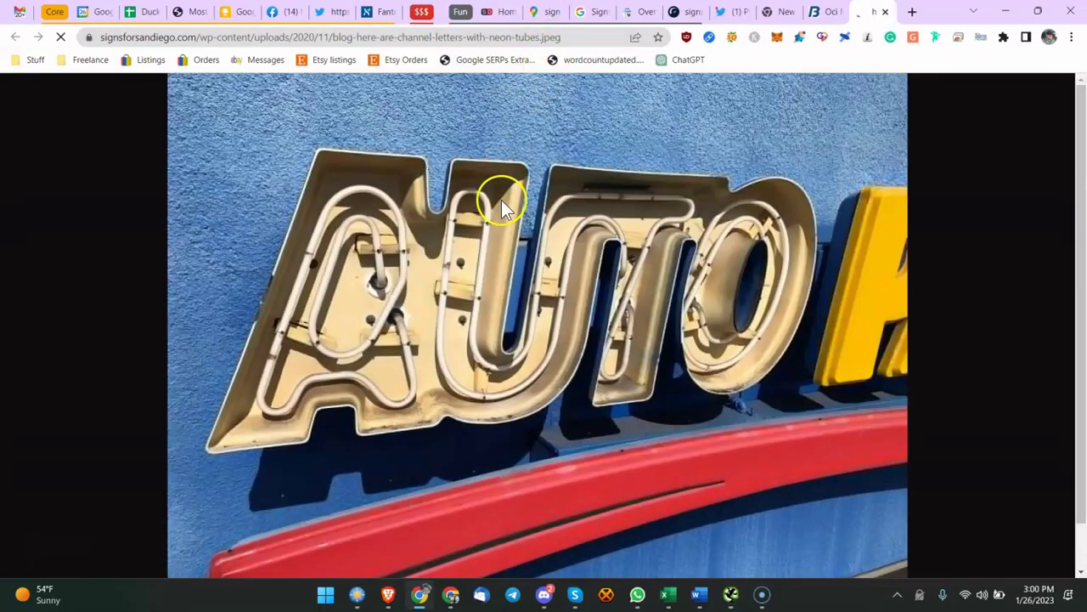
click(501, 201)
click(501, 204)
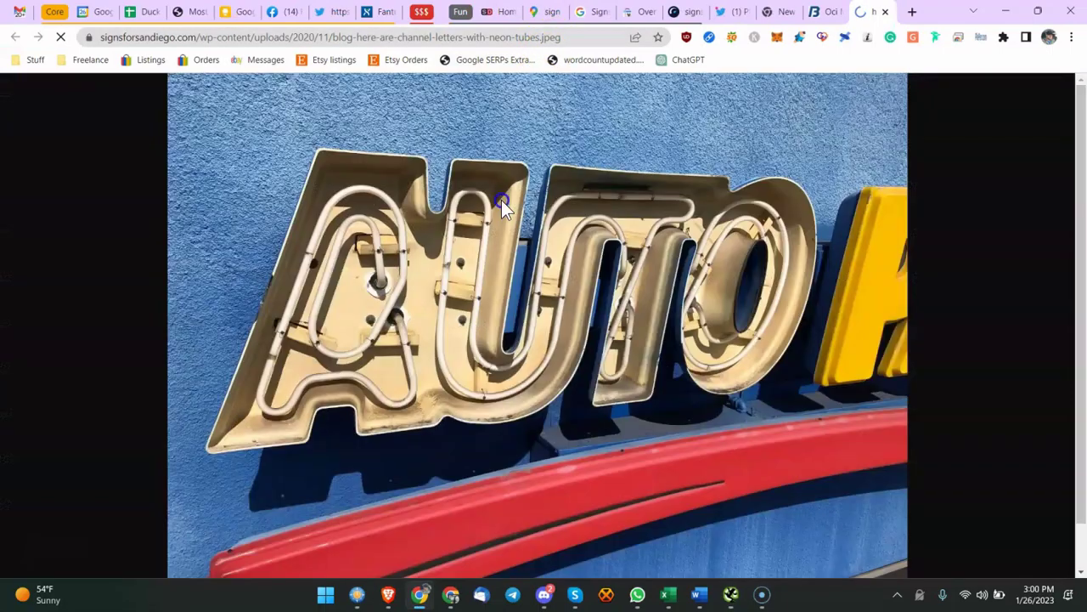
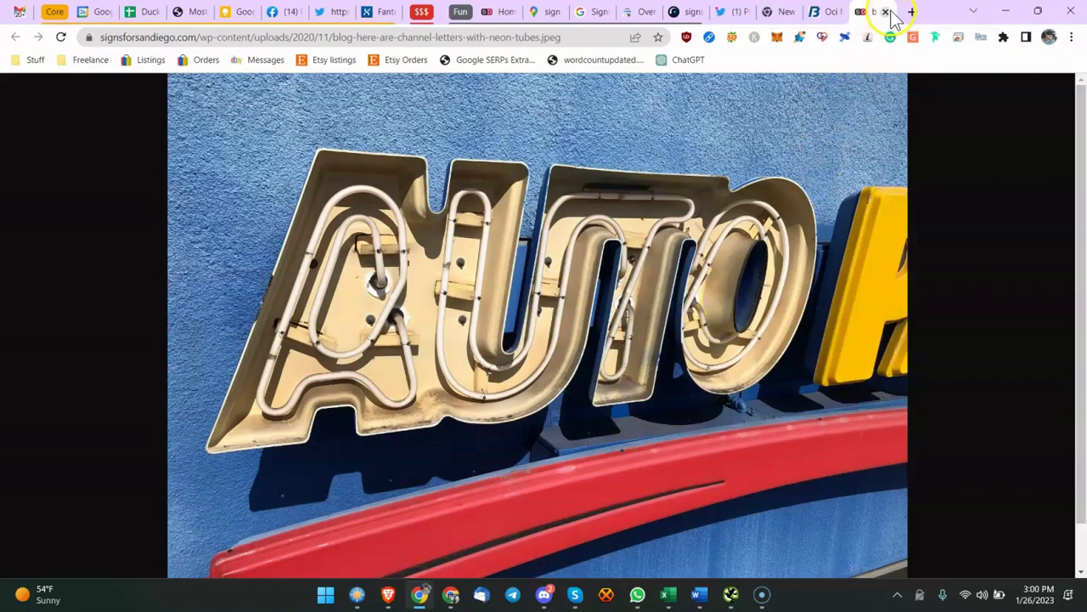
Step: Close the image, switch to the audit sheet in Excel and review the Canonicals, optimized images and thin content rows
key(ctrl+w)
click(668, 593)
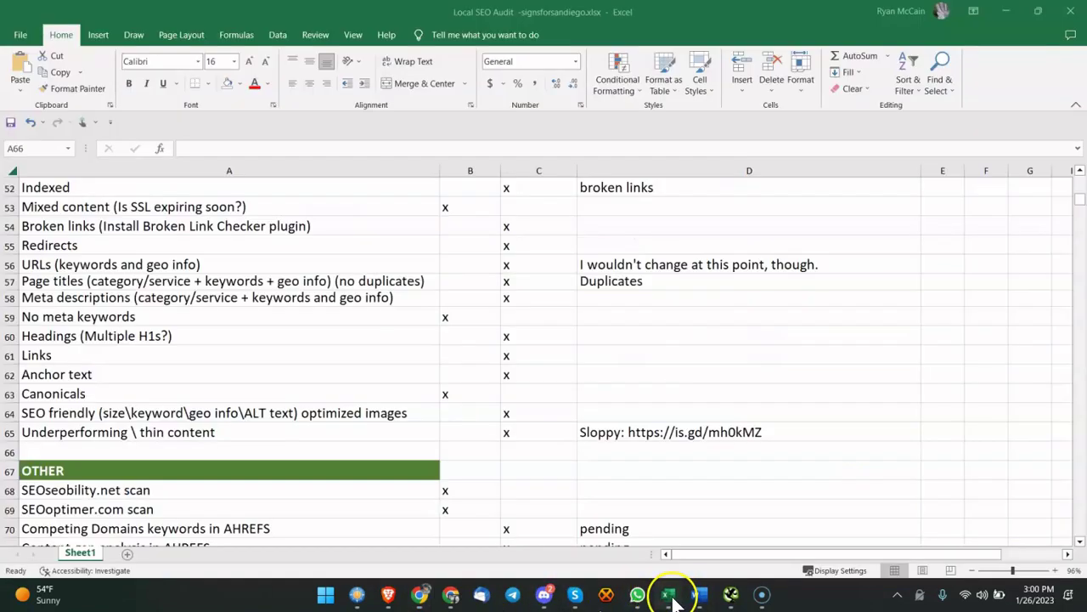
click(360, 333)
click(241, 394)
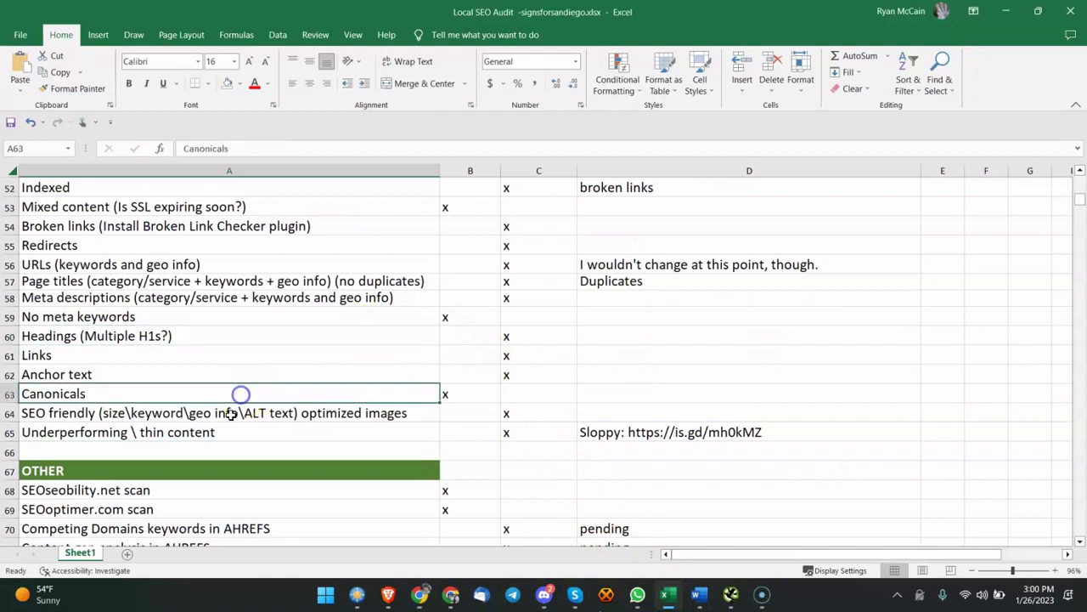
click(231, 414)
click(210, 445)
click(228, 429)
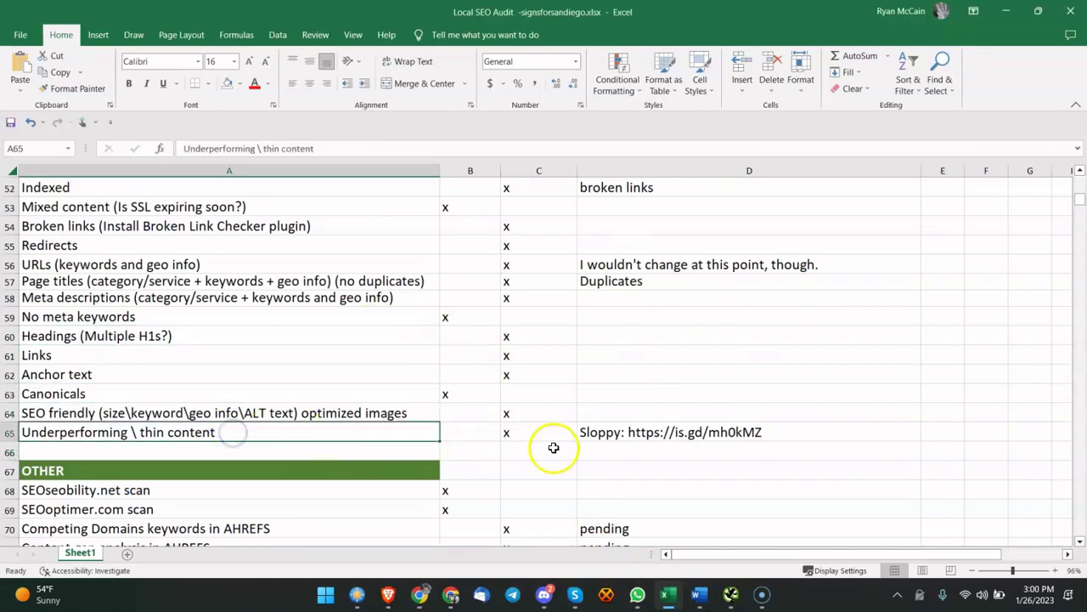
click(561, 448)
click(610, 439)
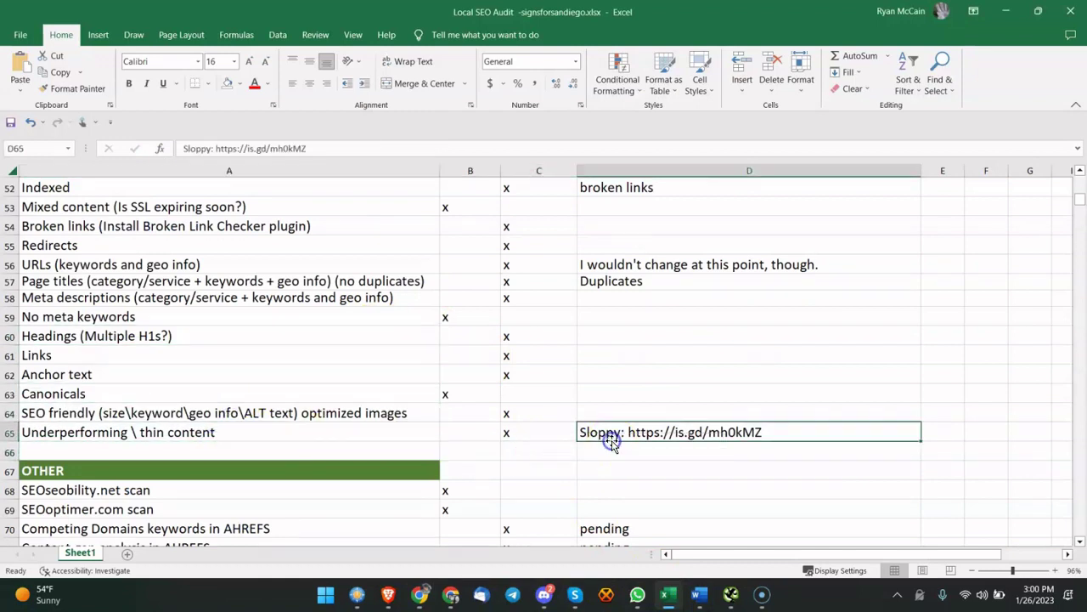
double_click(789, 430)
drag(789, 430, 630, 435)
key(ctrl+c)
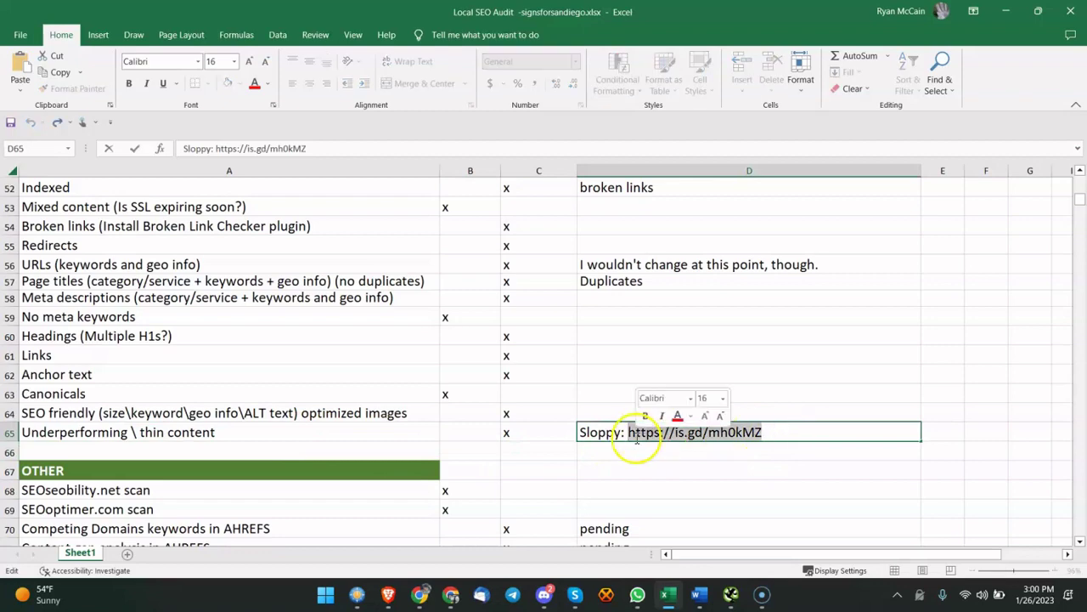
click(1005, 11)
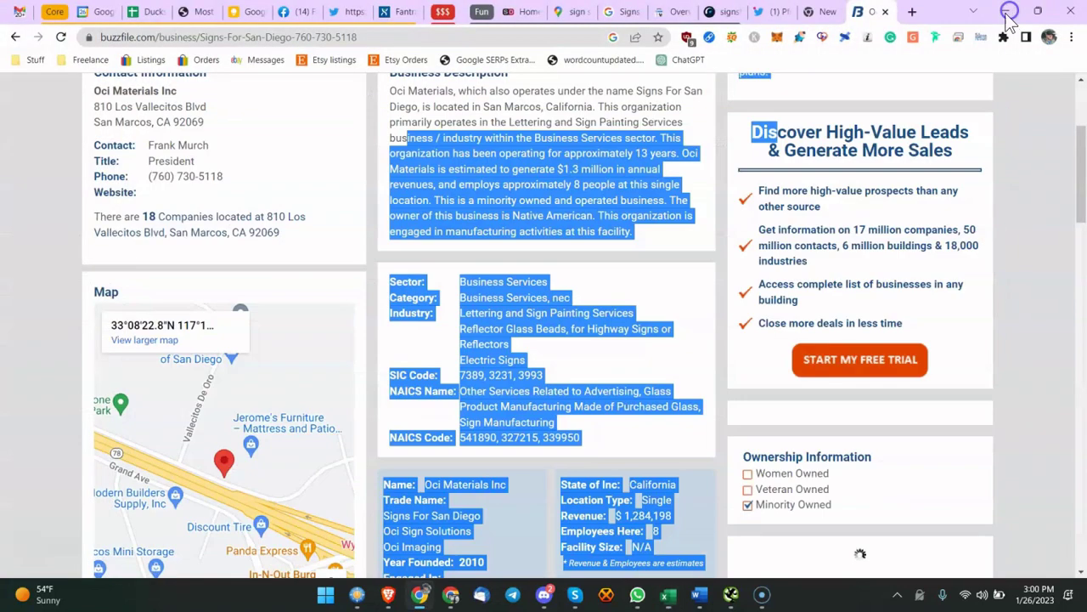
click(912, 12)
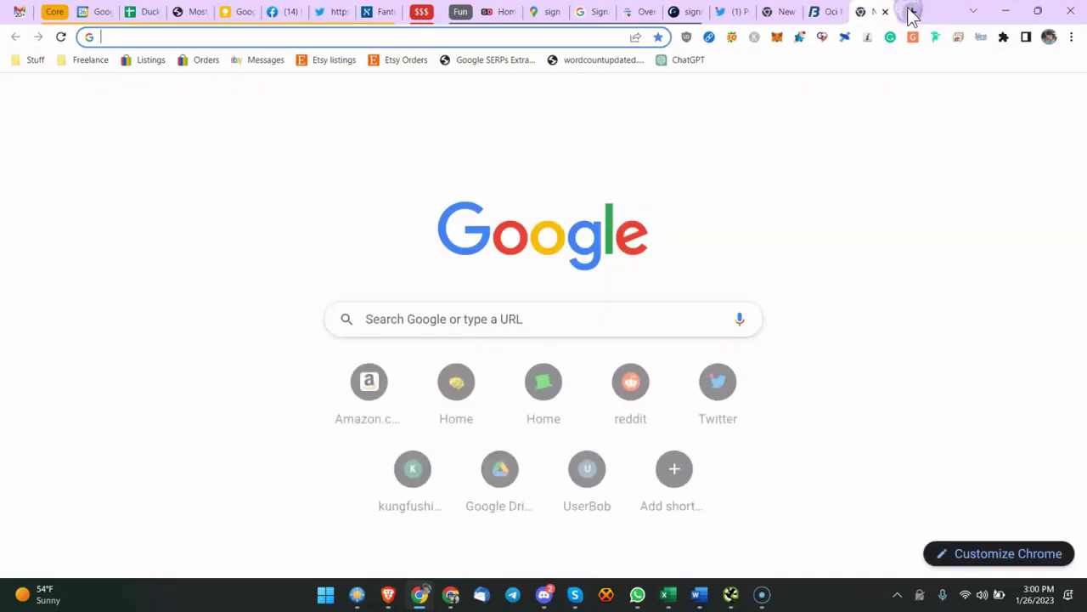
key(ctrl+v)
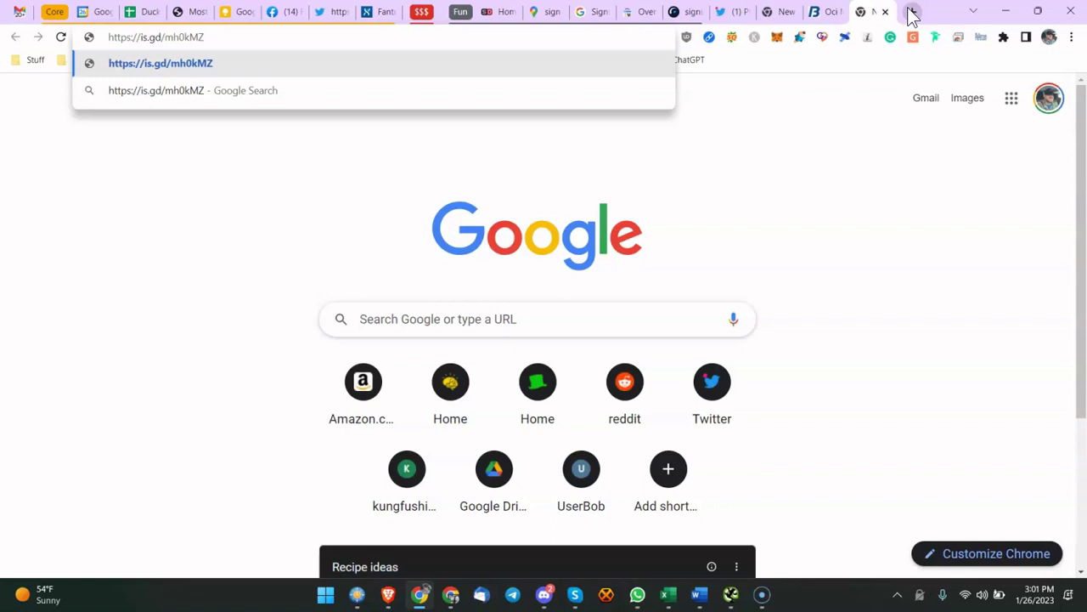
key(Return)
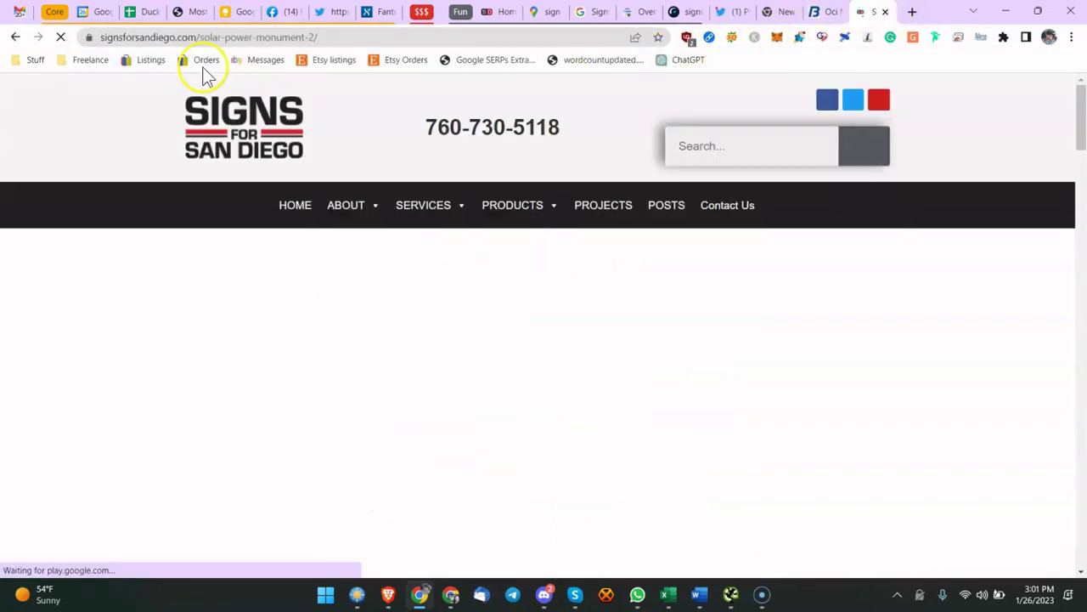
Step: Examine the layout of the solar power monument page, focusing on the oversized photo above its heading
scroll(366, 238, down, 4)
scroll(380, 219, down, 10)
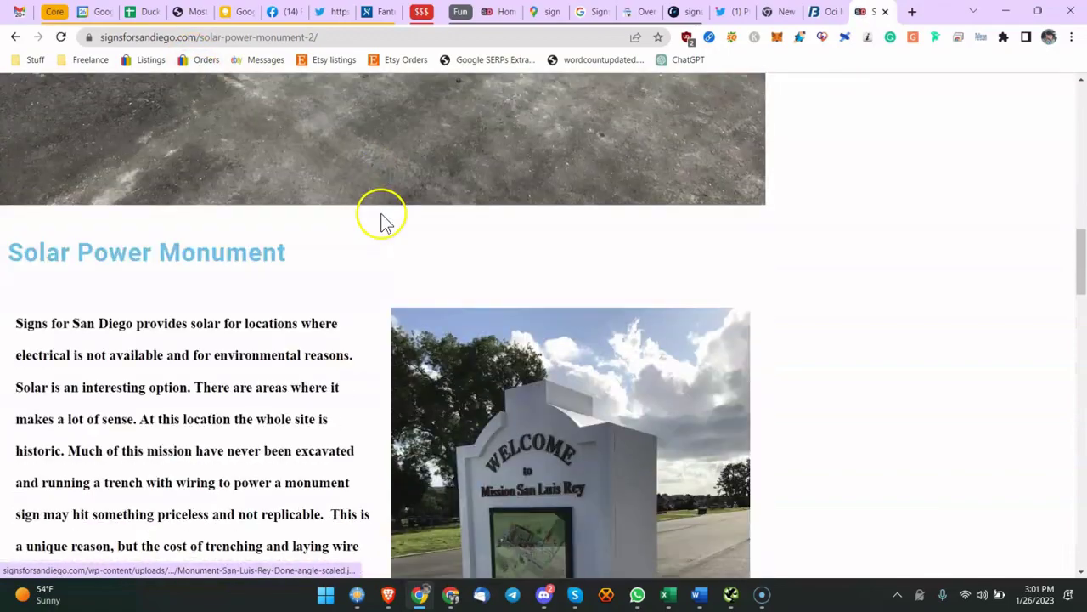
scroll(380, 219, up, 14)
scroll(371, 182, up, 2)
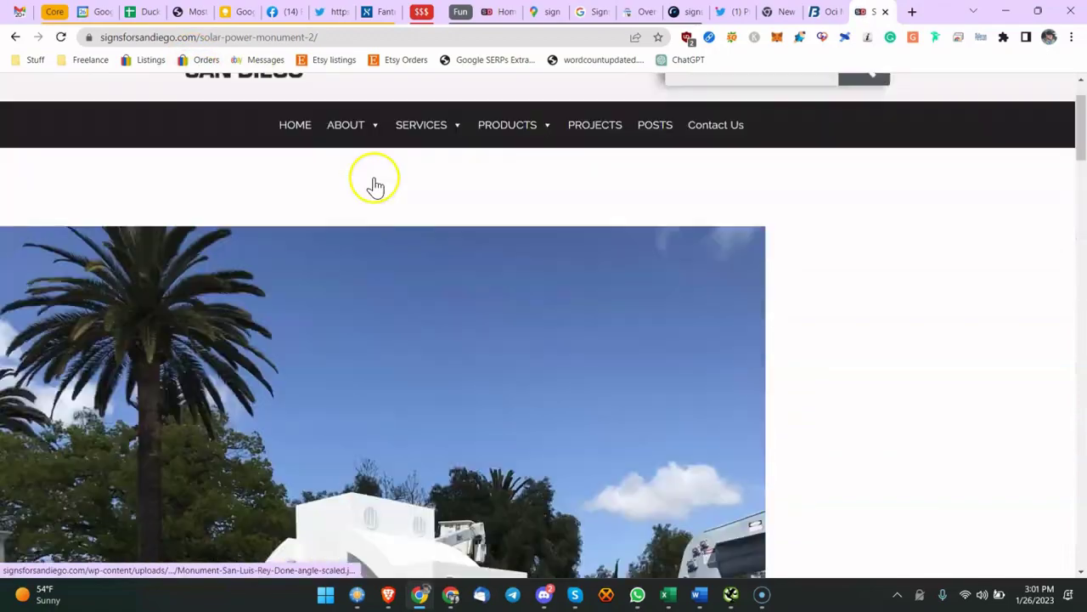
scroll(376, 175, down, 5)
scroll(443, 227, down, 3)
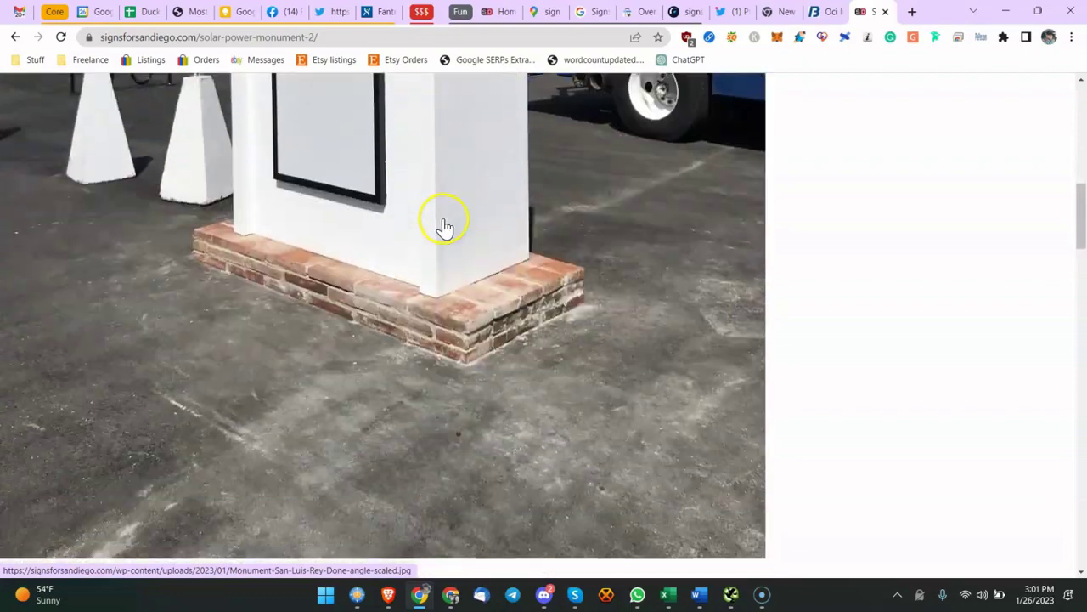
scroll(445, 221, up, 5)
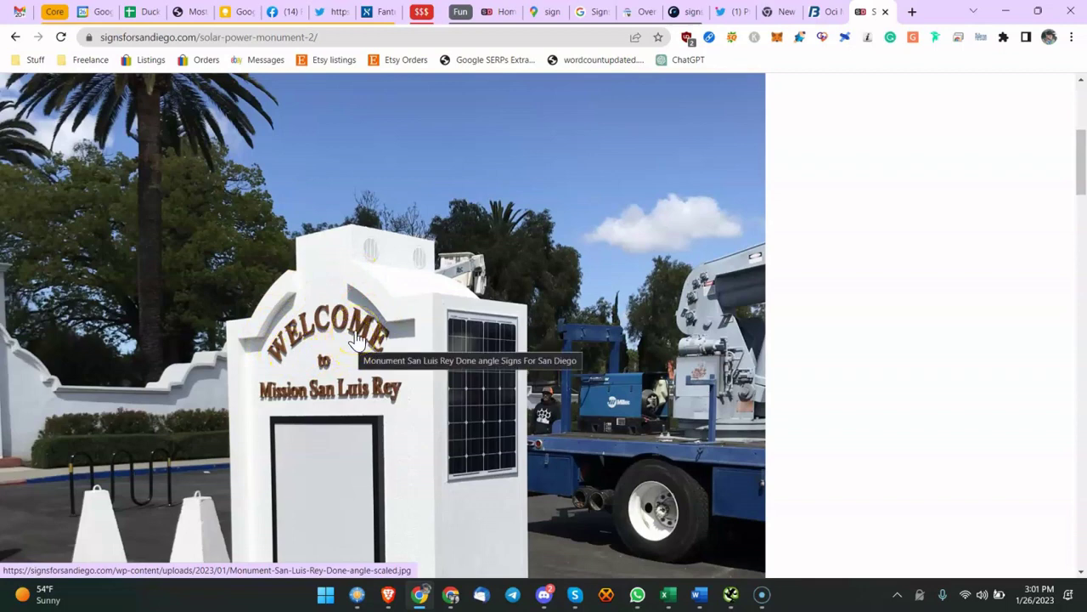
scroll(356, 337, down, 2)
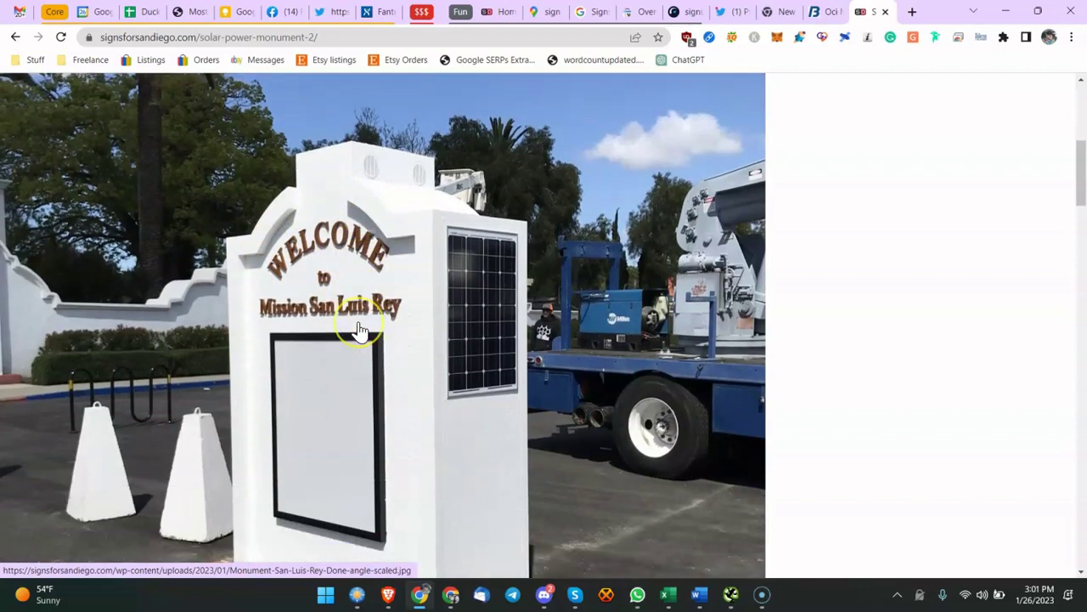
scroll(357, 337, up, 2)
scroll(361, 329, down, 1)
scroll(359, 330, down, 6)
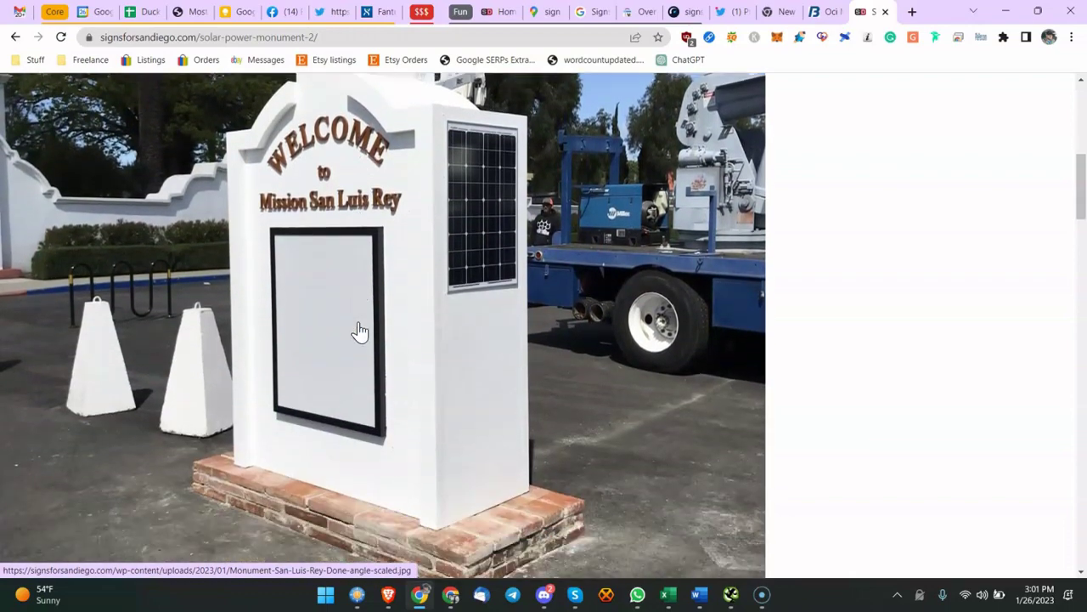
scroll(366, 280, up, 3)
scroll(340, 221, down, 2)
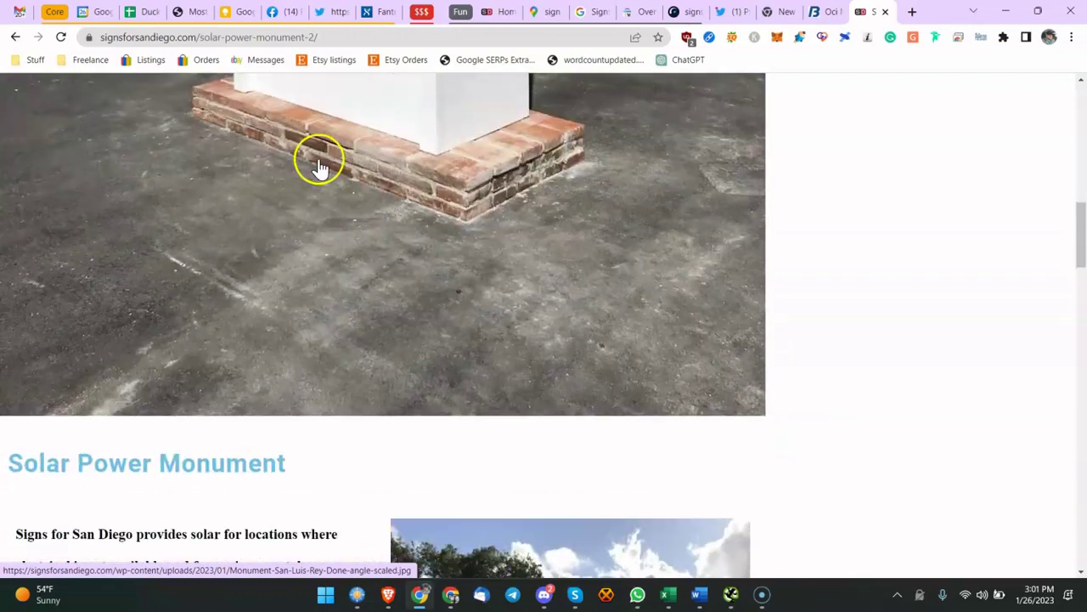
scroll(354, 173, up, 3)
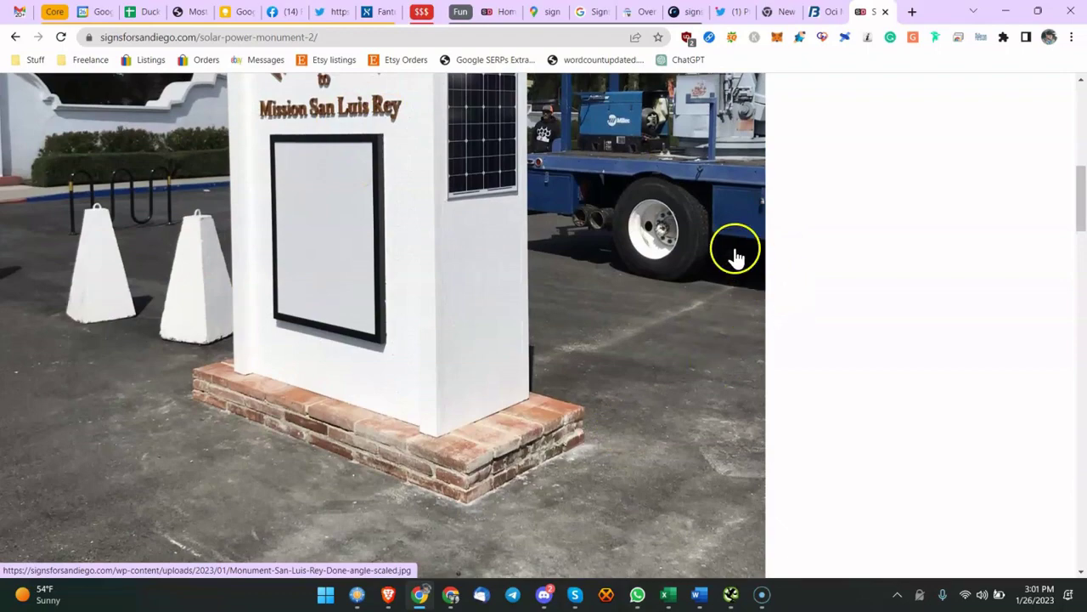
scroll(735, 250, up, 1)
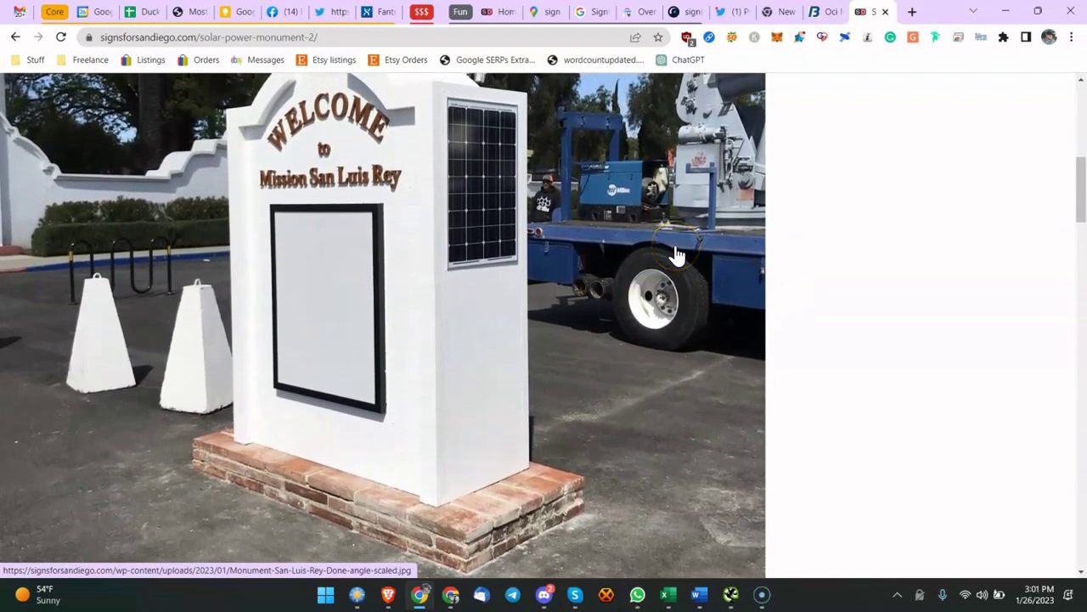
Step: Highlight part of the opening paragraph under the Solar Power Monument heading and look over the content below it
scroll(444, 238, down, 5)
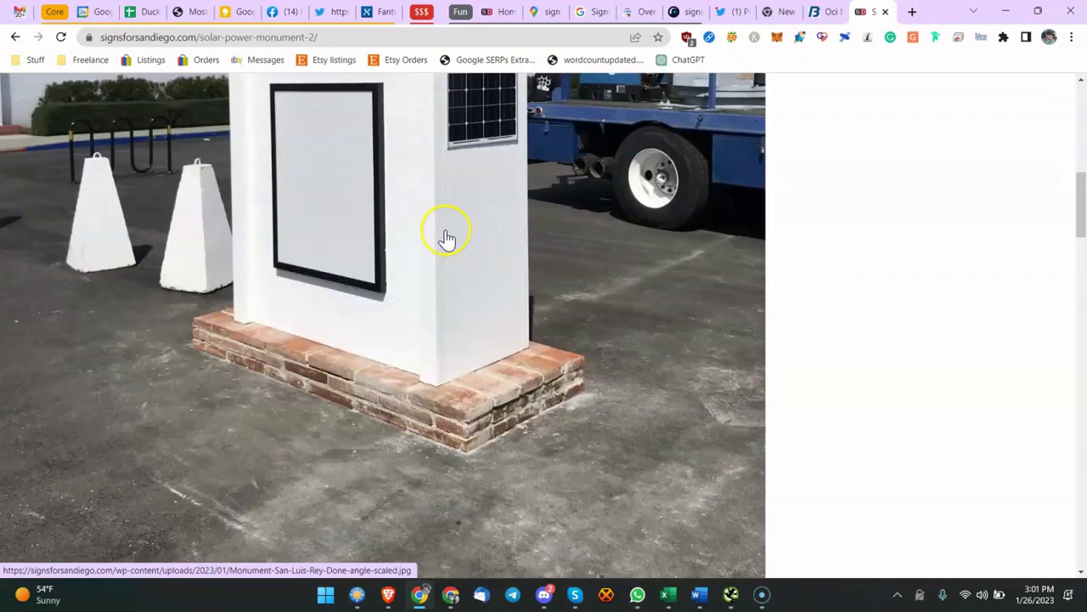
scroll(441, 219, down, 2)
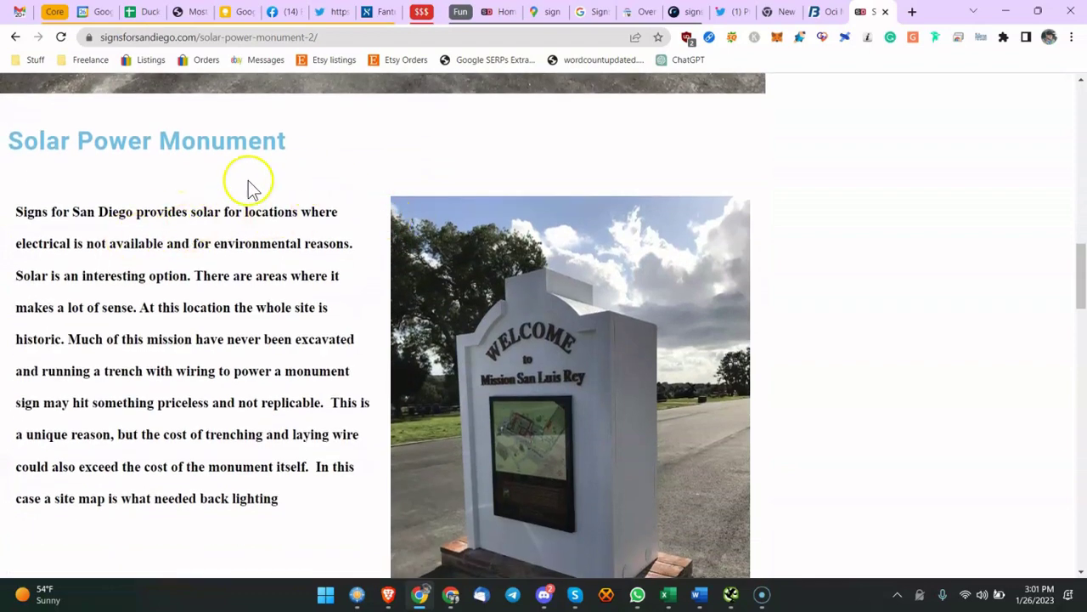
drag(134, 218, 195, 339)
scroll(314, 301, down, 1)
scroll(314, 302, down, 3)
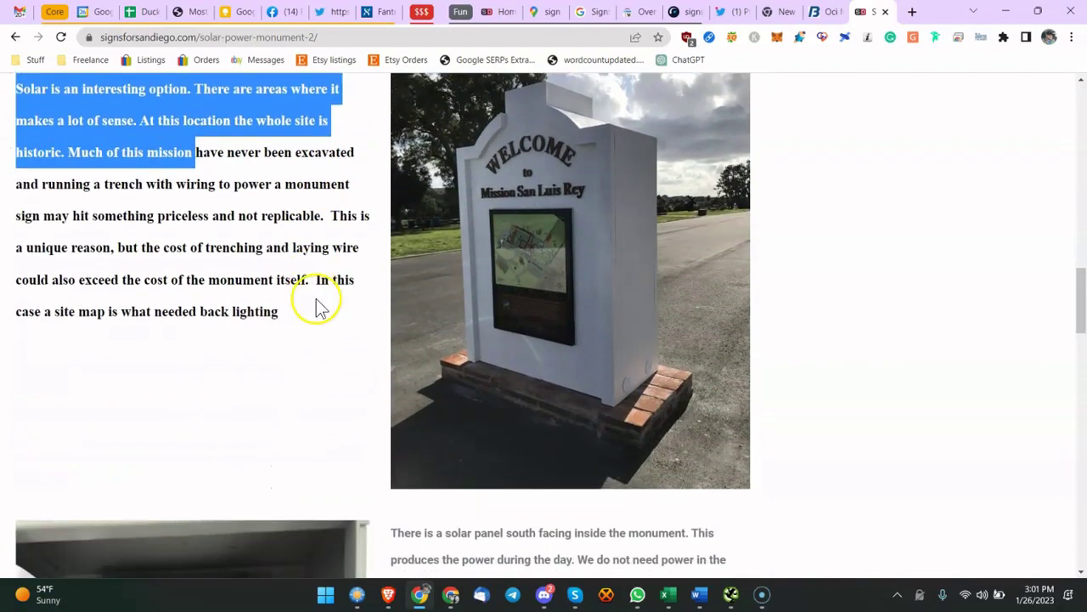
Step: Review the solar power monument page's remaining paragraphs and photos down to the author and date line, highlighting passages of the body text
drag(415, 387, 498, 450)
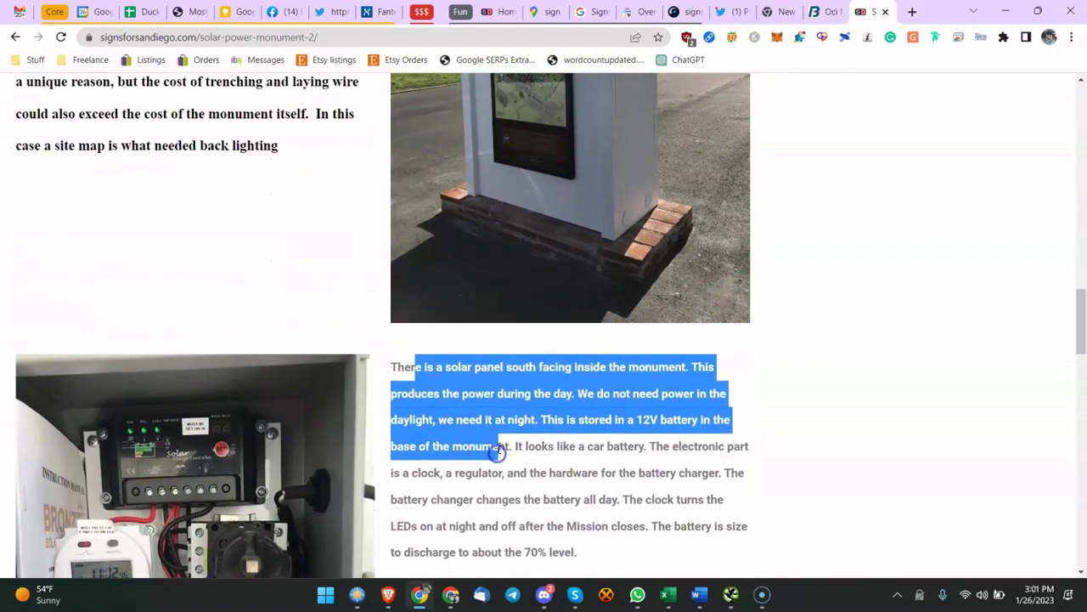
click(498, 446)
scroll(468, 388, down, 6)
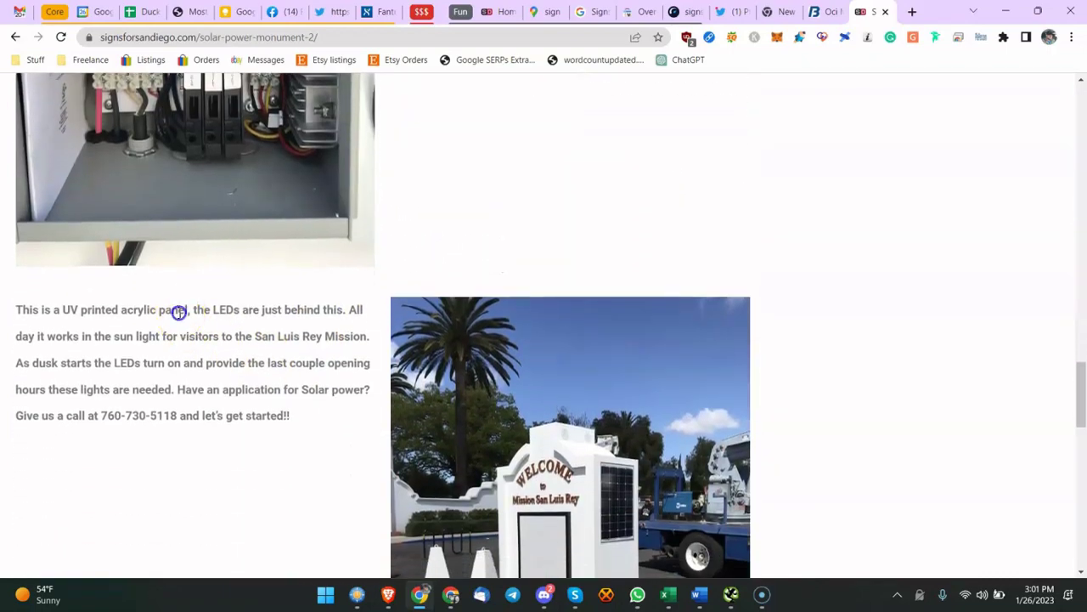
drag(175, 313, 255, 364)
scroll(451, 170, up, 3)
drag(468, 128, 482, 155)
scroll(468, 199, down, 3)
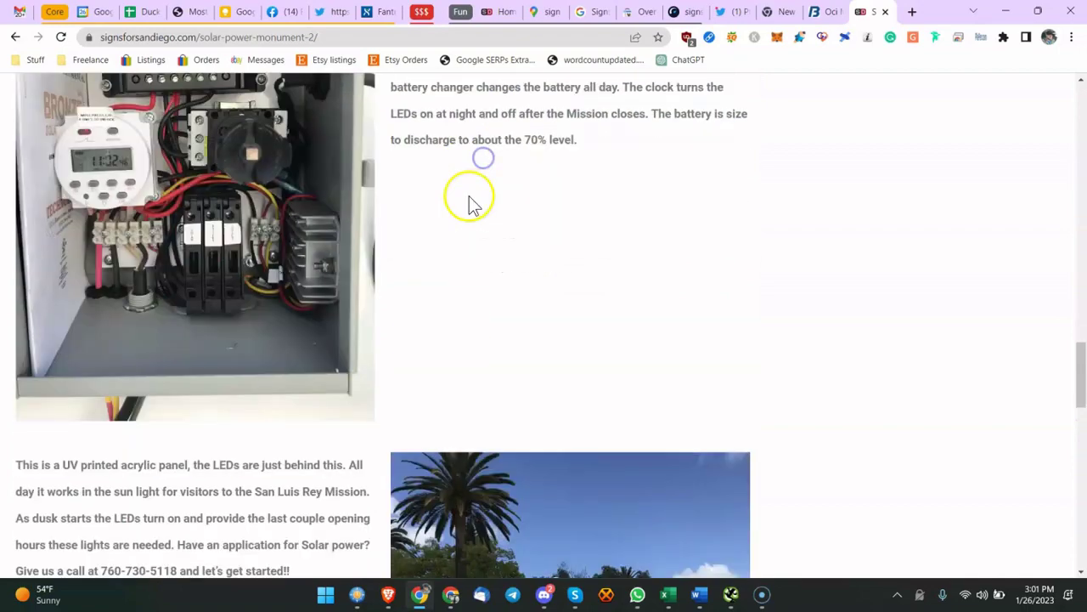
click(478, 270)
scroll(503, 222, down, 7)
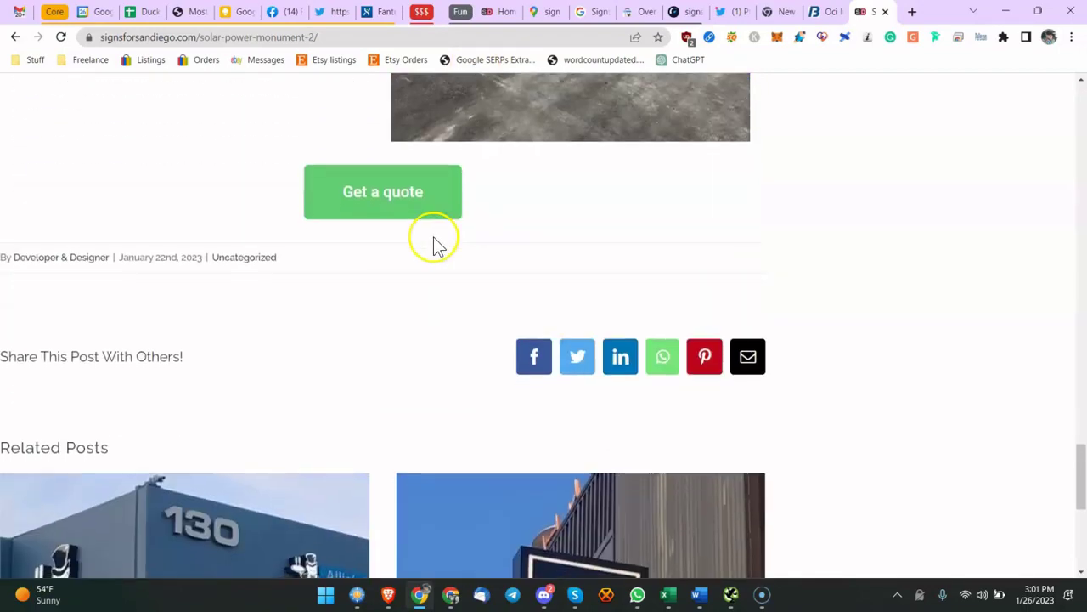
drag(25, 253, 113, 296)
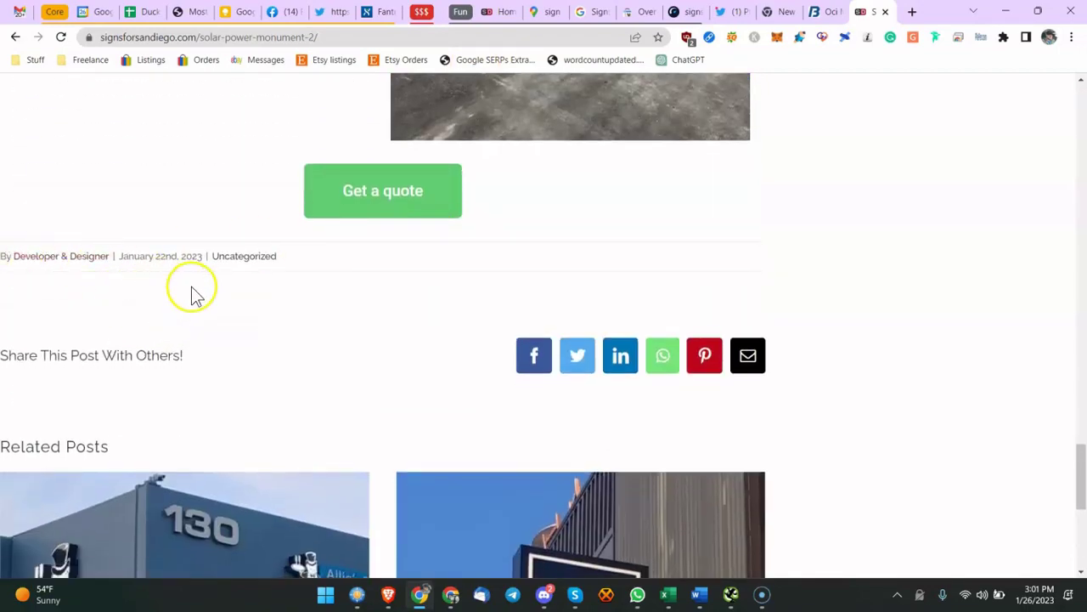
Step: Re-examine the whole solar power monument page from its header through the oversized photo to the lower text blocks
scroll(192, 296, up, 10)
scroll(196, 281, up, 15)
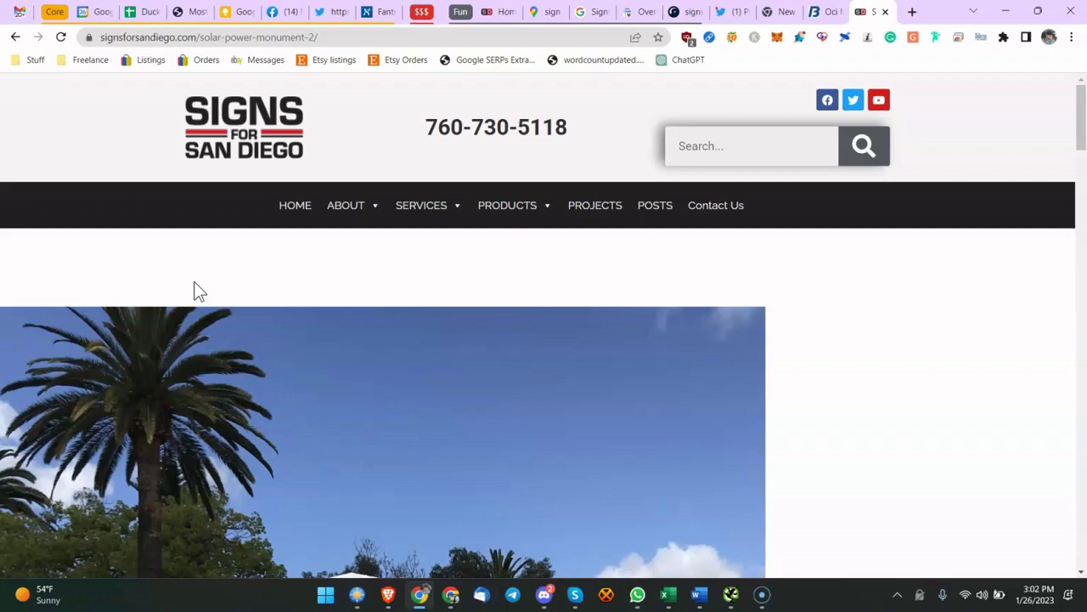
scroll(208, 288, down, 15)
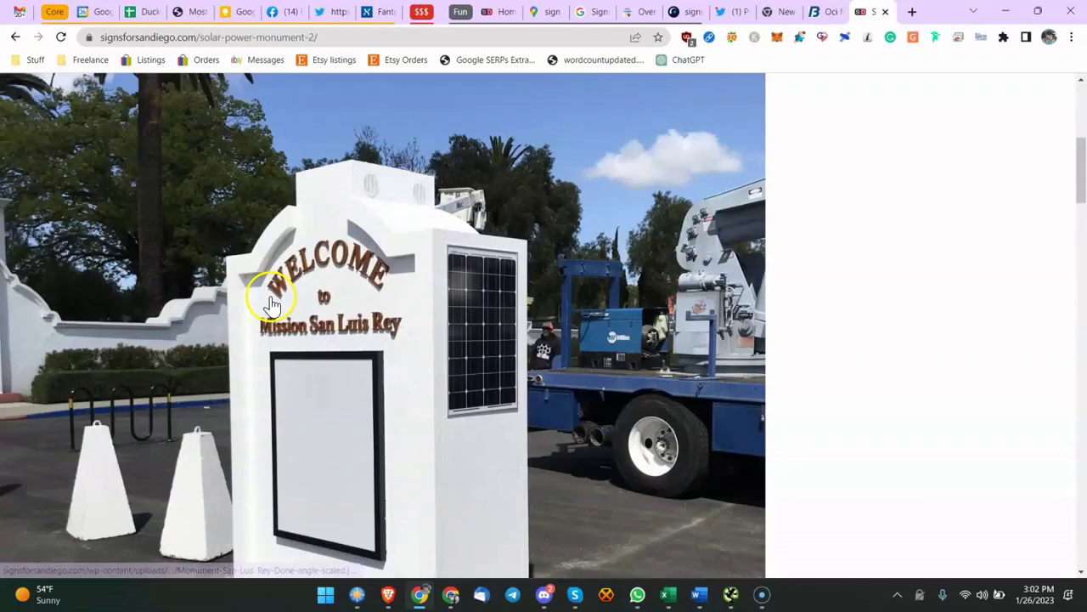
scroll(328, 279, down, 7)
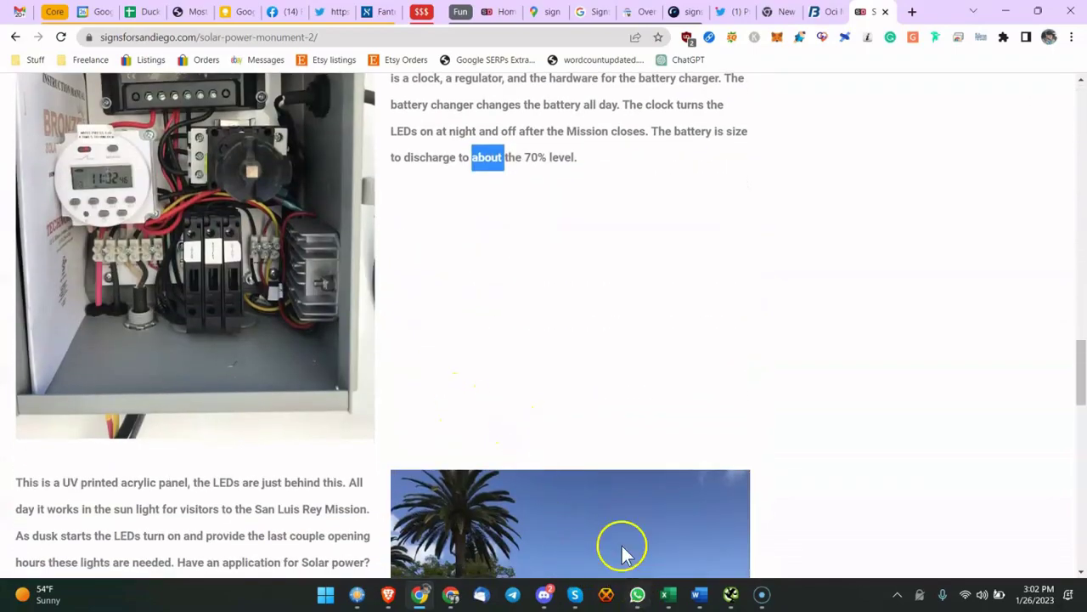
scroll(515, 376, up, 10)
scroll(496, 365, up, 2)
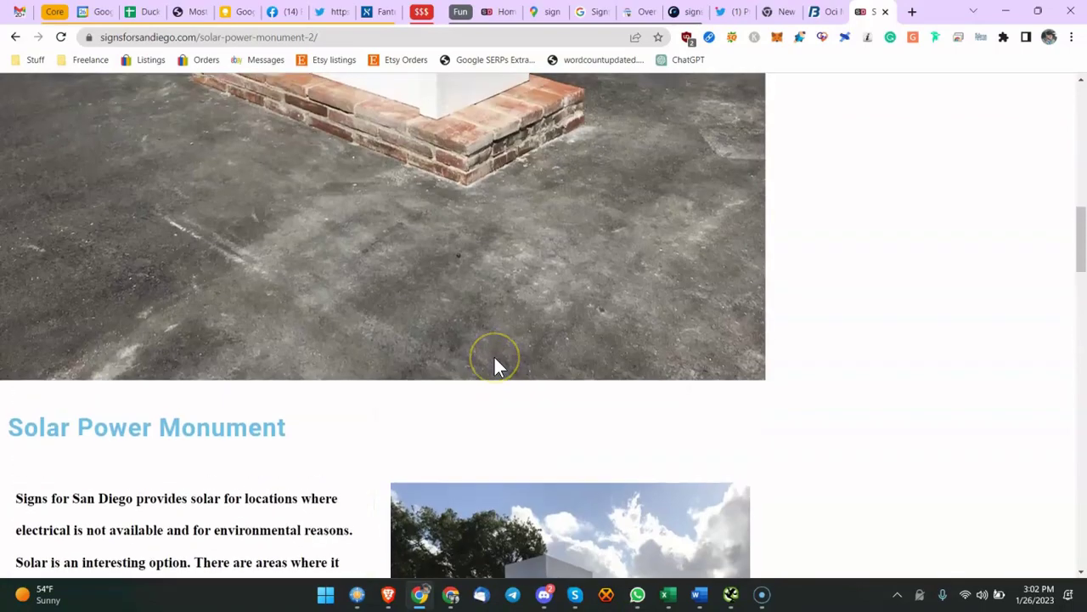
scroll(492, 363, up, 5)
scroll(493, 364, up, 7)
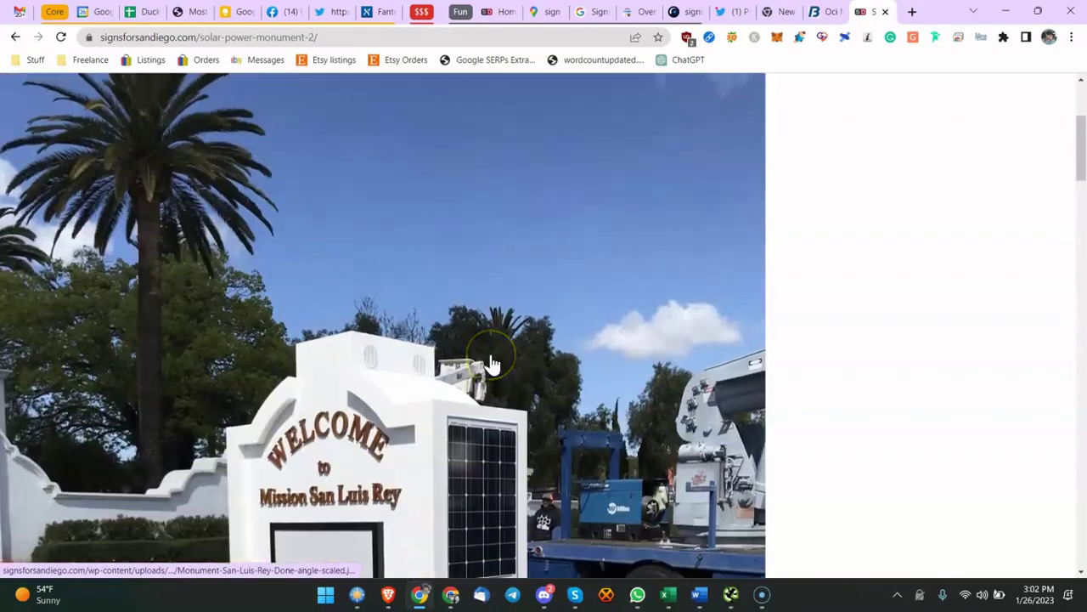
Step: Open the site's home page and examine its layout from the photo slider through the service sections to the areas served list
click(297, 205)
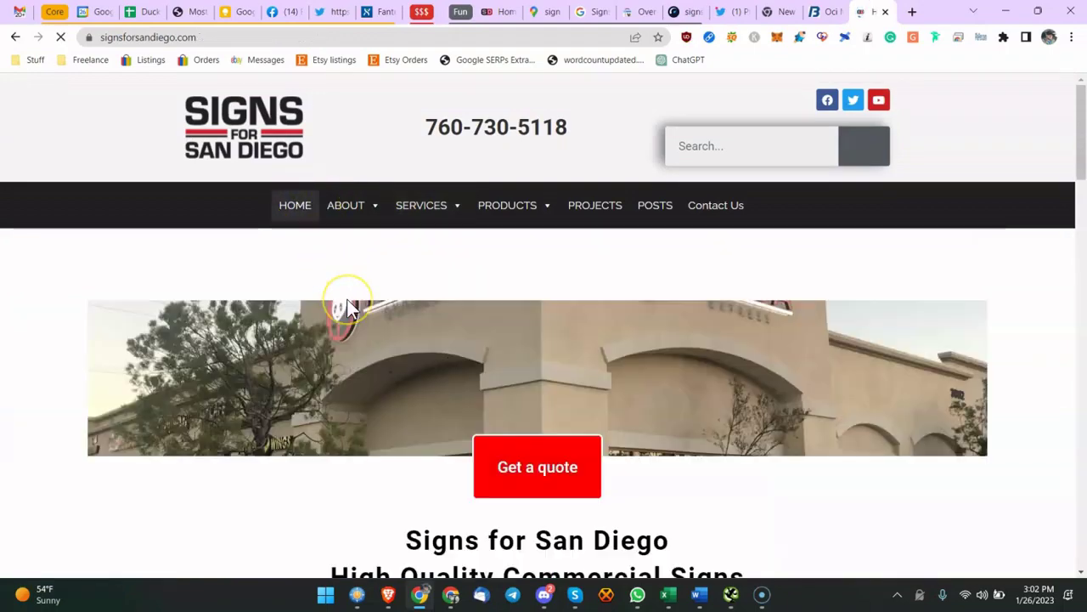
scroll(346, 302, down, 3)
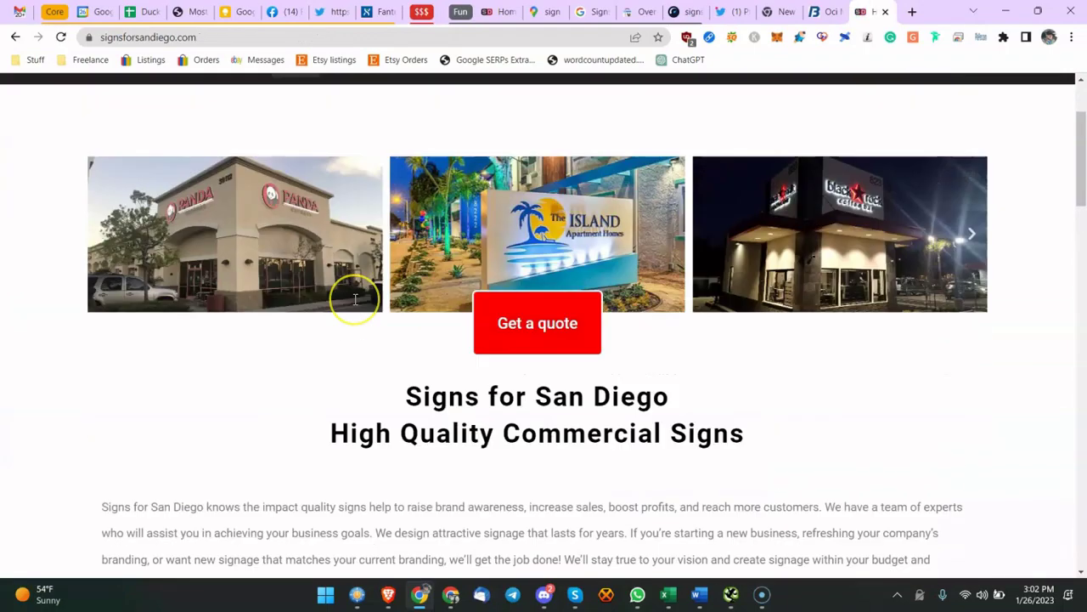
scroll(356, 298, down, 15)
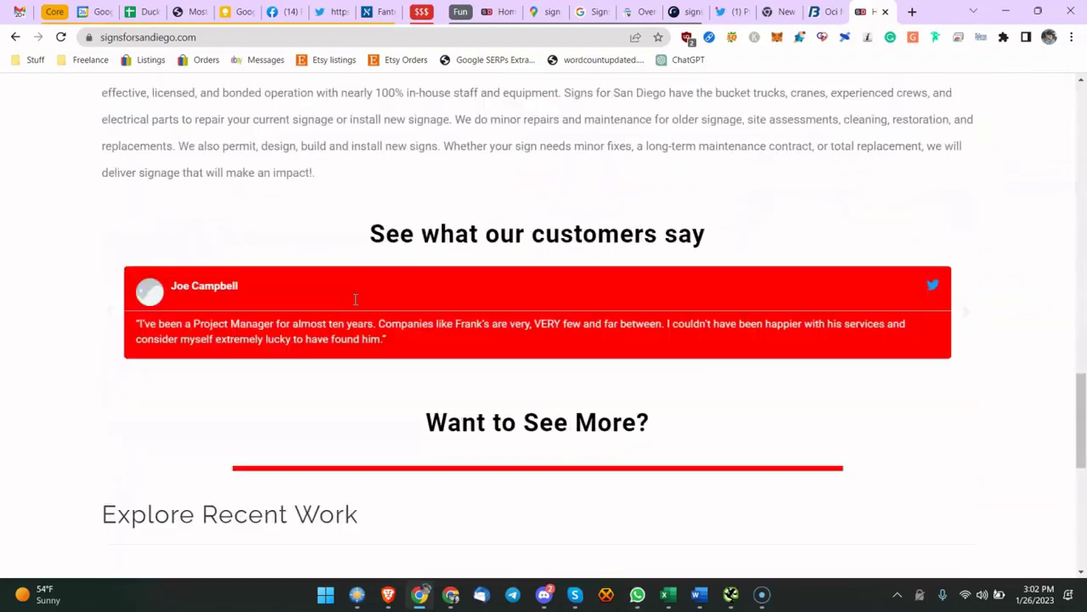
scroll(374, 293, down, 1)
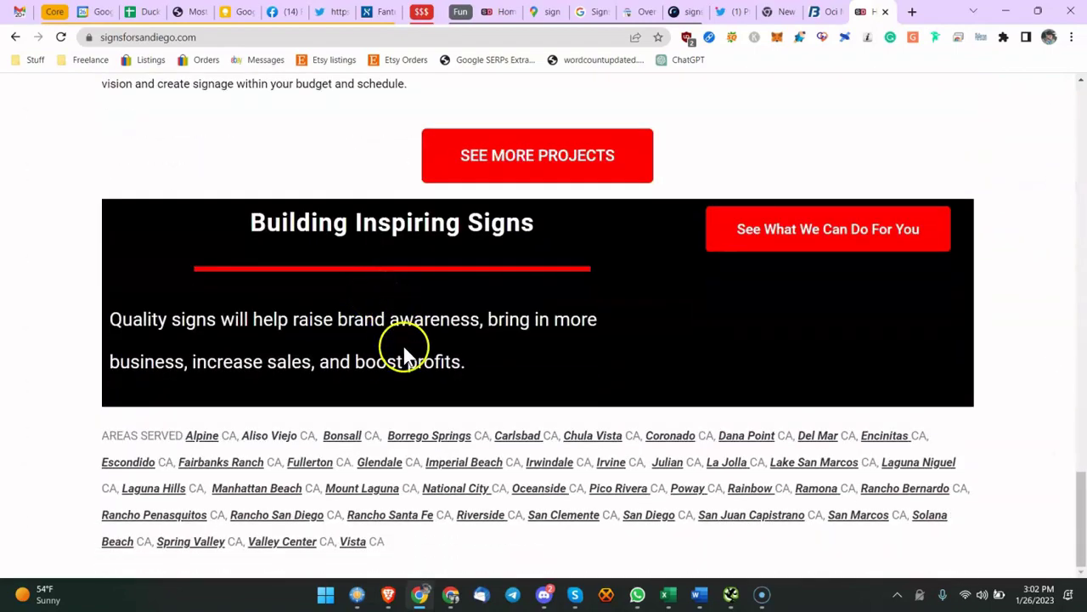
click(1030, 390)
scroll(525, 371, up, 15)
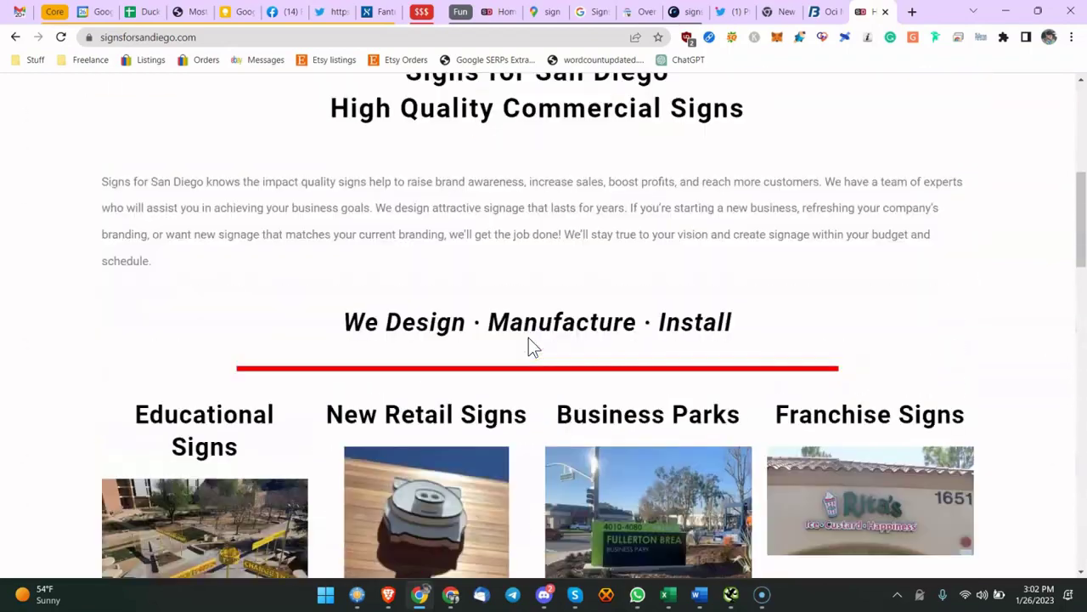
scroll(528, 344, down, 2)
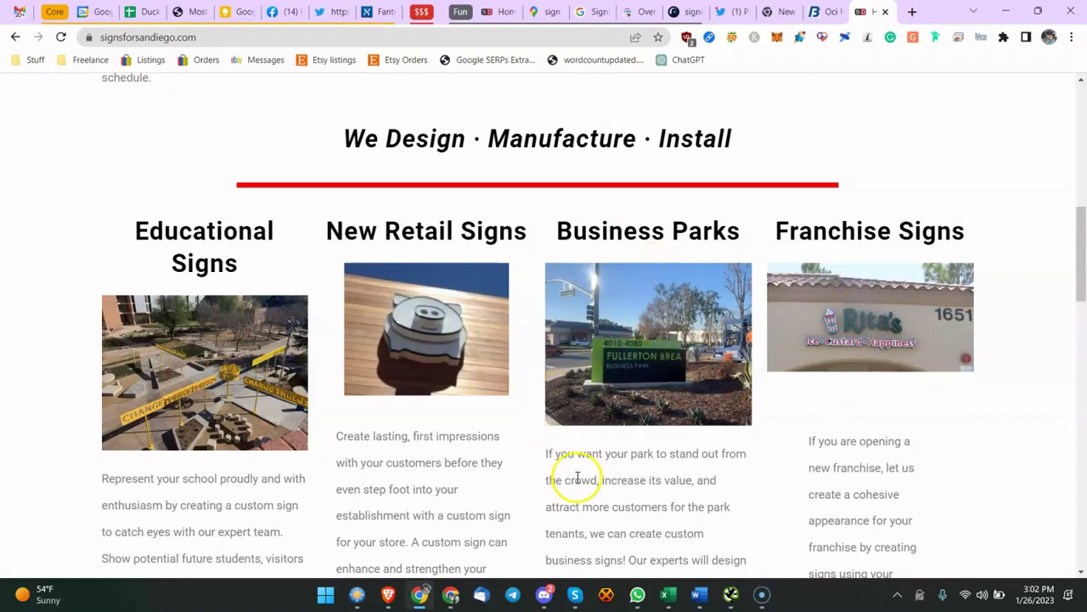
Step: Switch to the audit sheet in Excel and leave the note beside "Underperforming \ thin content" to reach the OTHER section
click(639, 599)
click(669, 594)
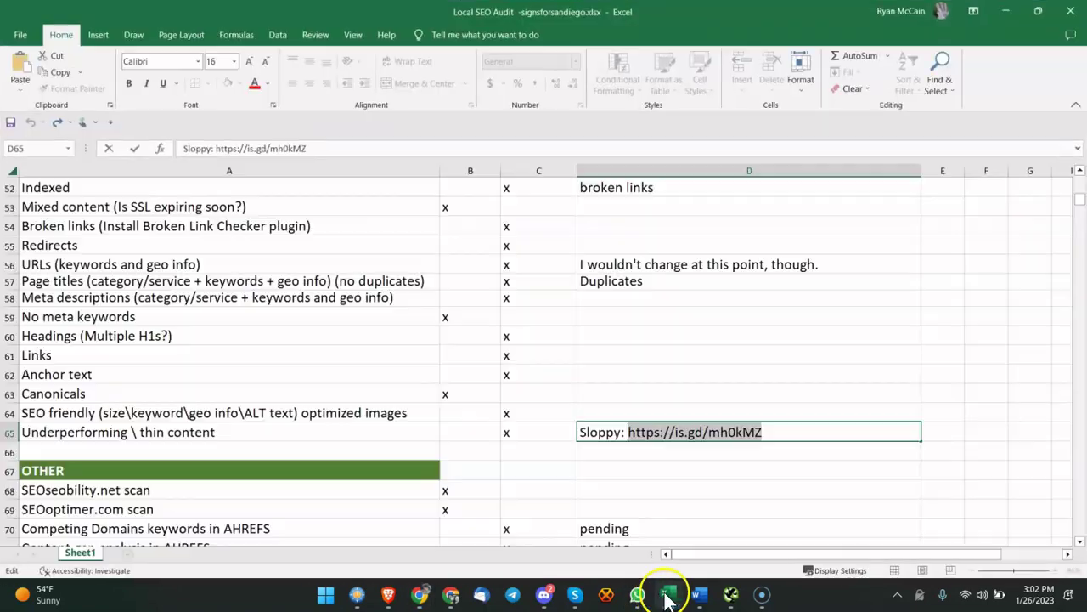
click(421, 426)
scroll(356, 383, down, 4)
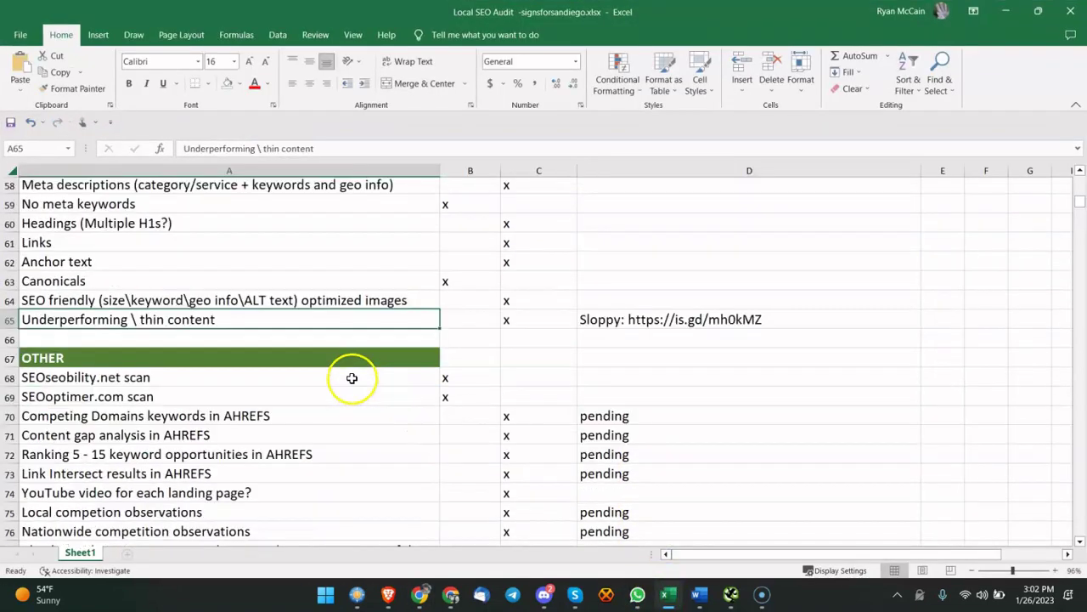
Step: Check the SEOseobility.net and SEOoptimer.com scan rows and their marks in the OTHER section
click(97, 270)
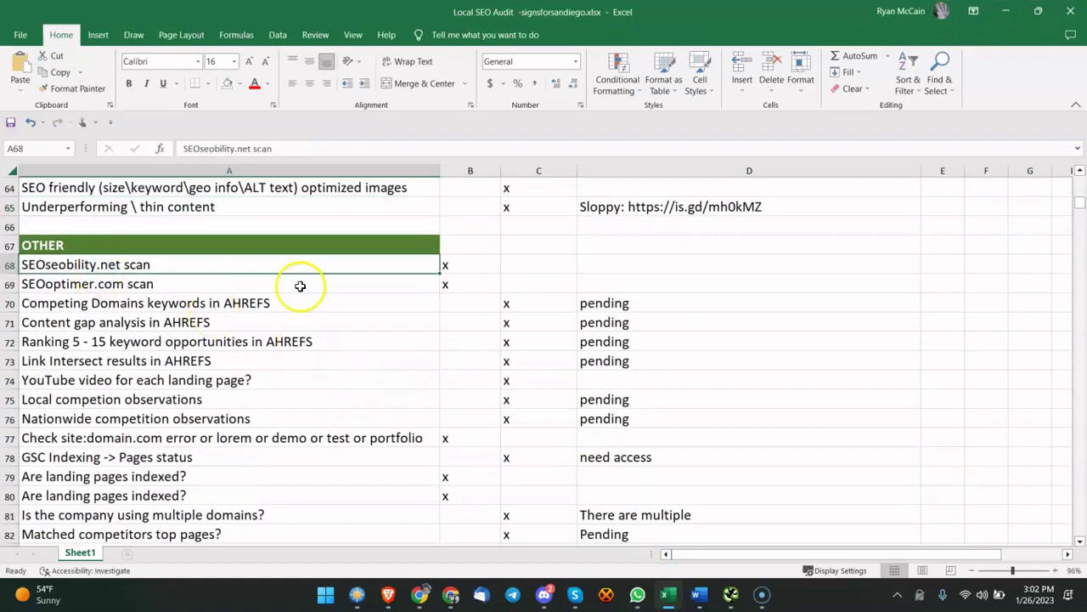
click(445, 260)
click(110, 283)
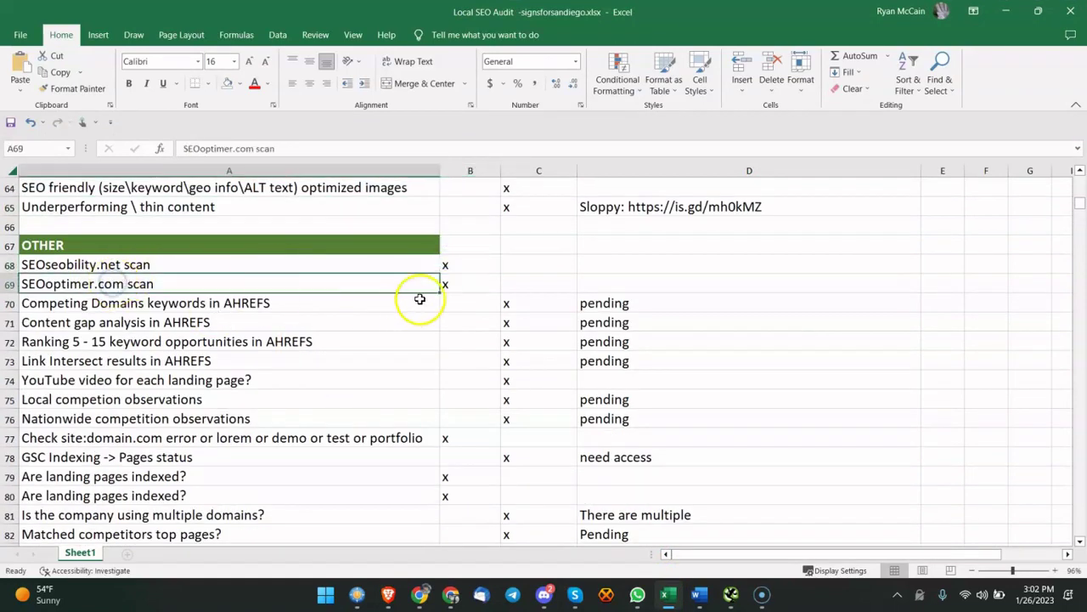
Step: Review the AHREFS keyword, content gap and link intersect items and the YouTube video item in the OTHER section
click(255, 319)
click(299, 303)
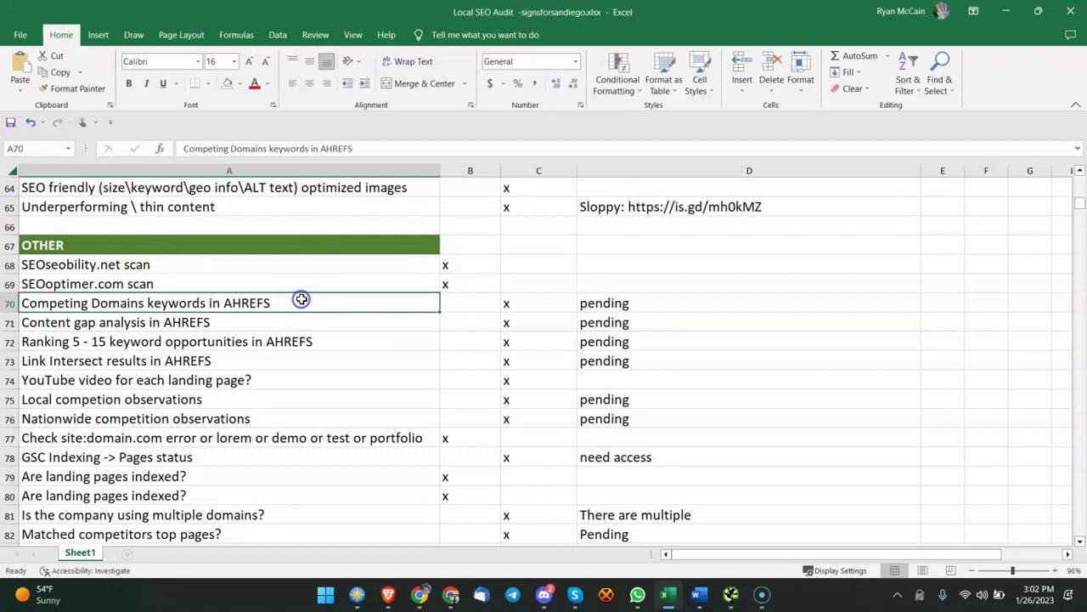
click(540, 308)
drag(117, 302, 387, 363)
click(279, 340)
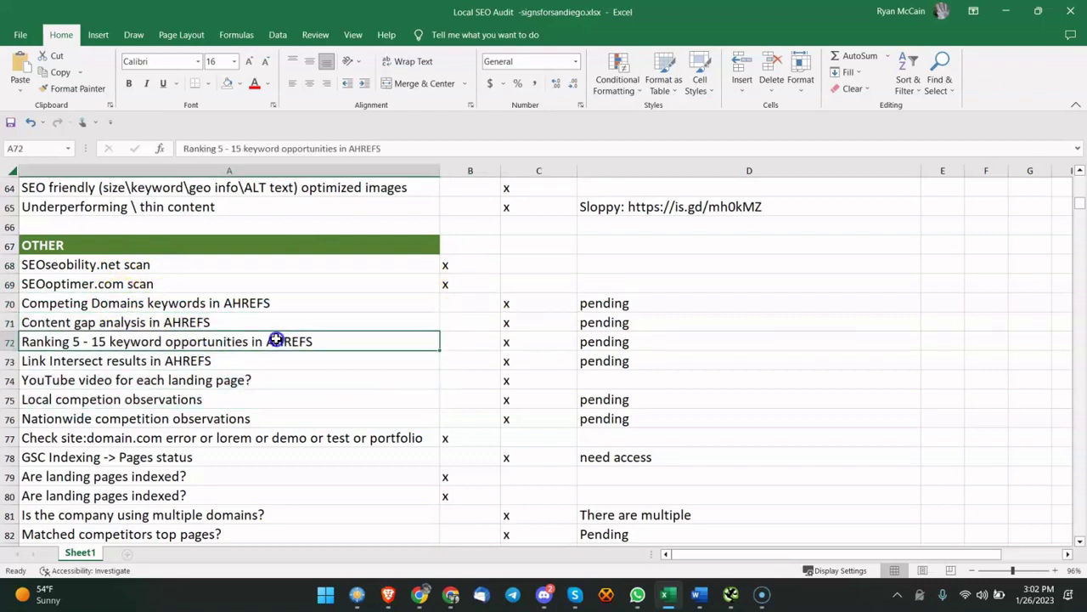
click(118, 315)
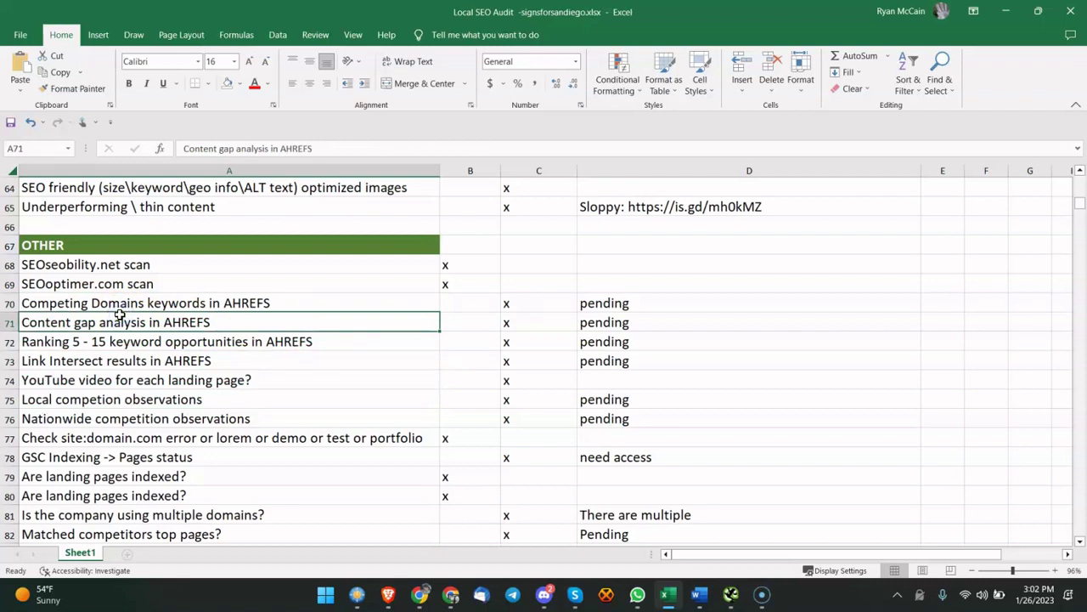
click(91, 340)
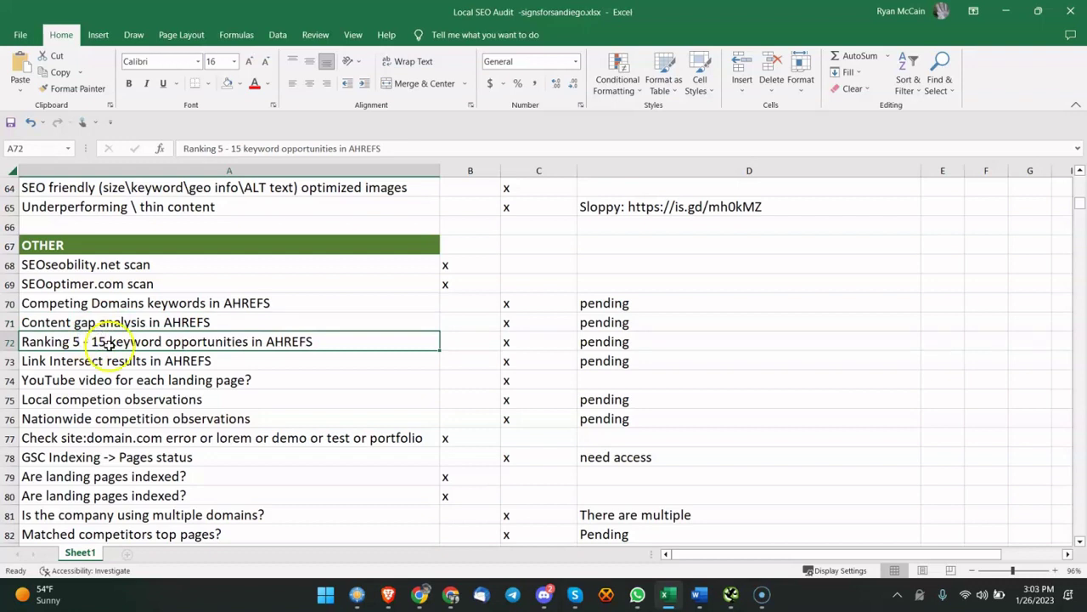
click(195, 382)
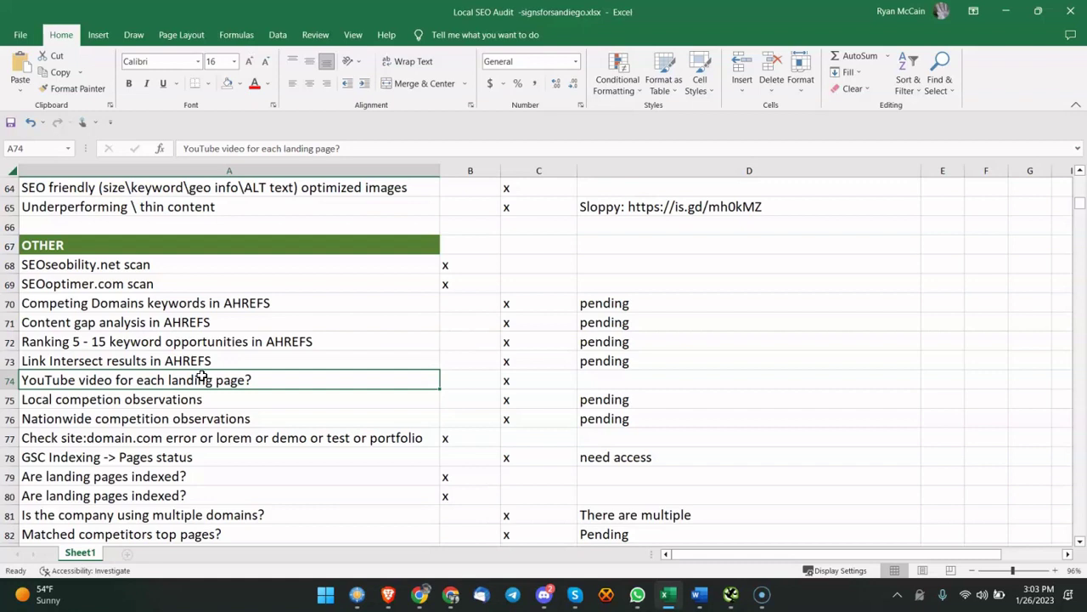
click(285, 358)
click(262, 382)
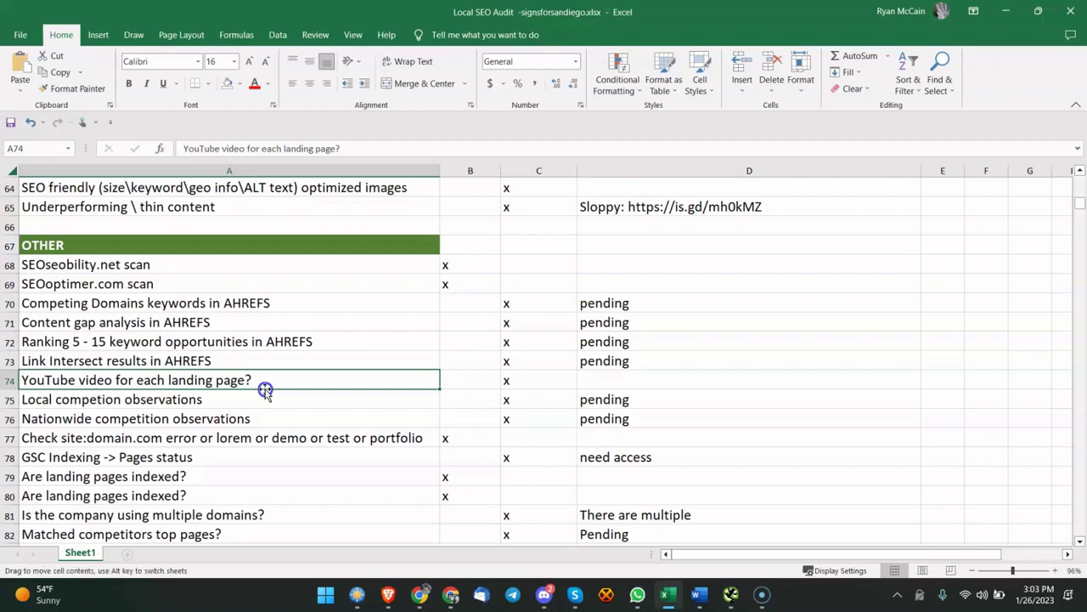
Step: Review the local and nationwide competition observation rows and their notes in the OTHER section
click(267, 416)
click(276, 399)
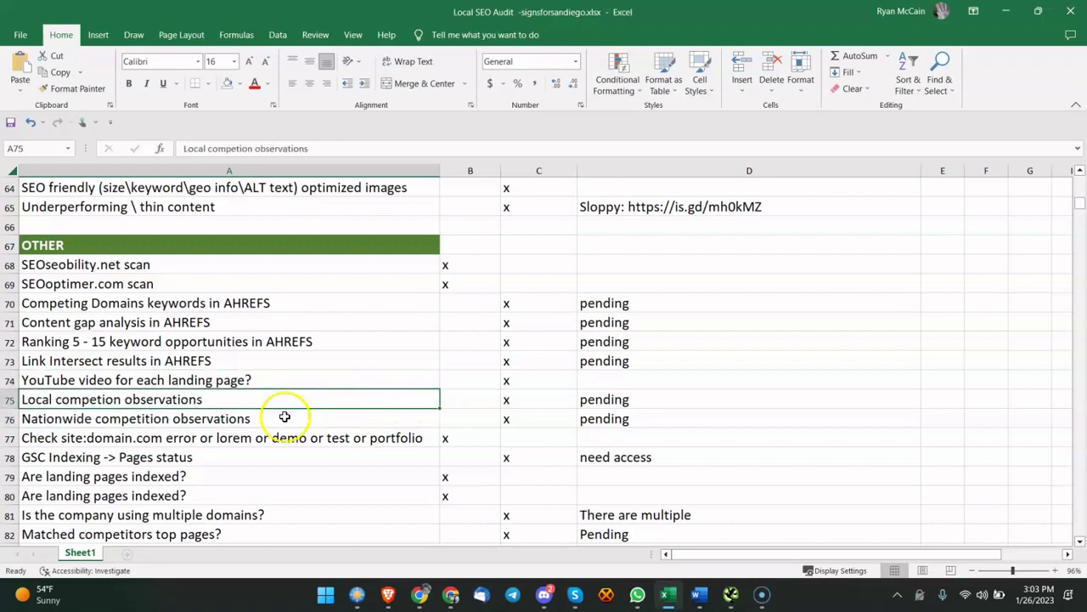
click(602, 401)
click(237, 393)
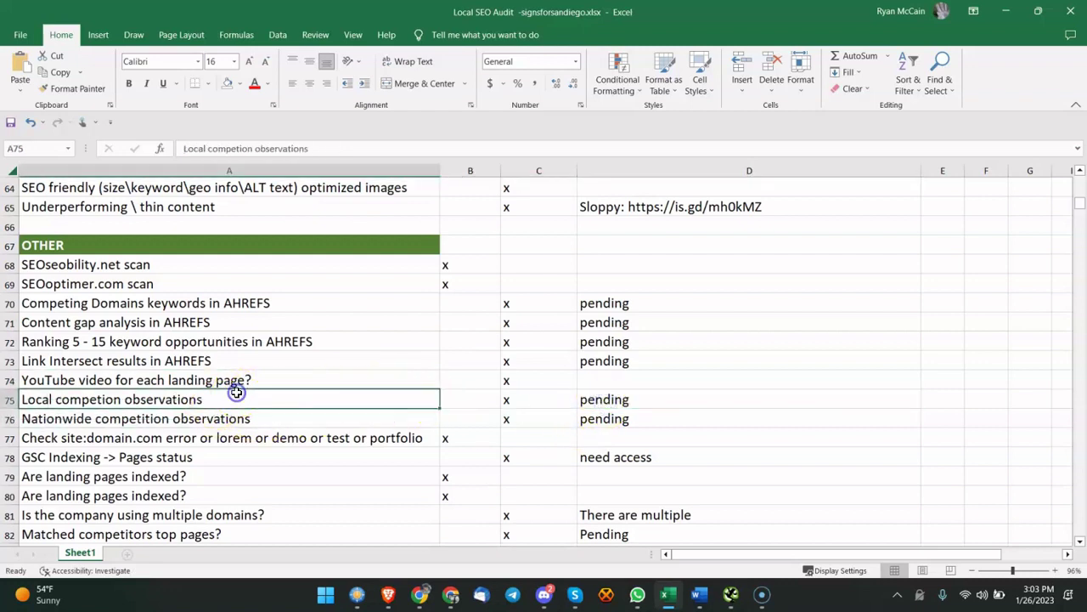
click(562, 400)
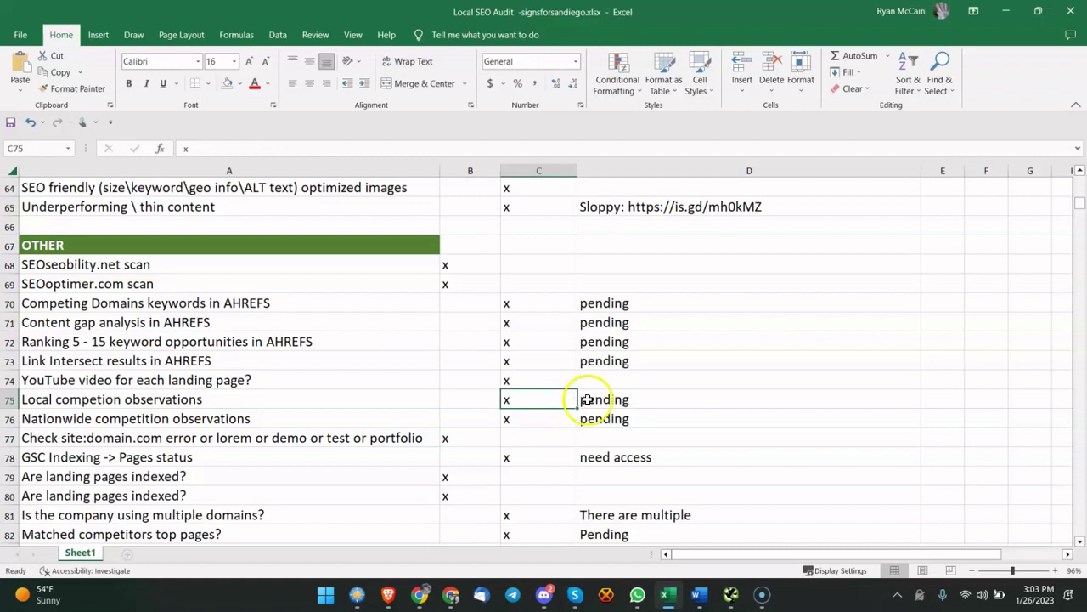
click(582, 401)
click(148, 418)
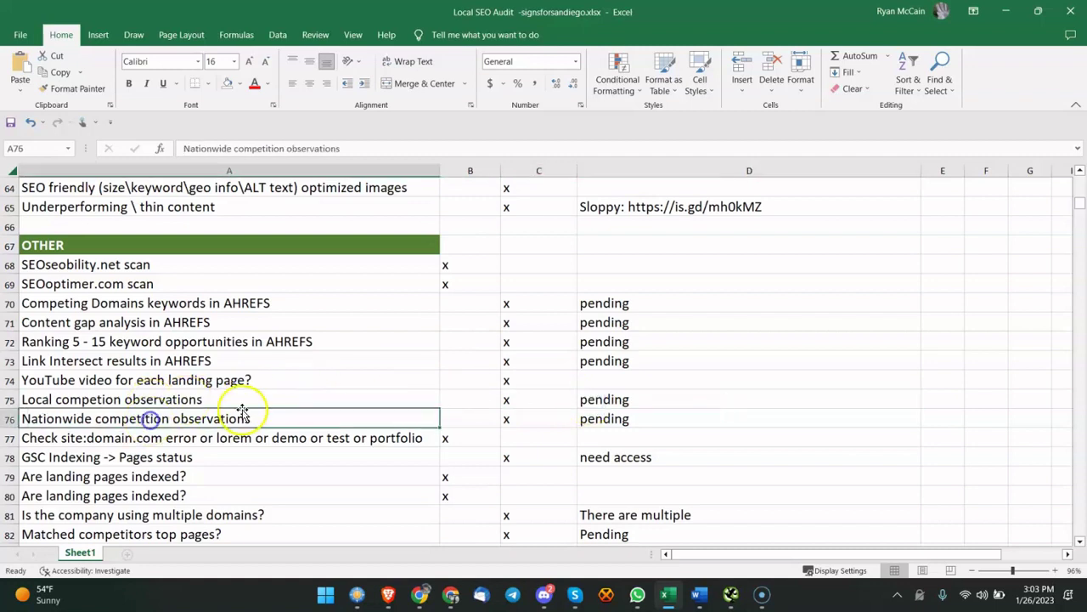
click(301, 400)
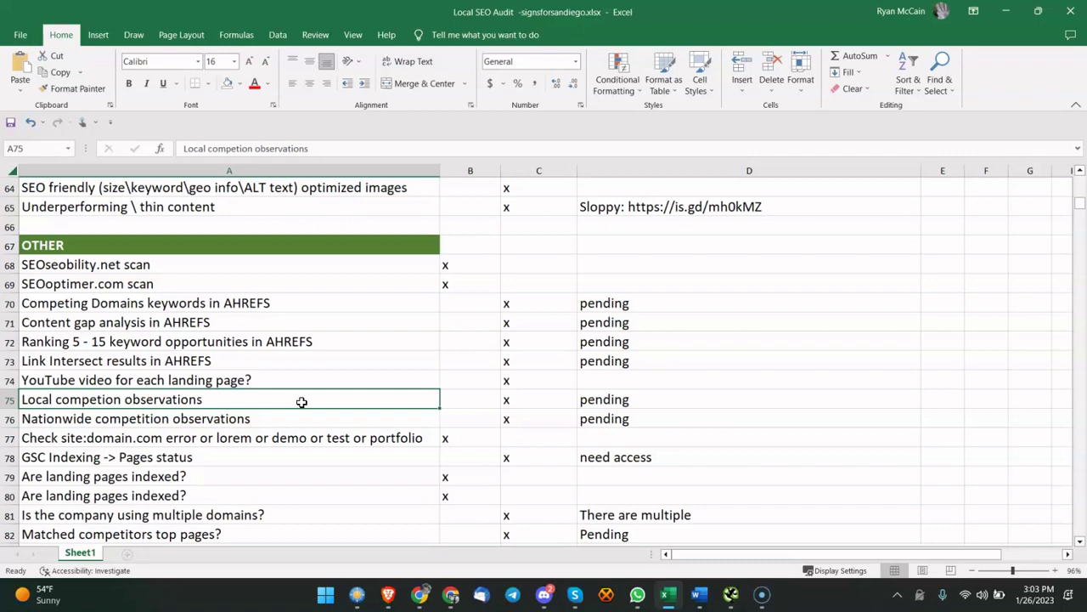
click(301, 398)
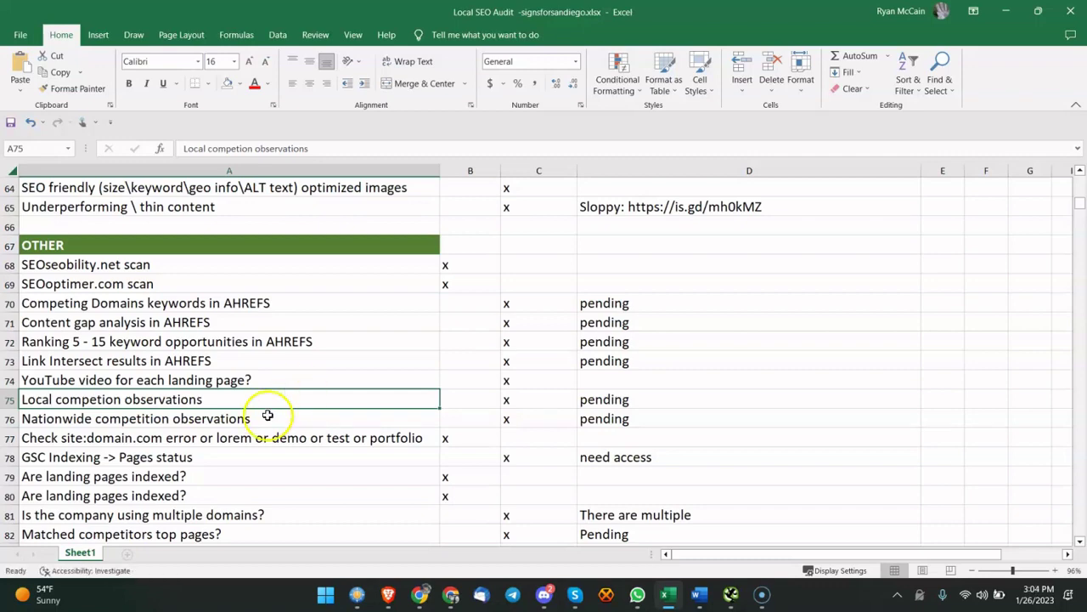
click(270, 417)
Step: Examine the landing page video, site:domain.com error check and GSC Indexing rows of the audit checklist
scroll(328, 381, down, 2)
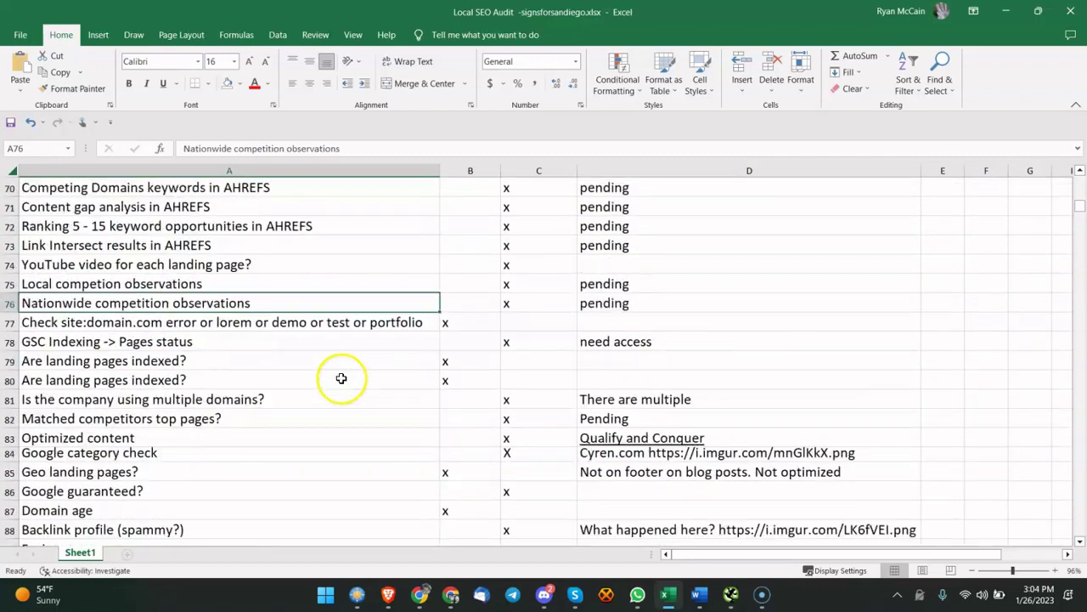
scroll(354, 367, up, 1)
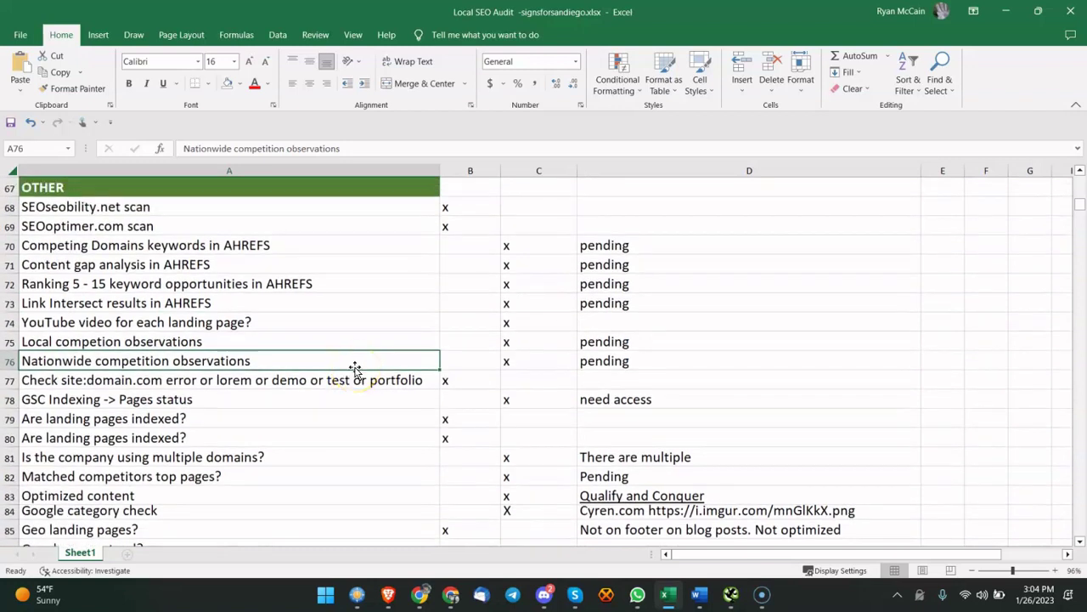
click(355, 327)
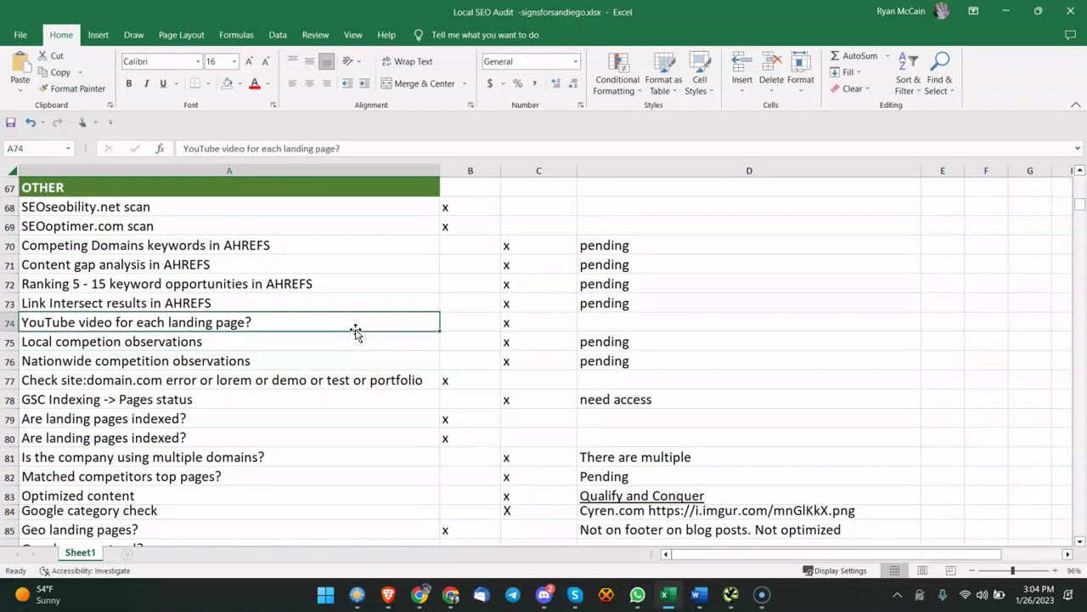
click(314, 319)
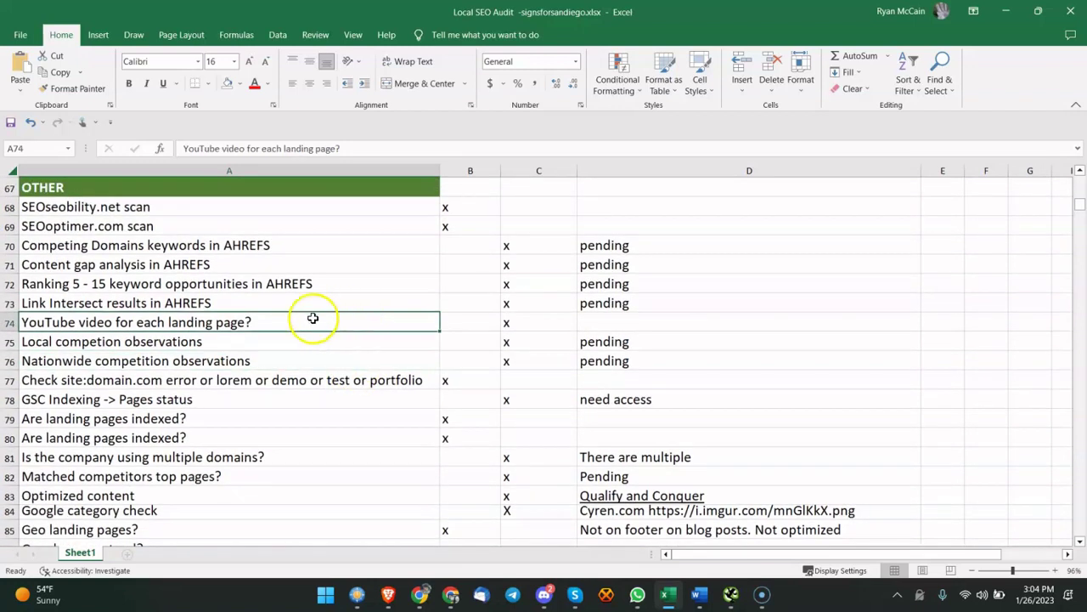
click(181, 379)
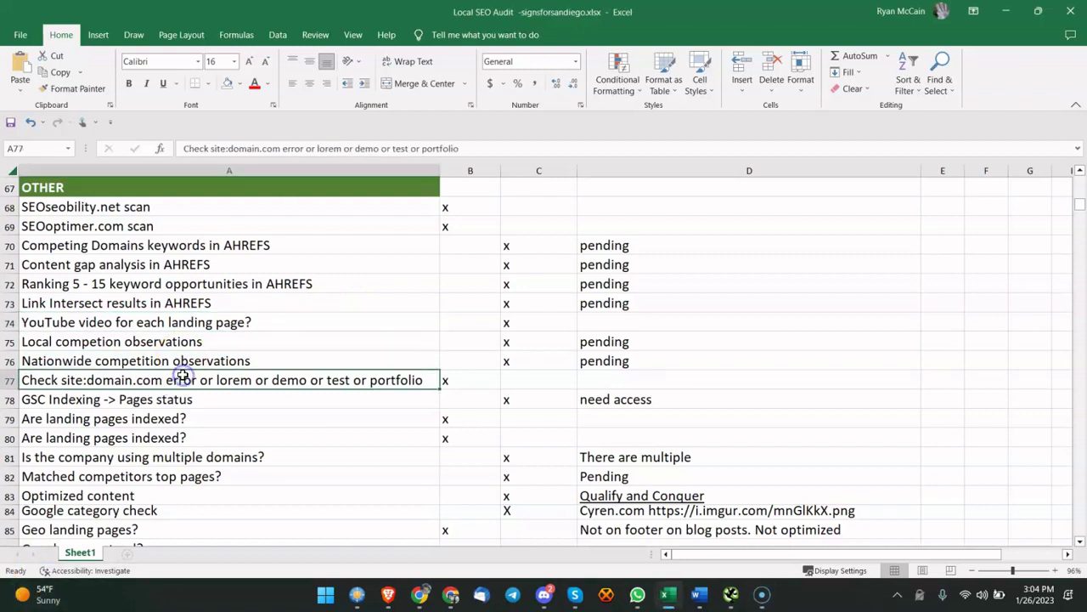
click(116, 383)
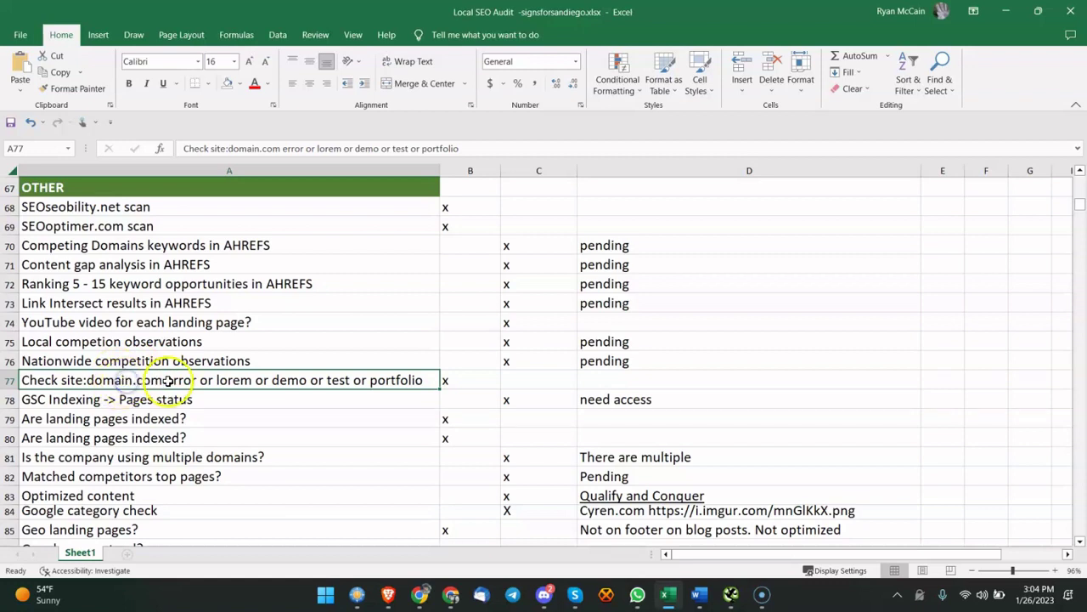
scroll(176, 381, down, 1)
click(158, 354)
click(195, 341)
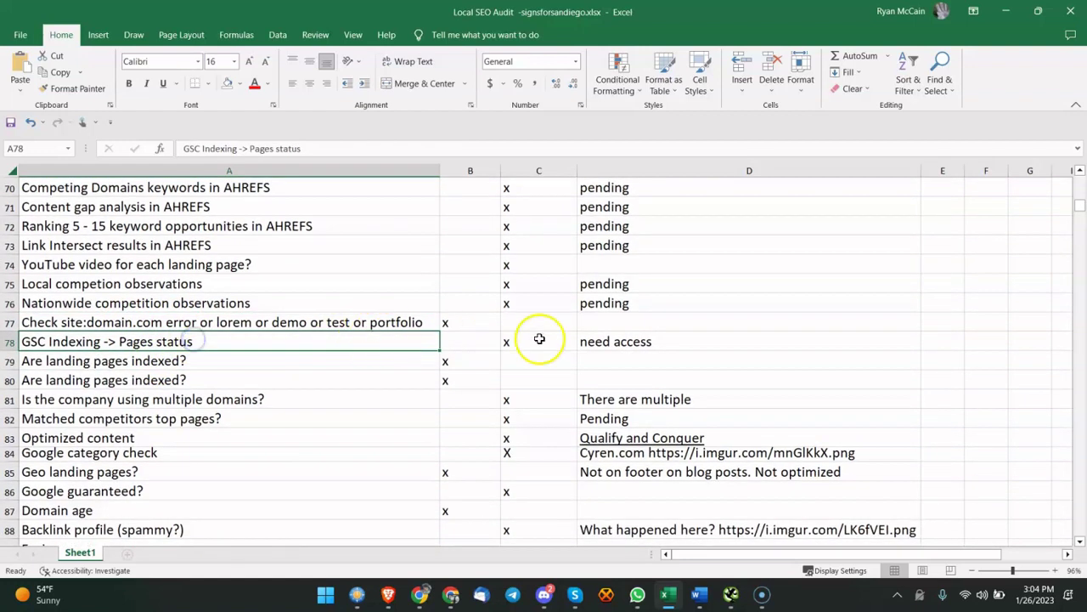
Step: Delete the duplicate "Are landing pages indexed?" entry in row 80
click(162, 361)
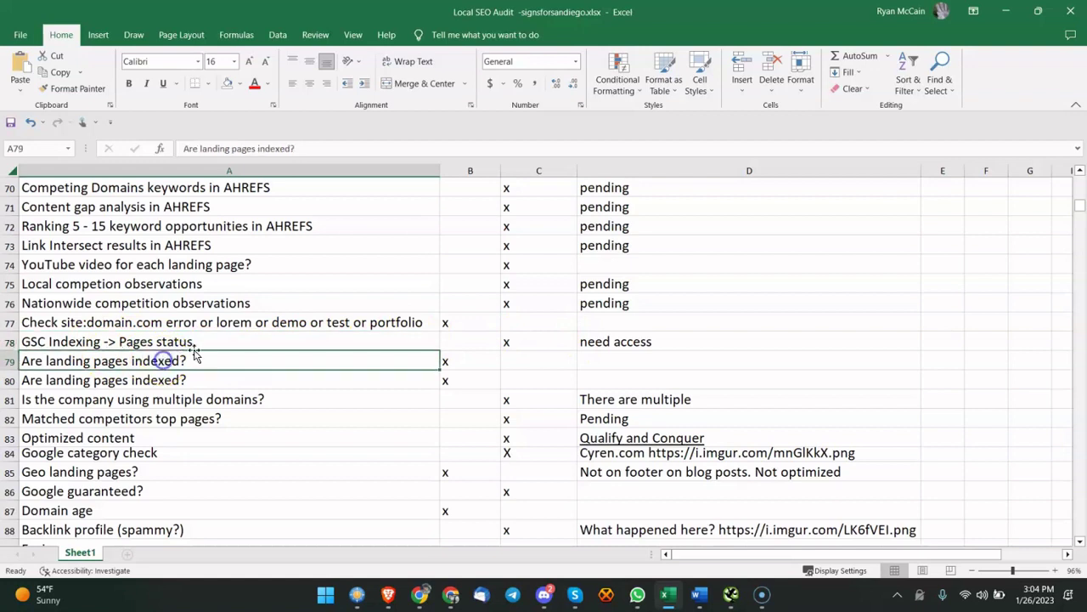
scroll(195, 355, down, 1)
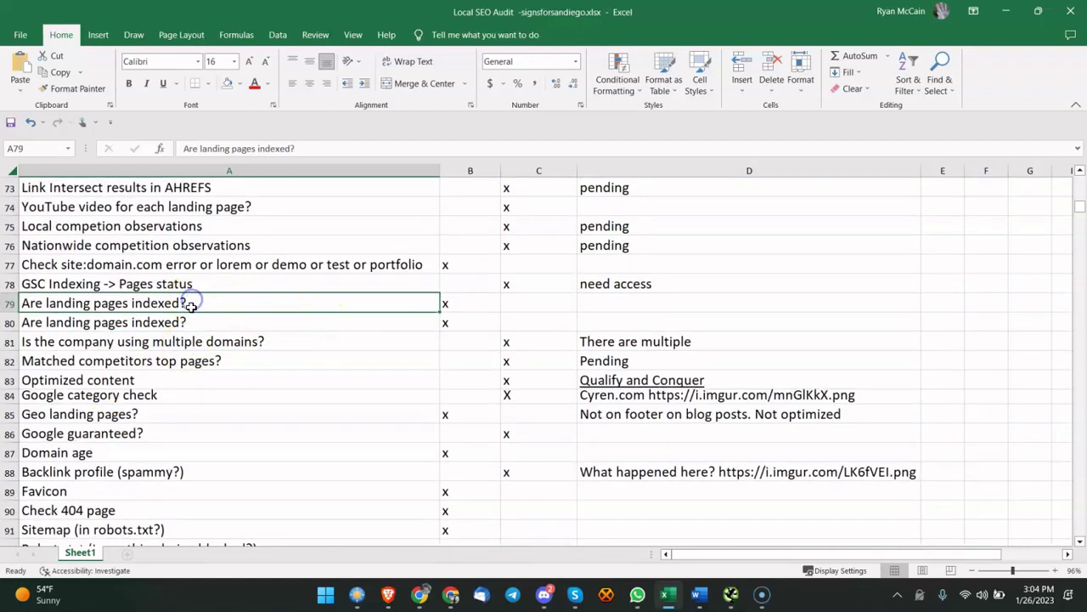
right_click(17, 322)
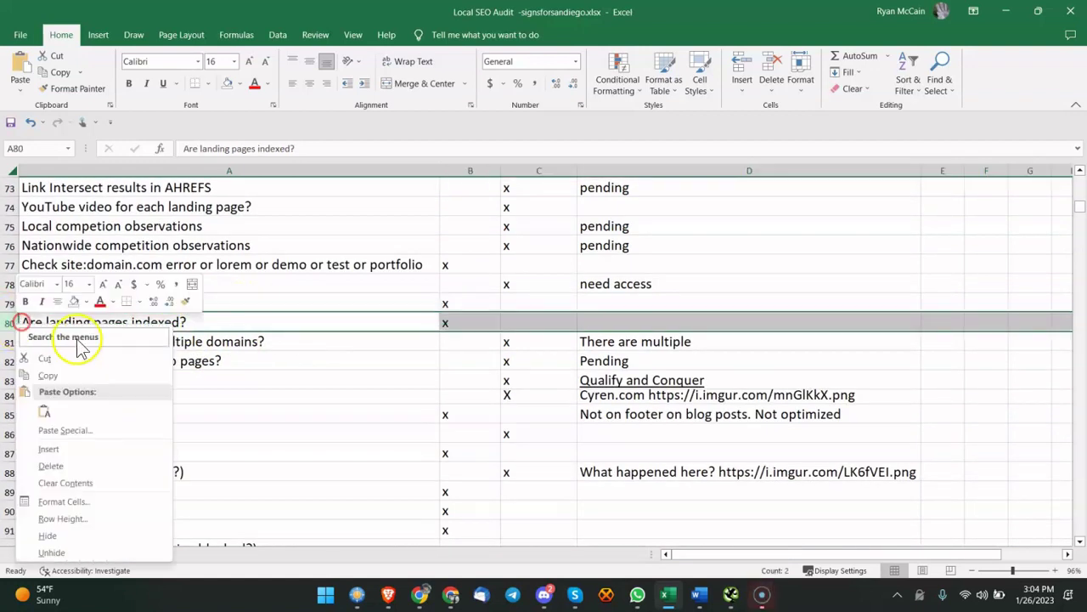
click(50, 466)
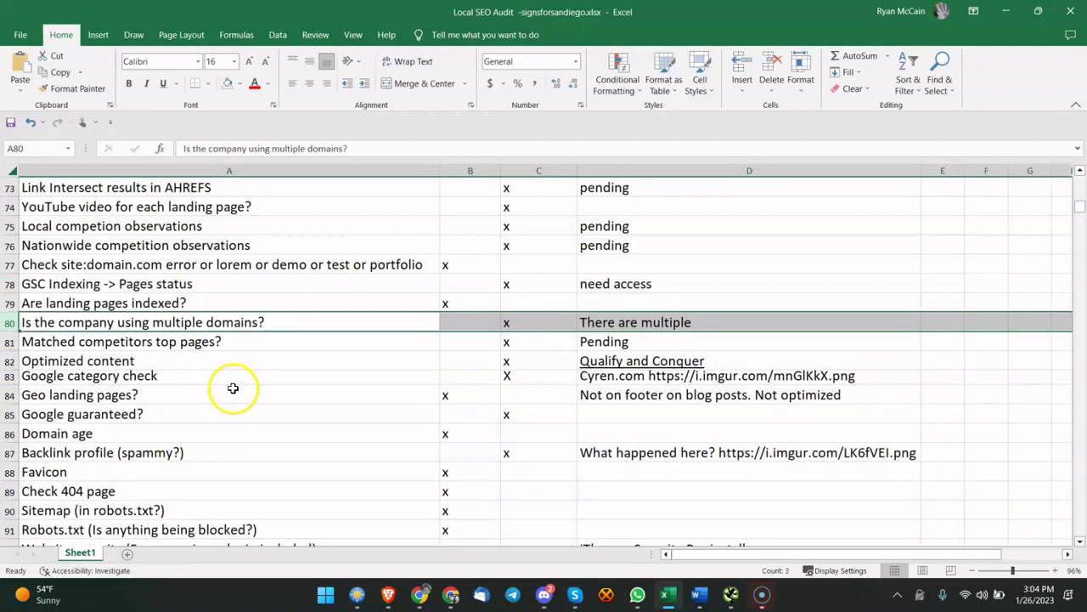
Step: Review the rows on multiple domains, matched competitors' top pages and the Google category check, including their notes
click(620, 322)
double_click(672, 321)
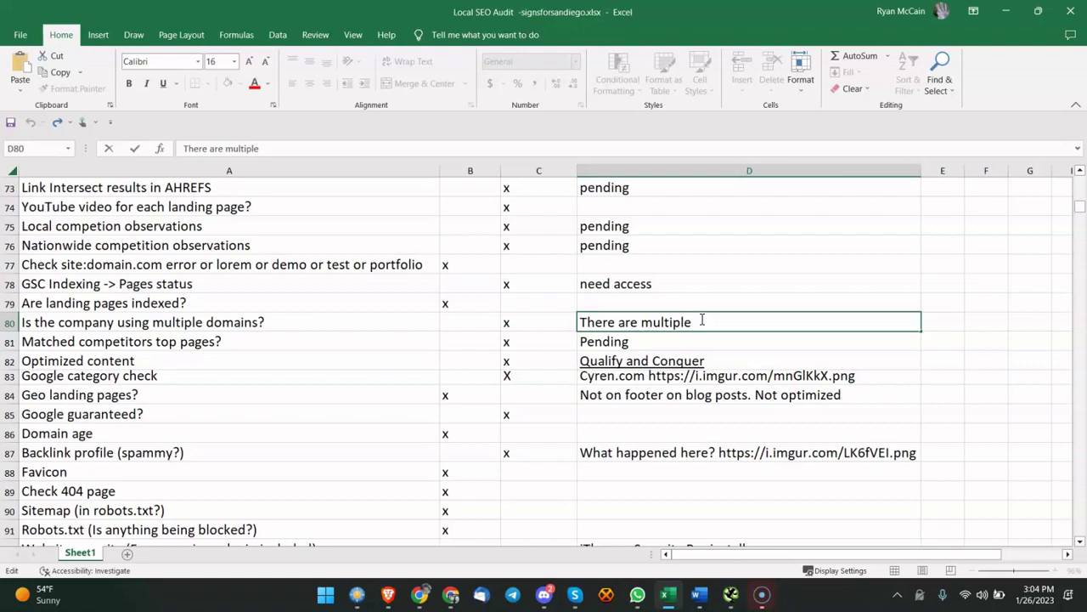
click(472, 356)
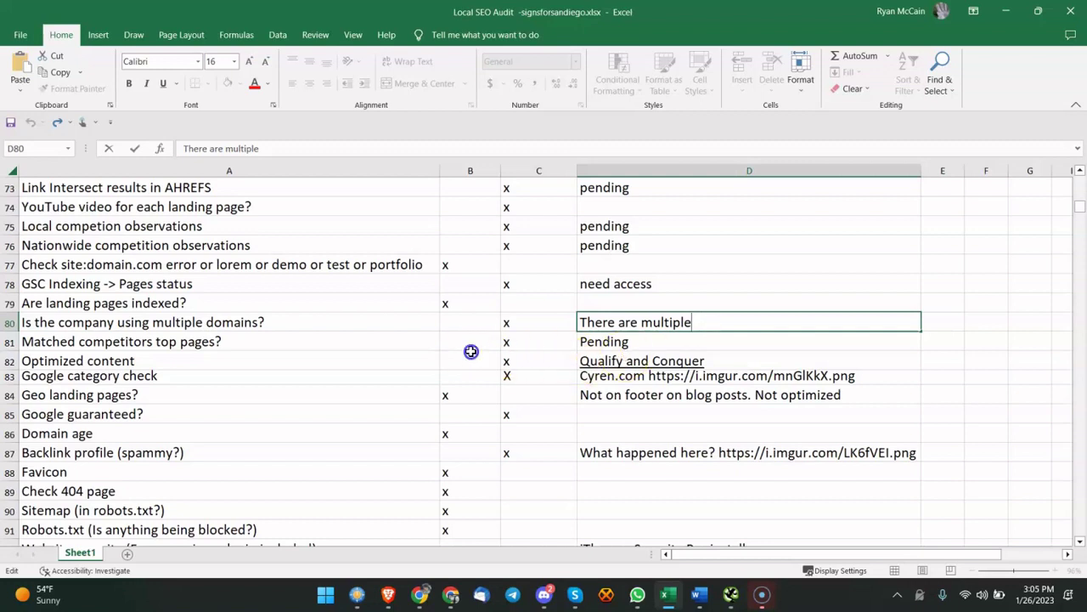
click(166, 339)
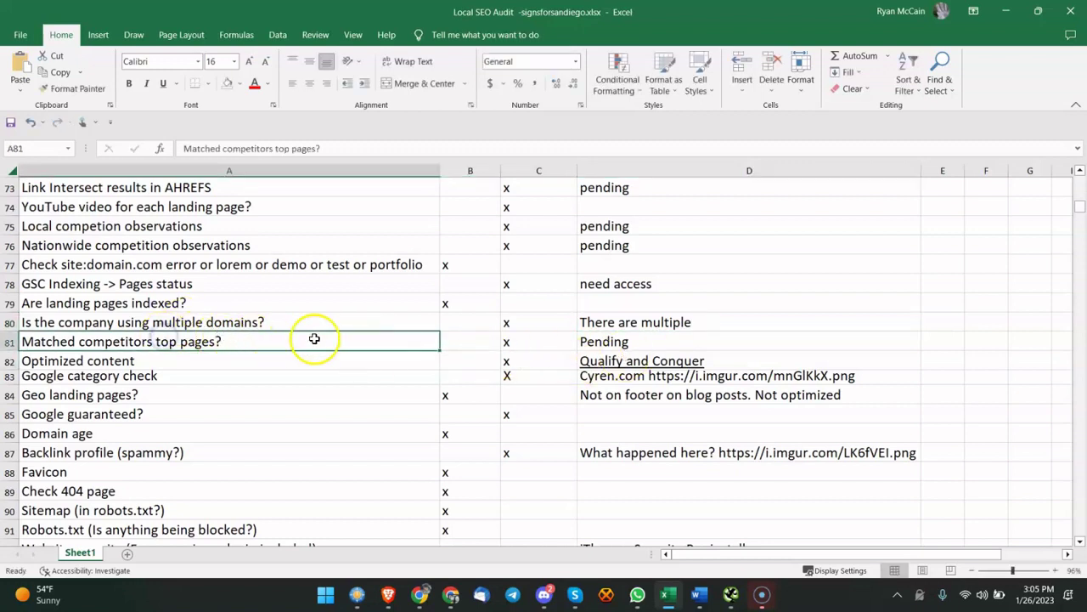
click(255, 319)
click(213, 346)
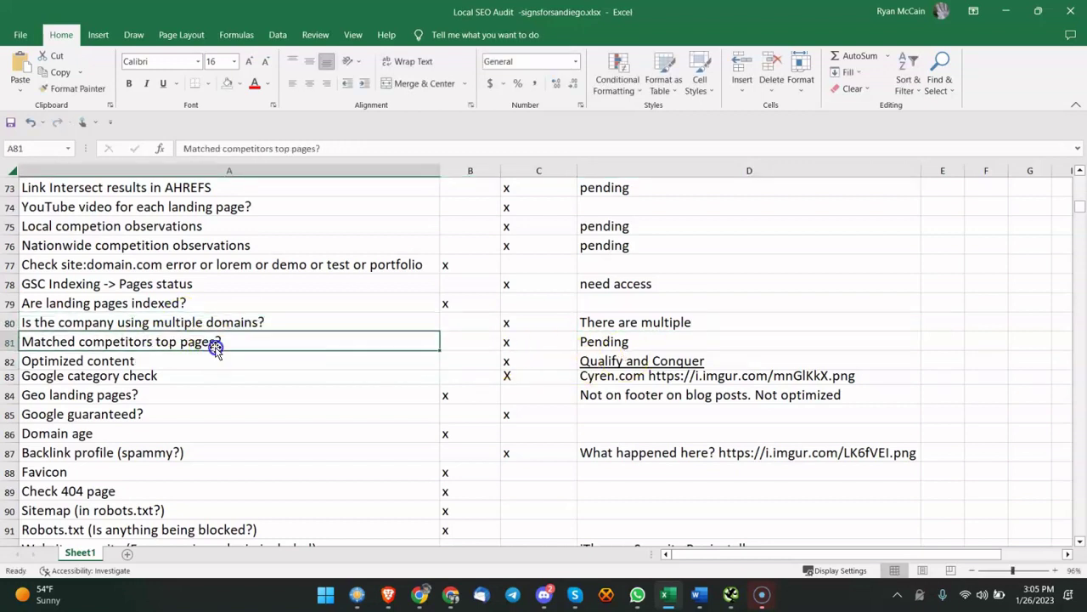
click(629, 341)
click(145, 375)
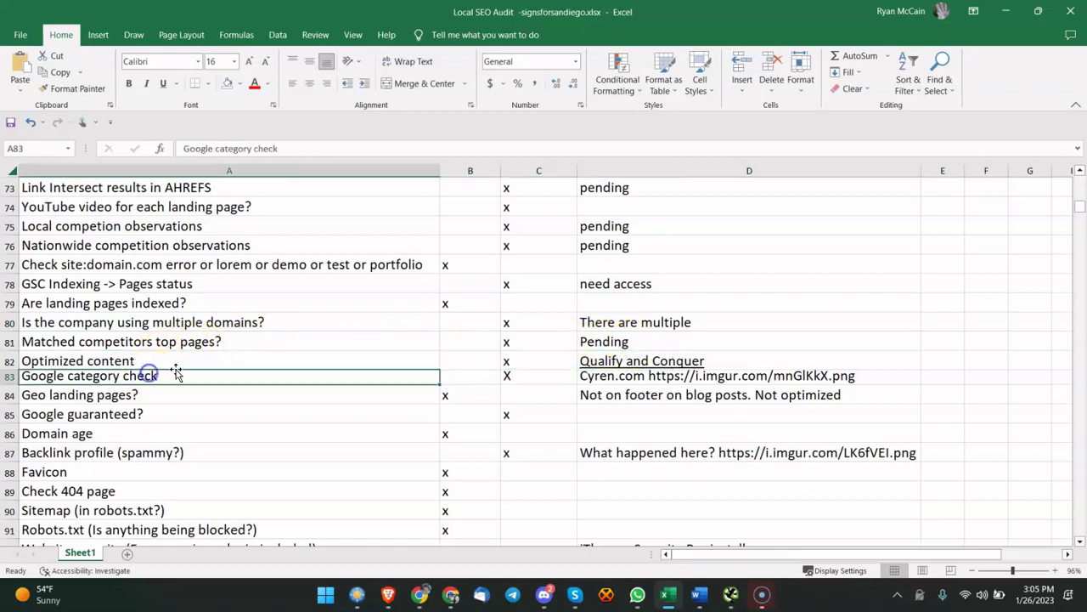
Step: Open the "Qualify and Conquer" link in the notes of the Optimized content row
click(559, 361)
click(652, 361)
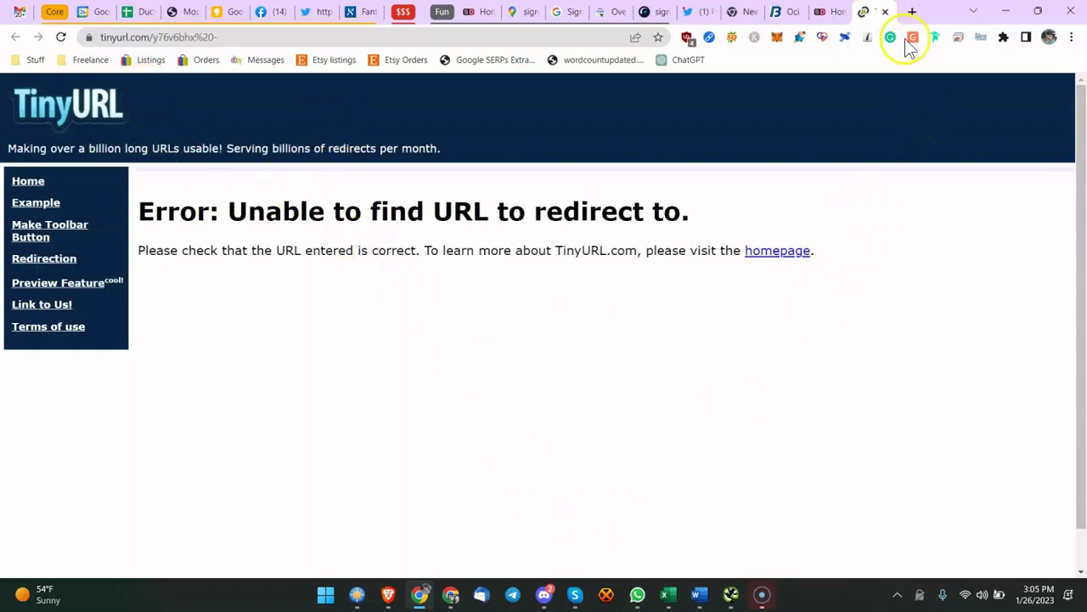
Step: Search Google in a new browser tab for "norzer qualify and conquer" and open the Qualify and Conquer YouTube video
click(912, 12)
text(norzer )
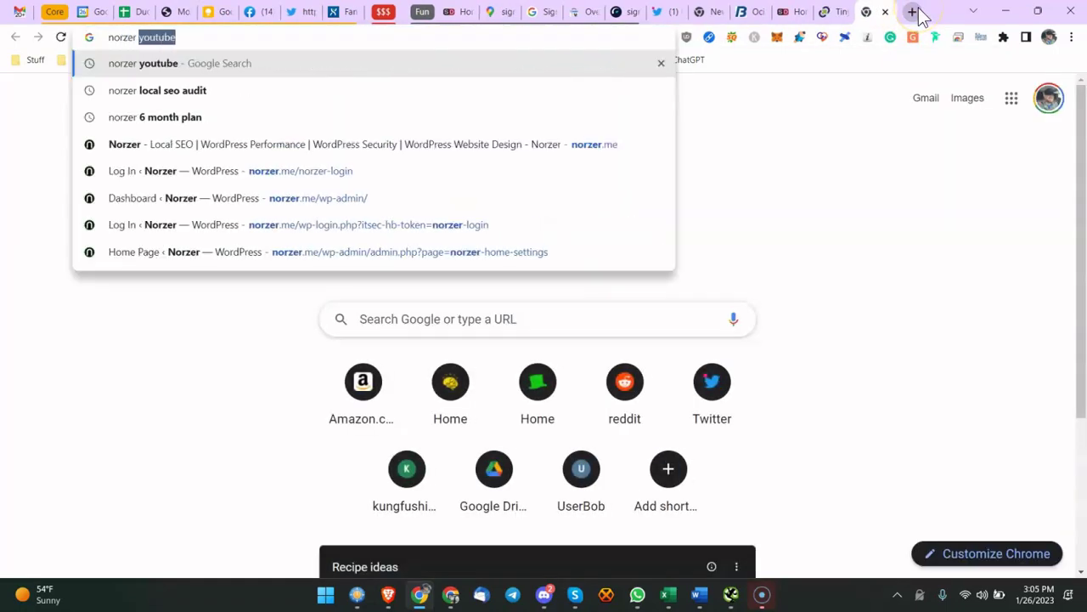
text(qualify and conc)
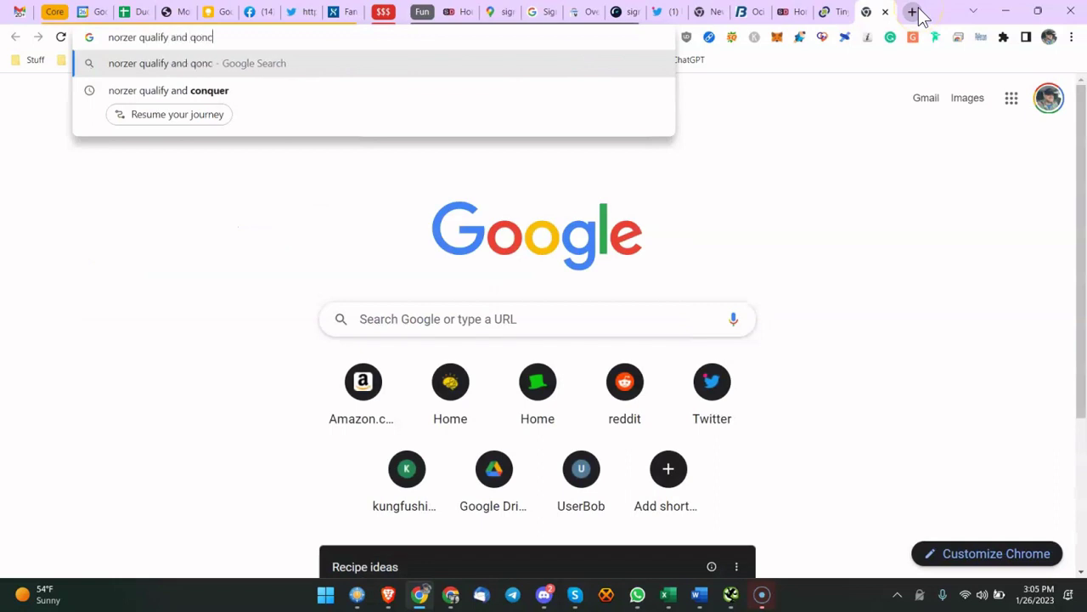
key(BackSpace)
key(BackSpace)
key(BackSpace)
text(q)
key(BackSpace)
text(conquer)
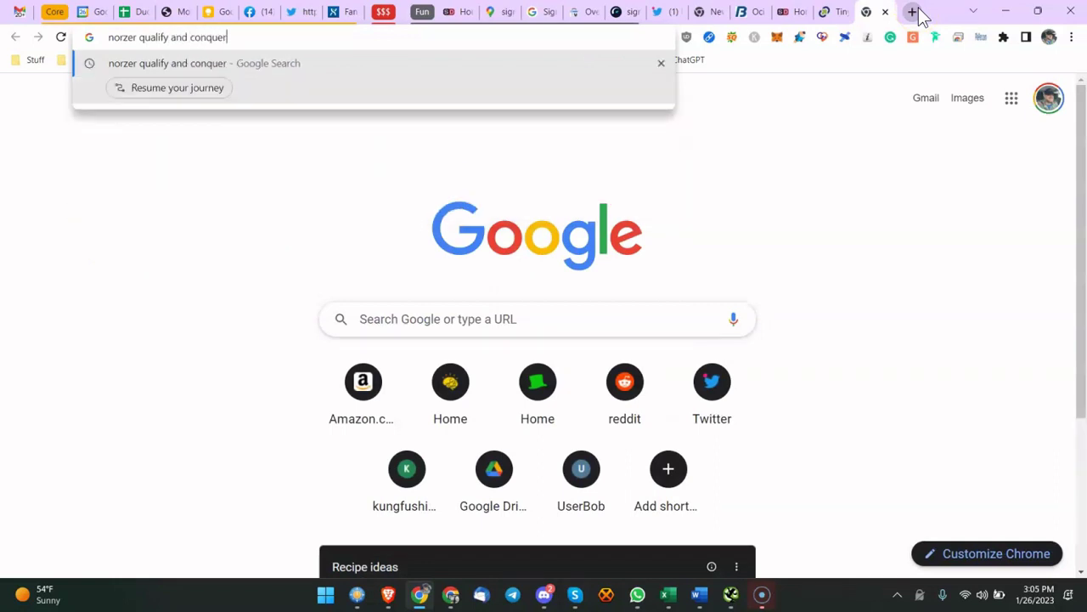
key(Return)
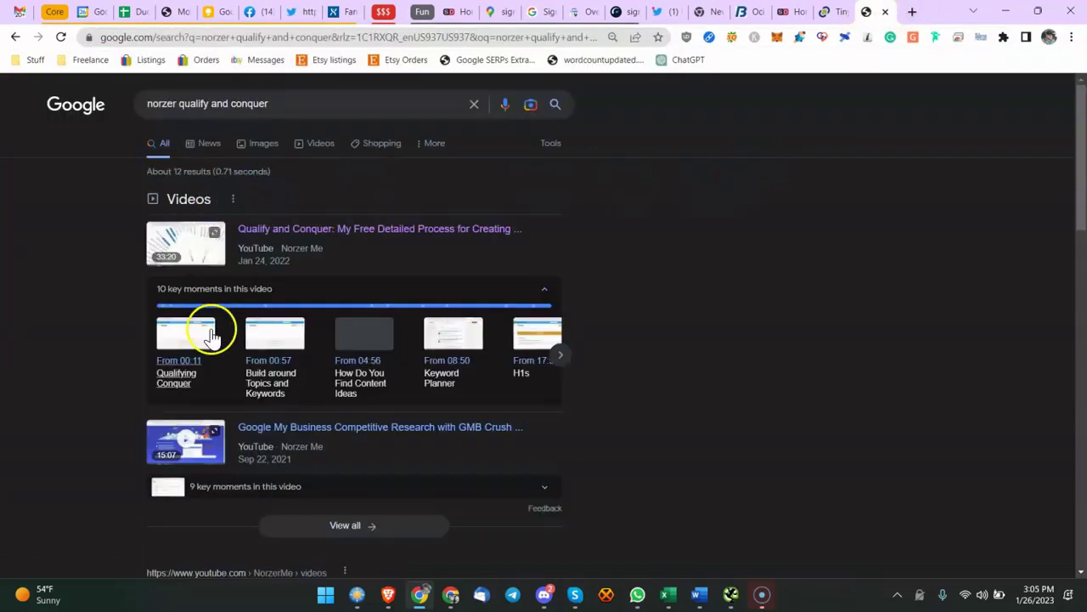
click(266, 231)
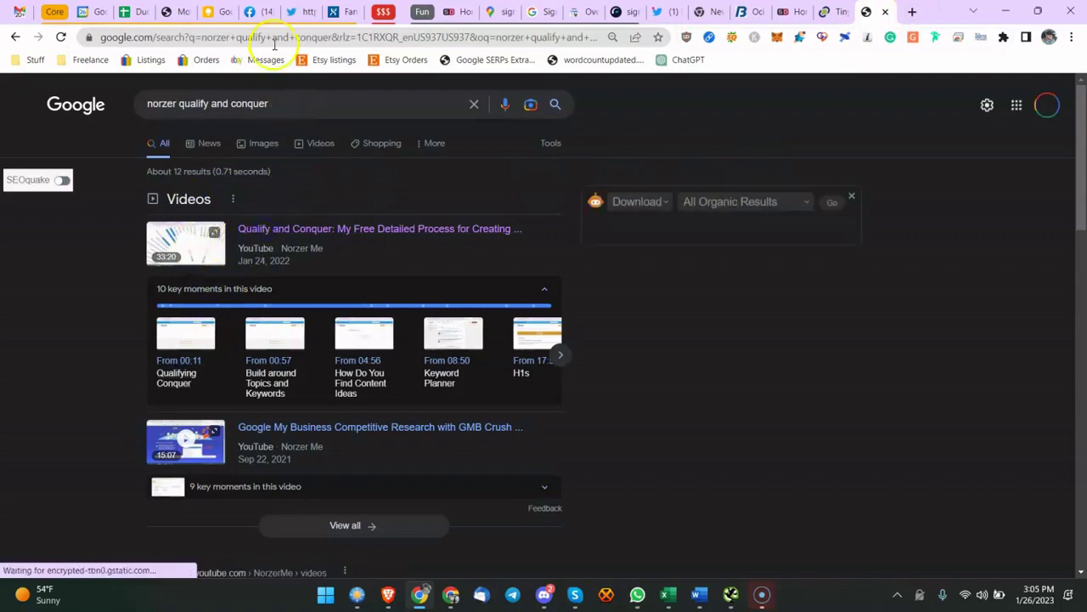
click(274, 39)
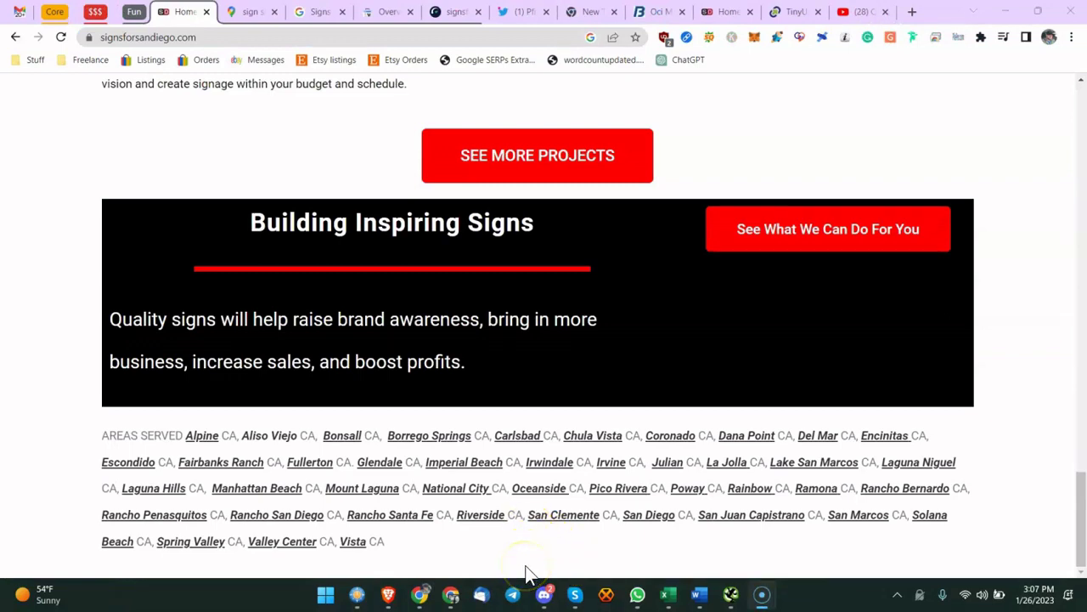
Step: Switch to the audit workbook in Excel and copy the imgur link from the Google category check notes
click(669, 595)
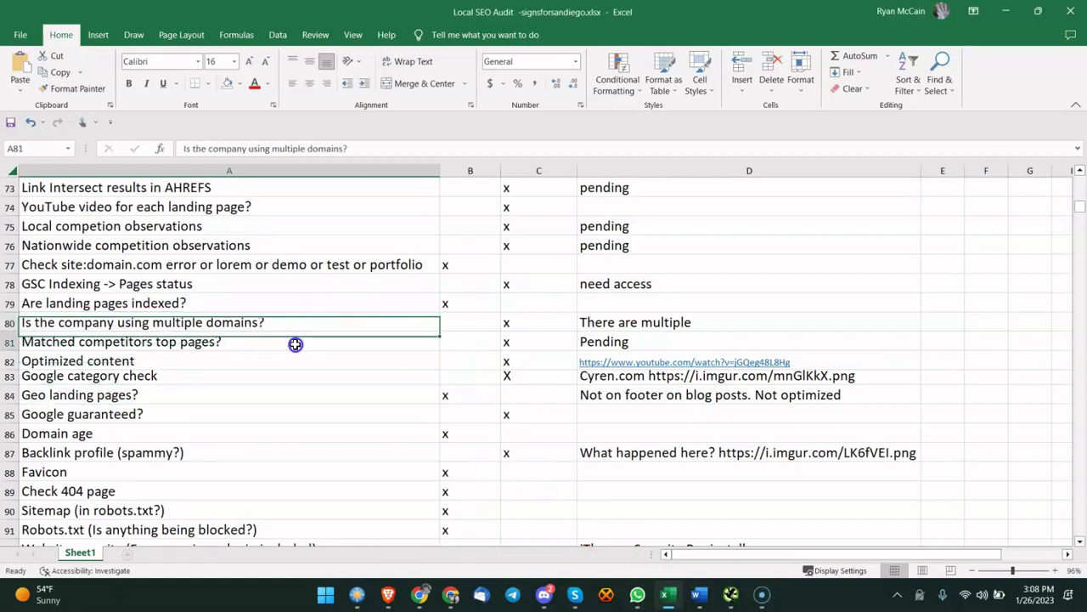
click(289, 341)
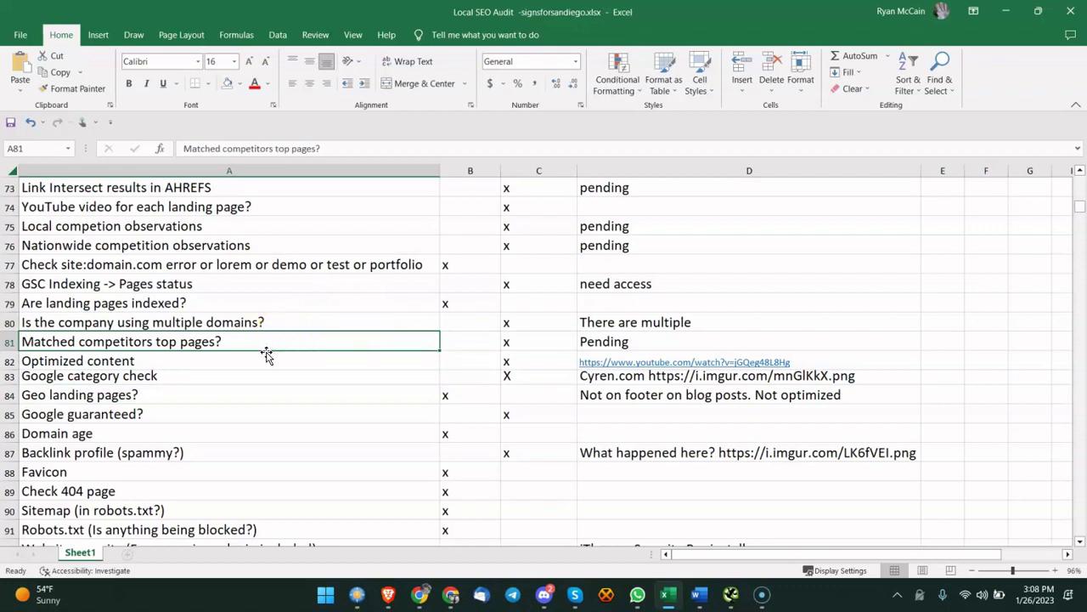
click(219, 355)
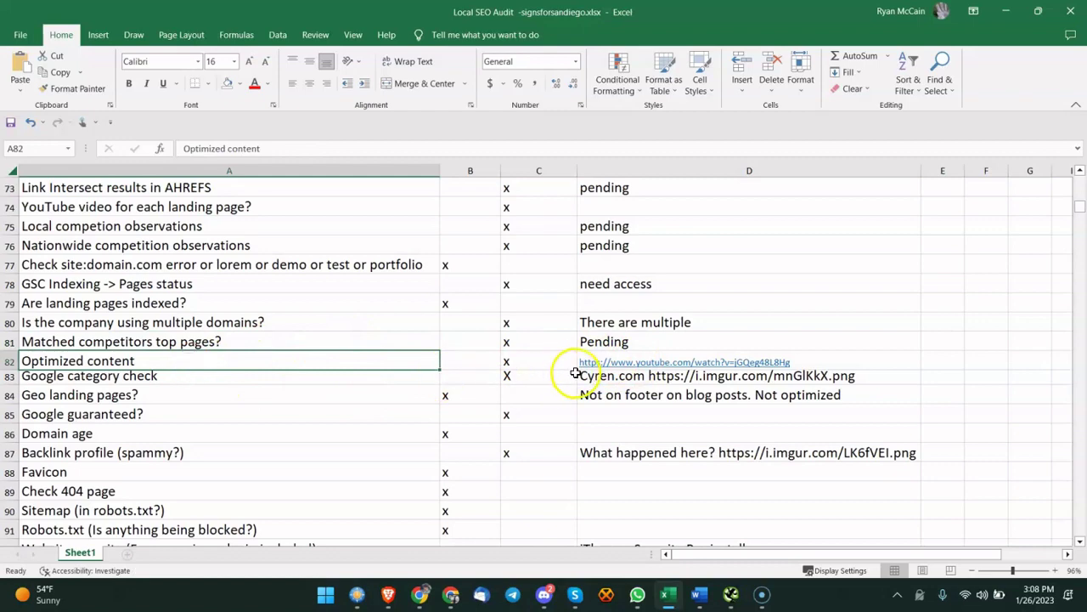
double_click(690, 374)
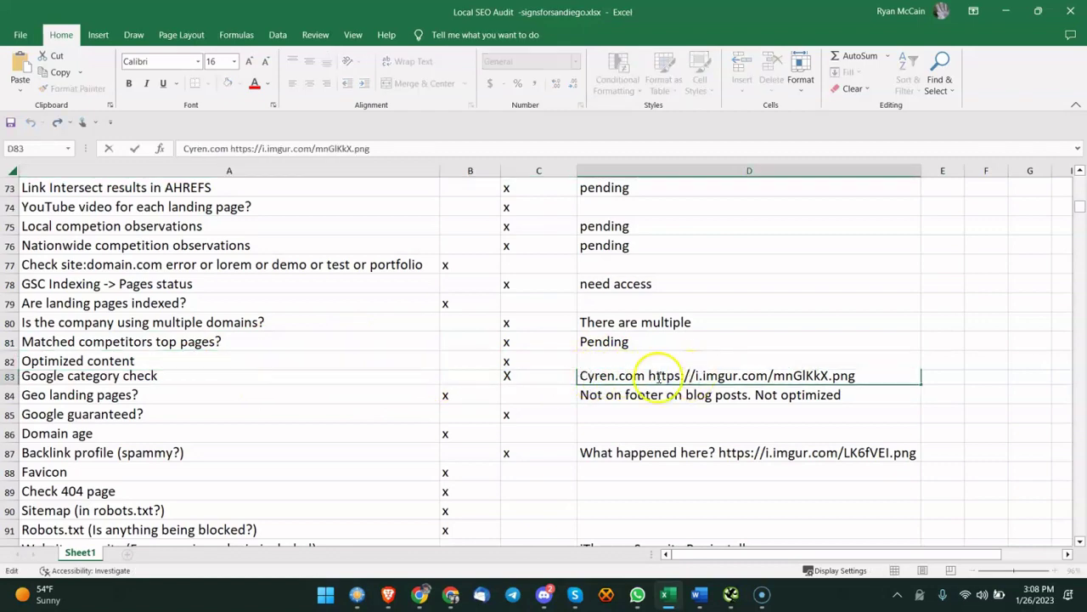
drag(648, 376, 868, 379)
key(ctrl+c)
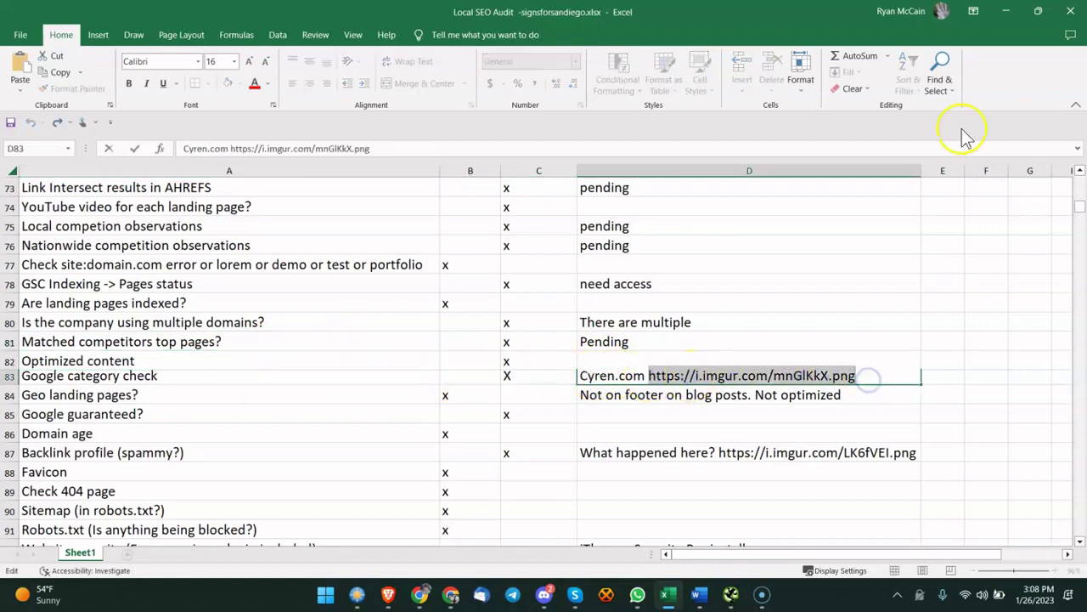
Step: Switch to Chrome and load the copied imgur link in the TinyURL error tab
click(1006, 11)
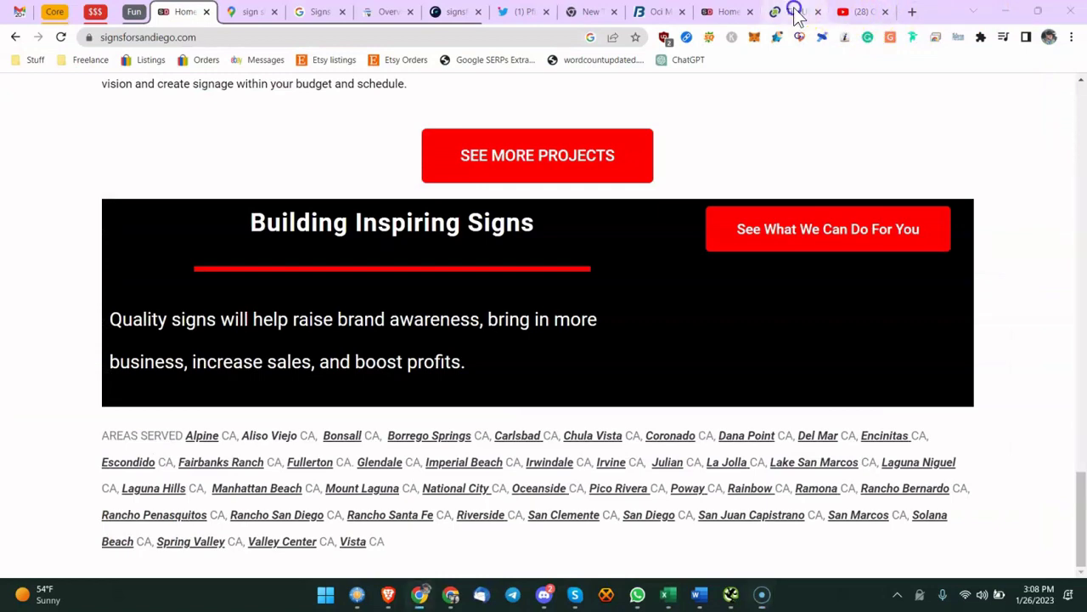
click(797, 14)
click(409, 32)
key(ctrl+v)
key(Return)
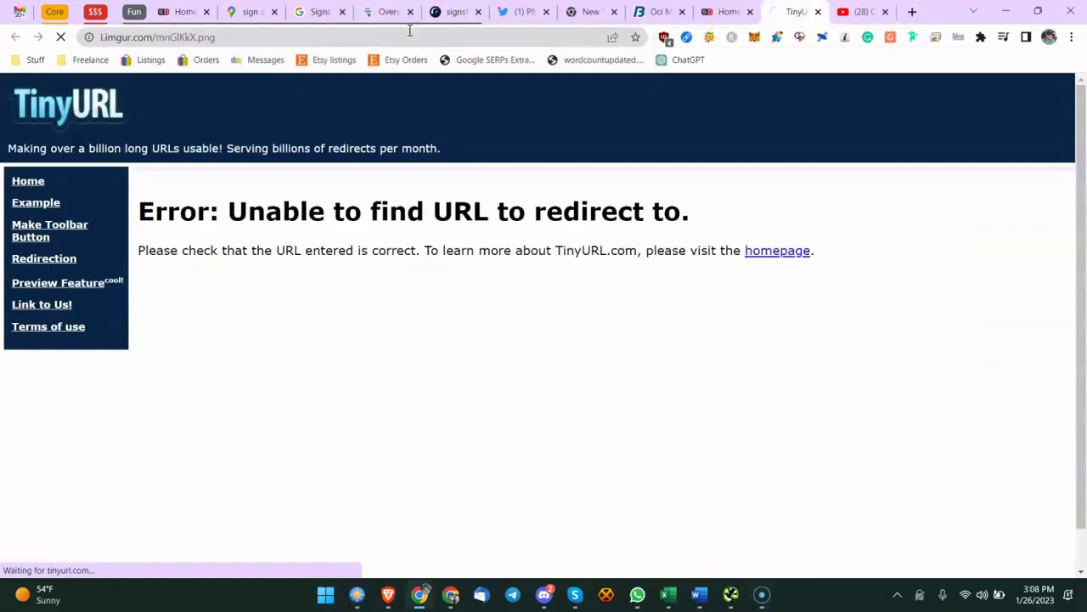
Step: Examine the category assigned to signsforsandiego.com in the enlarged Cyren screenshot, and close its tab
click(825, 554)
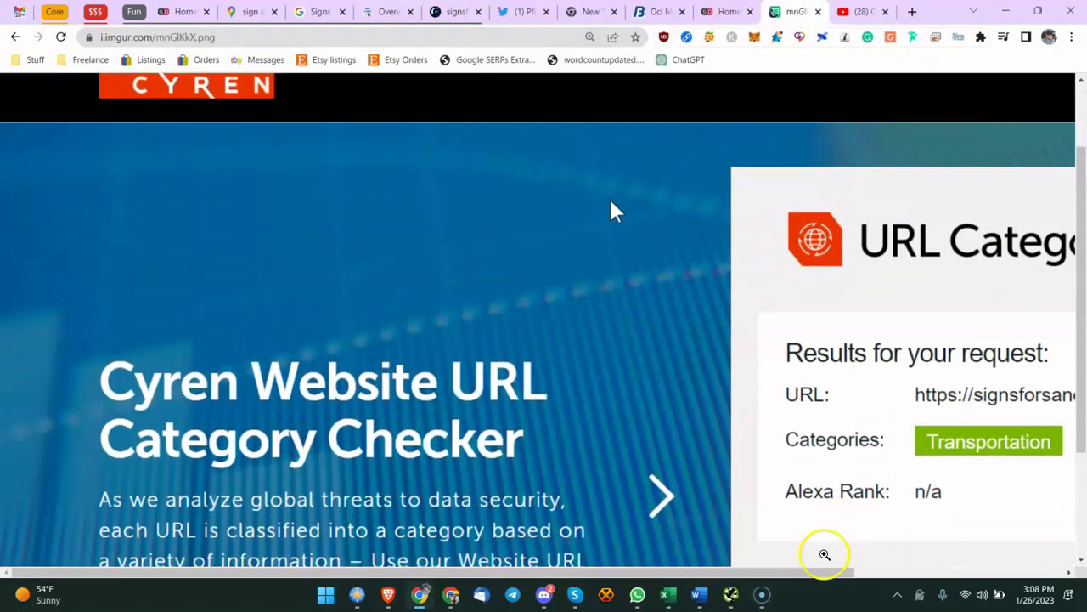
scroll(958, 424, up, 2)
scroll(832, 417, right, 3)
drag(833, 417, 728, 478)
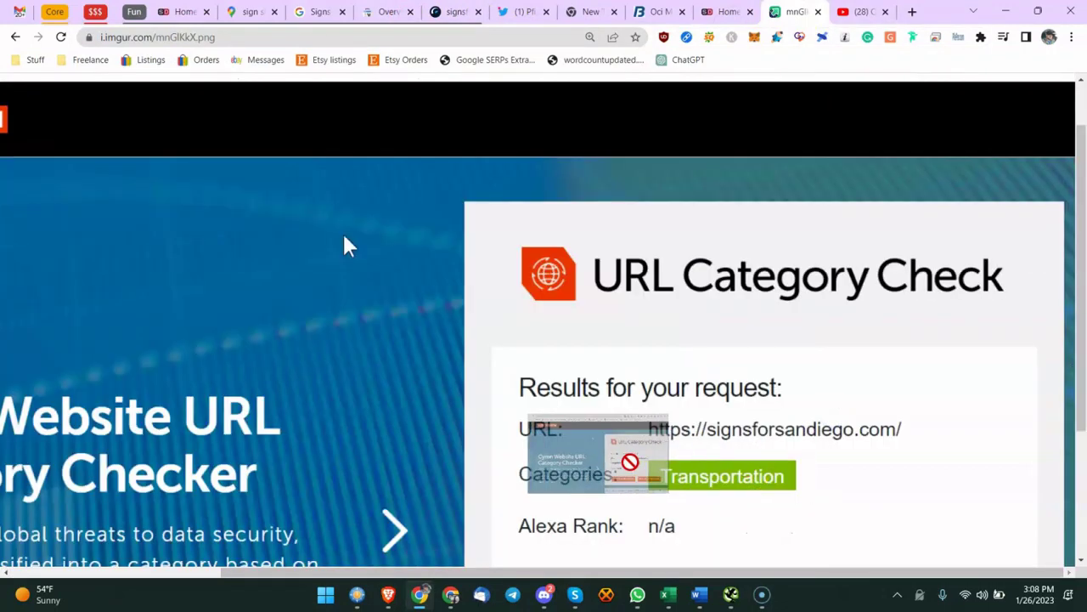
drag(630, 461, 715, 472)
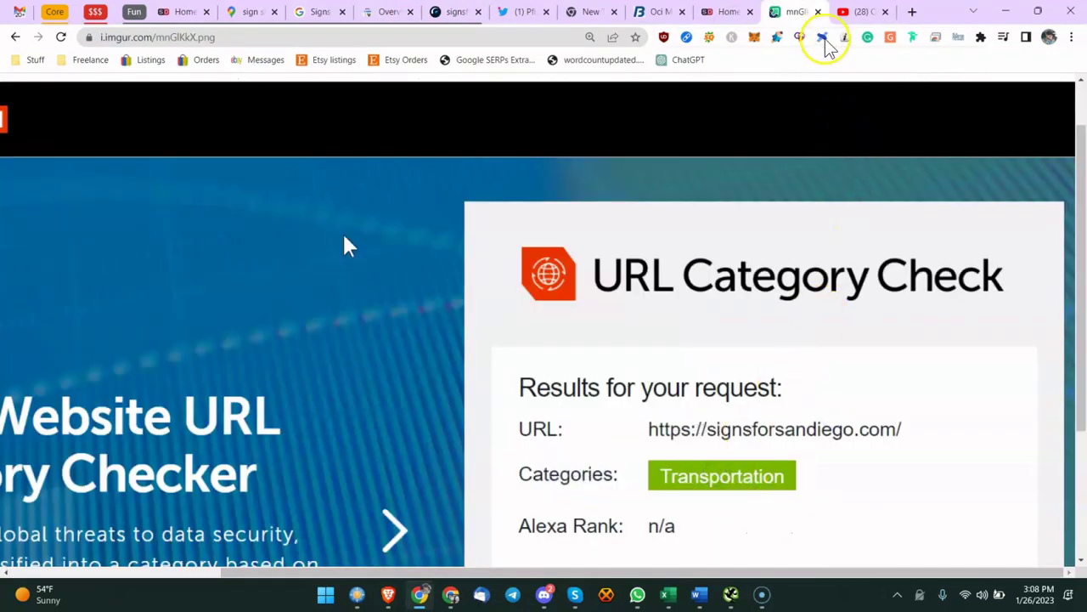
click(818, 12)
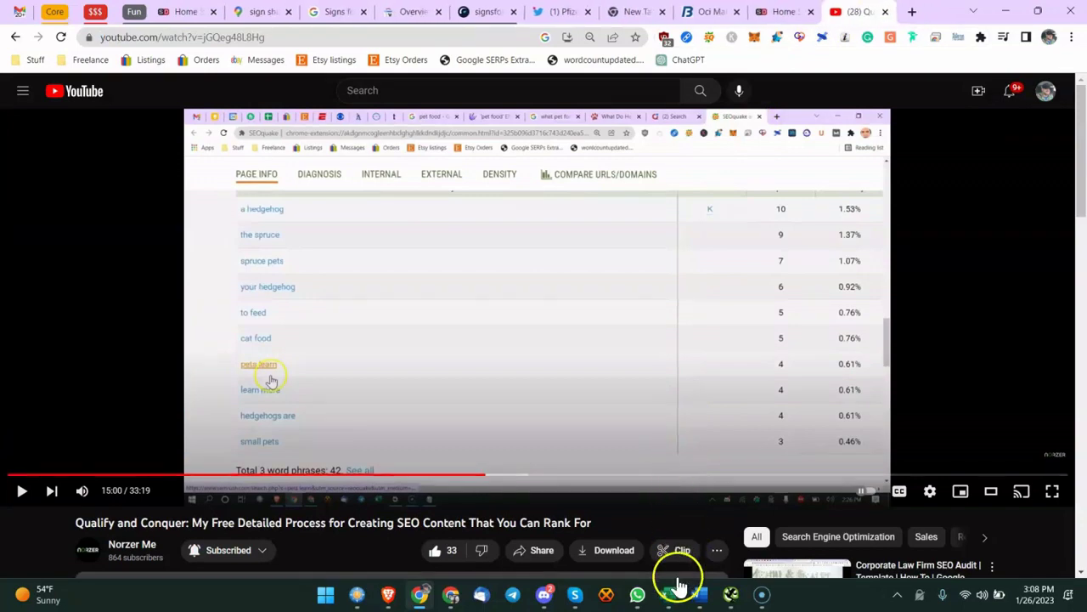
Step: Check the Geo landing pages note in Excel, and highlight the Areas Served list on the signsforsandiego.com homepage in Chrome
click(667, 594)
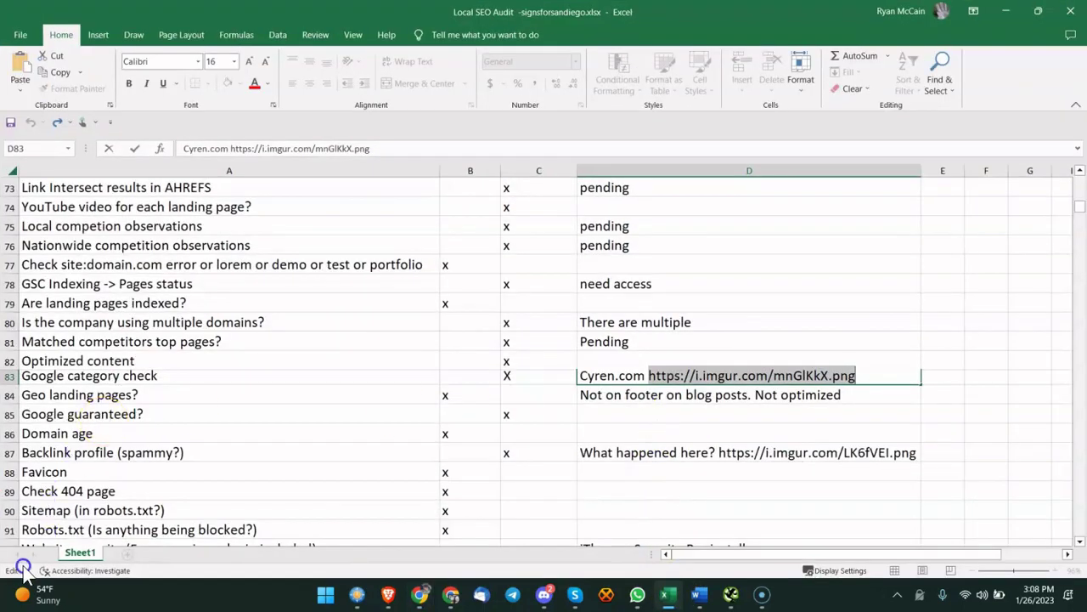
click(307, 406)
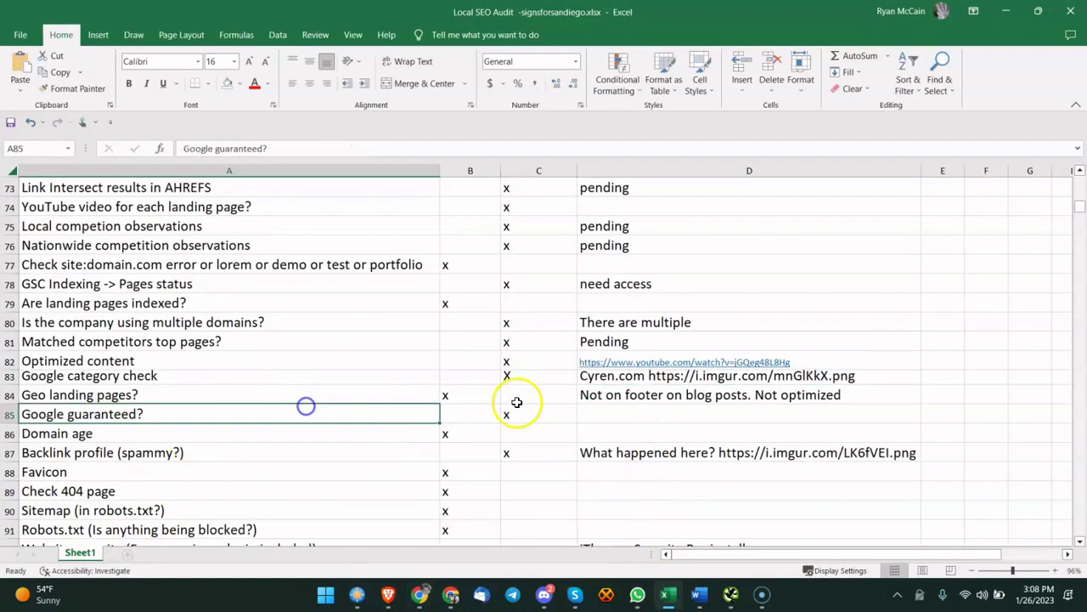
click(614, 393)
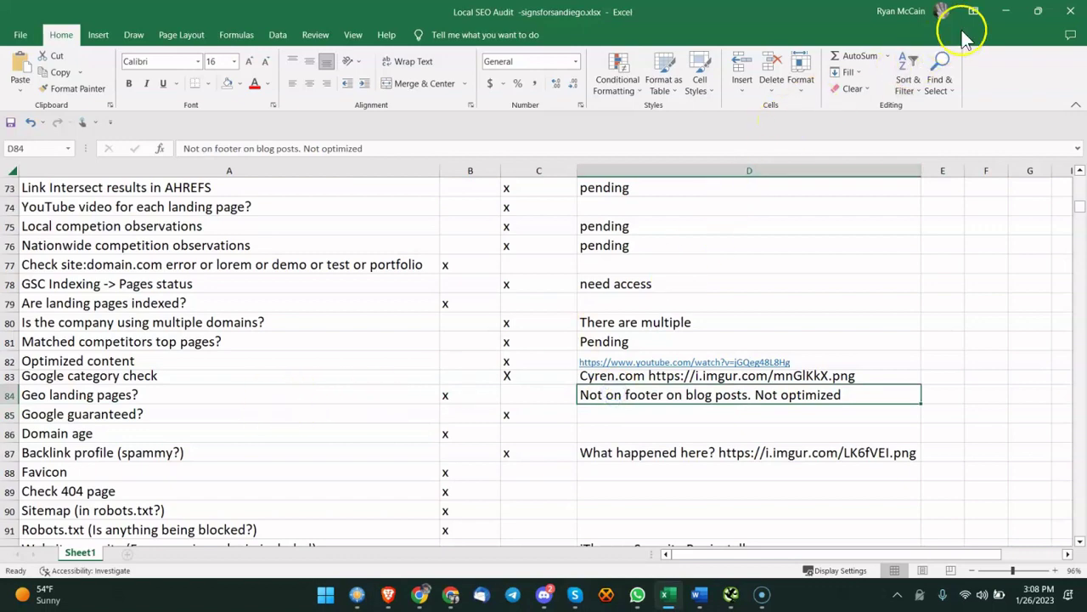
click(1005, 11)
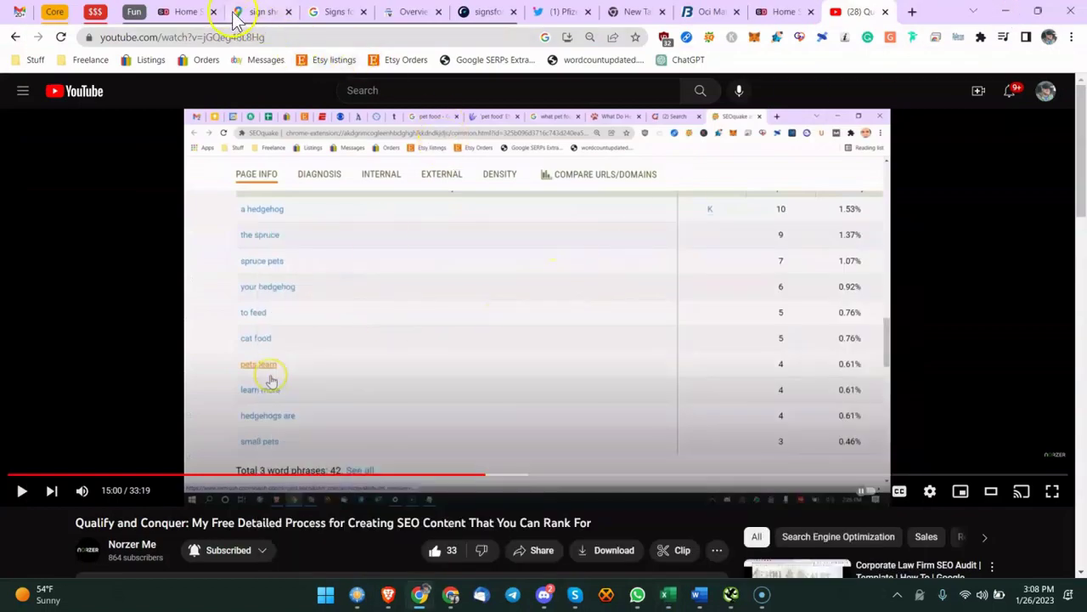
click(218, 10)
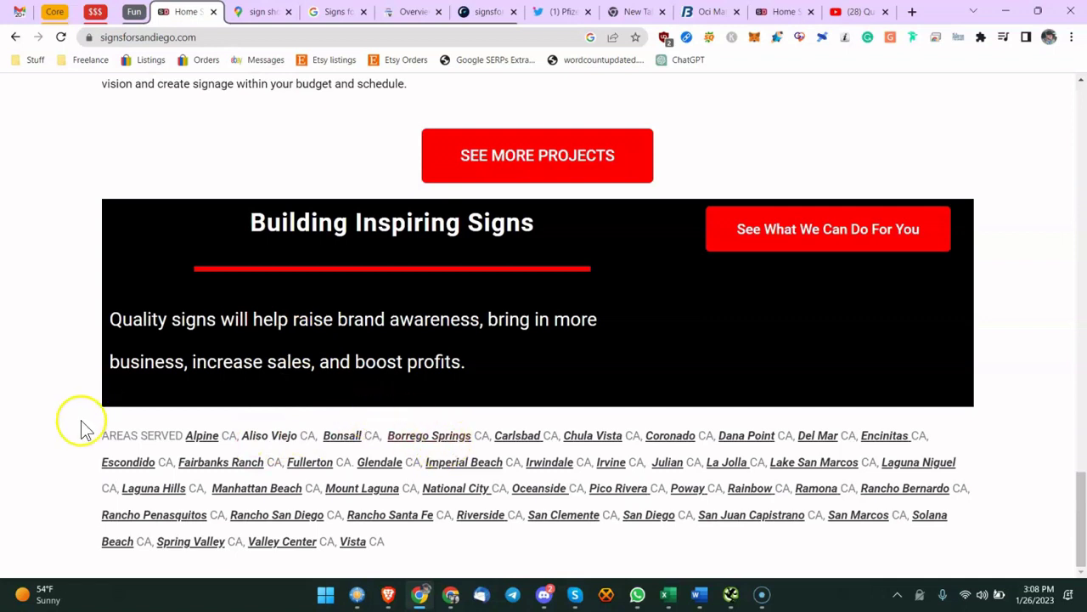
drag(80, 433, 531, 539)
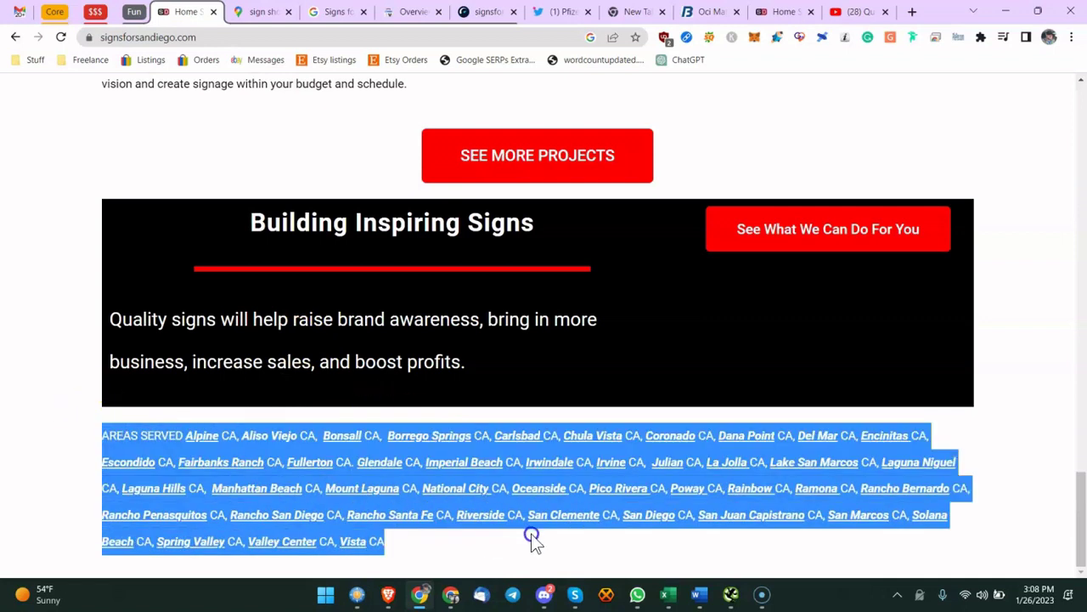
Step: Open the Riverside landing page from the Areas Served list and skim its overall layout and content
click(474, 515)
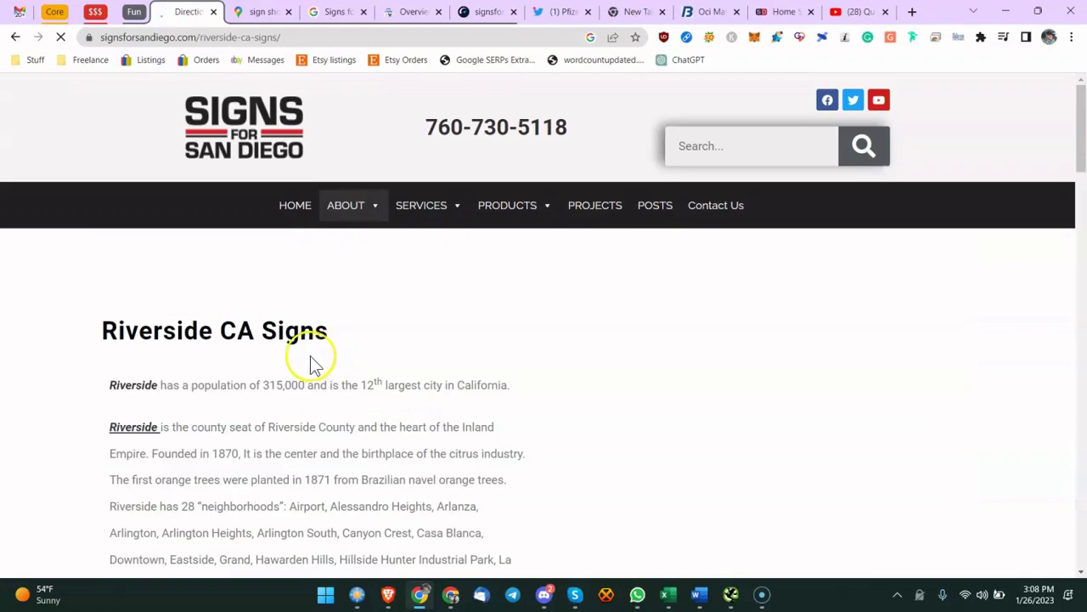
scroll(310, 364, down, 12)
scroll(321, 364, up, 4)
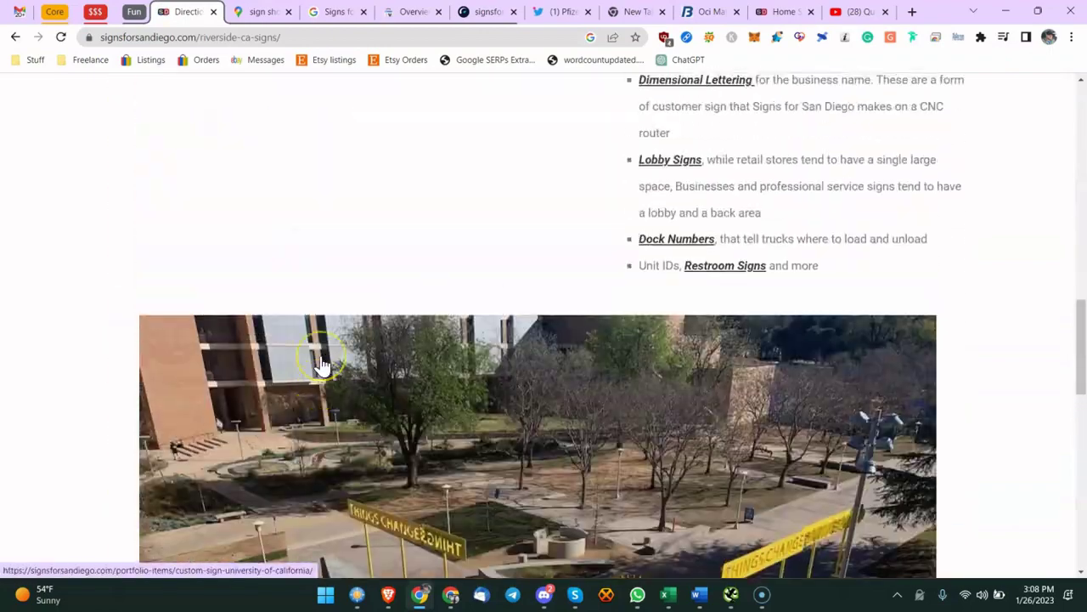
scroll(321, 364, down, 11)
scroll(321, 363, up, 18)
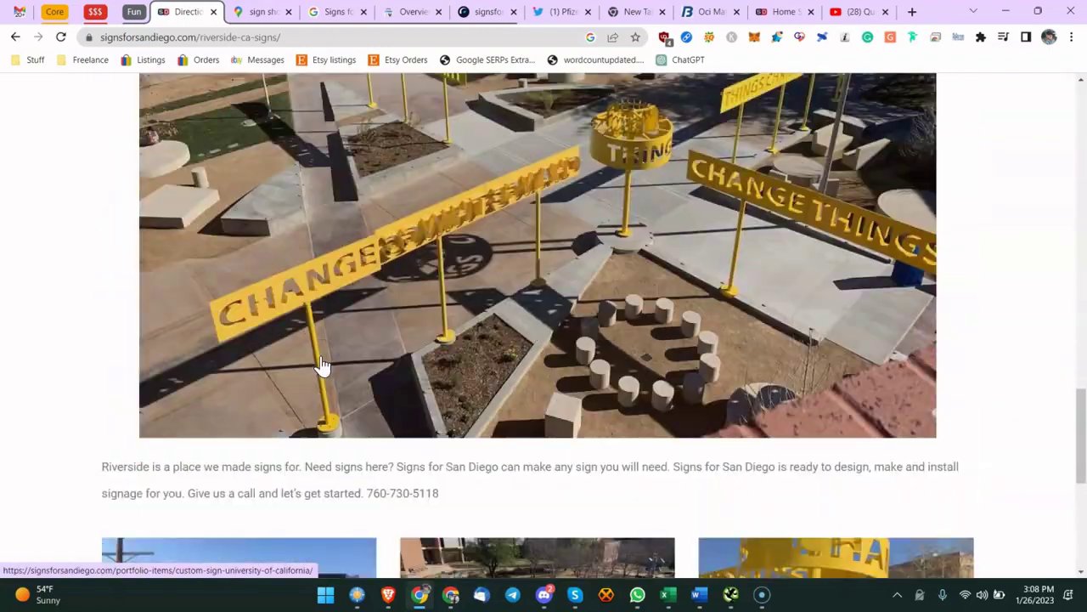
scroll(308, 331, up, 2)
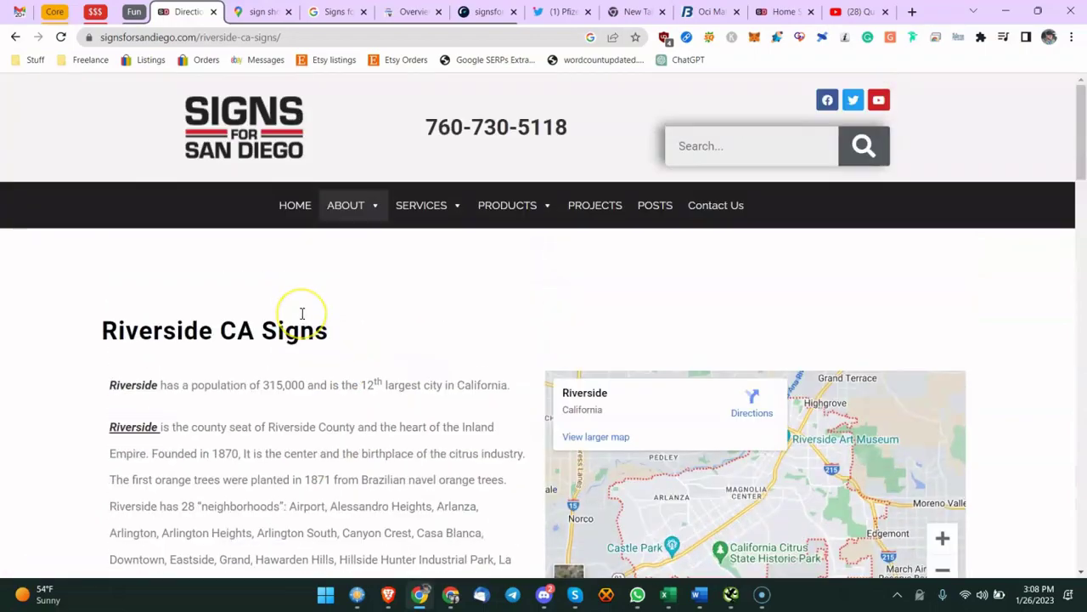
scroll(298, 315, down, 6)
scroll(302, 314, down, 6)
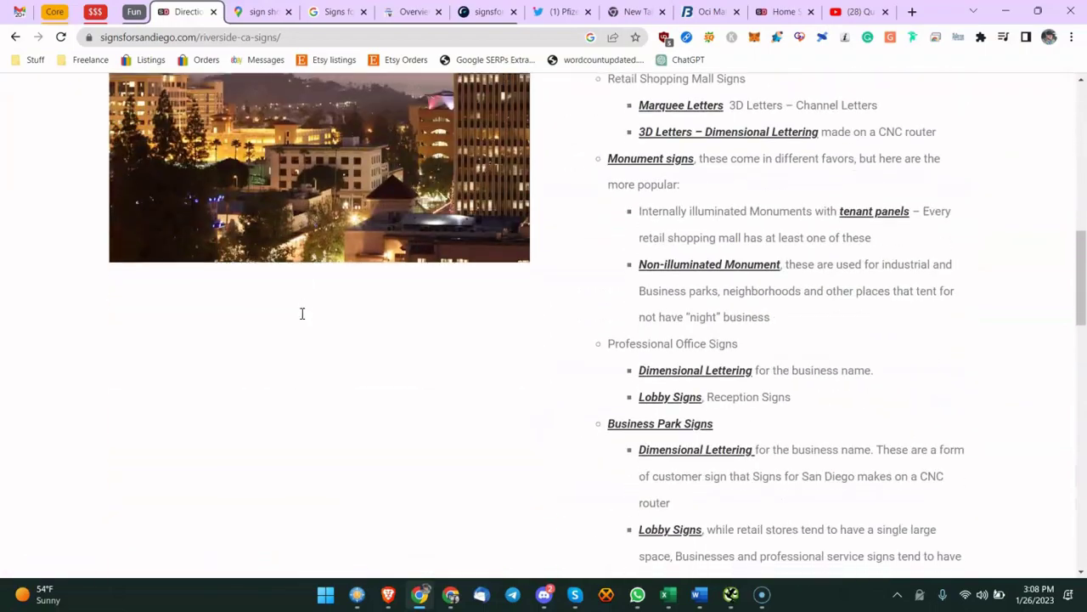
scroll(301, 311, up, 10)
scroll(145, 284, up, 2)
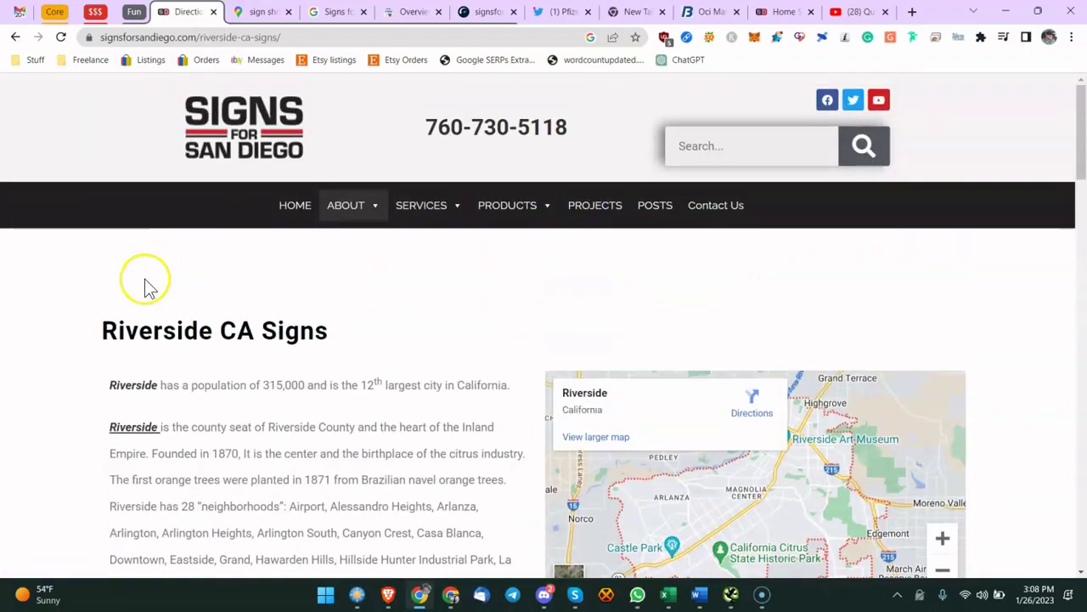
Step: Examine the Riverside page's city description, neighborhood list, linked sign services, photos and related project posts
scroll(182, 260, down, 3)
drag(240, 202, 279, 226)
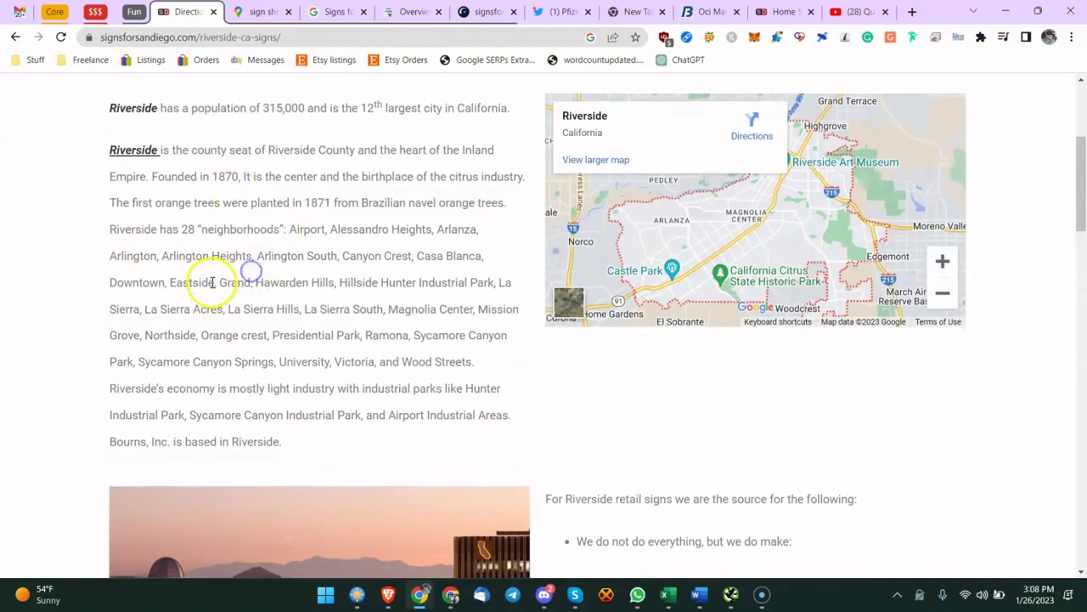
drag(213, 282, 243, 332)
click(240, 333)
scroll(284, 322, up, 3)
scroll(285, 327, down, 2)
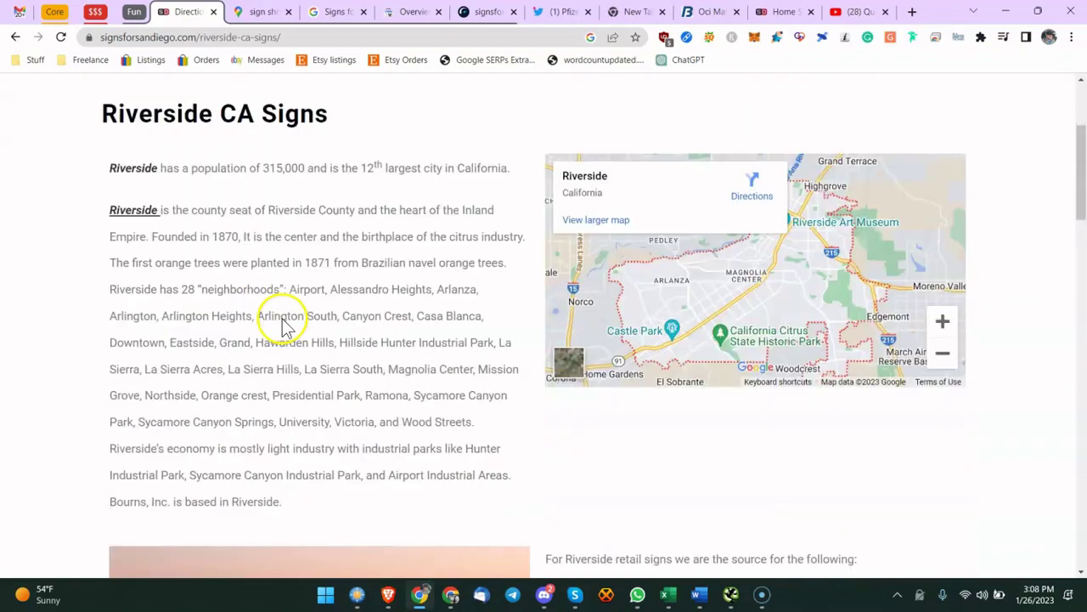
scroll(284, 327, down, 5)
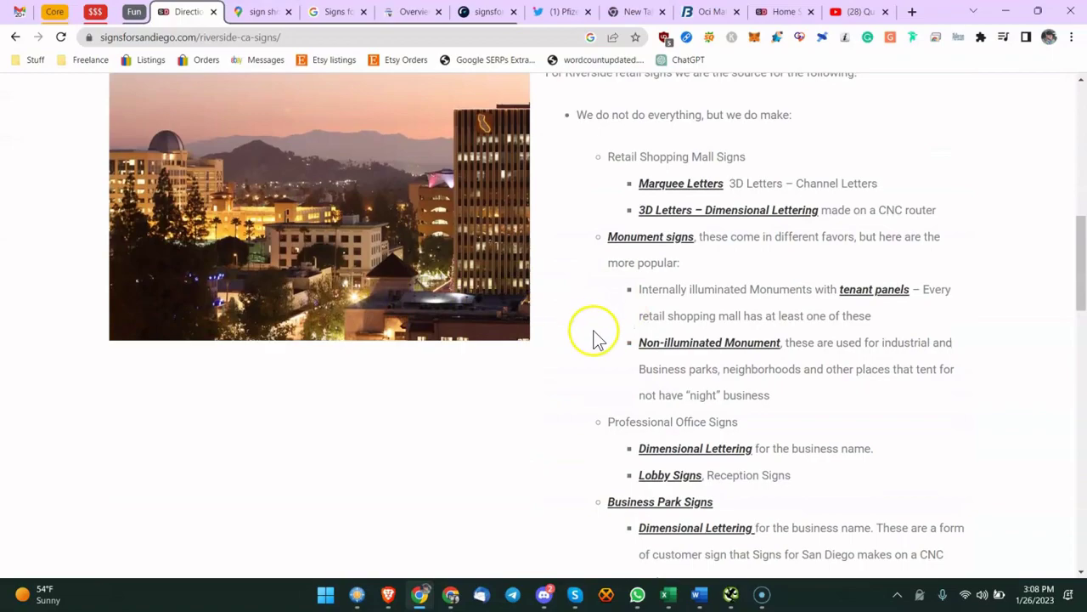
scroll(595, 335, down, 4)
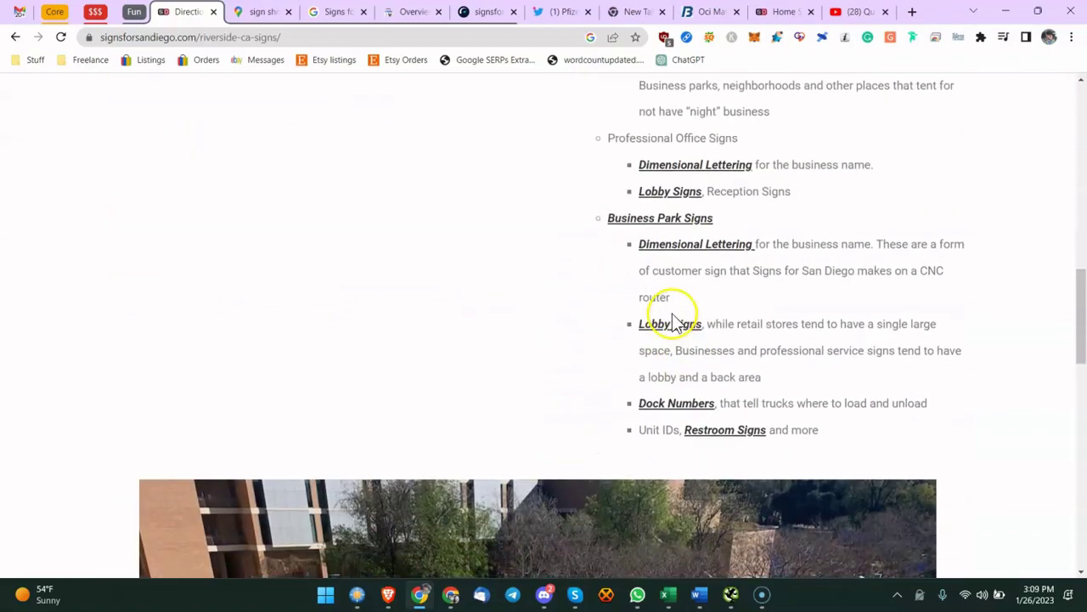
scroll(672, 318, up, 5)
scroll(655, 280, down, 9)
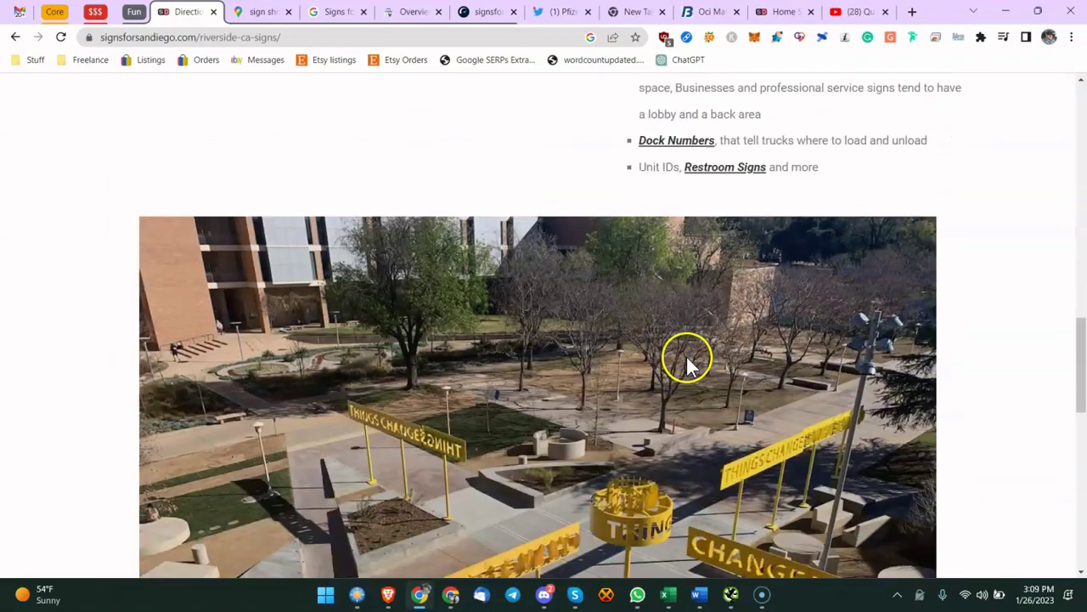
scroll(671, 361, down, 10)
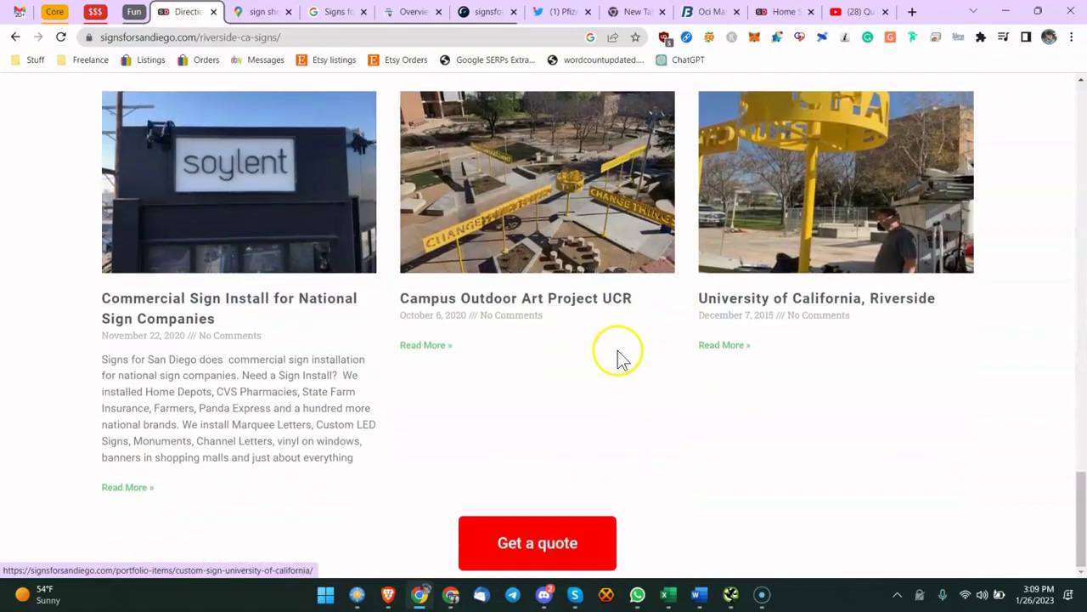
scroll(619, 357, up, 10)
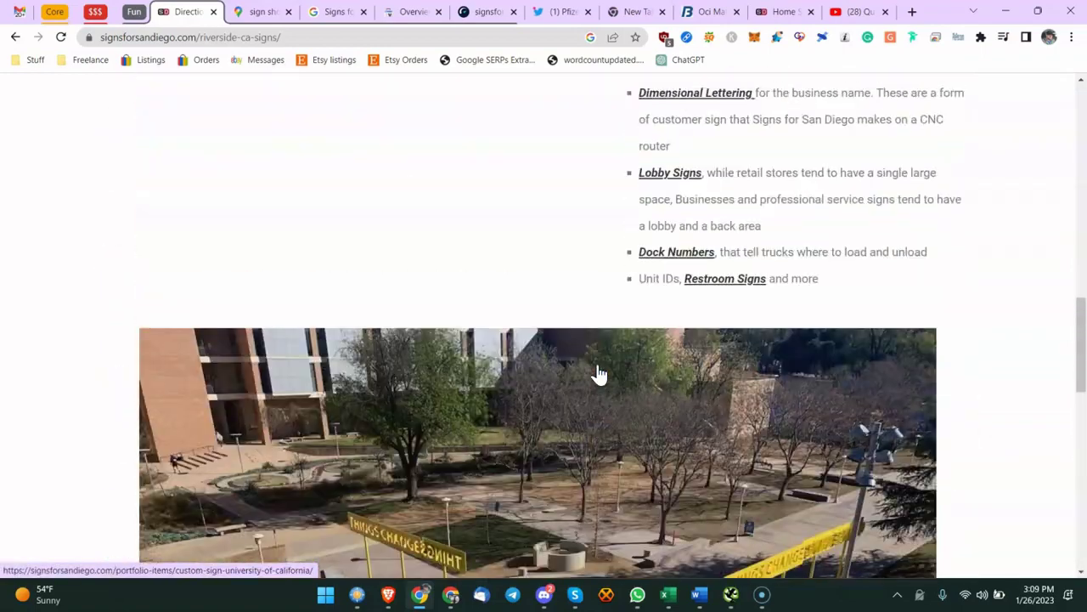
scroll(599, 374, up, 6)
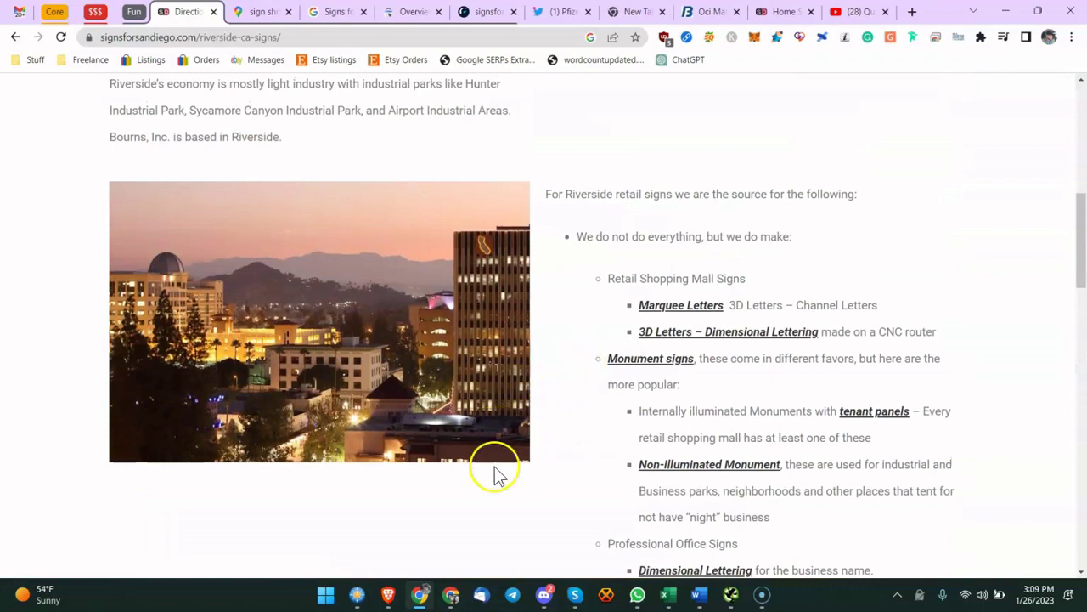
Step: Return to the Excel audit and review the Geo landing pages, Google guaranteed, Domain age and Backlink profile rows
click(668, 595)
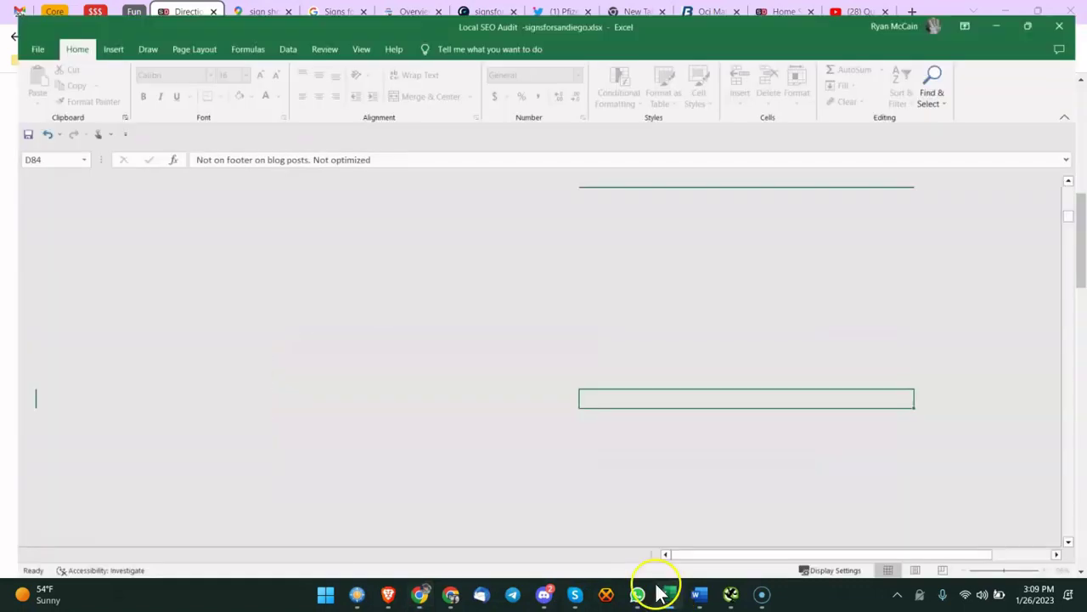
click(403, 376)
click(240, 395)
click(207, 414)
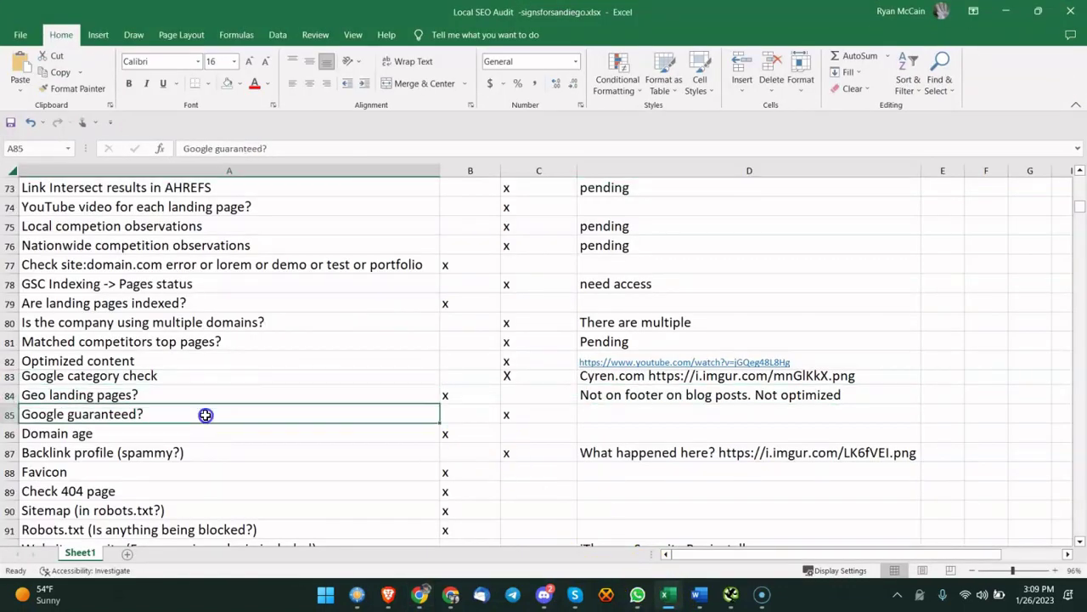
click(236, 450)
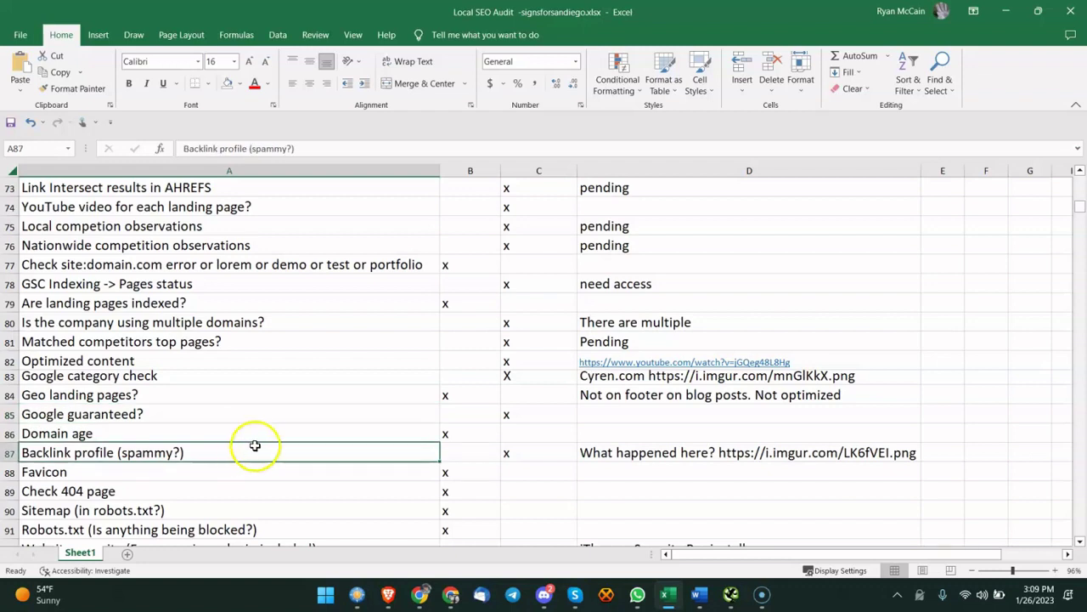
click(278, 432)
click(278, 451)
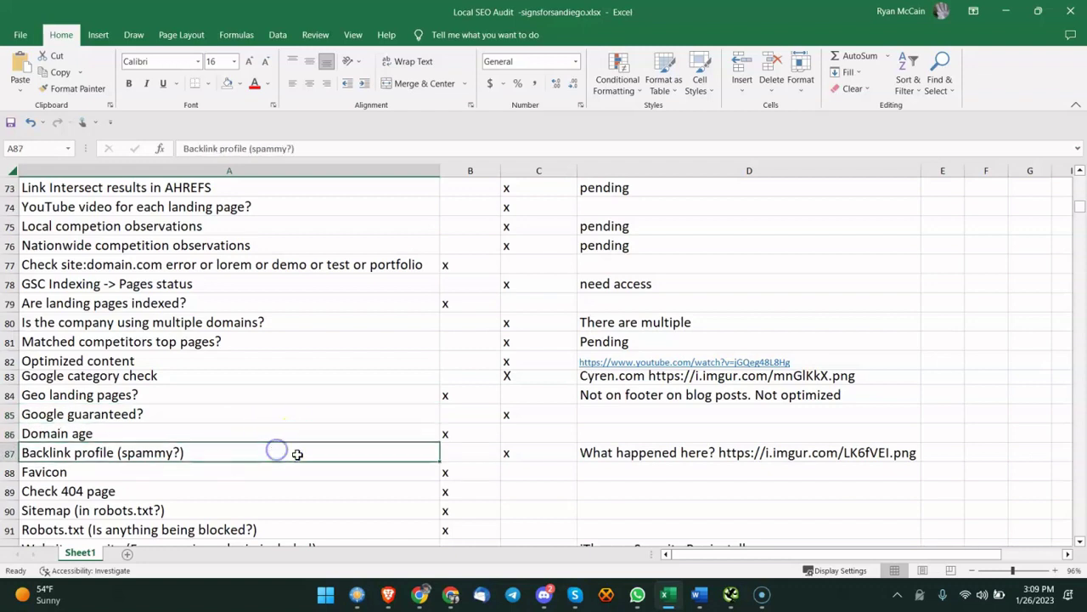
Step: Copy the imgur link from the Backlink profile note, view that backlinks chart in a new Chrome tab, and close the tab
click(630, 454)
double_click(719, 452)
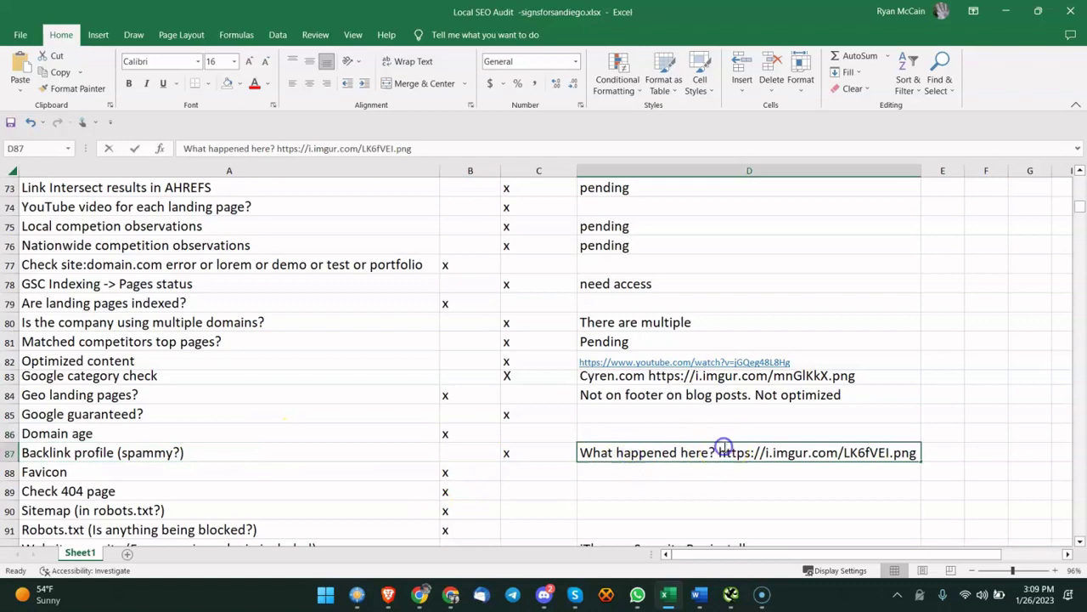
drag(718, 452, 914, 469)
key(ctrl+c)
click(1006, 11)
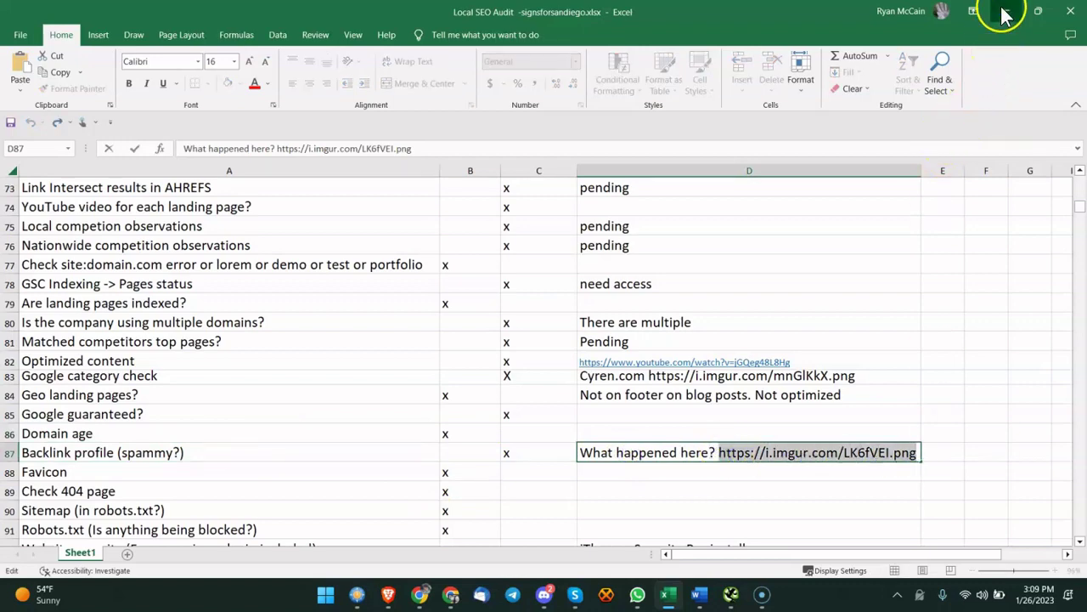
click(912, 12)
key(ctrl+v)
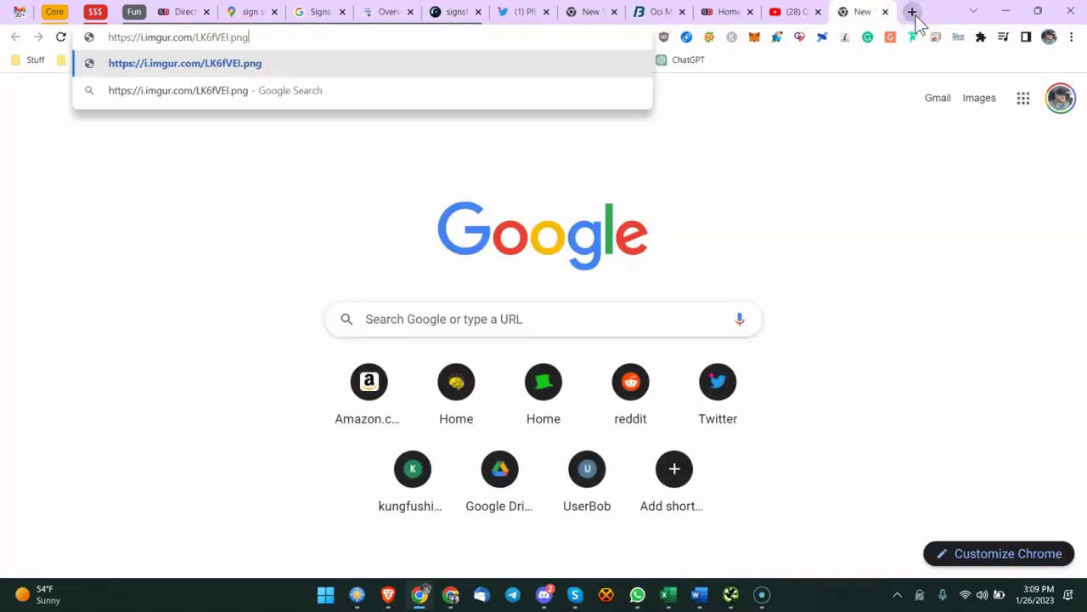
key(Return)
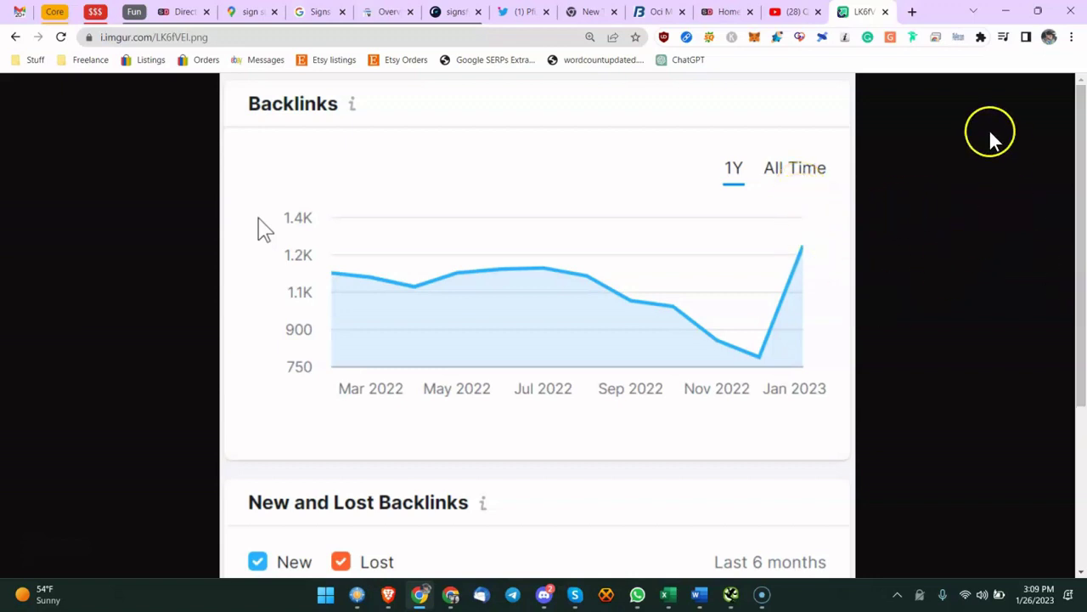
click(885, 11)
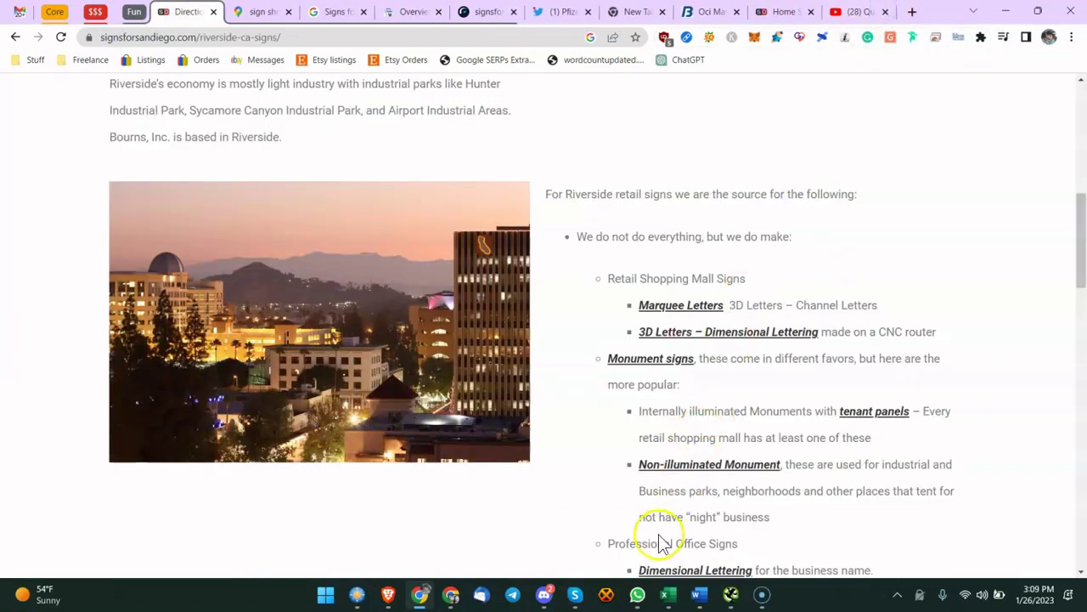
Step: Return to the Excel audit and review the Favicon, Check 404 page, Sitemap, Robots.txt and Website security rows
click(668, 593)
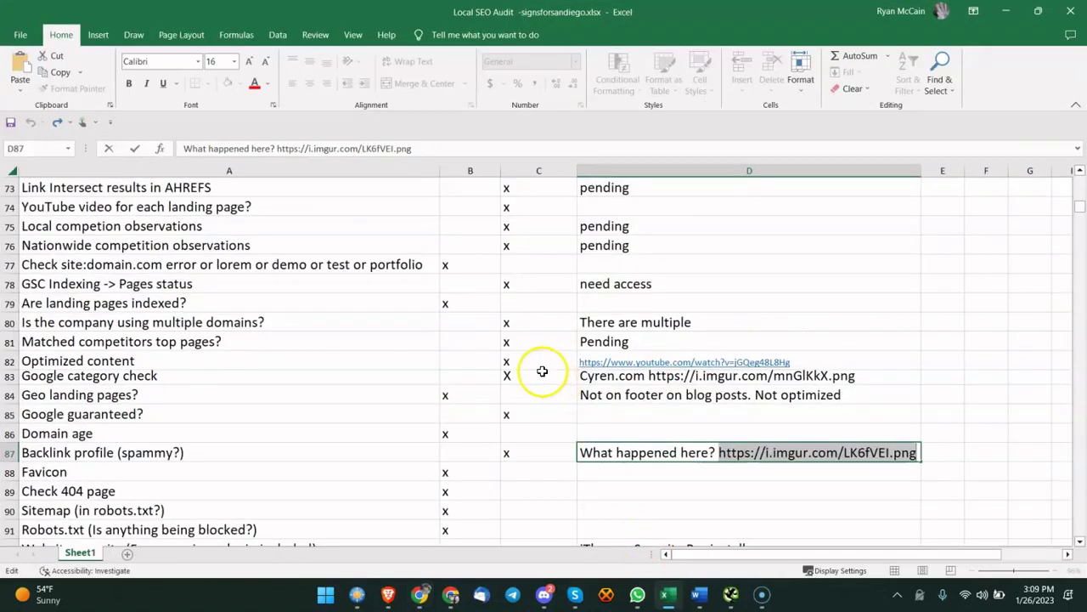
click(183, 376)
scroll(181, 365, down, 4)
scroll(153, 314, down, 1)
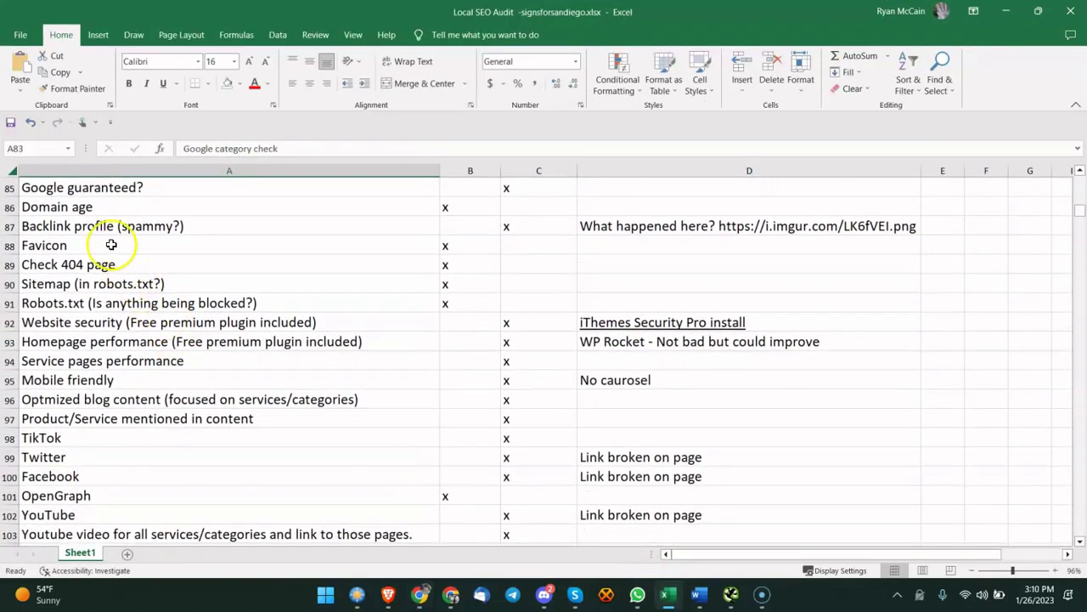
click(109, 226)
click(373, 249)
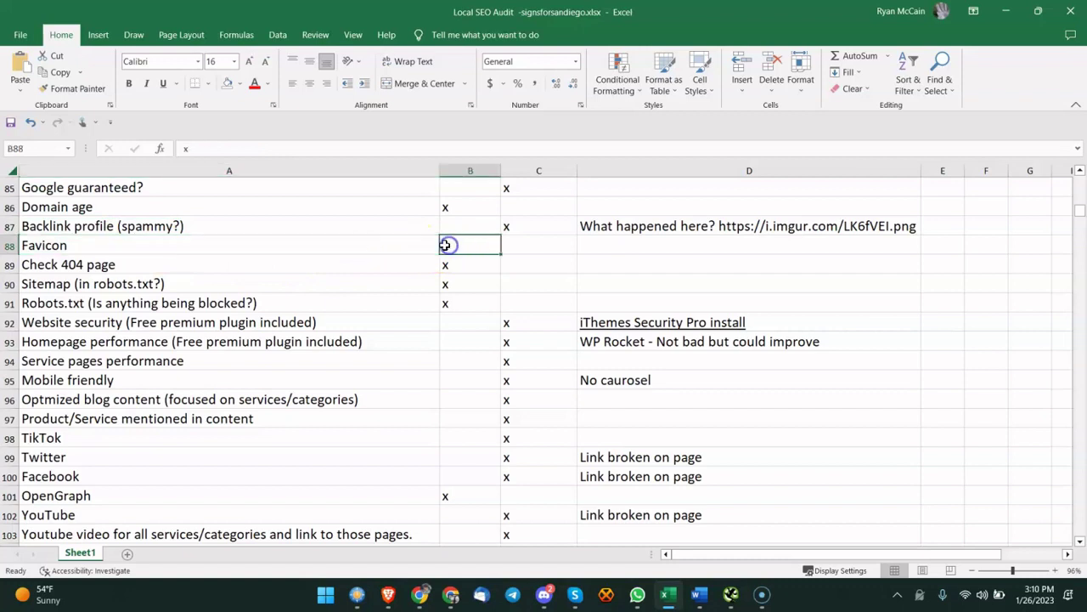
click(293, 260)
click(295, 285)
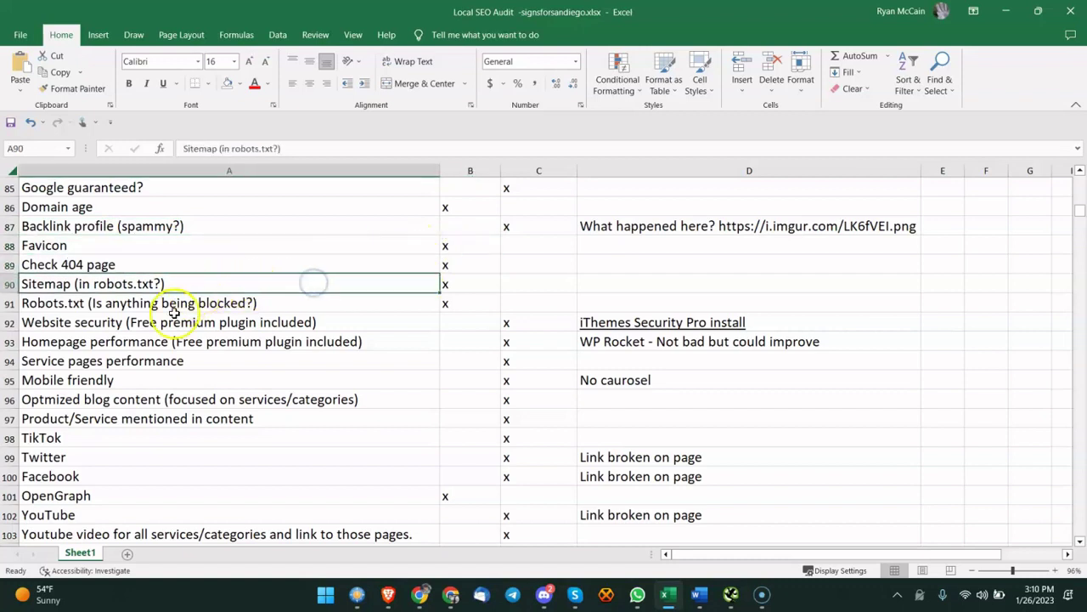
click(273, 304)
click(230, 329)
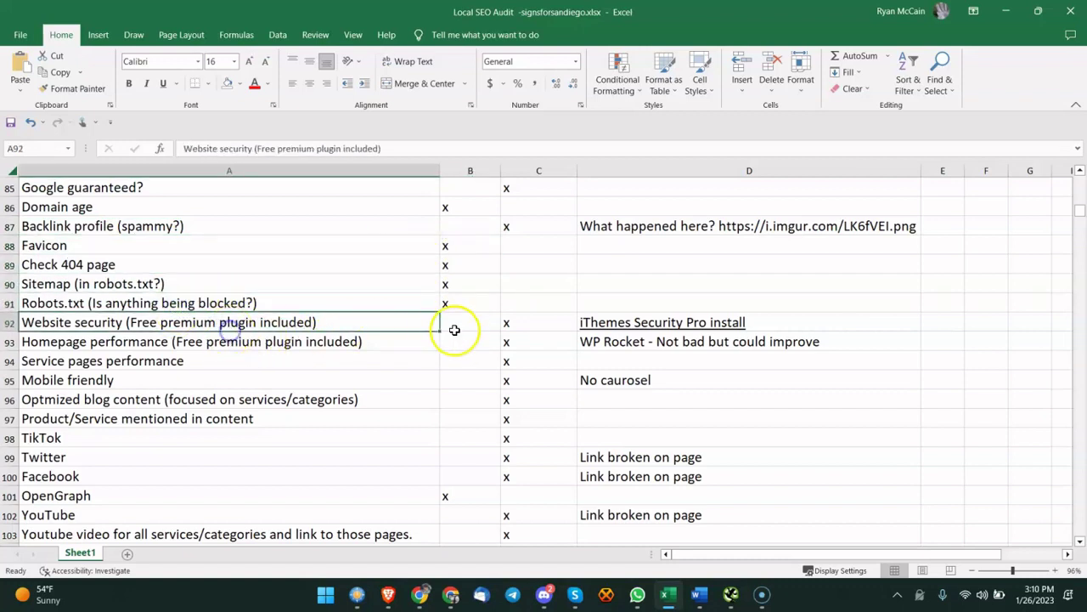
click(467, 327)
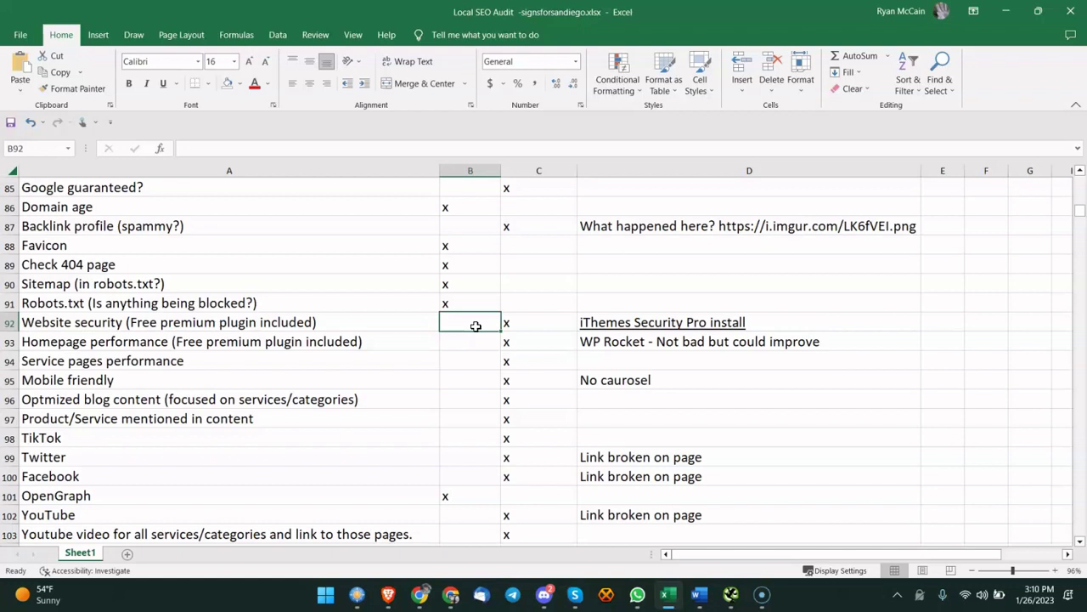
Step: Review the Homepage performance row and its WP Rocket note, along with the Service pages performance row
click(471, 340)
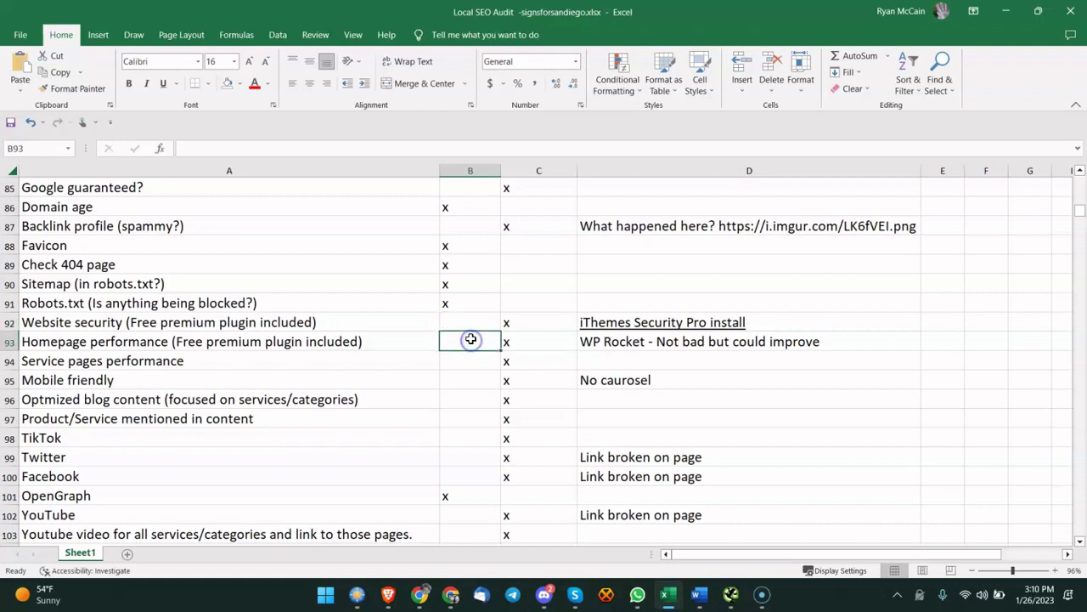
click(455, 358)
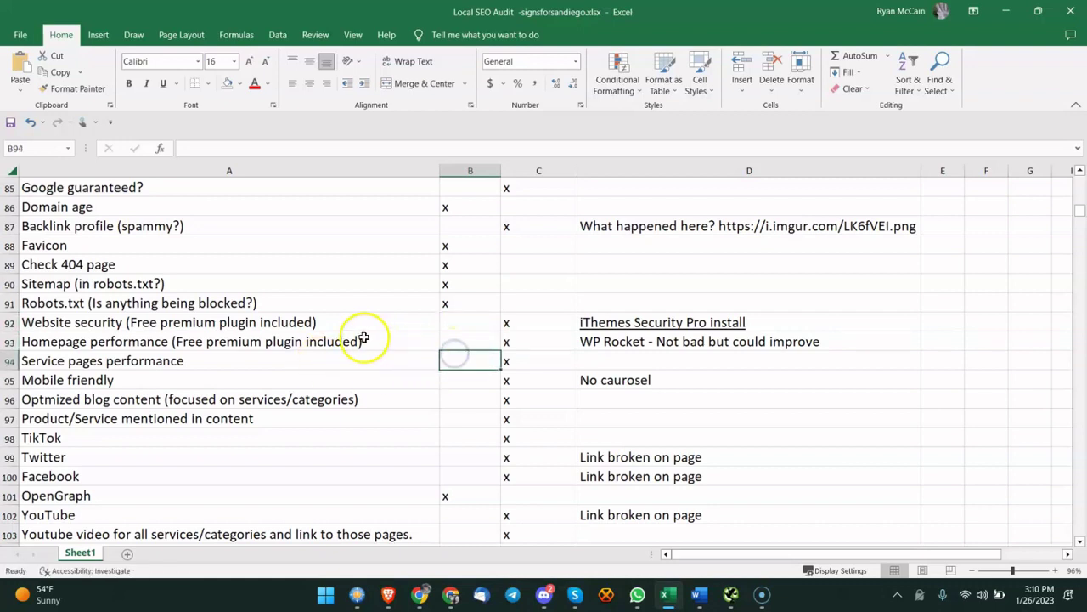
click(620, 344)
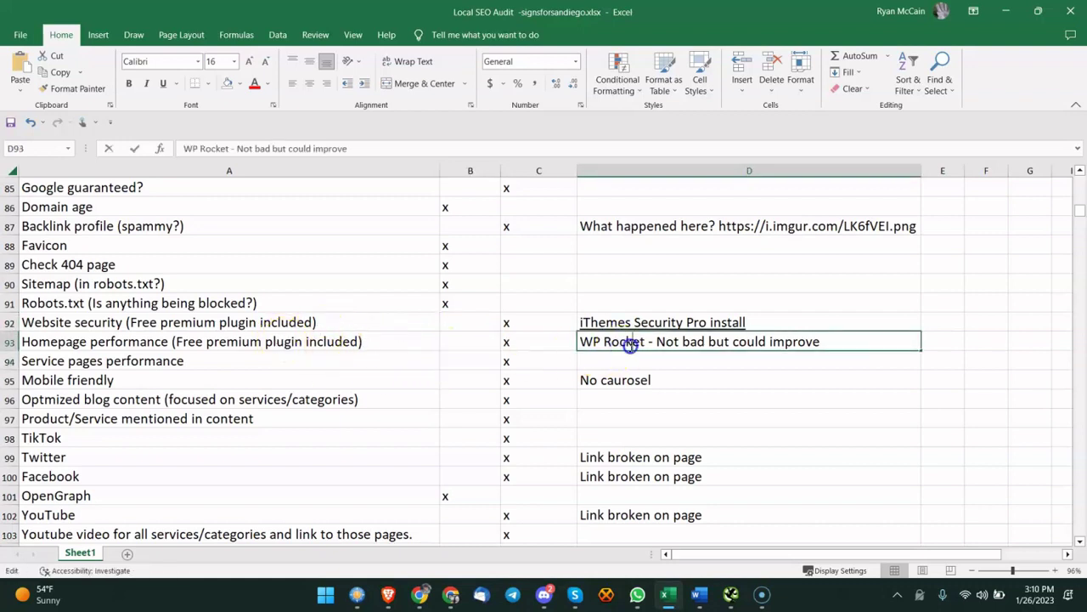
click(458, 342)
click(639, 358)
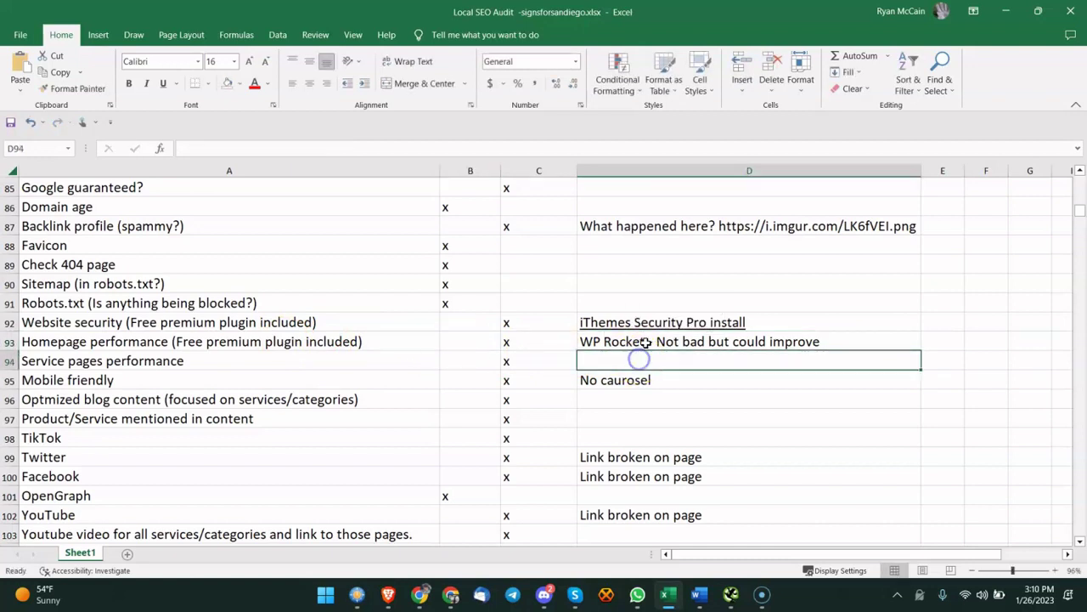
click(646, 342)
click(473, 357)
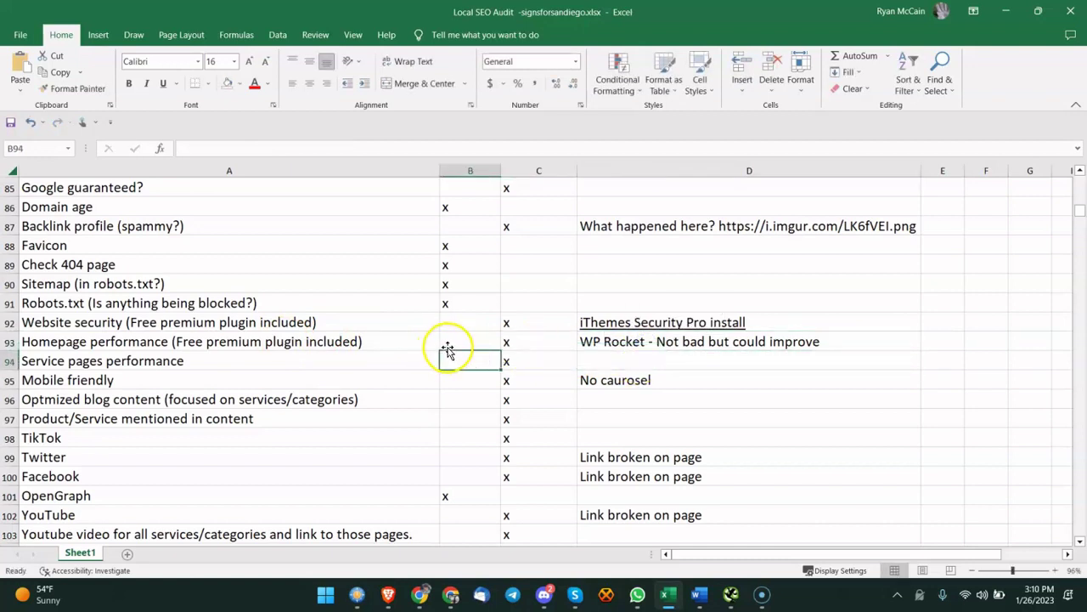
click(477, 342)
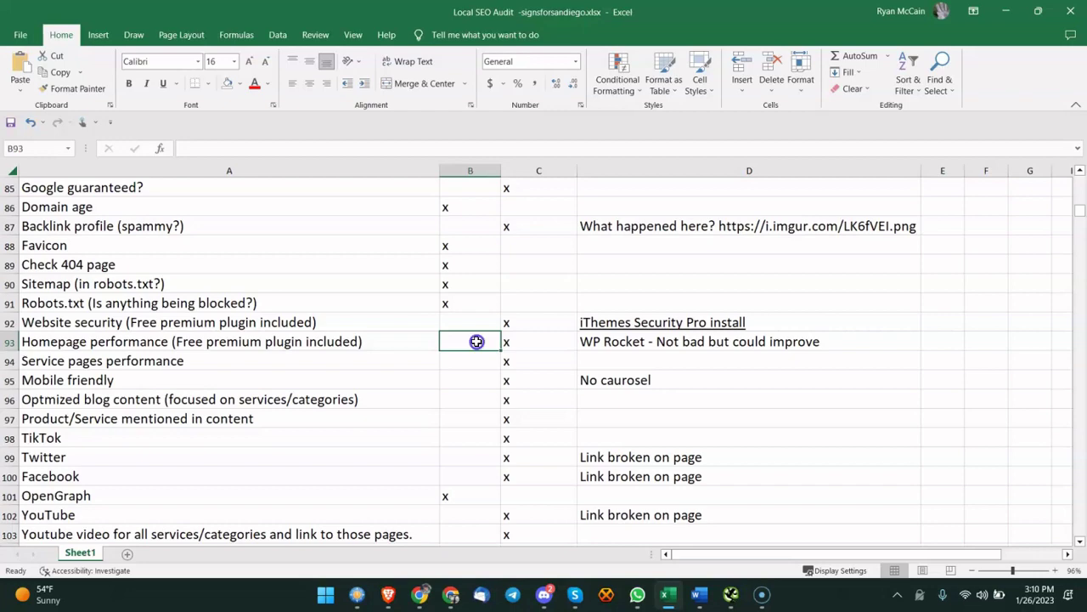
Step: Switch to the WebPageTest result in Chrome and open the first view's waterfall details
click(432, 593)
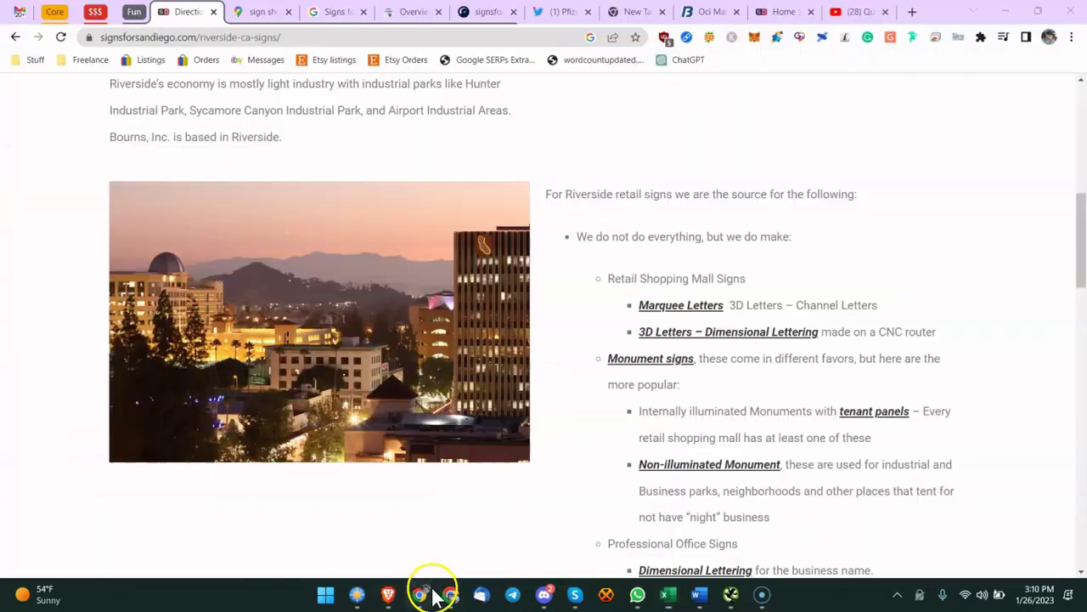
click(482, 16)
scroll(425, 281, down, 3)
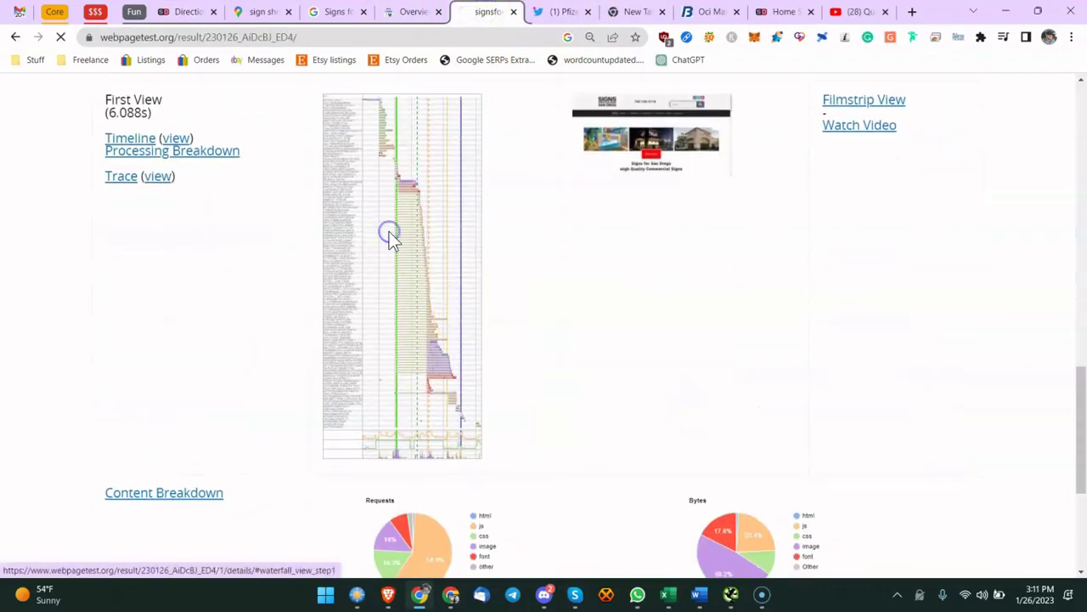
click(406, 238)
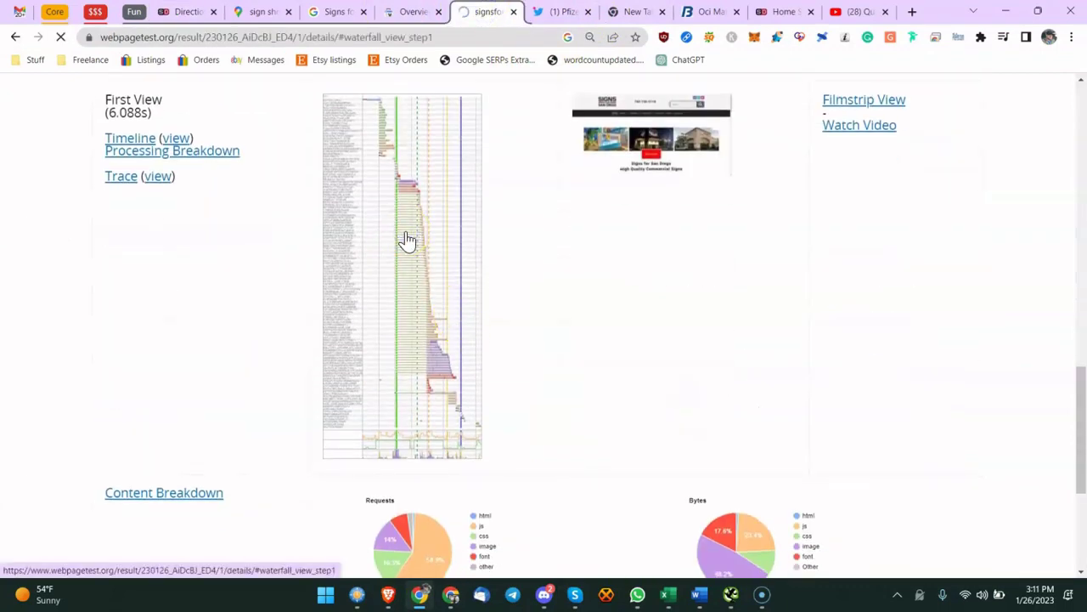
Step: Examine the Observed Metrics, highlighting the LCP, CLS, Total Bytes and Requests figures
scroll(297, 299, down, 3)
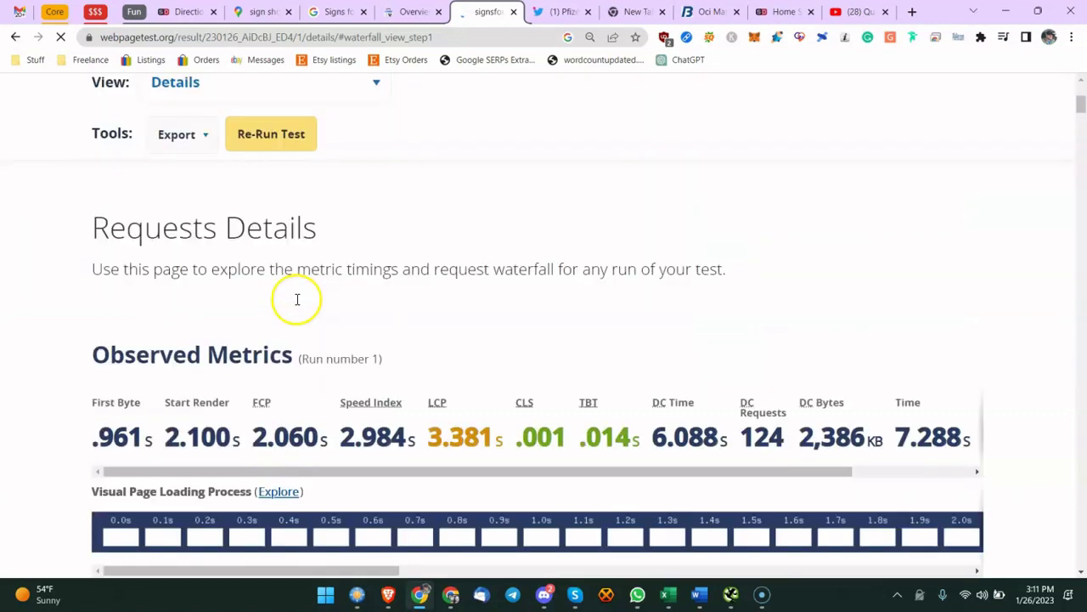
scroll(297, 299, down, 3)
drag(444, 204, 541, 204)
scroll(779, 247, right, 3)
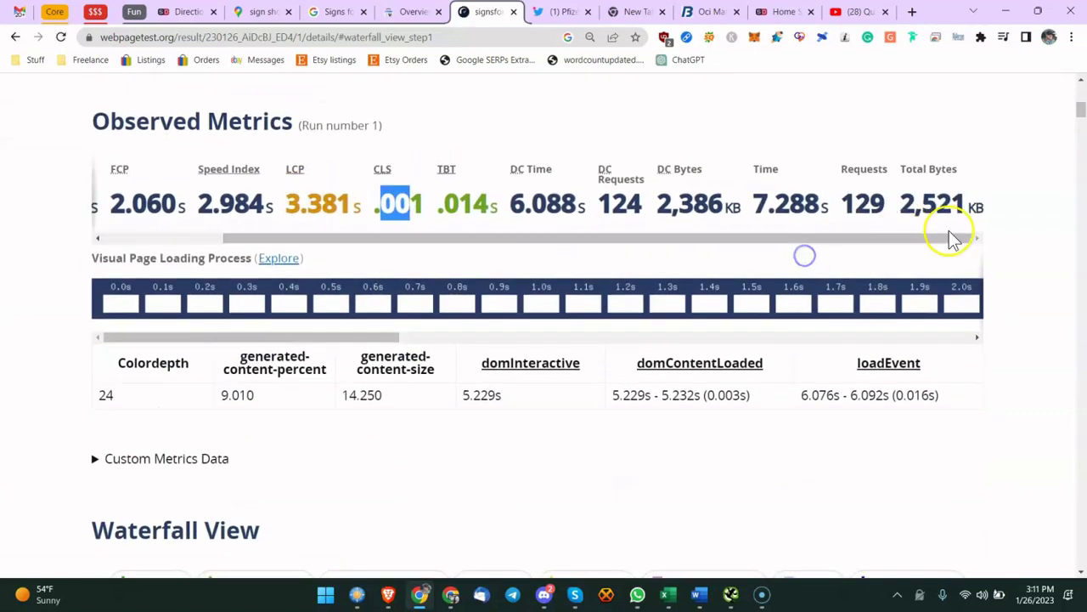
drag(899, 202, 921, 200)
drag(850, 203, 874, 205)
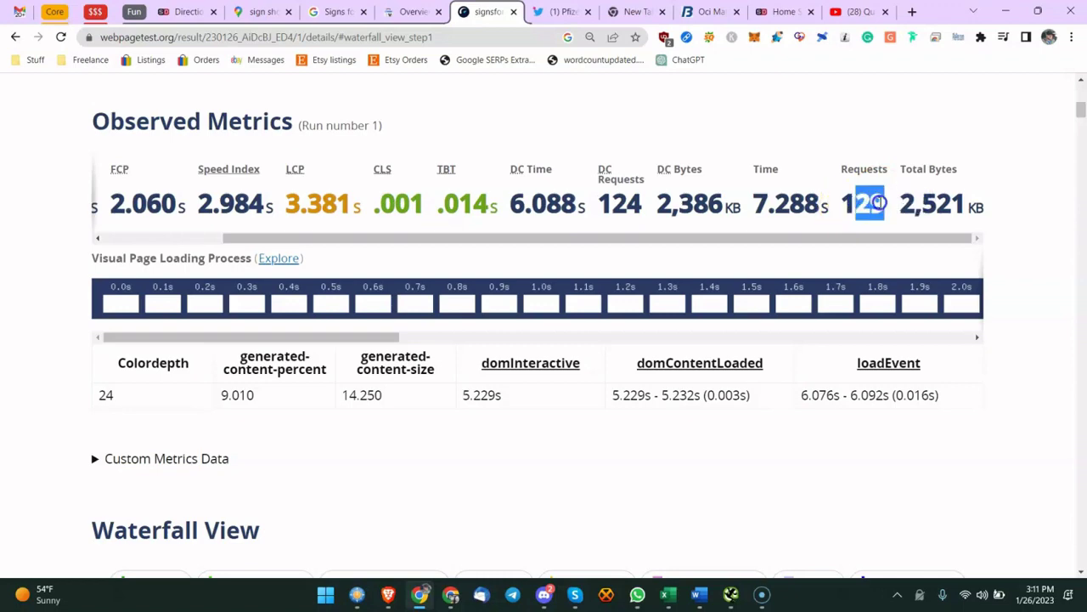
click(858, 205)
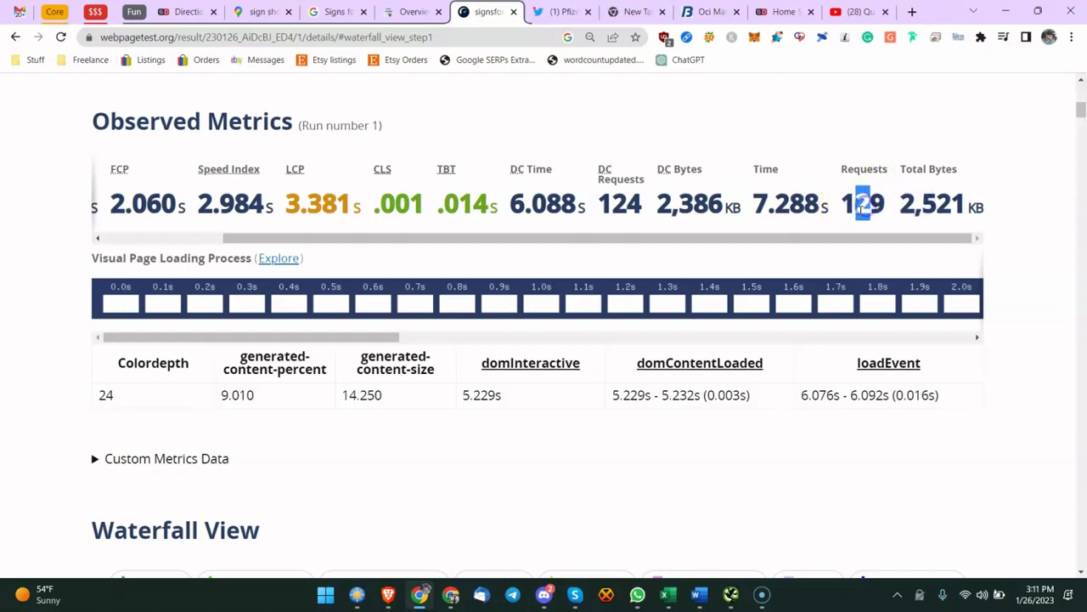
Step: Examine the Waterfall View's CSS, JavaScript and image requests, and enlarge the chart for closer reading
scroll(767, 243, down, 8)
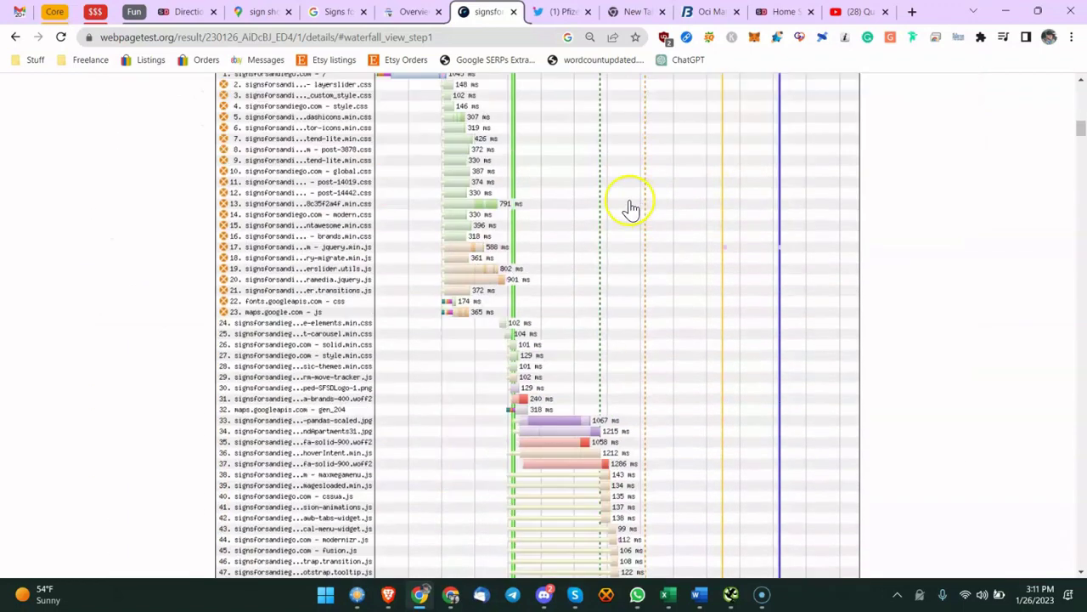
scroll(382, 174, down, 10)
scroll(382, 207, up, 9)
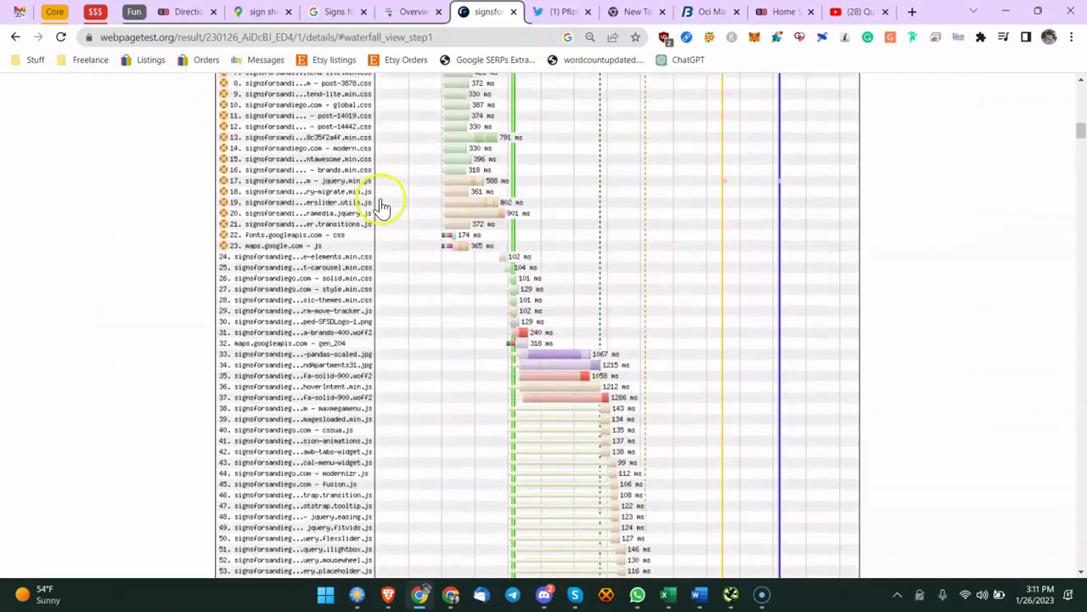
scroll(382, 206, up, 4)
scroll(334, 351, down, 3)
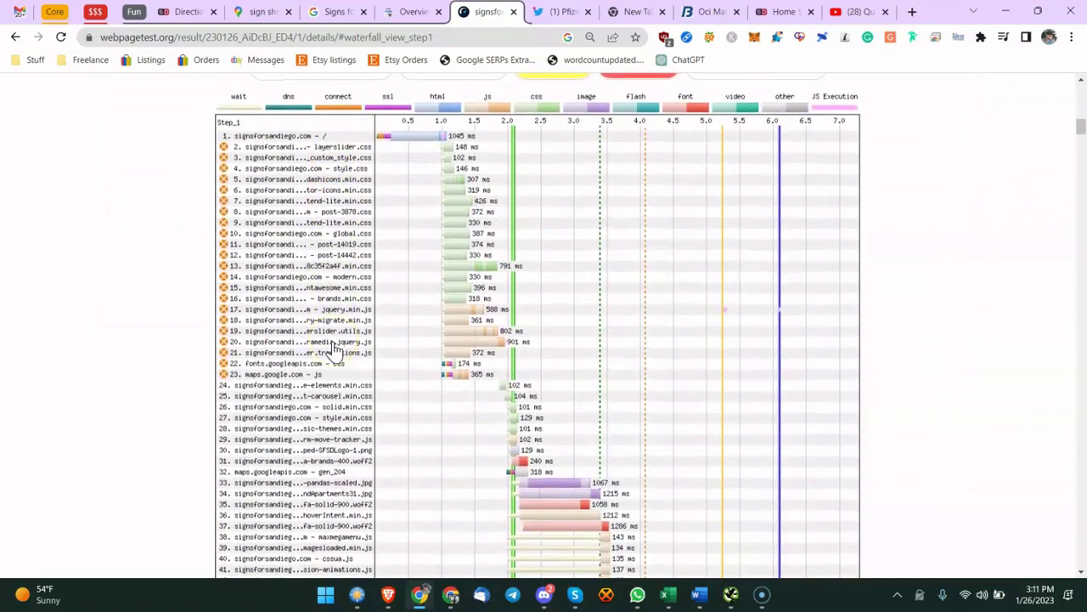
click(368, 297)
scroll(369, 297, up, 2)
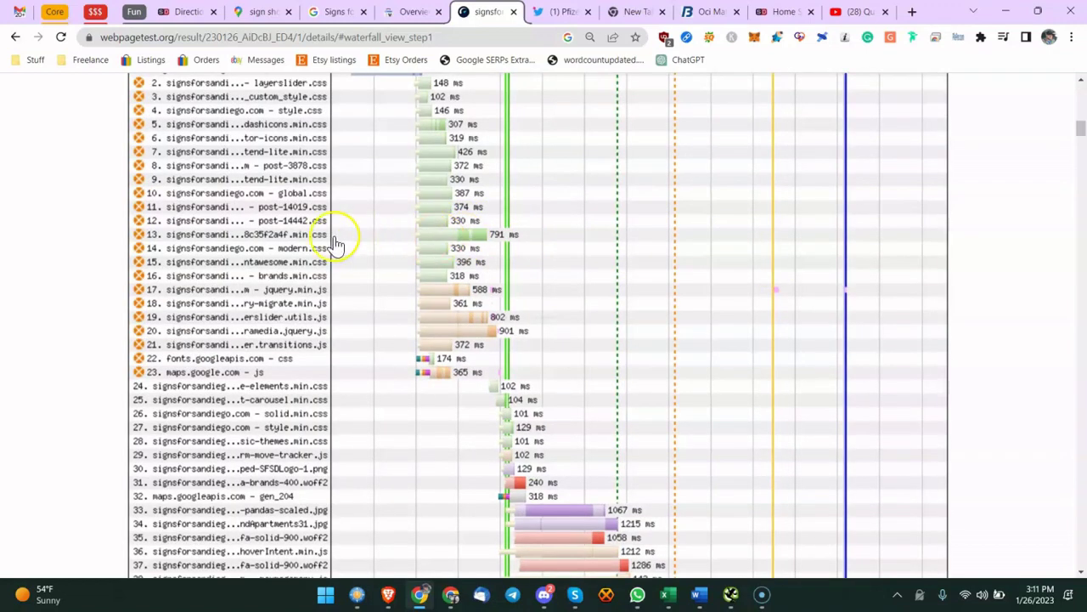
scroll(349, 242, down, 1)
scroll(379, 255, down, 12)
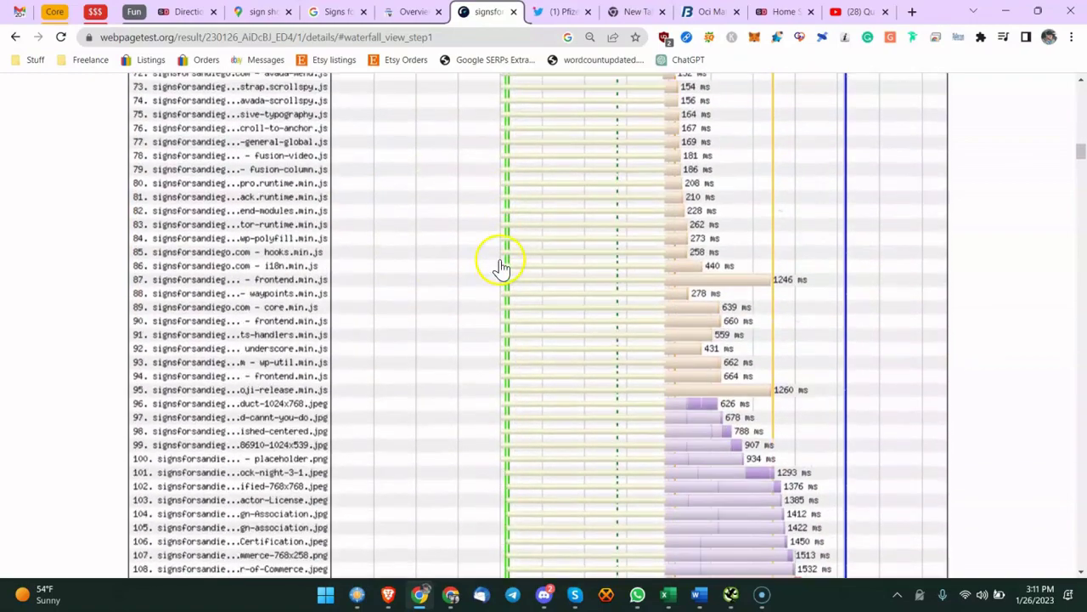
scroll(434, 279, up, 9)
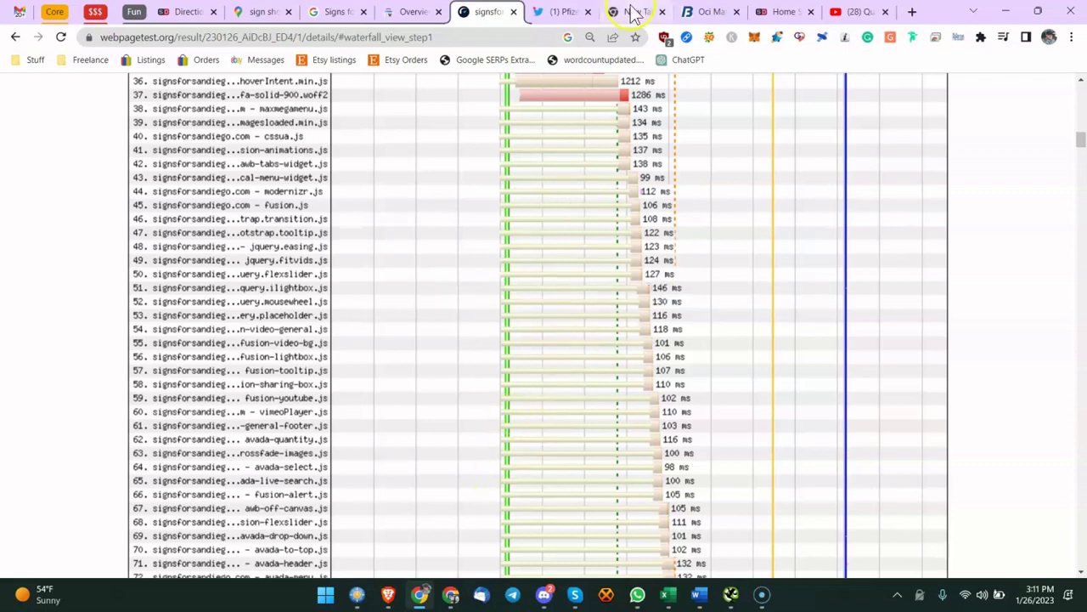
Step: Return to the Excel audit and review the Homepage performance and Service pages performance rows
click(673, 600)
click(345, 381)
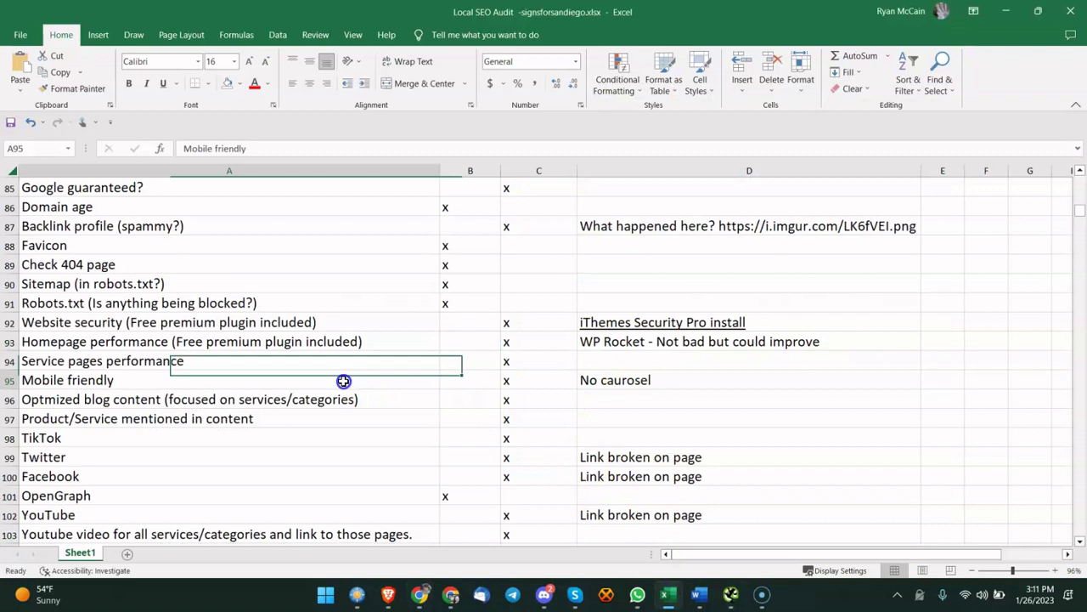
click(302, 341)
scroll(301, 341, down, 1)
click(207, 304)
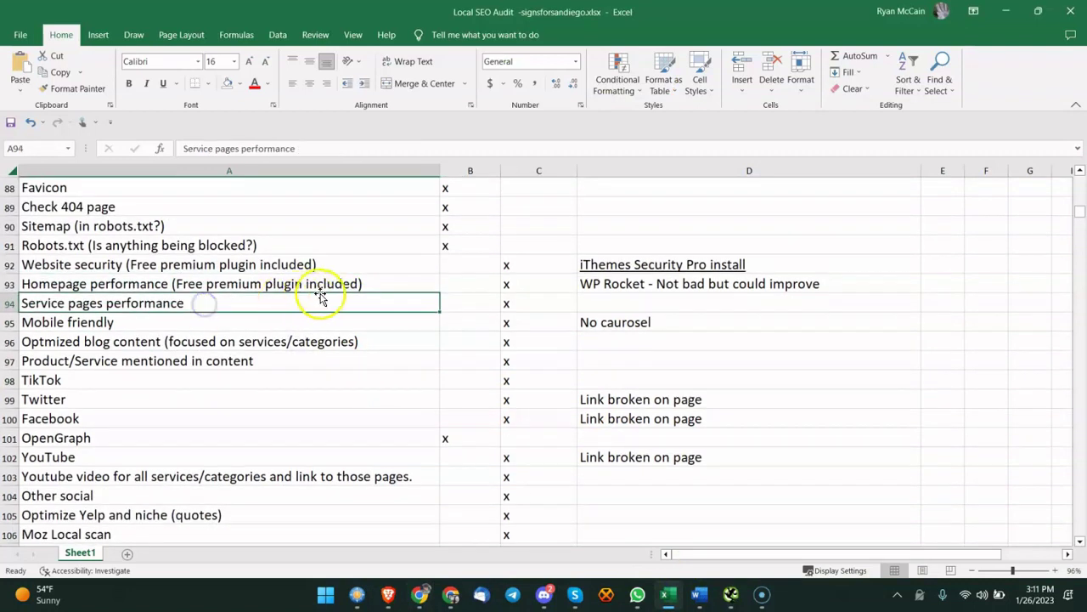
Step: Review the Mobile friendly row and its carousel note, then switch to Chrome and open the signsforsandiego.com home page
click(194, 316)
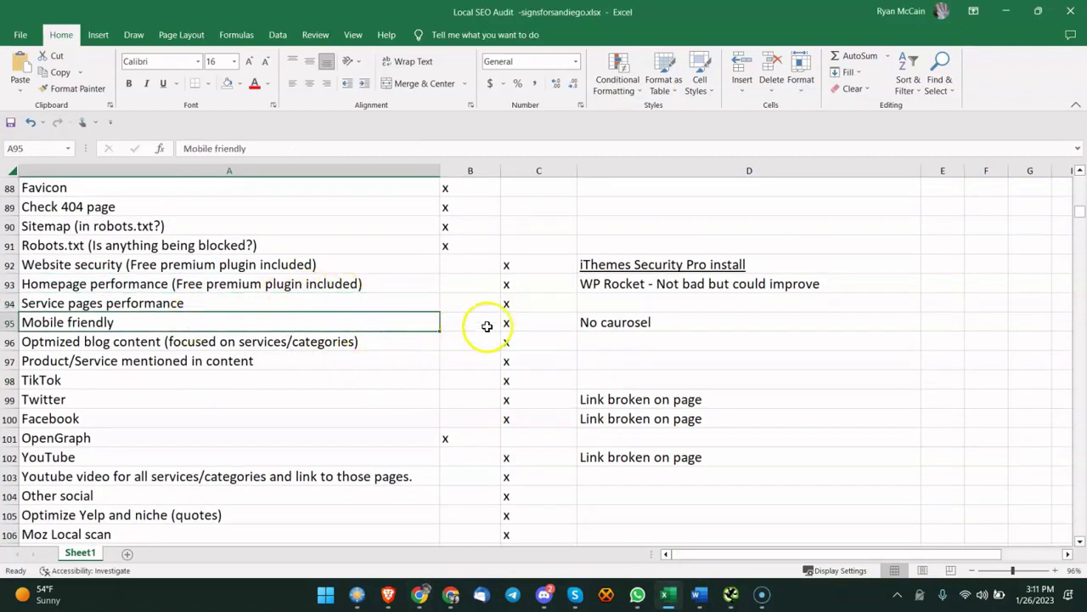
click(593, 322)
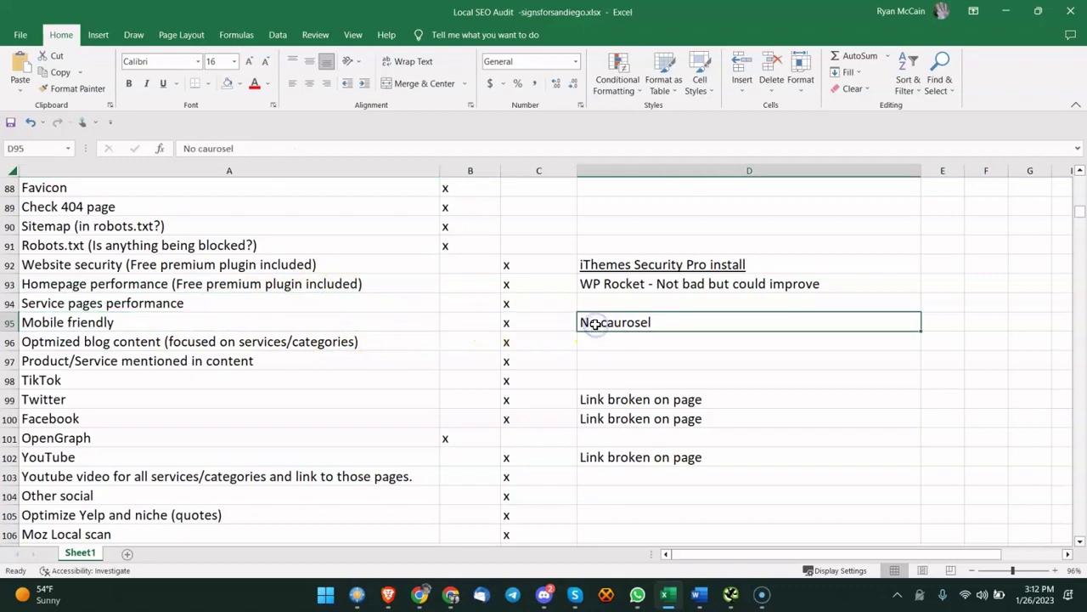
click(419, 594)
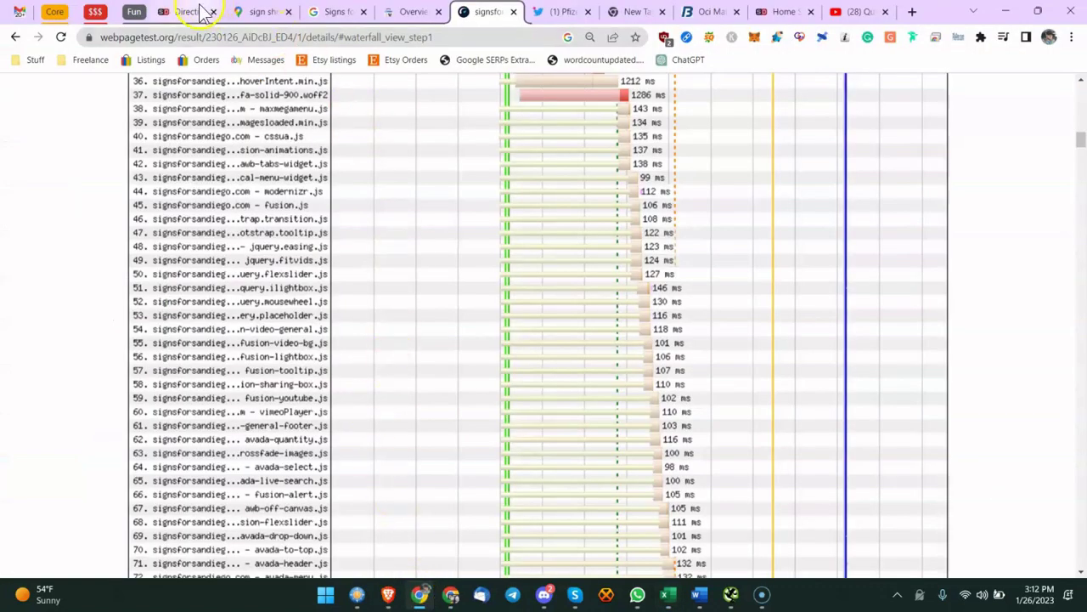
click(202, 12)
scroll(385, 306, up, 10)
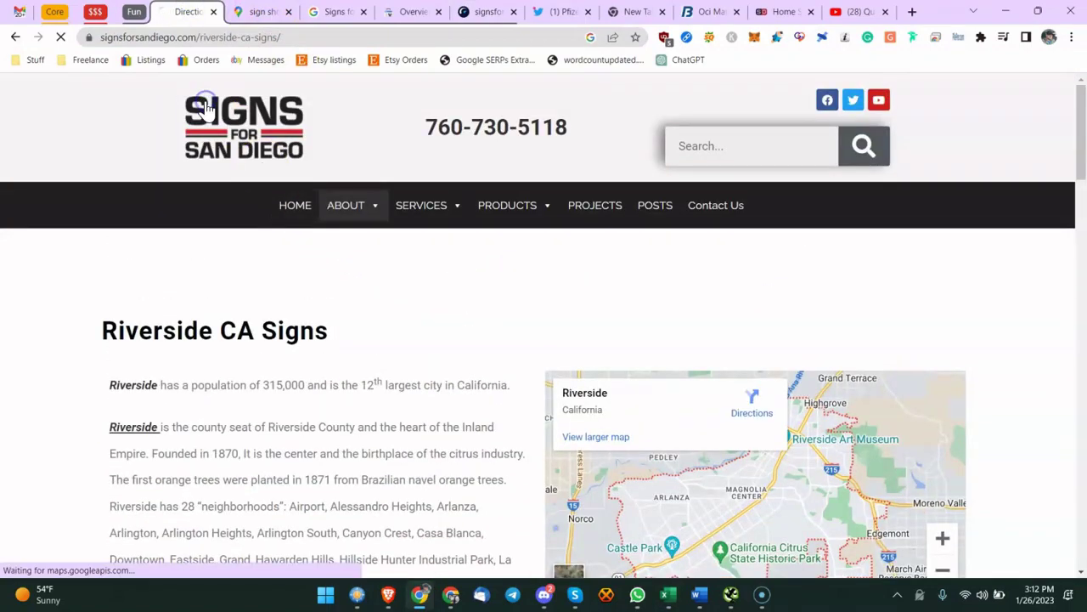
click(207, 108)
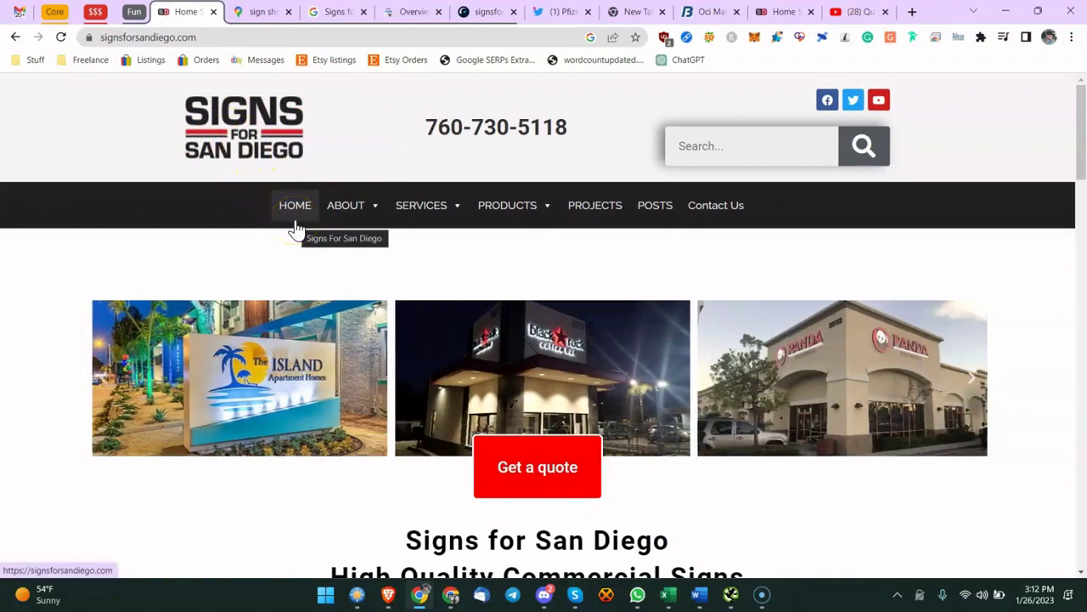
Step: Examine the home page's image carousel and the content below it down to the sign categories, ending at the carousel
scroll(315, 250, down, 3)
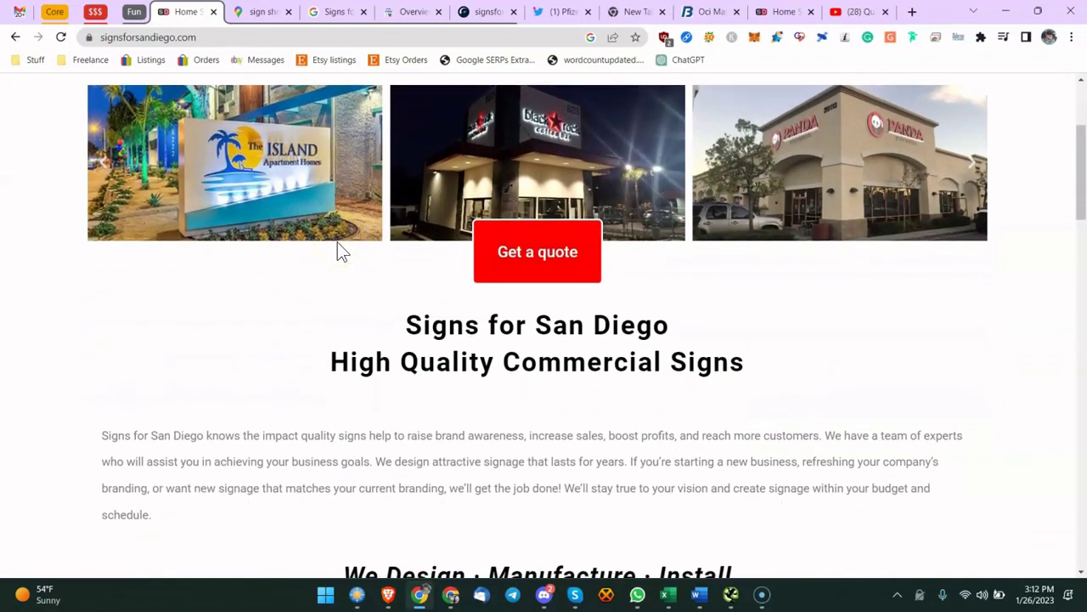
scroll(337, 242, down, 3)
scroll(337, 242, down, 2)
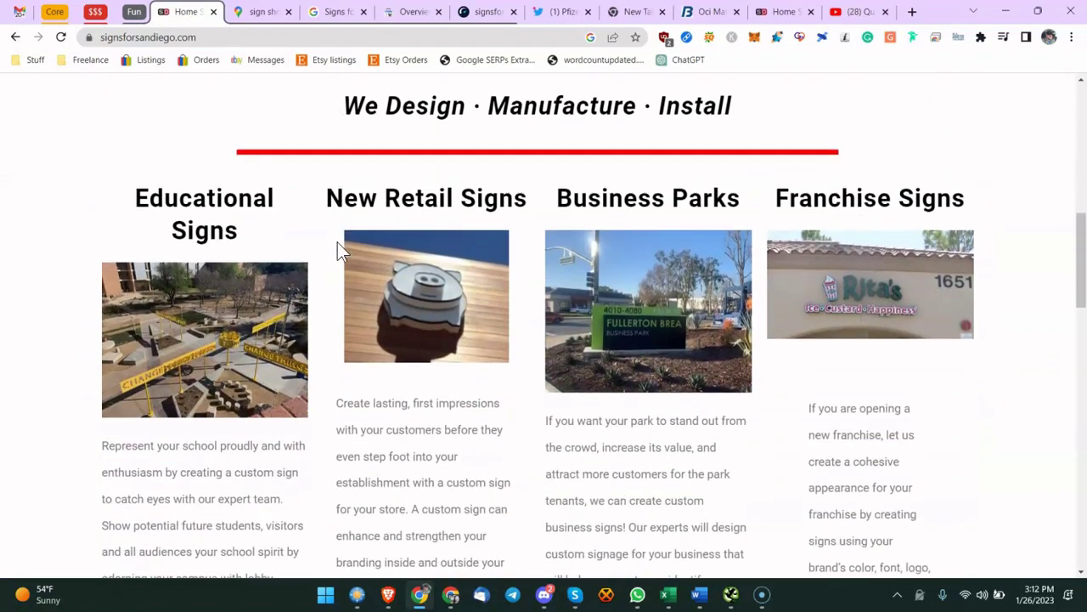
scroll(337, 242, up, 3)
scroll(337, 242, up, 4)
scroll(337, 242, up, 1)
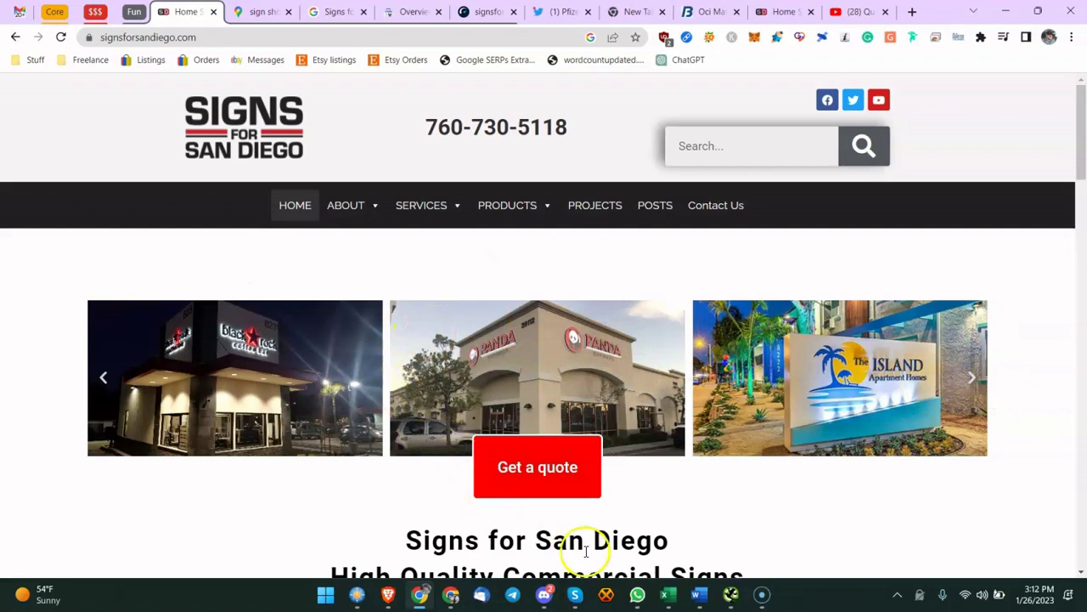
Step: Return to the Excel audit and review the optimized blog content and Product/Service mentioned in content rows
click(668, 594)
click(483, 387)
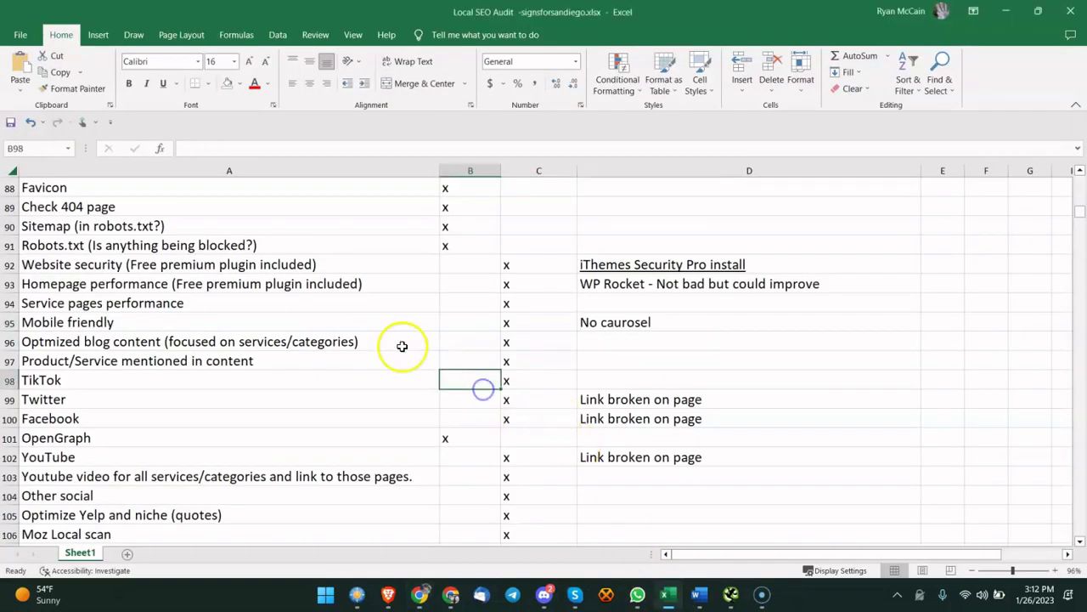
click(400, 344)
scroll(311, 310, down, 1)
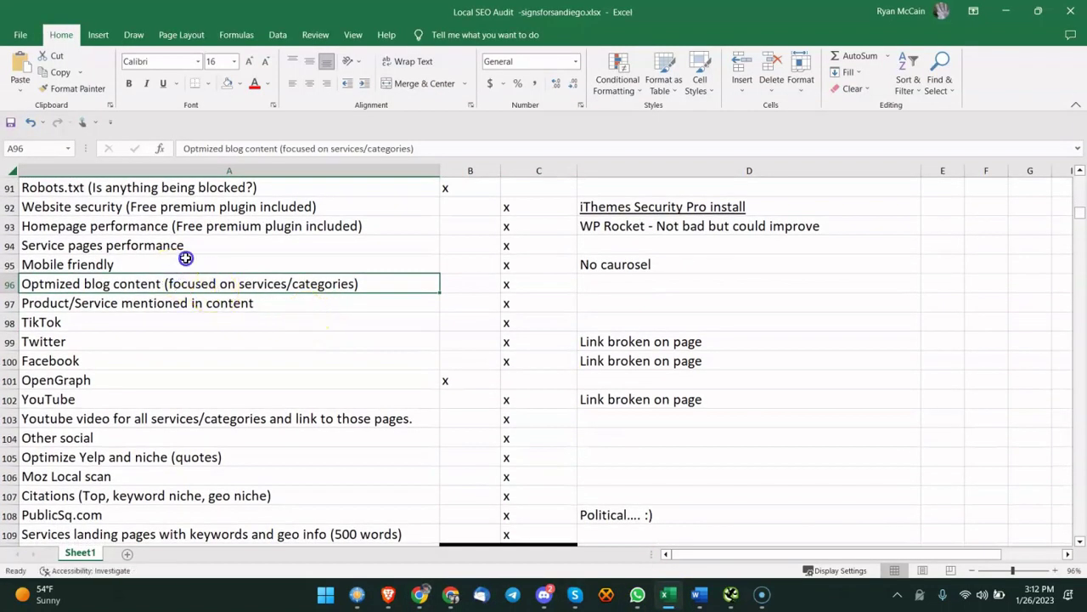
click(264, 299)
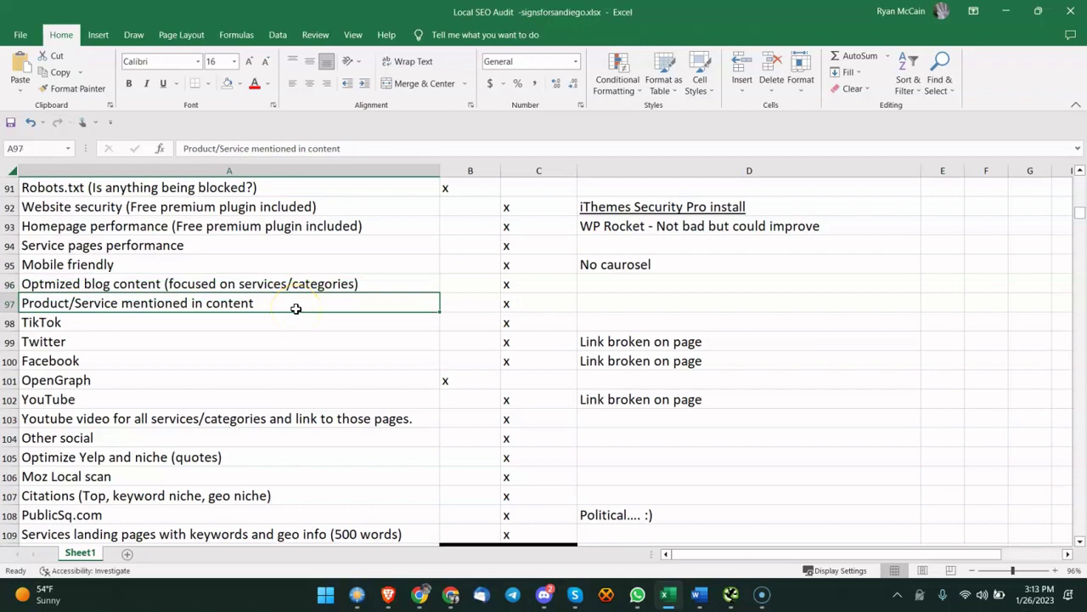
Step: Review the TikTok, Twitter and Facebook rows, including the mark in TikTok's column C
click(277, 328)
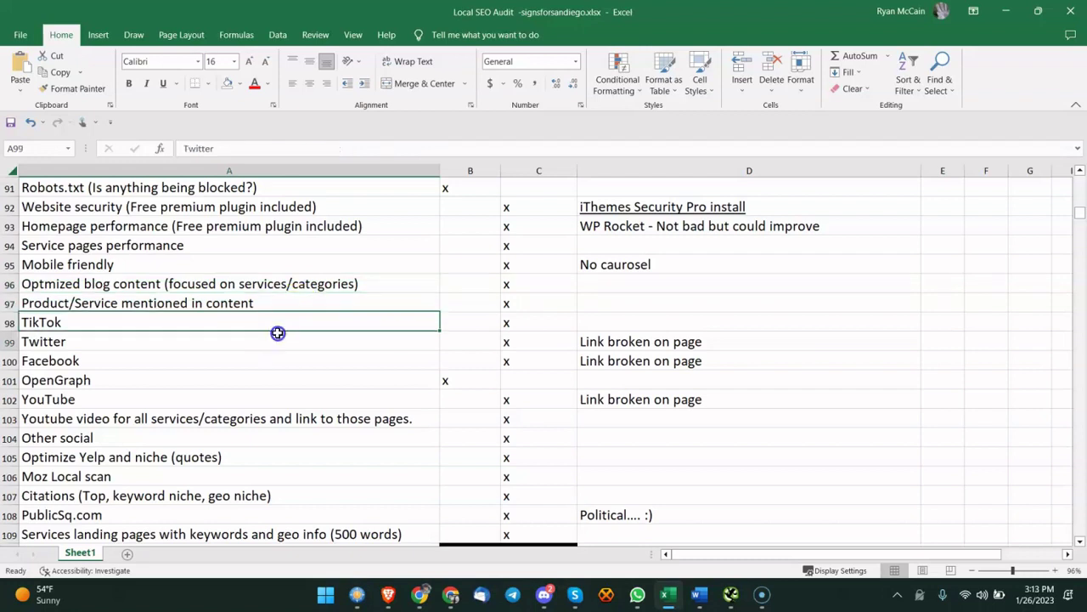
click(277, 336)
click(339, 322)
click(510, 324)
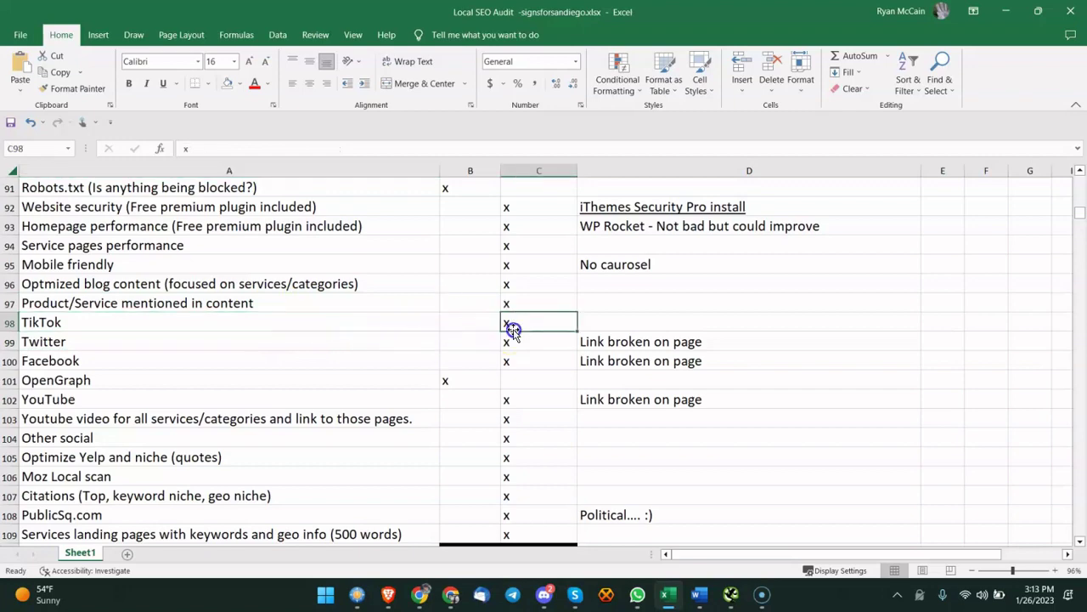
click(293, 356)
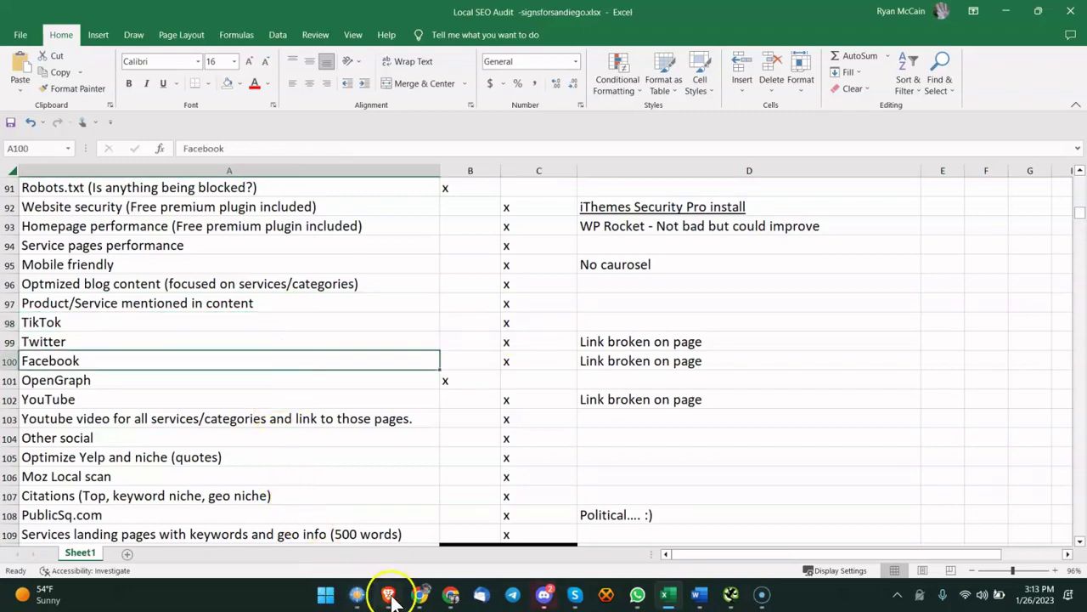
Step: Switch to Chrome, test the phone number link in the site header twice, inspect the resulting address and go back to the home page
click(419, 594)
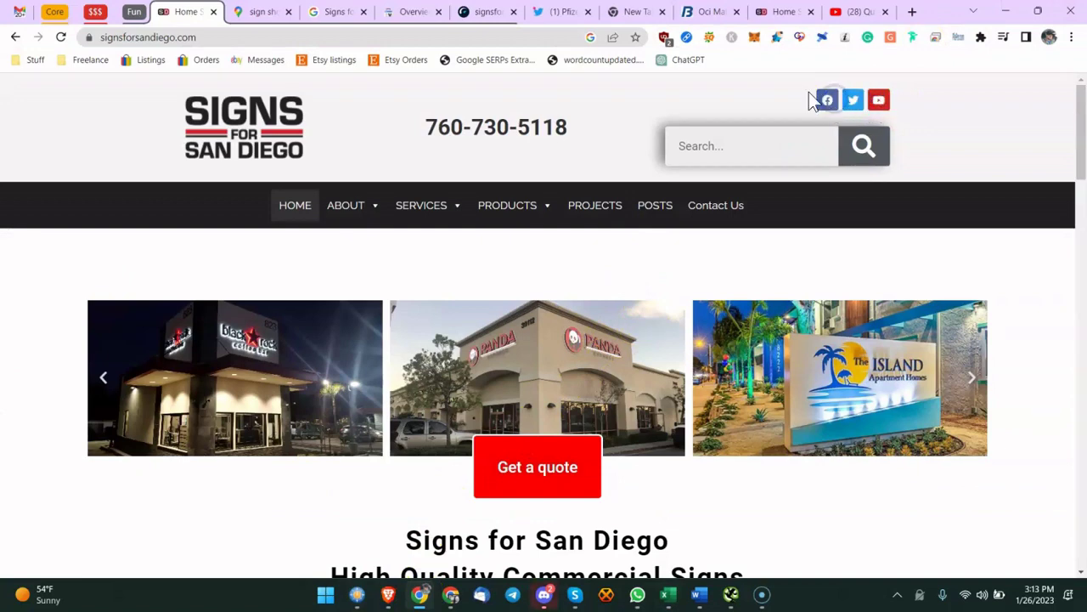
click(547, 126)
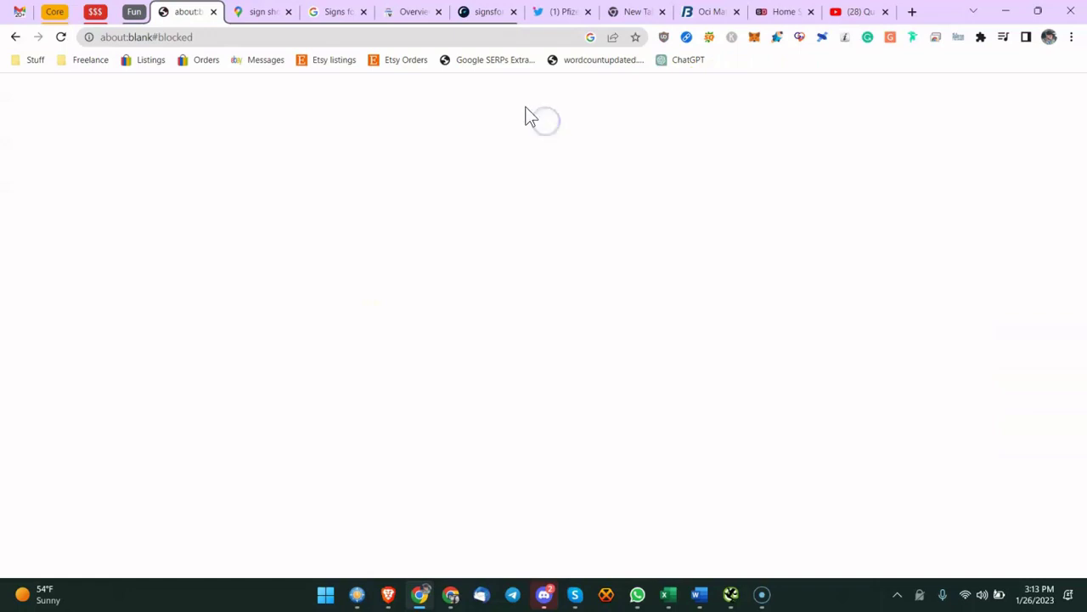
click(16, 36)
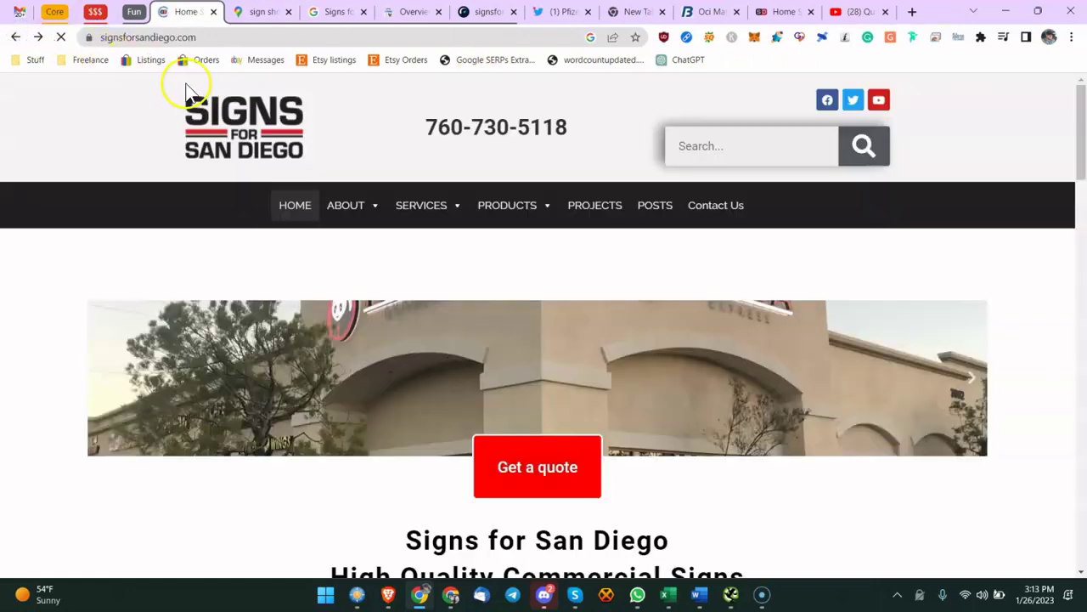
click(490, 129)
click(166, 37)
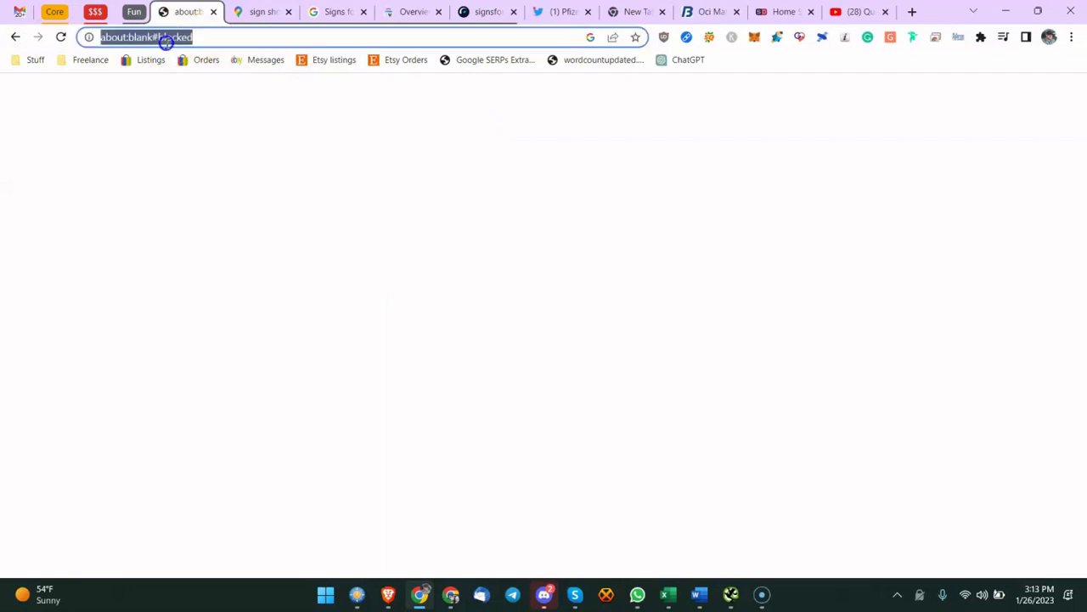
click(15, 38)
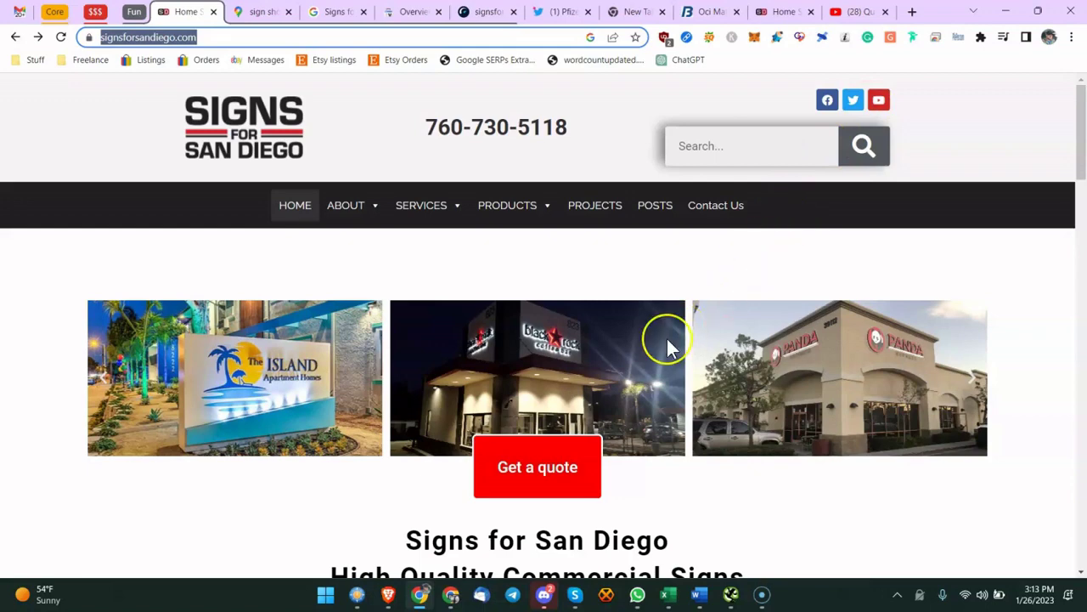
click(548, 598)
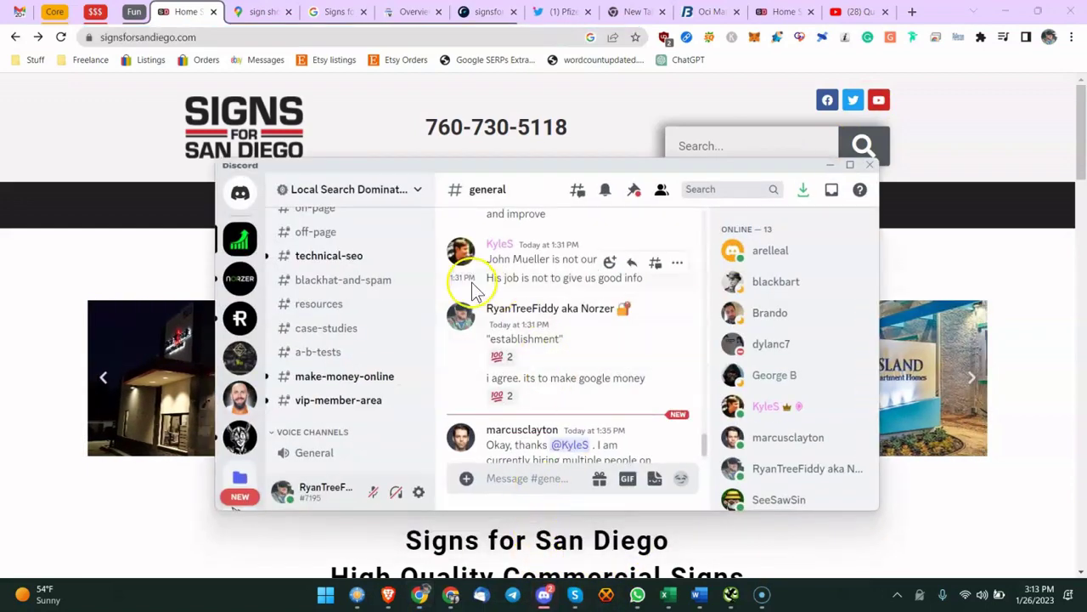
click(122, 194)
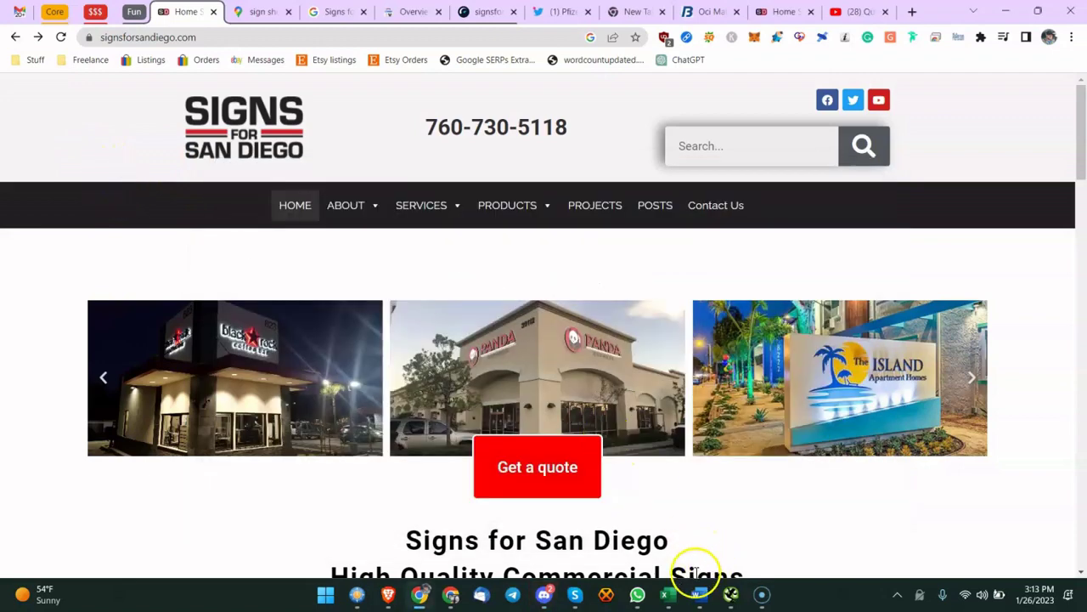
click(699, 597)
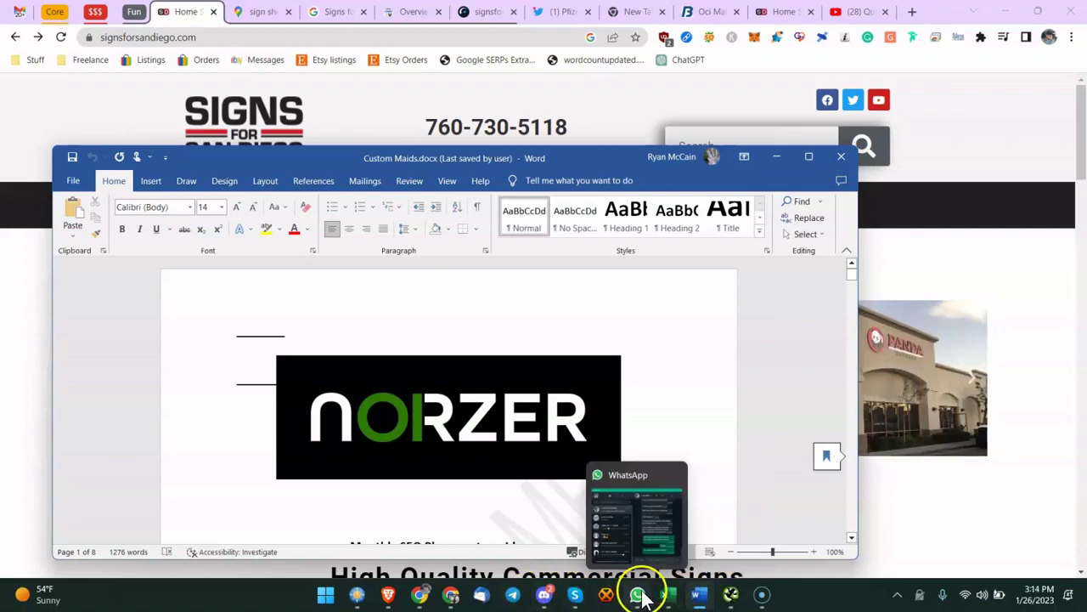
Step: Return to the Excel audit and review the OpenGraph row and its mark in column B
click(669, 598)
click(536, 382)
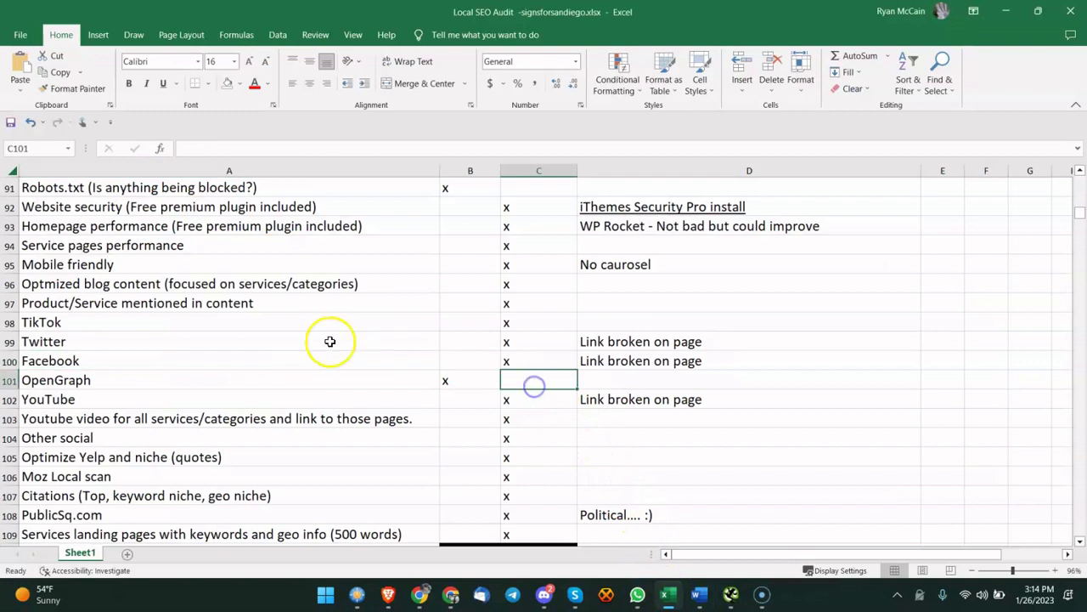
scroll(142, 315, down, 1)
click(223, 319)
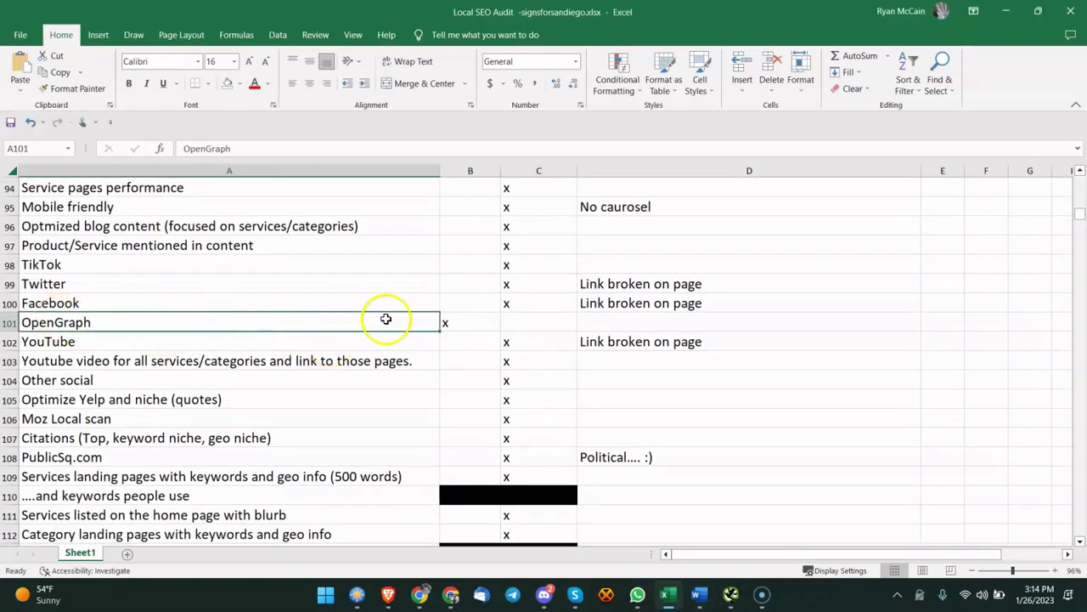
click(458, 316)
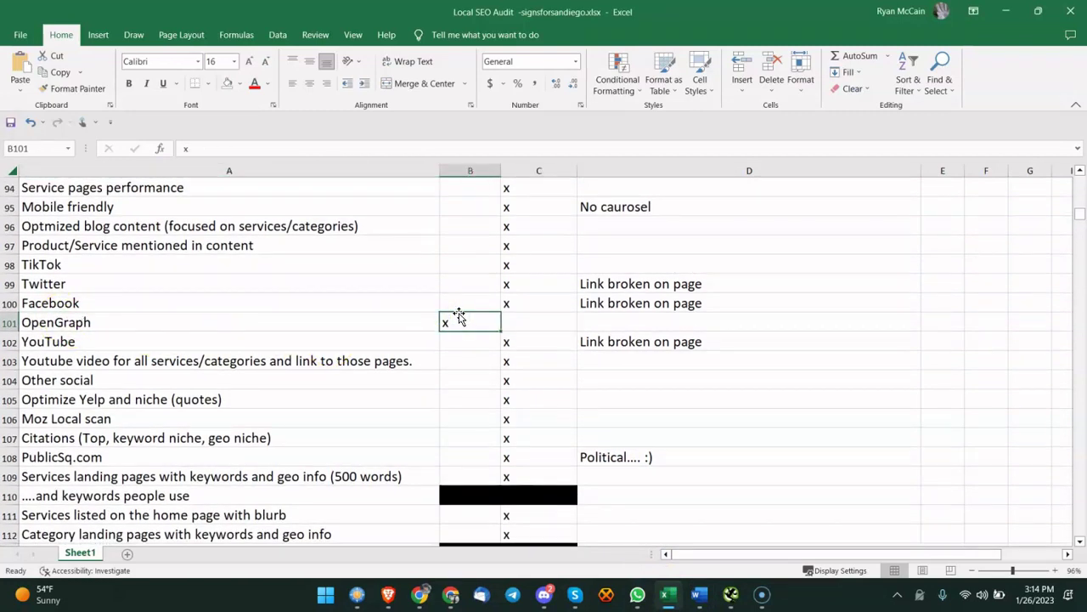
scroll(458, 316, down, 3)
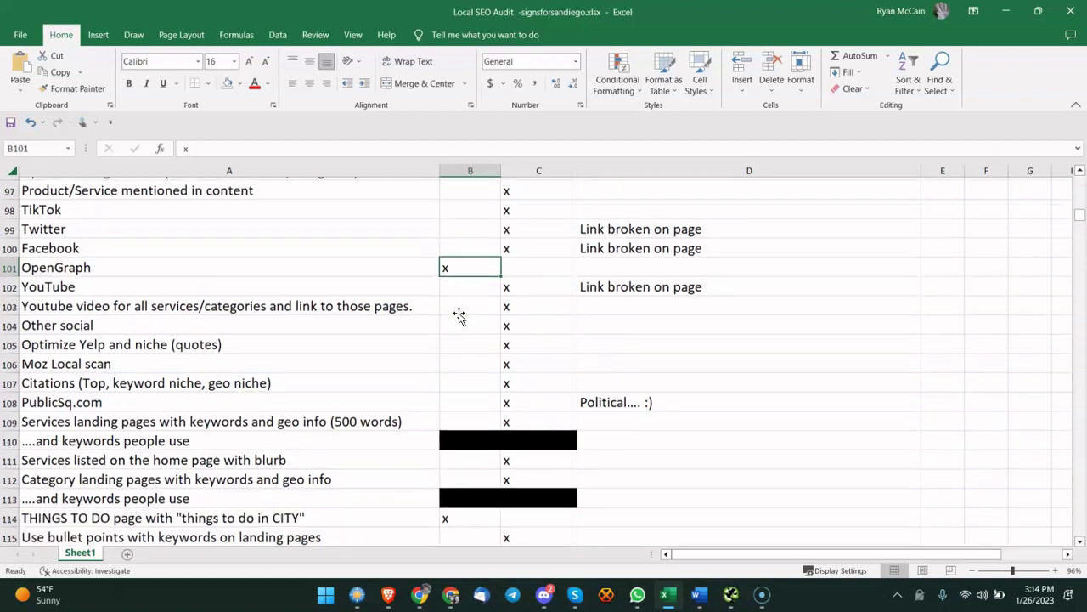
Step: Review the audit rows for YouTube service videos, Other social, and Optimize Yelp and niche (quotes)
click(459, 319)
click(214, 305)
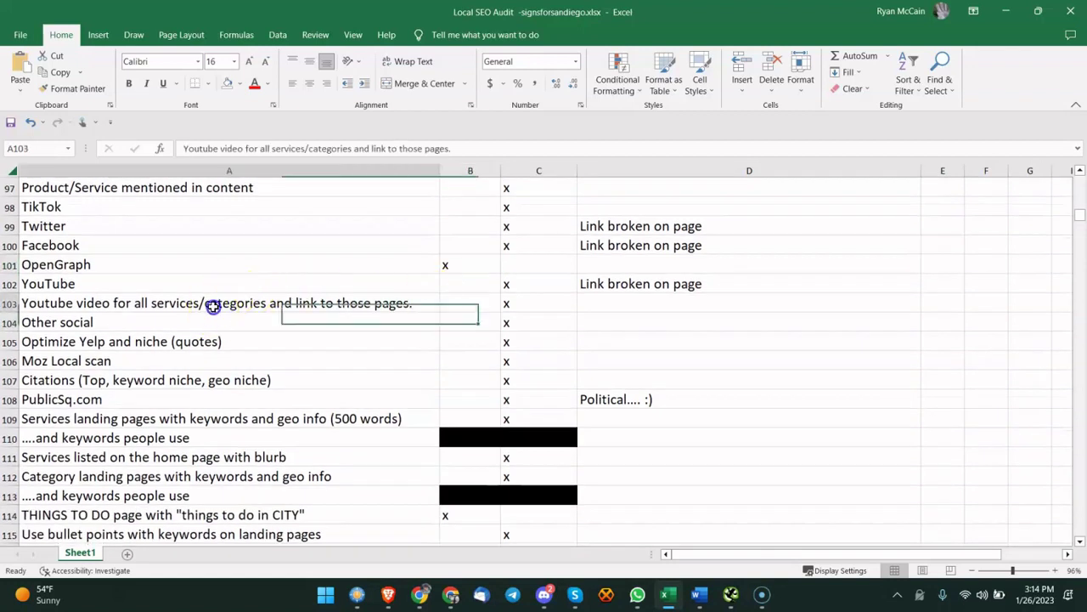
click(336, 321)
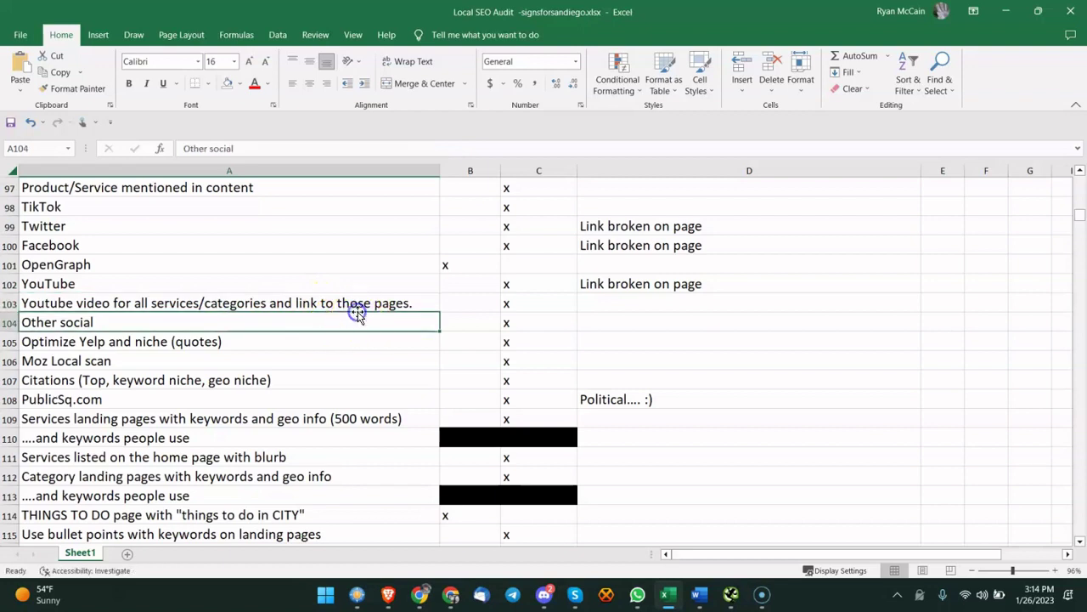
click(418, 304)
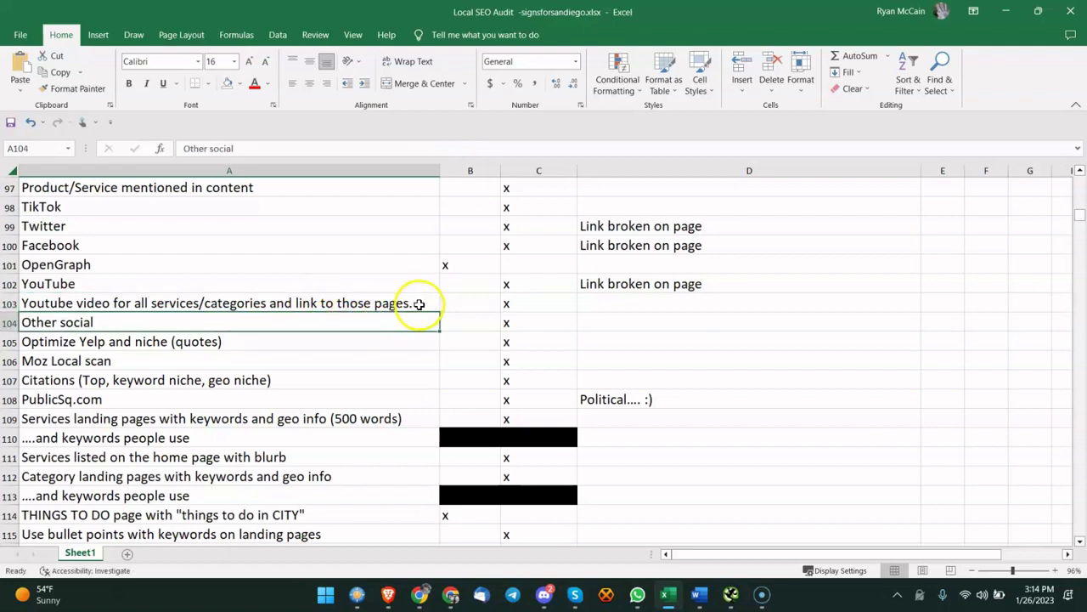
click(323, 336)
click(331, 320)
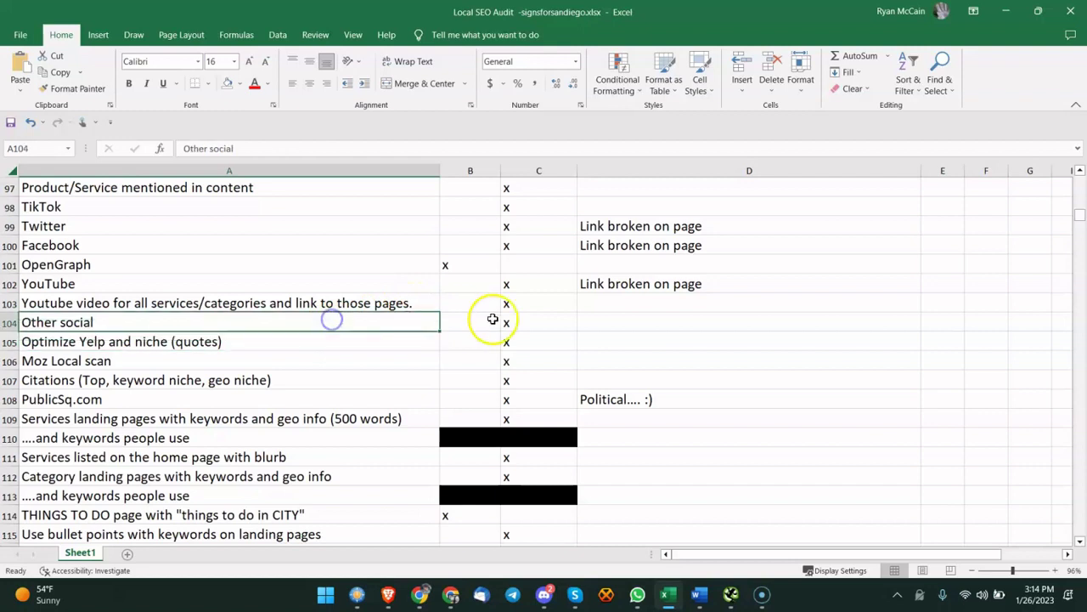
click(493, 319)
click(519, 318)
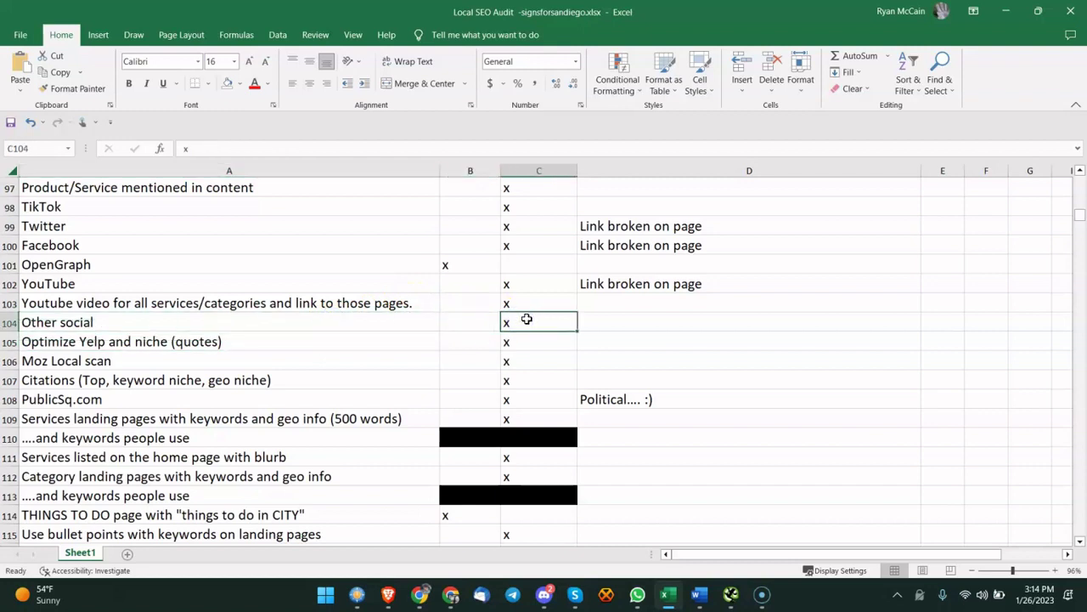
click(215, 342)
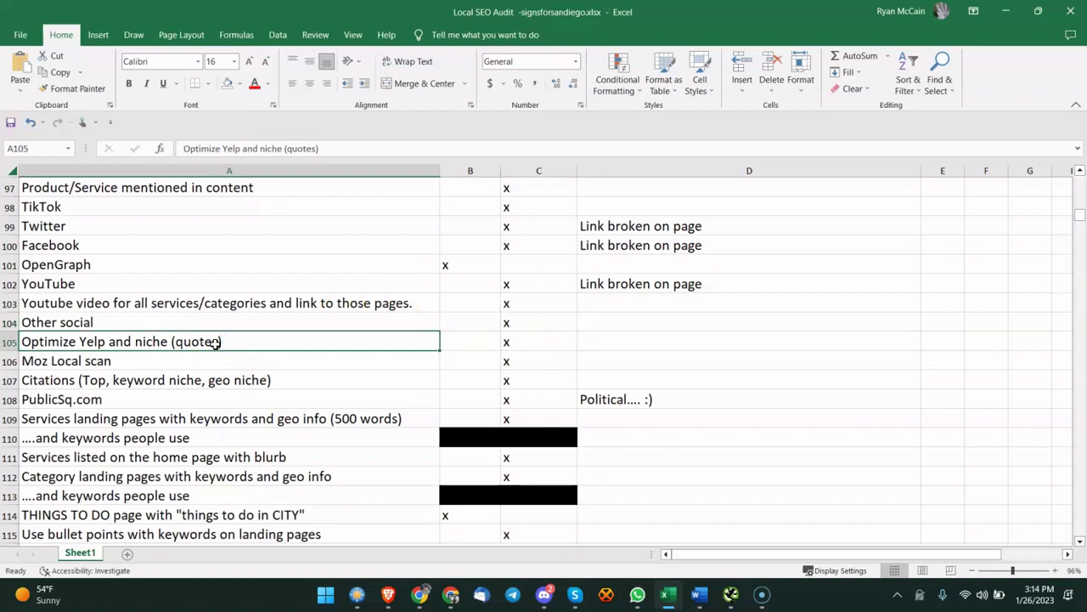
Step: Select the Moz Local scan row, then open moz local scan.docx from FreeCommander XE in a maximized Word window
click(173, 366)
click(357, 594)
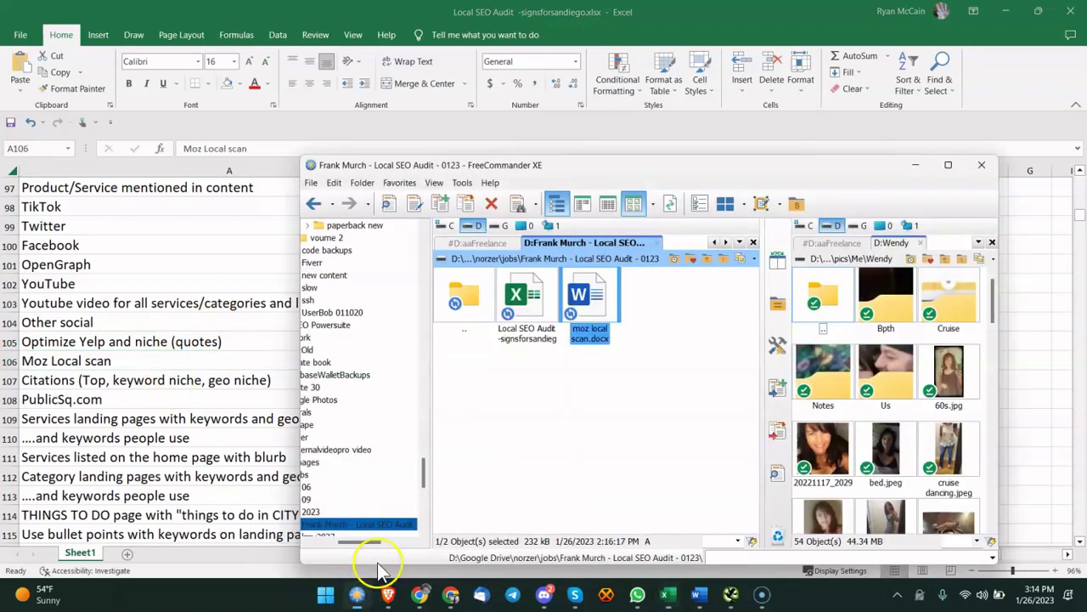
double_click(604, 309)
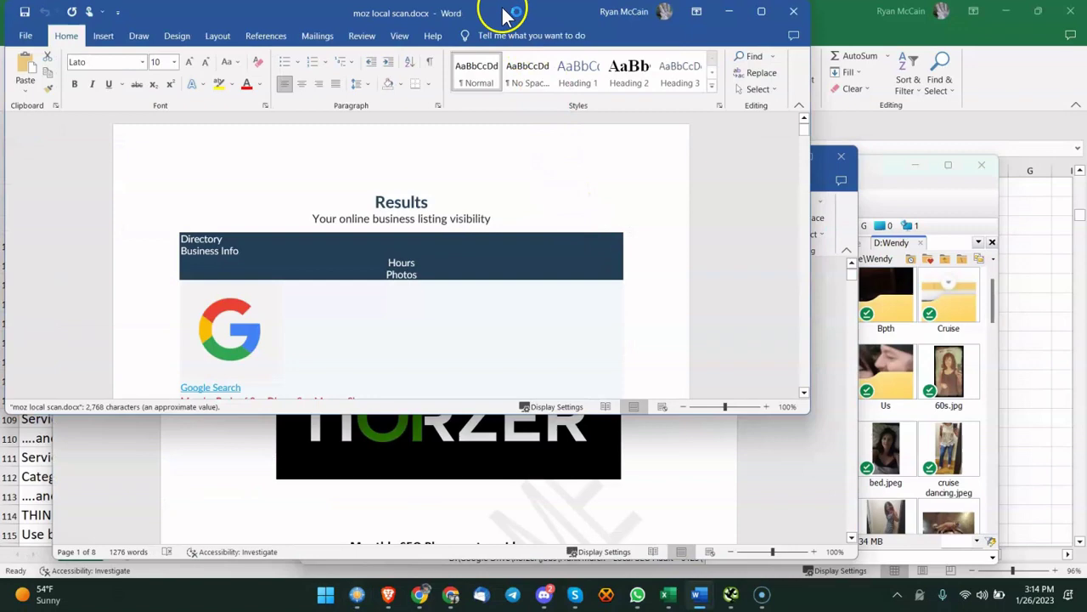
double_click(507, 15)
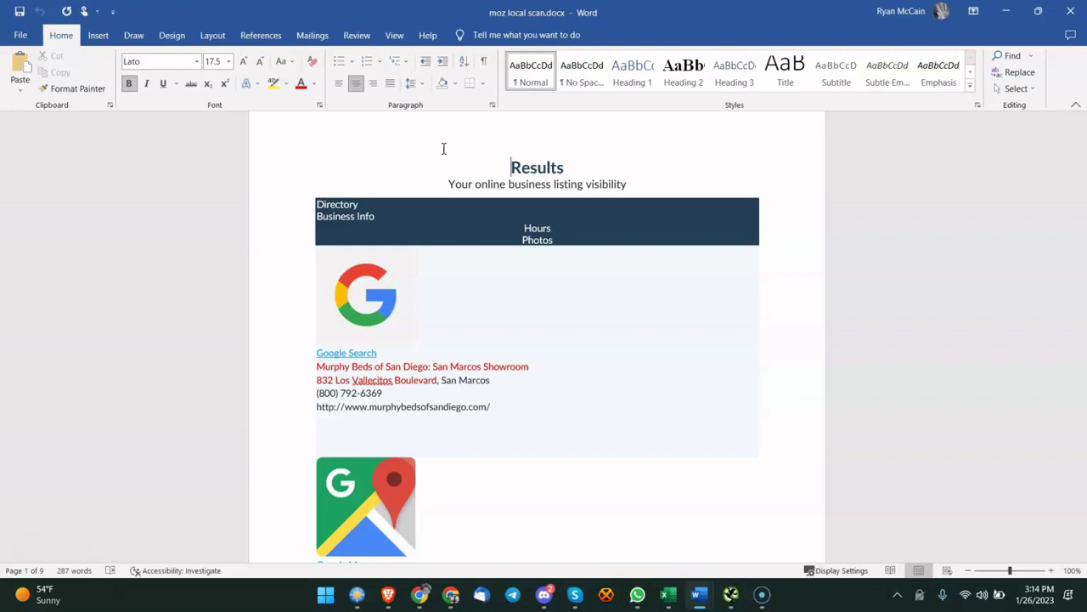
Step: Review the Google Search, Google Maps and Facebook entries of the Moz scan, highlighting part of the business name under Facebook
scroll(442, 195, down, 1)
scroll(437, 194, up, 2)
scroll(436, 194, down, 3)
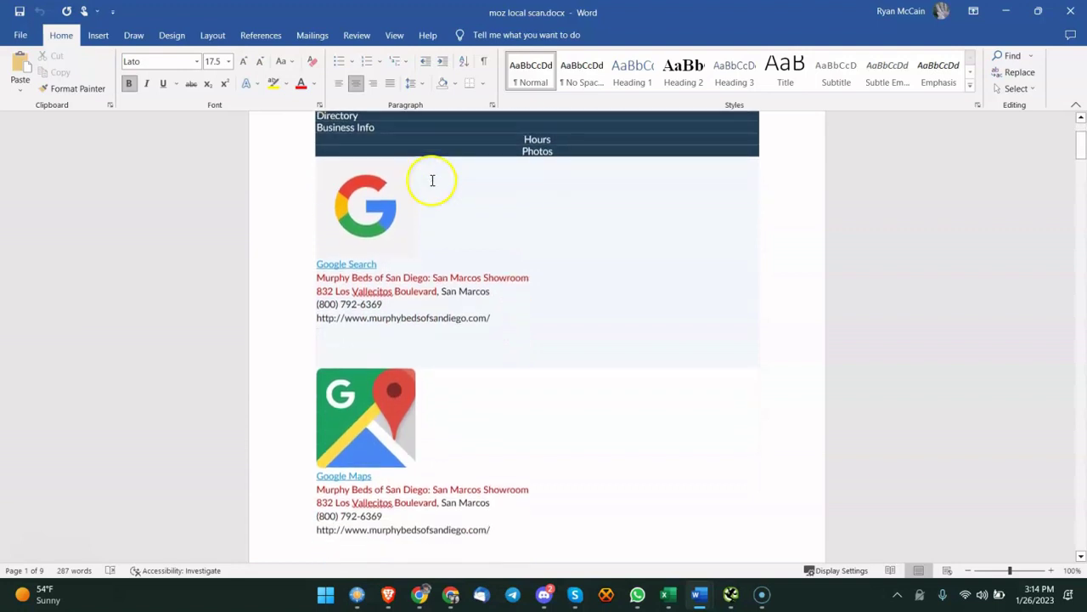
scroll(391, 255, down, 1)
scroll(415, 225, up, 4)
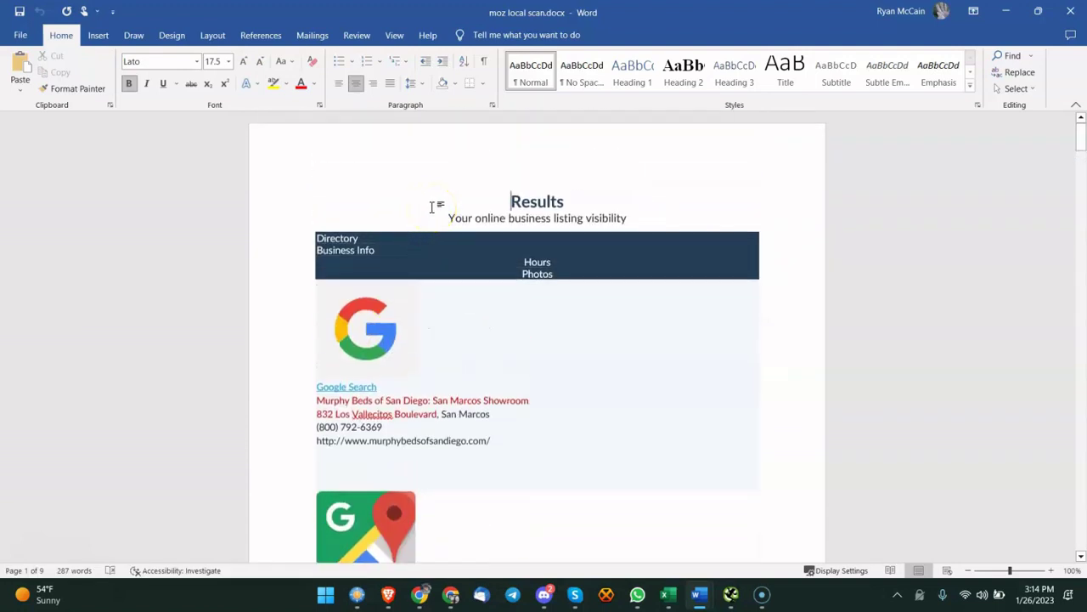
scroll(432, 207, down, 6)
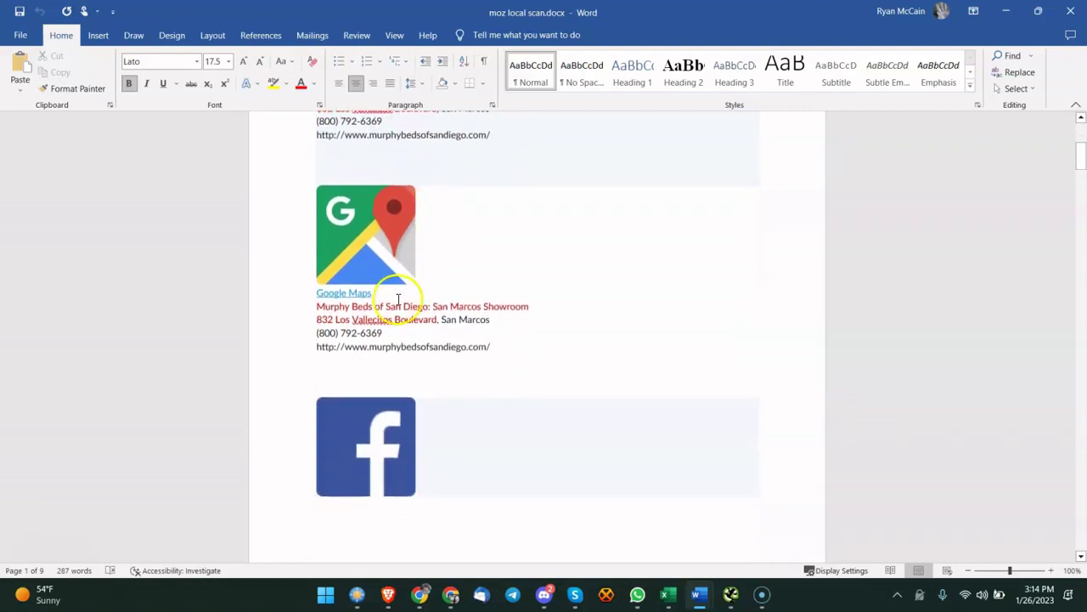
scroll(338, 255, down, 2)
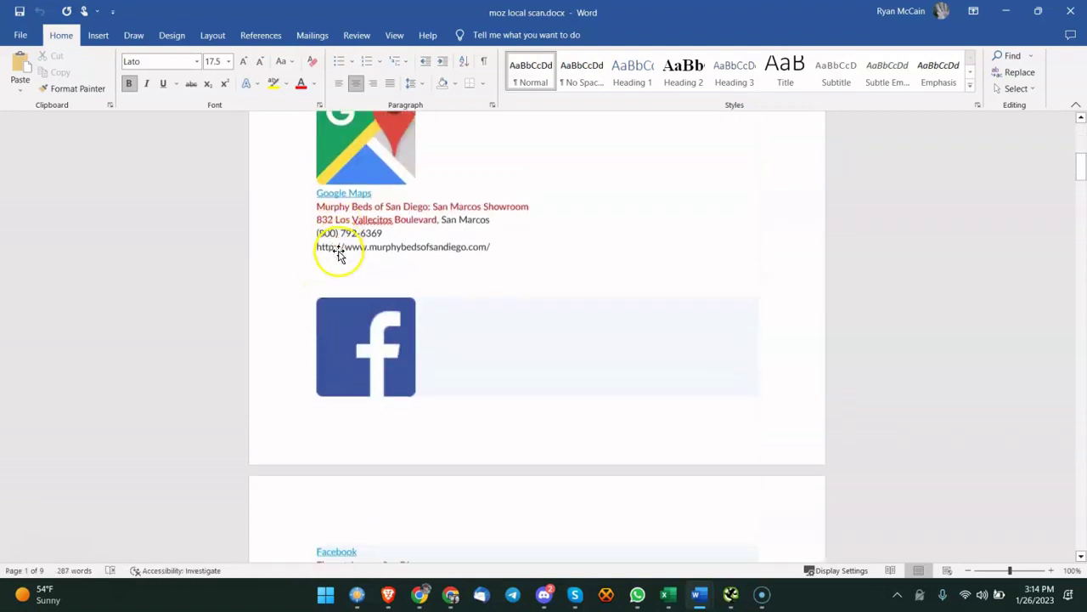
scroll(339, 254, down, 6)
drag(432, 257, 364, 257)
scroll(365, 254, down, 1)
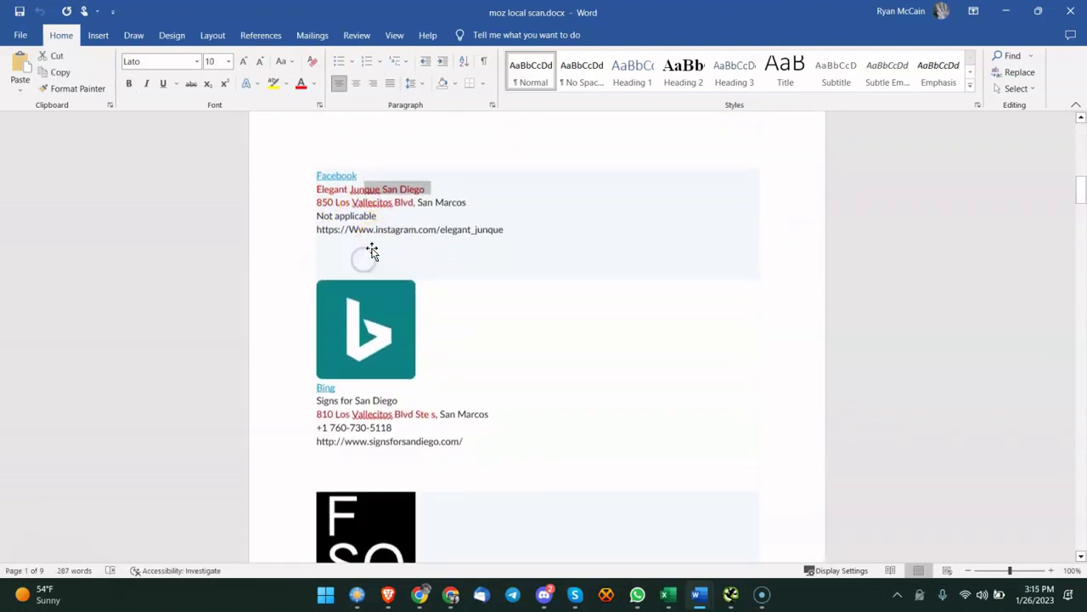
Step: Check the Bing entry's business name, street address, suite and phone number by highlighting them in turn
scroll(371, 250, down, 1)
drag(316, 333, 398, 333)
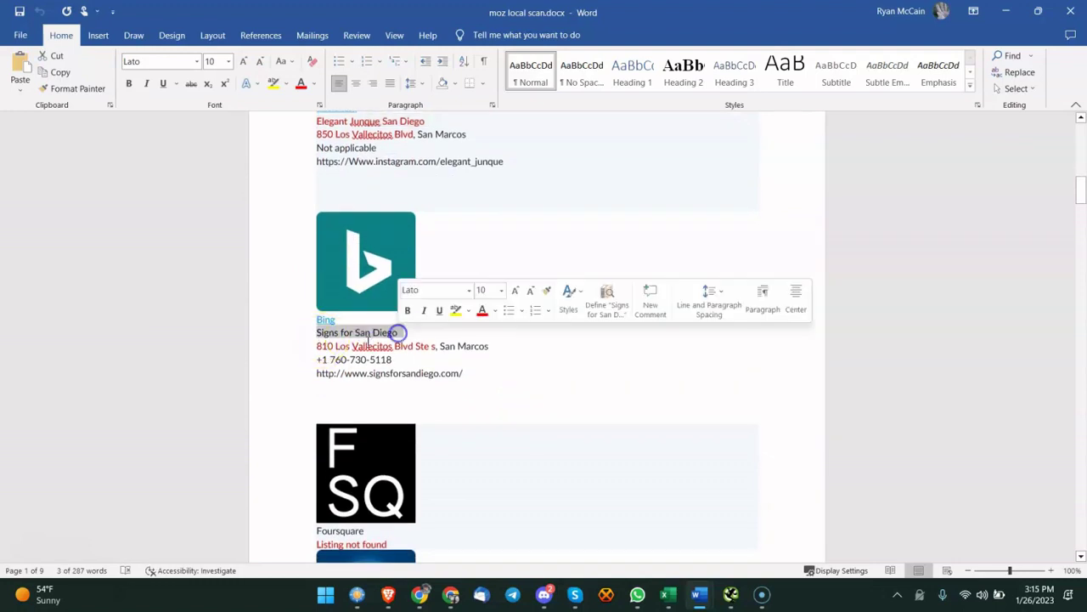
click(361, 346)
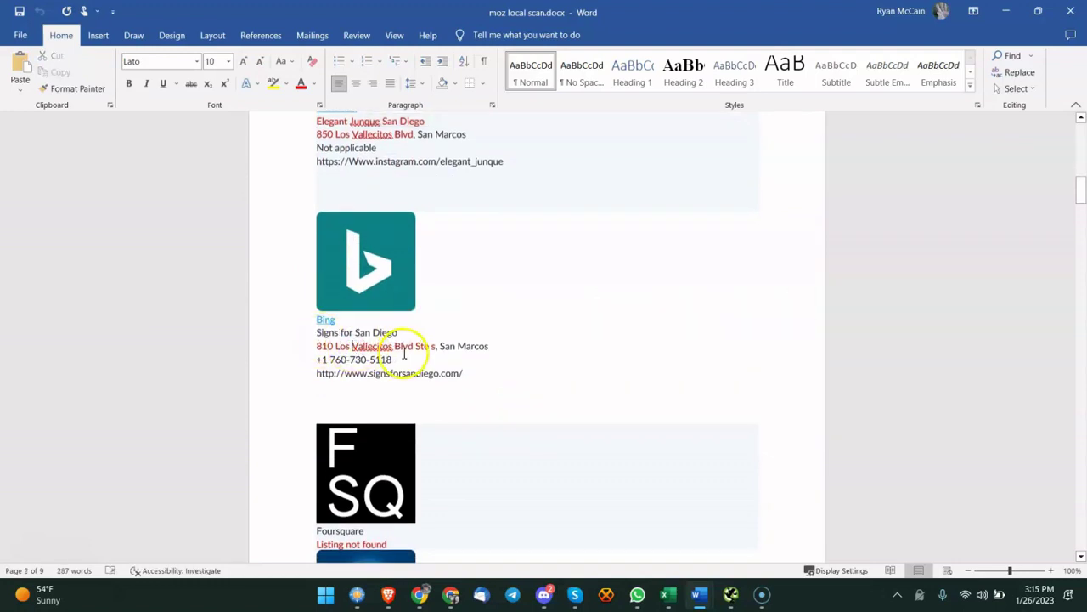
double_click(438, 347)
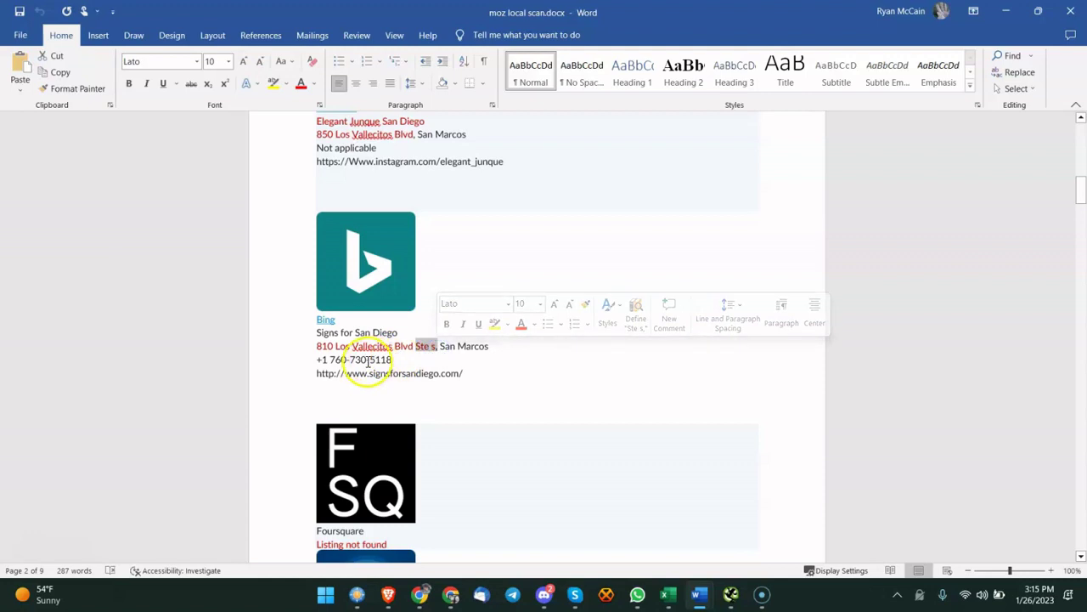
double_click(384, 360)
Step: Check the business name and the unit designation in the address of the Chamber of Commerce entry
scroll(398, 357, down, 15)
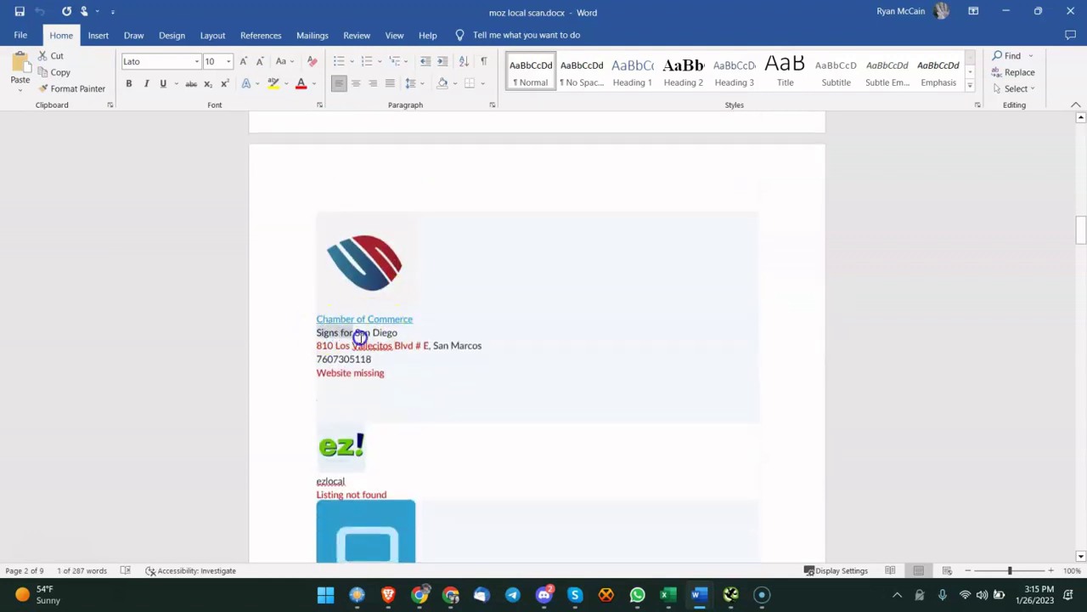
drag(317, 332, 370, 348)
click(374, 346)
click(422, 345)
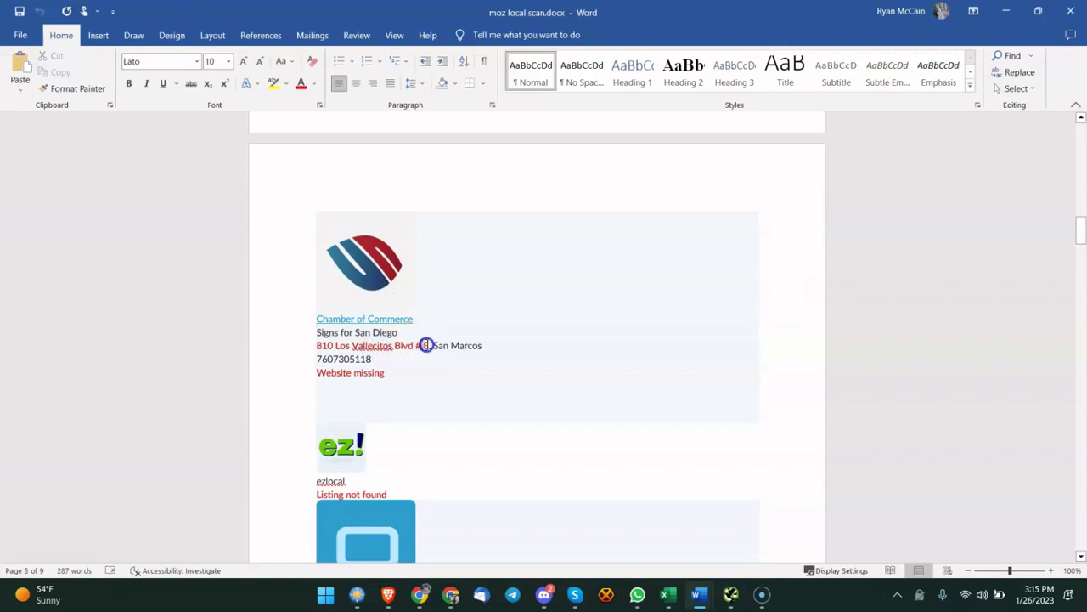
double_click(425, 345)
Step: Go back to the Bing entry to compare its suite and city, and continue to the ezlocal and Judys Book entries
scroll(444, 345, down, 10)
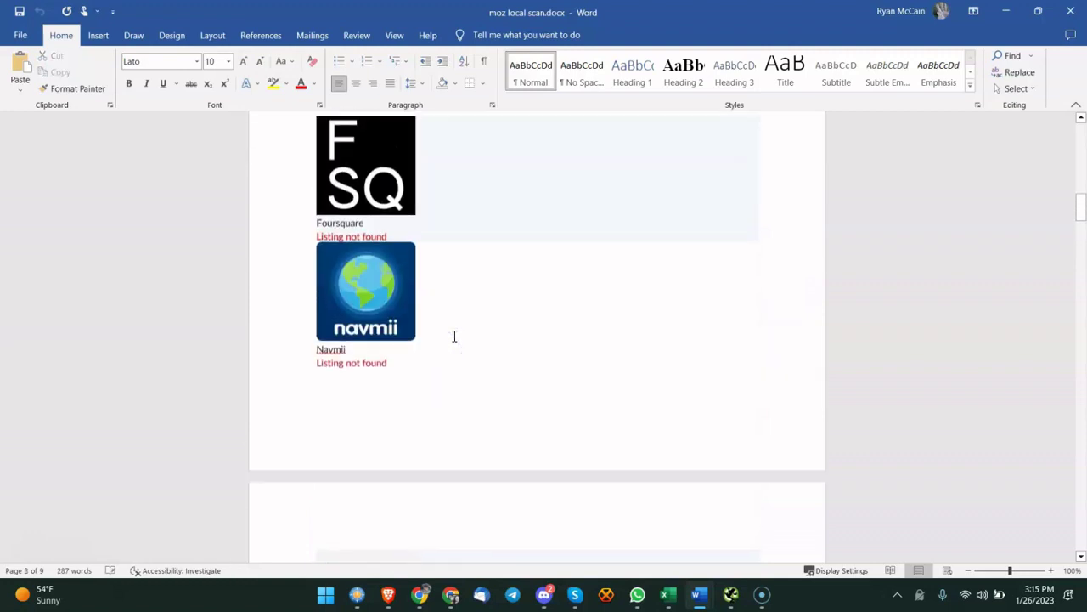
scroll(455, 336, up, 7)
click(433, 340)
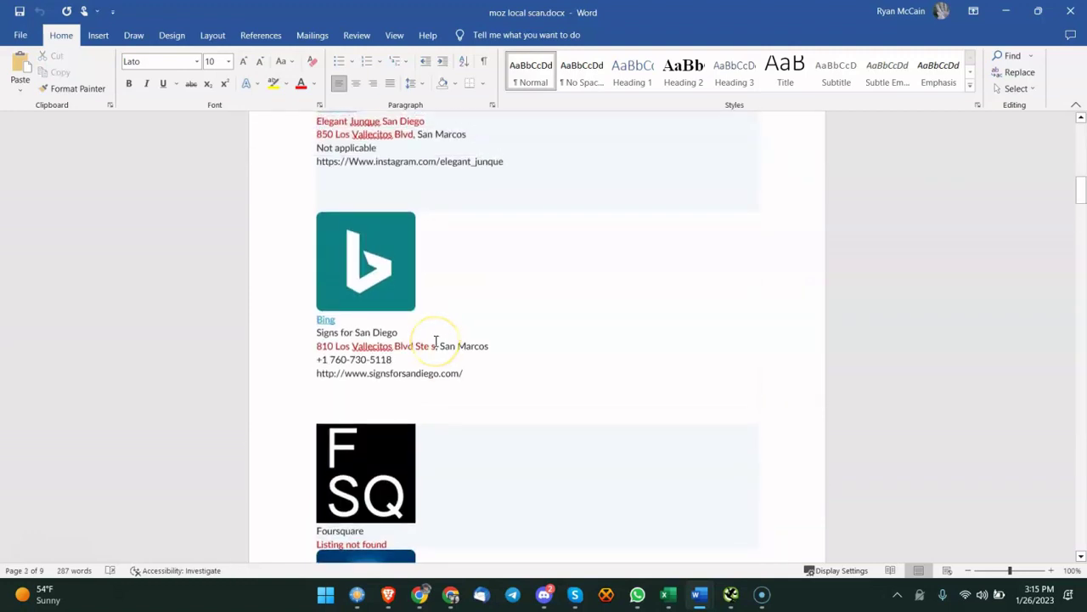
drag(440, 345, 478, 347)
scroll(478, 347, down, 10)
scroll(458, 322, down, 10)
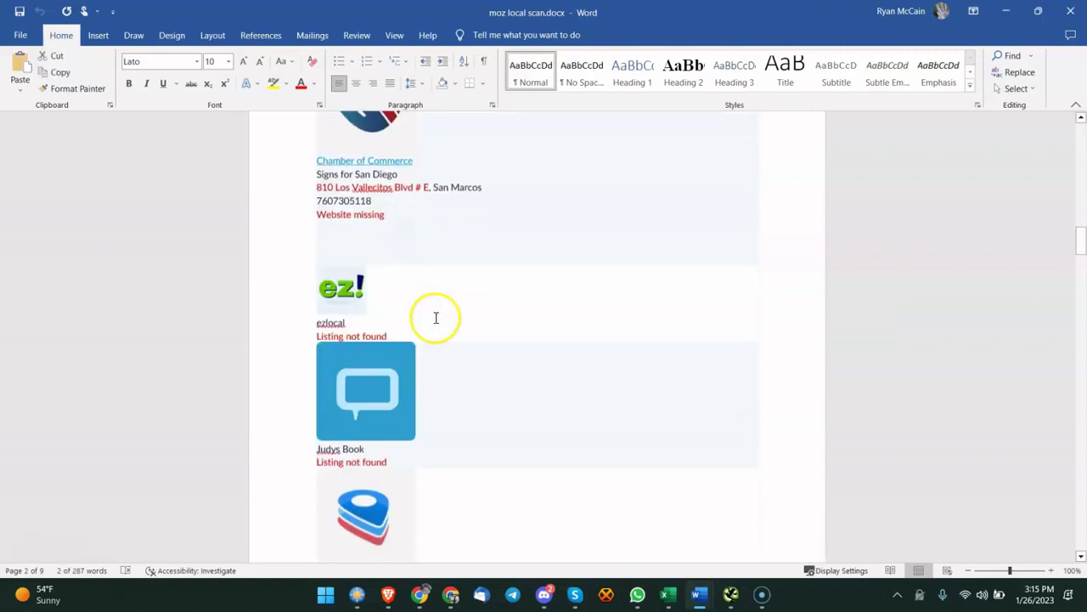
Step: Switch to Chrome and look through the signsforsandiego.com home page for the business address
click(421, 595)
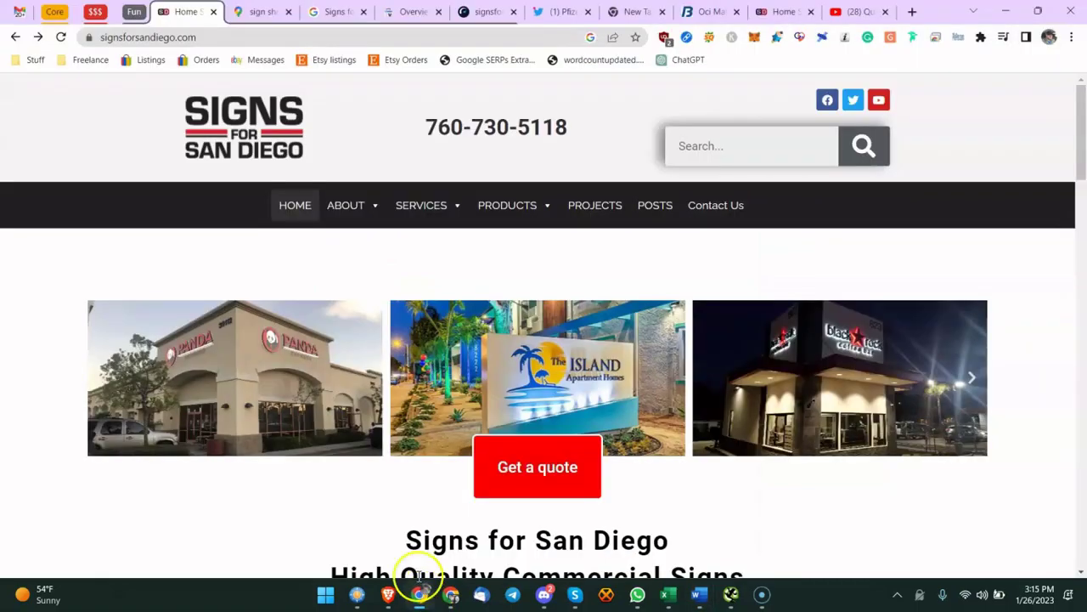
scroll(493, 274, down, 10)
scroll(569, 268, down, 10)
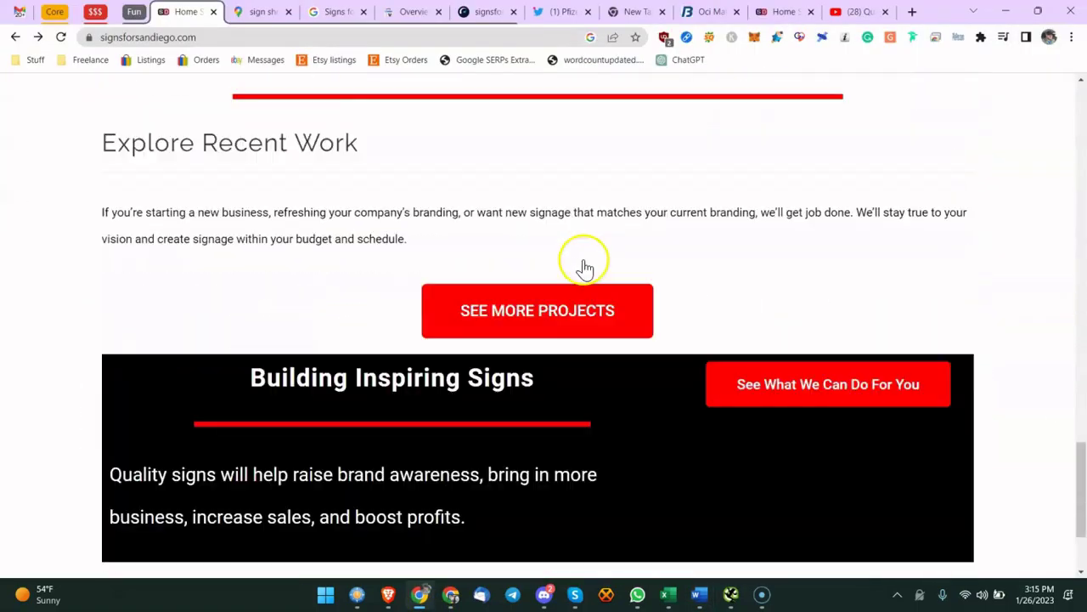
Step: Open the Signs for San Diego - Commercial Sign Company listing in the Google Maps results and inspect its address details
click(260, 12)
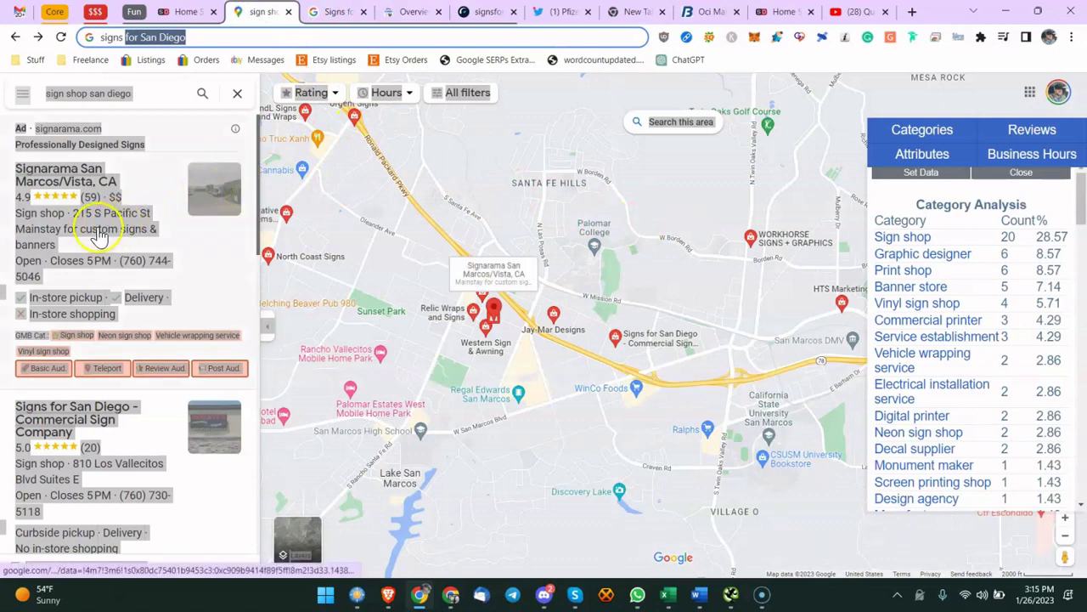
click(155, 440)
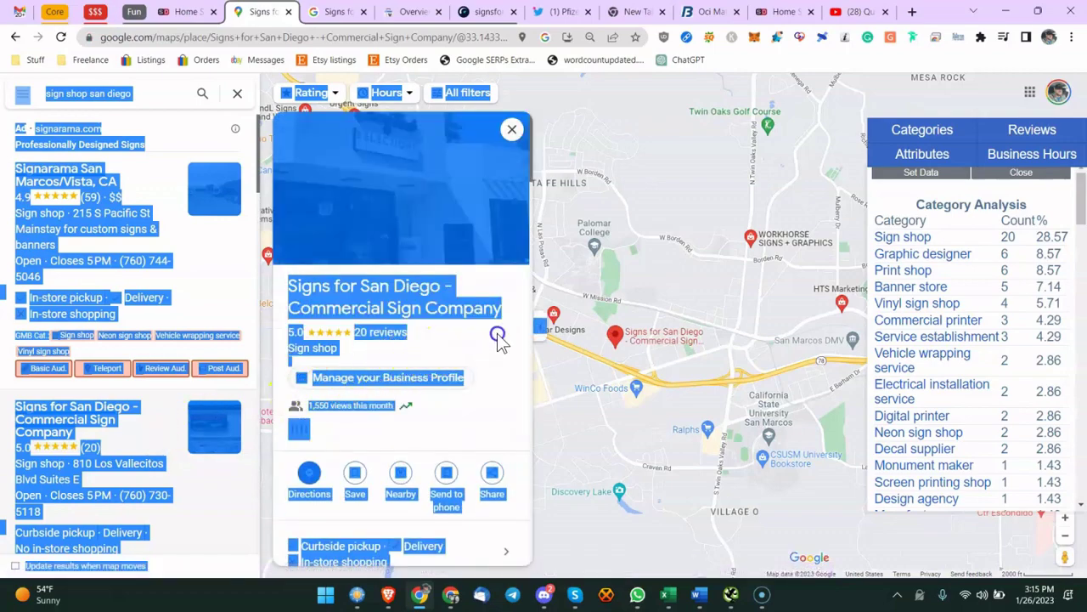
scroll(485, 348, down, 3)
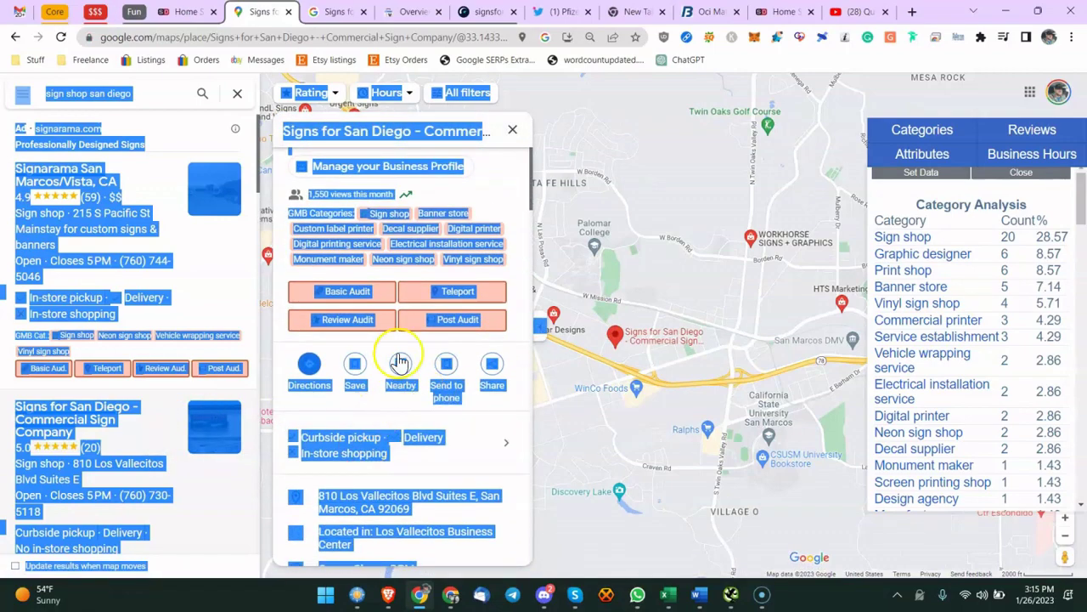
click(499, 195)
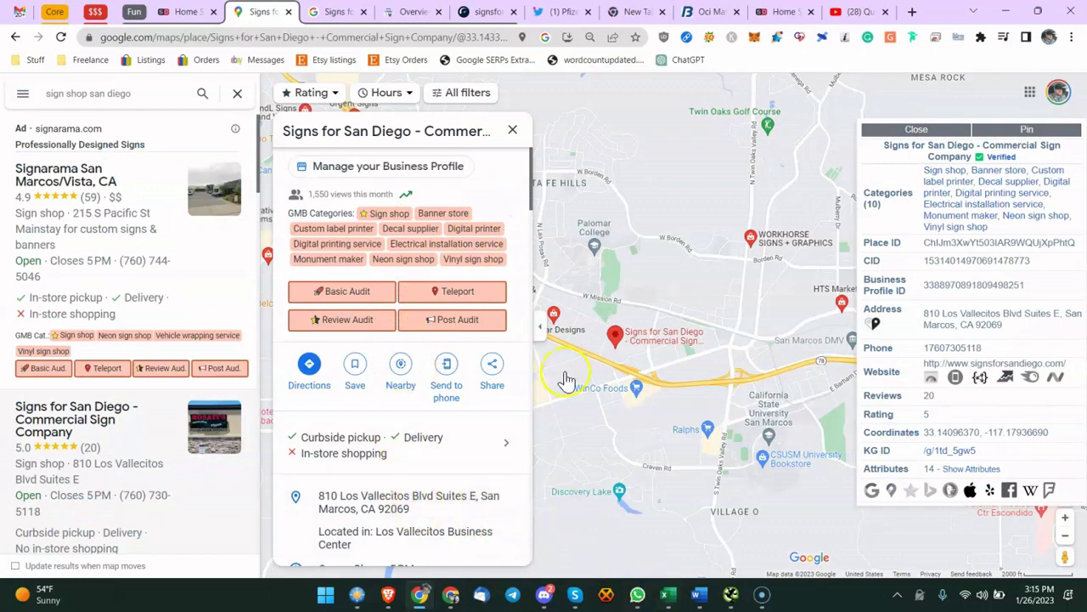
Step: Return to moz local scan.docx in Word and review the LocalStack, USCity, My Local Services, CitySquares and n49° entries
click(695, 599)
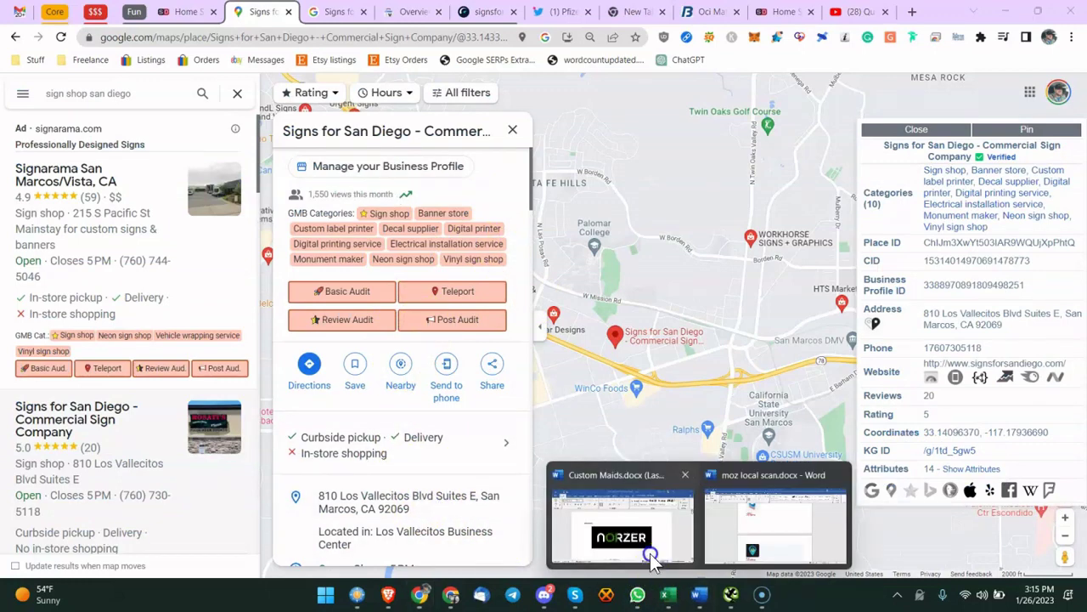
click(707, 533)
scroll(413, 311, down, 10)
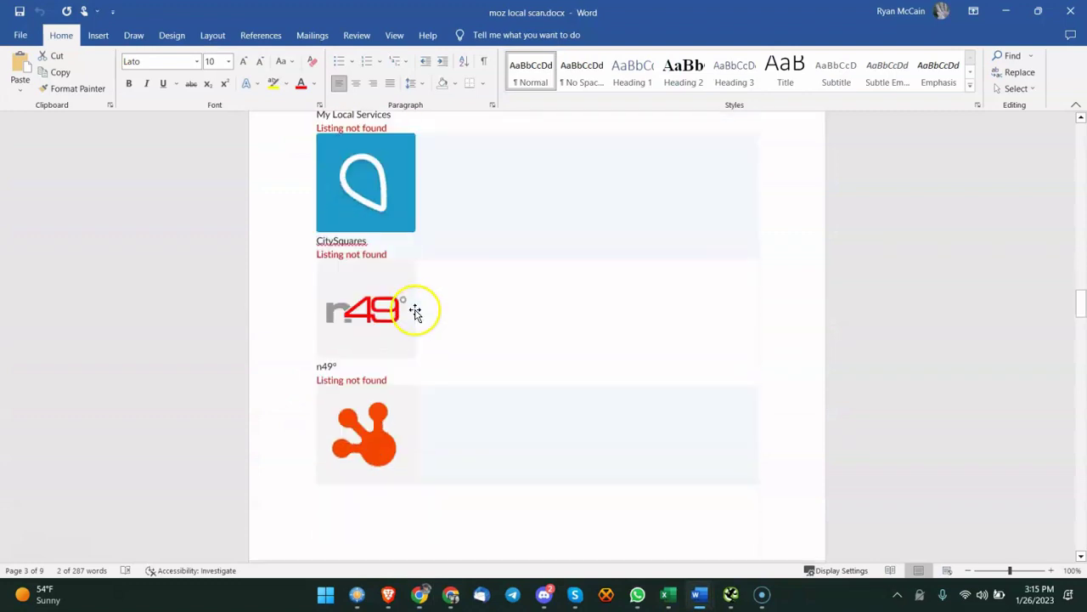
scroll(415, 312, up, 10)
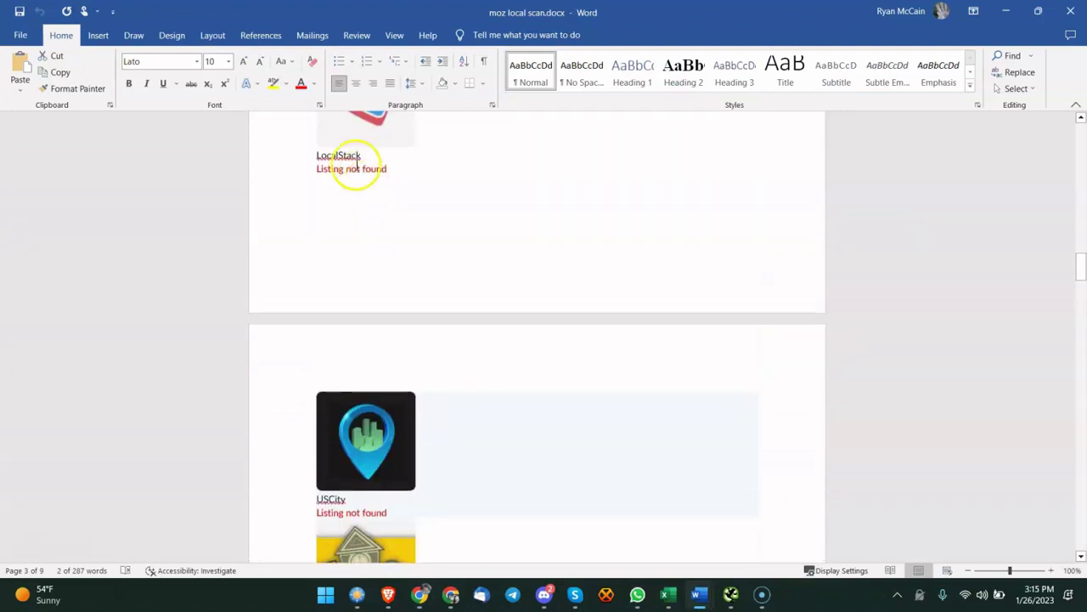
scroll(344, 153, up, 2)
scroll(330, 212, down, 1)
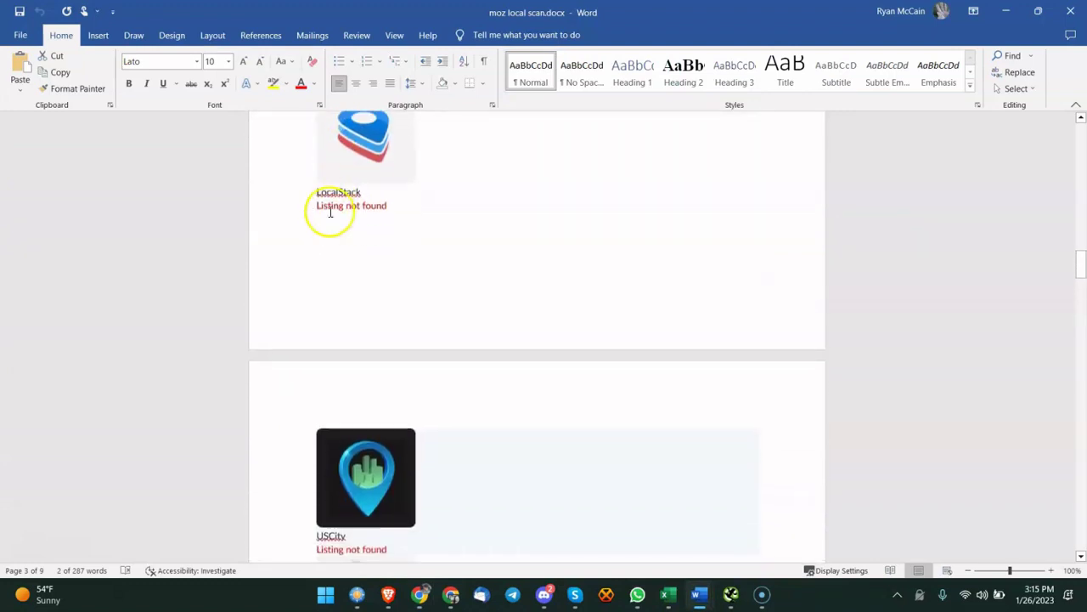
scroll(331, 212, down, 7)
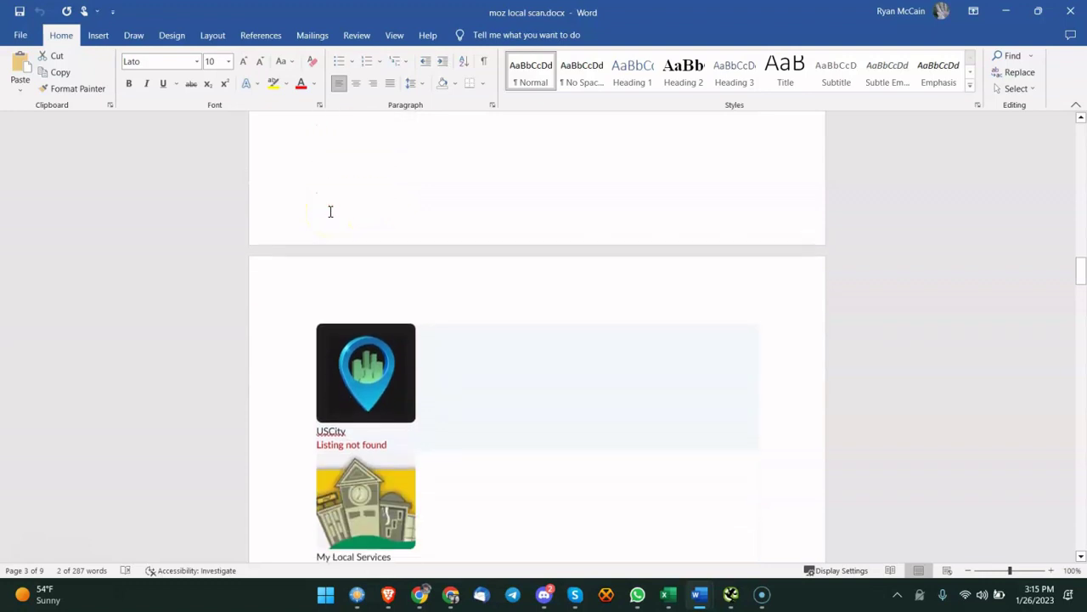
scroll(330, 212, down, 8)
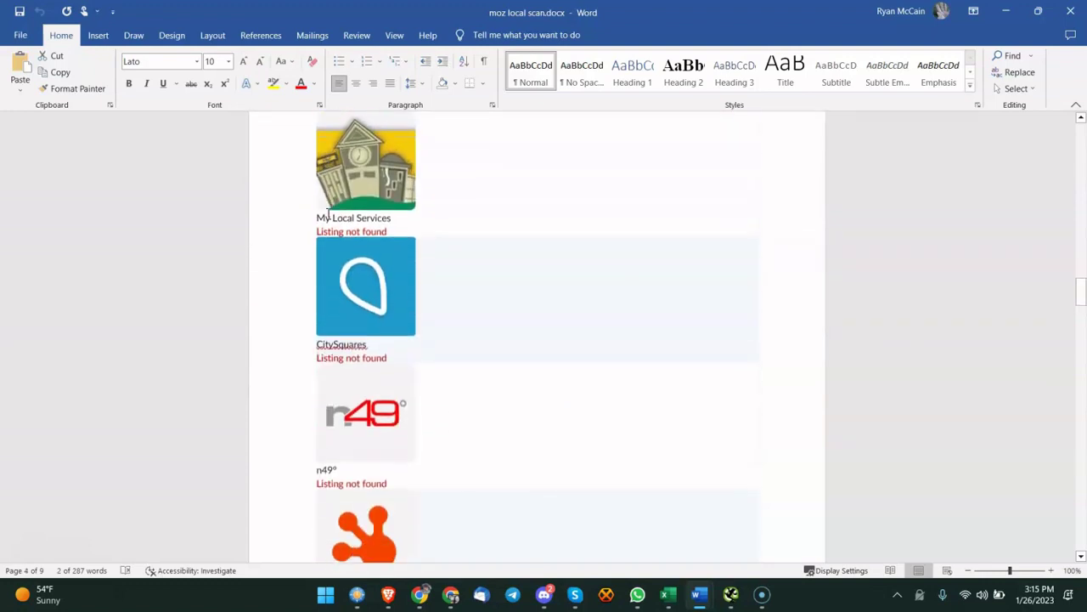
Step: Check the full business name, address and phone number in the ShowMeLocal entry
scroll(329, 212, down, 14)
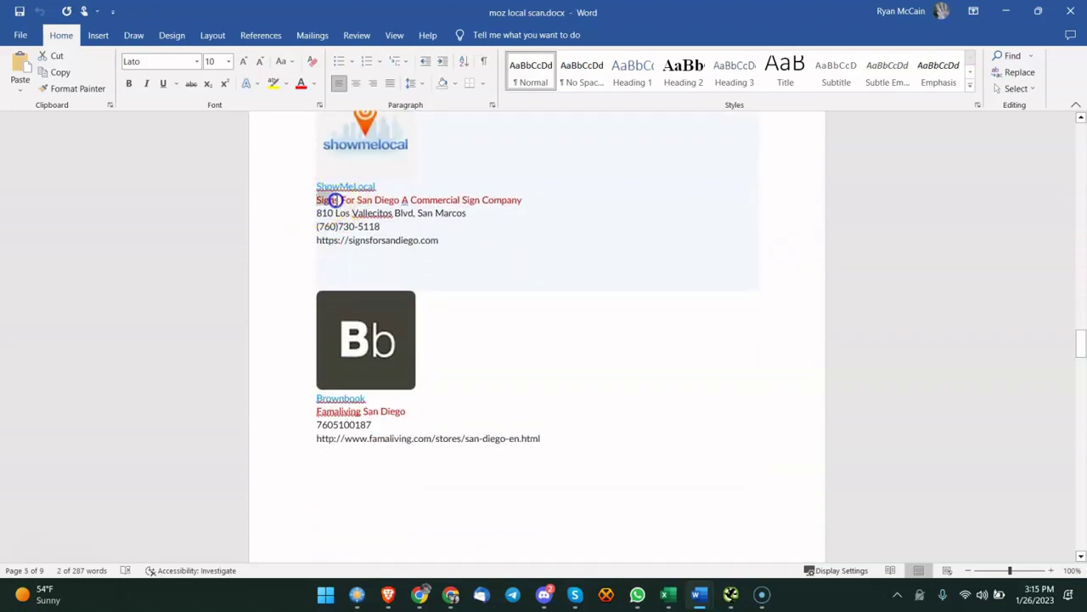
drag(420, 200, 522, 204)
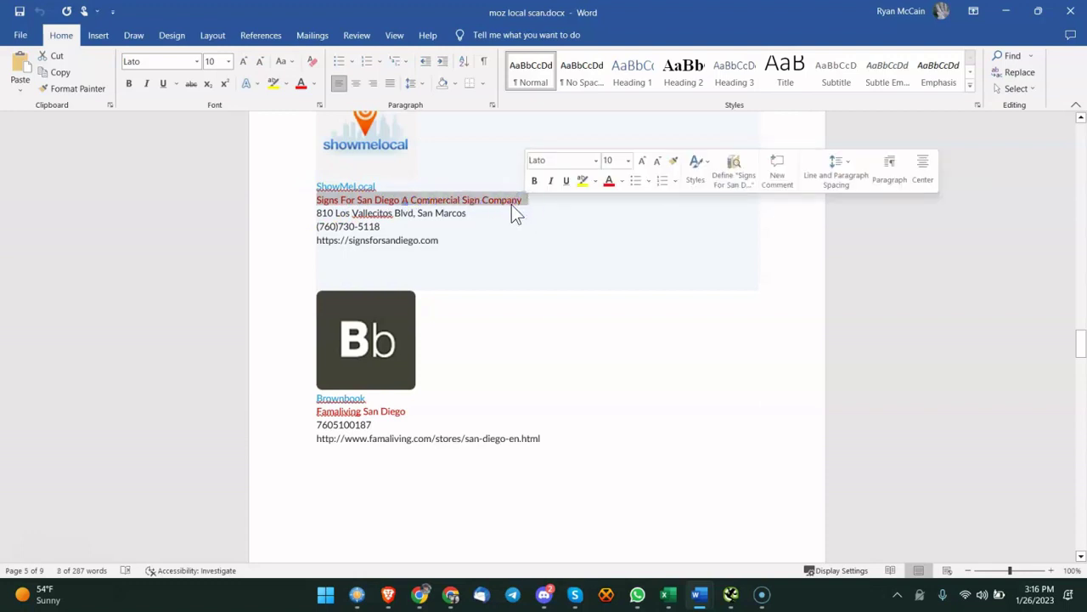
click(511, 207)
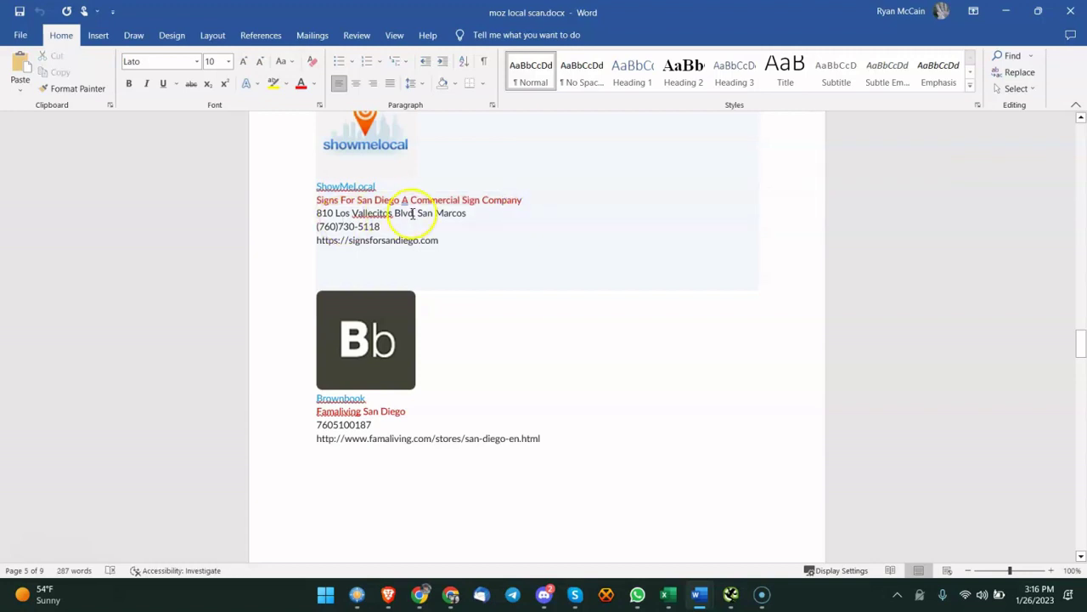
double_click(374, 228)
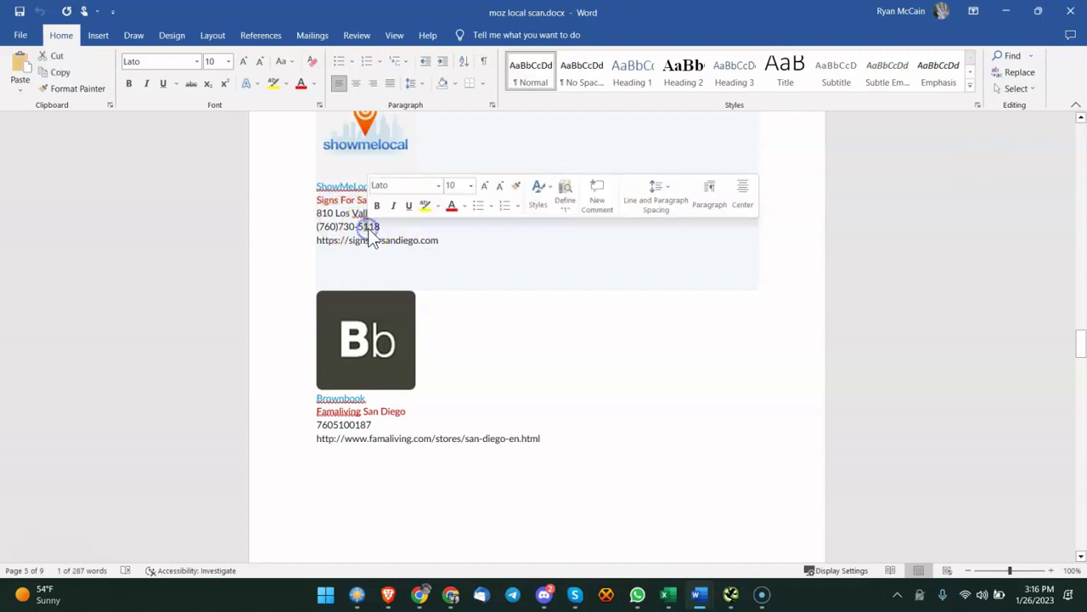
scroll(354, 245, down, 2)
Step: Check the business name, street address and city in the iGlobal entry by highlighting them
scroll(334, 383, down, 10)
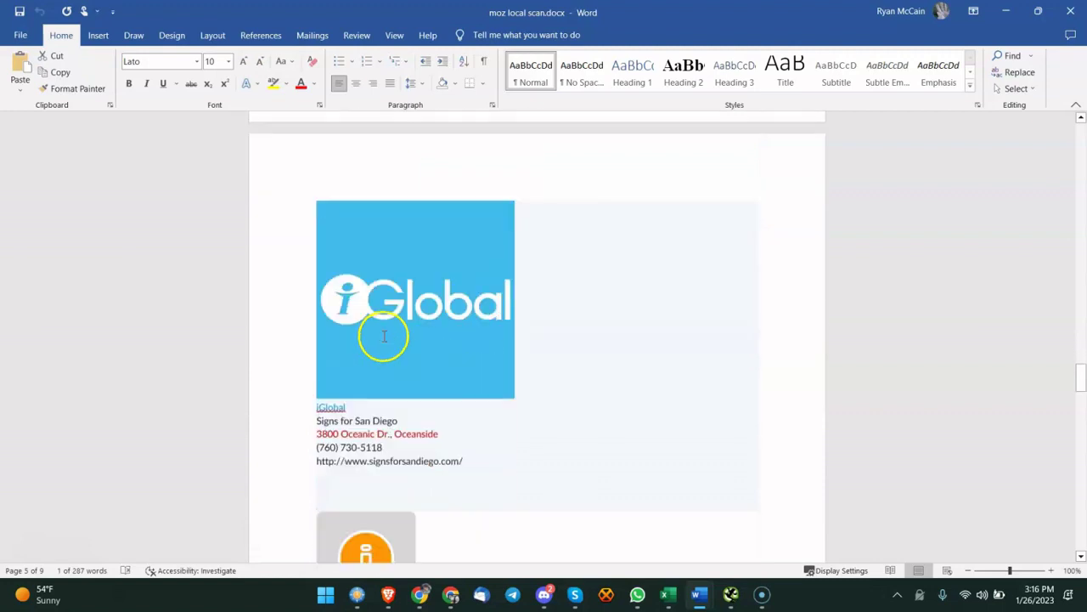
double_click(344, 325)
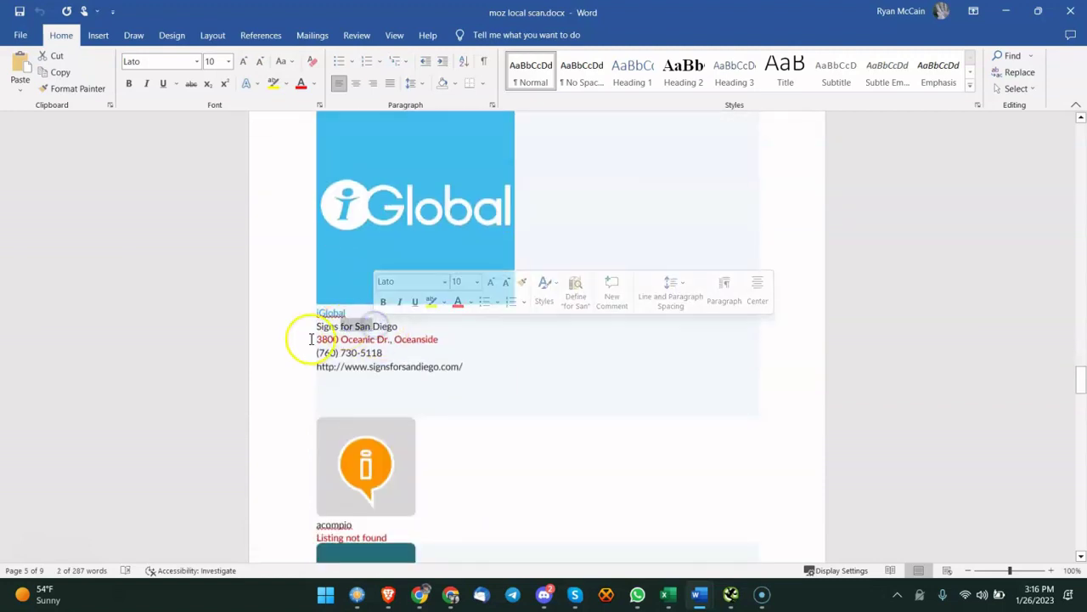
drag(304, 337, 388, 354)
double_click(427, 342)
Step: Check the name, address and phone details in the Cylex and Where To? entries
scroll(395, 338, down, 2)
scroll(395, 338, down, 5)
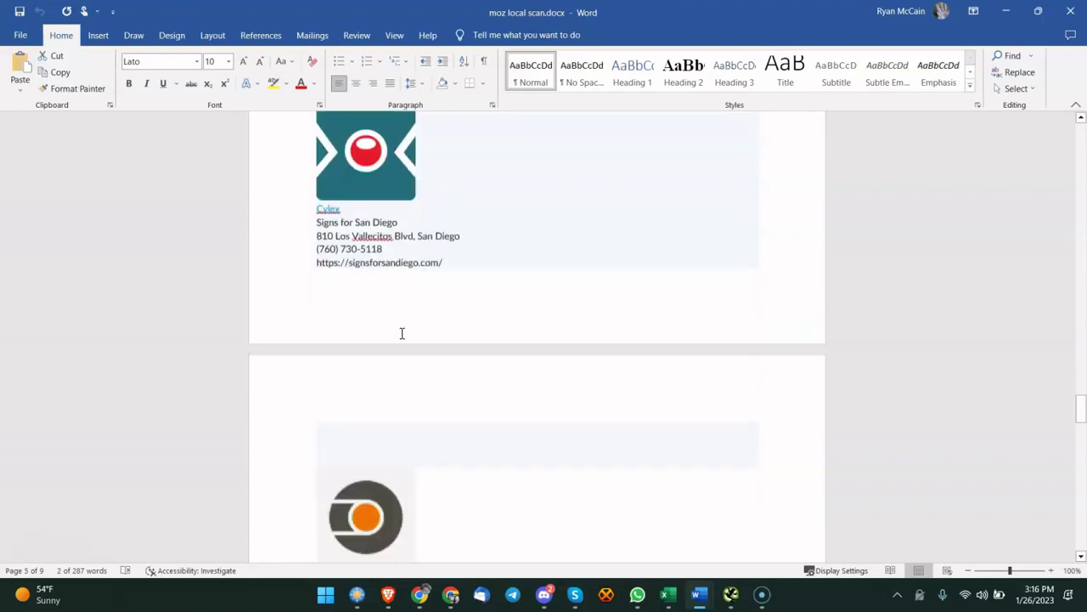
click(397, 254)
click(385, 197)
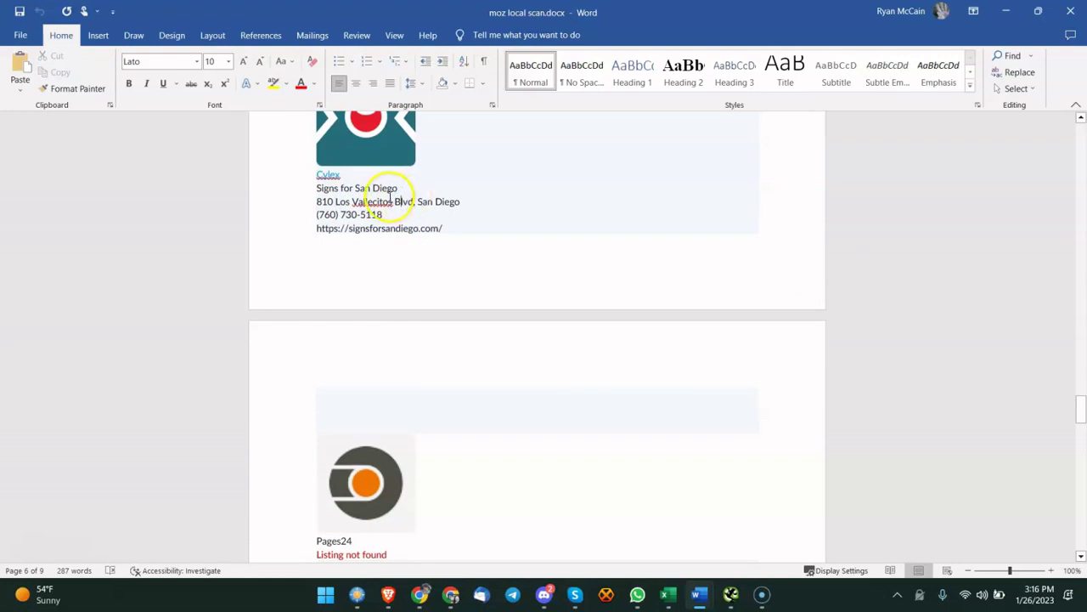
scroll(405, 207, down, 8)
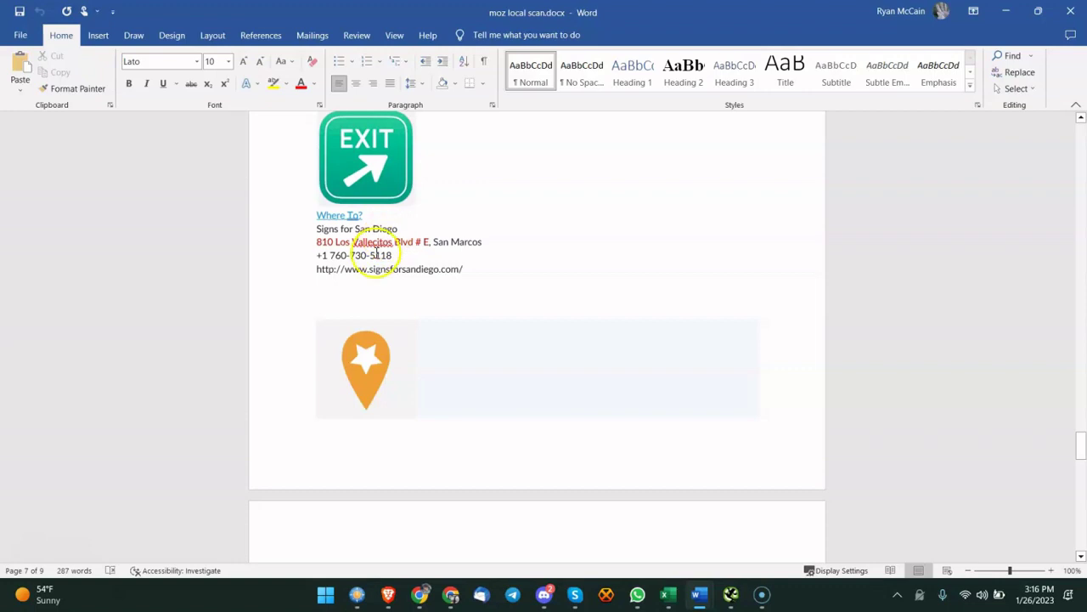
double_click(380, 255)
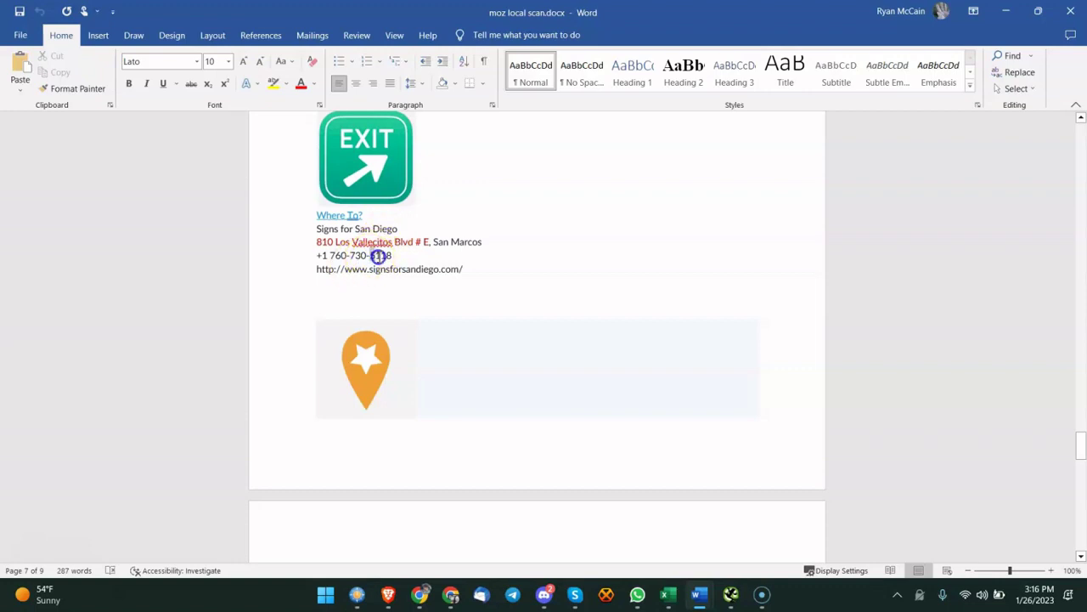
Step: Review the Opendi, Yalwa, HERE and TomTom entries in the scan document, then close it
scroll(444, 264, down, 5)
scroll(417, 243, up, 1)
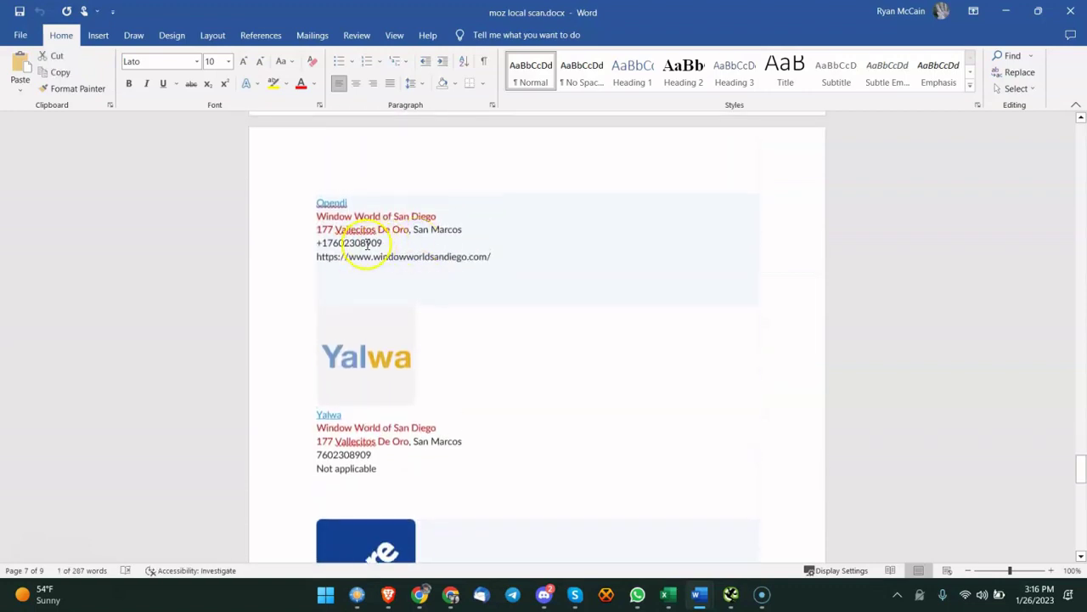
scroll(365, 246, down, 2)
scroll(348, 303, down, 10)
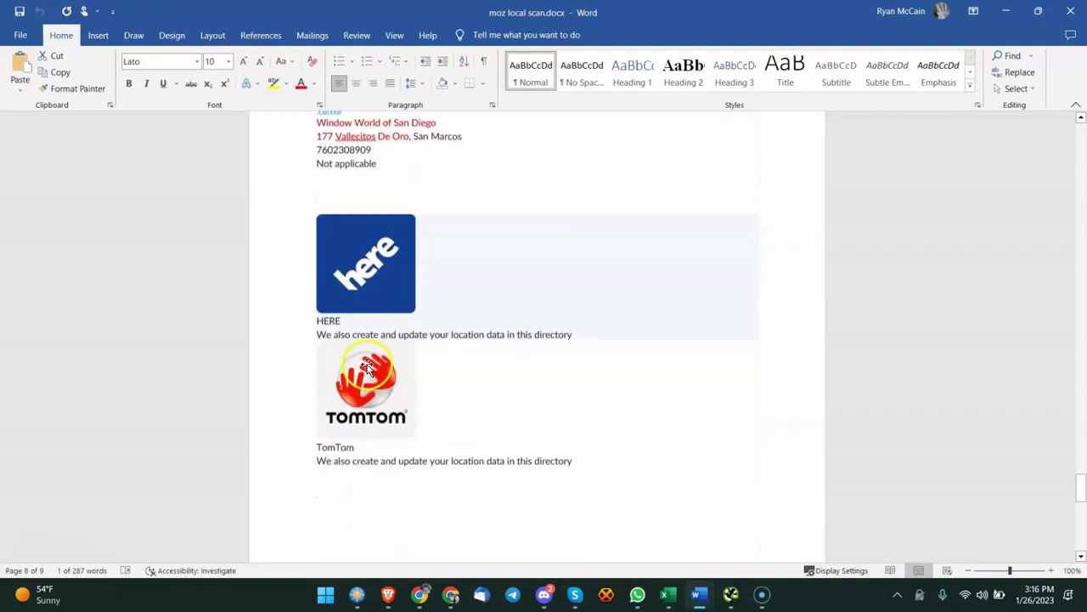
scroll(378, 361, down, 4)
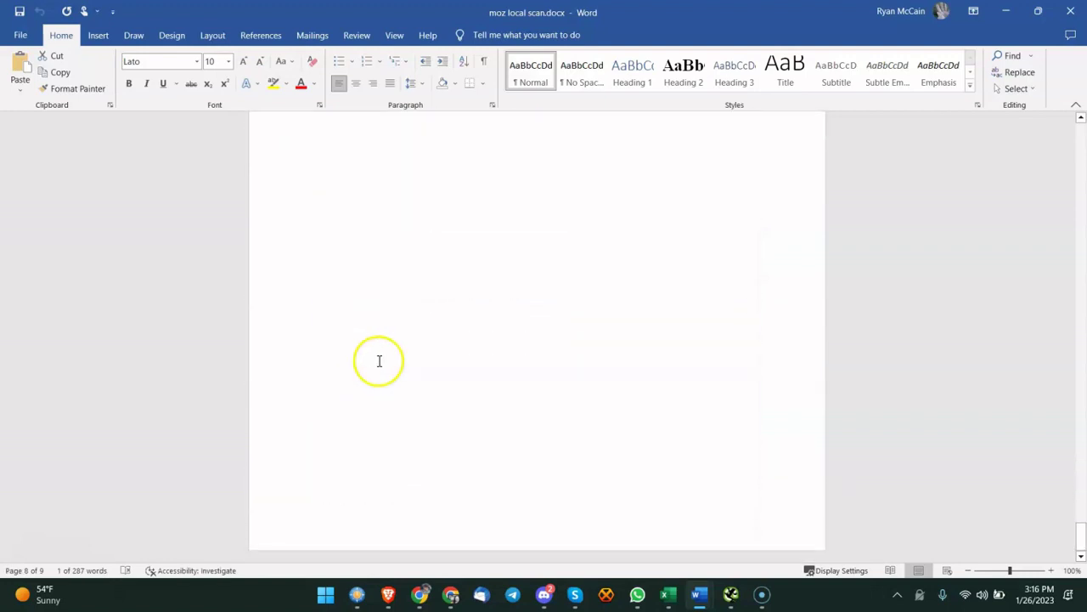
click(1074, 11)
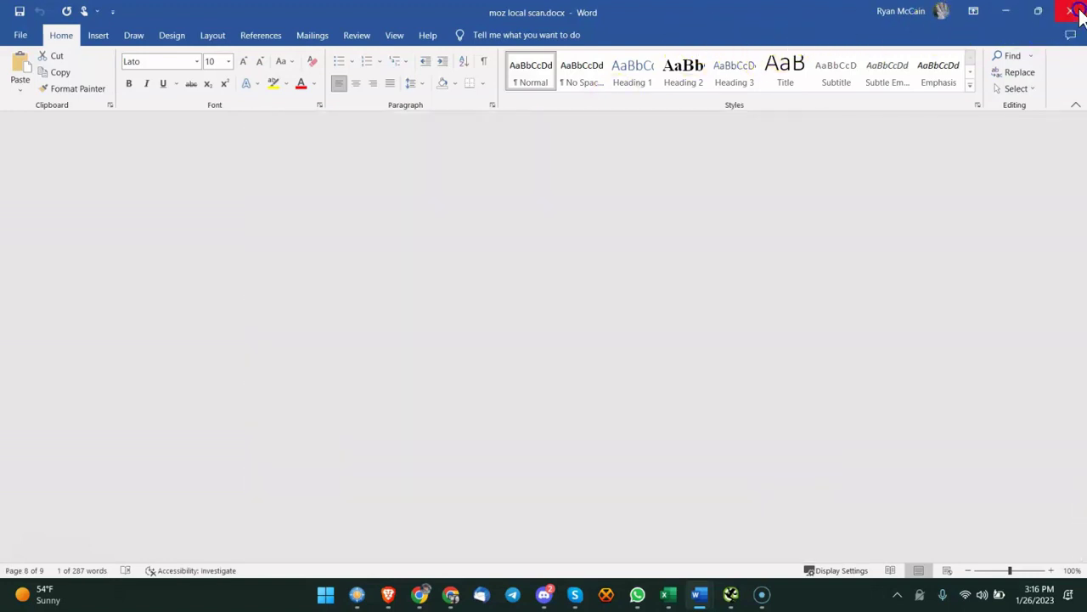
Step: Return to the Local SEO Audit workbook in Excel and review the Citations and PublicSq.com rows
click(670, 589)
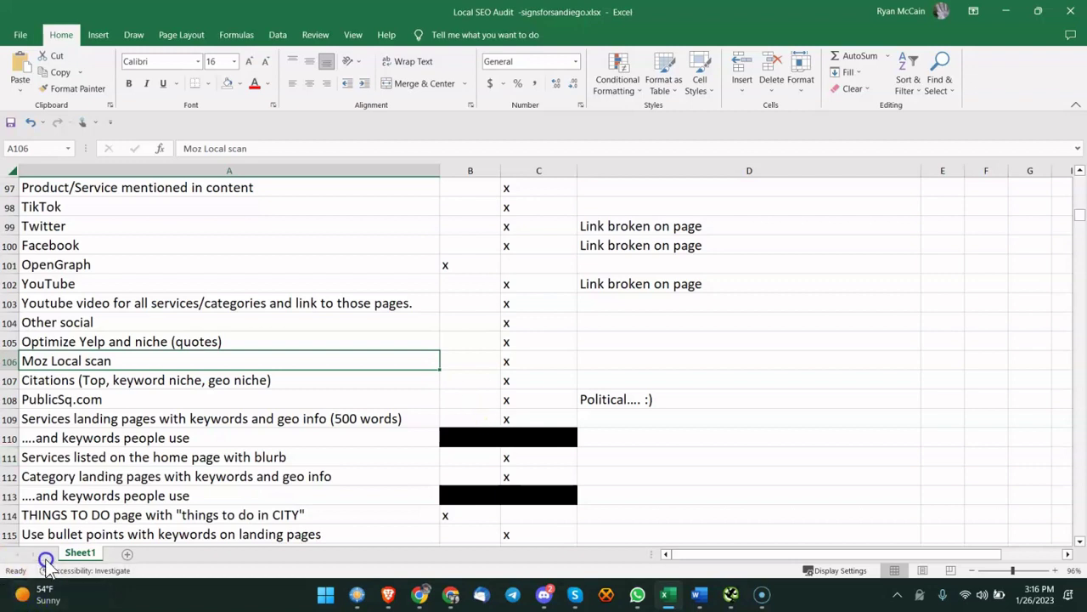
scroll(223, 365, down, 1)
click(313, 341)
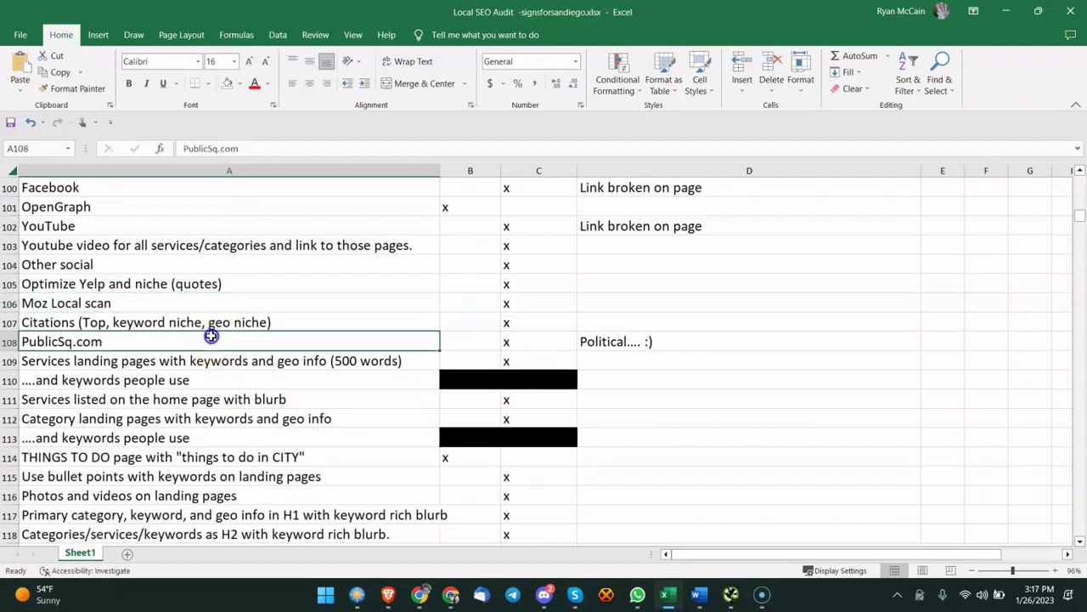
click(293, 316)
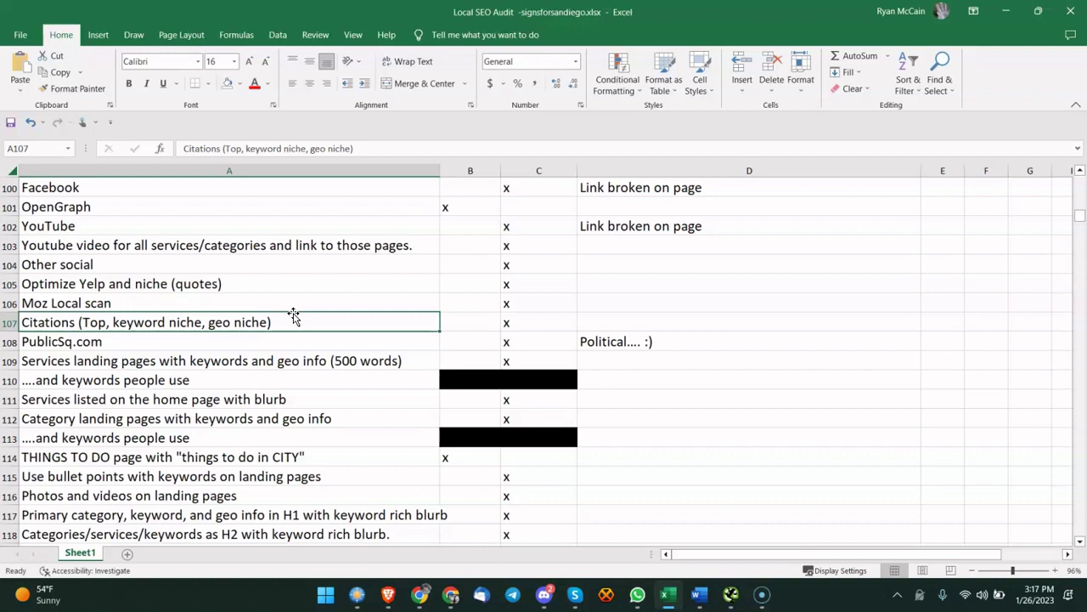
click(182, 342)
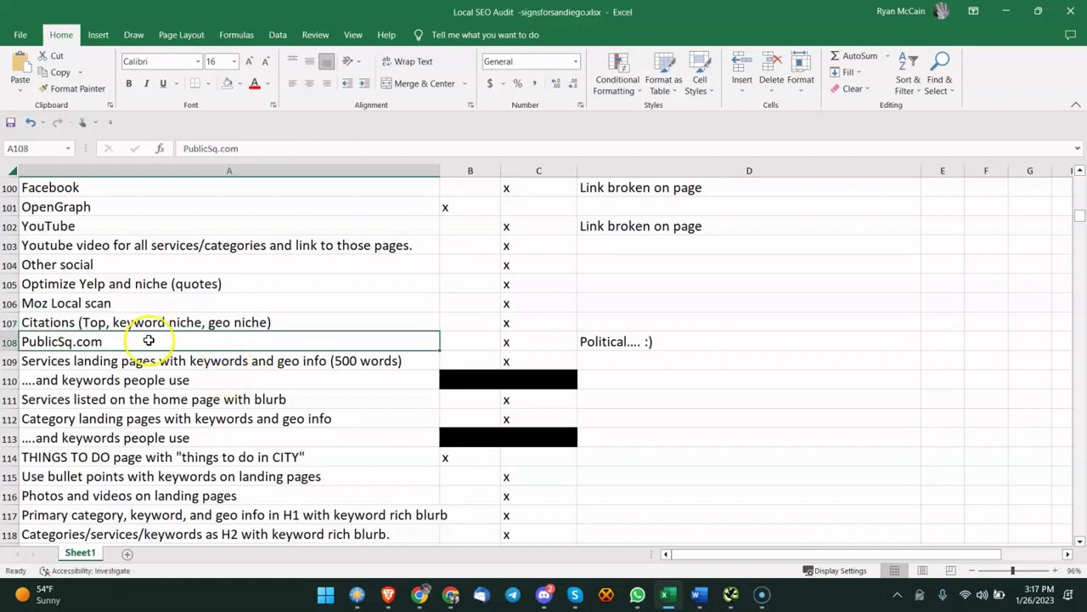
click(150, 323)
drag(127, 331, 62, 343)
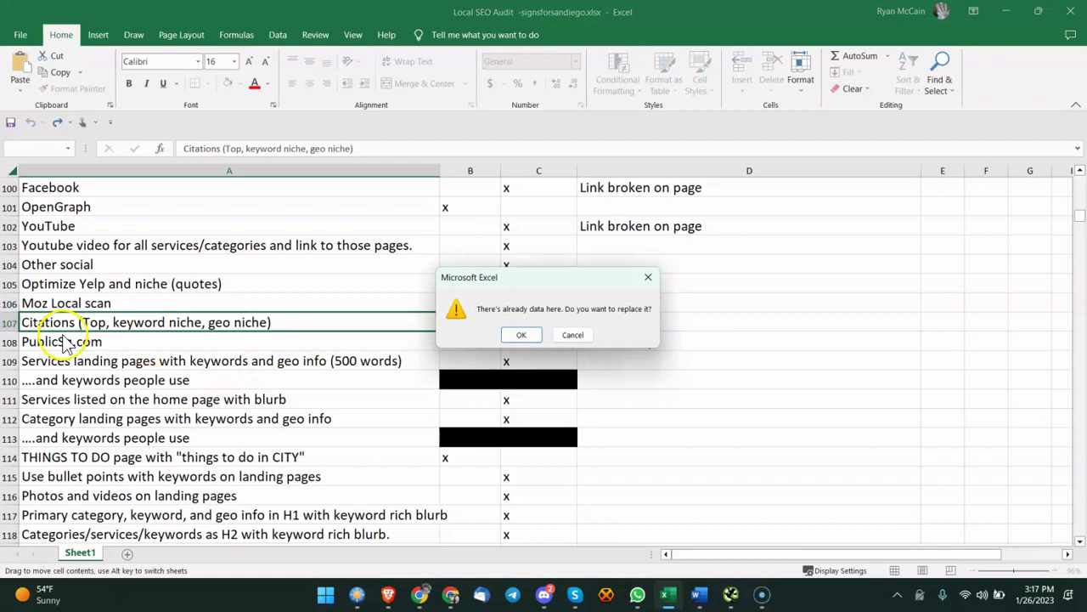
key(Escape)
Step: Copy the PublicSq.com address from cell A108 and open it in a new Chrome tab
double_click(62, 342)
double_click(63, 340)
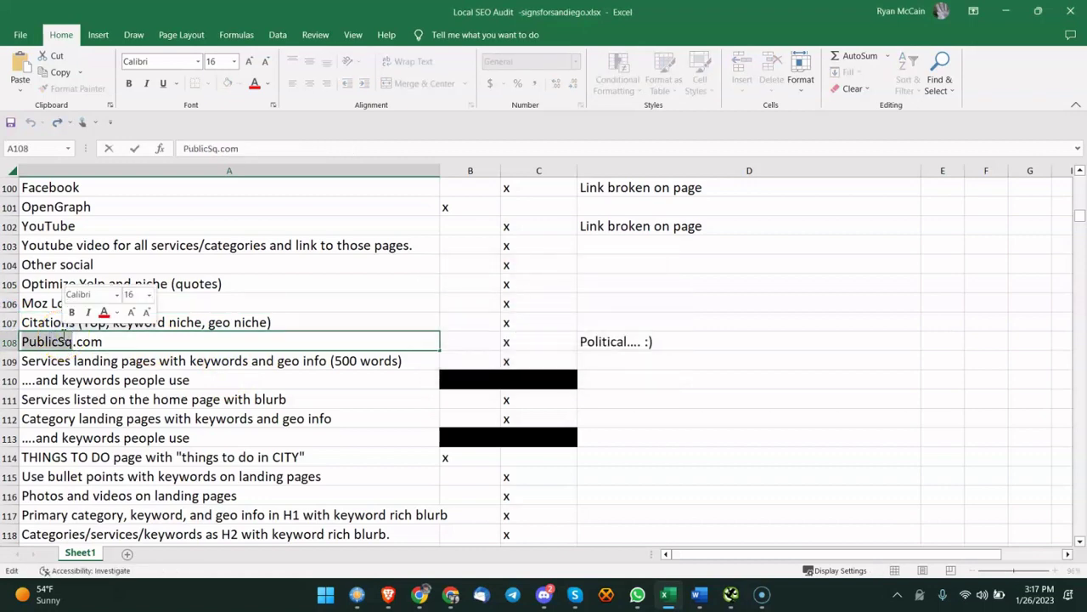
shift+click(103, 342)
key(ctrl+c)
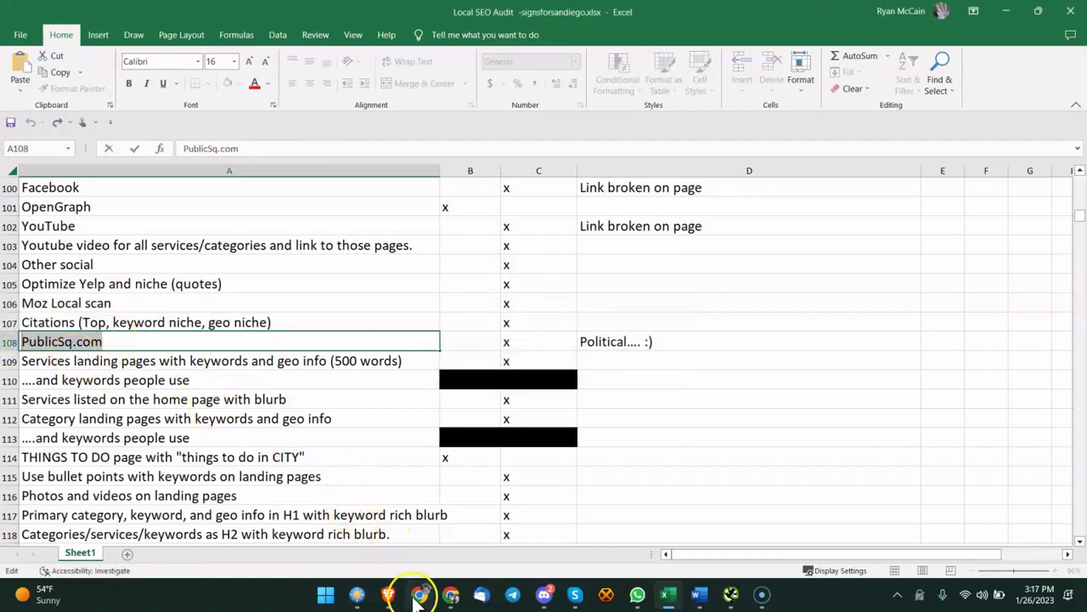
click(419, 595)
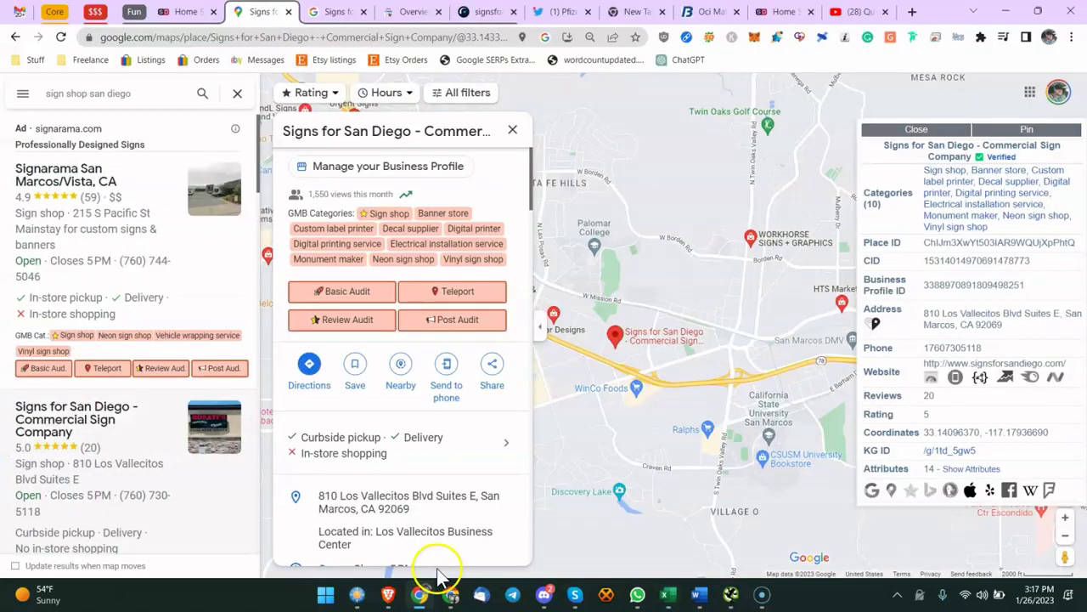
click(912, 12)
key(ctrl+v)
key(Return)
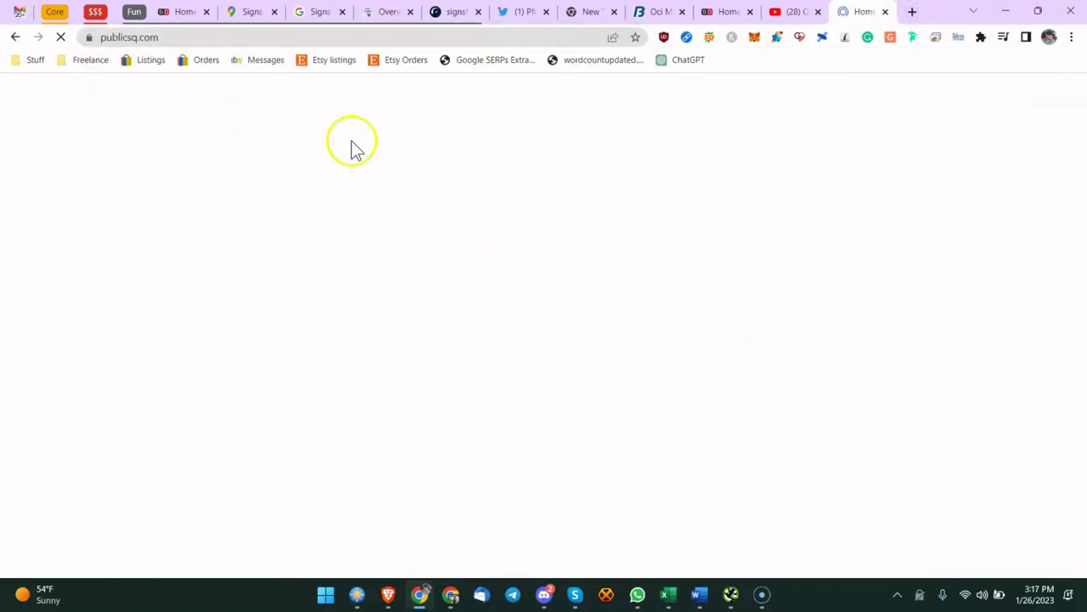
Step: Look through the PublicSq homepage, from its marketplace description to its community groups, then close the page
scroll(356, 149, down, 3)
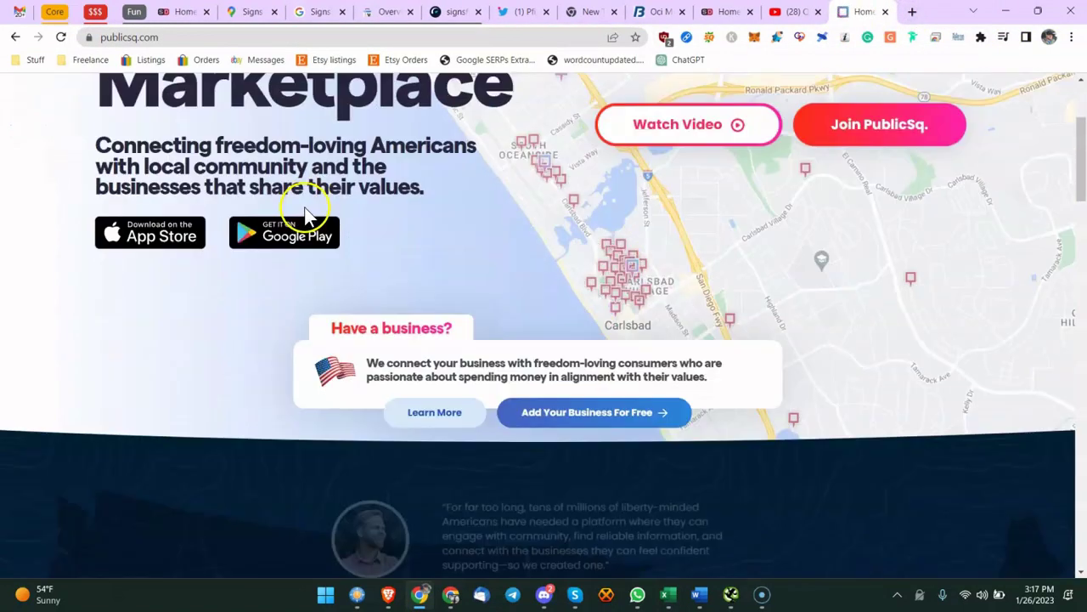
drag(255, 138, 374, 141)
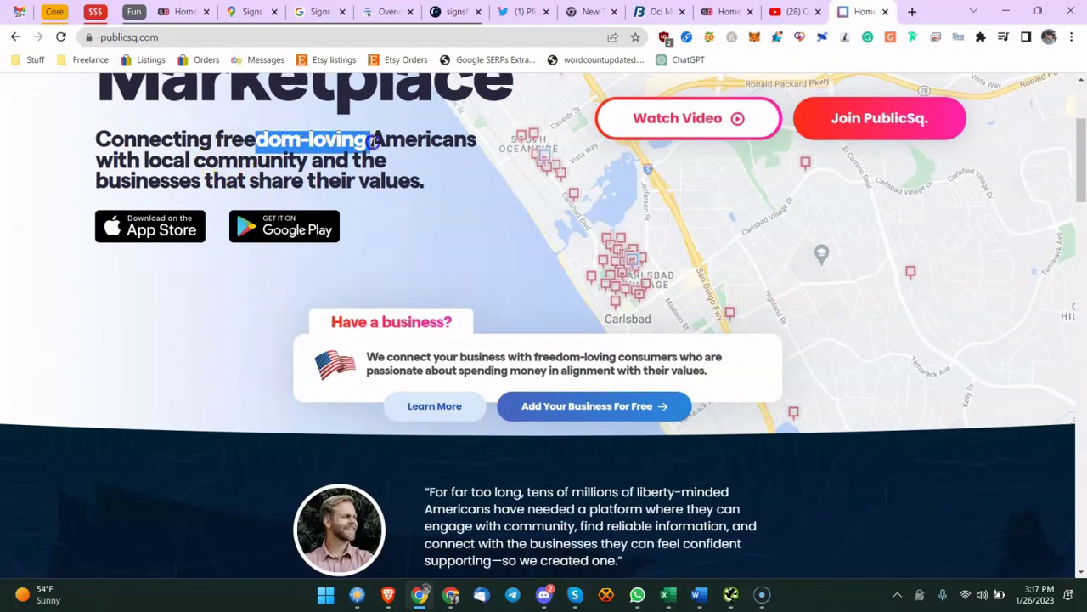
scroll(371, 150, down, 8)
click(368, 150)
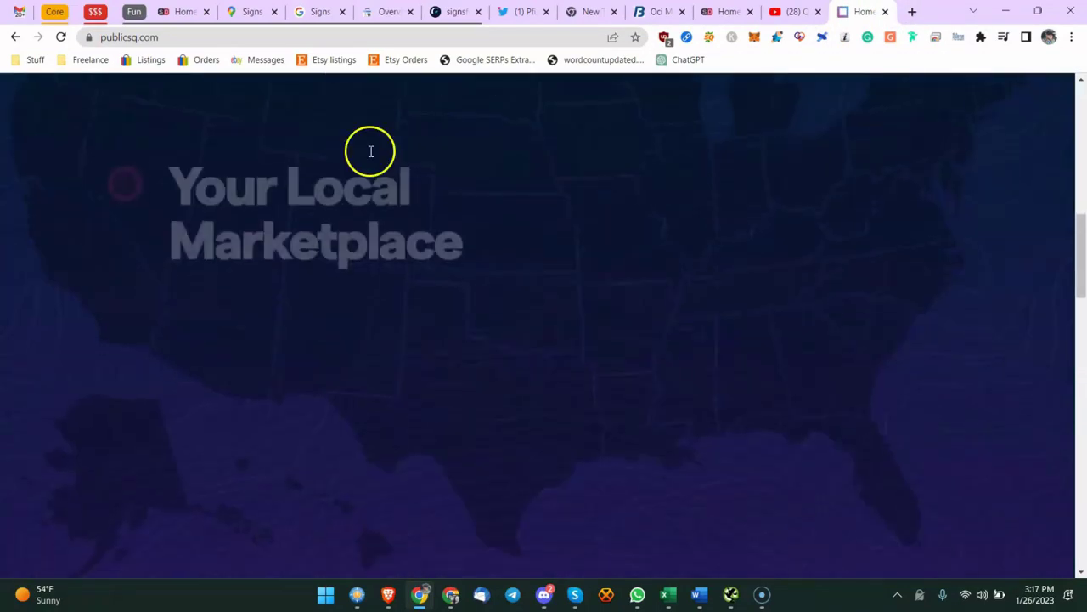
scroll(356, 175, down, 15)
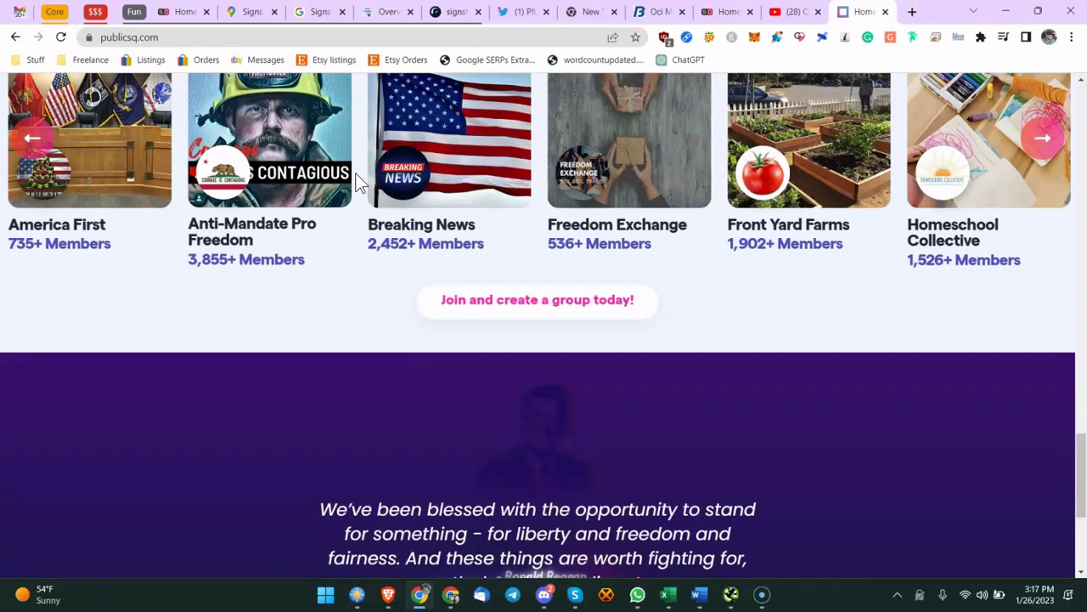
scroll(209, 333, up, 10)
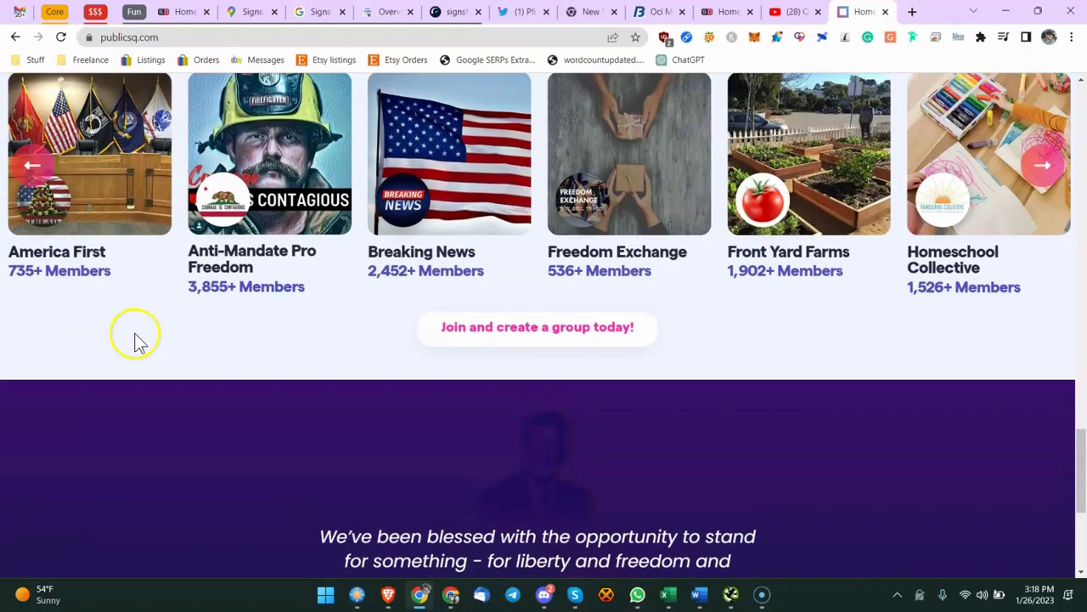
scroll(340, 334, up, 6)
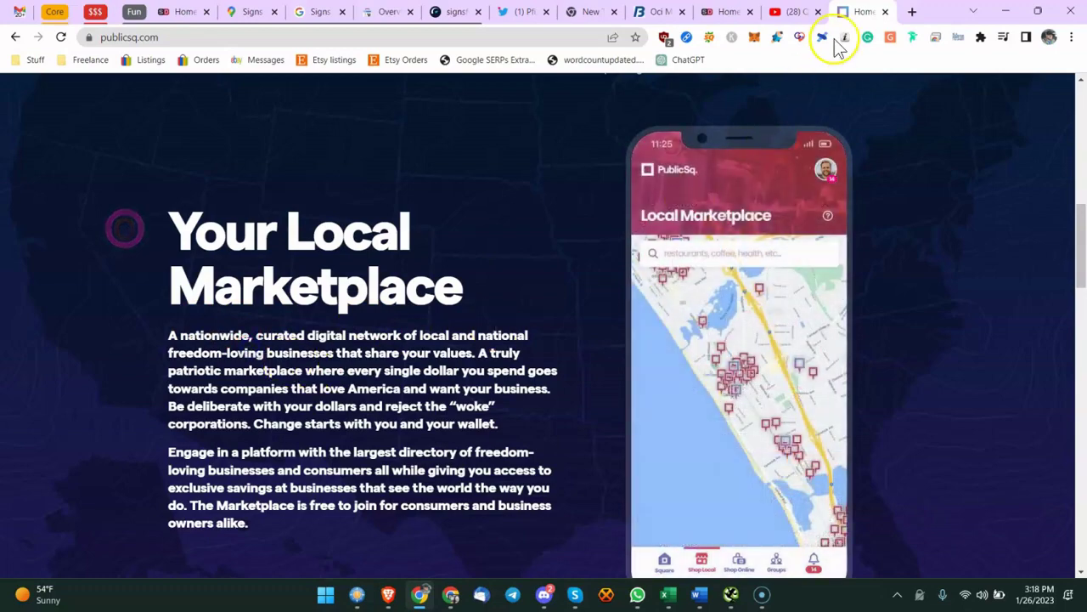
click(884, 12)
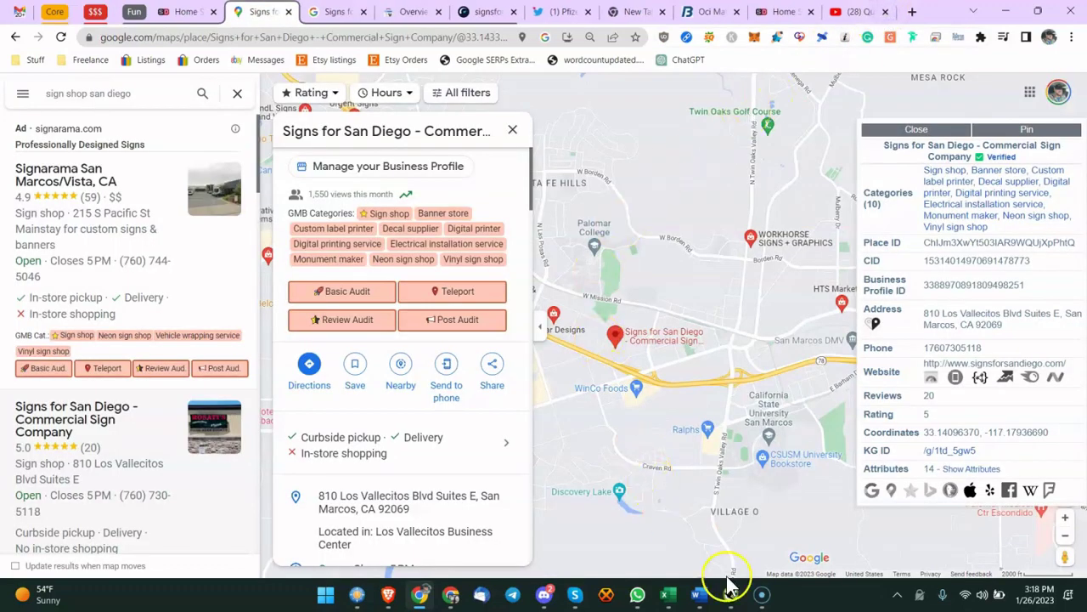
Step: Return to the audit workbook in Excel and review the service and category landing page rows, including the keywords people use
click(669, 594)
click(318, 356)
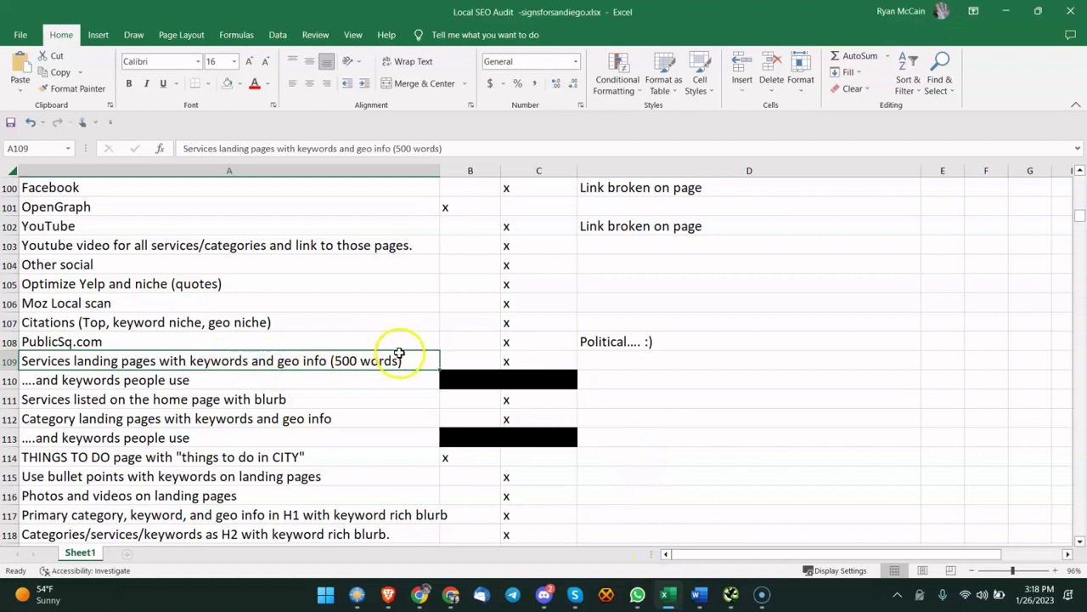
click(189, 379)
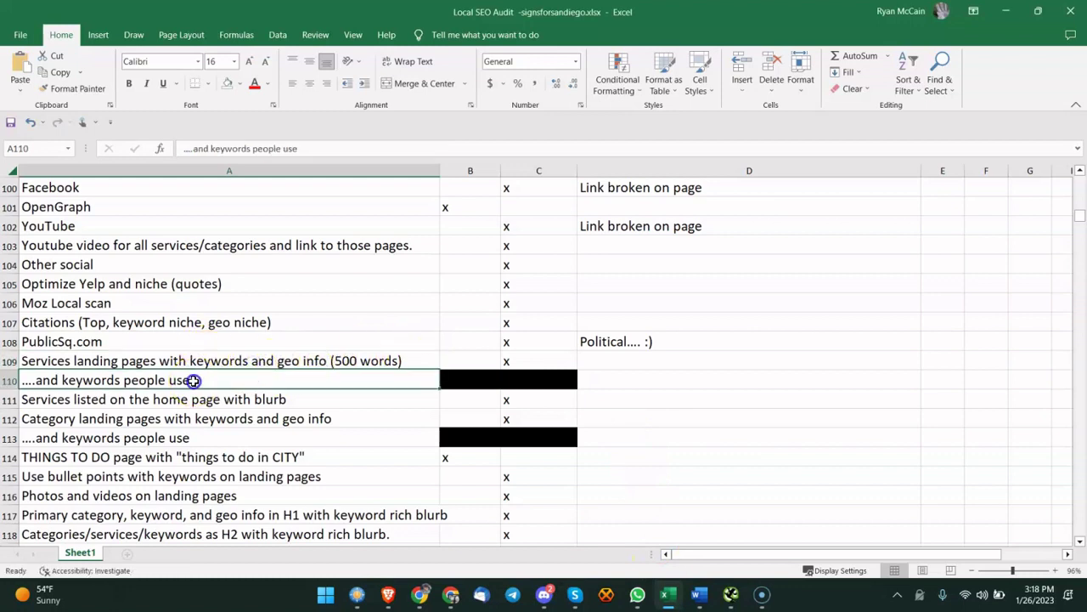
click(169, 397)
scroll(226, 401, down, 2)
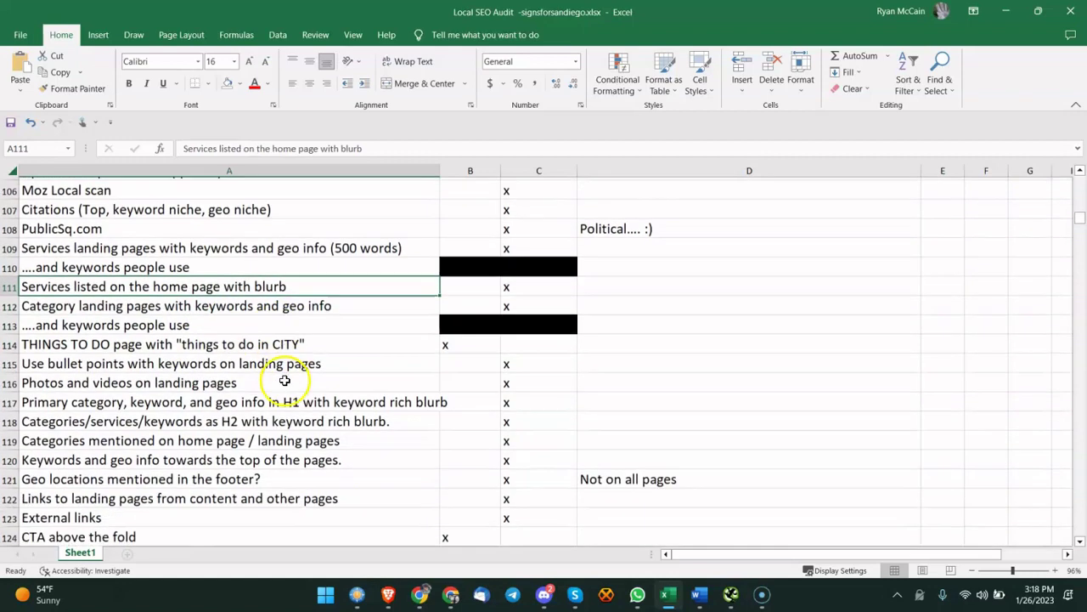
click(180, 322)
Step: Review the THINGS TO DO page row and its mark in column B
click(143, 342)
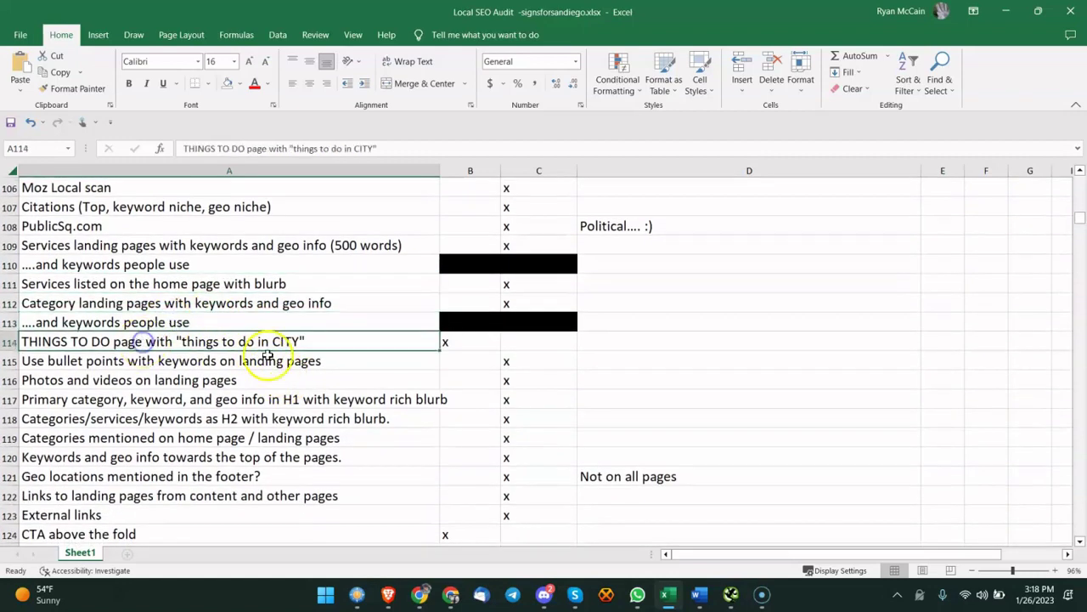
double_click(154, 341)
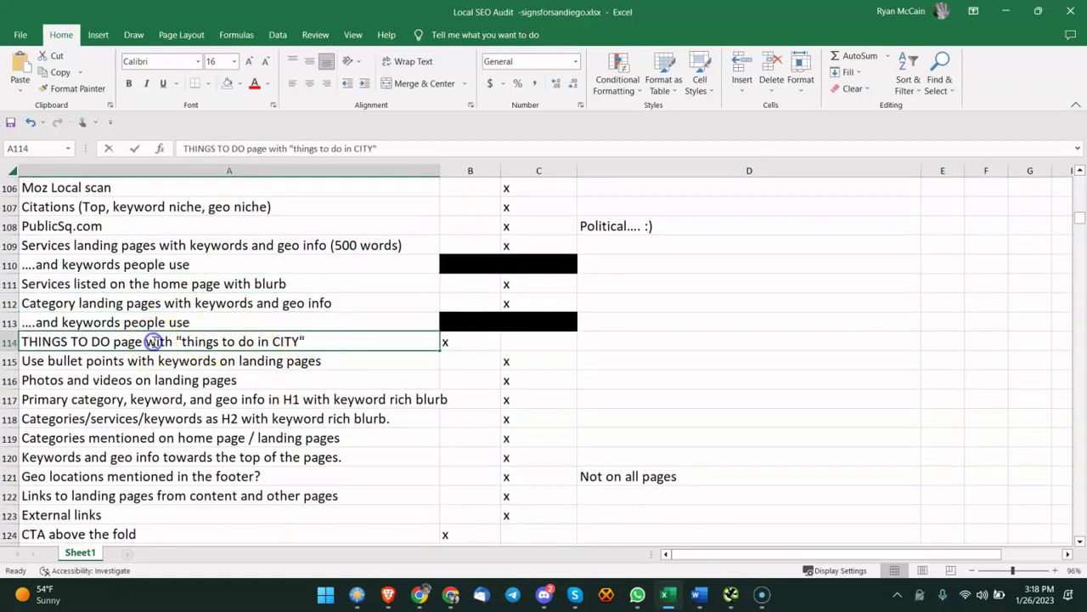
click(53, 360)
click(448, 345)
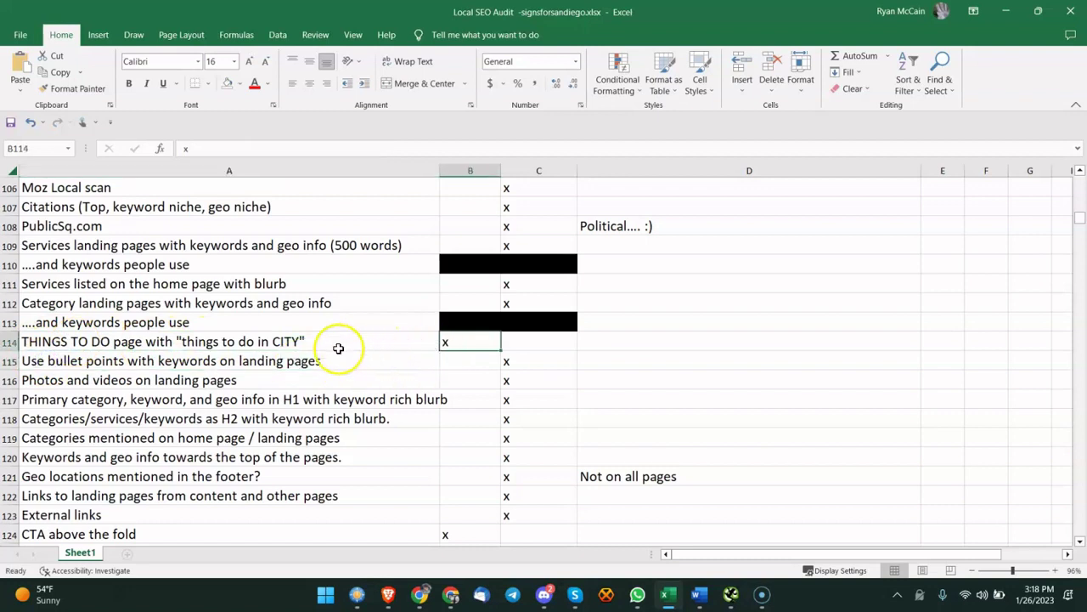
click(356, 369)
click(367, 343)
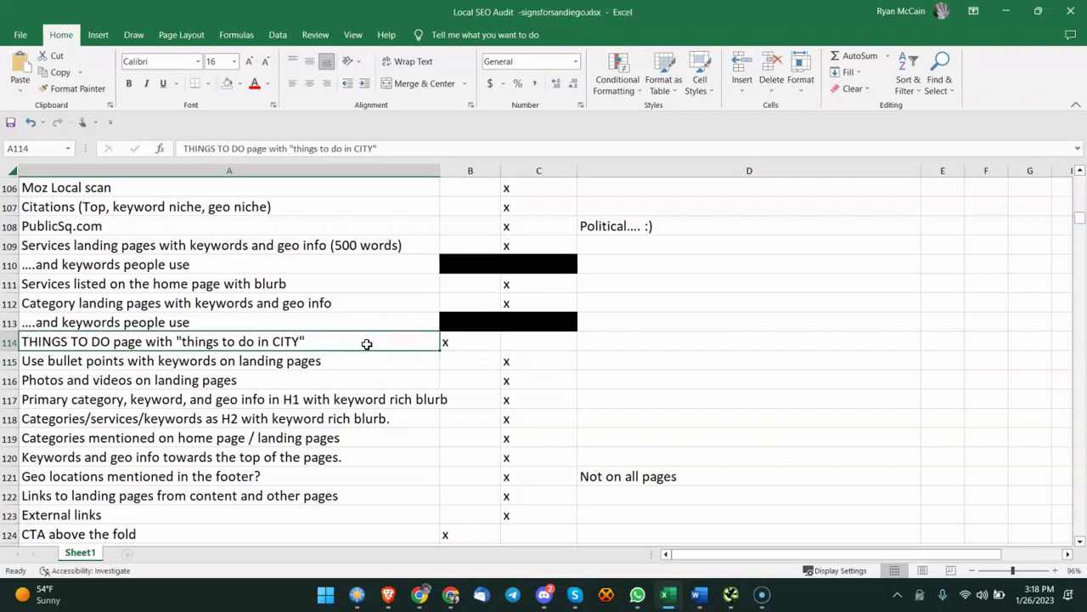
Step: Review the landing page rows on bullet points, photos and videos, H1 and H2 keywords, and category mentions
click(352, 366)
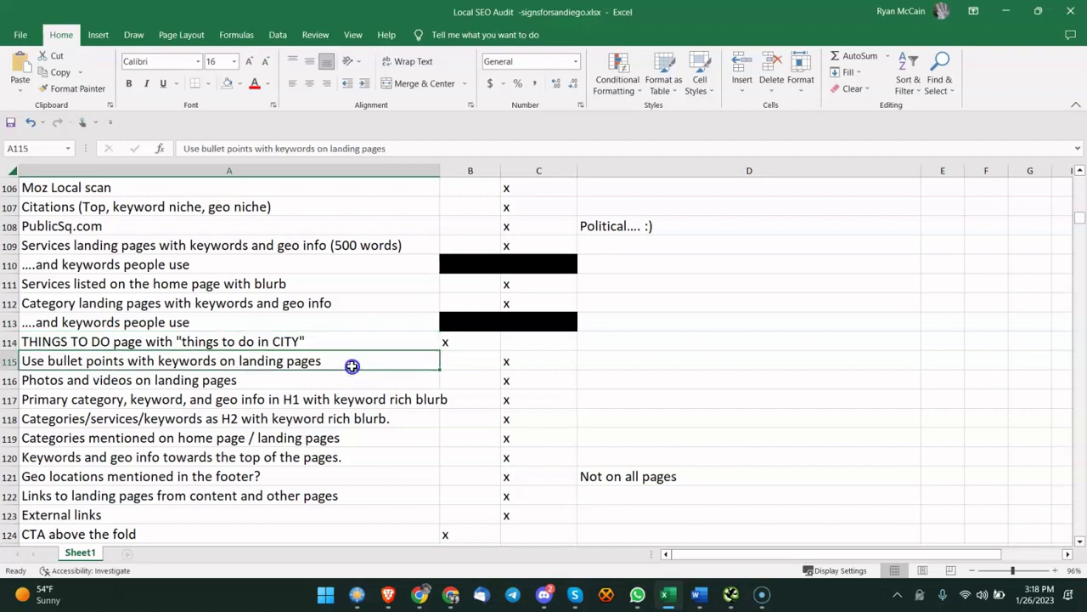
click(346, 374)
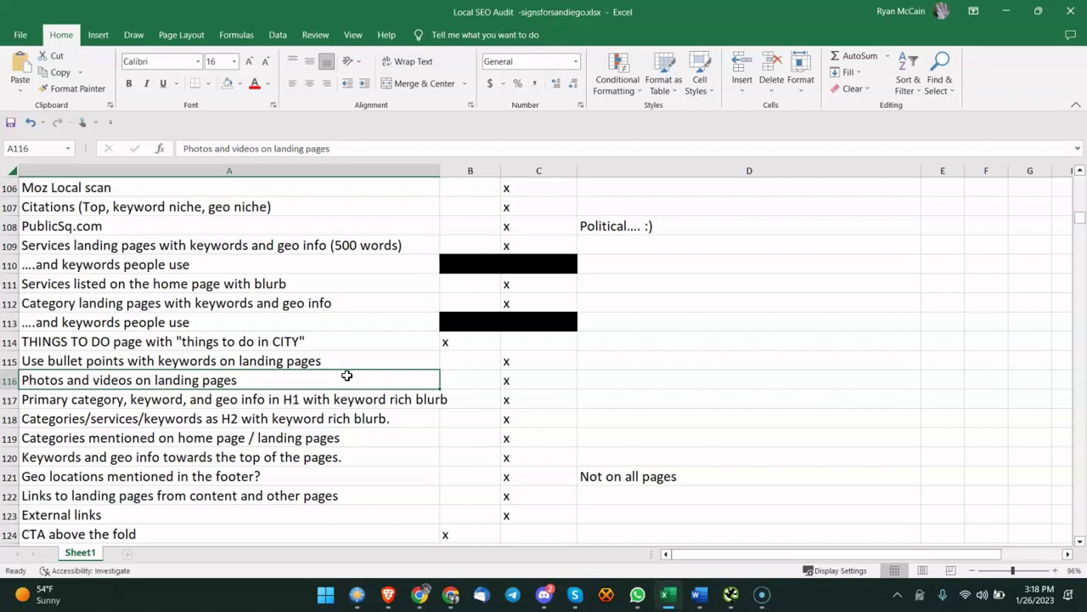
scroll(347, 374, down, 1)
click(357, 359)
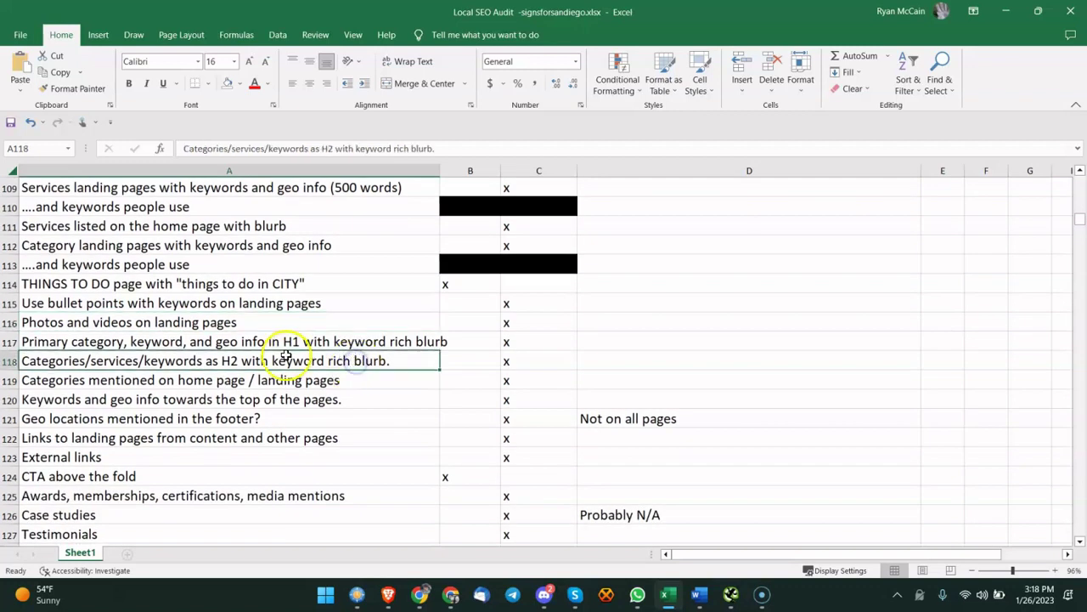
drag(290, 341, 338, 409)
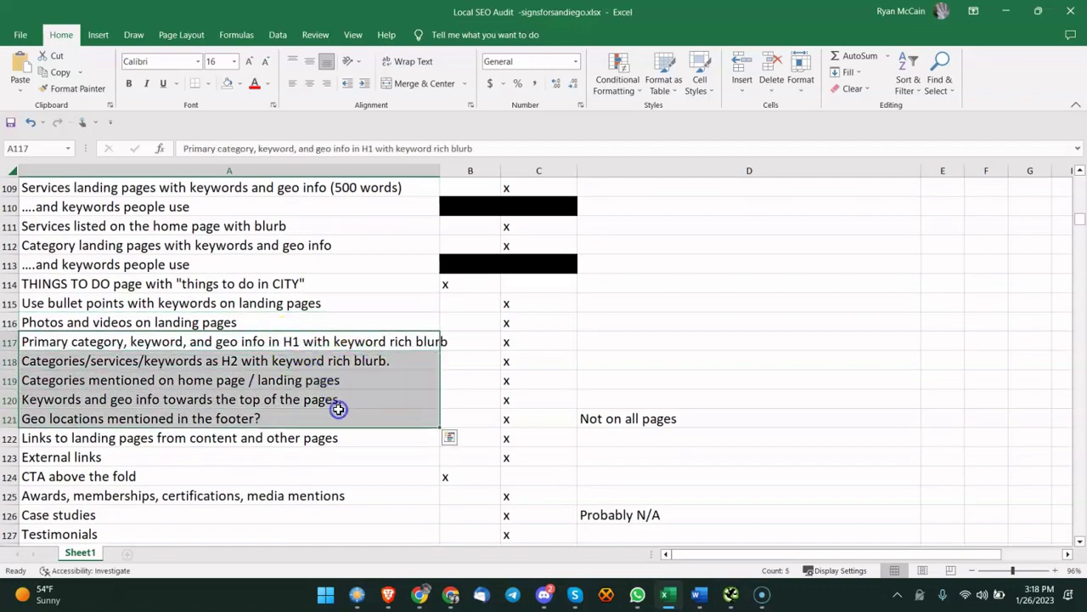
click(286, 379)
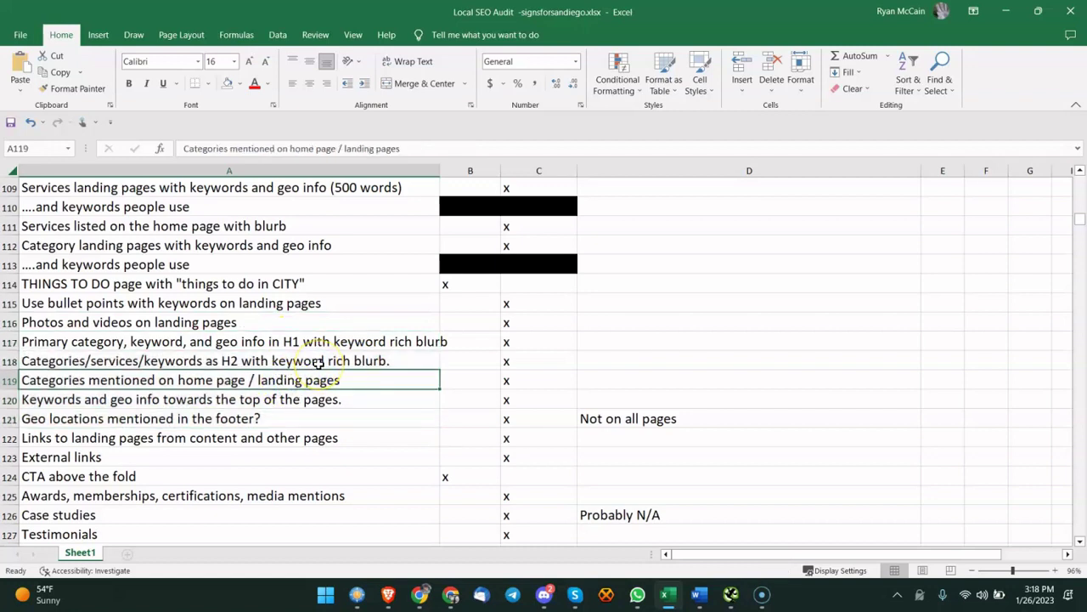
Step: Review the rows on geo locations in the footer, including its column D note, and links to landing pages
scroll(321, 363, down, 1)
click(128, 380)
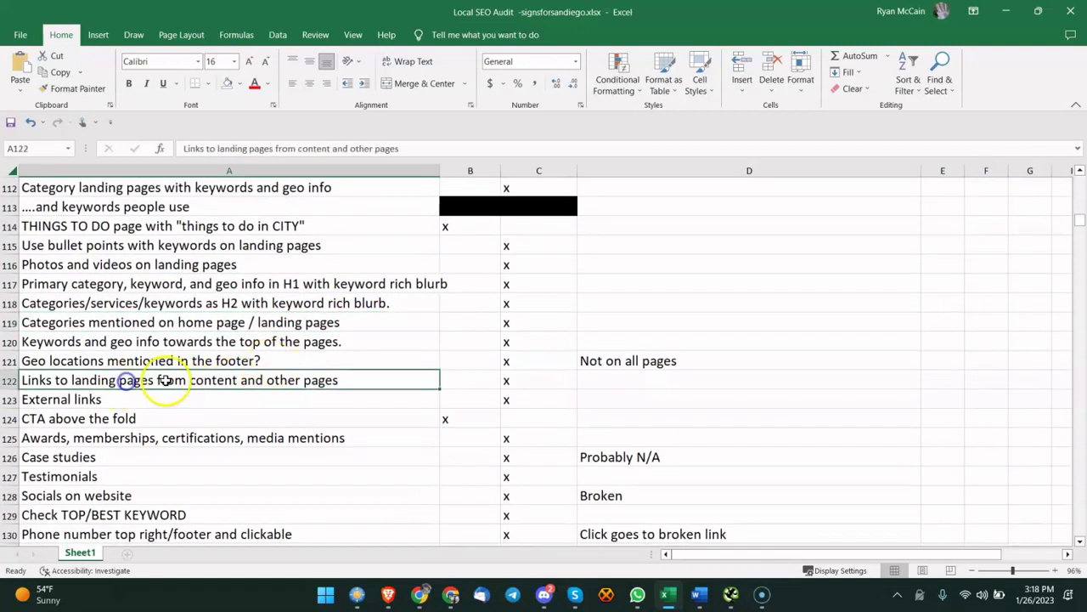
click(595, 361)
click(219, 361)
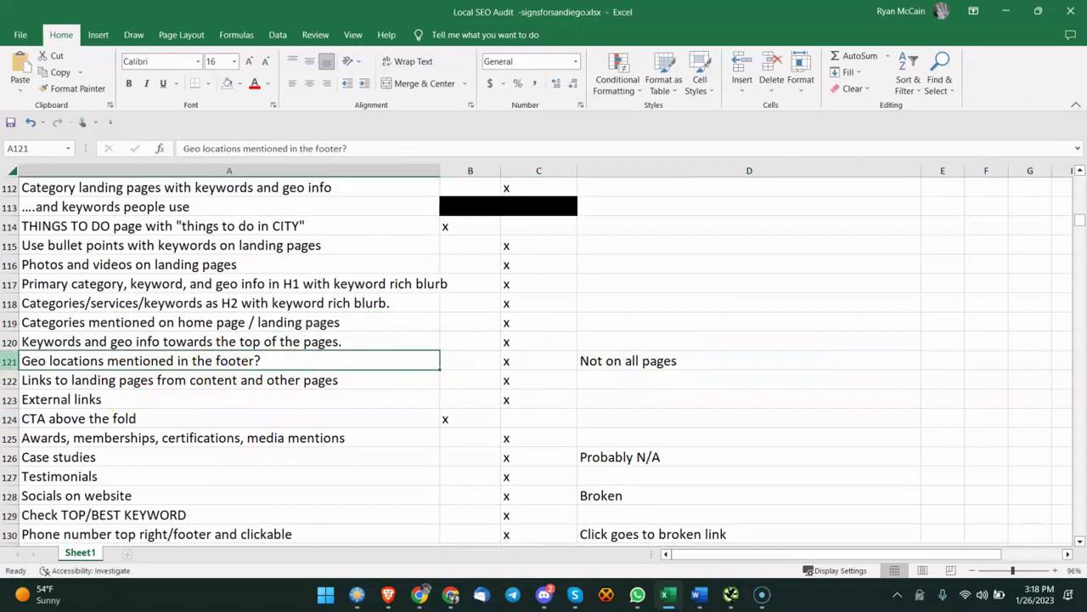
click(115, 381)
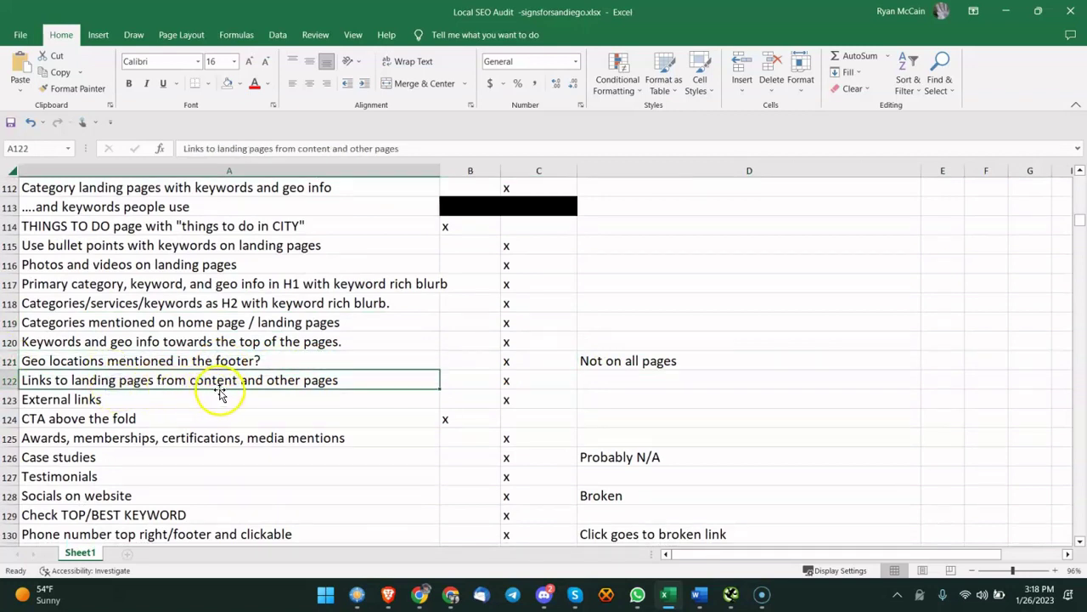
Step: Review the rows on external links and CTA above the fold, then open the Get a quote page from the website's home page in Chrome
click(169, 401)
click(110, 418)
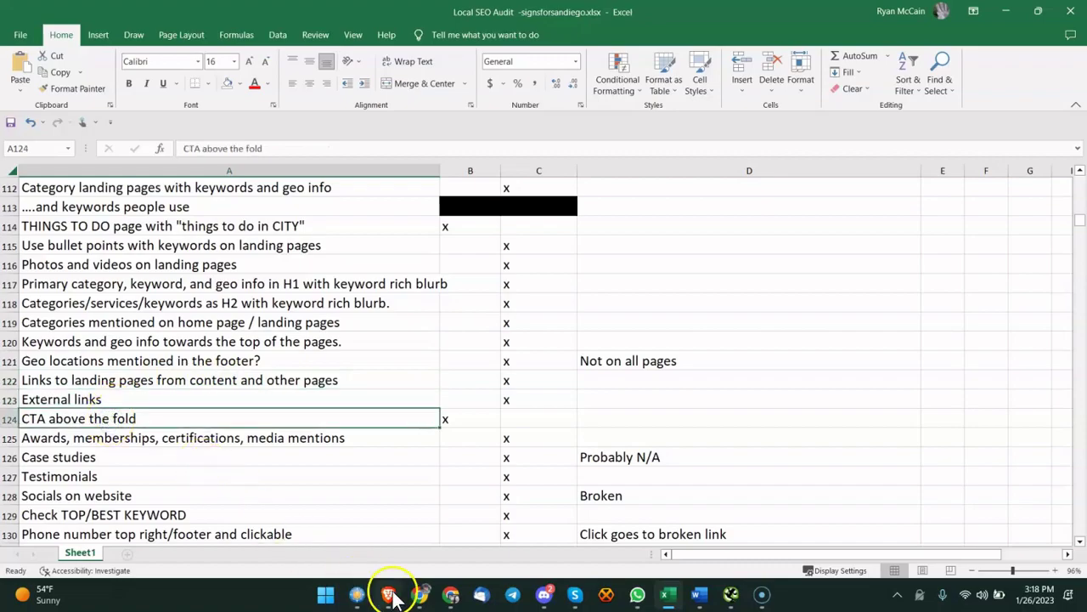
click(420, 593)
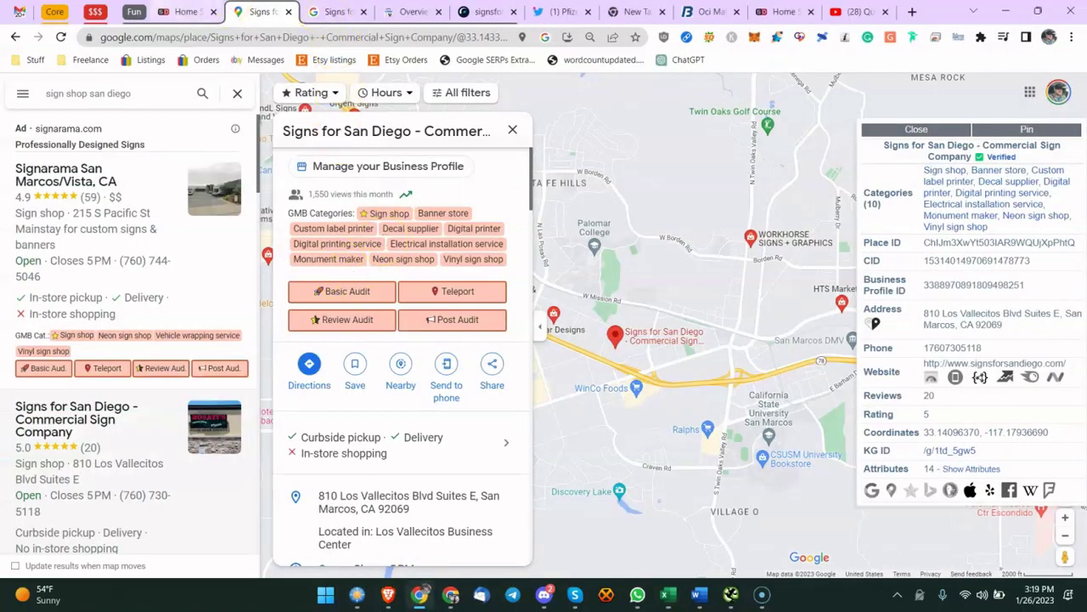
key(ctrl+shift+Tab)
scroll(304, 195, up, 15)
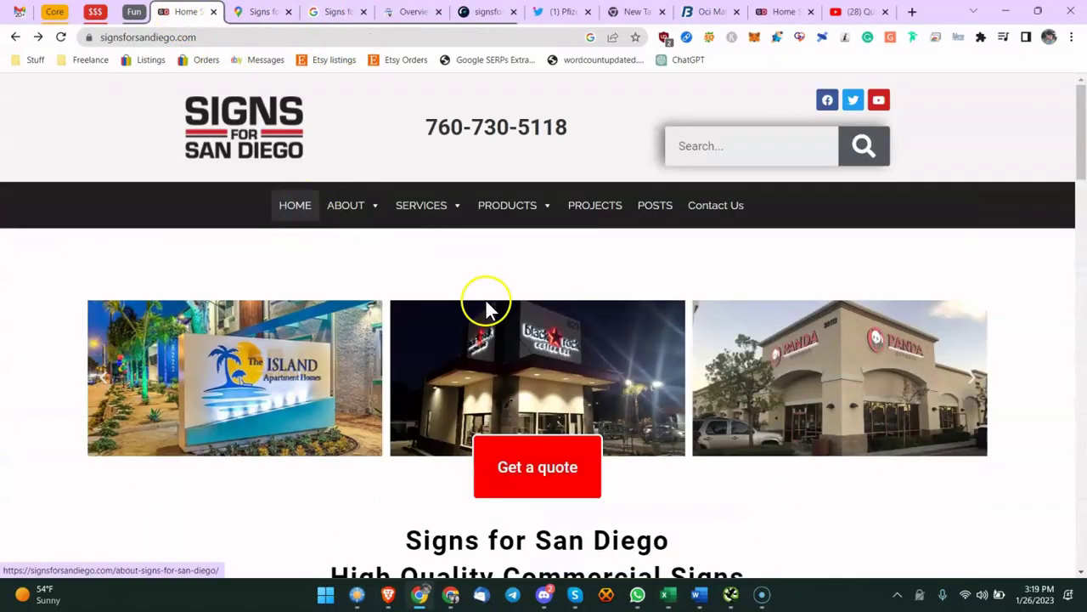
click(551, 481)
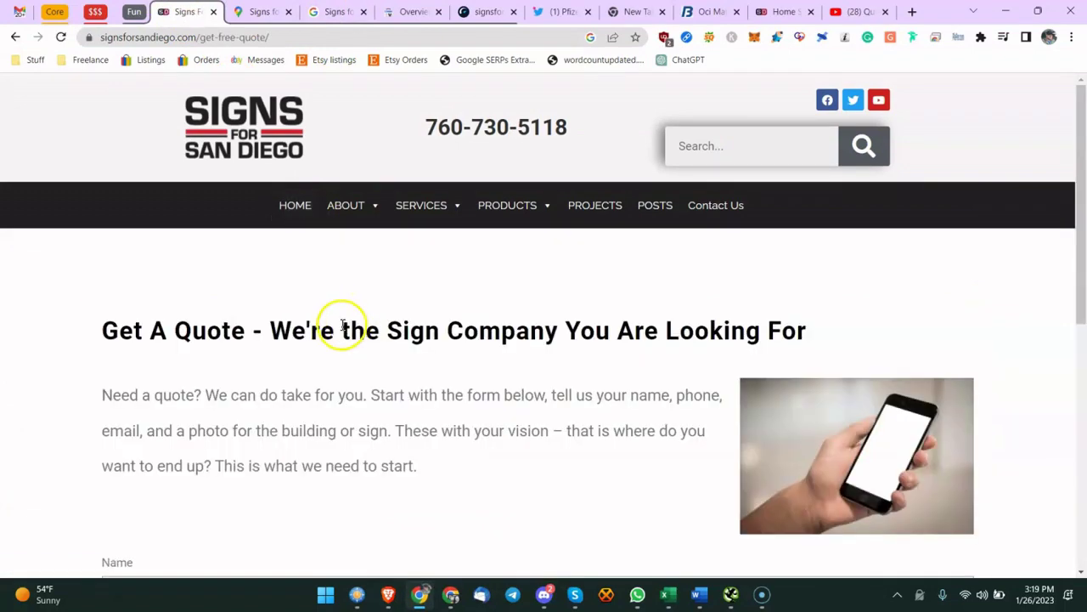
Step: Examine the quote page's form and the e-mail, phone and address alternatives listed below it
scroll(355, 335, down, 6)
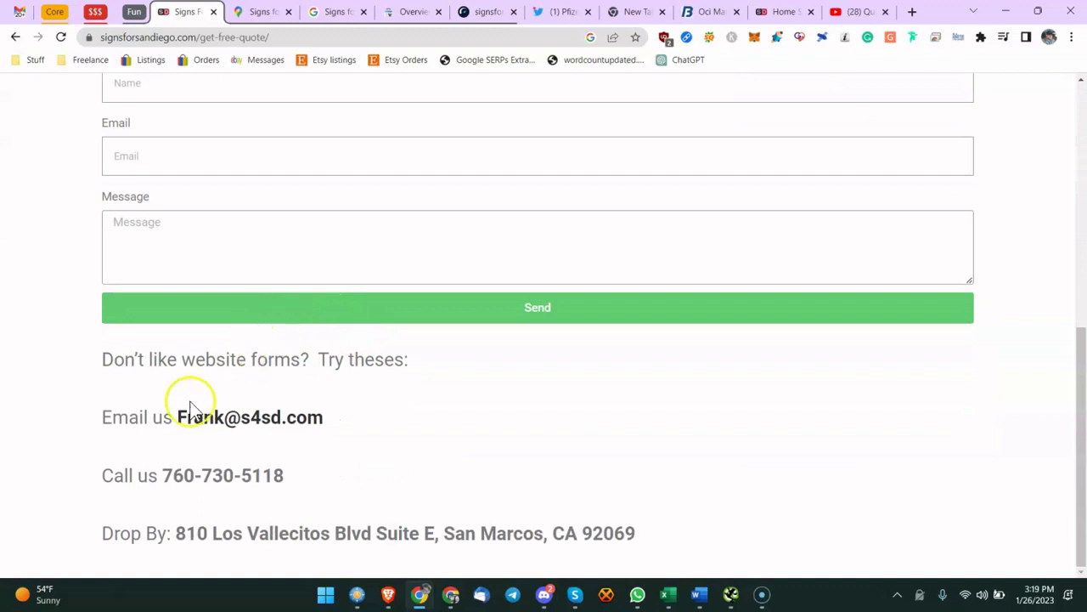
click(246, 418)
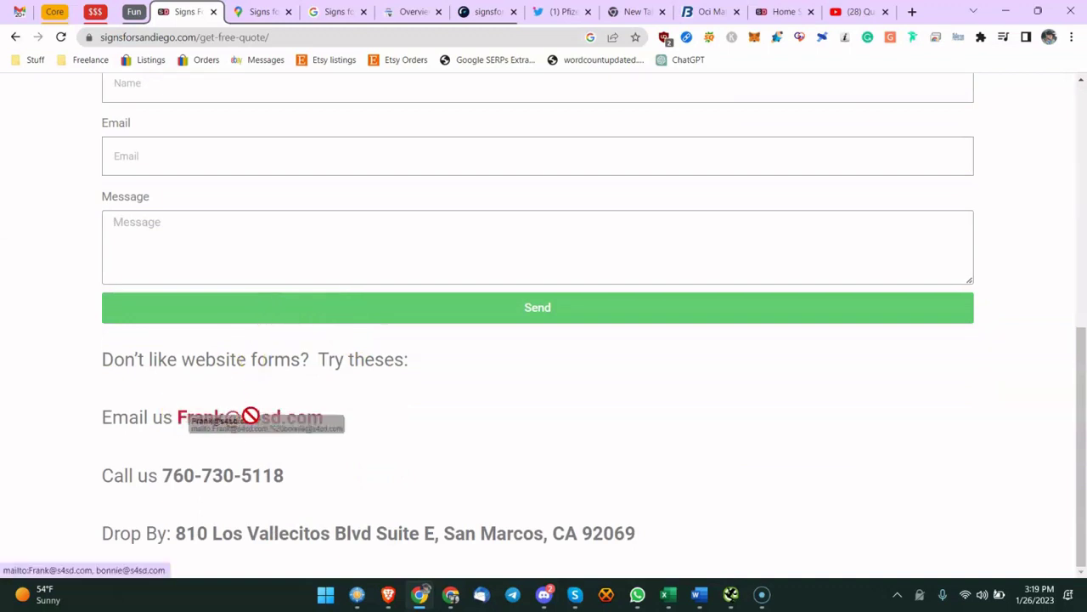
triple_click(189, 473)
drag(212, 530, 626, 534)
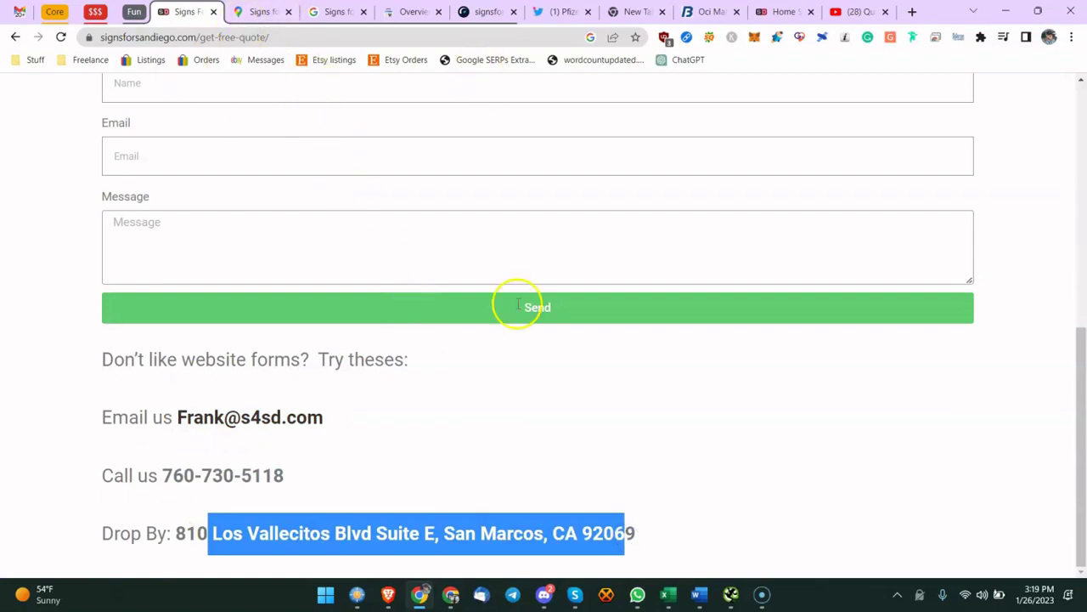
Step: Return to the audit workbook in Excel and review the row on awards, memberships, certifications and media mentions
click(669, 594)
scroll(526, 459, down, 3)
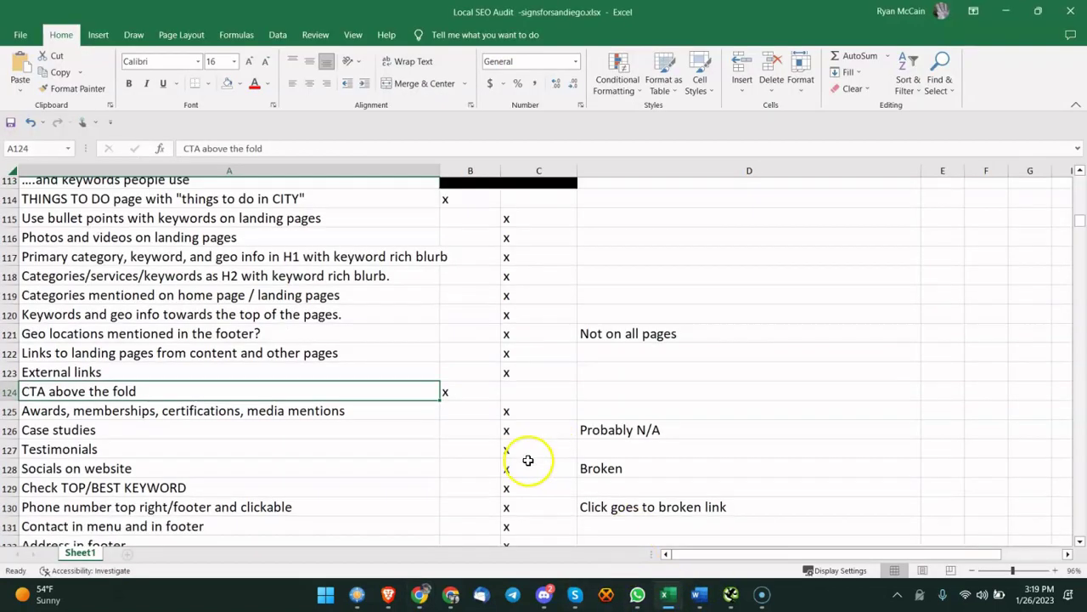
click(281, 267)
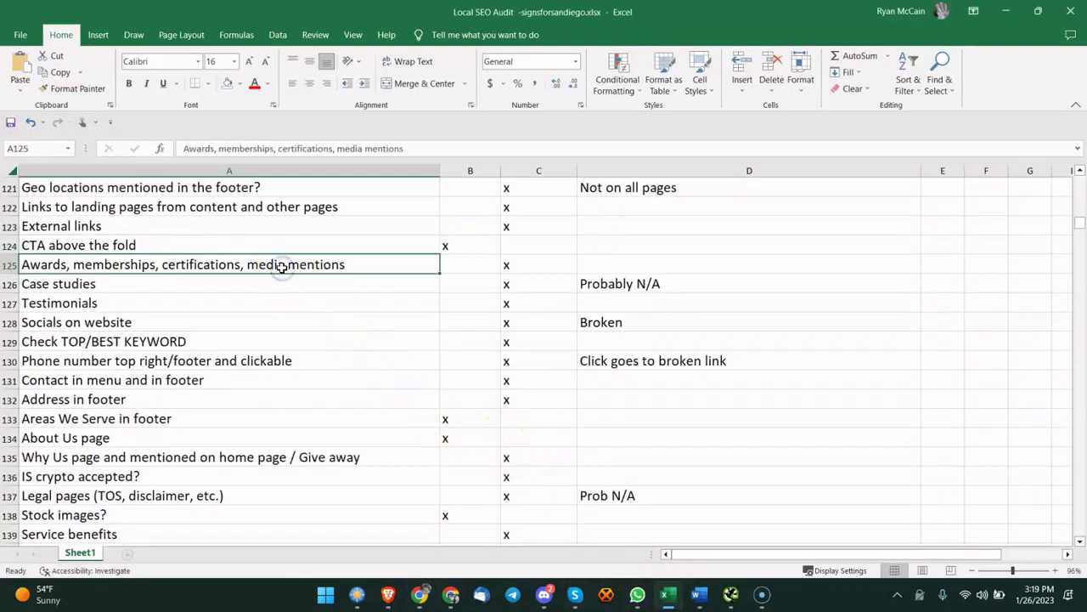
Step: Switch to Chrome and open the website's About page to examine its list of qualifications and certifications
click(420, 594)
scroll(333, 363, up, 1)
scroll(333, 363, up, 5)
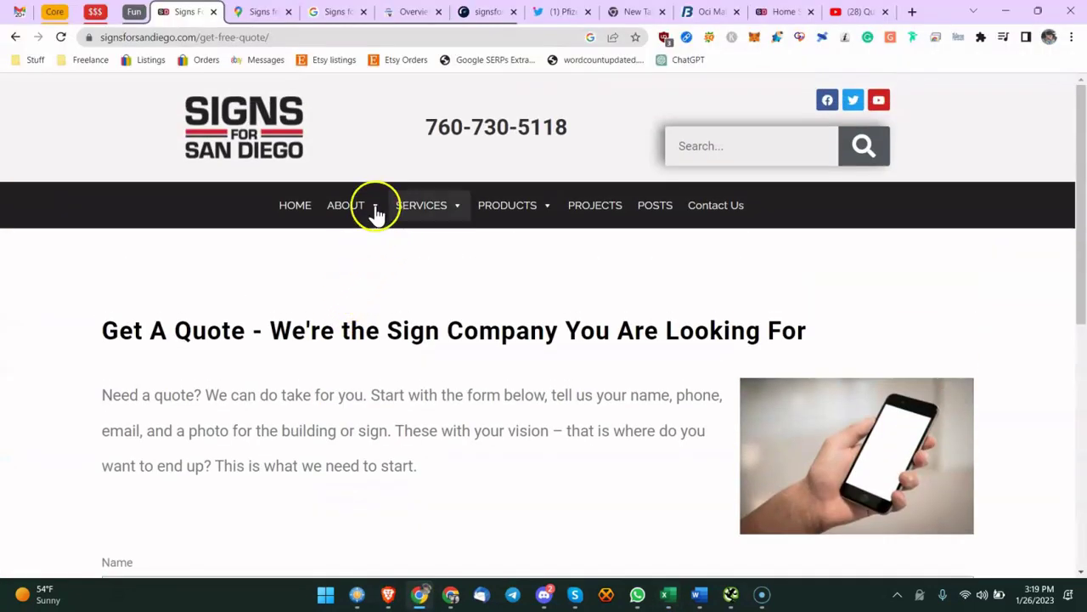
mouse_move(338, 204)
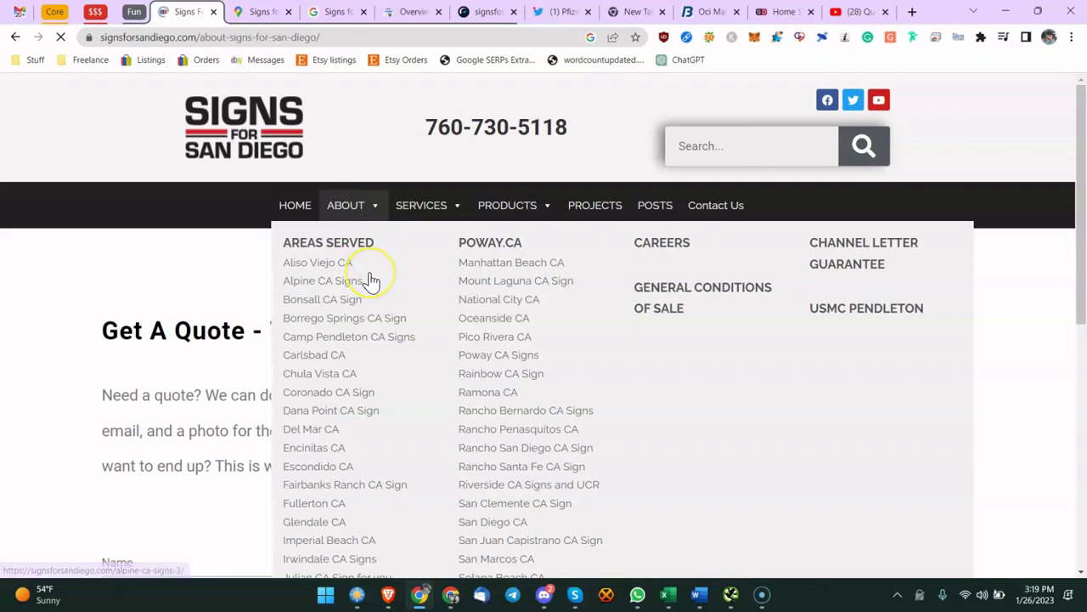
scroll(376, 299, down, 5)
scroll(375, 299, down, 3)
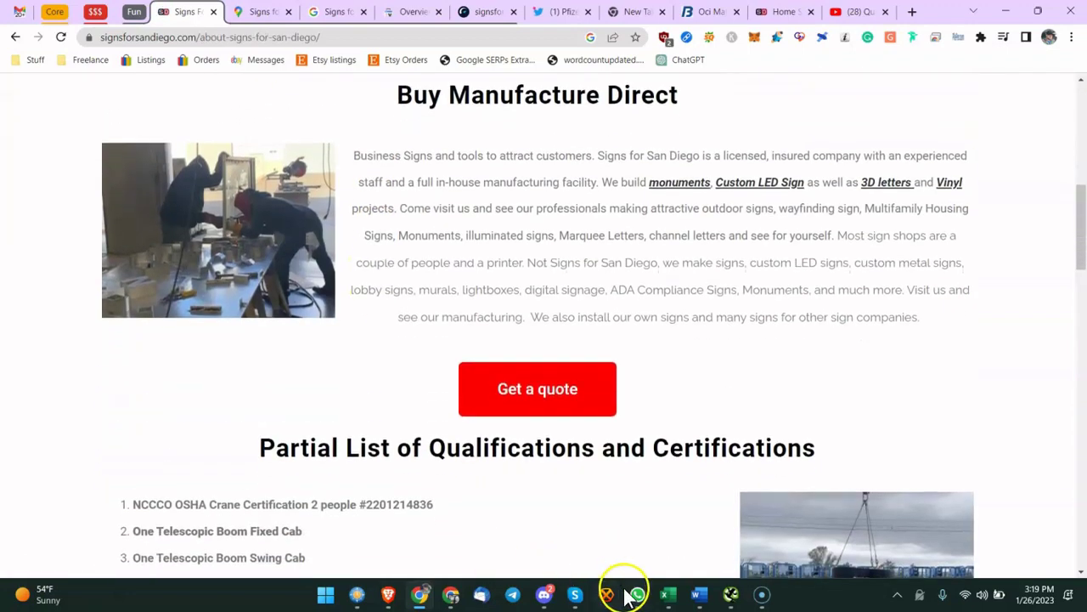
Step: In Excel, add the note "Mention big clients" in column D of the awards, memberships and certifications row
mouse_move(670, 592)
click(643, 564)
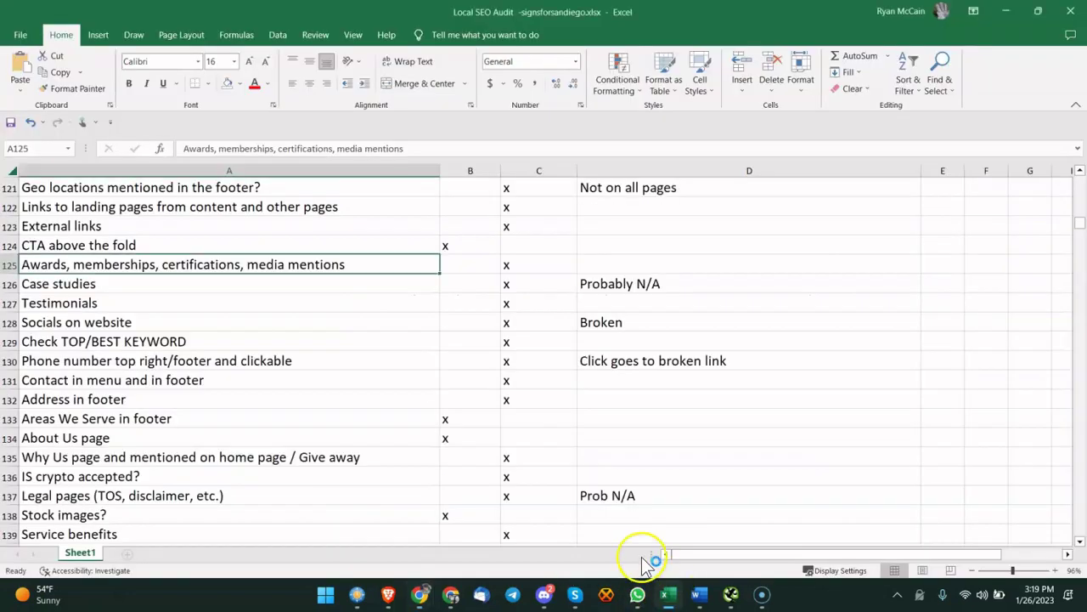
click(632, 260)
text(Mentio)
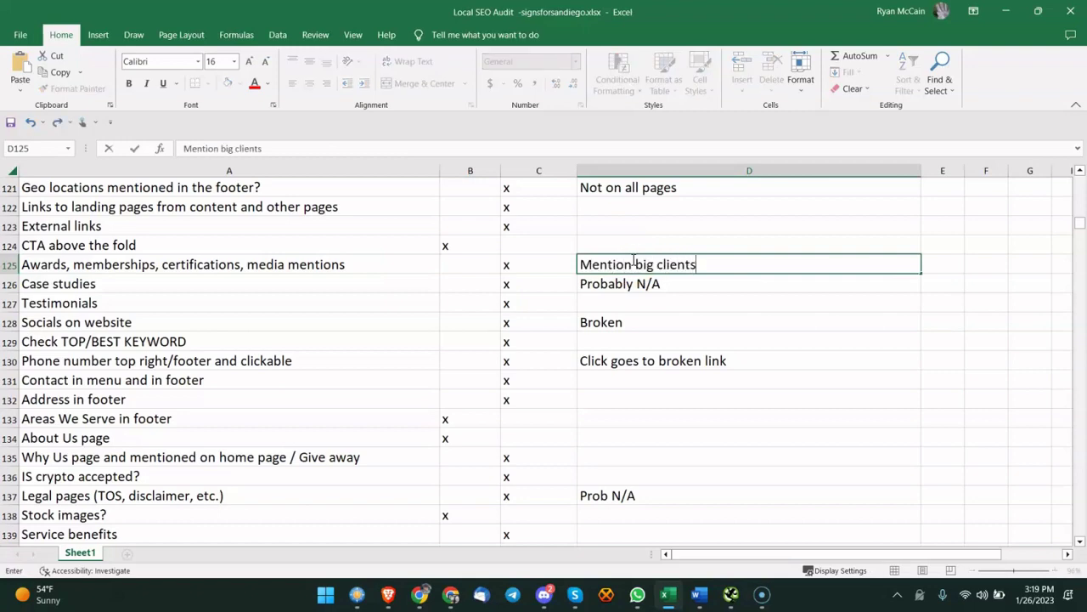
text(n big clients)
Step: Return to the About page in the browser and examine its owner bio, affiliations, certifications and footer links
click(1006, 11)
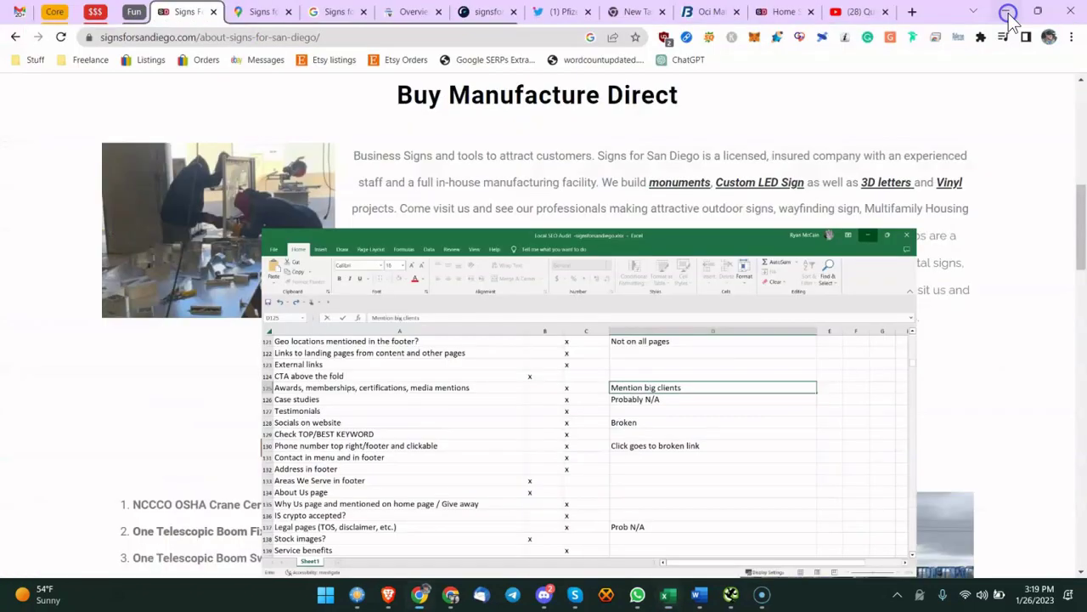
scroll(418, 377, down, 15)
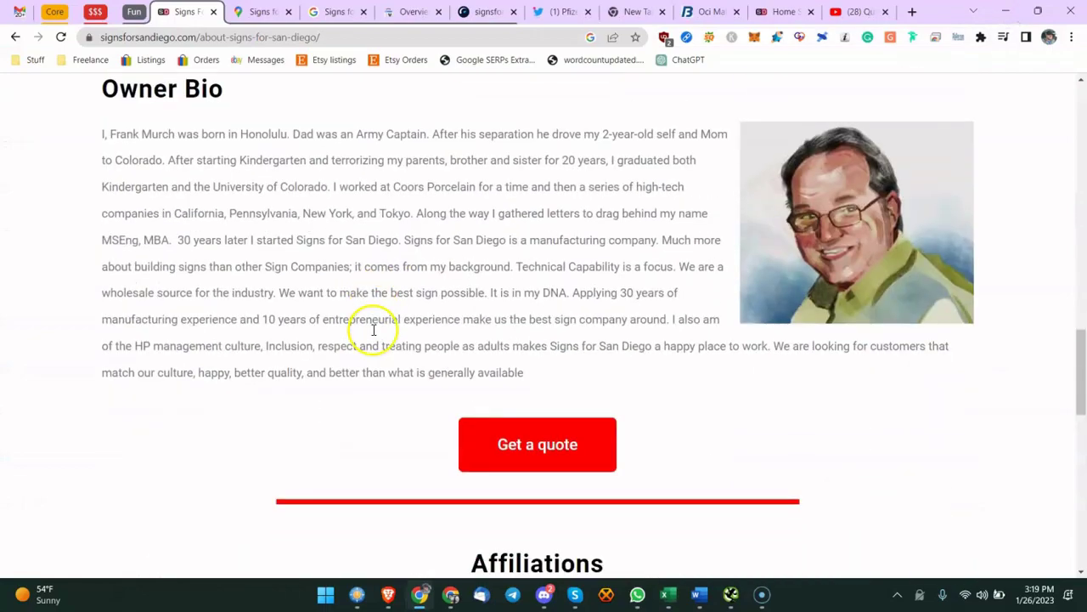
scroll(485, 267, up, 4)
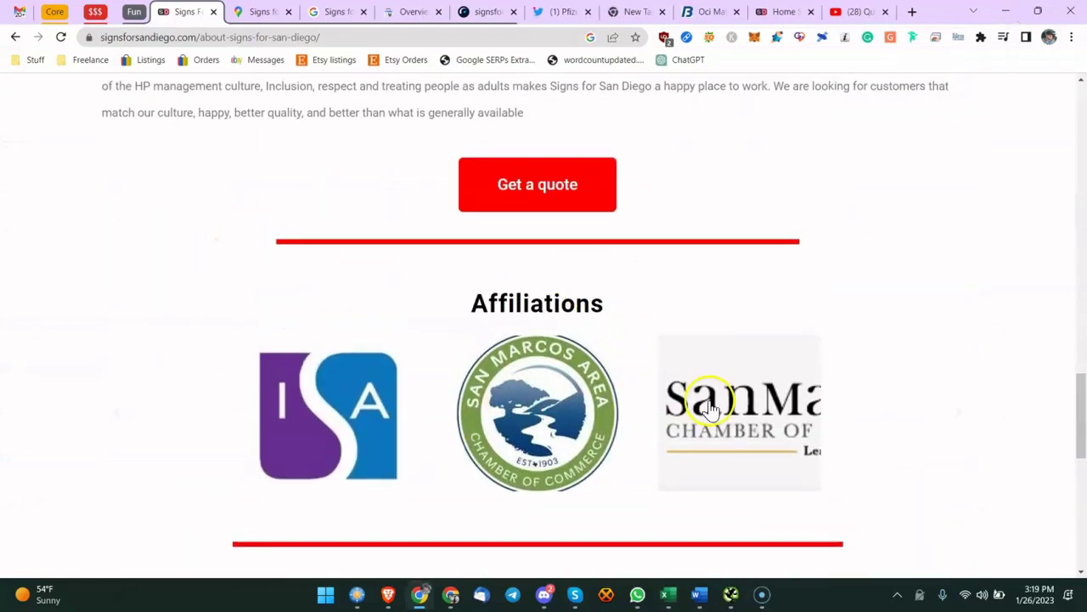
scroll(731, 412, down, 7)
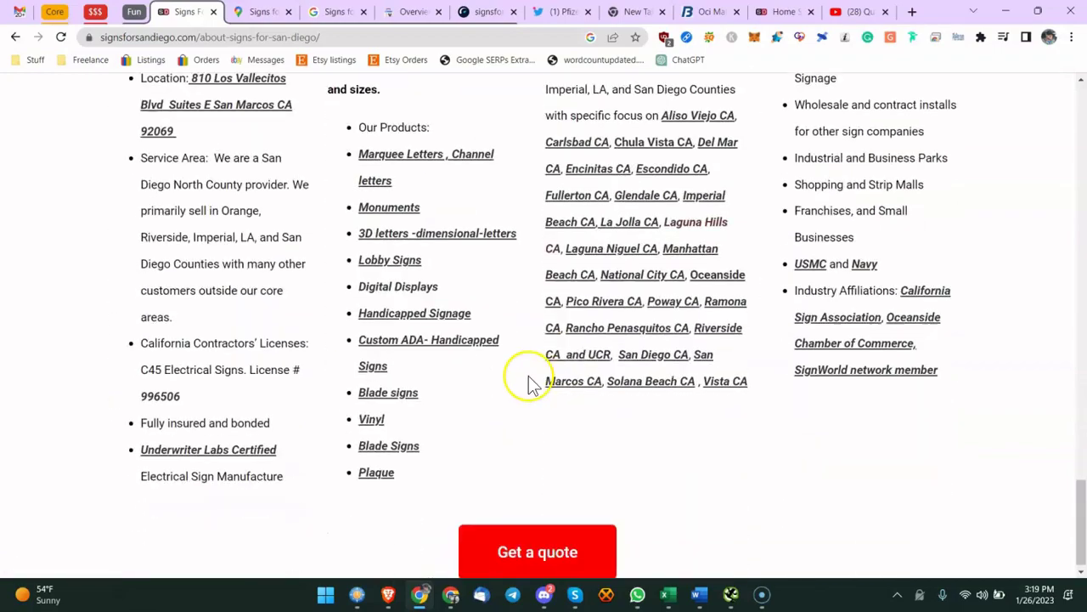
scroll(521, 380, up, 20)
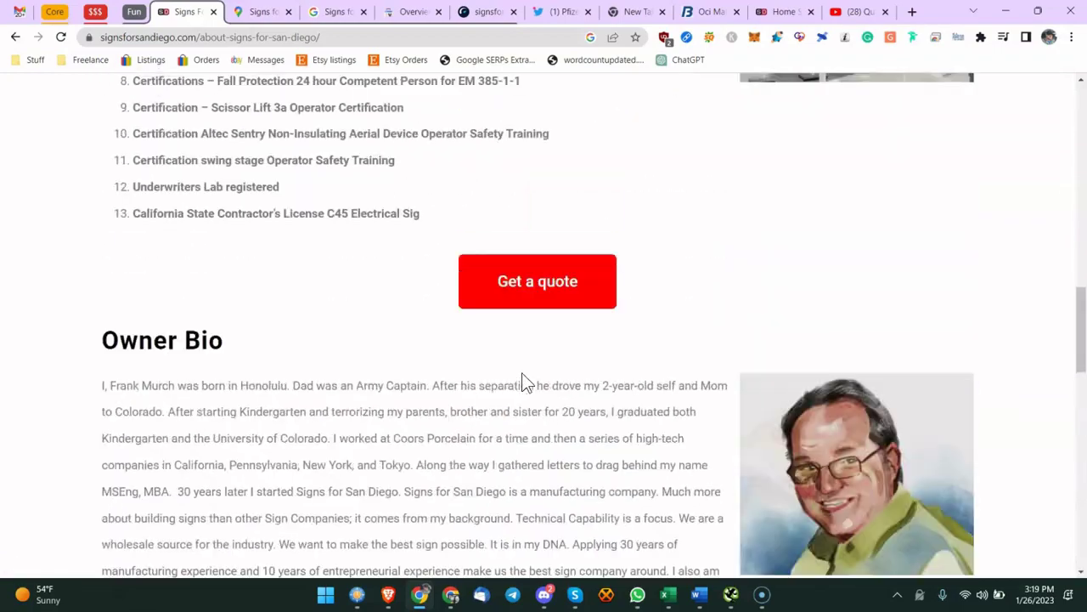
scroll(522, 380, up, 2)
Step: Open the website's home page and examine its client photos, service categories, certifications, Why Signs for San Diego text and customer testimonials
click(299, 220)
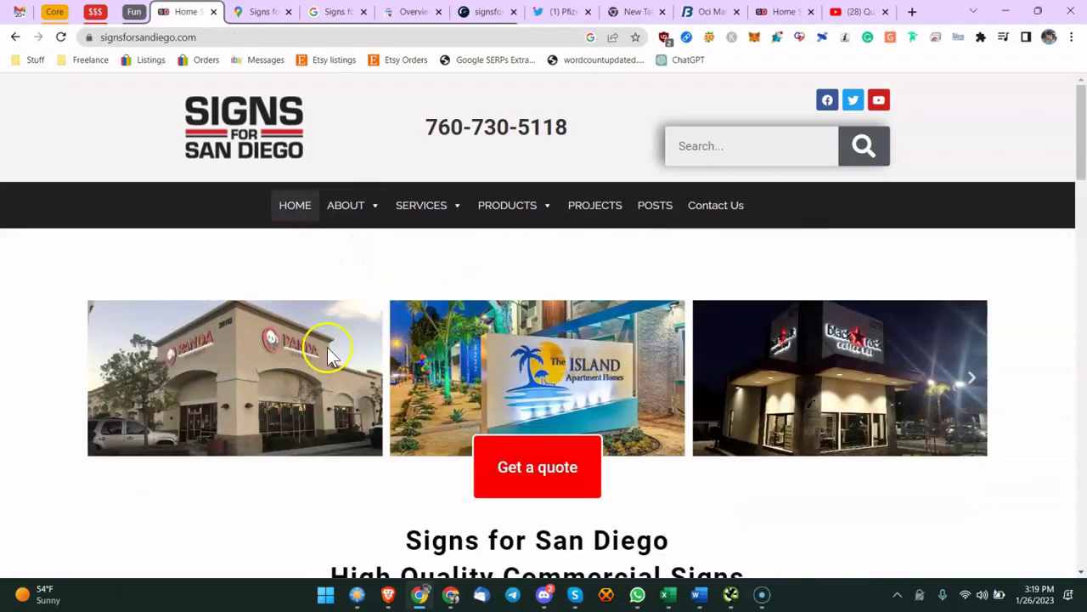
scroll(463, 365, down, 15)
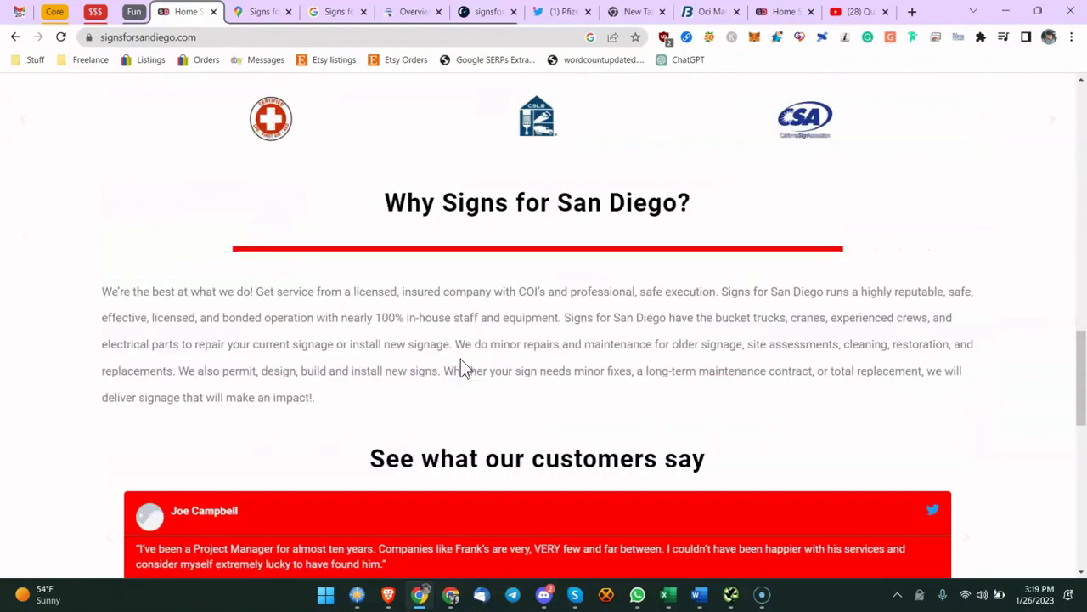
scroll(461, 359, up, 15)
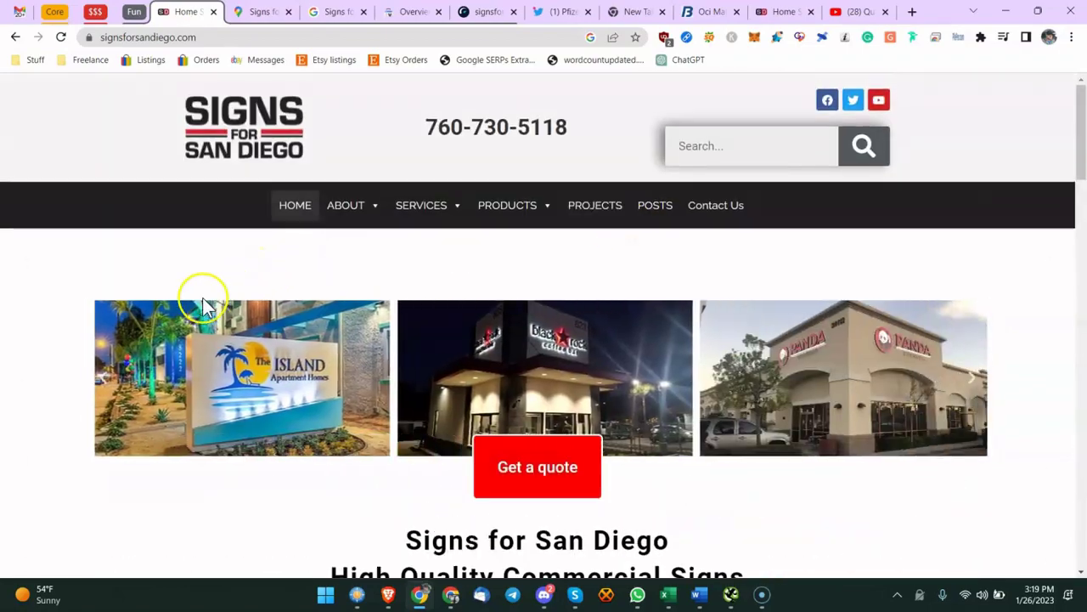
scroll(671, 360, down, 10)
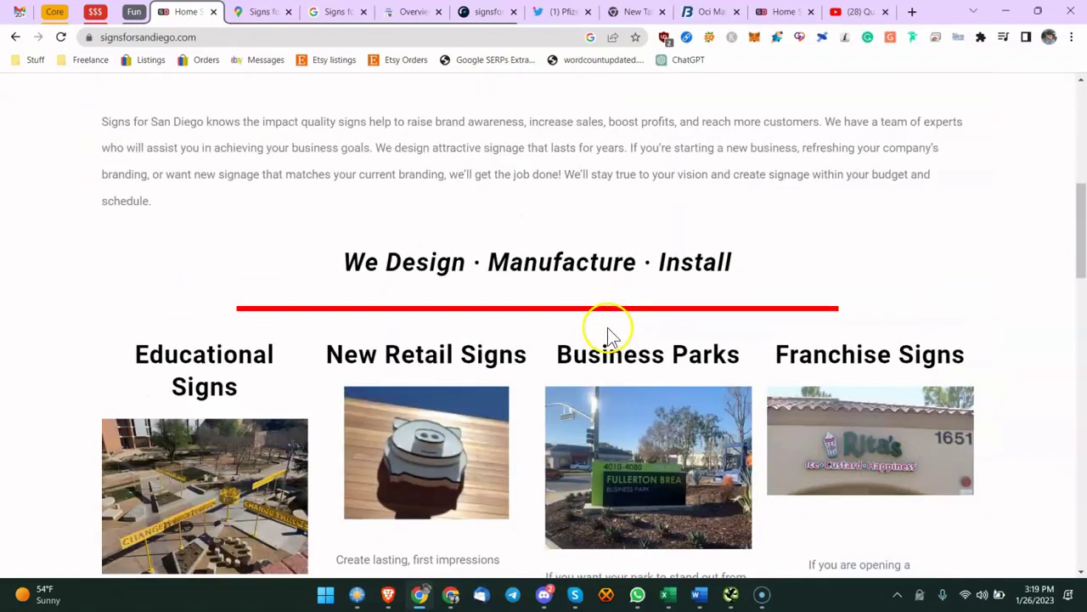
scroll(437, 271, down, 4)
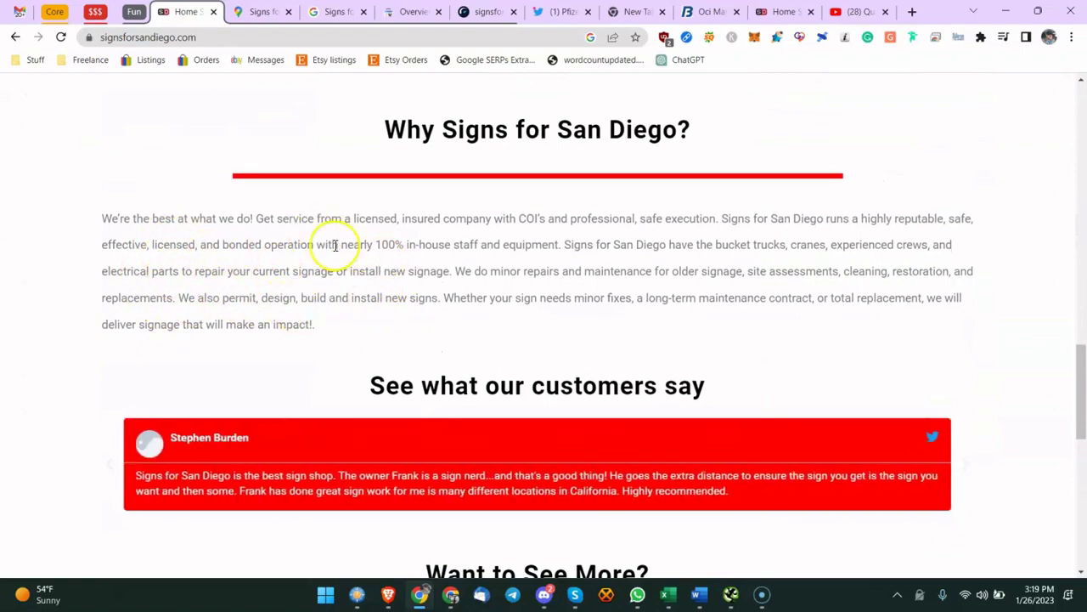
scroll(382, 289, up, 14)
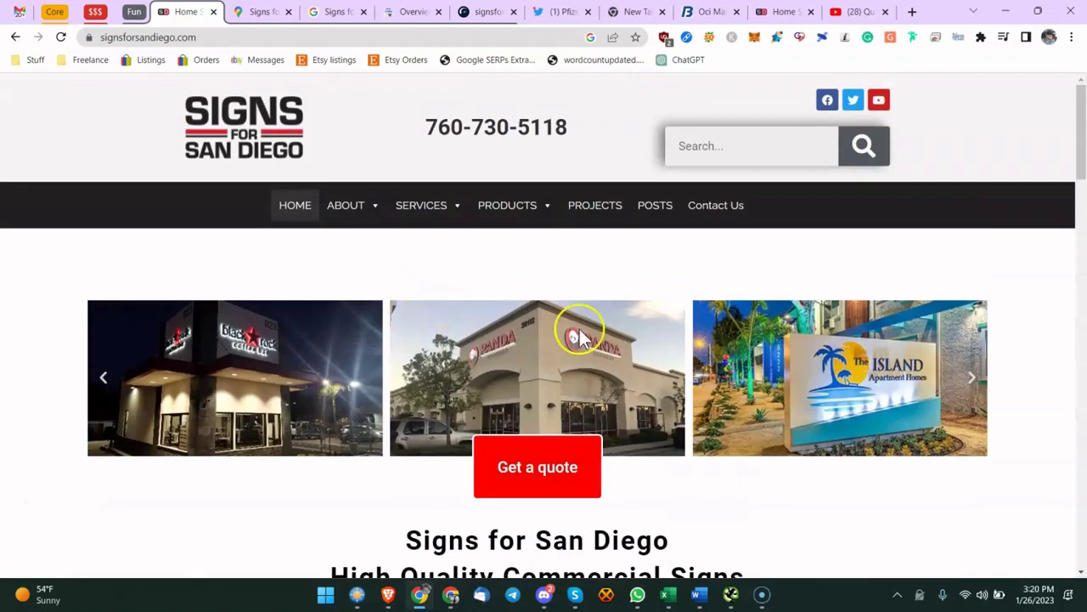
scroll(591, 348, down, 15)
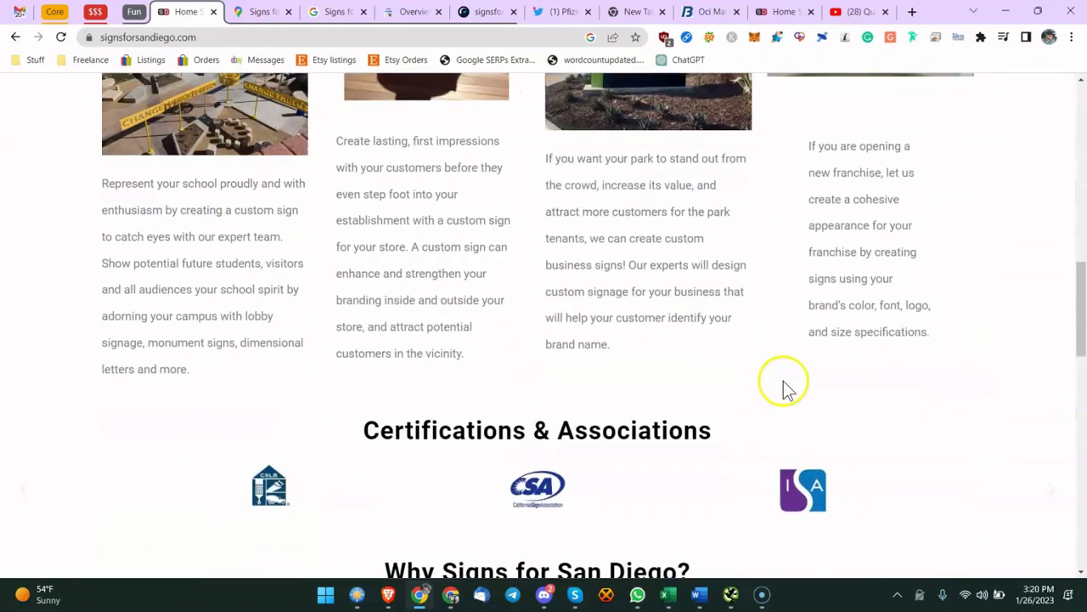
scroll(784, 381, down, 3)
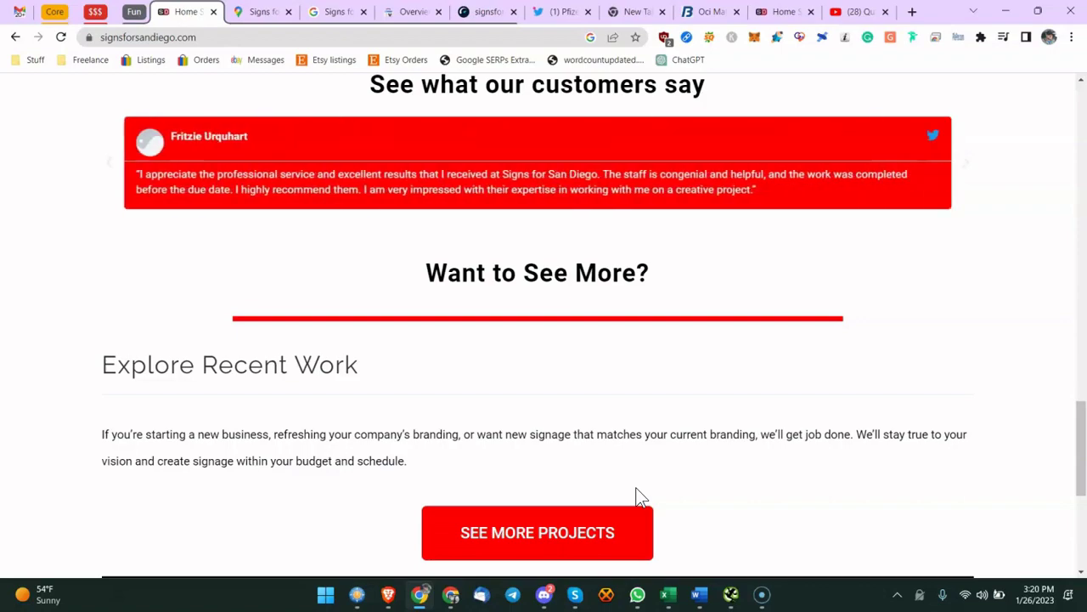
scroll(603, 335, down, 3)
scroll(603, 335, up, 15)
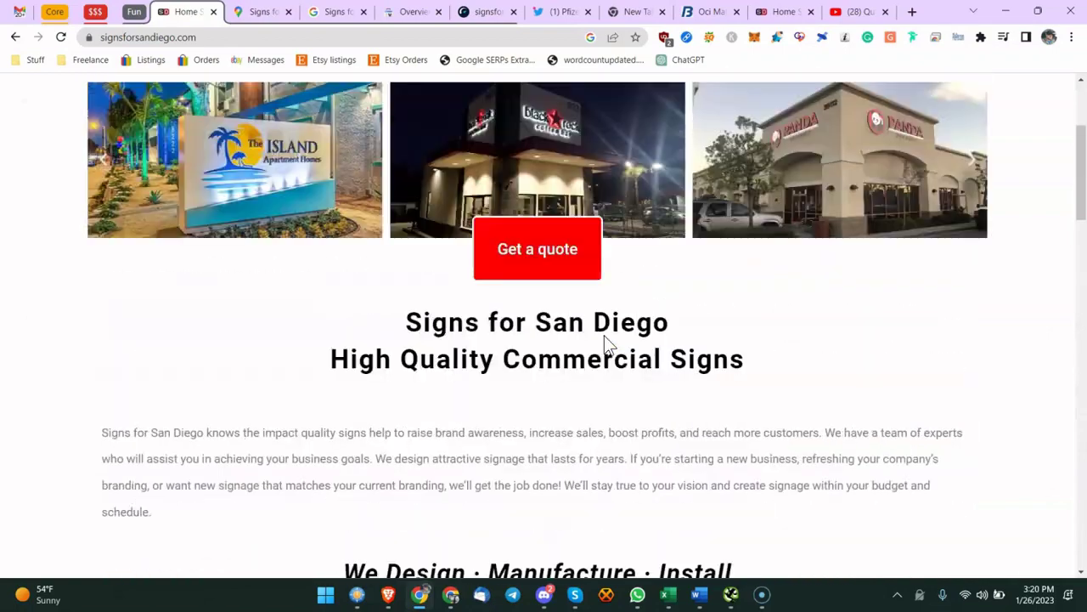
scroll(604, 336, up, 3)
Step: Inspect the pages listed under About, then the home page's headline and sign categories
mouse_move(372, 211)
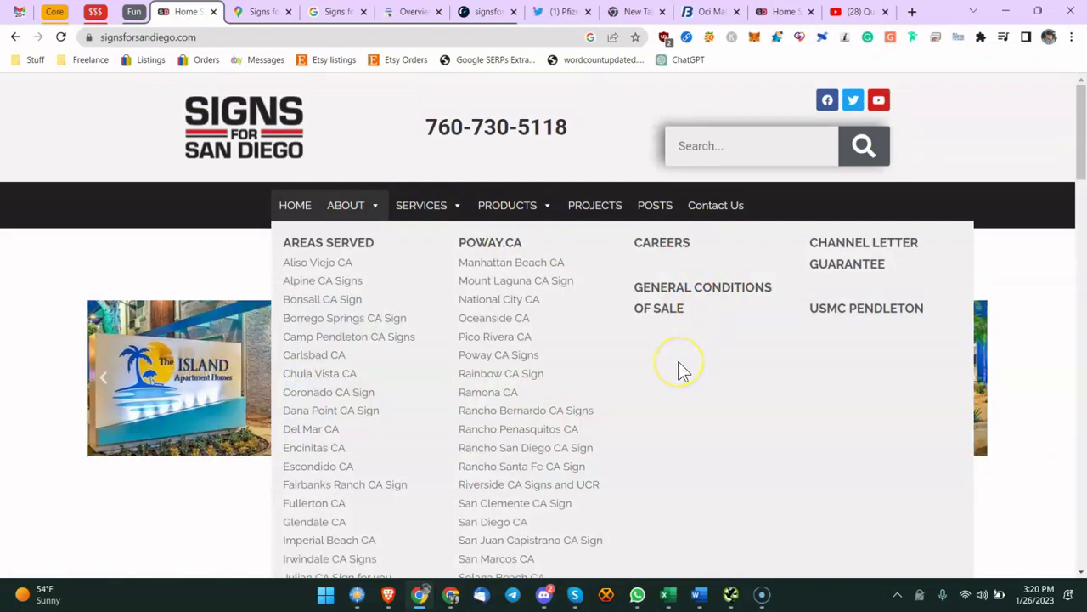
click(25, 405)
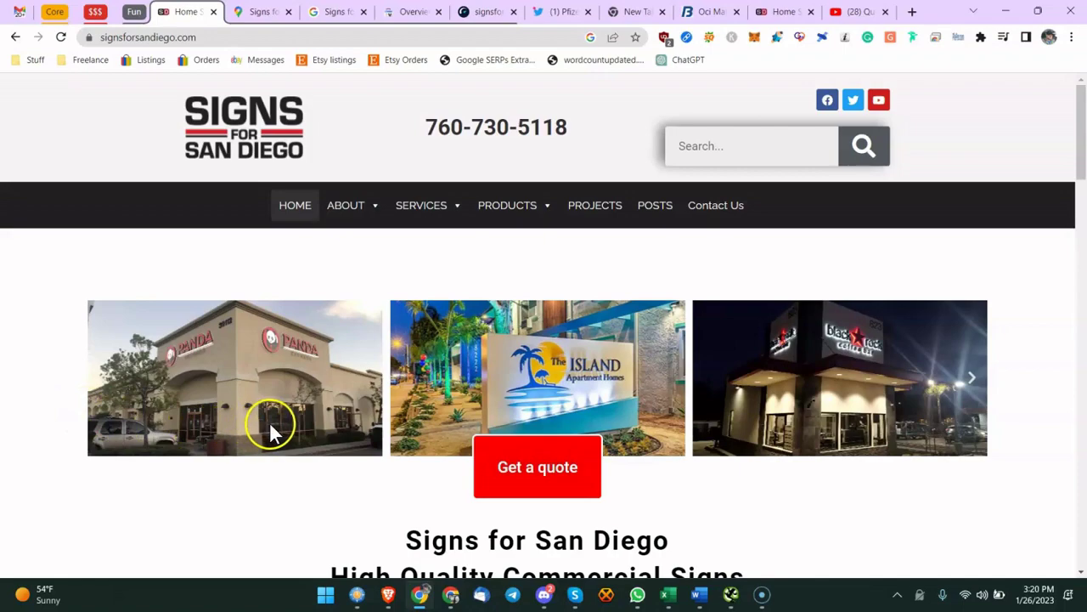
scroll(341, 430, down, 3)
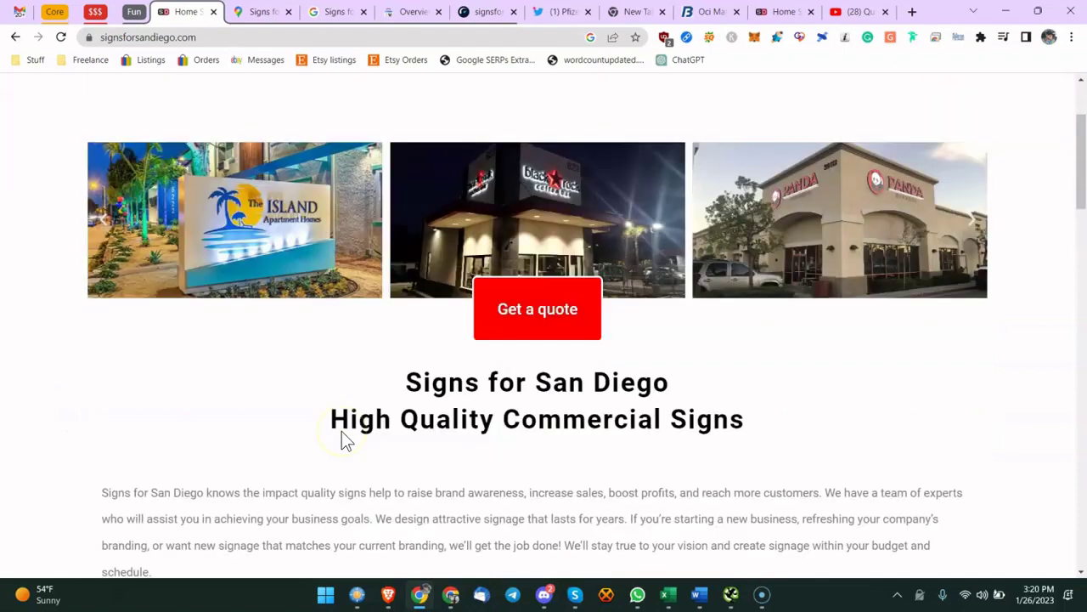
scroll(342, 431, down, 3)
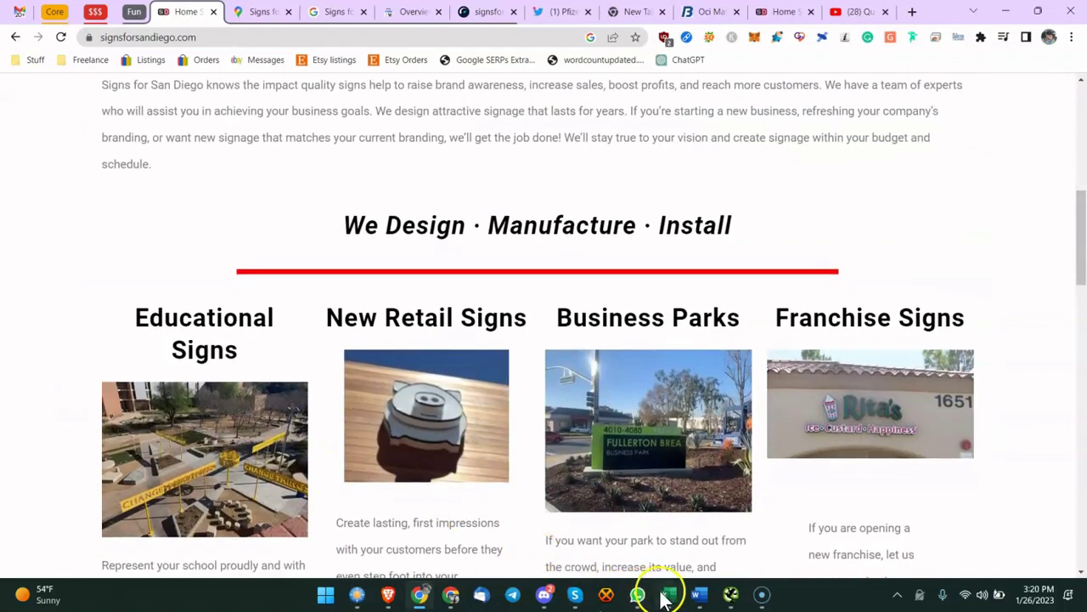
Step: Return to the audit workbook in Excel and review the case studies row with its mark and column D note
click(668, 595)
click(426, 330)
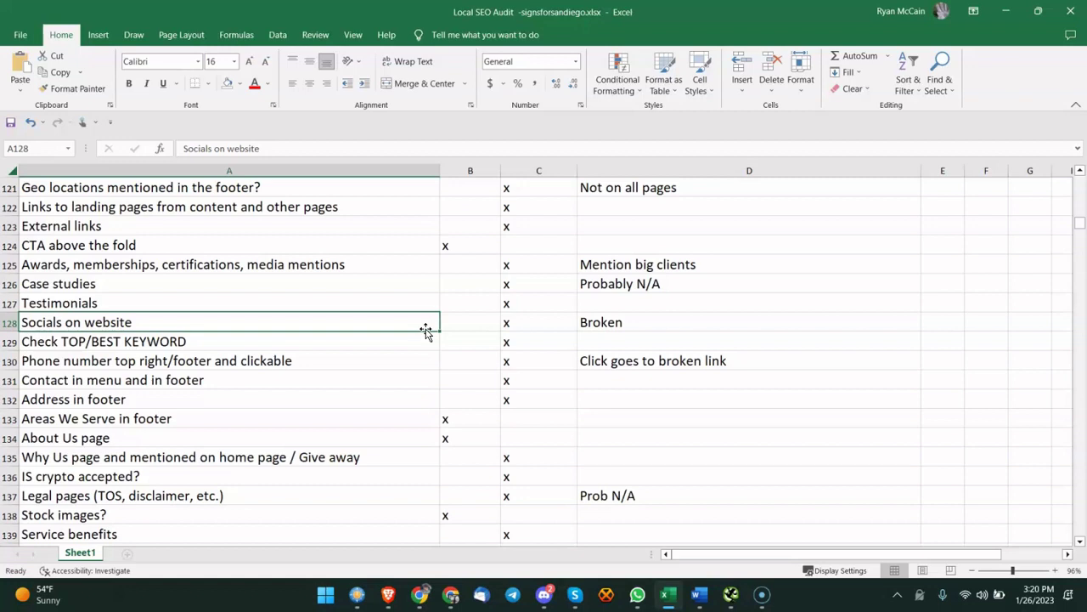
click(432, 283)
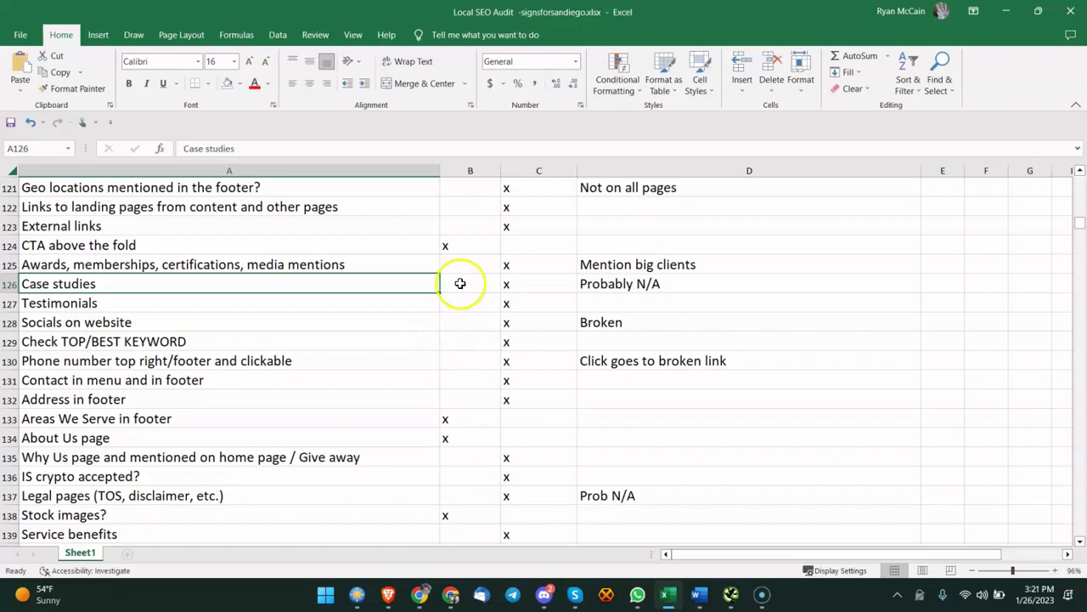
click(521, 285)
click(612, 283)
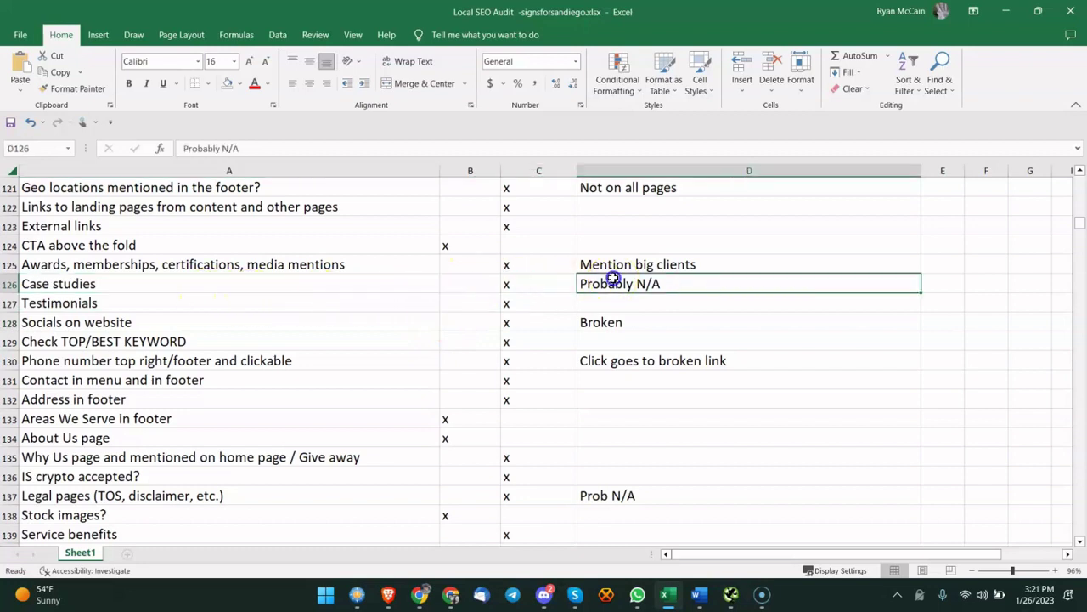
Step: Review the audit rows for testimonials, socials on website, TOP/BEST KEYWORD and the clickable phone number
click(191, 301)
click(176, 324)
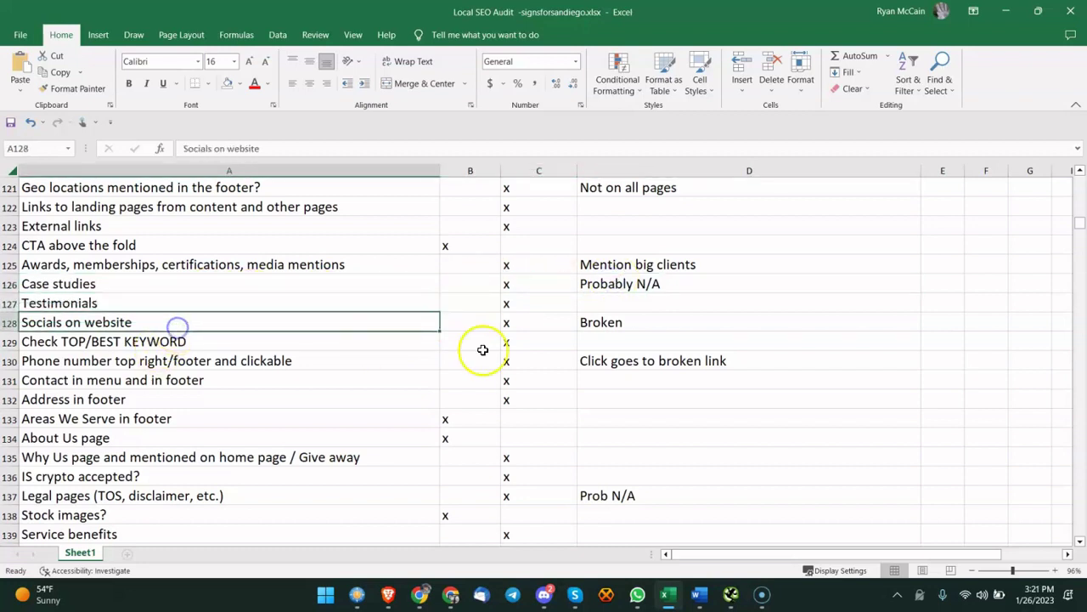
click(587, 326)
click(304, 341)
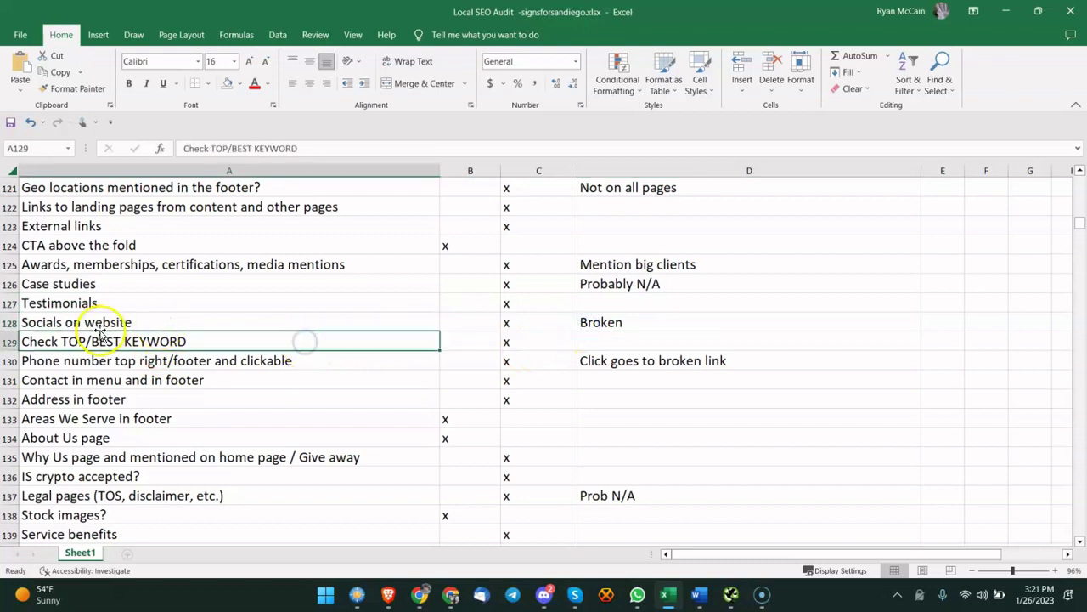
click(281, 360)
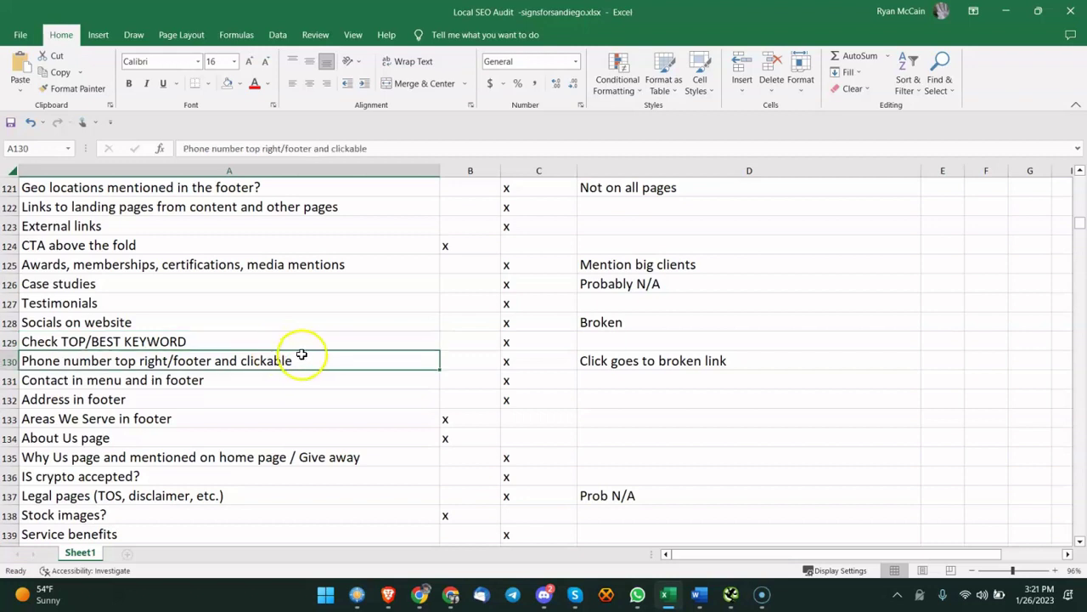
Step: Review the audit rows for contact in menu and footer, address in footer and Areas We Serve, including their marks
click(265, 387)
scroll(261, 390, down, 1)
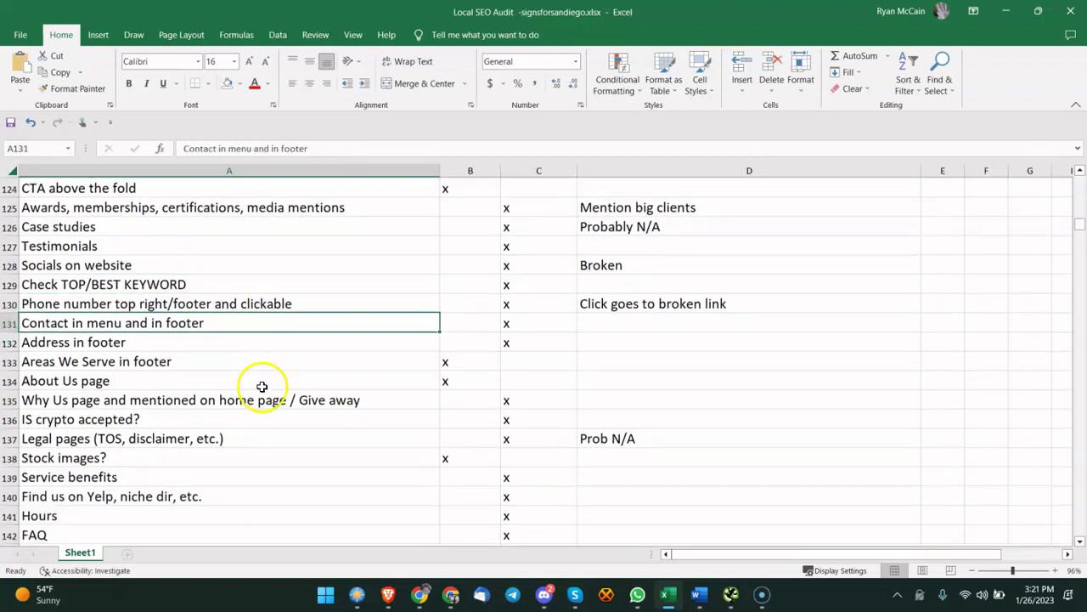
click(544, 322)
click(204, 343)
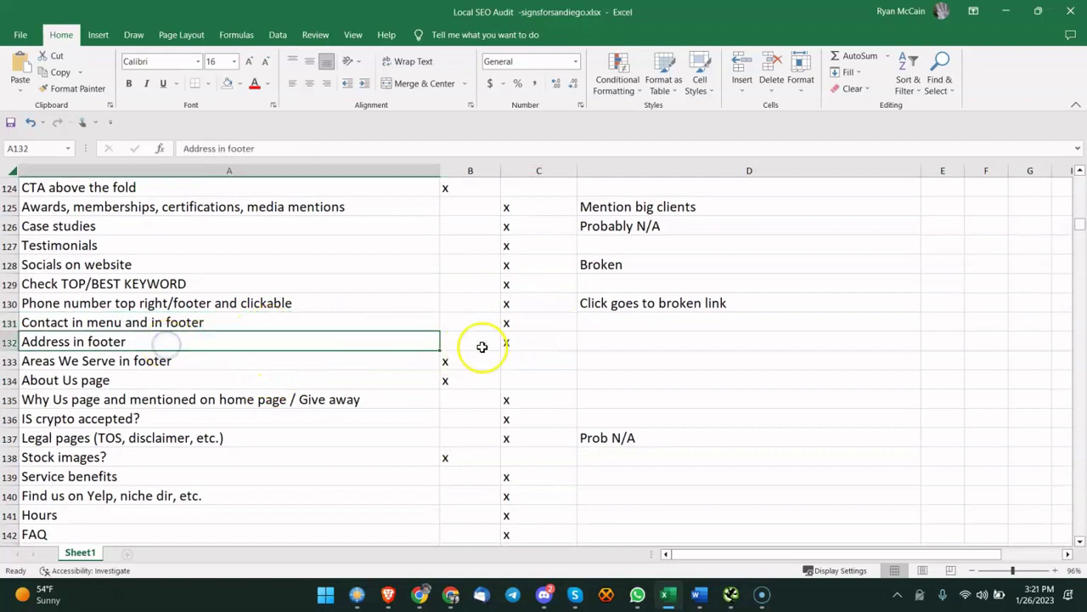
click(171, 363)
click(450, 364)
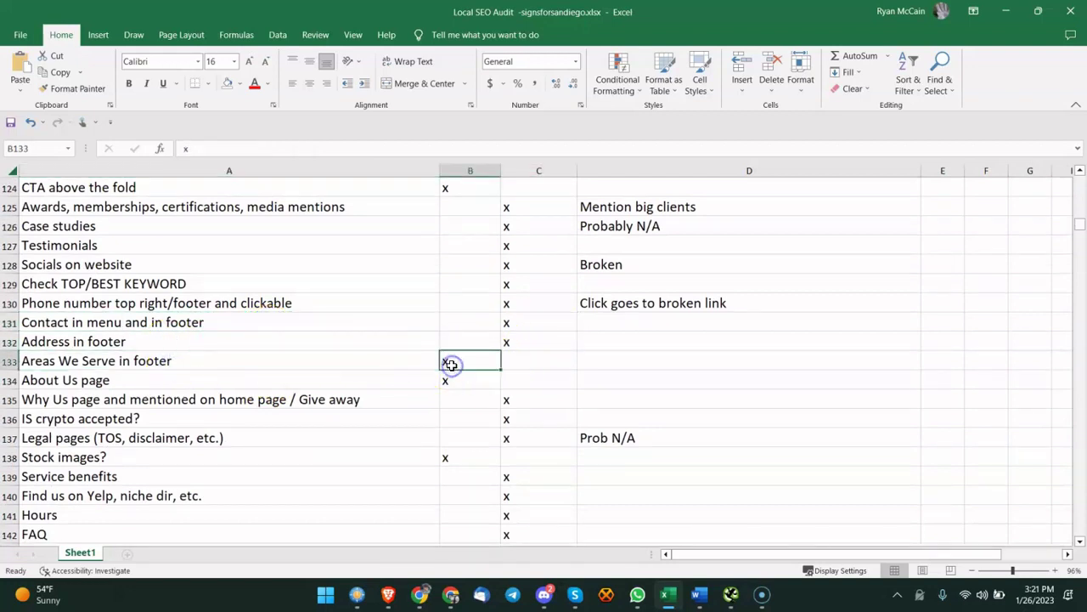
Step: Review the audit rows from About Us page and Why Us page through stock images, ending on the crypto acceptance row
click(270, 384)
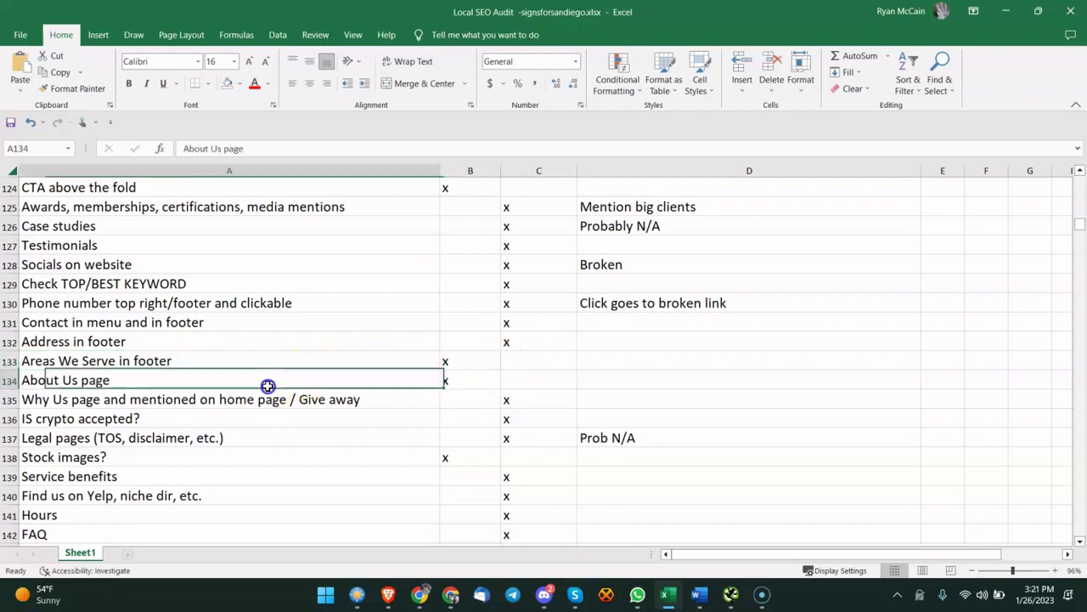
click(443, 381)
click(134, 401)
scroll(138, 393, down, 3)
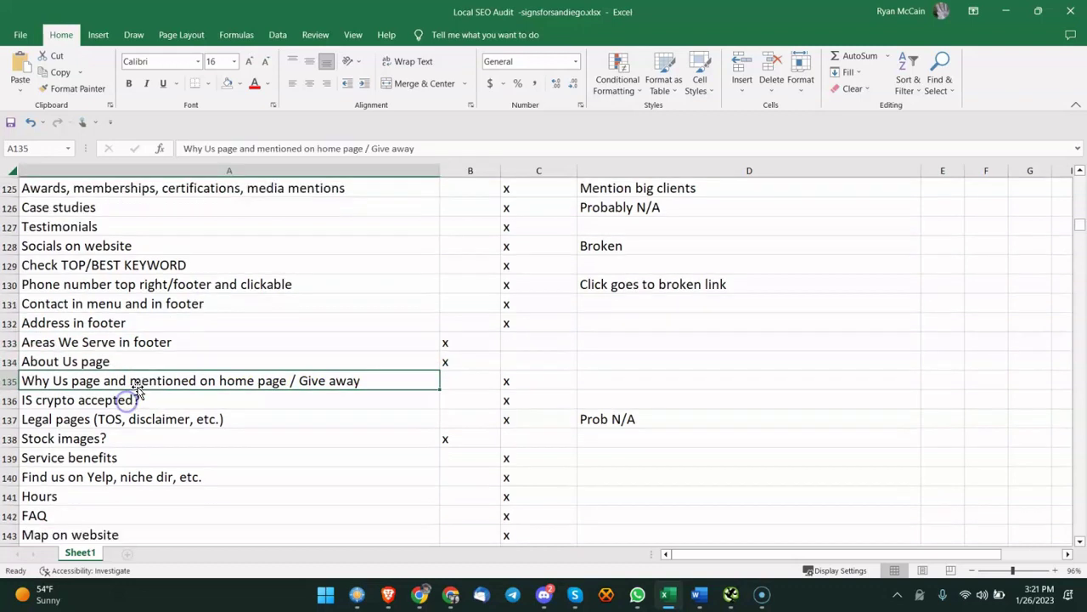
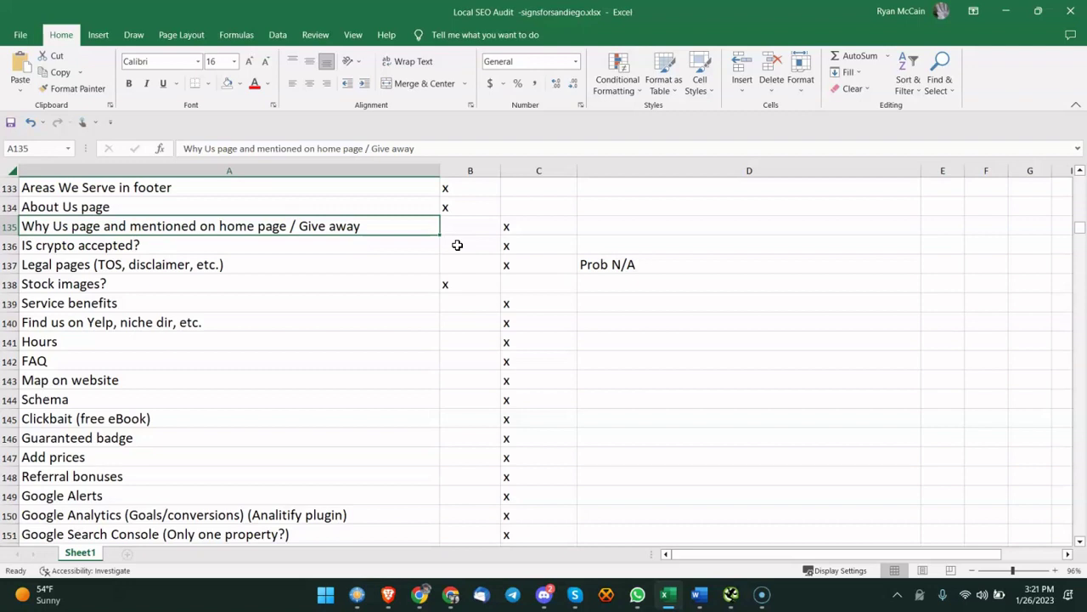
click(414, 245)
click(366, 263)
click(345, 283)
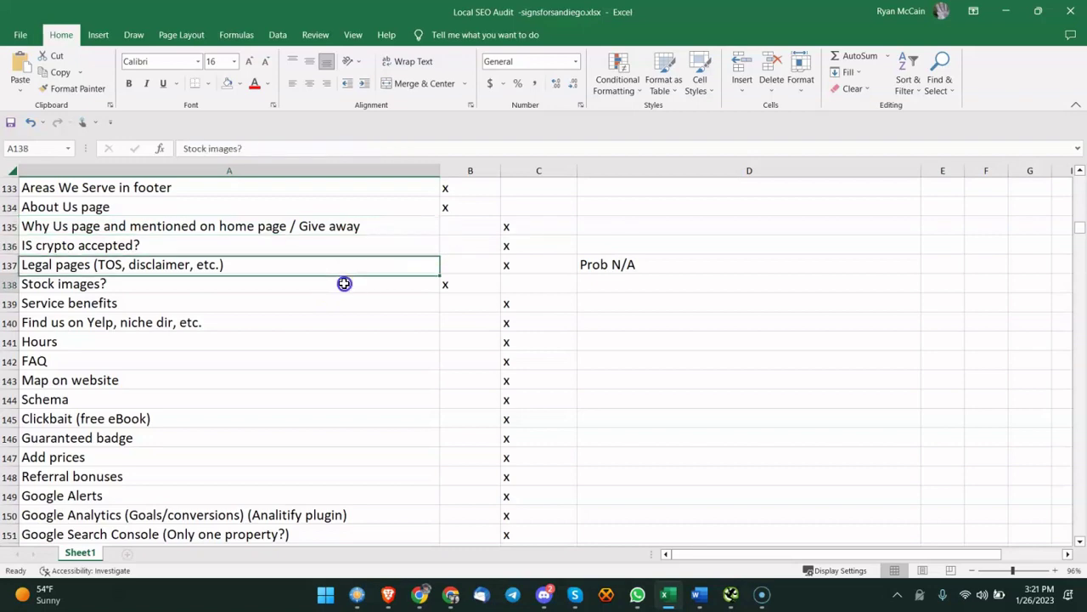
click(319, 250)
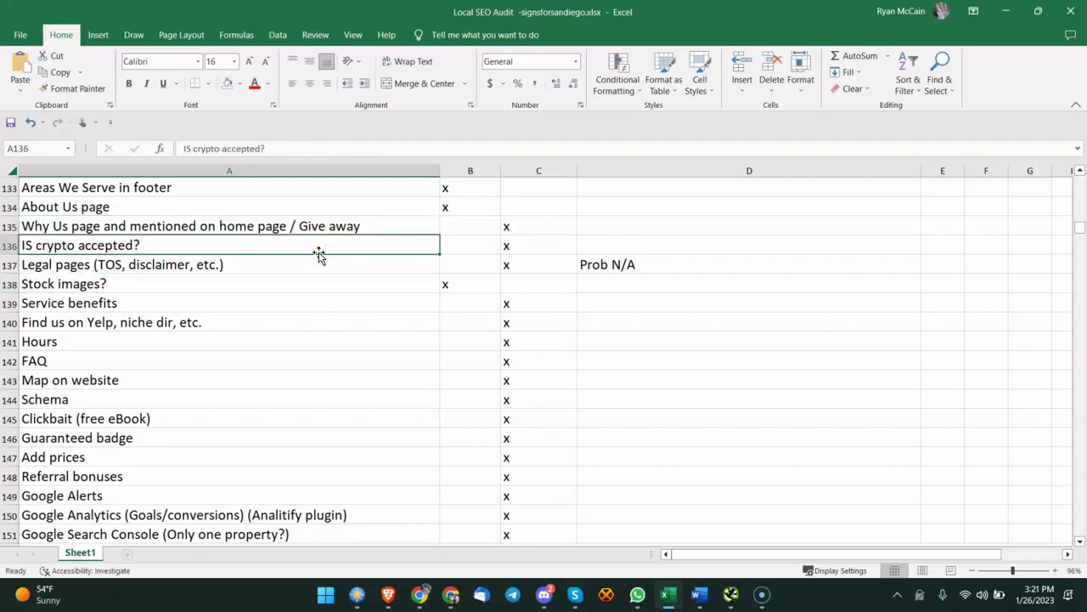
Step: Switch to Chrome, open norzer.me in an incognito window and highlight its crypto-friendly and crypto discount wording
click(419, 592)
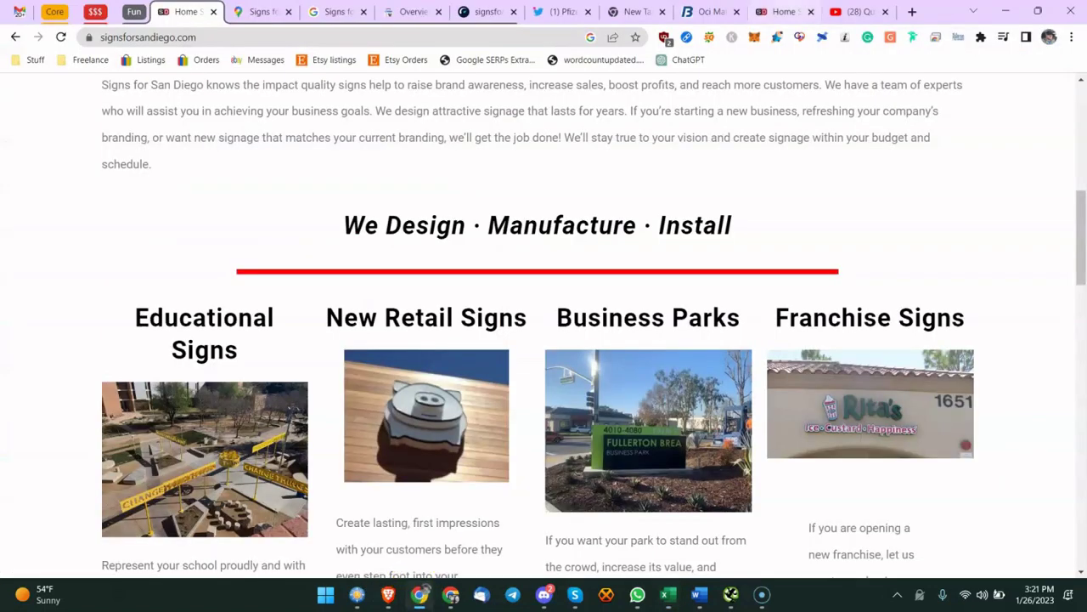
click(1070, 36)
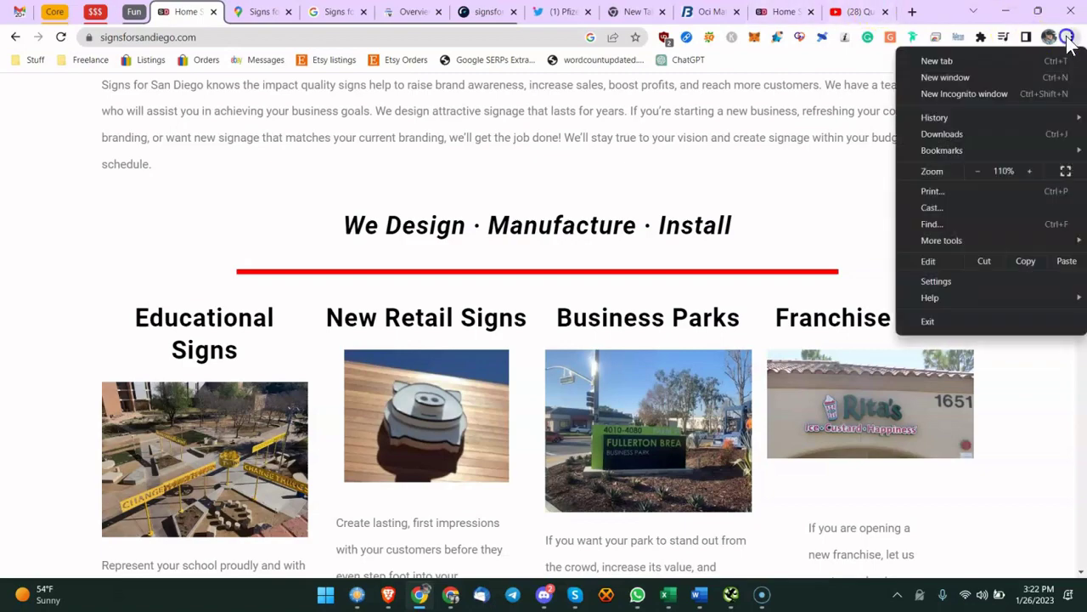
click(1054, 92)
text(norzer.me)
key(Return)
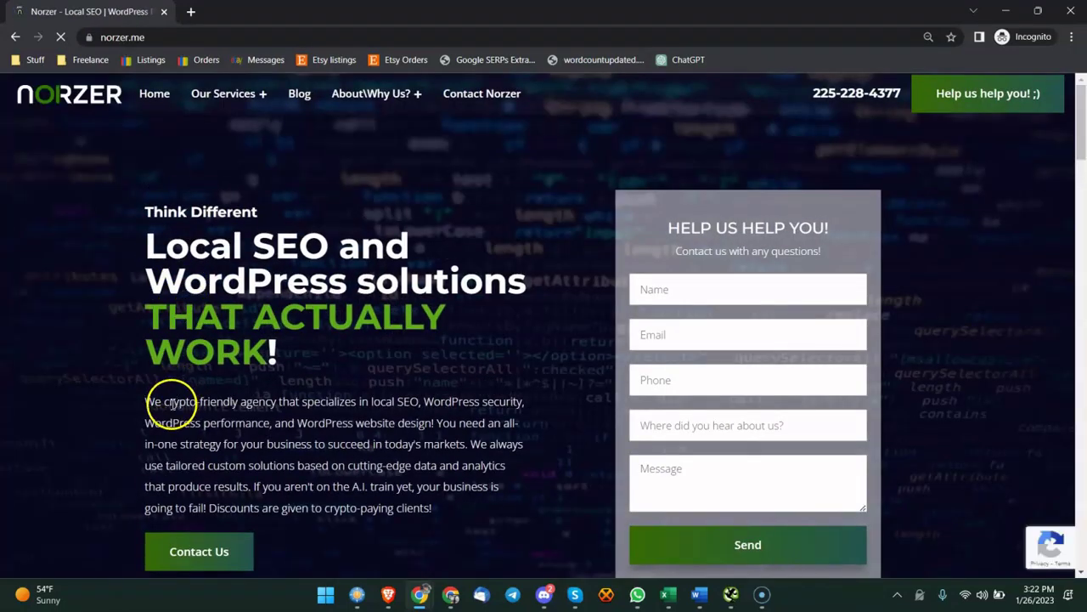
drag(164, 402, 252, 405)
drag(214, 510, 380, 514)
scroll(417, 382, down, 3)
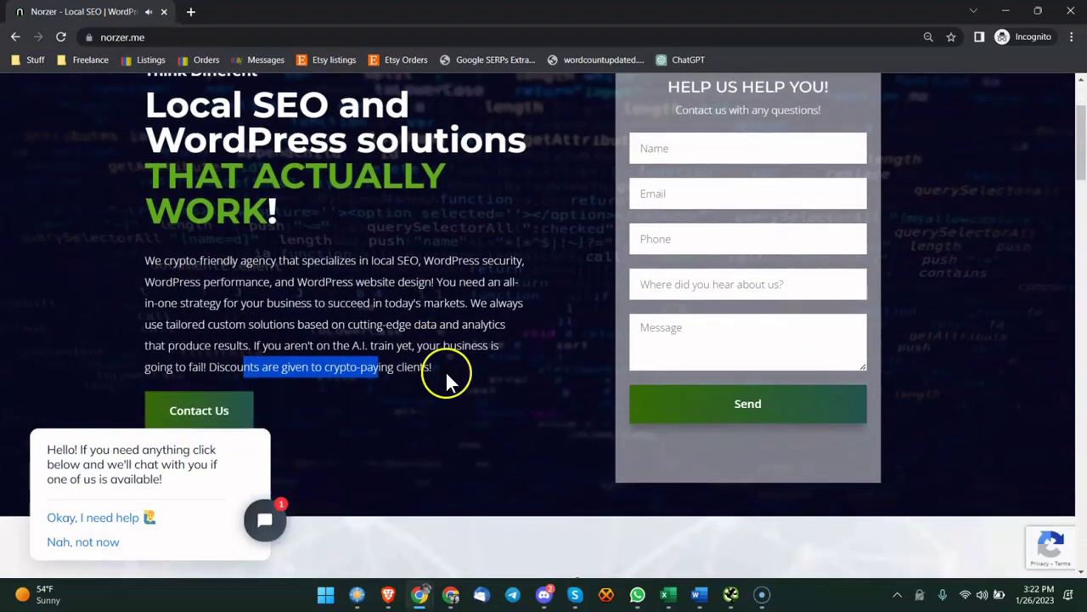
Step: Search Google for "sign company that accepts crytop" and look through the results
click(472, 39)
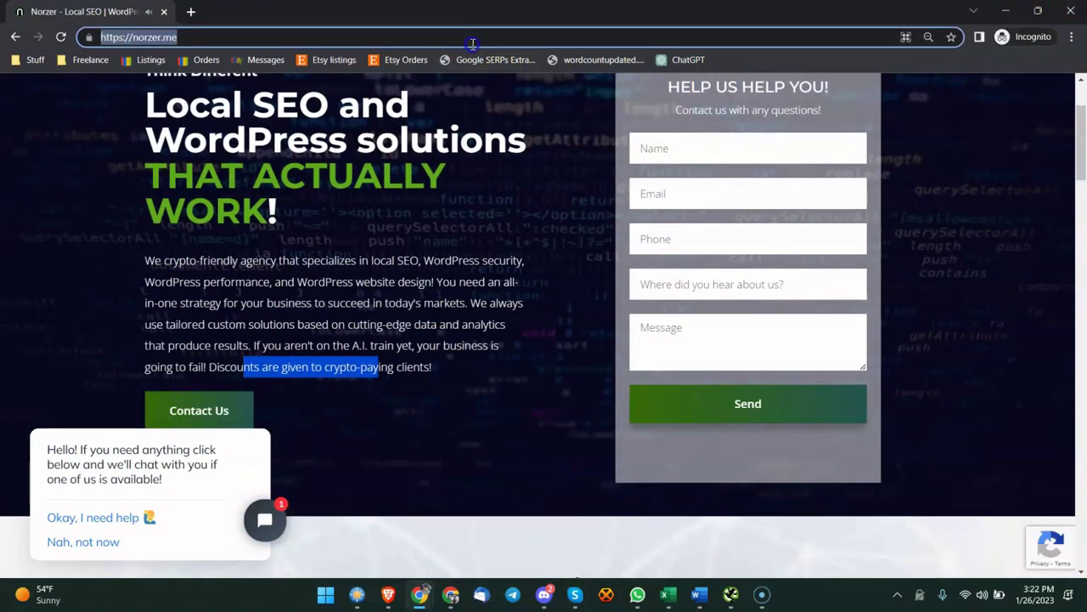
text(crypto)
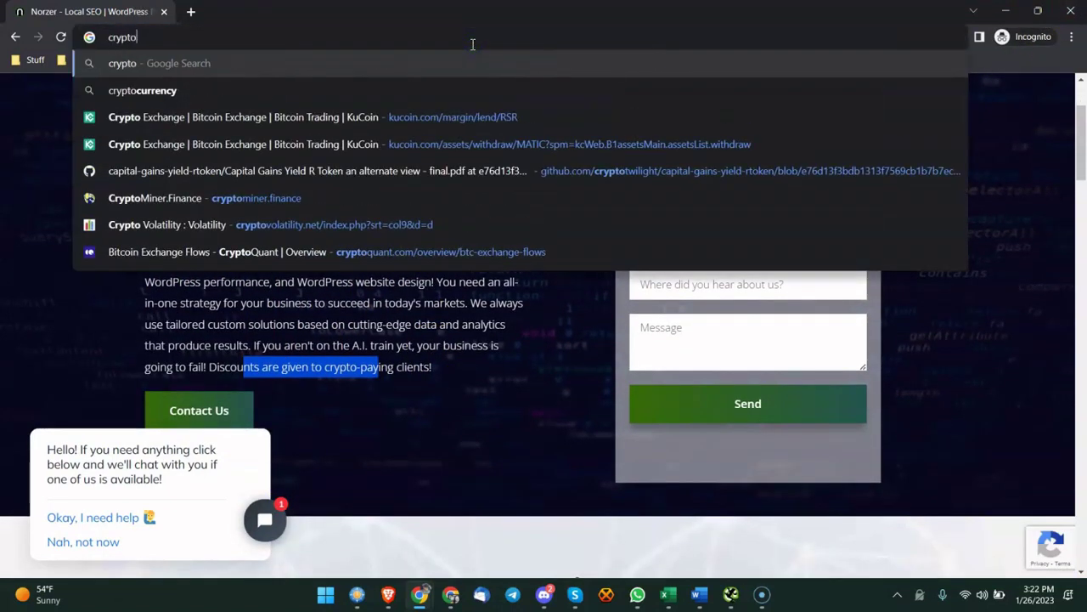
key(ctrl+a)
text(sign company )
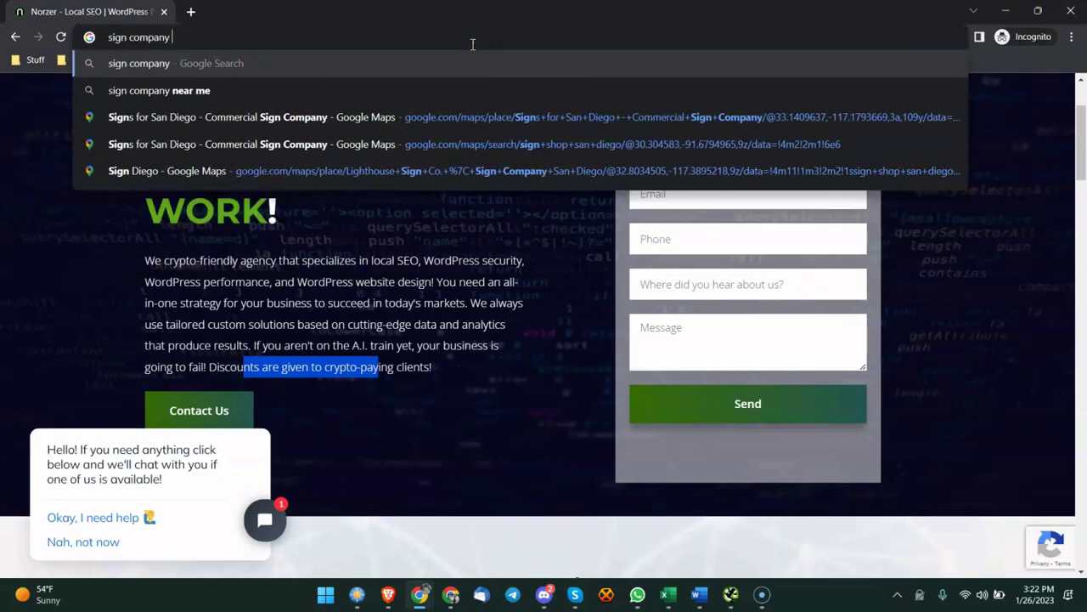
text(that accepts crytop)
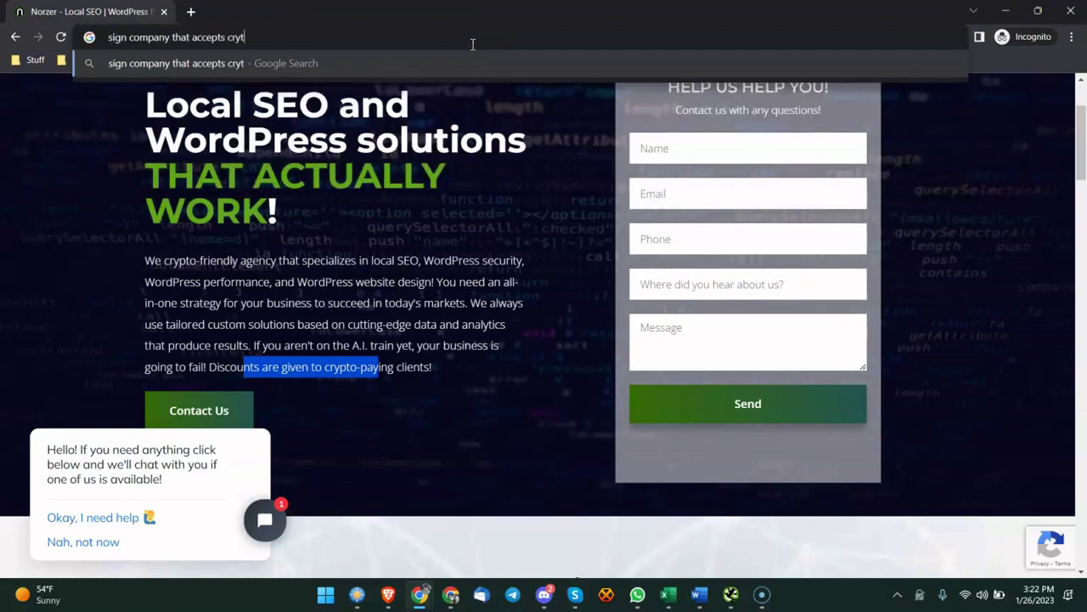
key(Return)
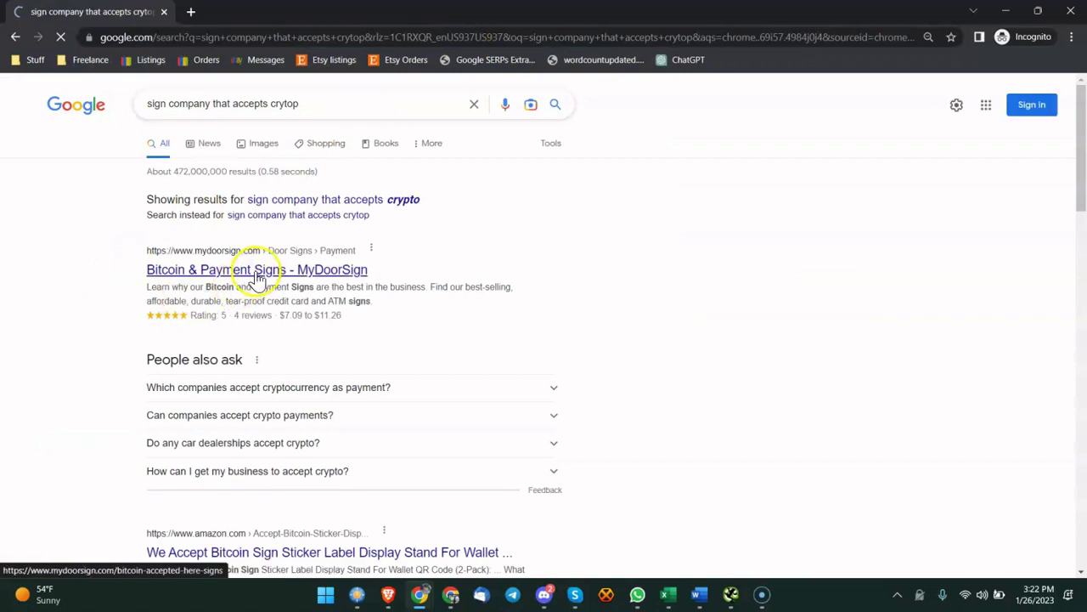
scroll(232, 285, down, 4)
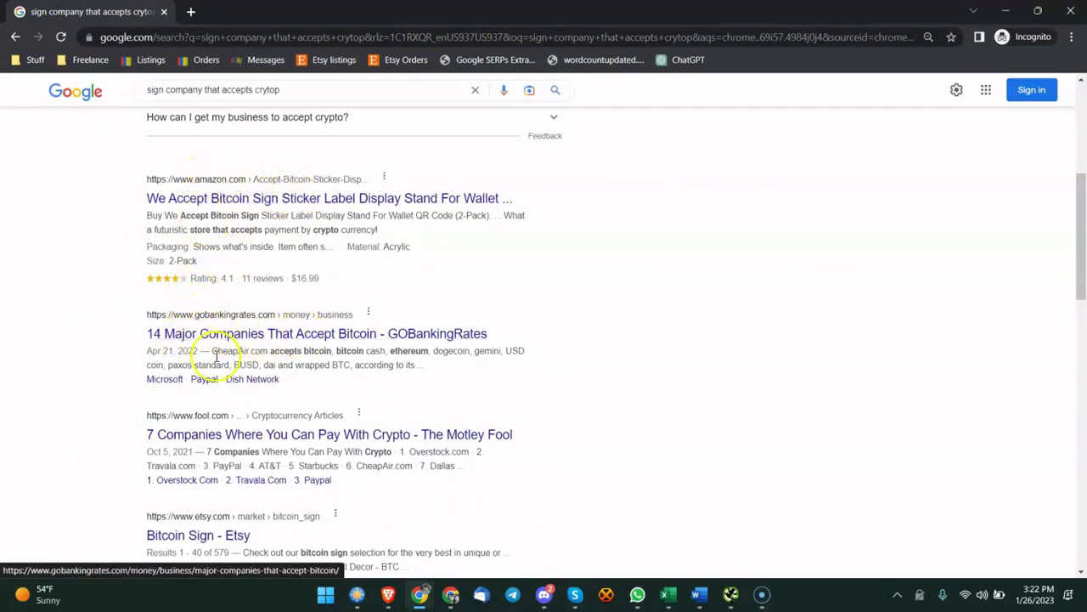
Step: Close the incognito window and examine the Signs for San Diego home page's sign categories and certifications
click(1064, 12)
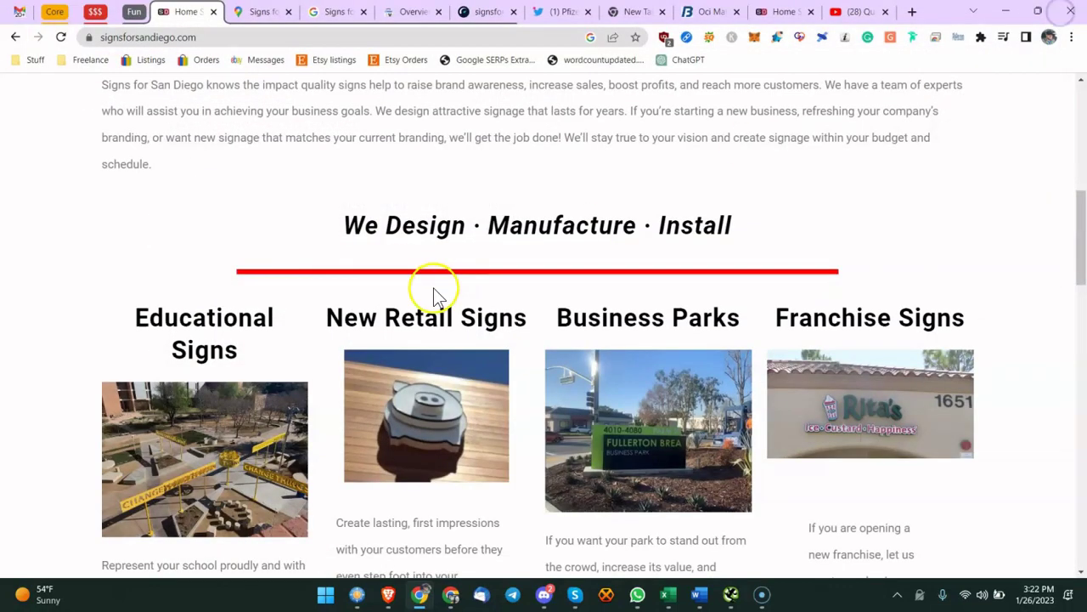
scroll(429, 280, down, 2)
scroll(425, 267, down, 2)
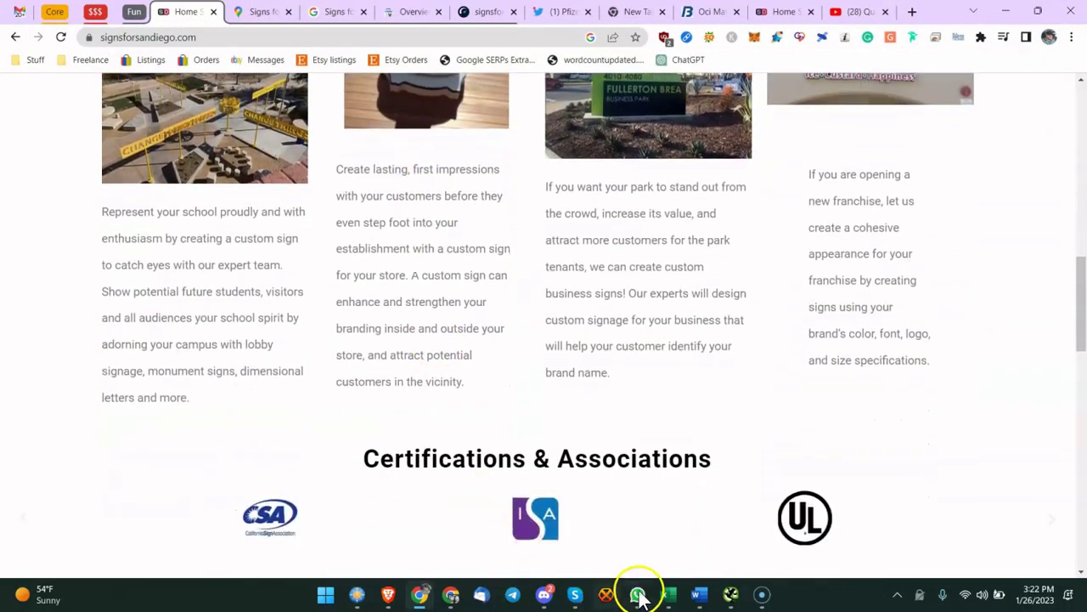
Step: Return to the audit workbook in Excel and review the legal pages and stock images rows
click(666, 594)
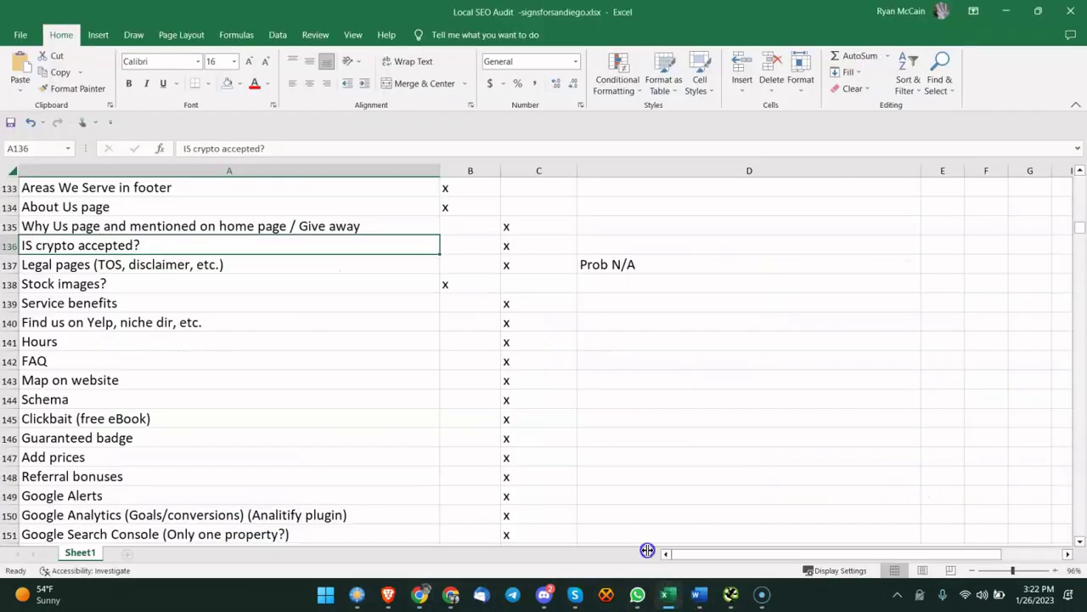
click(270, 326)
click(230, 262)
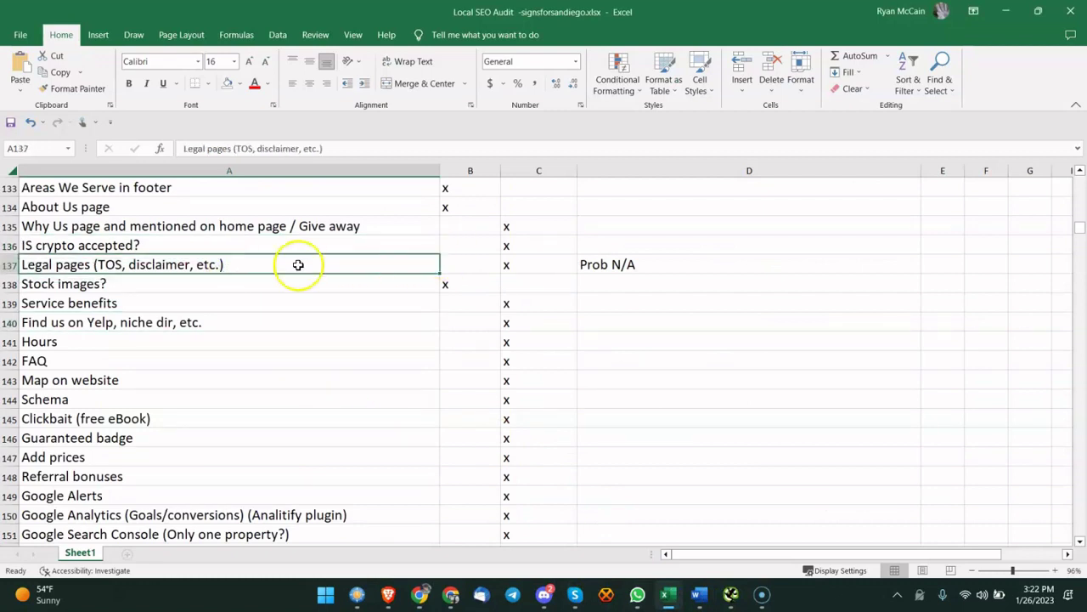
click(160, 294)
click(223, 282)
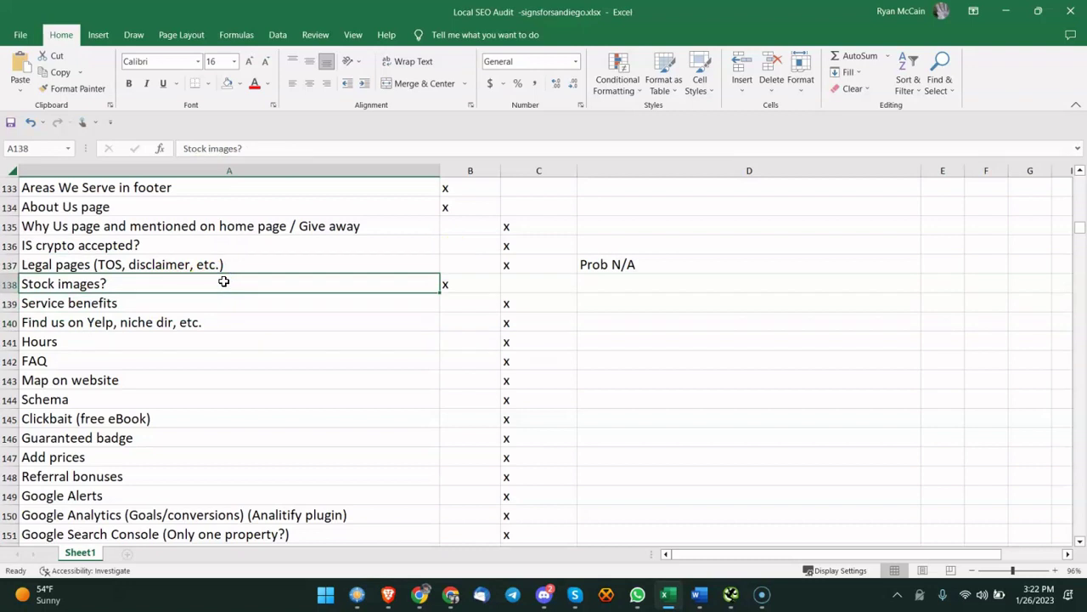
Step: Review the audit rows for service benefits, Yelp and niche directories, hours and FAQ
click(219, 299)
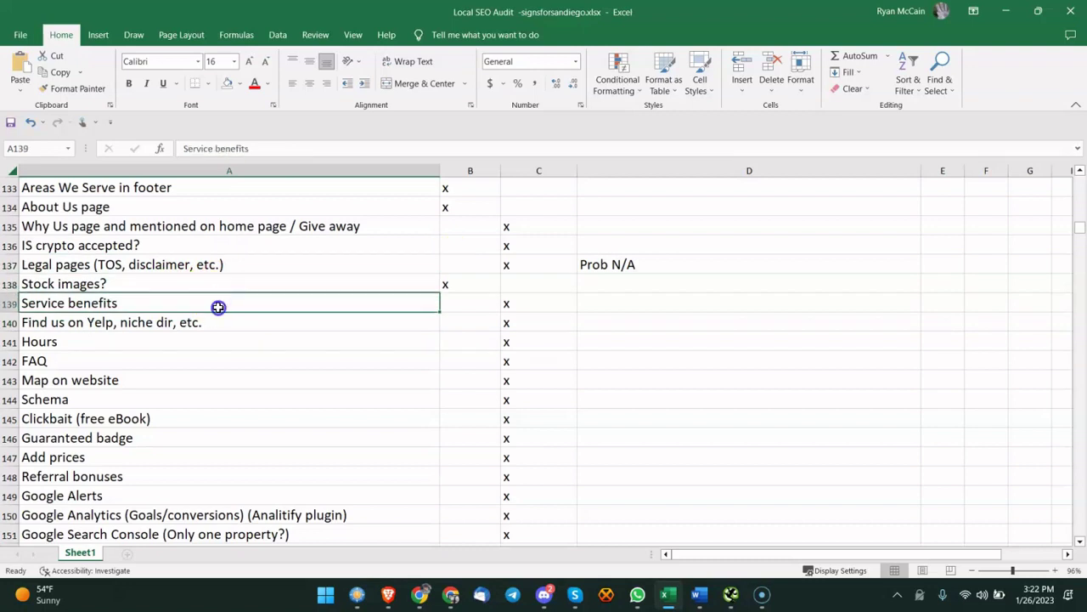
click(211, 320)
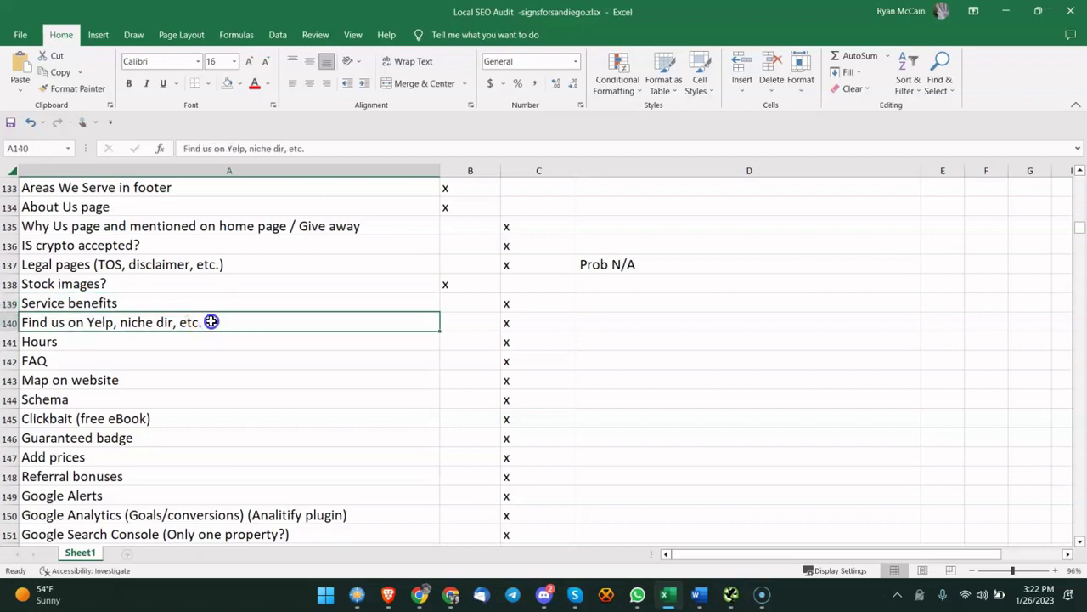
click(203, 358)
click(221, 326)
click(199, 339)
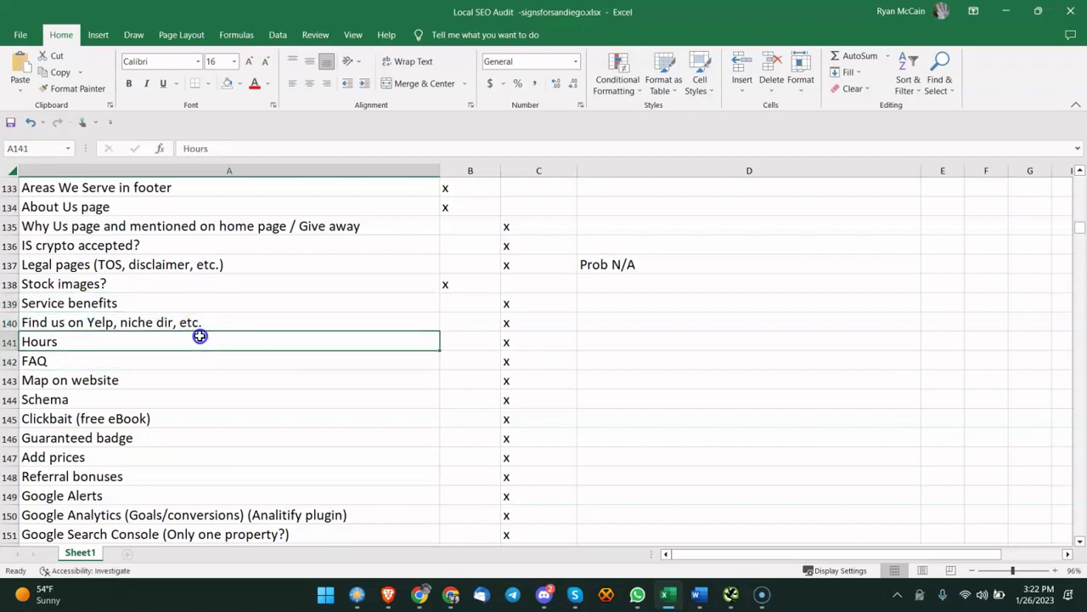
click(191, 358)
Step: Review the audit rows from map on website and schema through clickbait and prices, ending on the guaranteed badge row
scroll(190, 357, down, 1)
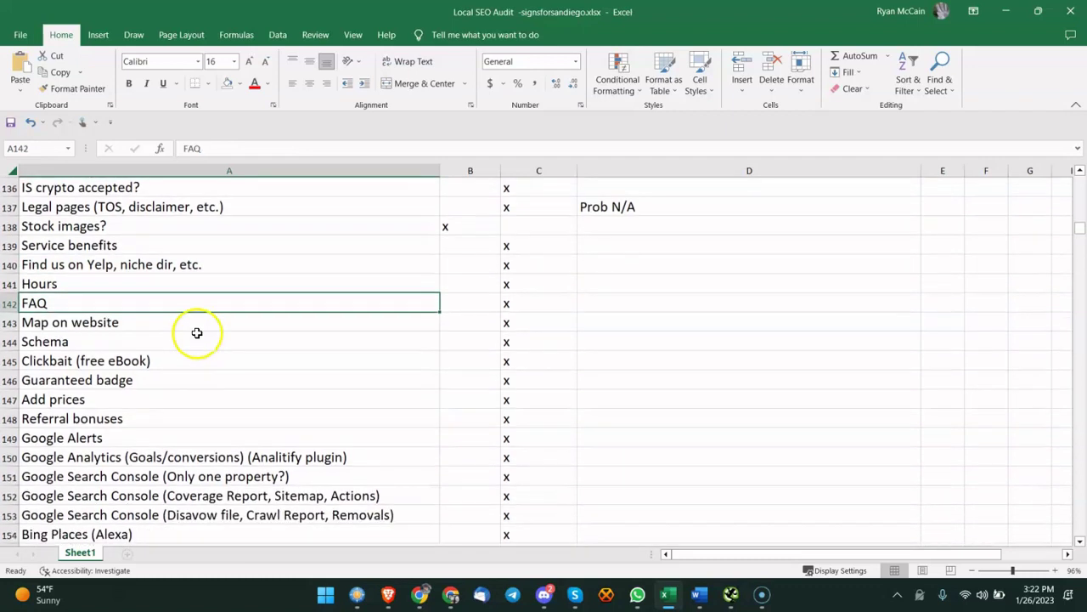
click(196, 332)
click(193, 338)
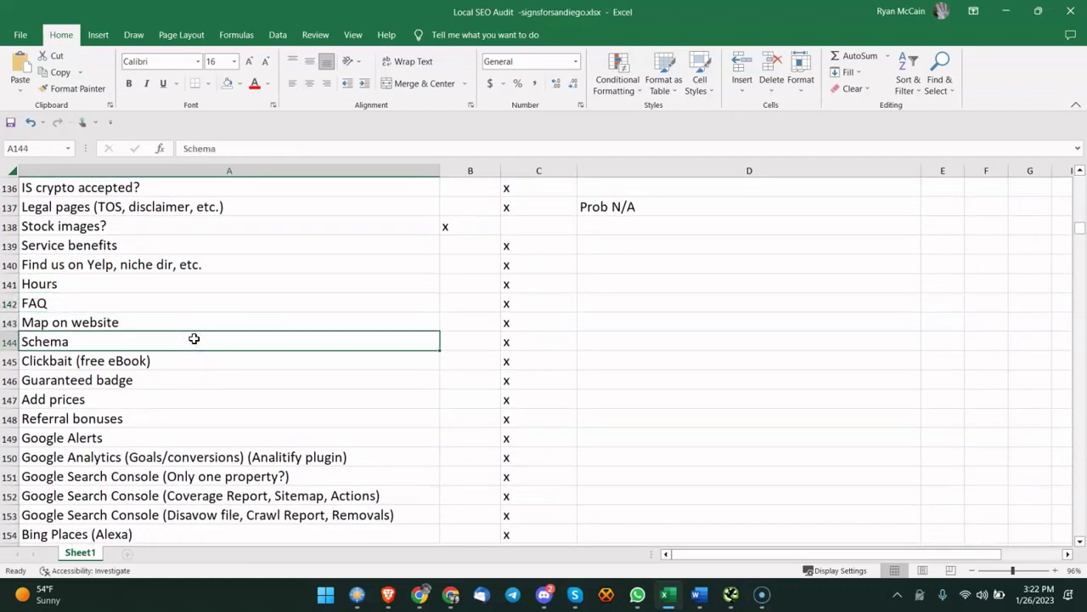
click(206, 368)
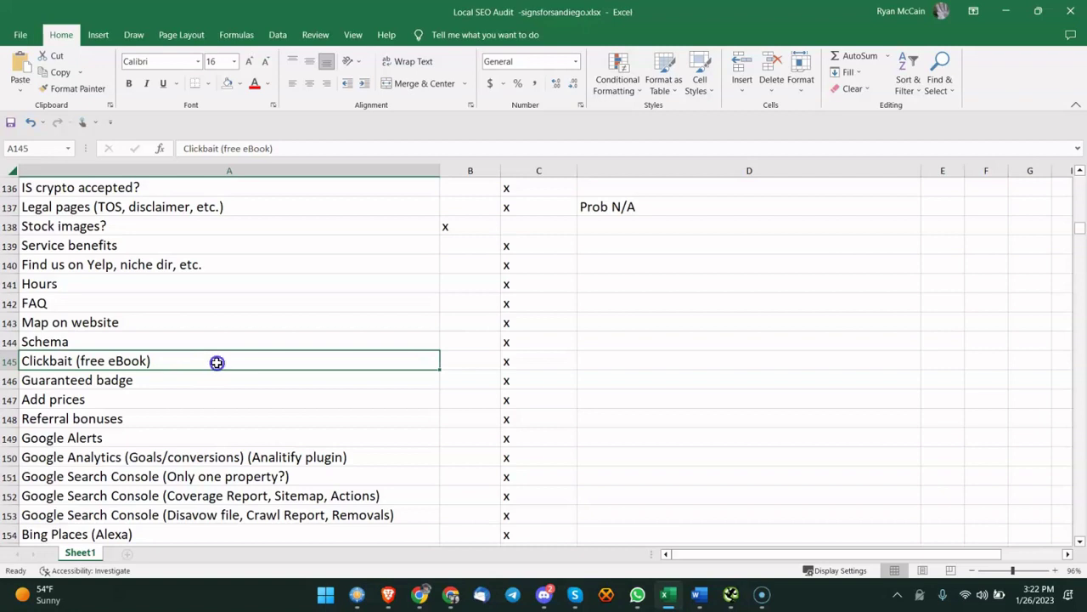
click(204, 397)
click(215, 379)
click(230, 364)
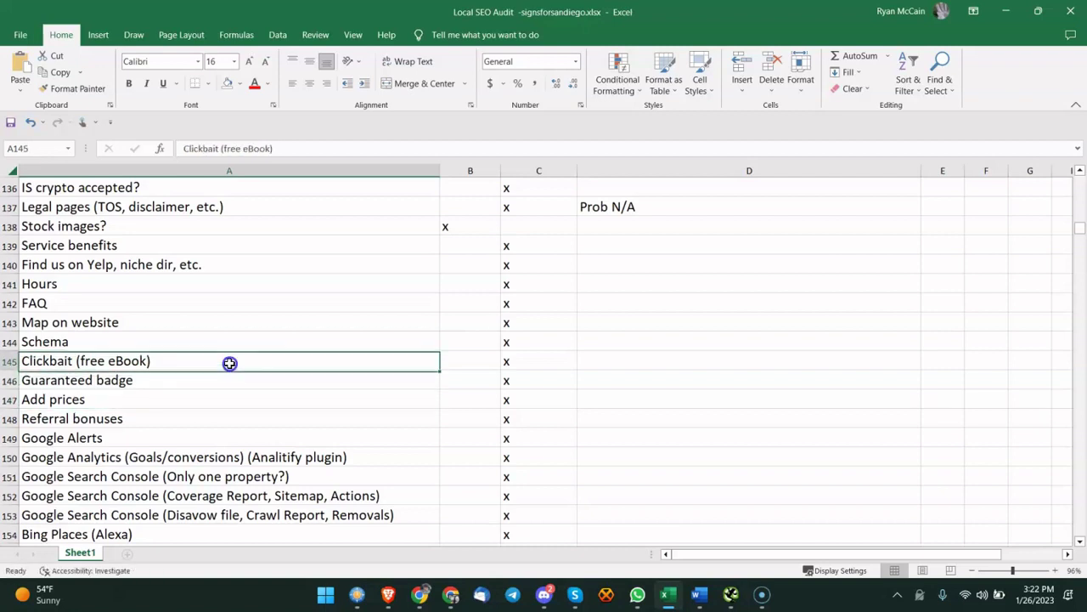
scroll(230, 363, down, 1)
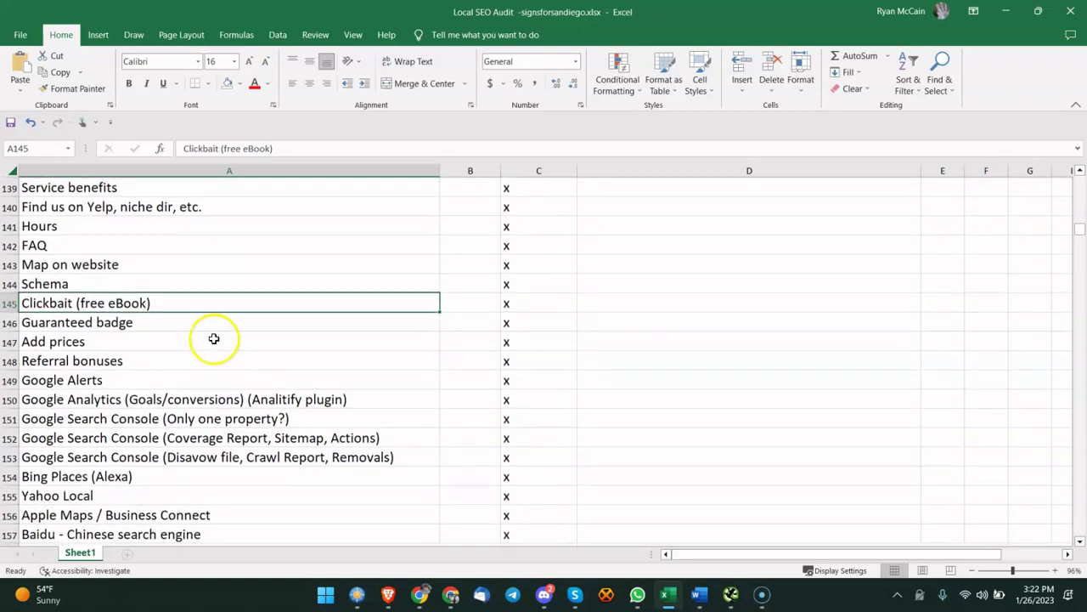
click(213, 325)
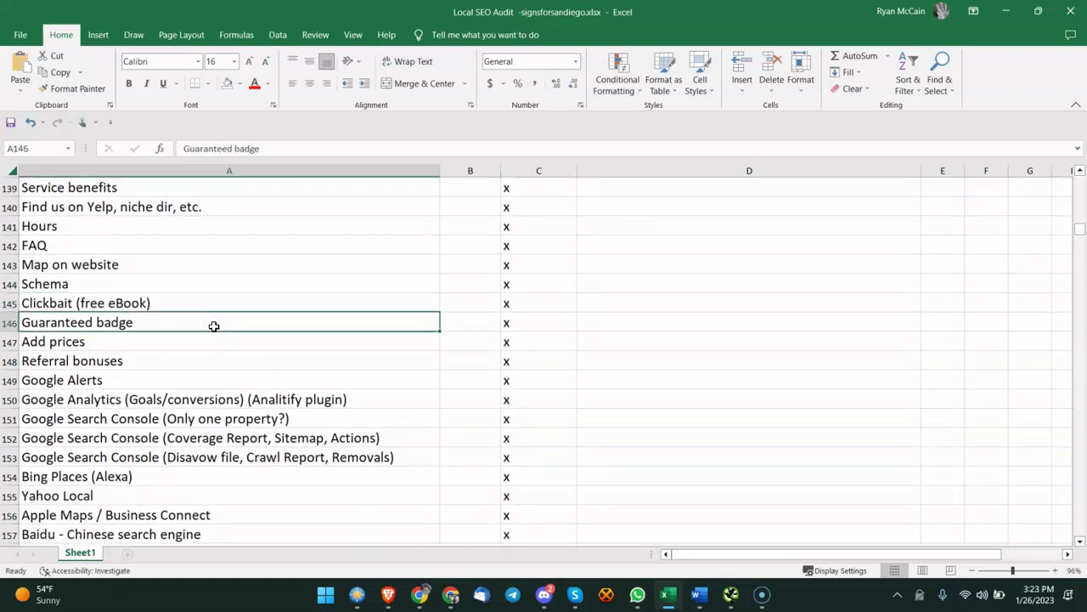
Step: Review the audit rows for adding prices, referral bonuses and Google Alerts
click(183, 343)
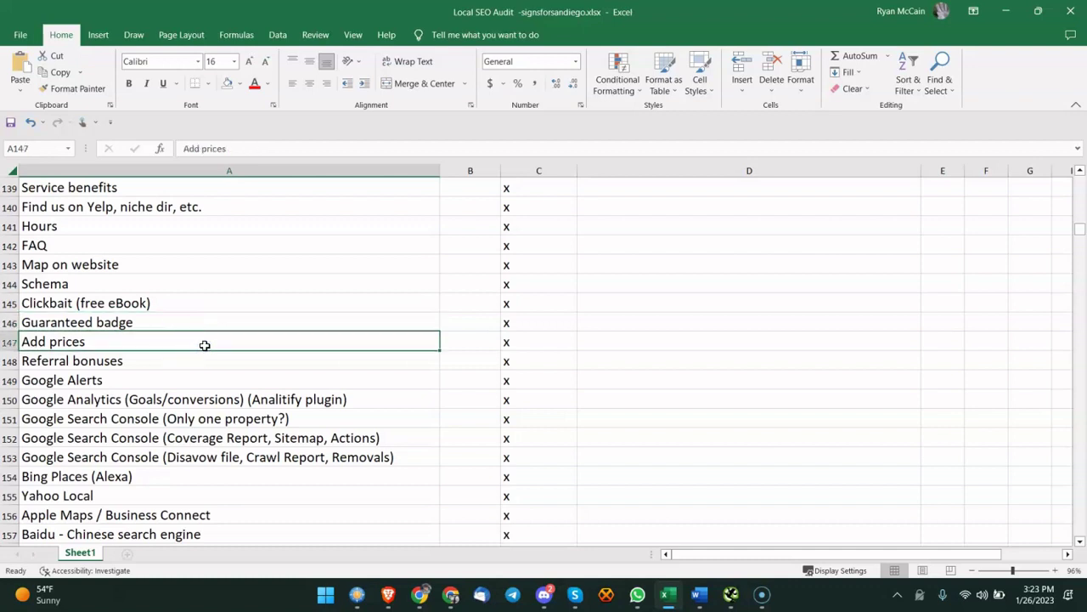
scroll(205, 345, down, 1)
click(235, 311)
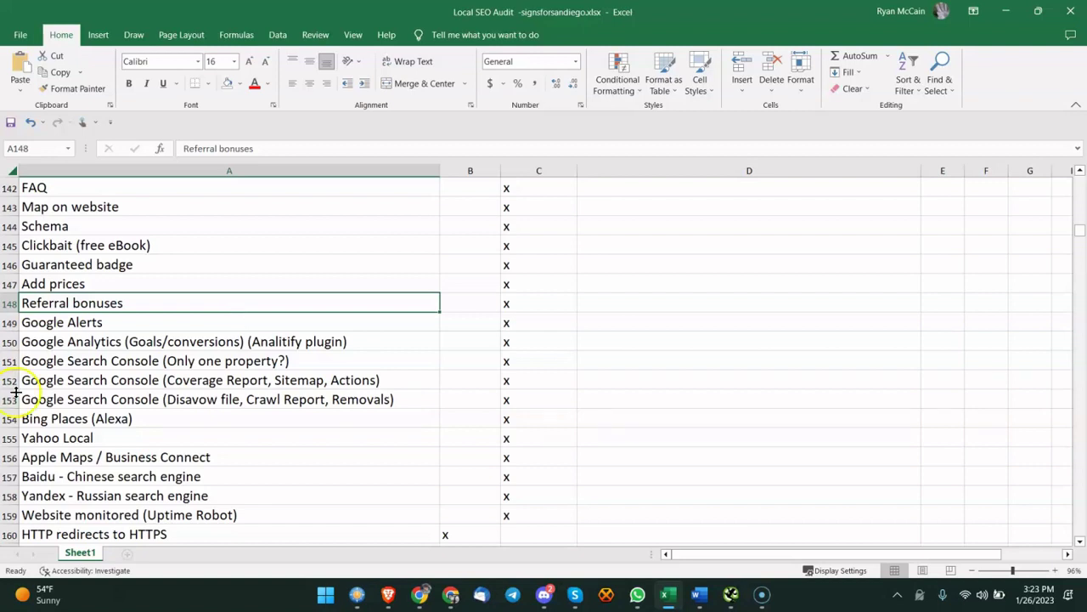
click(98, 380)
click(171, 321)
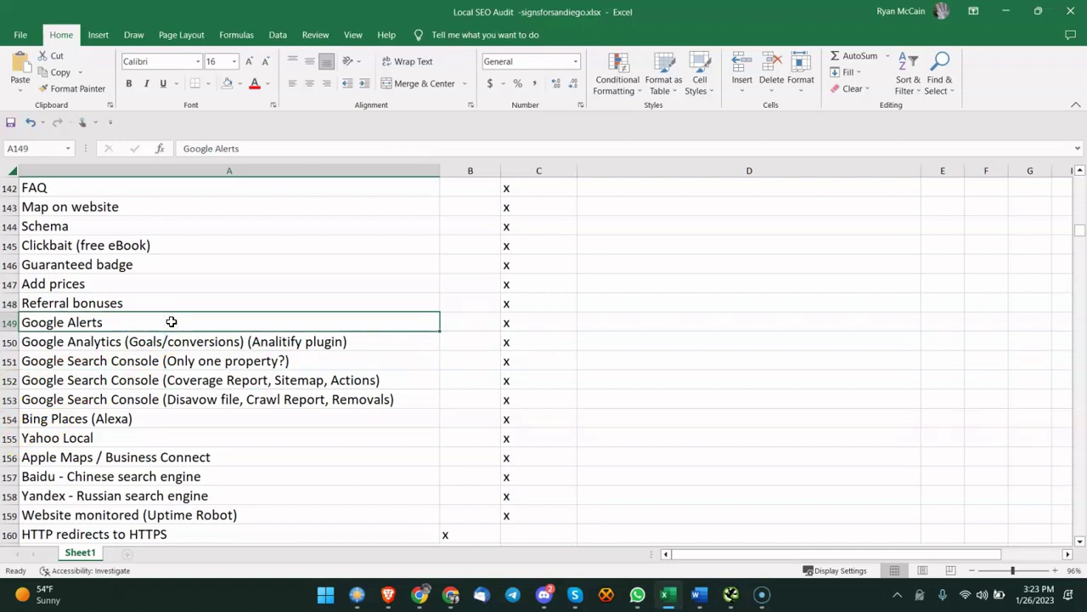
Step: Review the Google Analytics row and the three Google Search Console rows, ending on disavow file, crawl report and removals
click(163, 358)
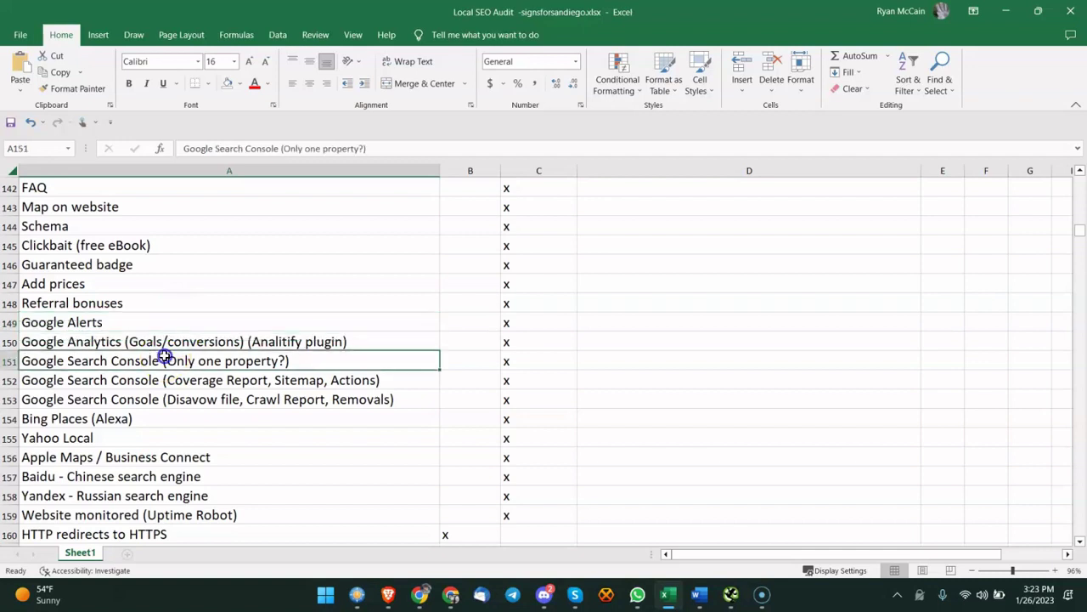
click(102, 341)
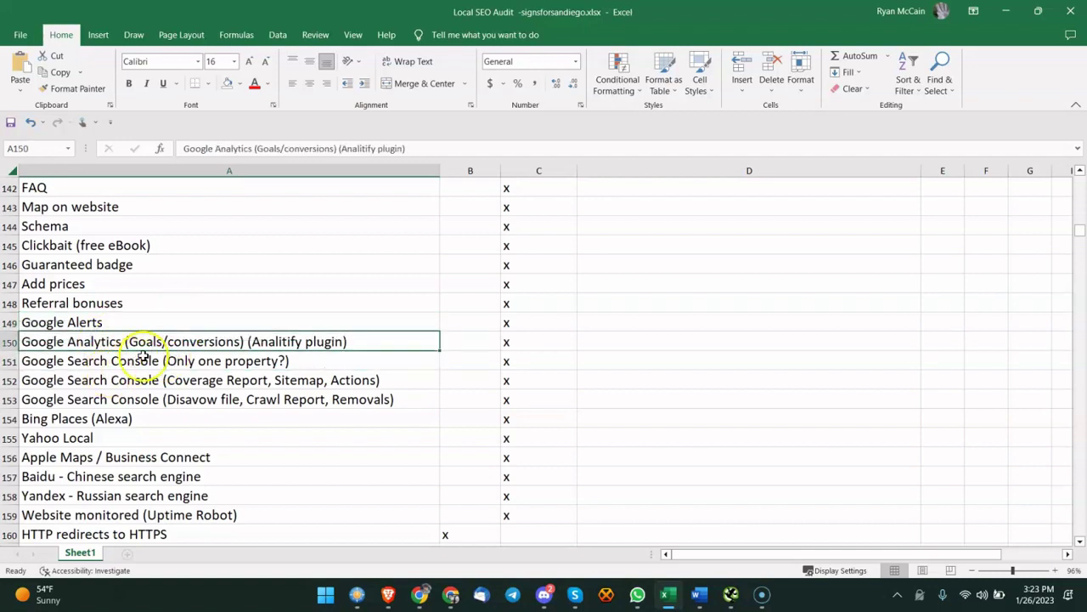
drag(143, 357, 291, 414)
click(333, 323)
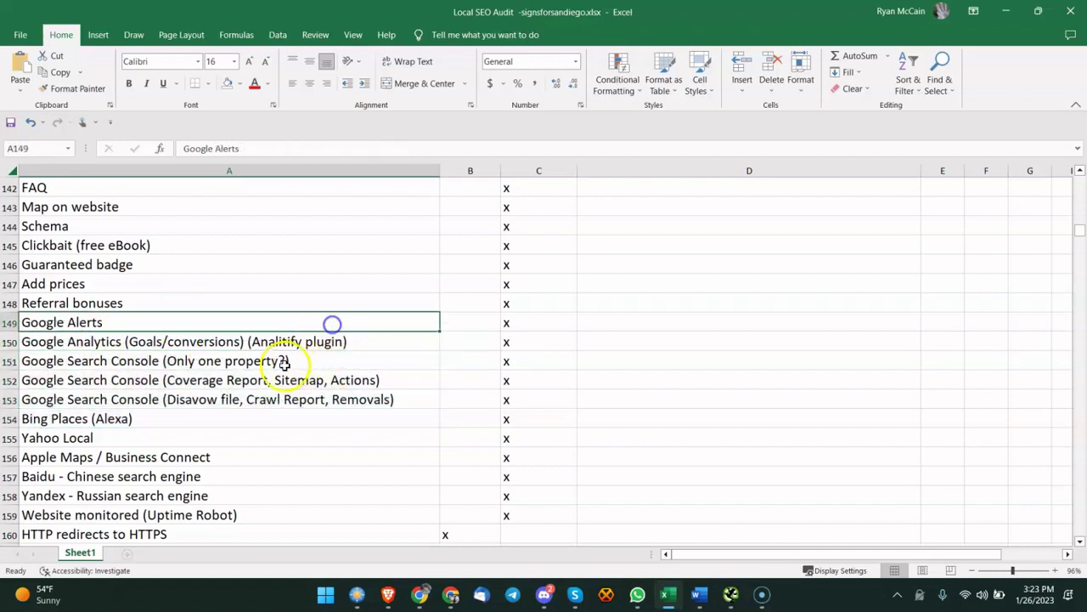
drag(285, 362, 393, 408)
click(396, 401)
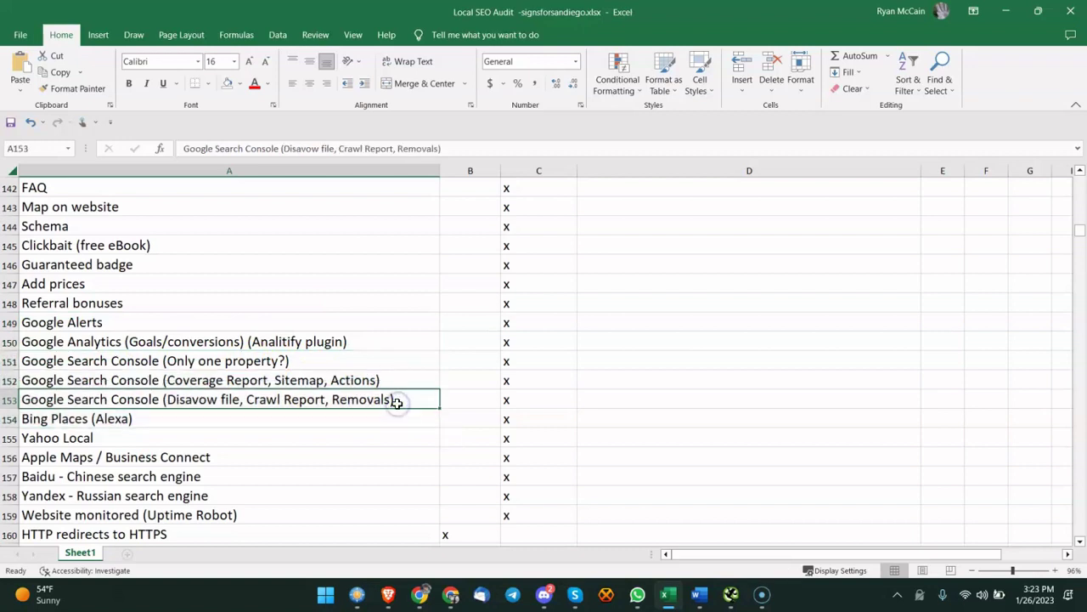
Step: Review the Bing Places (Alexa) and Yahoo Local rows of the audit
scroll(396, 401, down, 1)
click(148, 359)
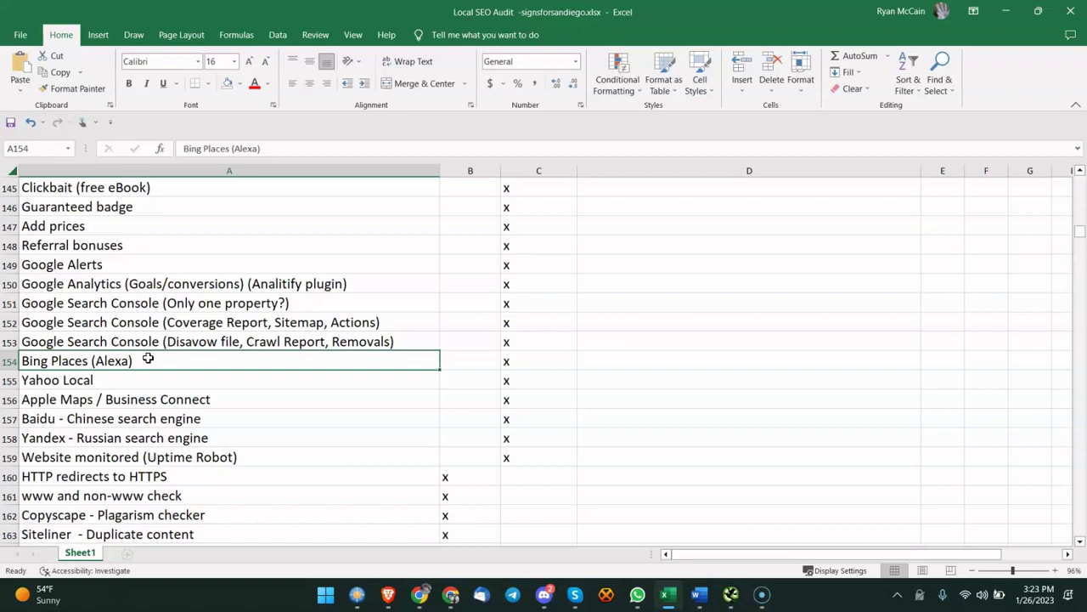
click(138, 381)
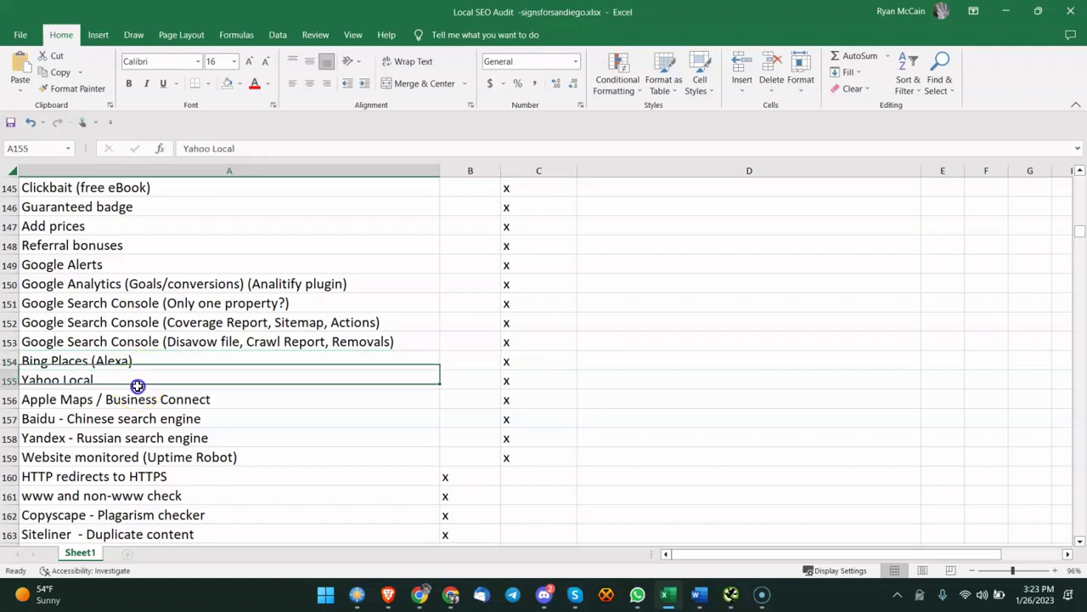
click(206, 362)
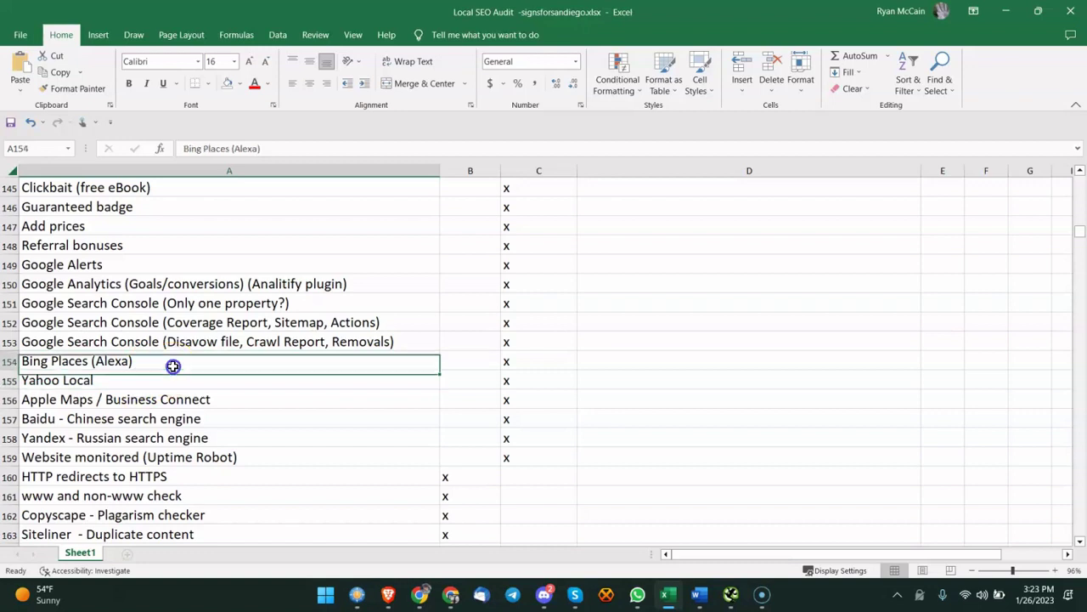
click(97, 377)
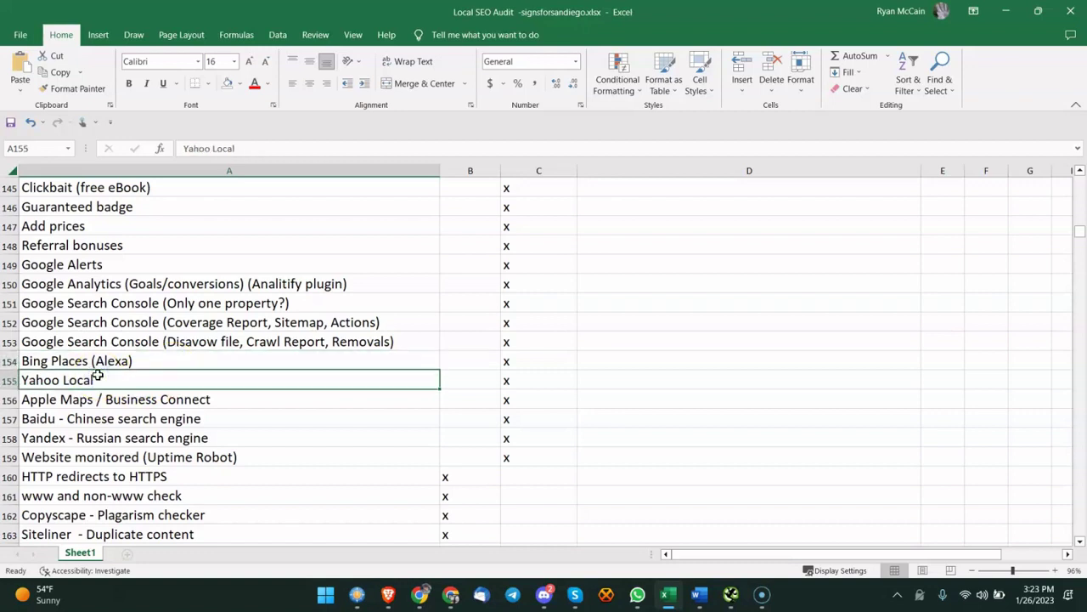
click(114, 361)
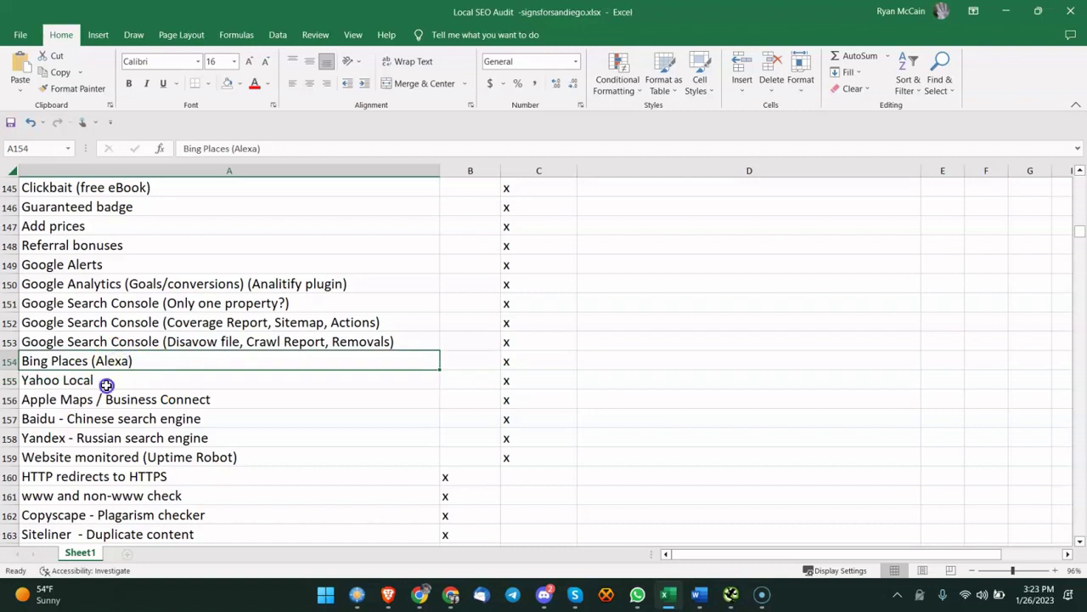
click(105, 383)
Step: Review the Apple Maps / Business Connect row, highlighting the Business Connect wording inside the cell
click(114, 399)
double_click(113, 400)
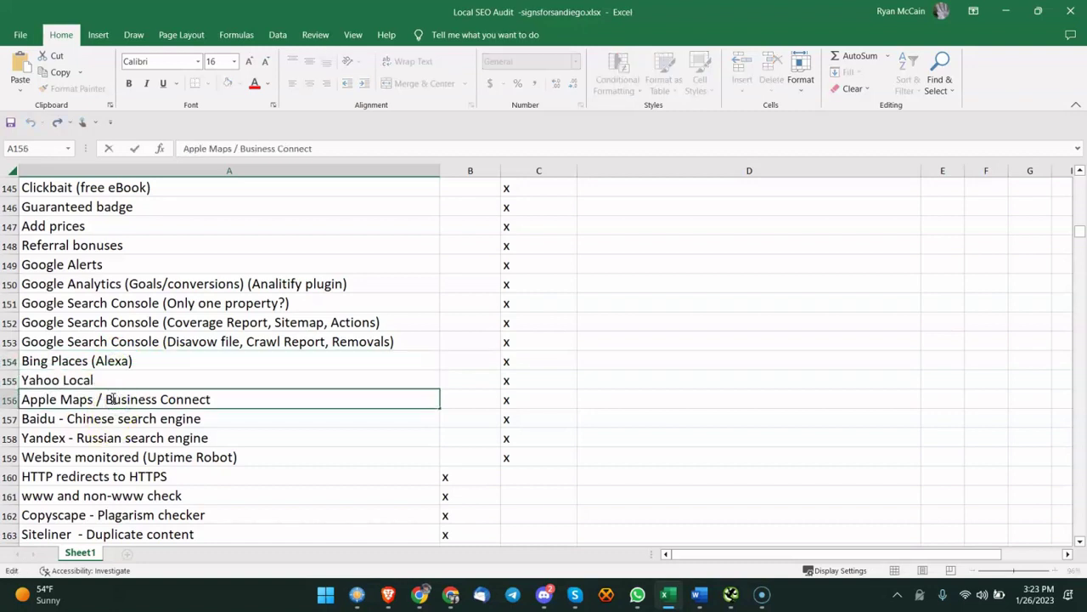
drag(105, 399, 260, 425)
click(235, 424)
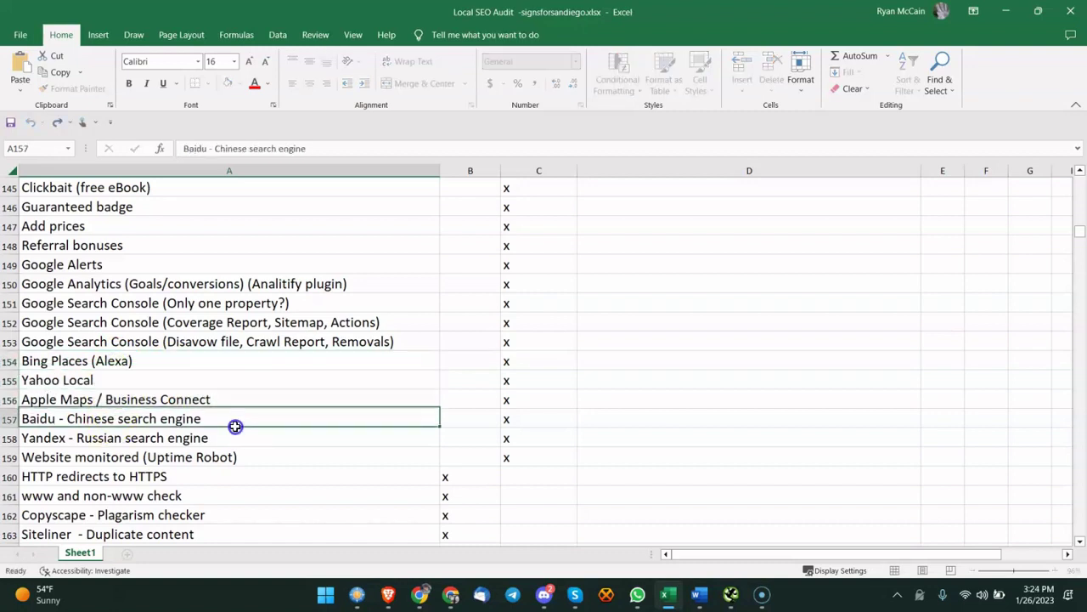
double_click(241, 399)
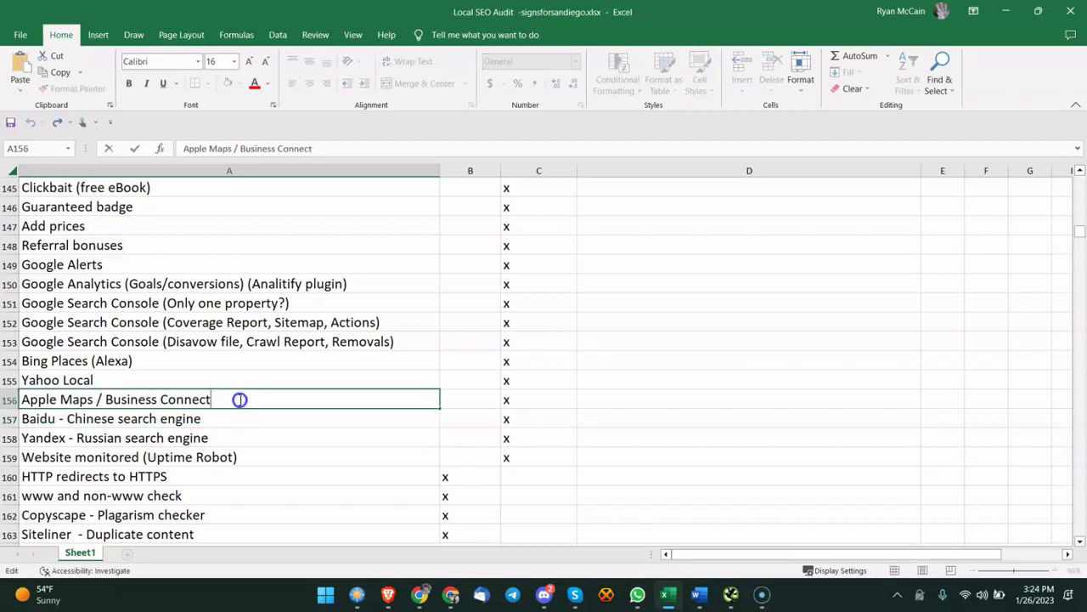
double_click(132, 398)
drag(132, 399, 206, 397)
Step: Review the Baidu and Yandex search engine rows together, ending on the Baidu row
click(128, 421)
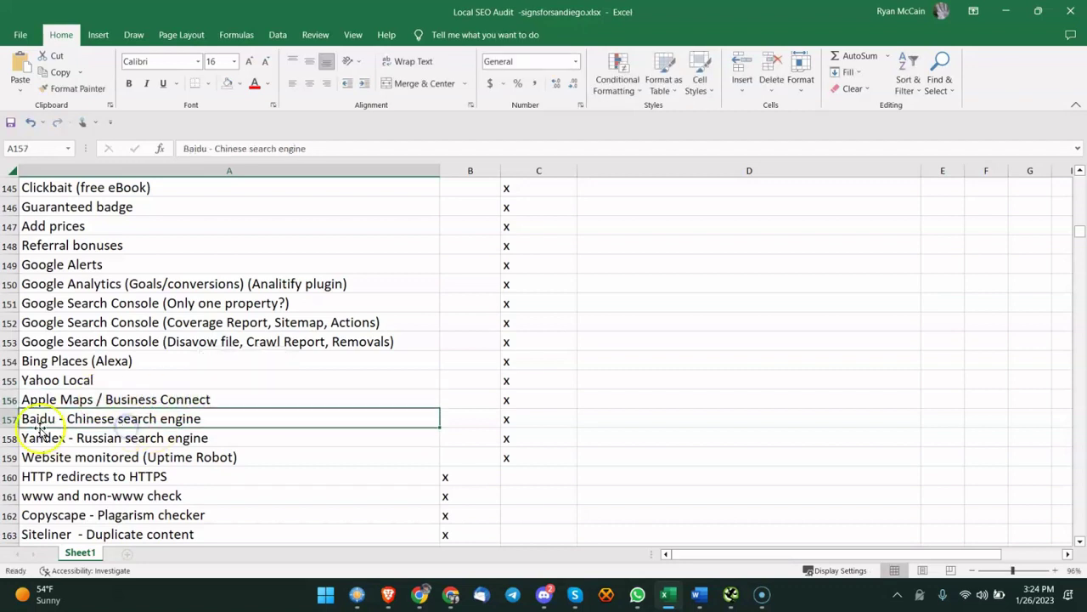
drag(68, 428, 76, 438)
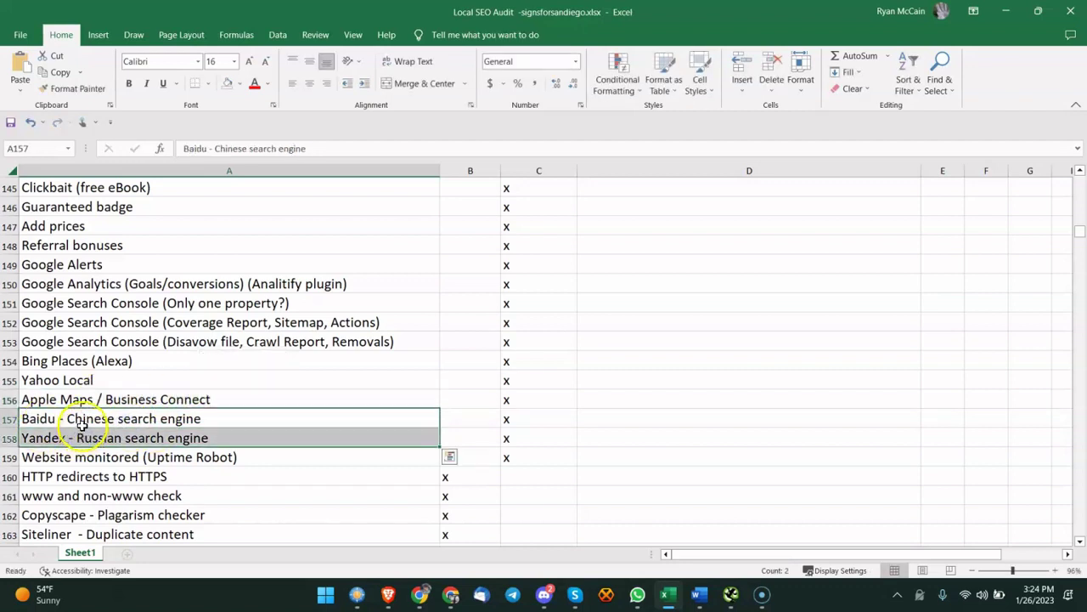
click(82, 428)
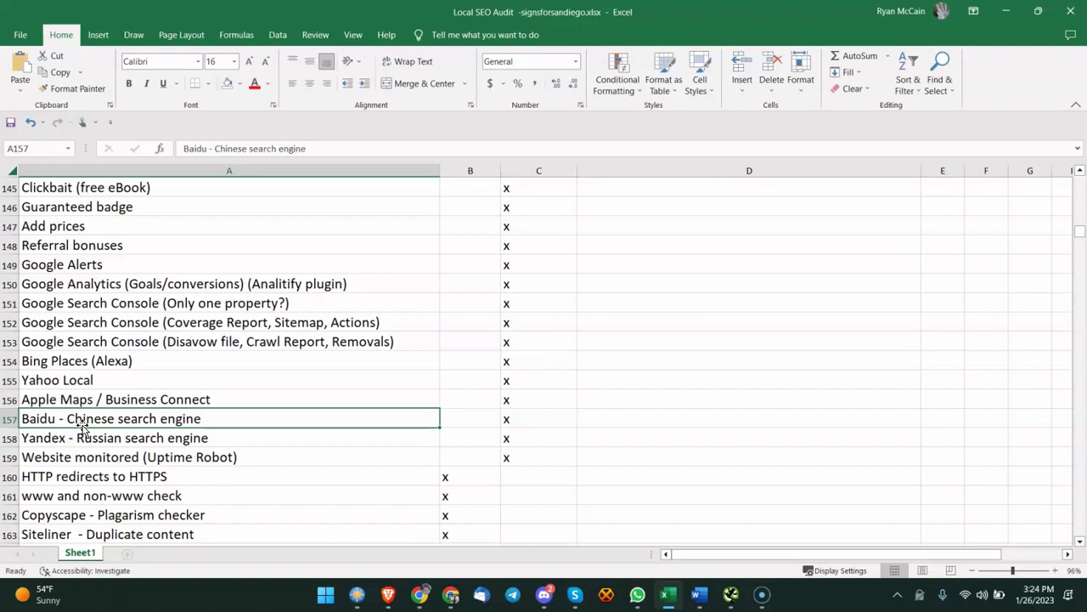
Step: Review the audit rows for website monitoring with Uptime Robot, HTTP to HTTPS redirects and the www and non-www check
scroll(82, 428, down, 2)
click(160, 341)
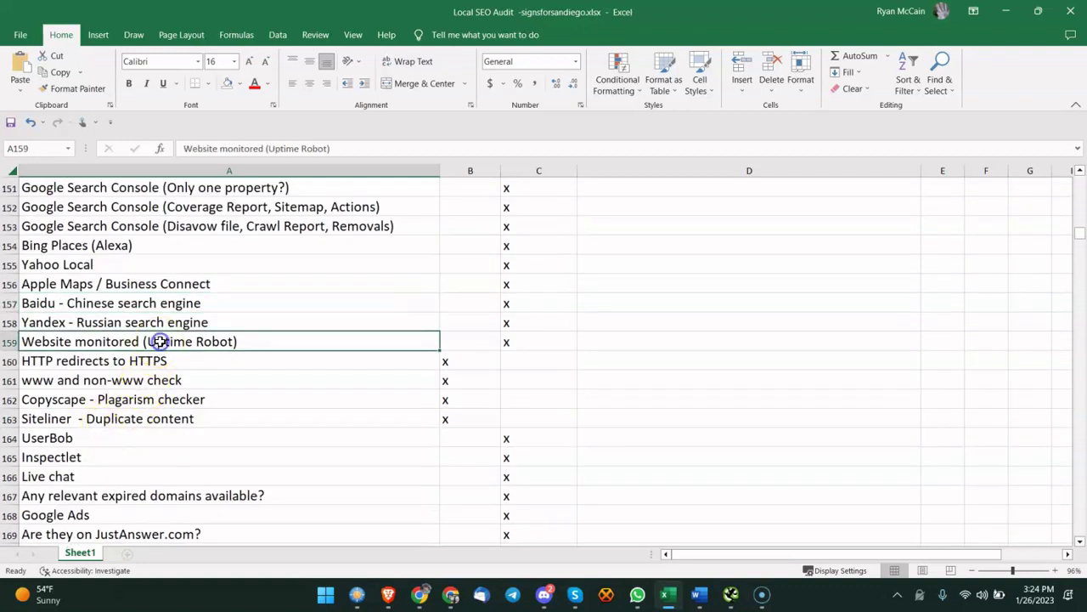
click(285, 324)
click(272, 344)
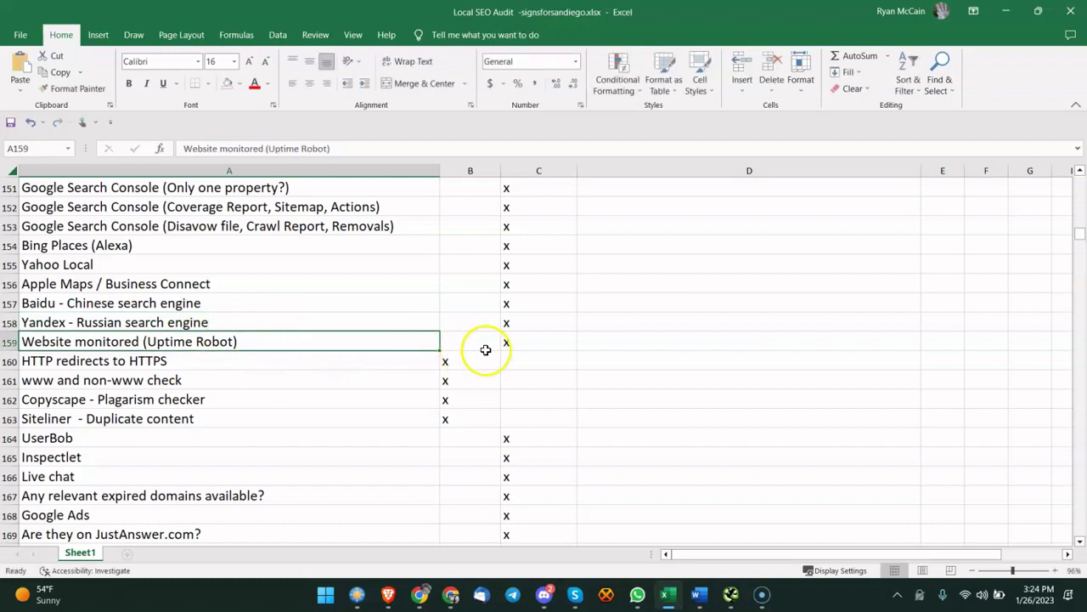
click(161, 379)
click(169, 360)
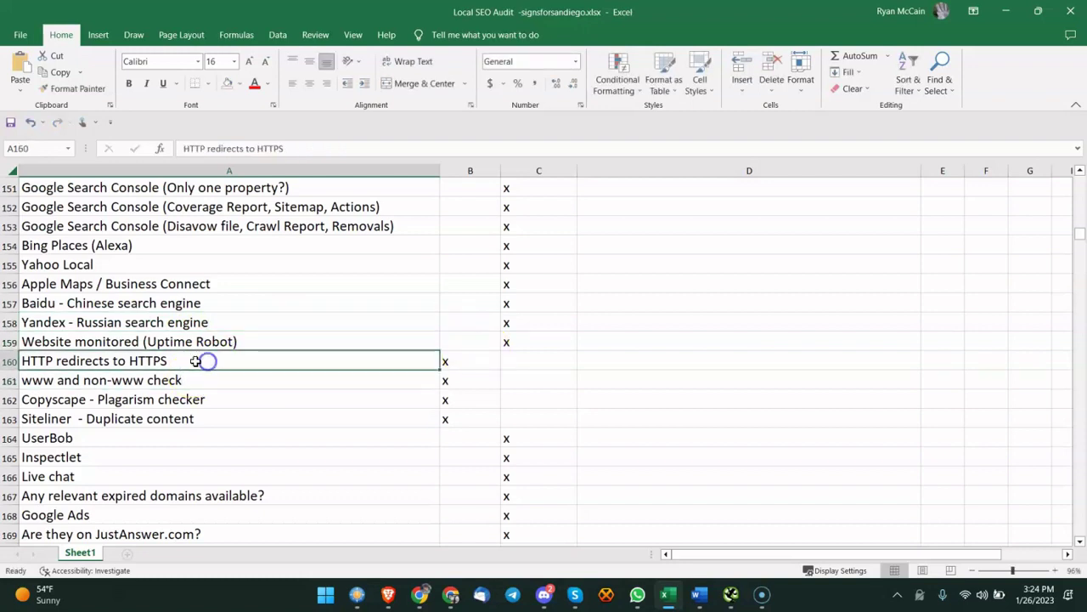
click(195, 378)
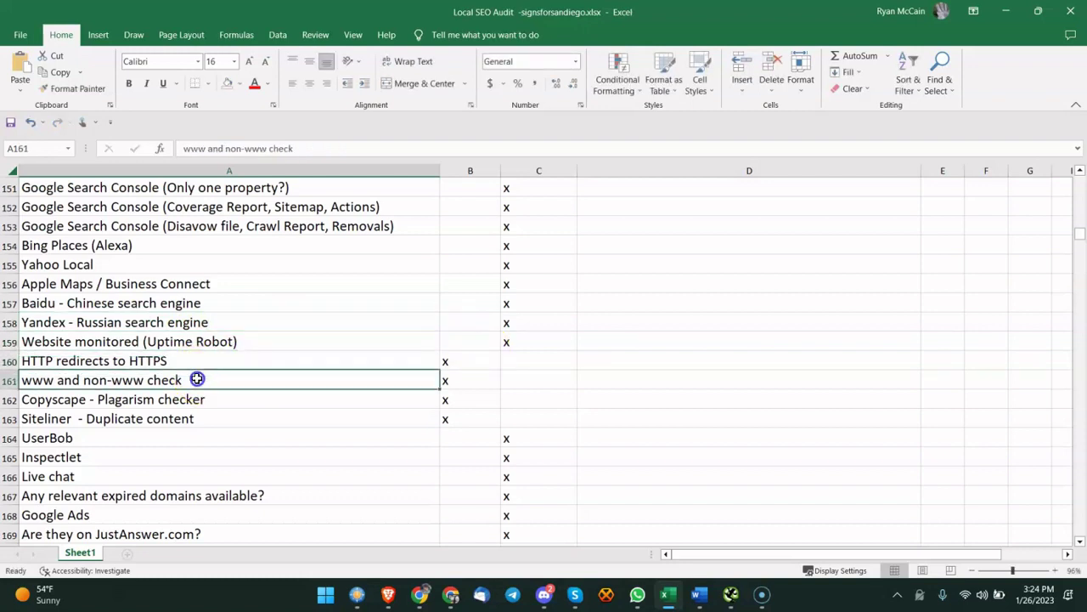
Step: Review the Copyscape plagiarism and Siteliner duplicate content rows, ending on the Siteliner row
scroll(284, 378, down, 1)
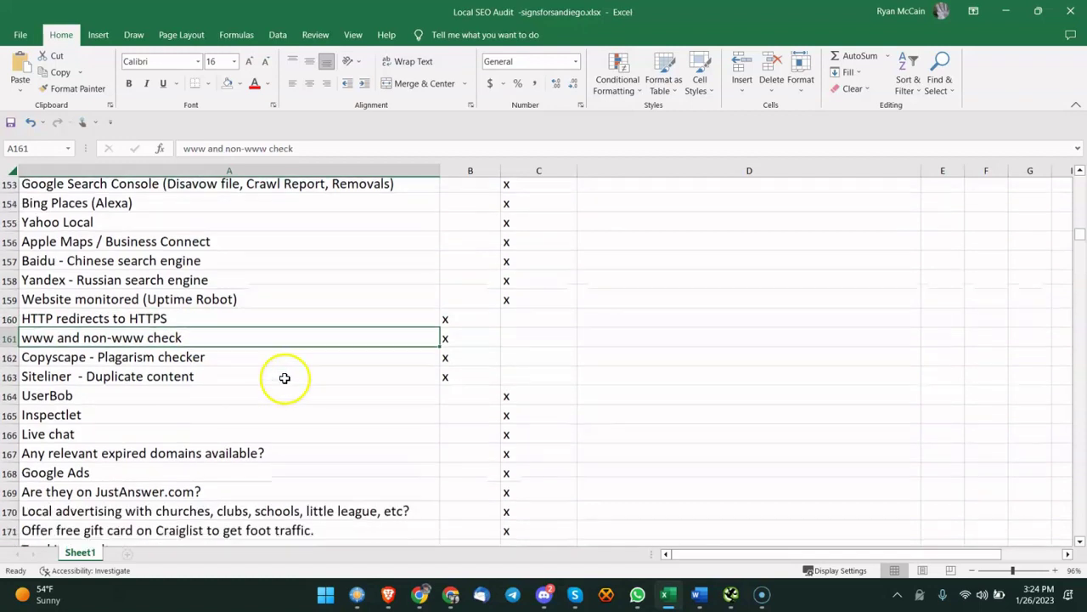
click(218, 342)
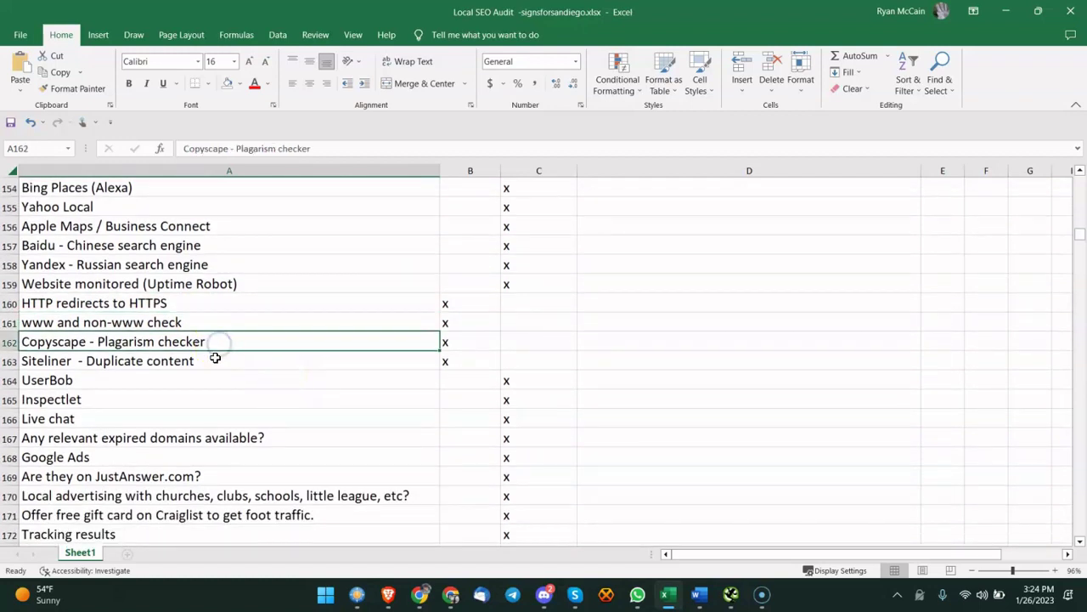
click(215, 359)
click(431, 268)
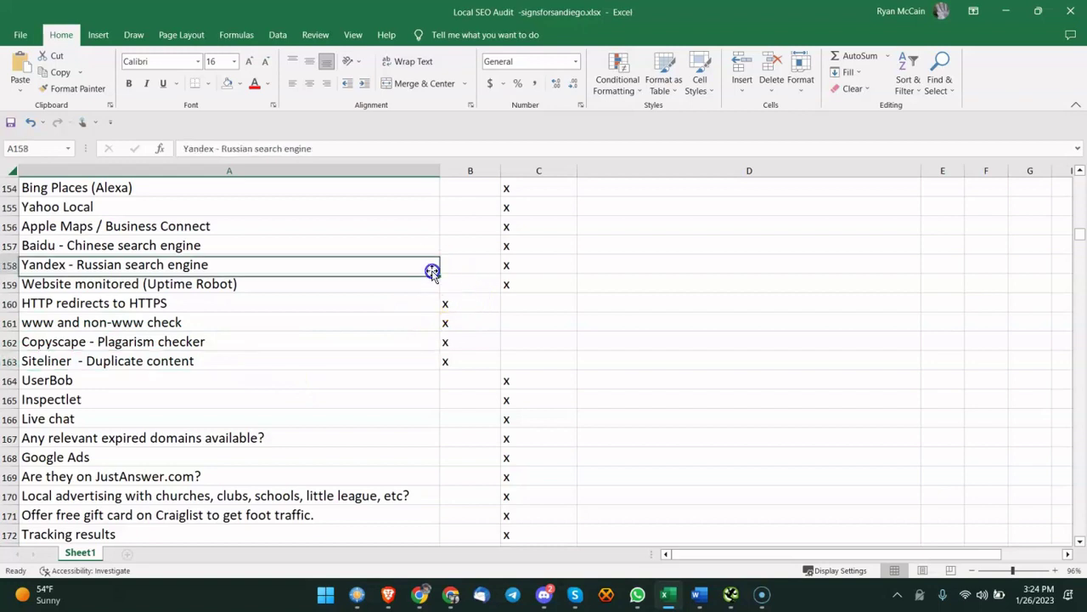
click(501, 287)
click(328, 356)
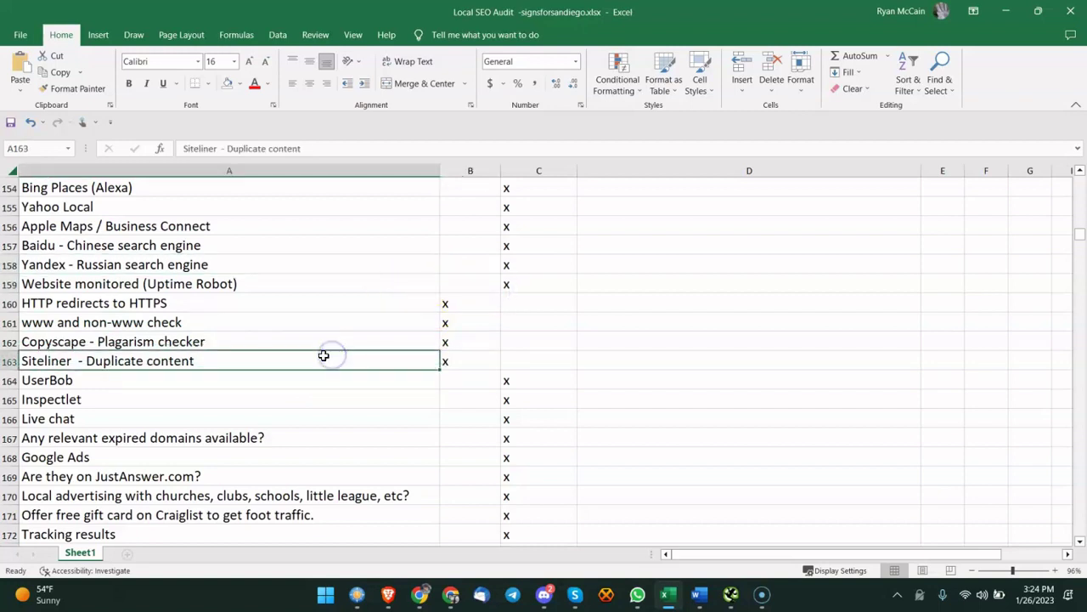
Step: Review the UserBob, Inspectlet and live chat rows of the audit
click(76, 382)
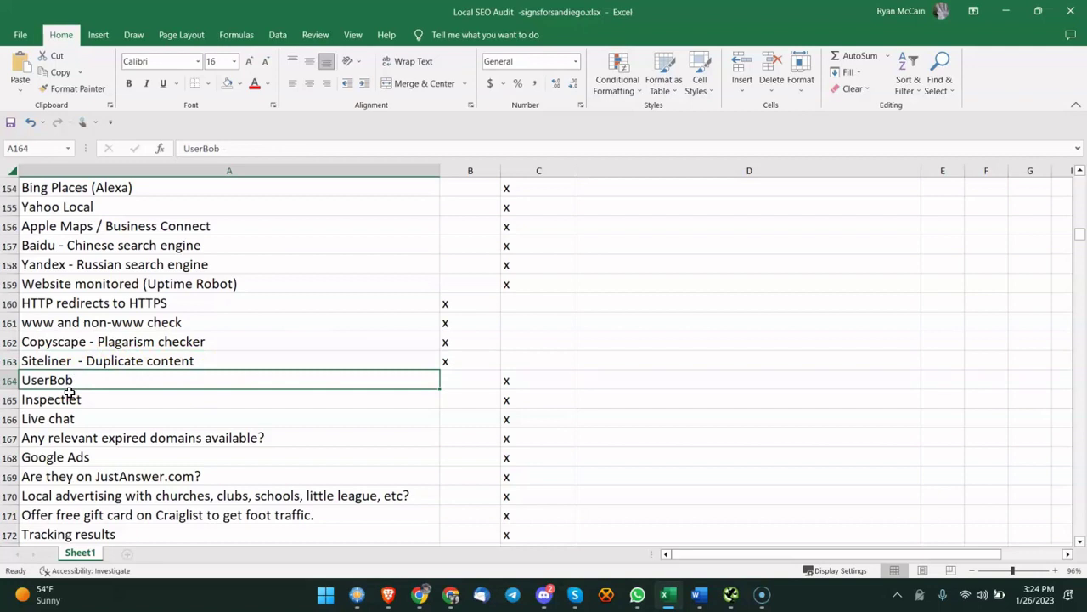
click(120, 420)
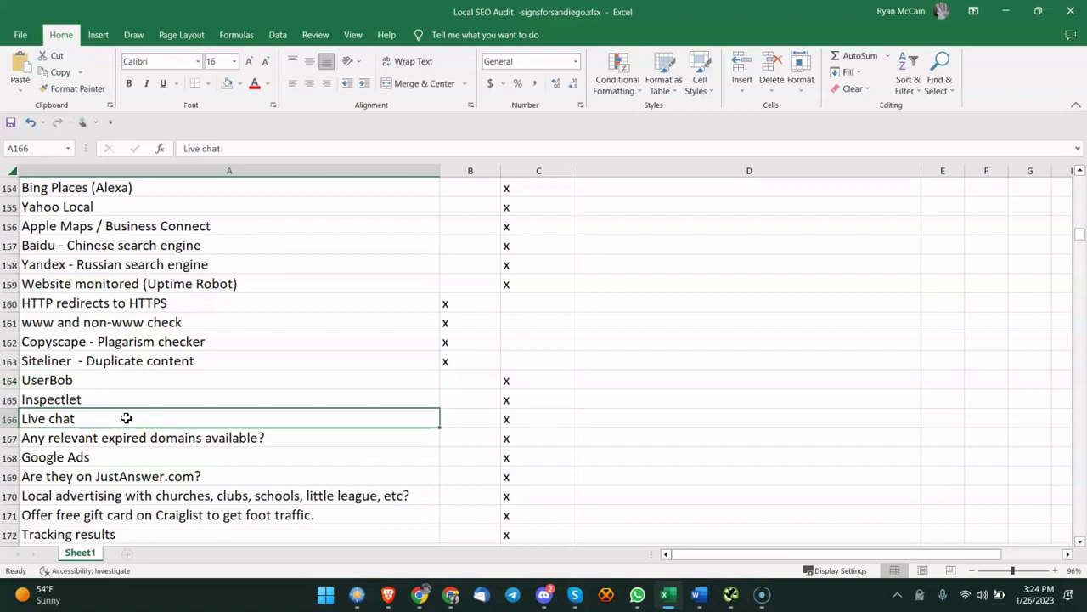
scroll(109, 323, down, 1)
click(114, 381)
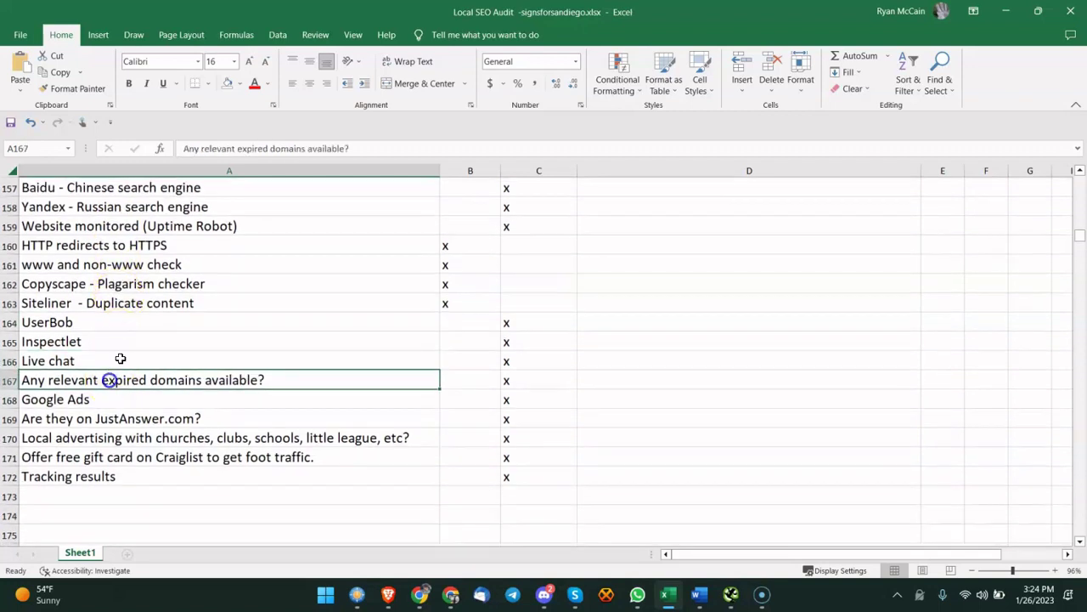
click(127, 345)
click(123, 363)
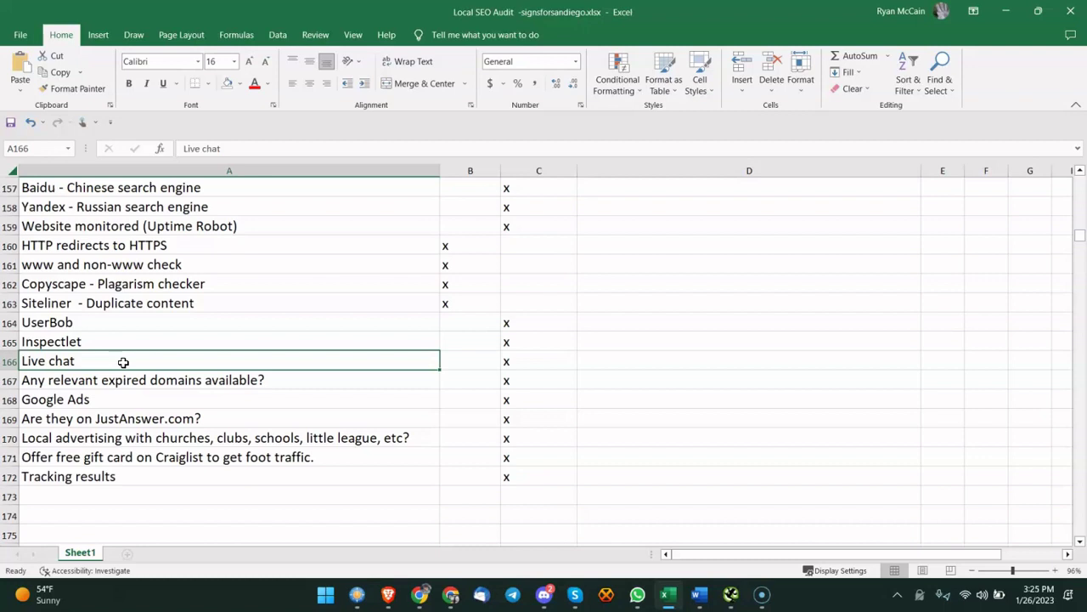
Step: Review the audit rows for relevant expired domains, Google Ads and JustAnswer.com presence
click(146, 381)
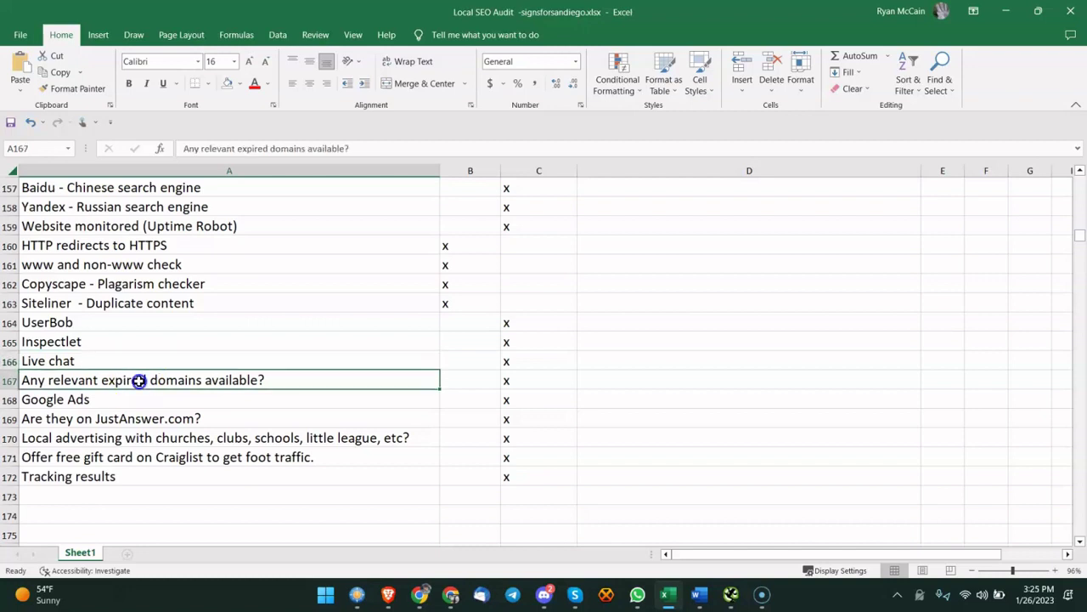
click(311, 358)
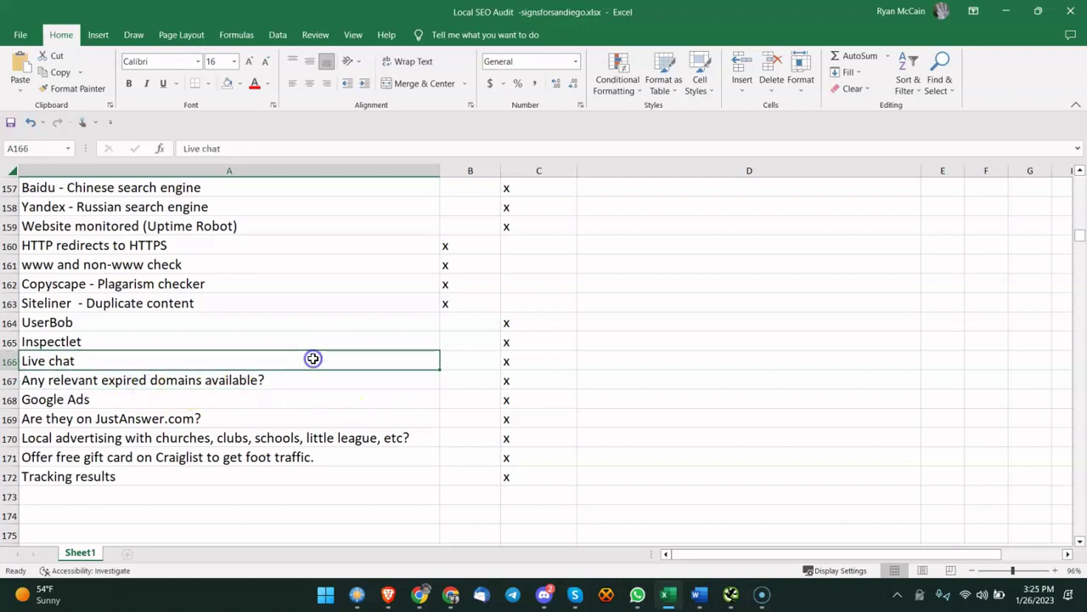
click(258, 384)
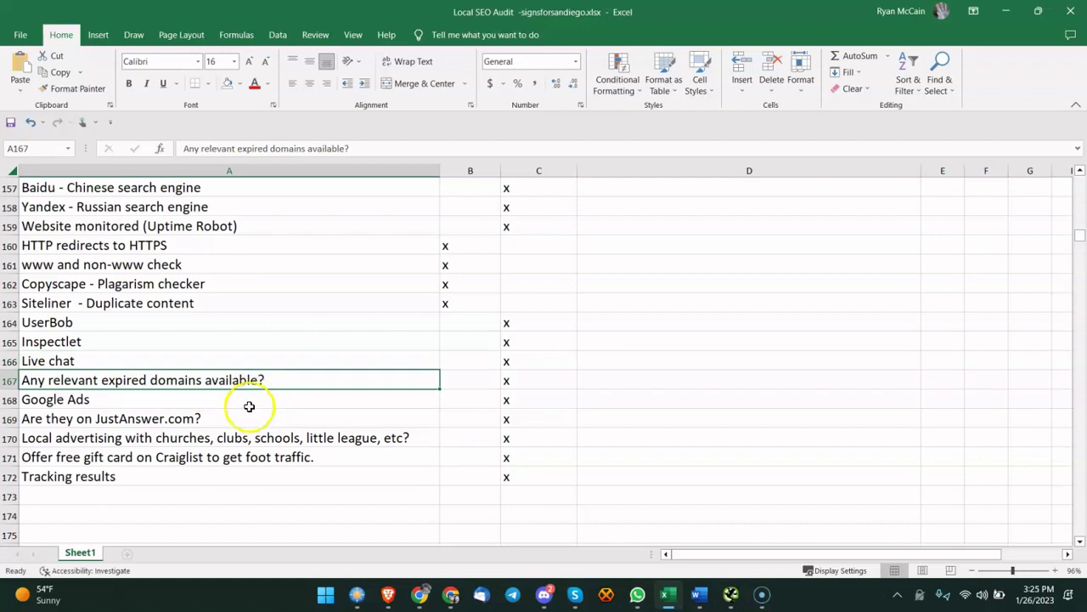
click(210, 431)
click(182, 405)
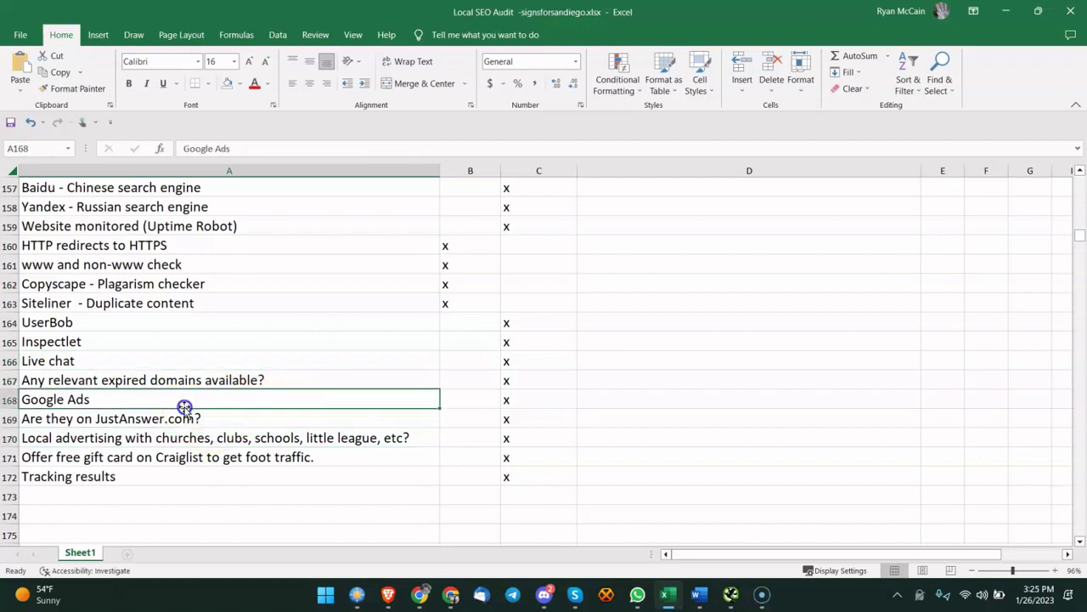
click(180, 418)
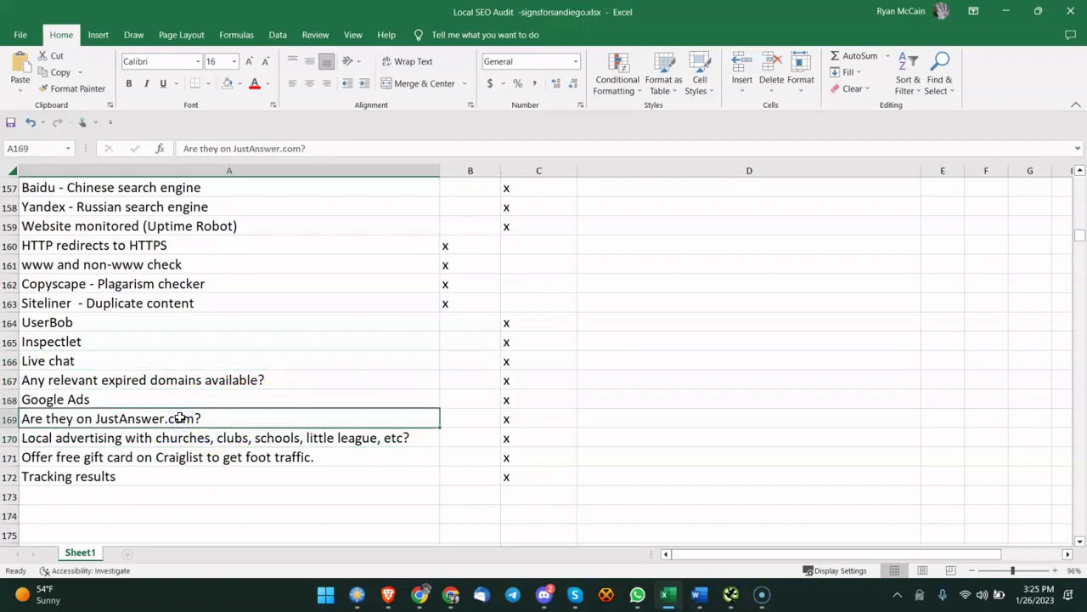
Step: Review the audit row on local advertising with churches, clubs, schools and little league
click(263, 435)
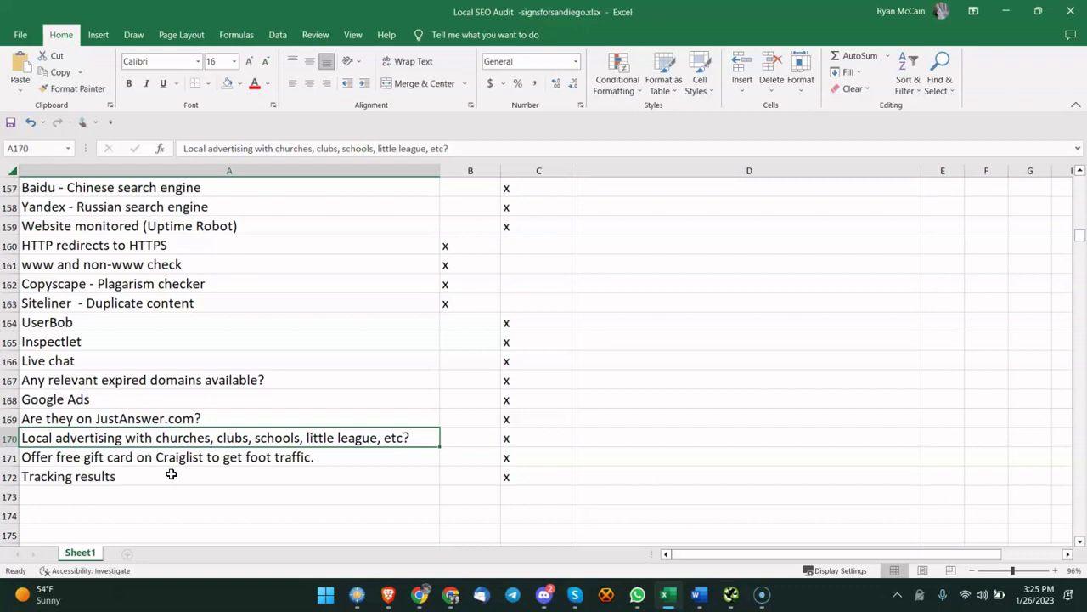
click(163, 399)
click(168, 439)
double_click(171, 440)
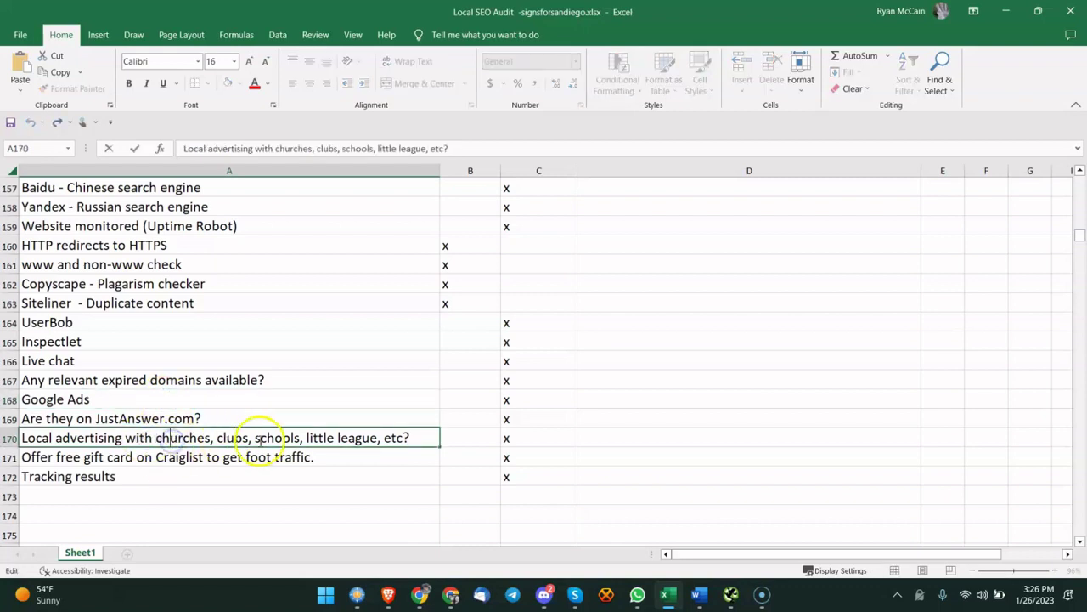
click(406, 471)
click(416, 439)
click(387, 471)
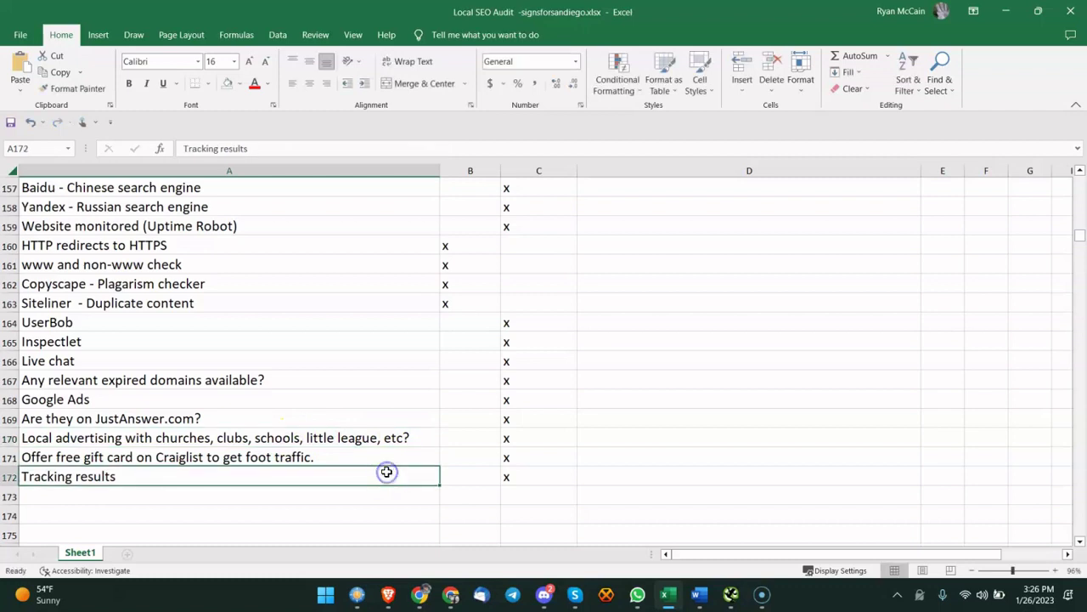
click(365, 440)
Step: Review the audit row on offering a free gift card on Craigslist to get foot traffic
click(102, 459)
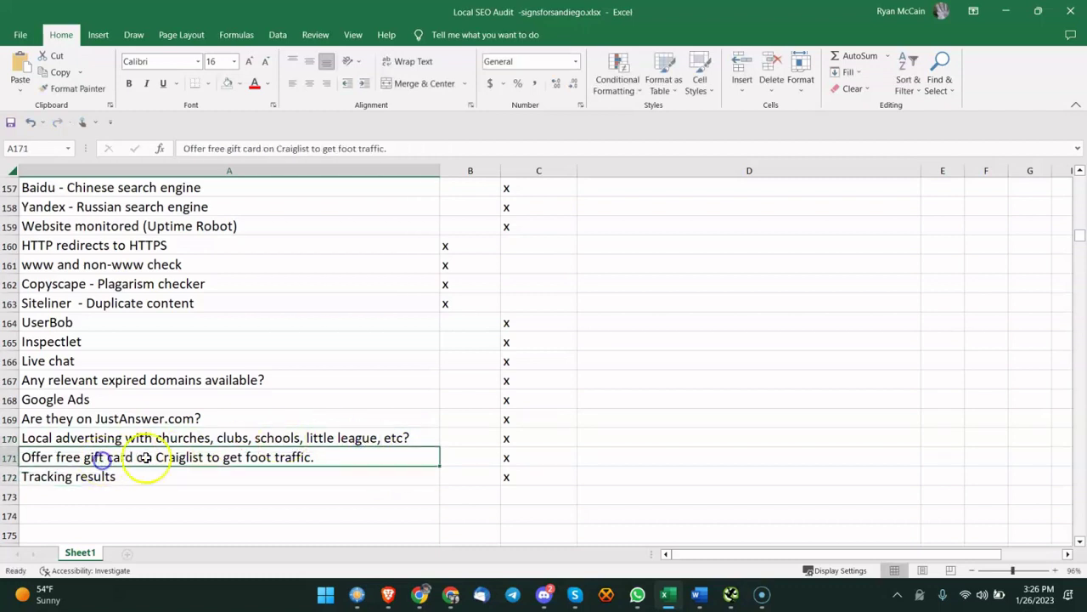
click(229, 423)
click(230, 460)
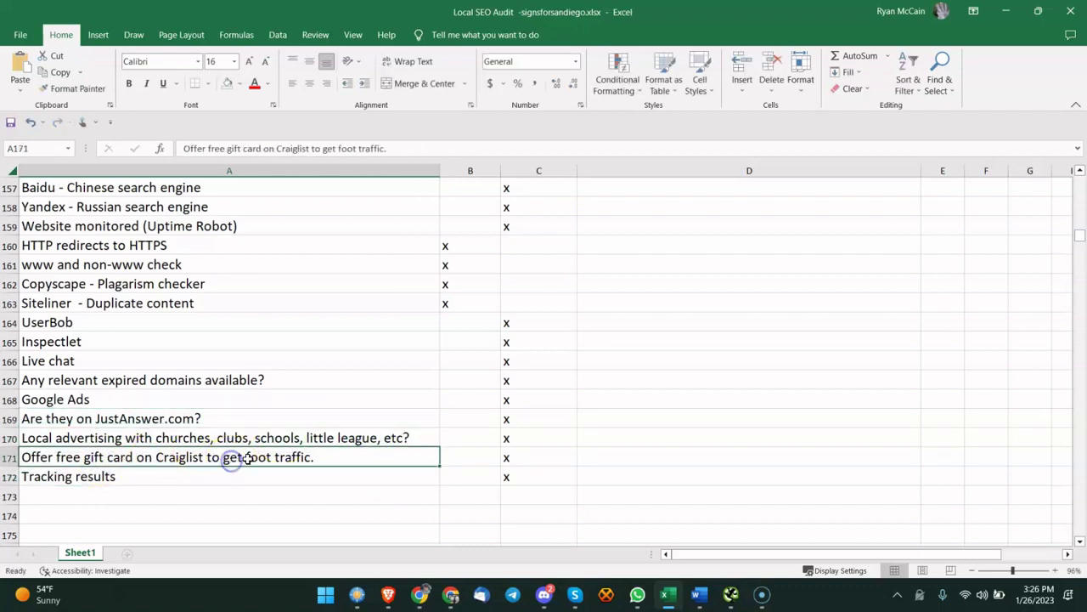
click(310, 429)
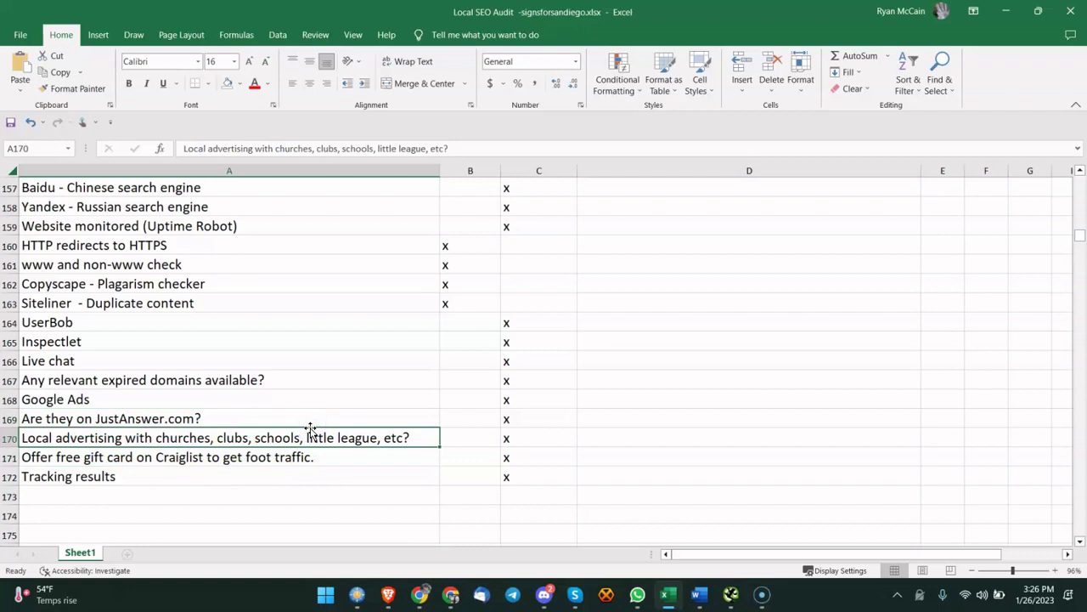
click(251, 459)
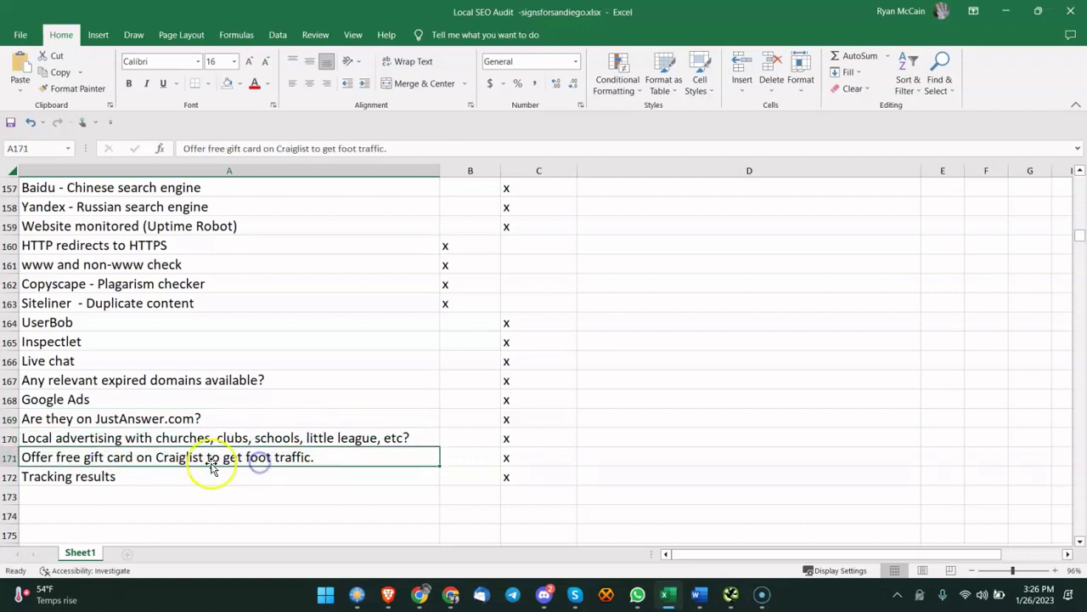
Step: Review the closing Tracking results row together with the gift card and local advertising rows above it
click(162, 478)
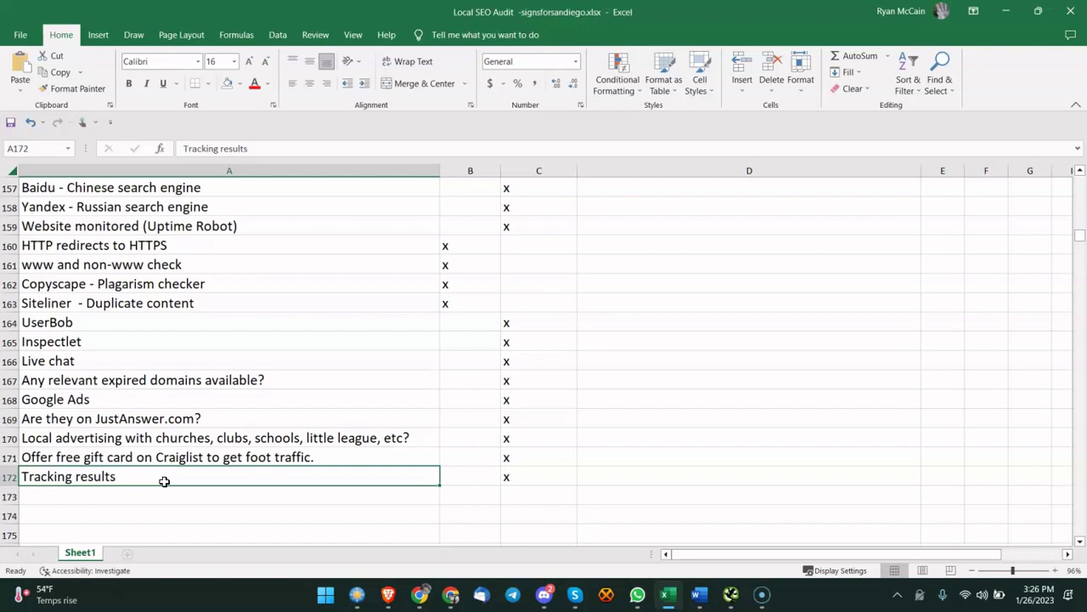
click(188, 459)
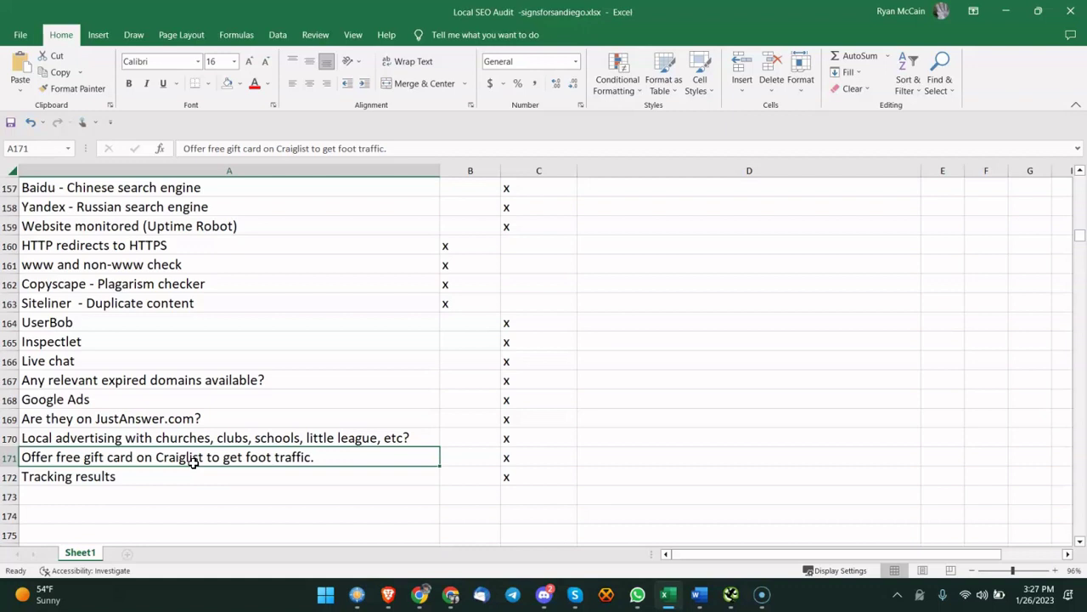
click(150, 477)
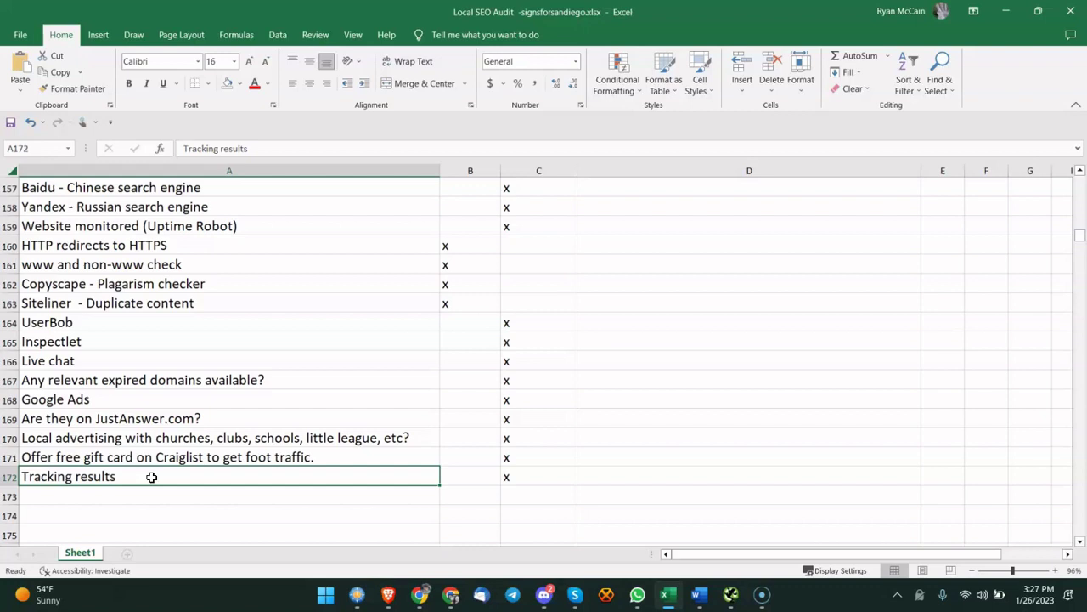
click(298, 383)
click(308, 438)
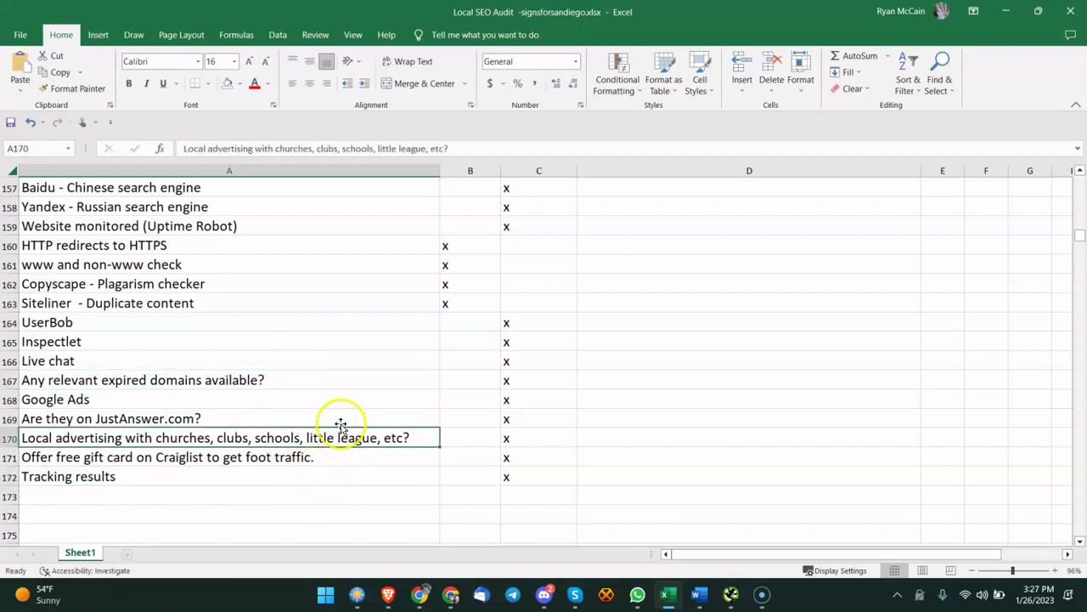
click(345, 384)
Step: Return to the beginning of the audit sheet and select the TASK header cell
scroll(323, 445, up, 10)
scroll(323, 445, up, 20)
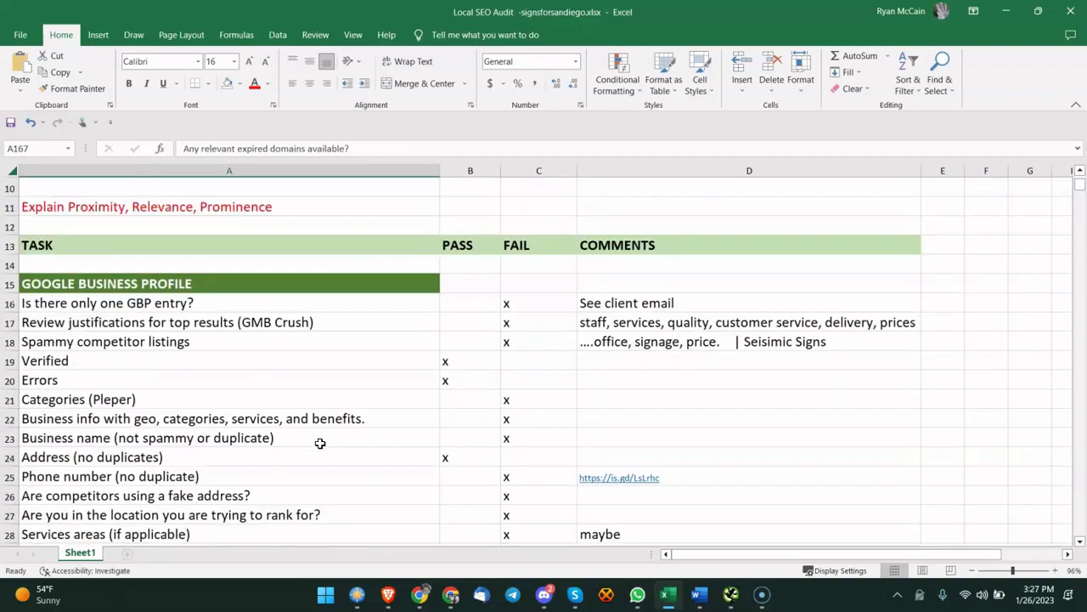
scroll(319, 443, up, 3)
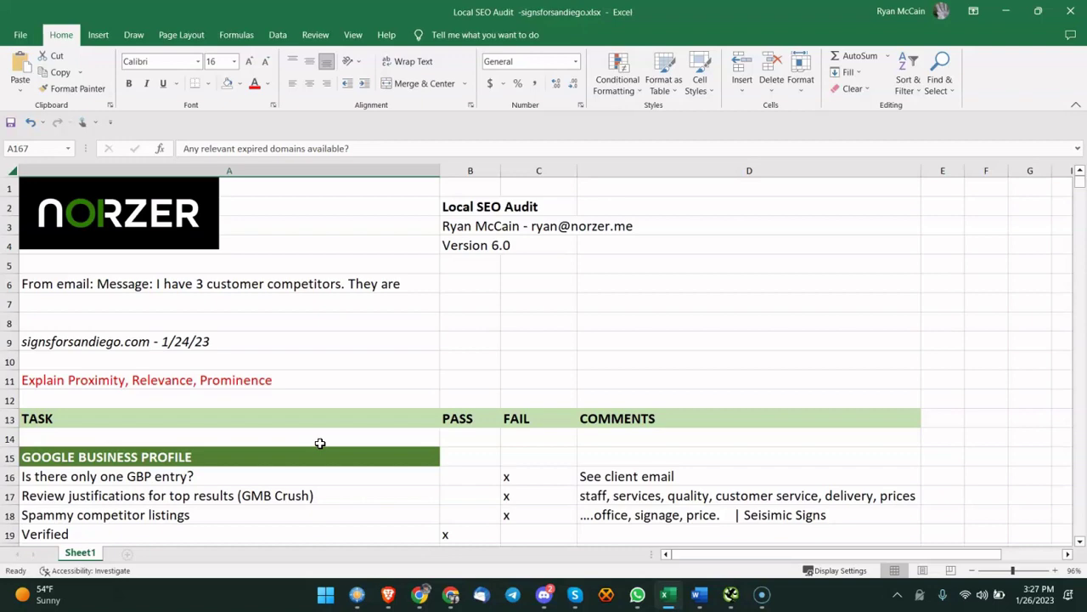
click(326, 419)
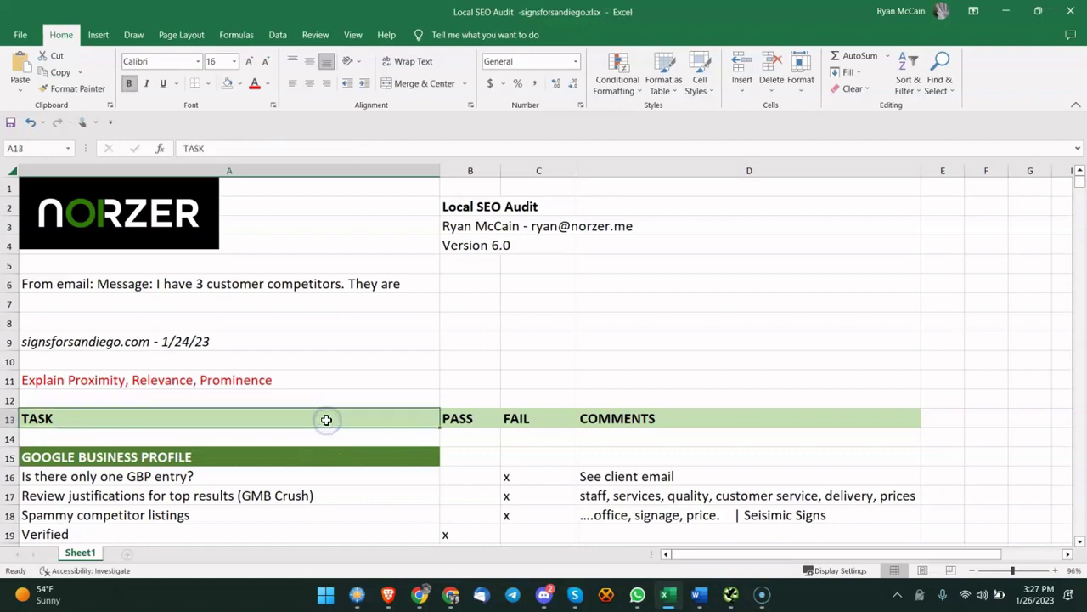
Step: Skim the Google Business Profile items through to the start of the SCREAMING FROG section
scroll(326, 419, down, 3)
scroll(326, 420, down, 10)
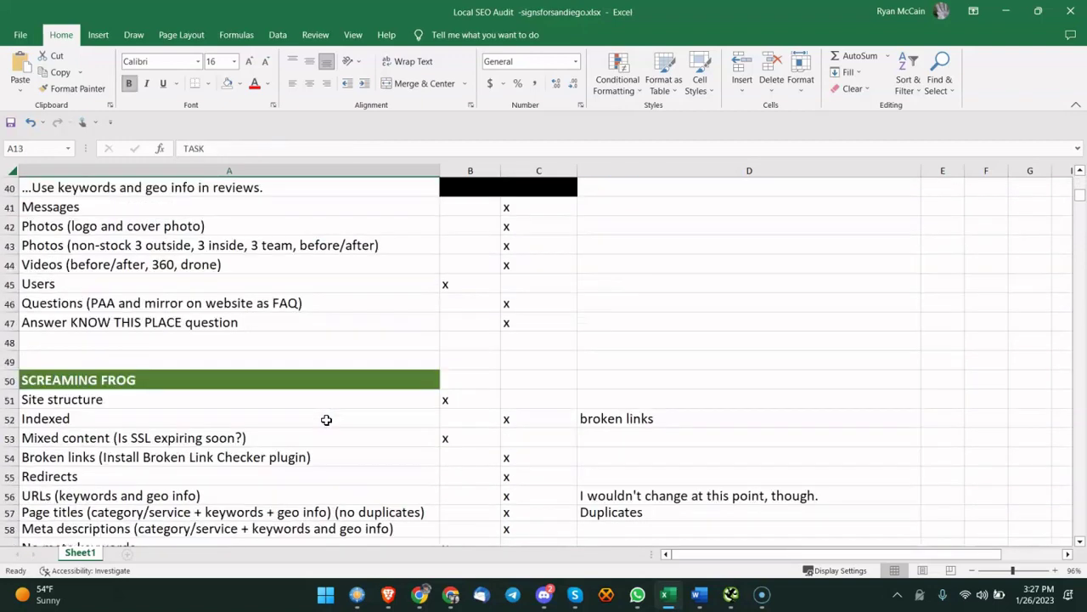
scroll(327, 420, down, 3)
scroll(326, 419, up, 4)
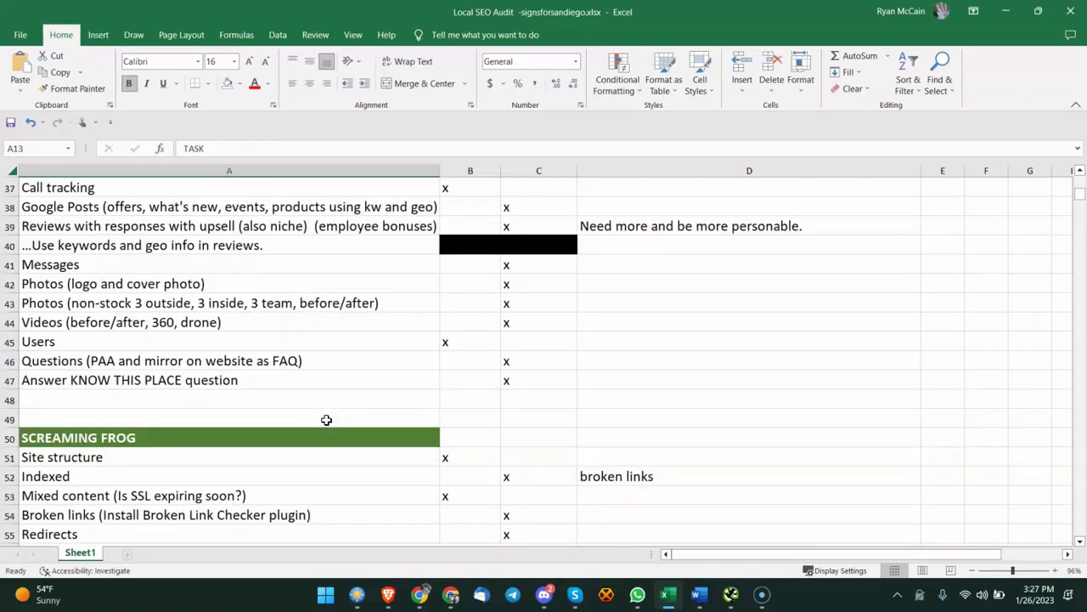
click(326, 419)
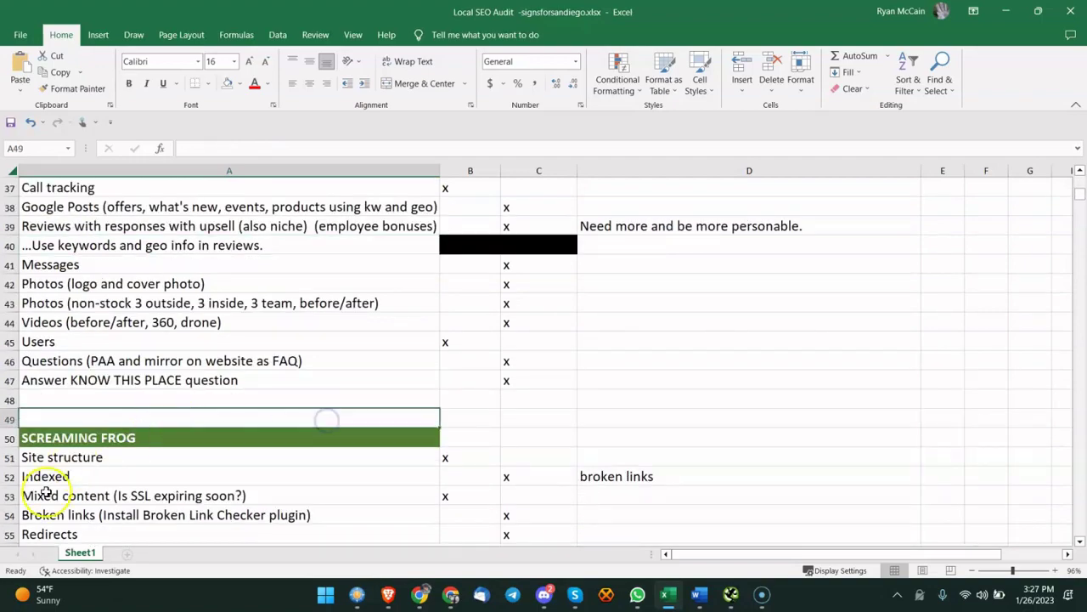